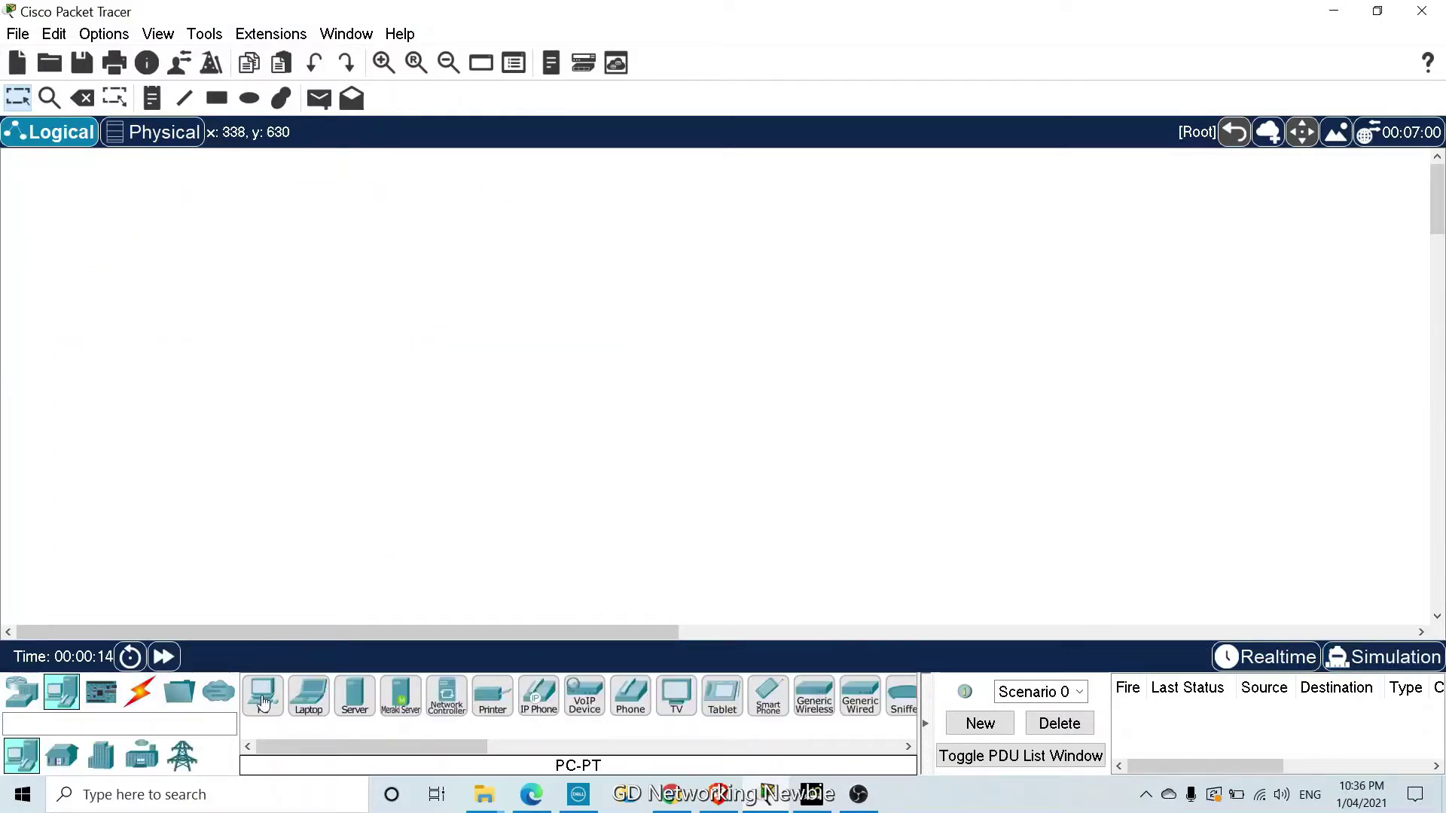
# Place three PCs side by side in the left part of the empty logical workspace
pyautogui.moveTo(263, 702); pyautogui.dragTo(125, 465)
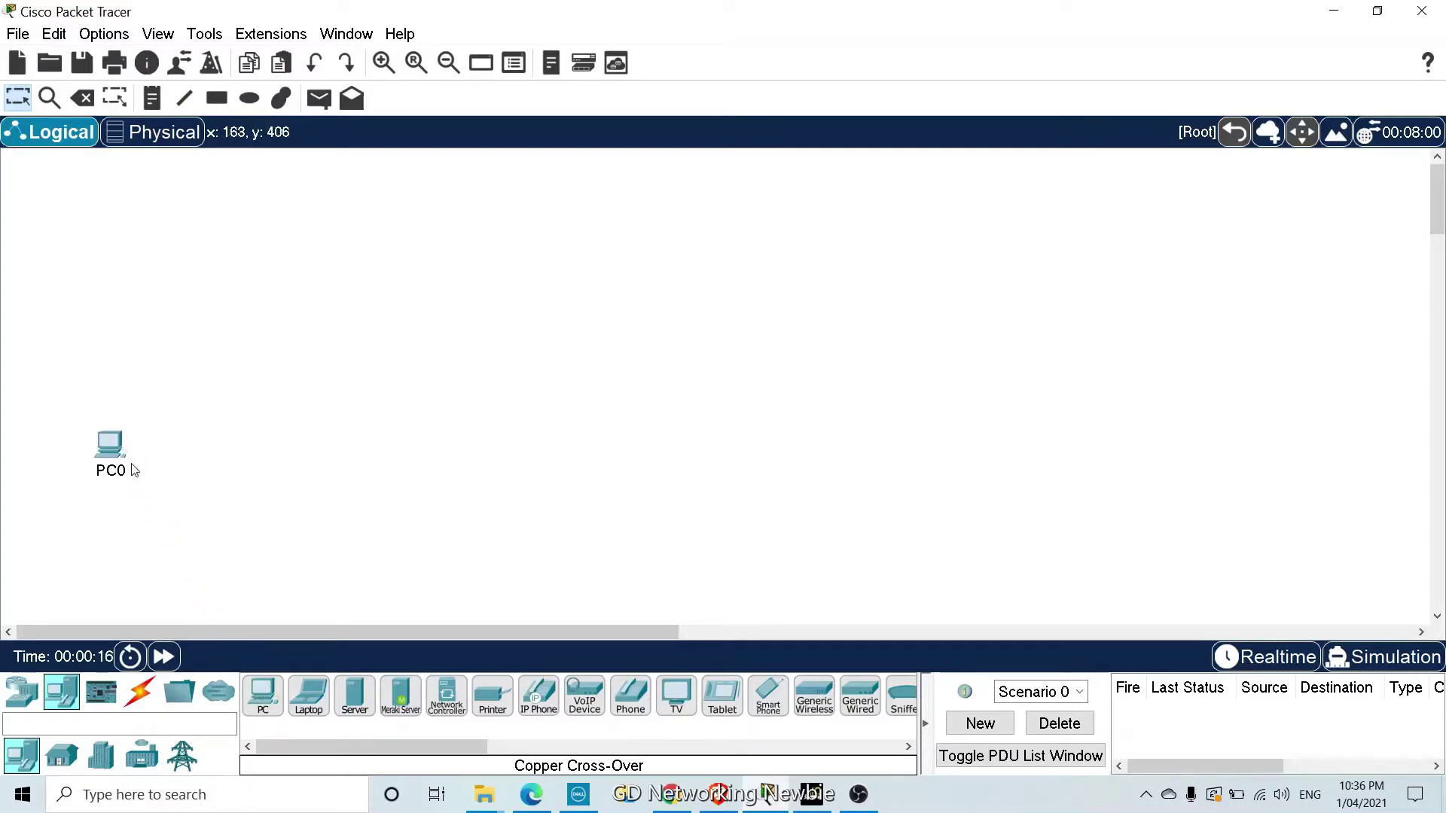
pyautogui.moveTo(262, 697); pyautogui.dragTo(258, 540)
pyautogui.moveTo(219, 467)
pyautogui.mouseDown()
pyautogui.moveTo(173, 455)
pyautogui.moveTo(223, 460)
pyautogui.mouseUp()
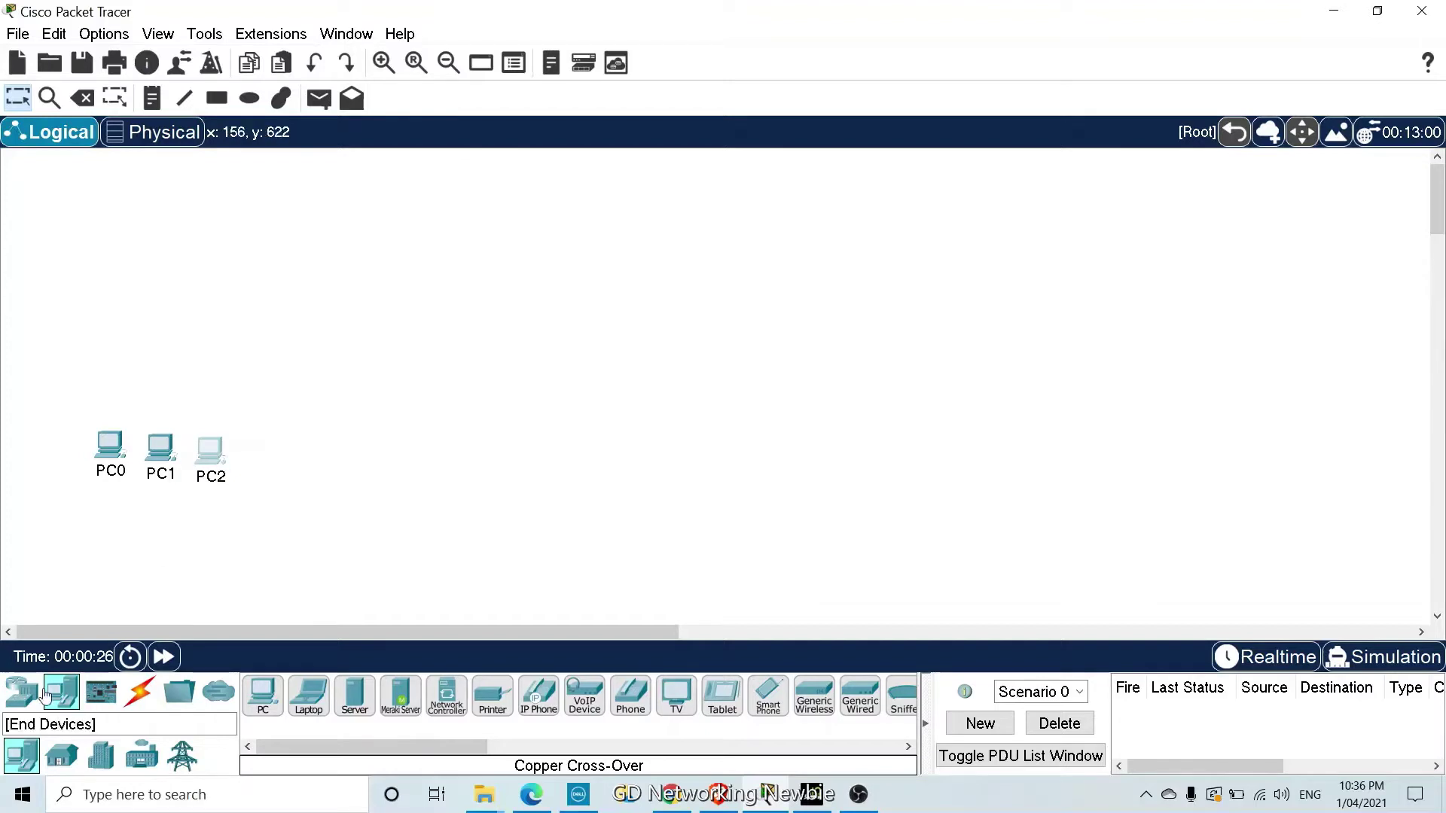
# Add two switches to the workspace, one above the three PCs and the other farther to the right at the same height
pyautogui.click(22, 691)
pyautogui.moveTo(62, 756); pyautogui.dragTo(164, 368)
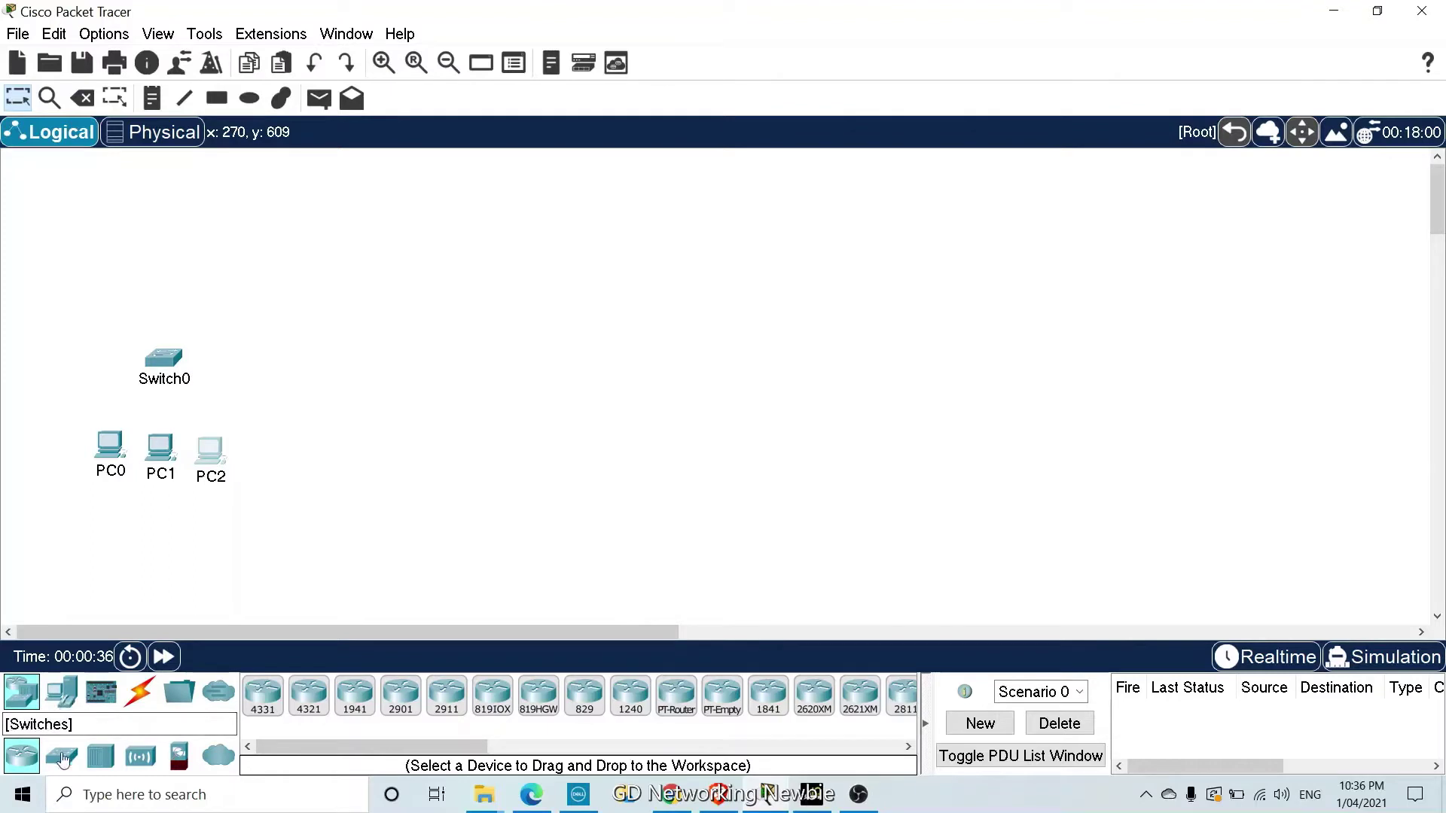
pyautogui.moveTo(62, 754); pyautogui.dragTo(485, 375)
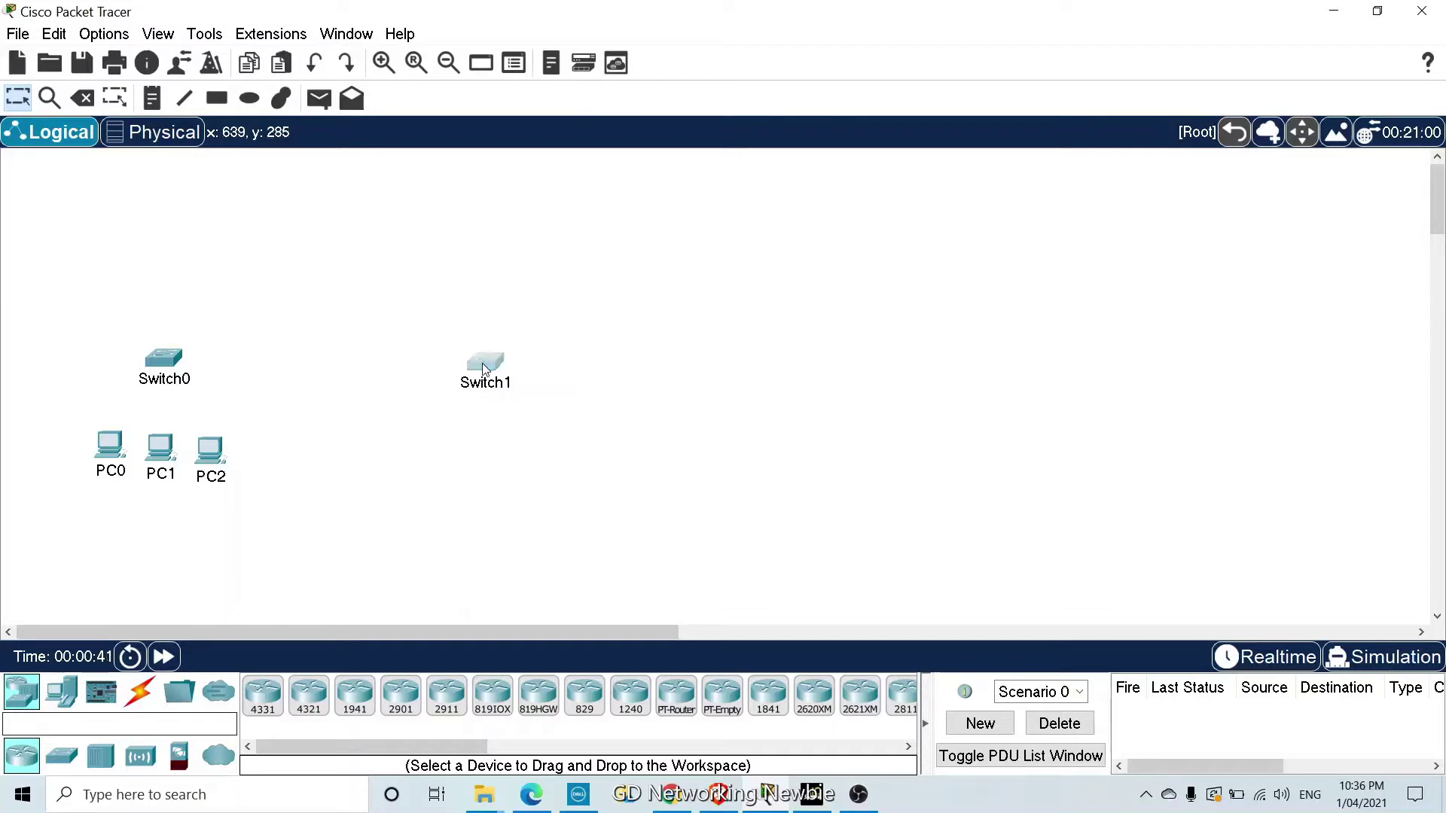
# Place three more PCs in a row below Switch1
pyautogui.click(62, 693)
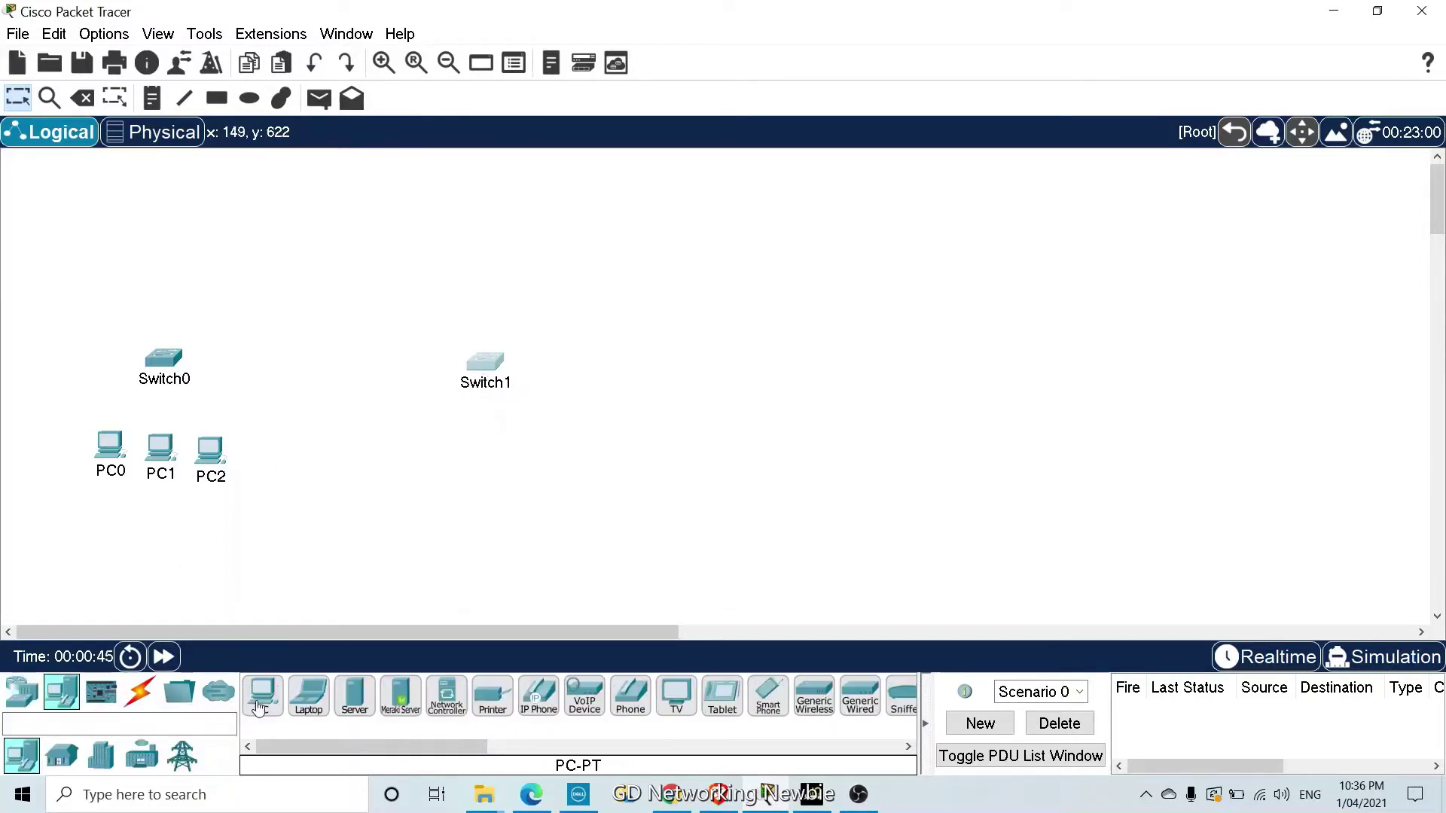
pyautogui.moveTo(263, 692); pyautogui.dragTo(433, 495)
pyautogui.click(436, 454)
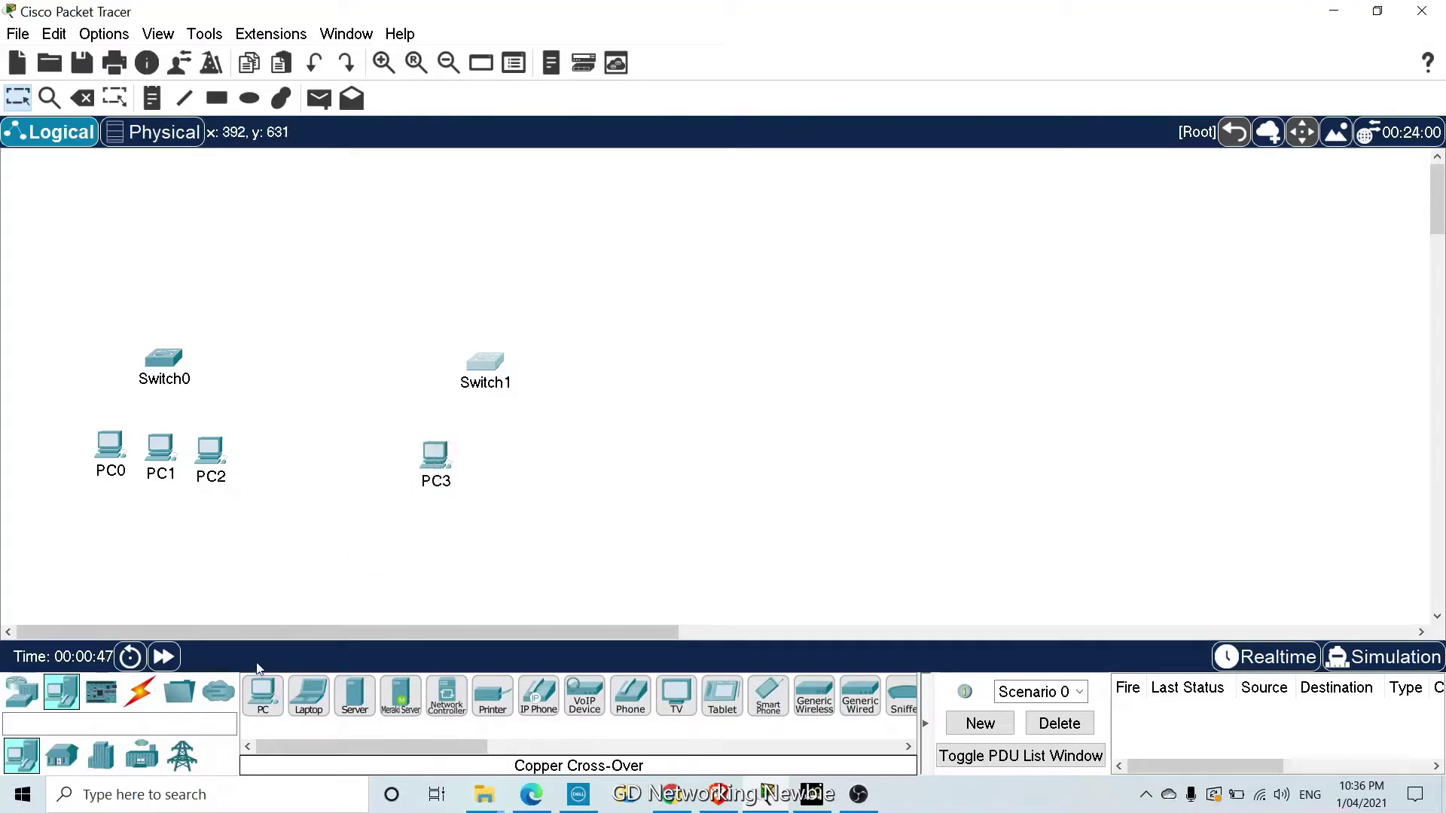
pyautogui.click(263, 693)
pyautogui.click(483, 459)
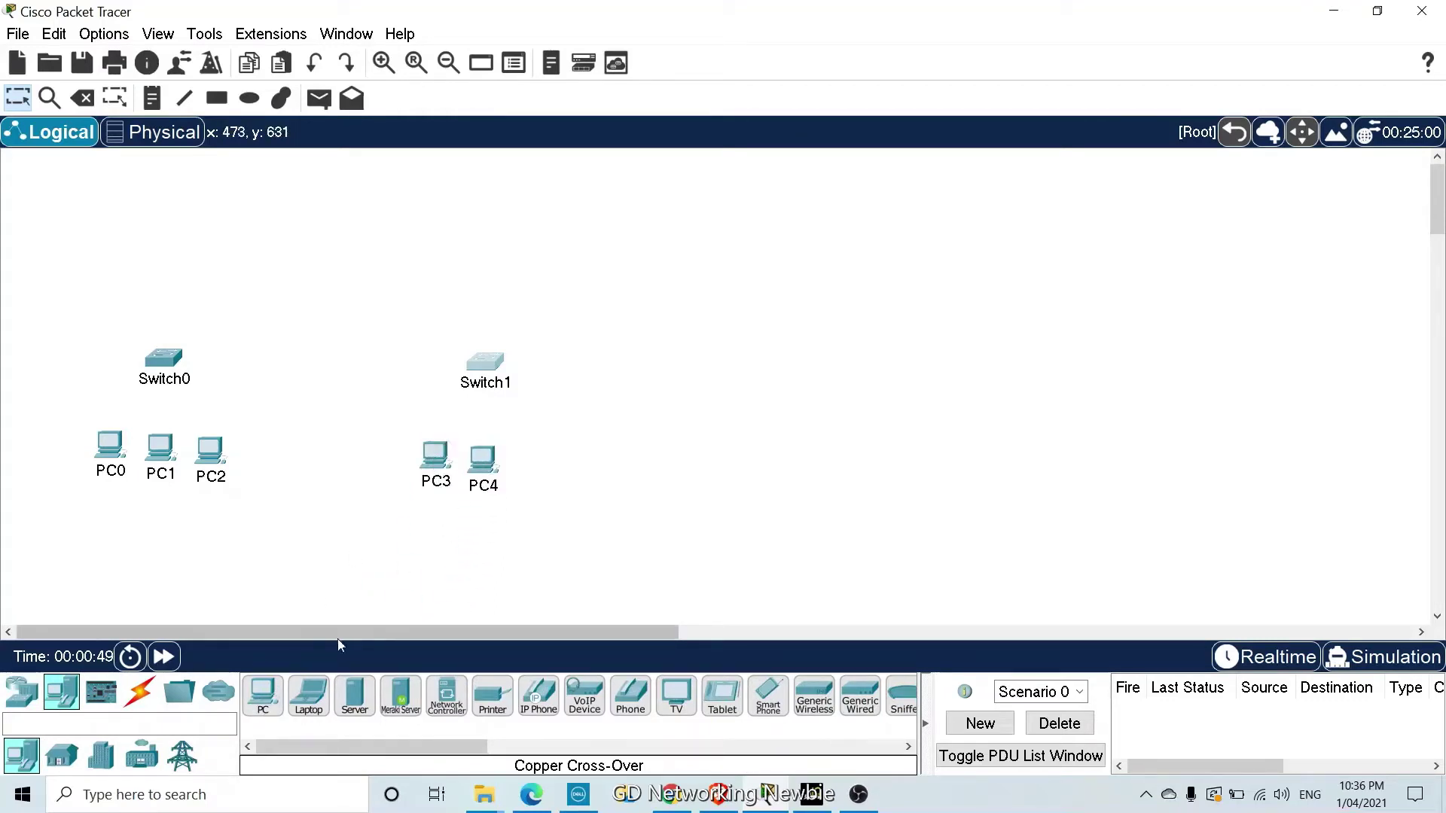
pyautogui.click(265, 690)
pyautogui.click(535, 463)
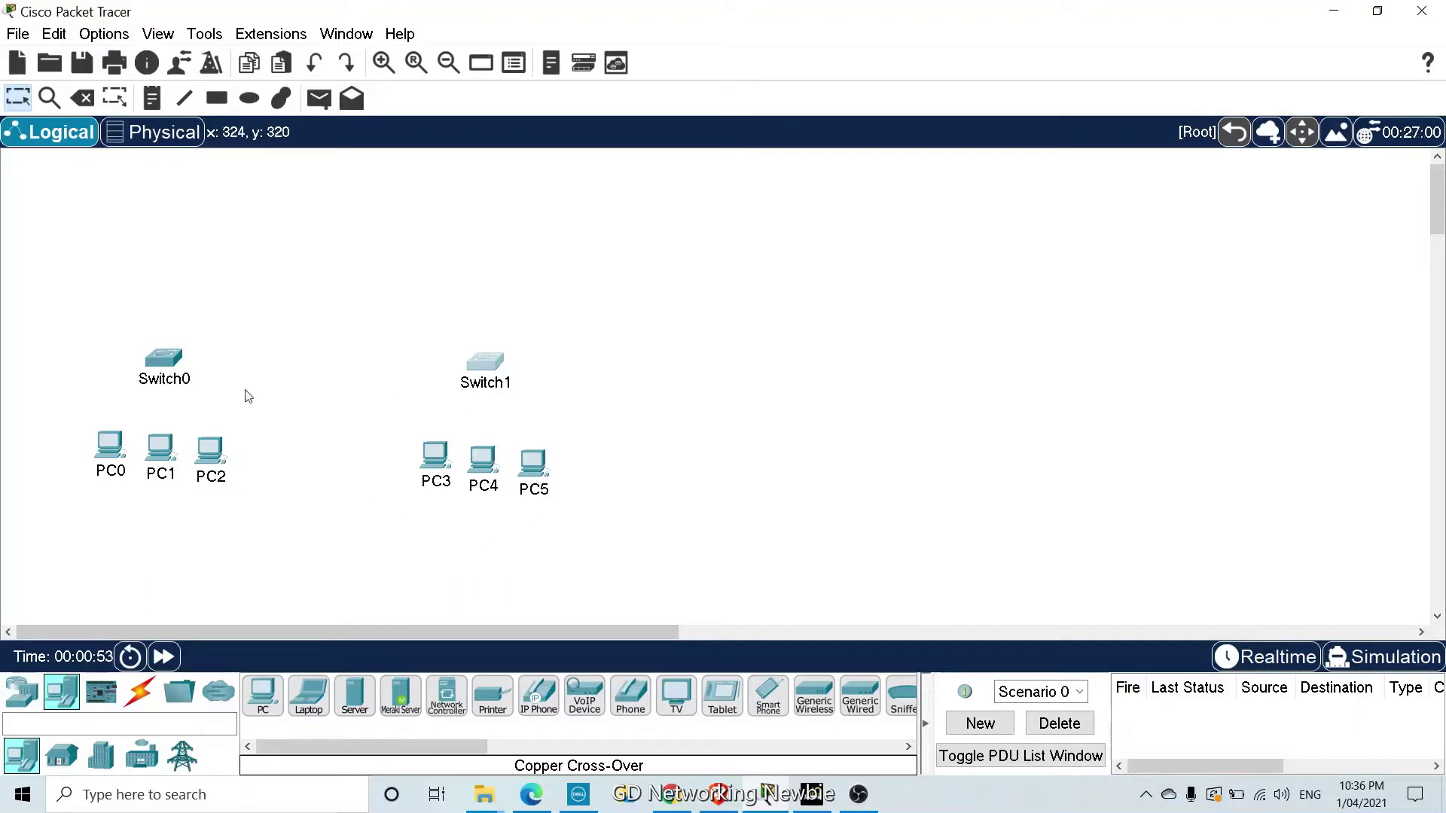
# Connect FastEthernet0 of PC0 to FastEthernet0/1 of Switch0 with a copper straight-through cable
pyautogui.click(147, 699)
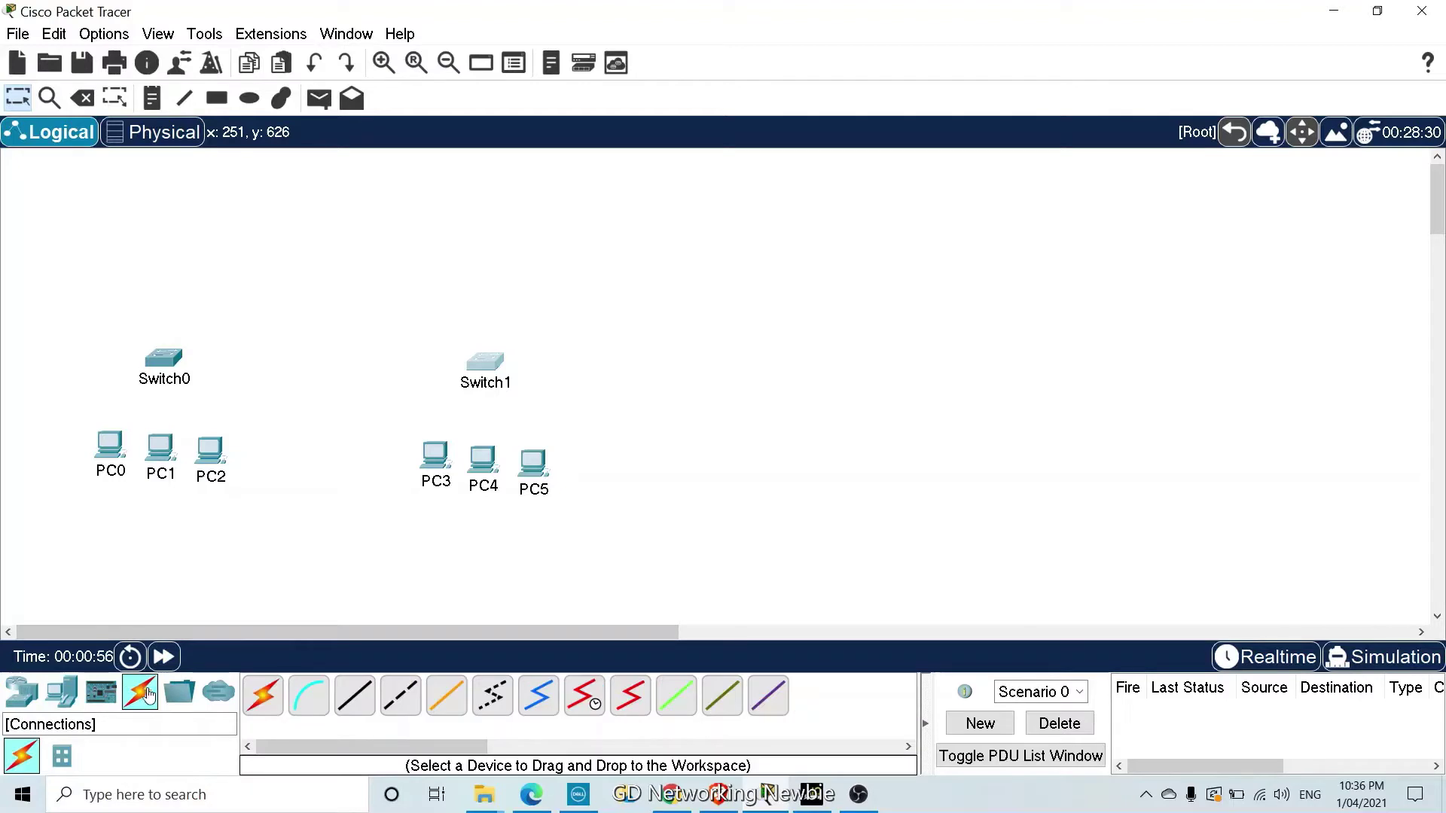
pyautogui.click(277, 712)
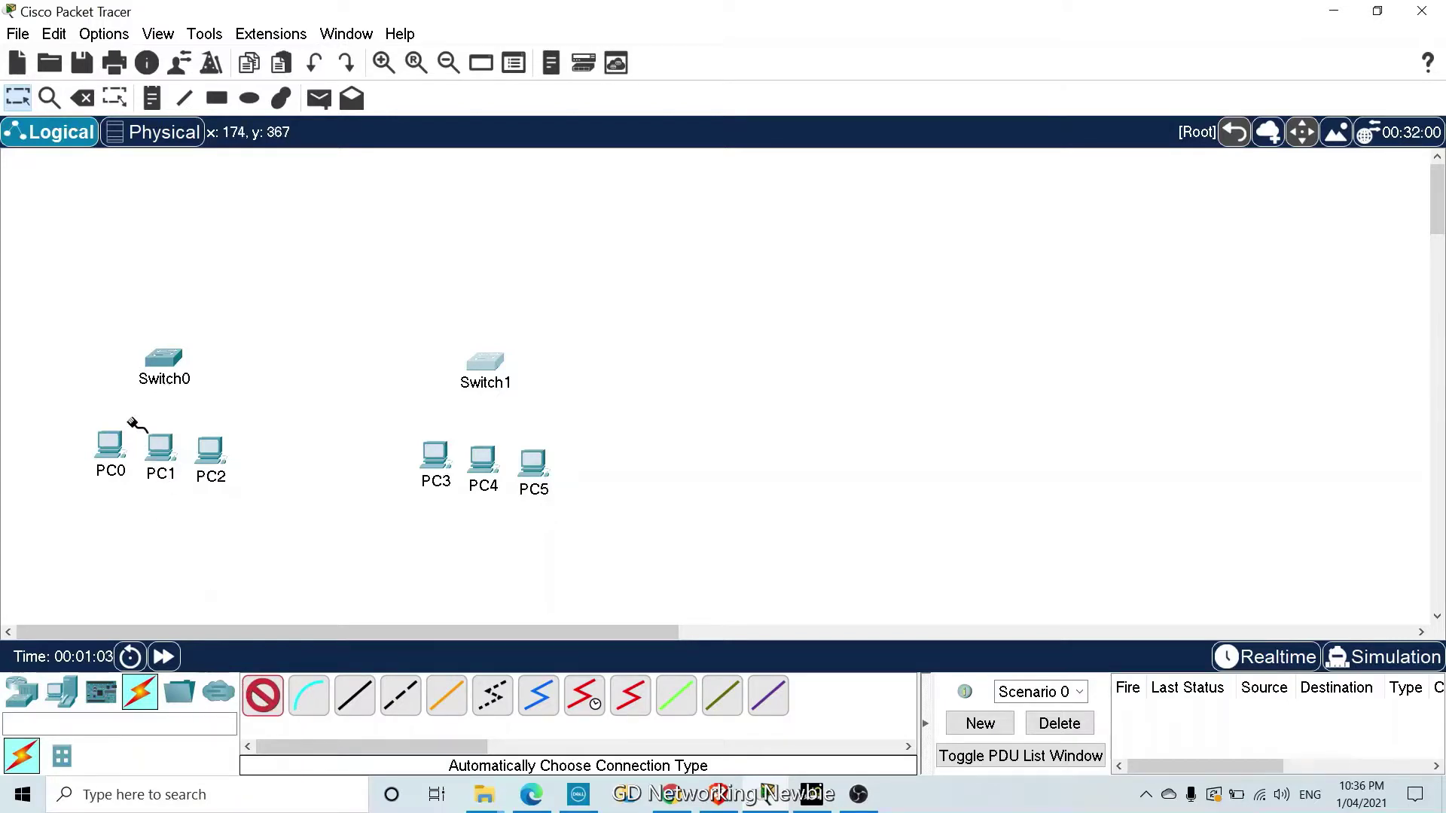
pyautogui.click(113, 450)
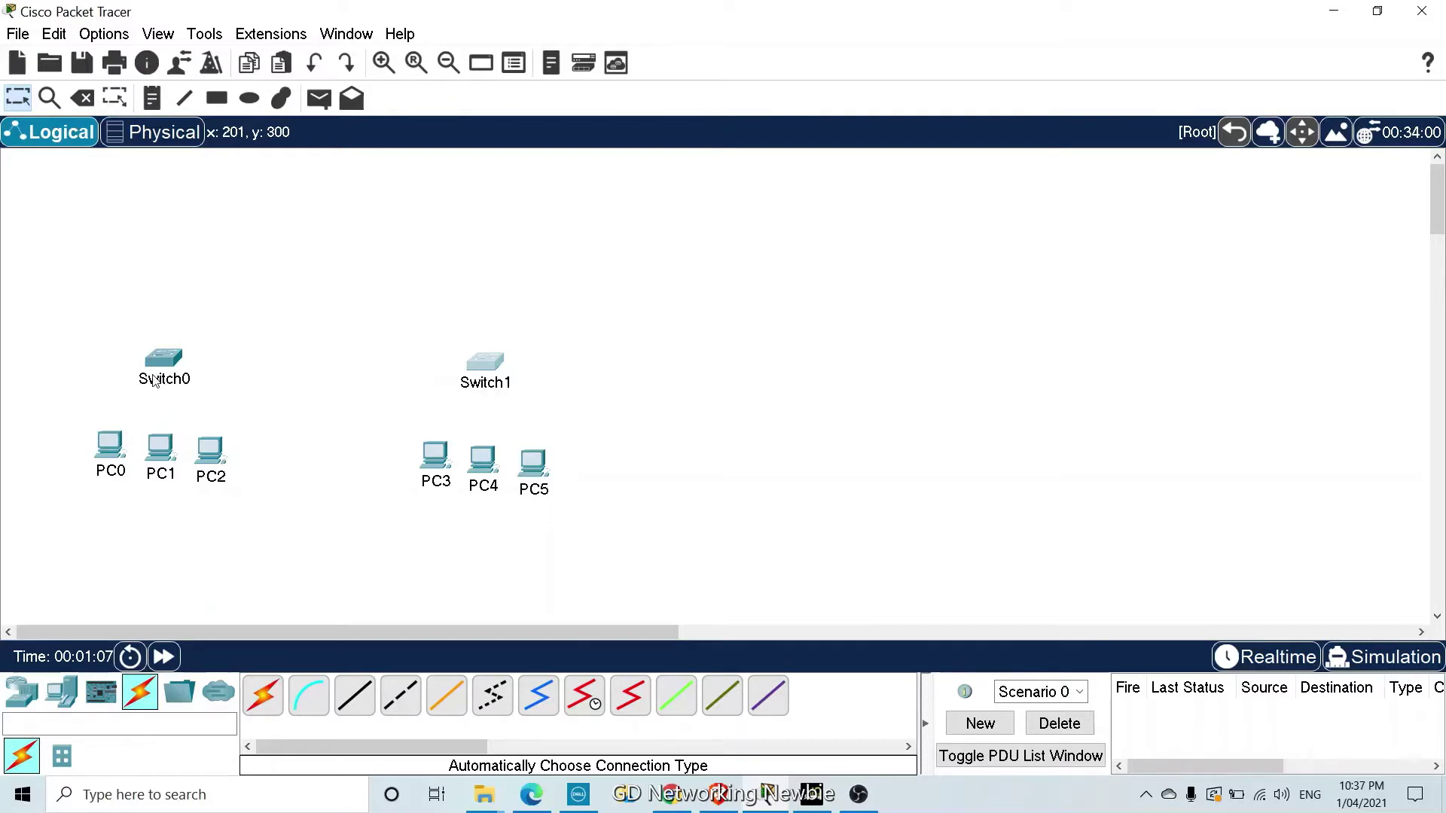
pyautogui.click(358, 706)
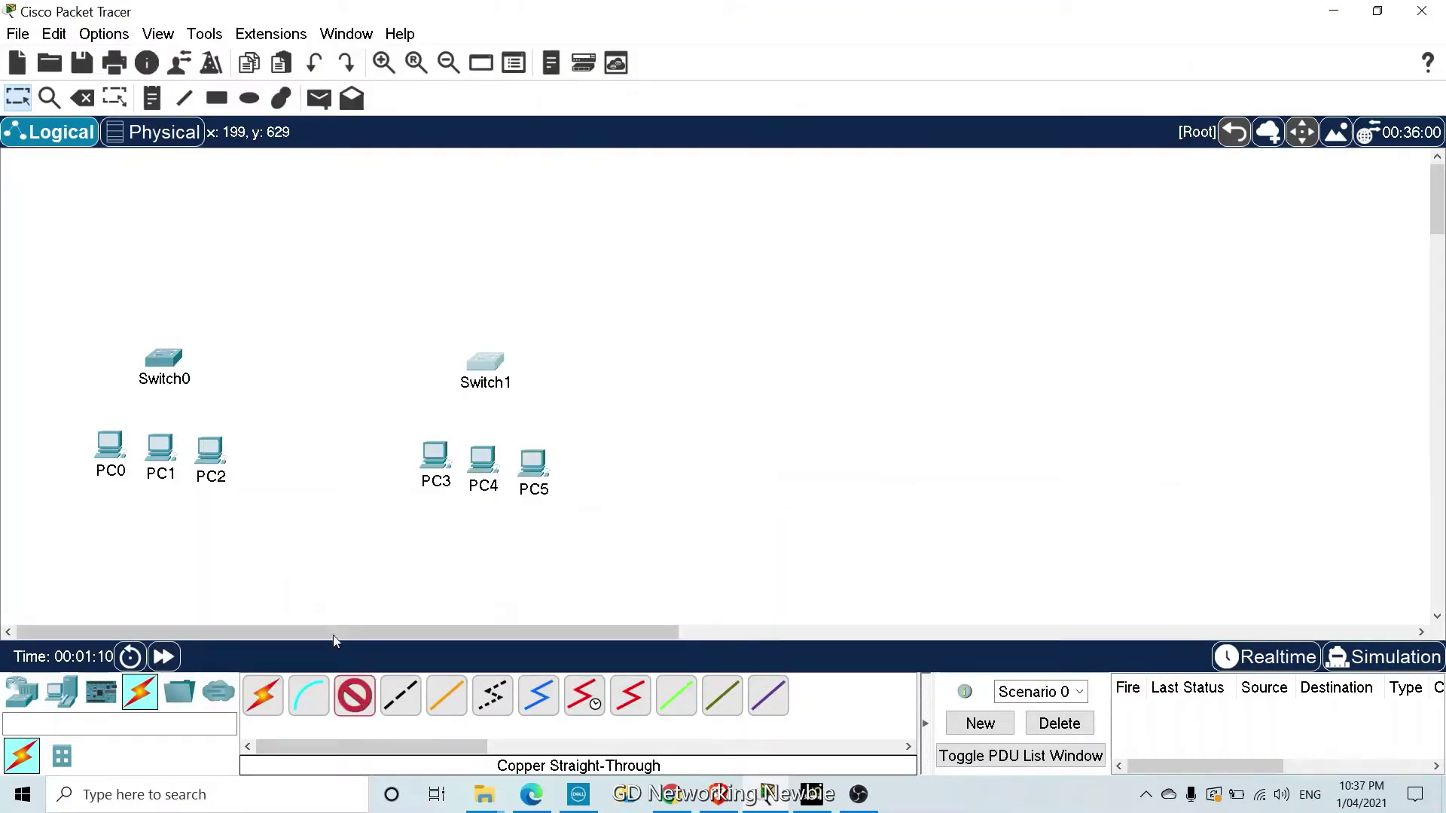
pyautogui.click(117, 446)
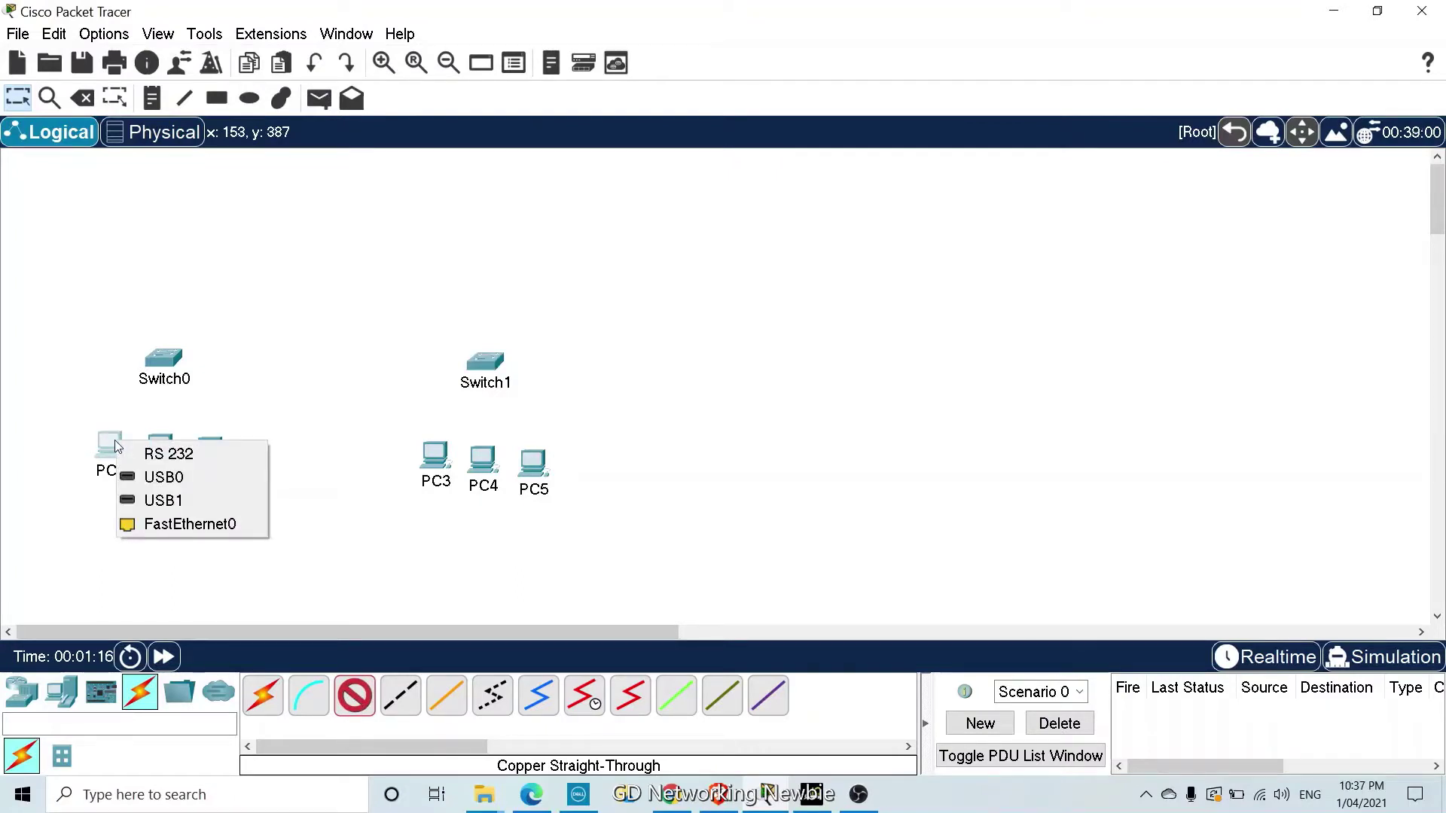
pyautogui.click(214, 531)
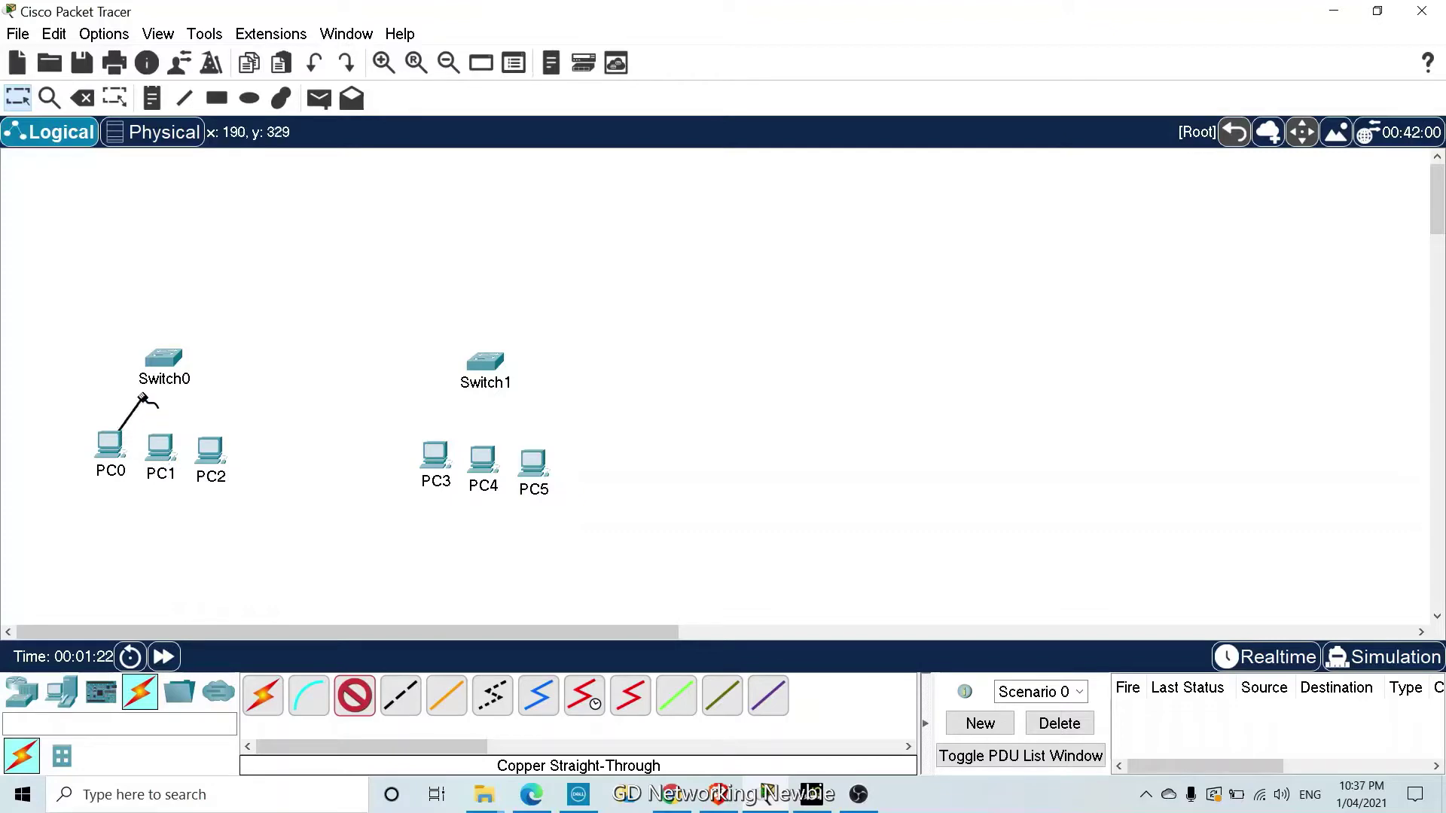
pyautogui.click(157, 359)
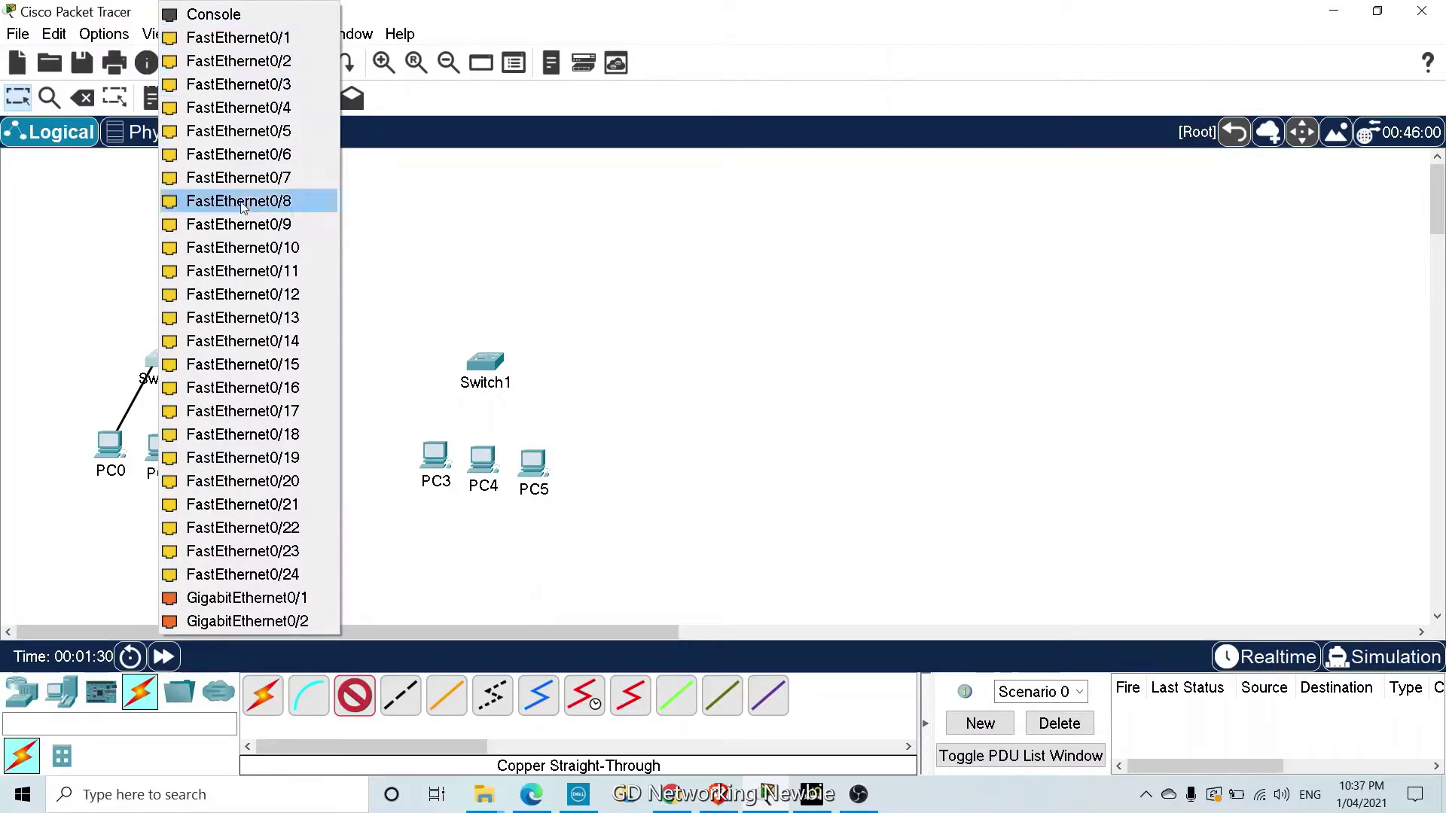
pyautogui.click(248, 45)
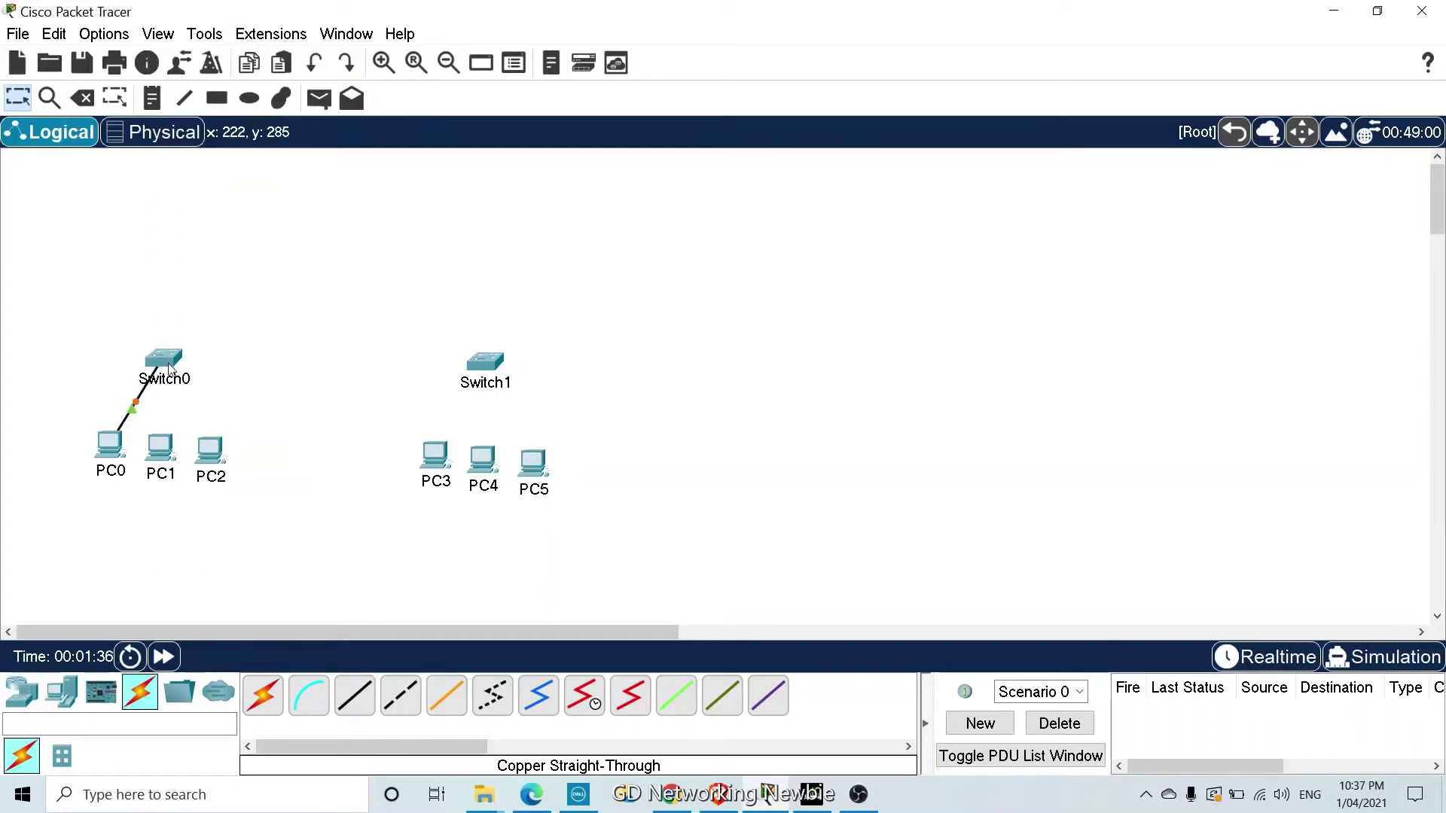
# Connect FastEthernet0 of PC1 to FastEthernet0/2 of Switch0 with a copper straight-through cable
pyautogui.click(354, 705)
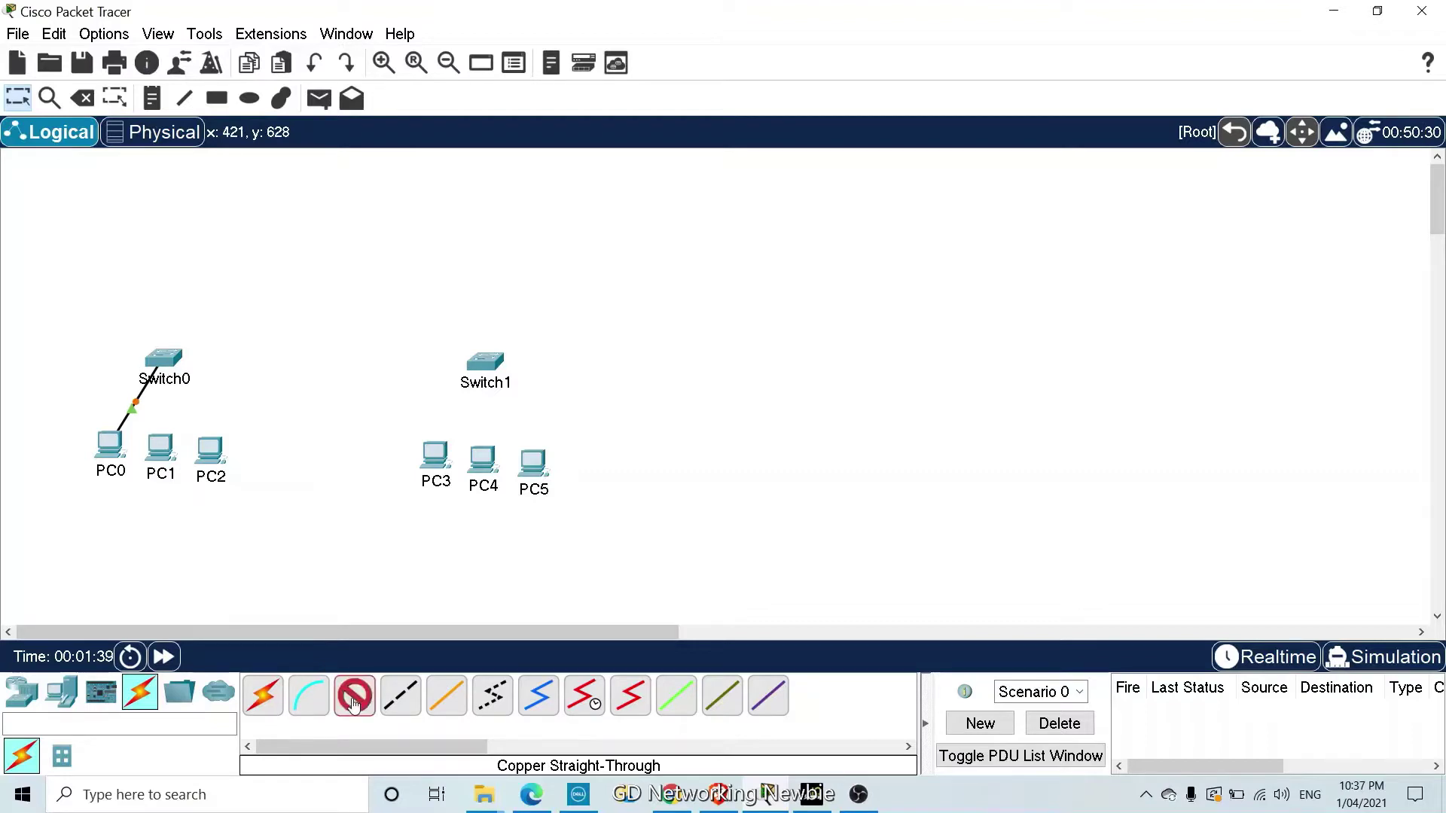
pyautogui.click(164, 461)
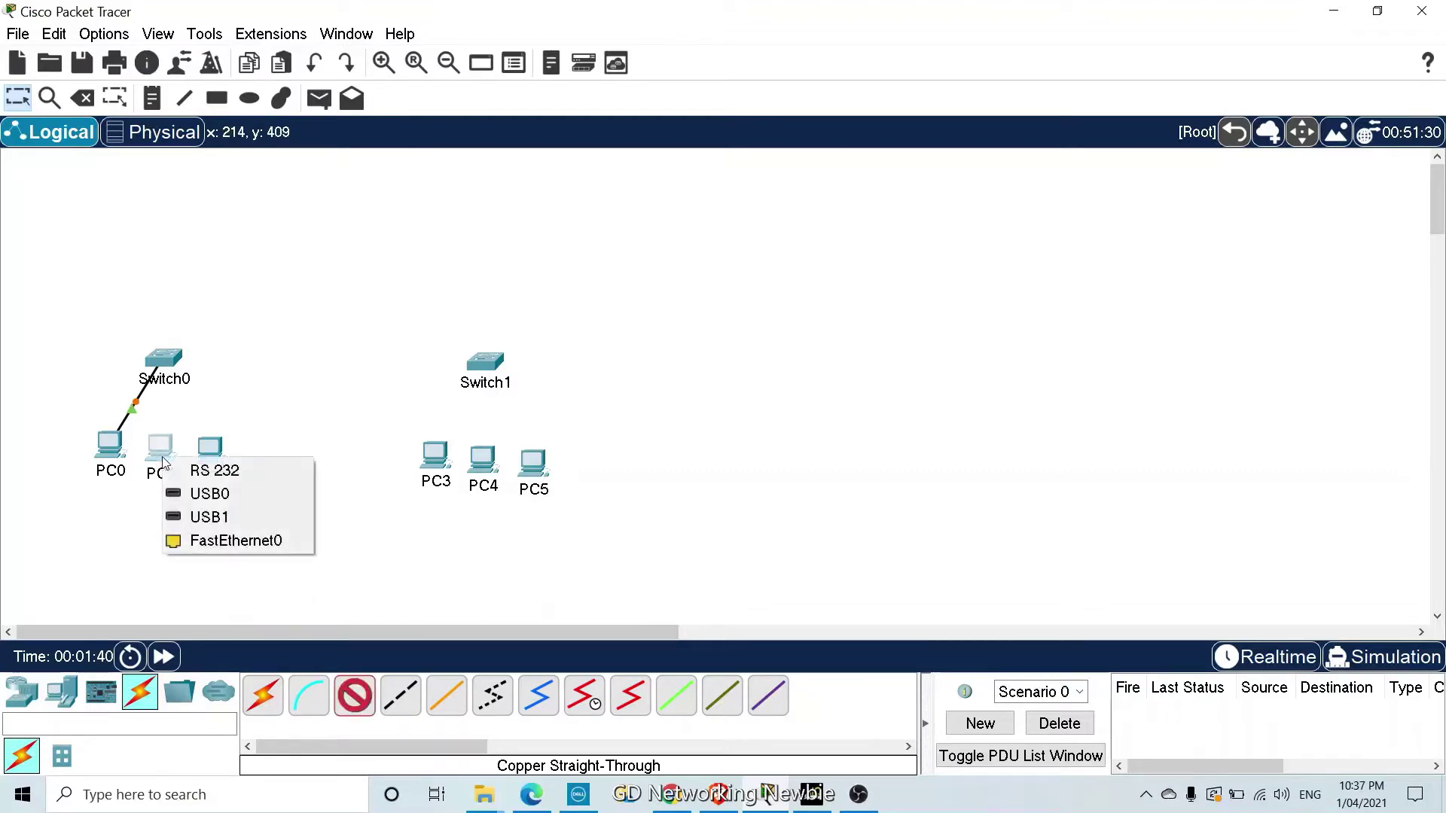
pyautogui.click(272, 546)
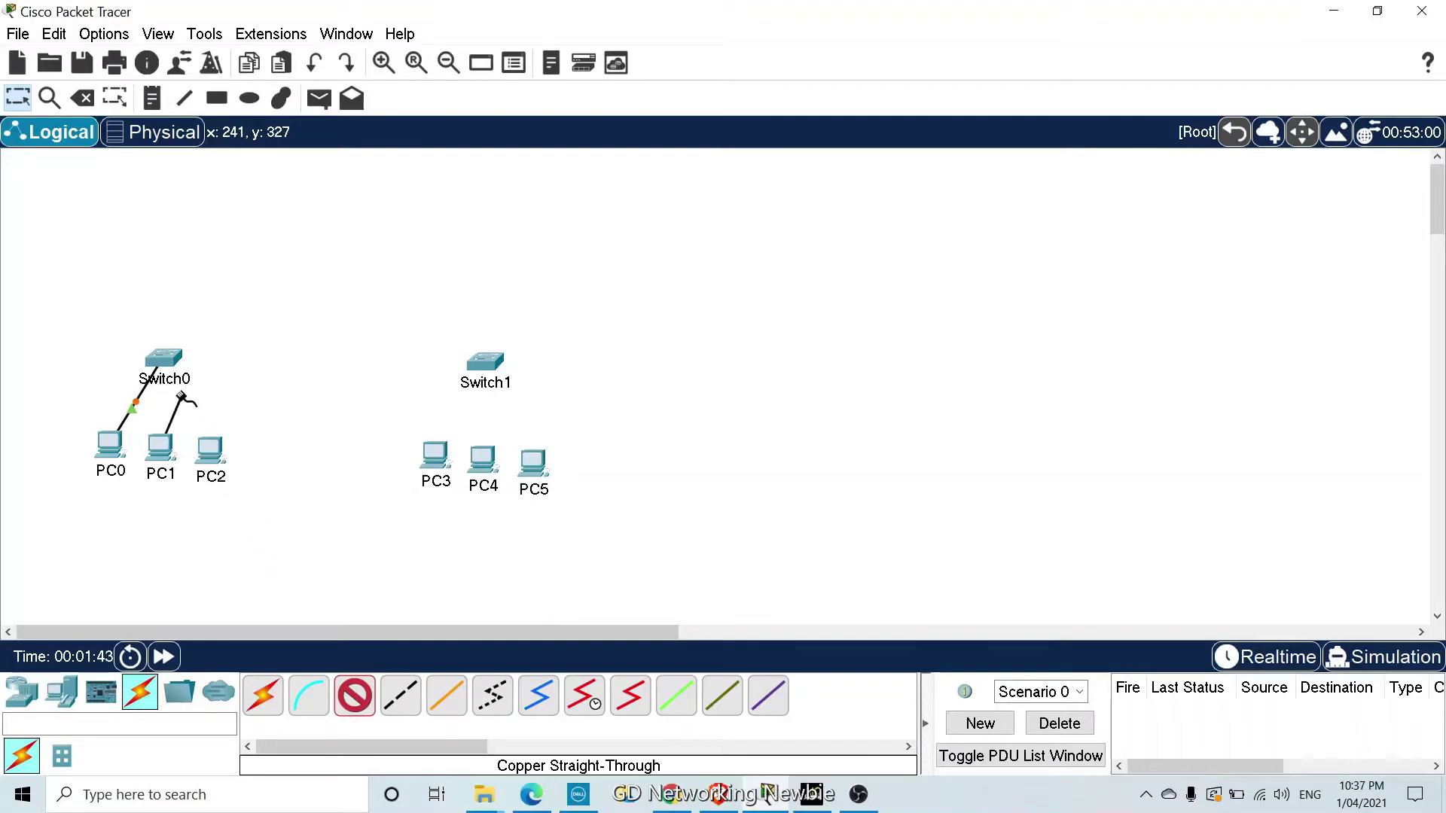
pyautogui.click(171, 358)
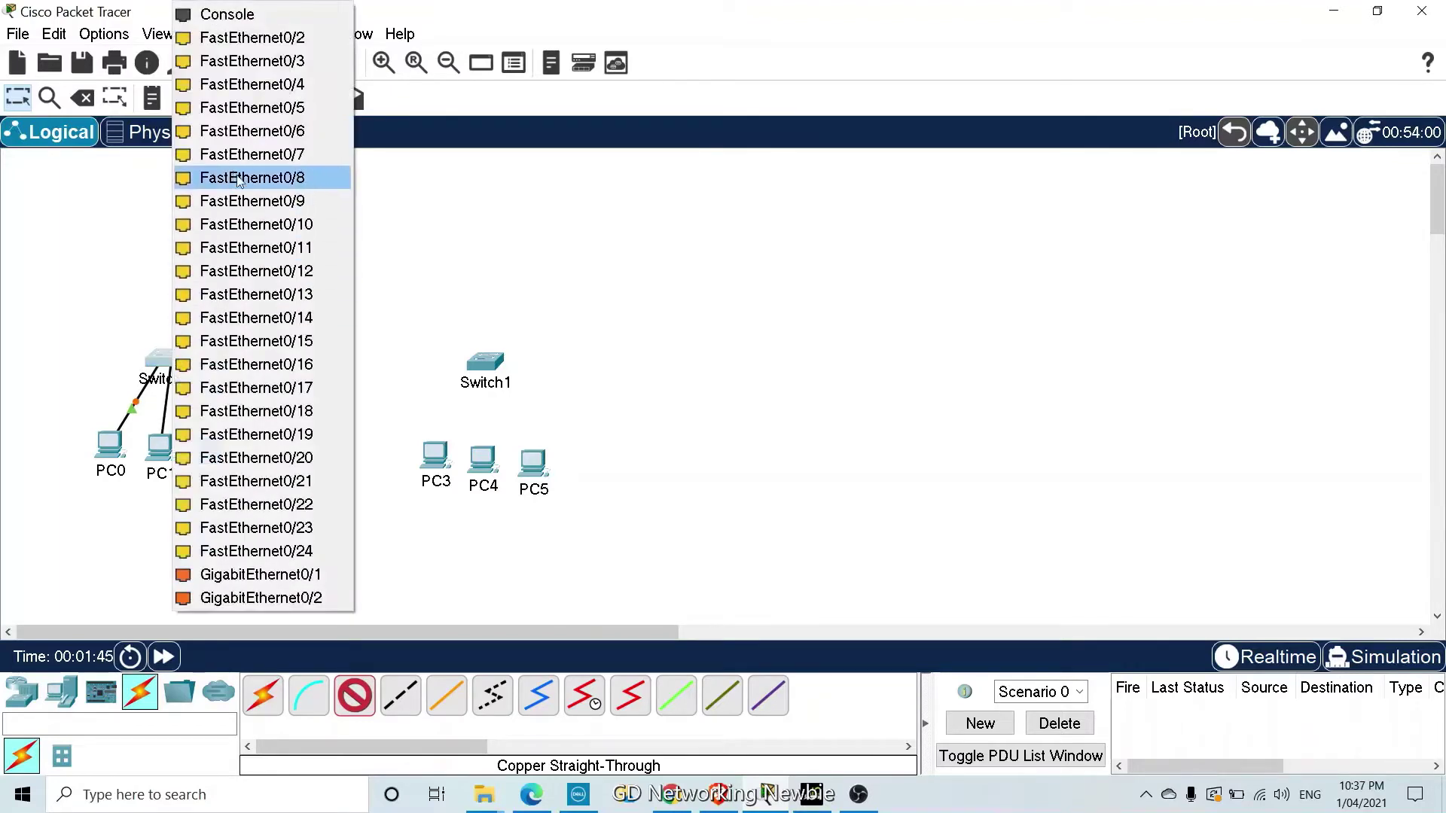
pyautogui.click(243, 43)
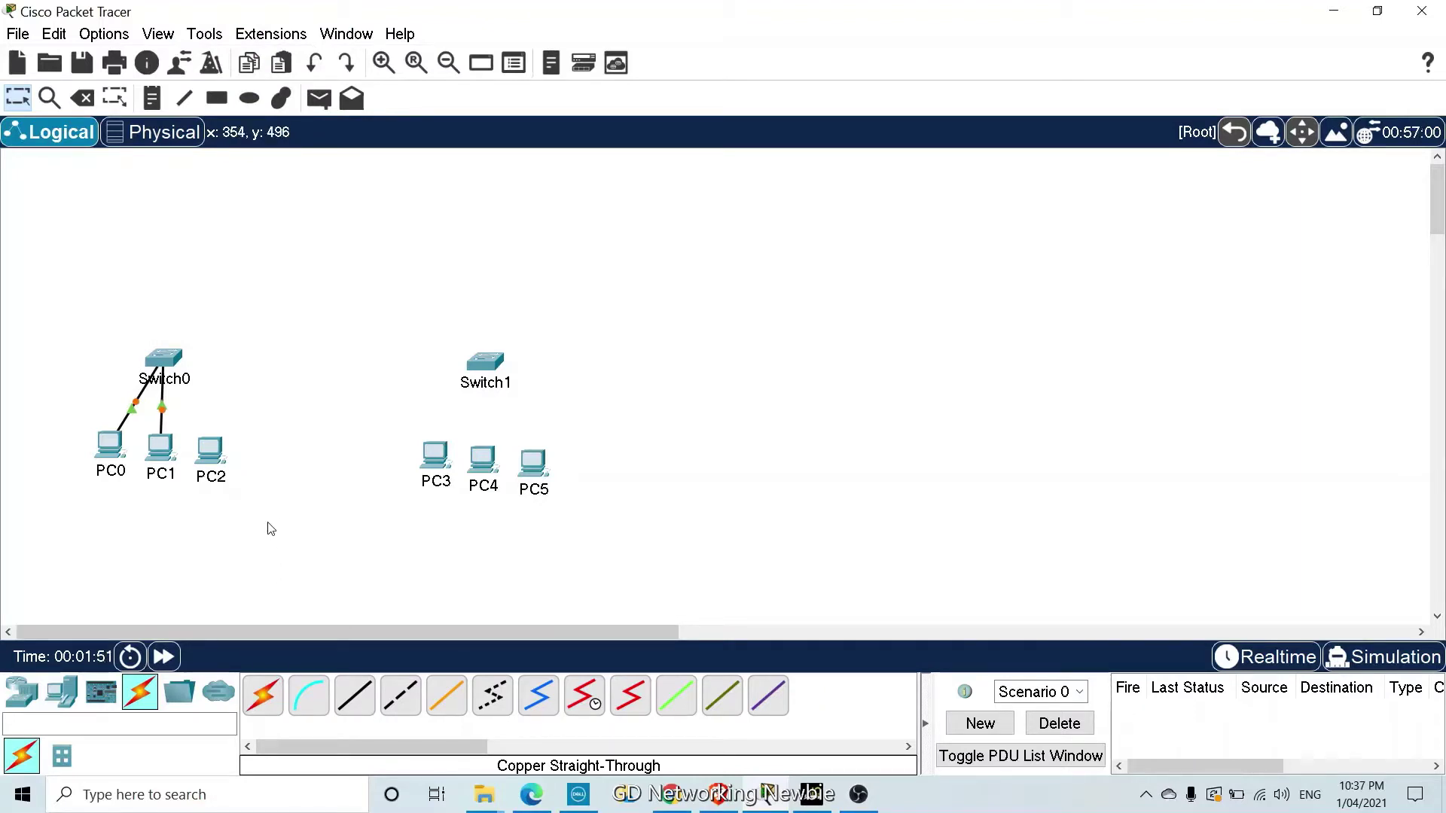
# Connect FastEthernet0 of PC2 to FastEthernet0/3 of Switch0 with a copper straight-through cable
pyautogui.click(368, 705)
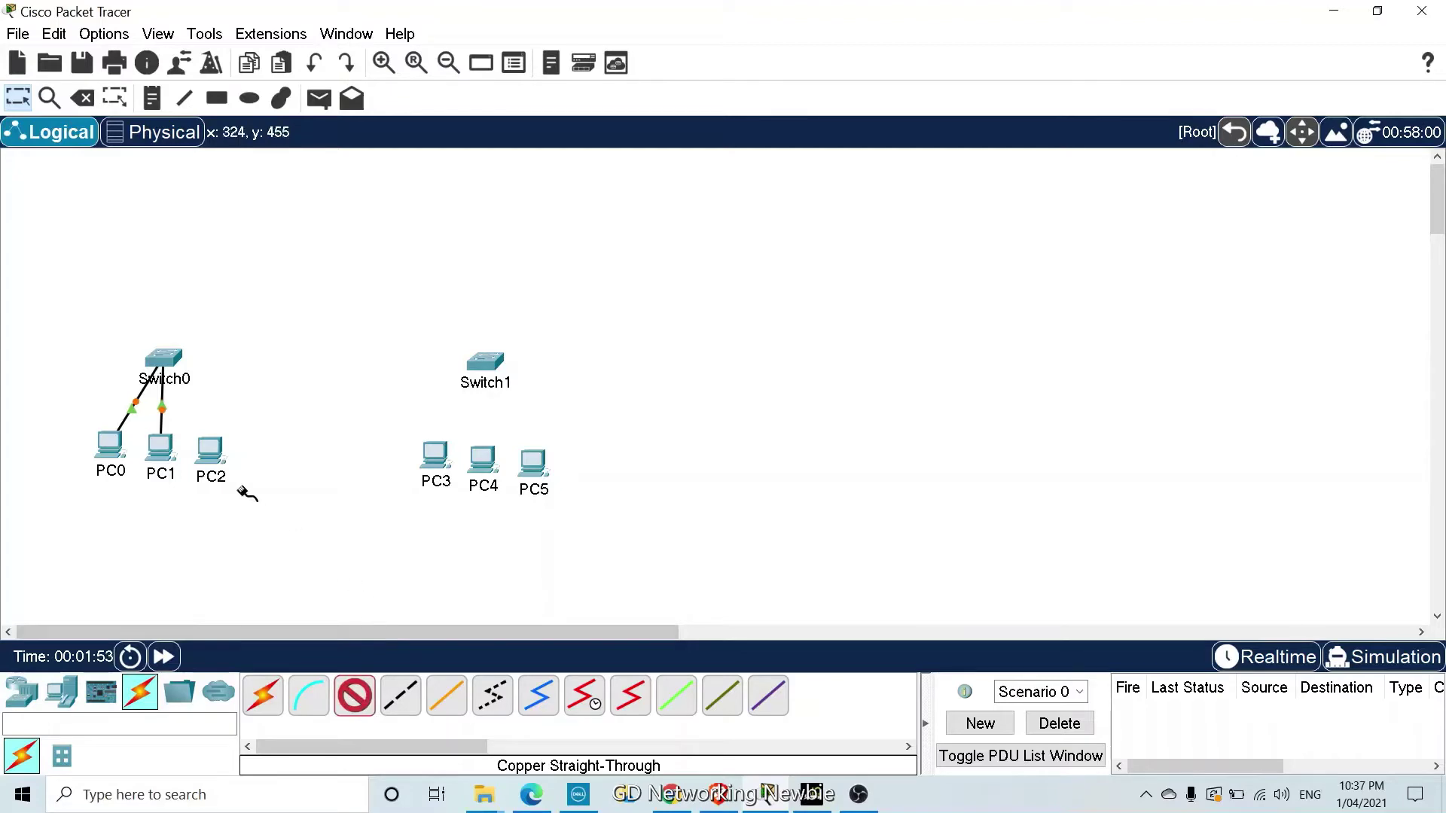
pyautogui.click(223, 466)
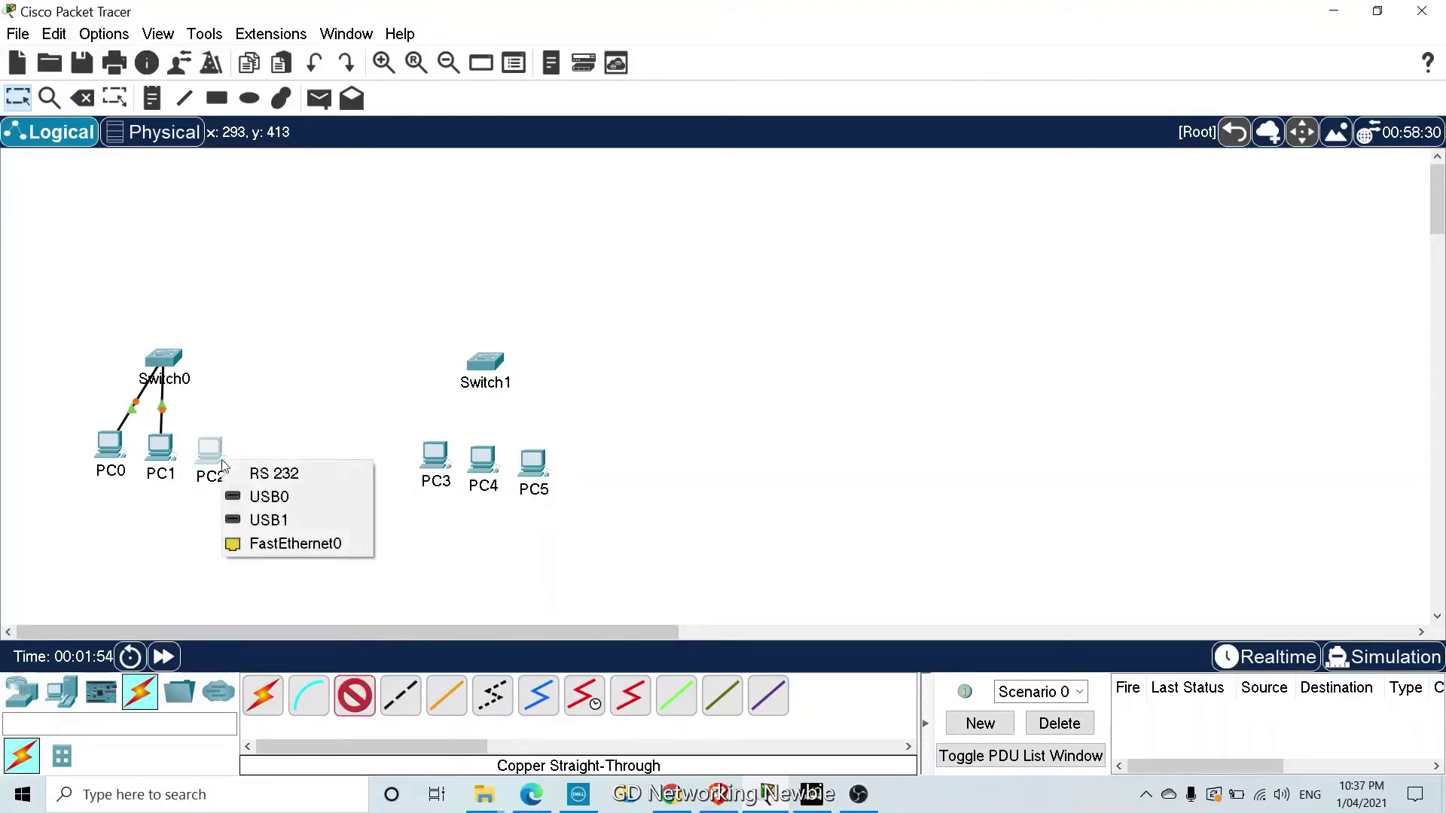
pyautogui.click(296, 545)
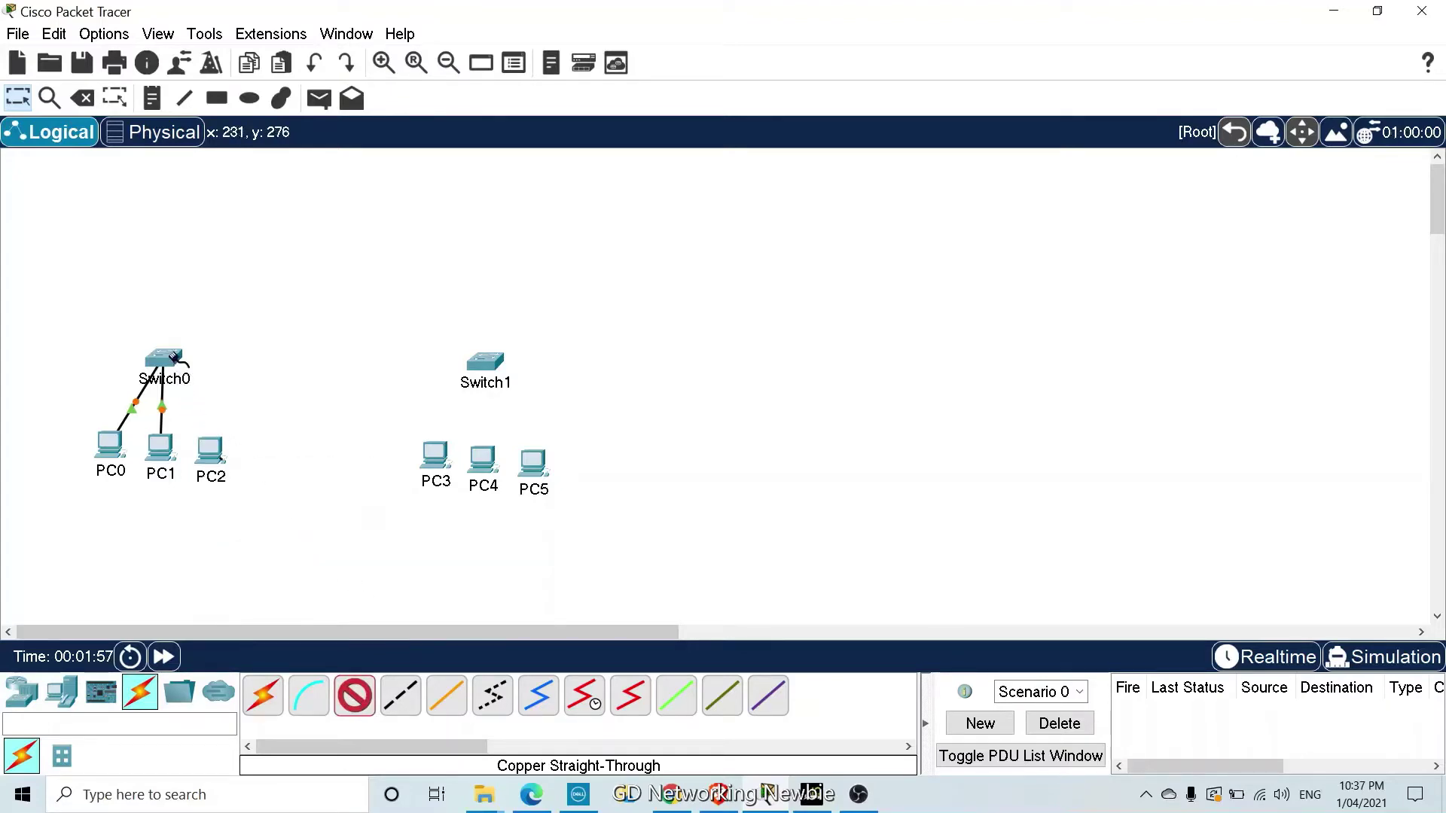
pyautogui.click(174, 356)
pyautogui.click(277, 35)
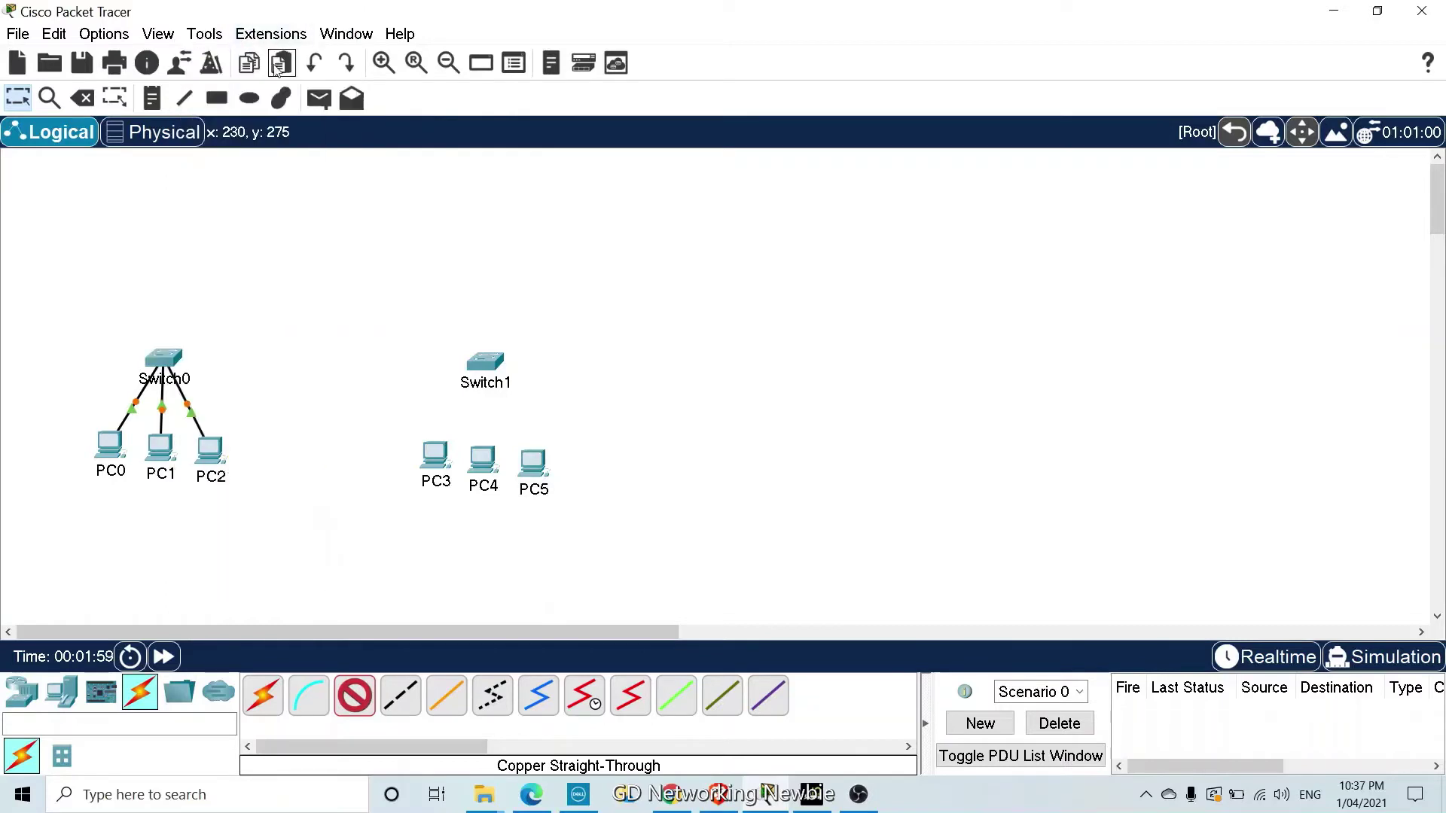
# Connect FastEthernet0 of PC3 to FastEthernet0/1 of Switch1 with a copper straight-through cable
pyautogui.click(431, 463)
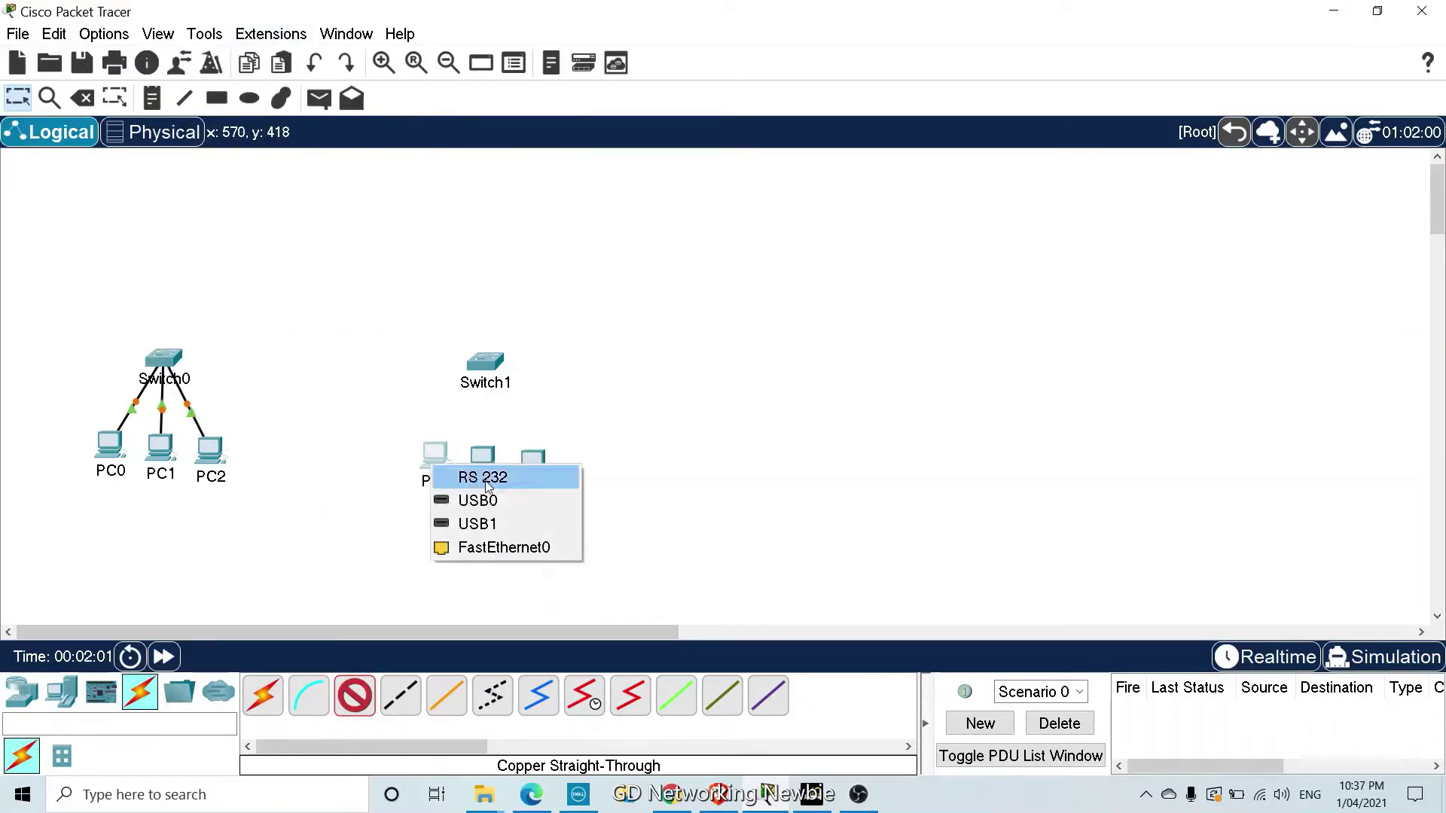
pyautogui.click(497, 548)
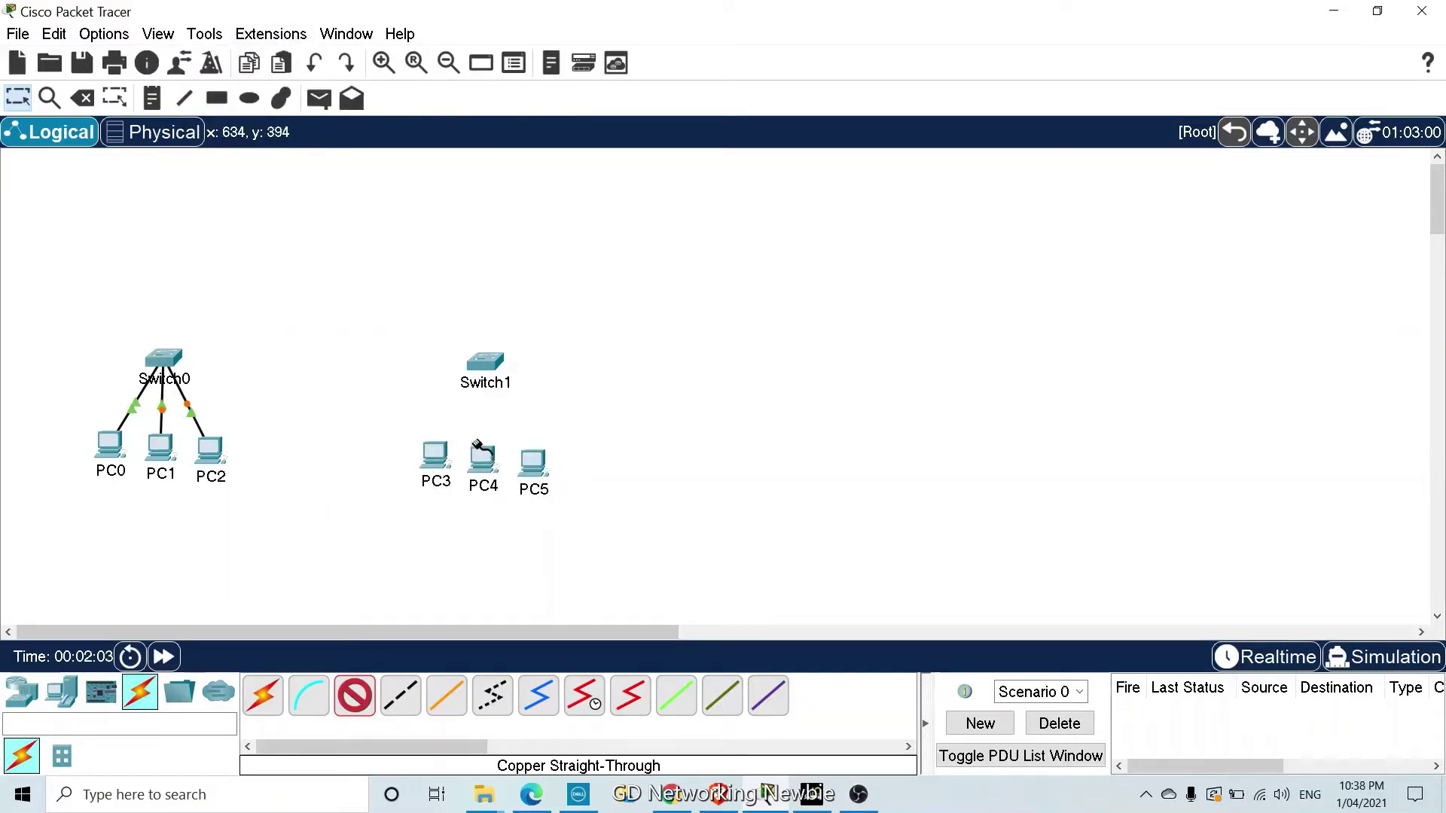
pyautogui.click(486, 365)
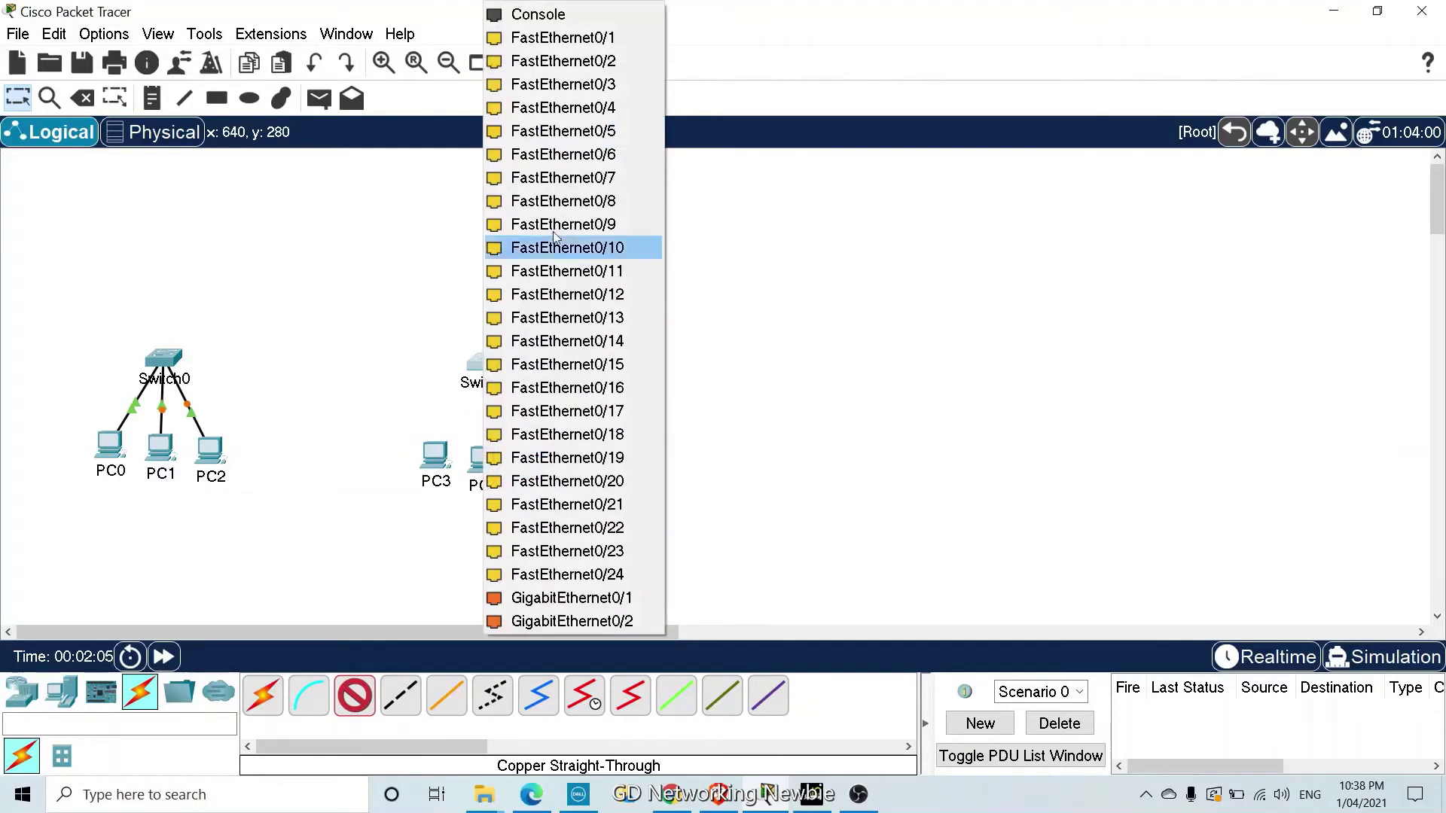
pyautogui.click(570, 38)
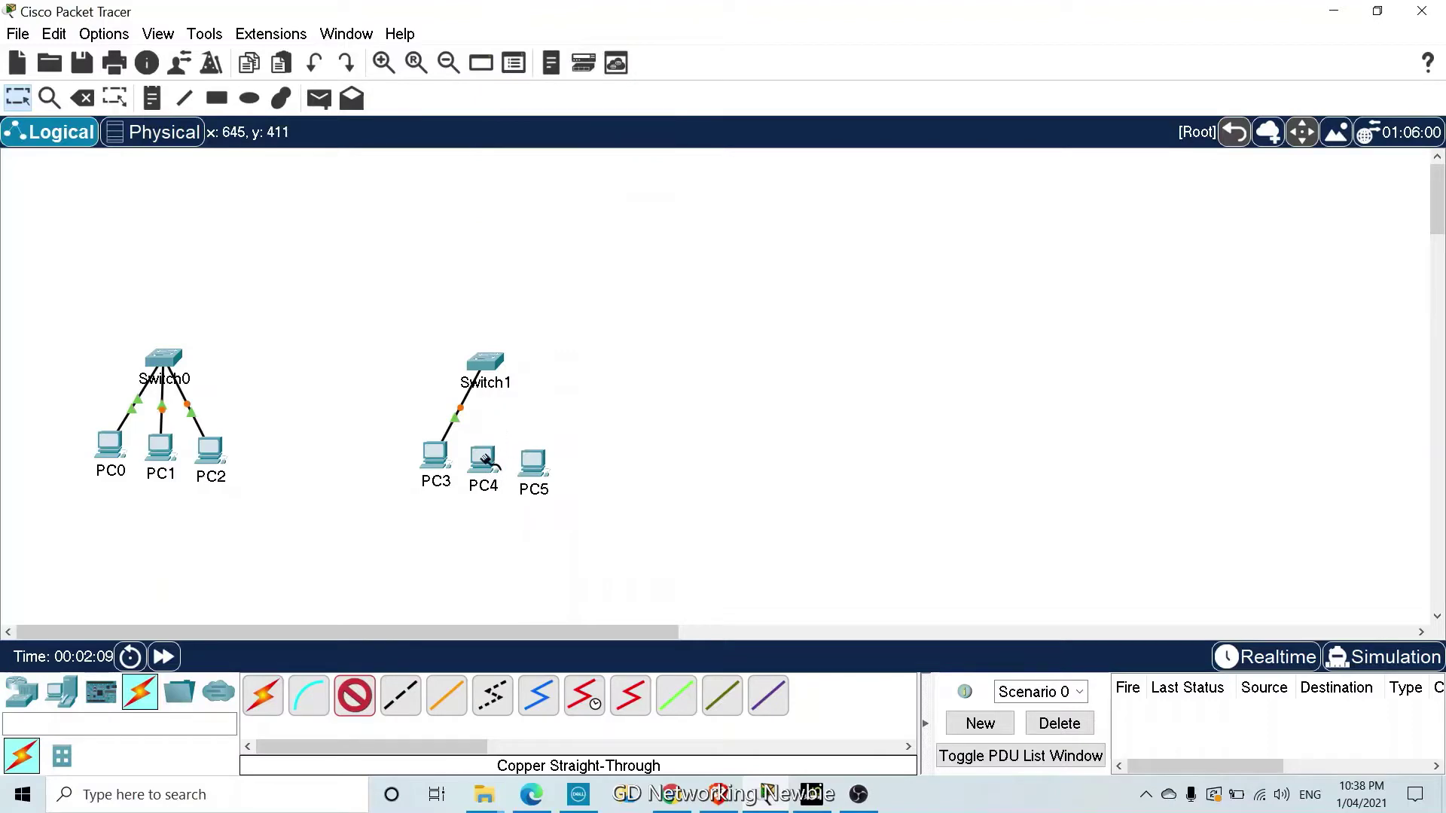
# Connect FastEthernet0 of PC4 to FastEthernet0/2 of Switch1 with a copper straight-through cable
pyautogui.click(484, 461)
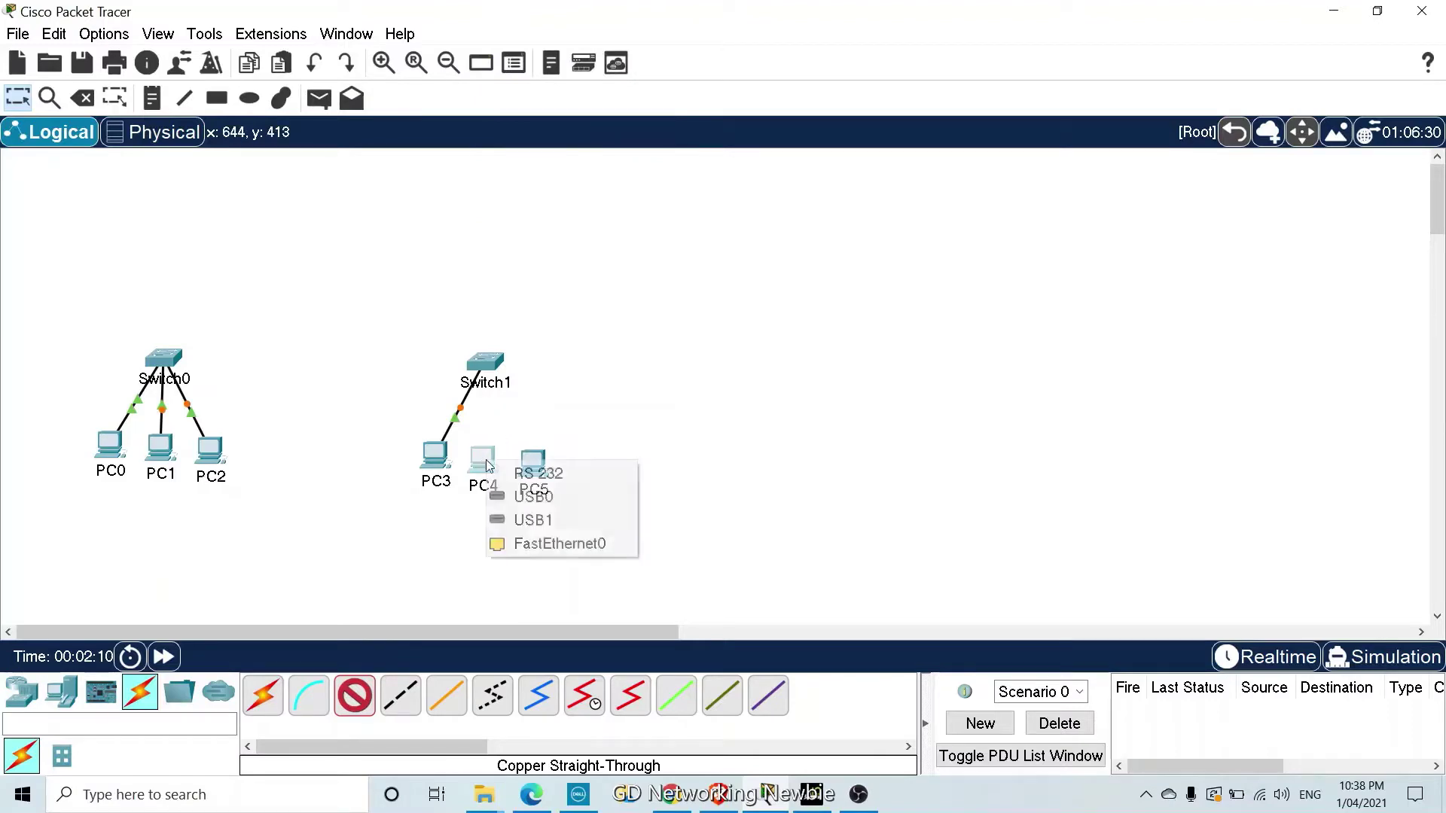
pyautogui.click(565, 544)
pyautogui.click(491, 363)
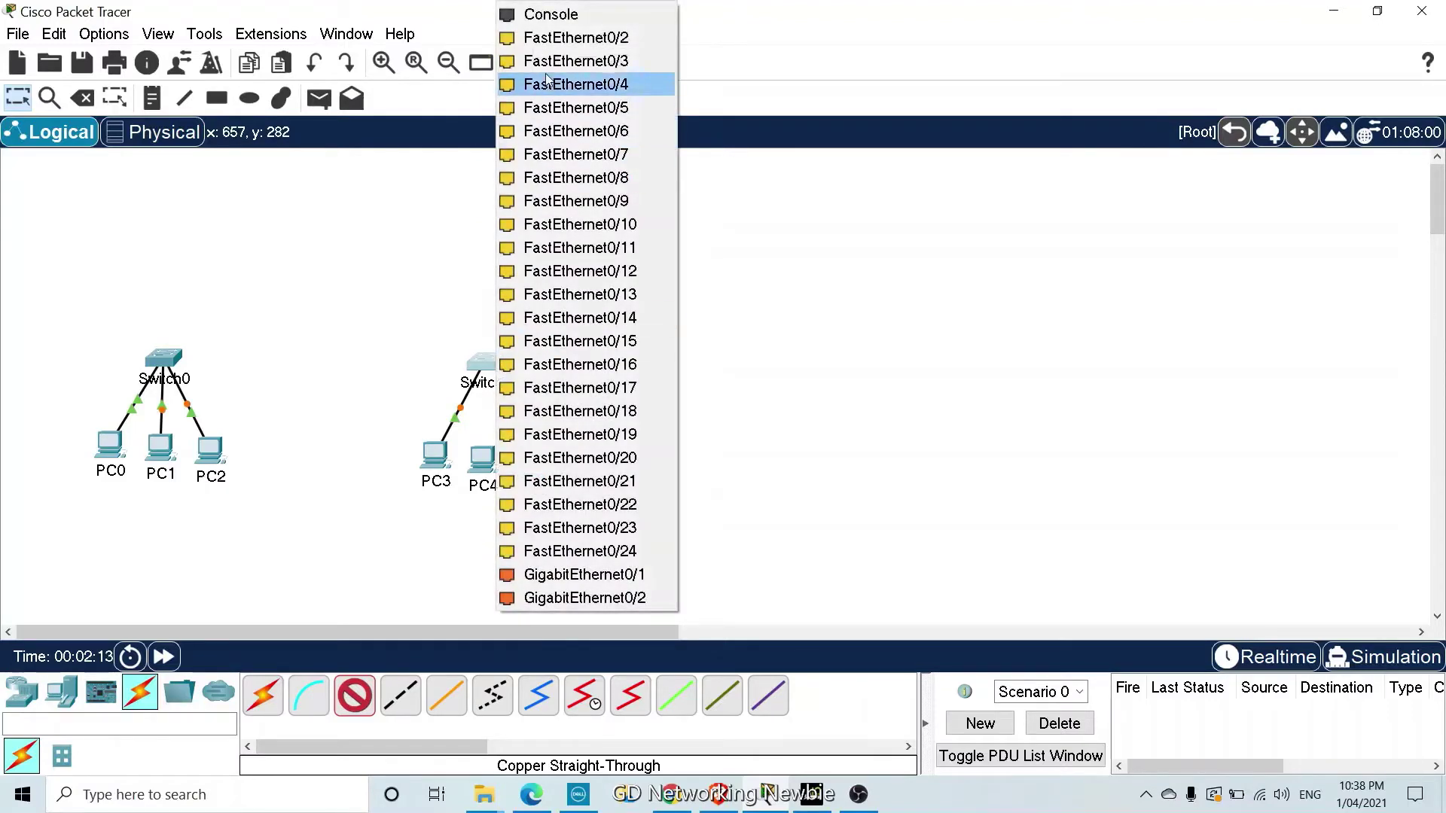
pyautogui.click(550, 39)
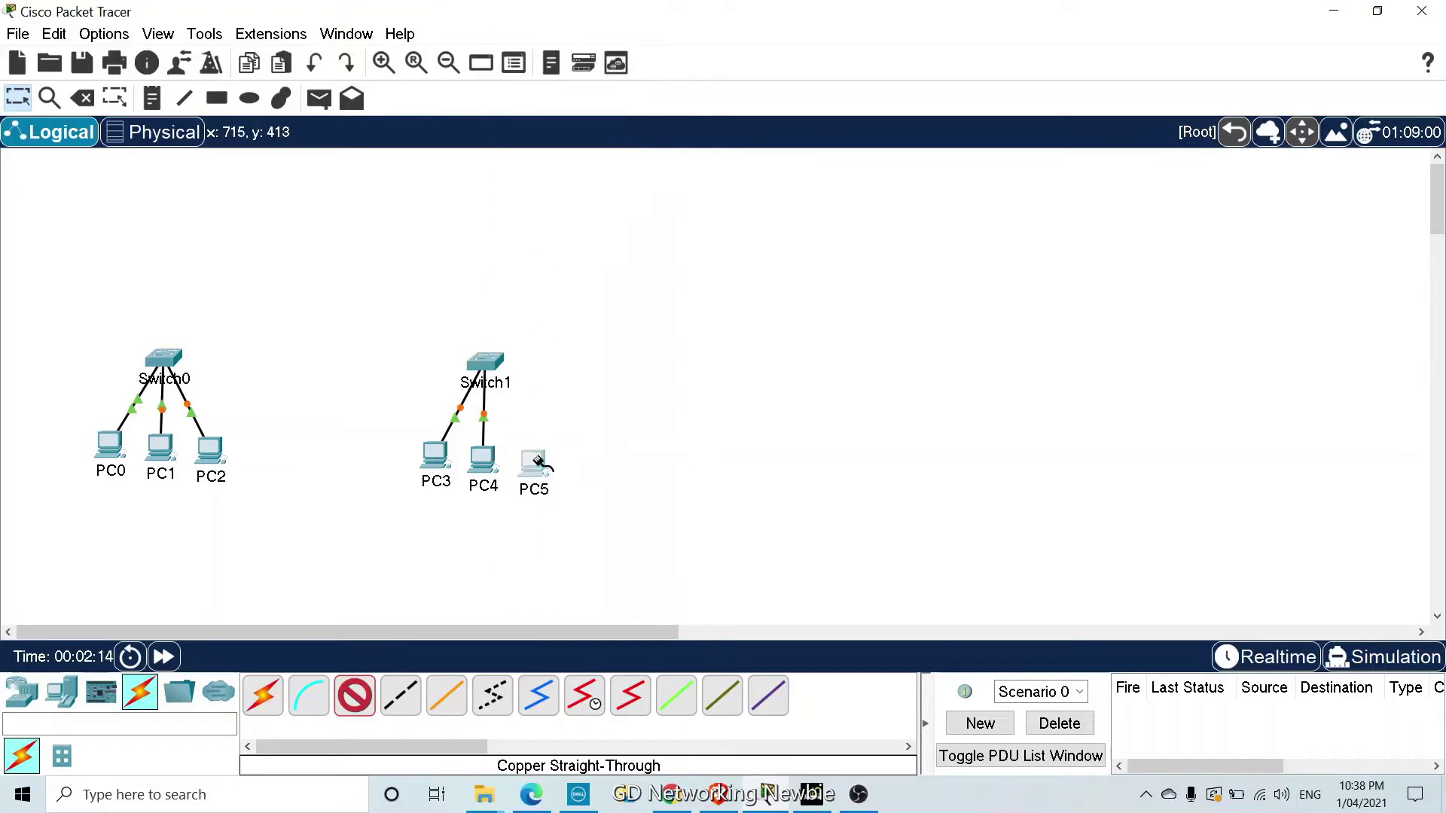
# Connect FastEthernet0 of PC5 to FastEthernet0/3 of Switch1 with a copper straight-through cable and end the cabling
pyautogui.click(536, 461)
pyautogui.click(612, 544)
pyautogui.click(496, 368)
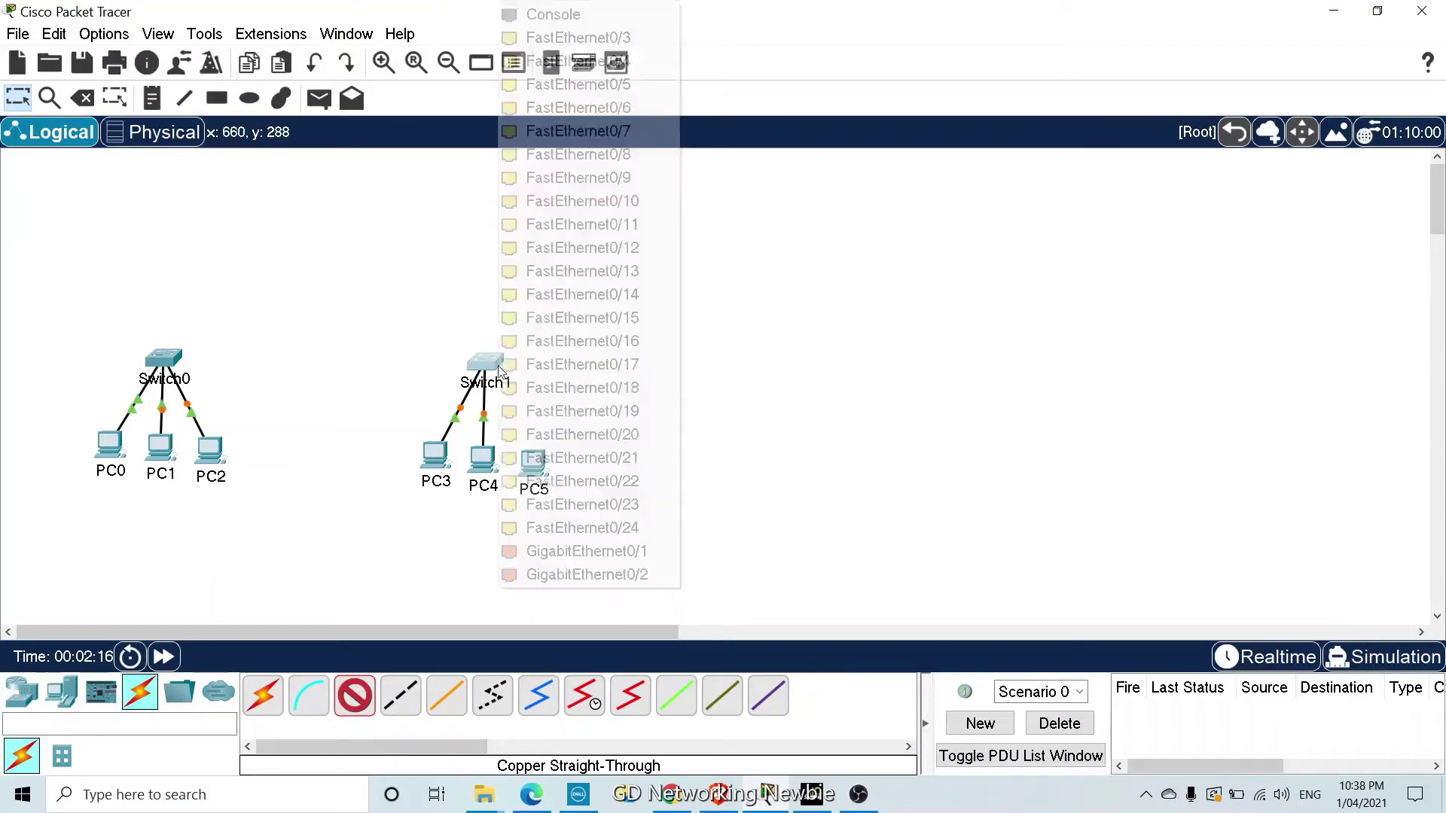
pyautogui.click(570, 42)
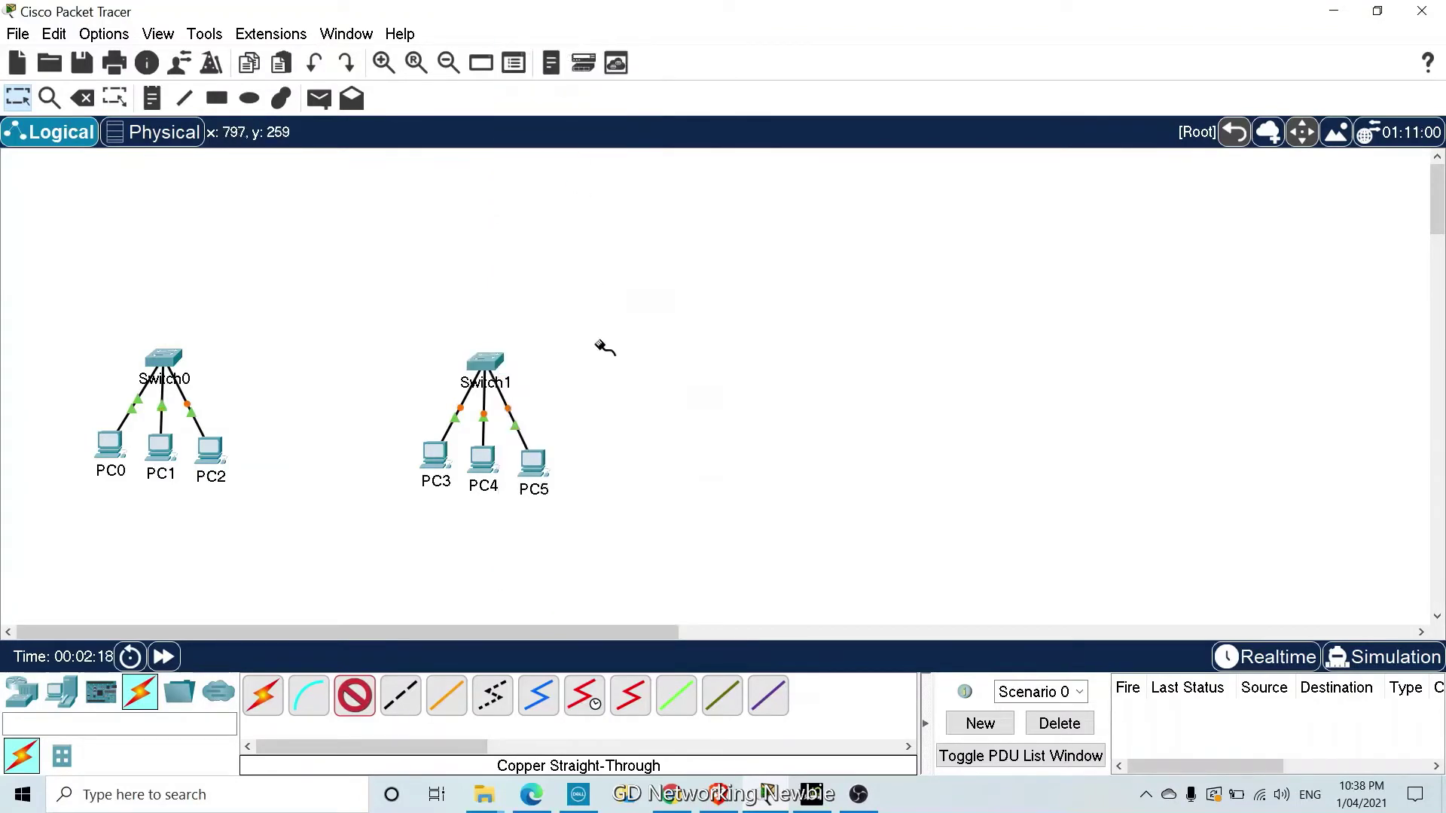
pyautogui.press('Escape')
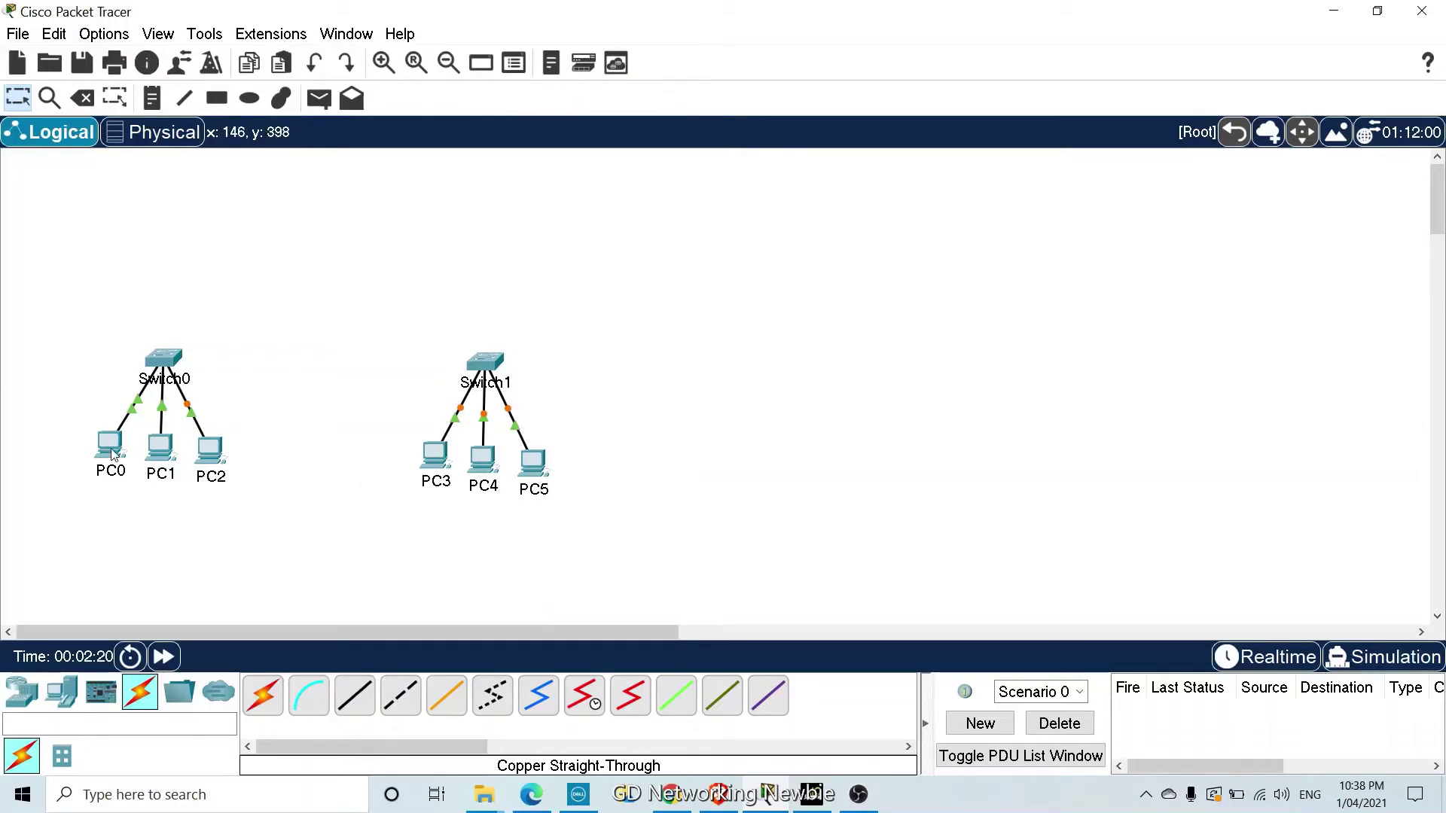
# Move the six PCs lower and spread them farther apart beneath Switch0 and Switch1
pyautogui.moveTo(107, 458); pyautogui.dragTo(141, 531)
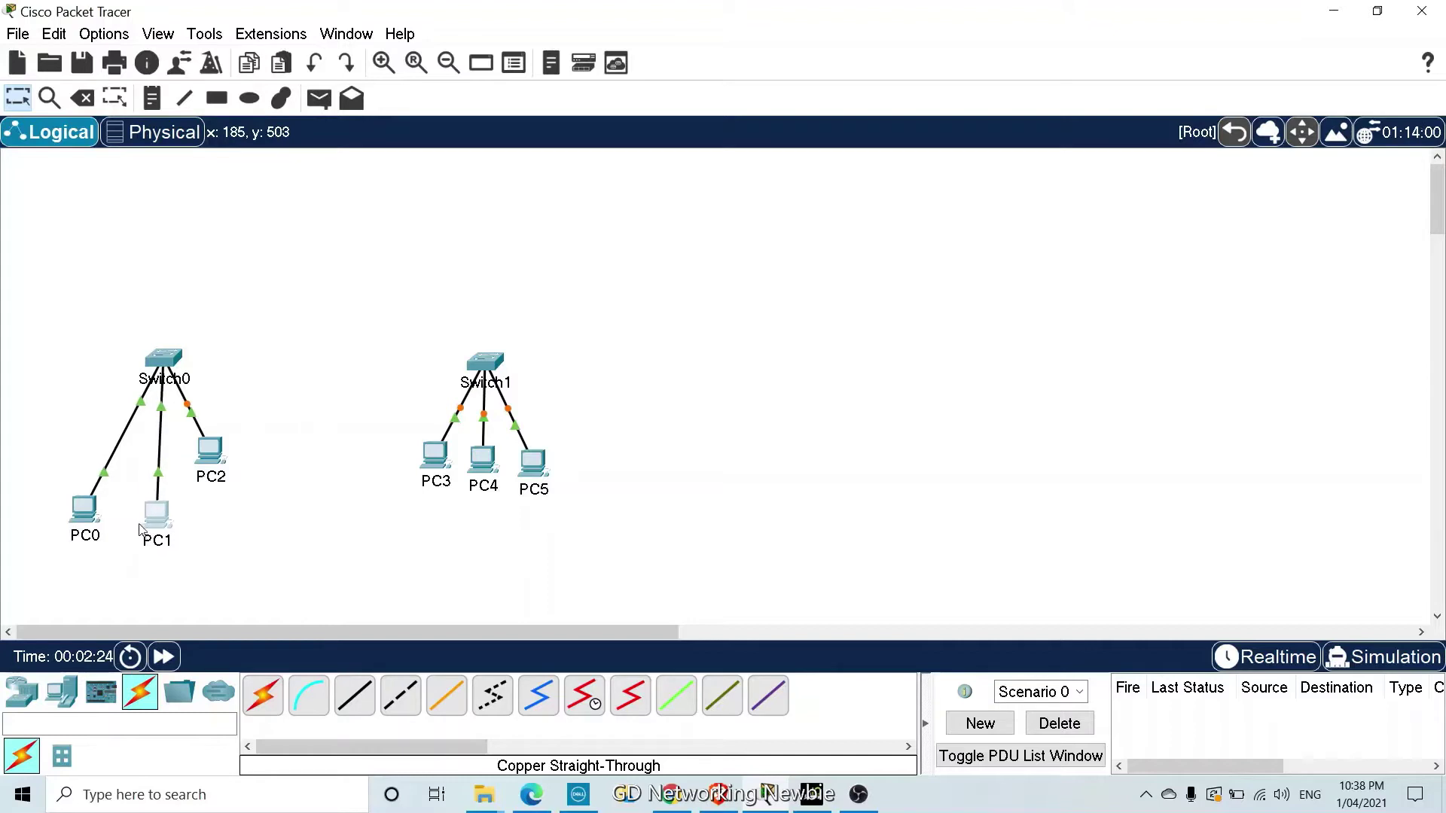
pyautogui.moveTo(208, 460); pyautogui.dragTo(223, 522)
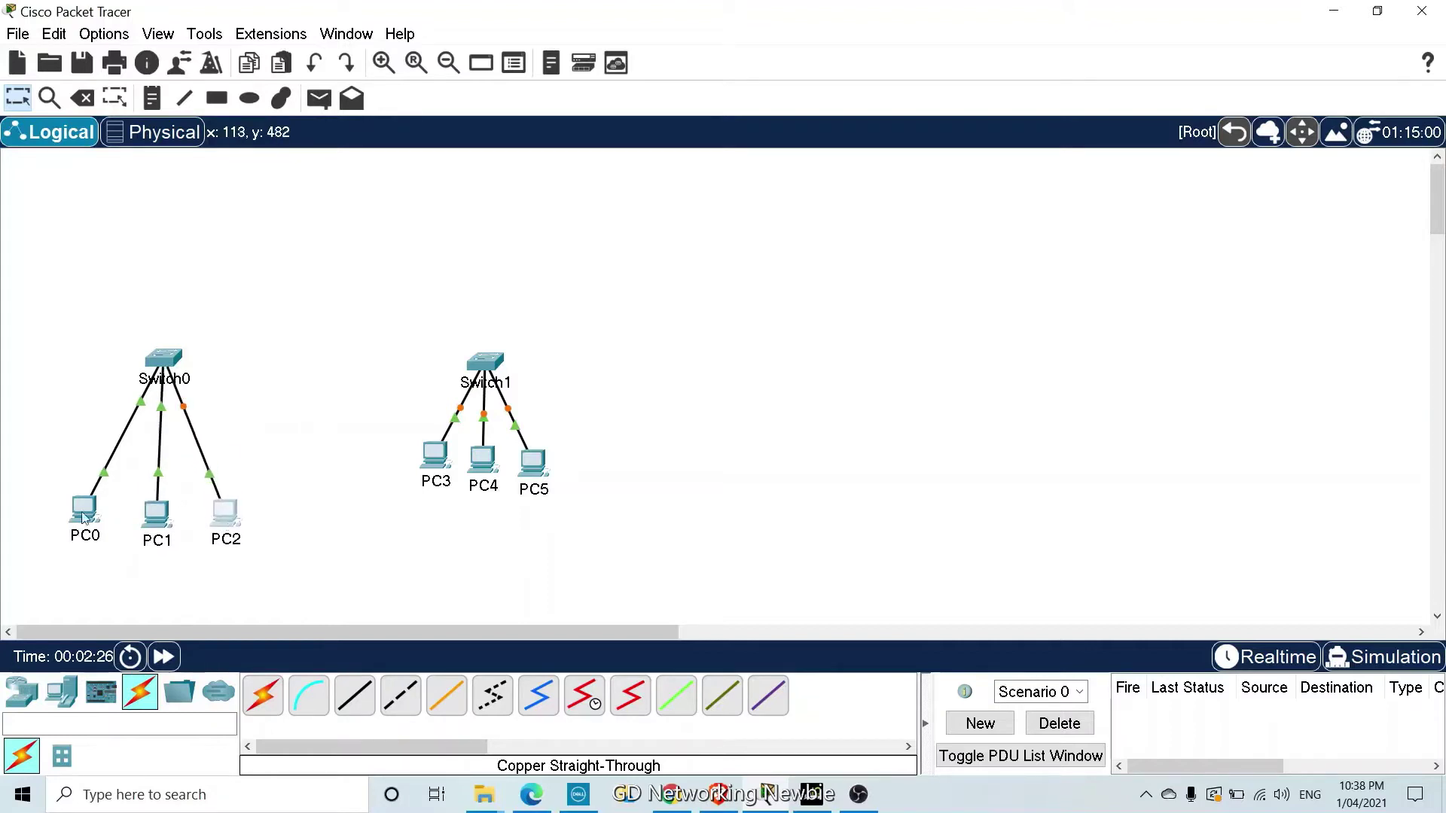
pyautogui.moveTo(445, 467); pyautogui.dragTo(410, 500)
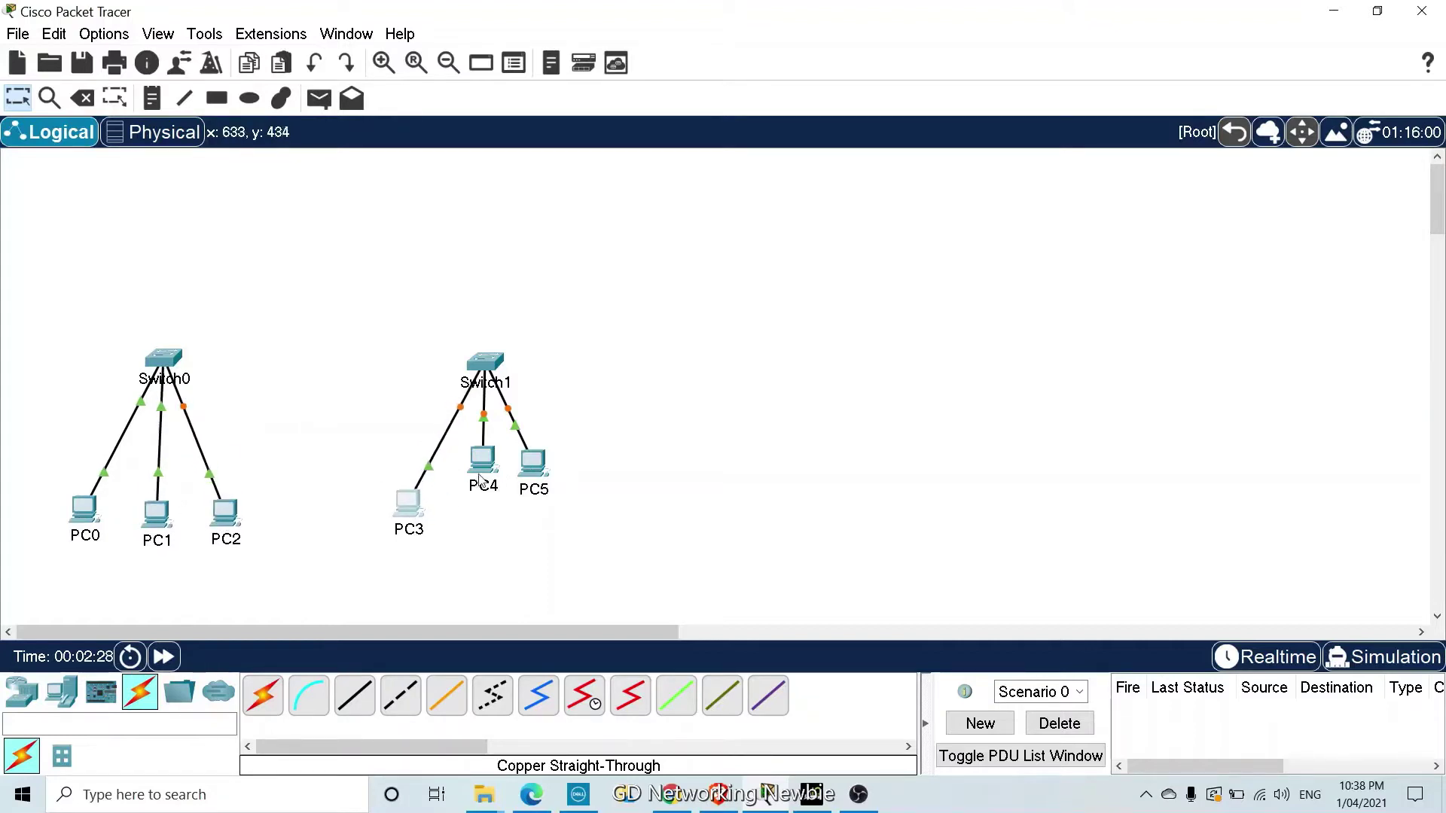
pyautogui.moveTo(482, 459); pyautogui.dragTo(561, 522)
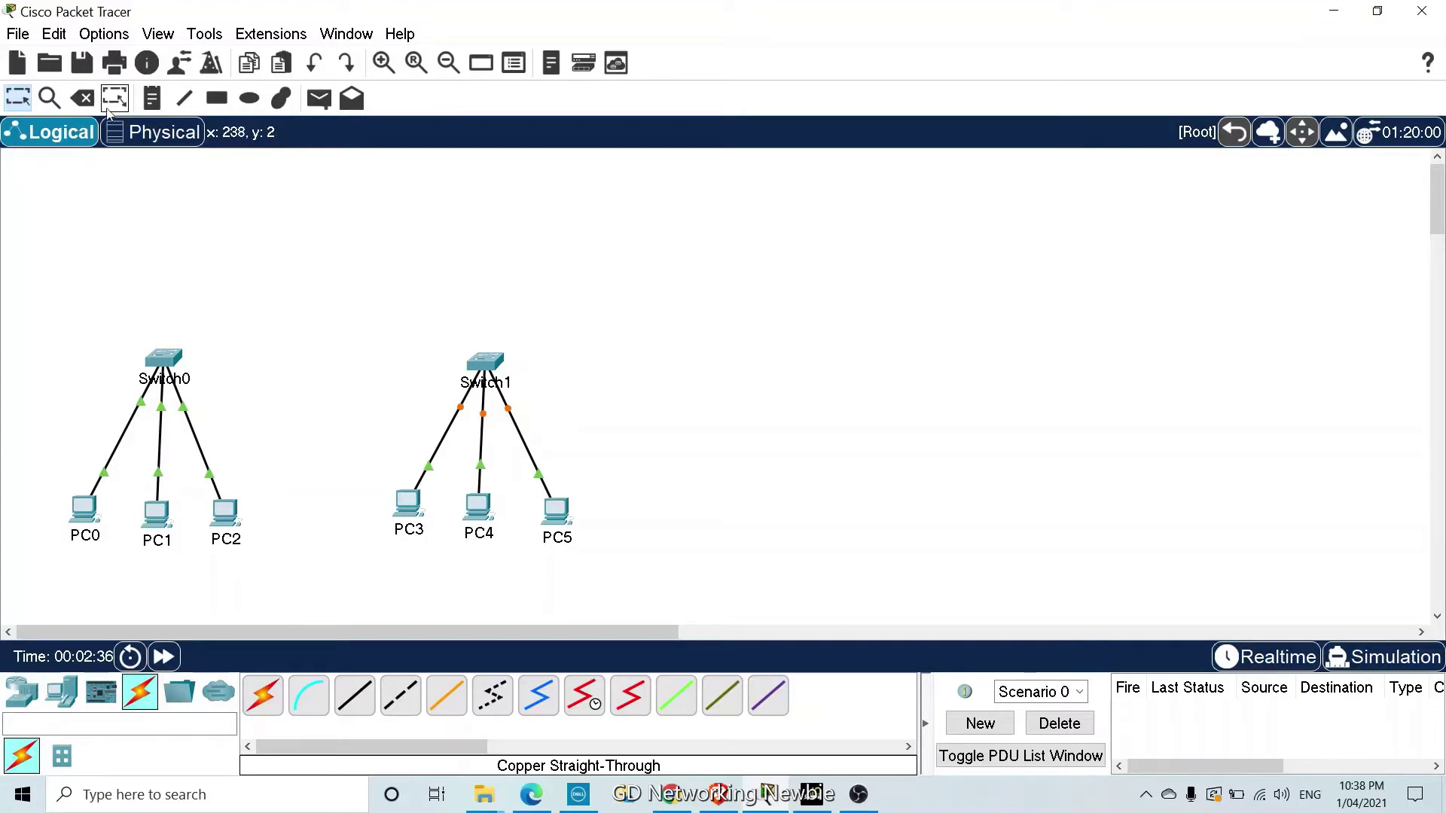
# Place a text note reading 192.168.10.0 beside Switch0
pyautogui.click(144, 108)
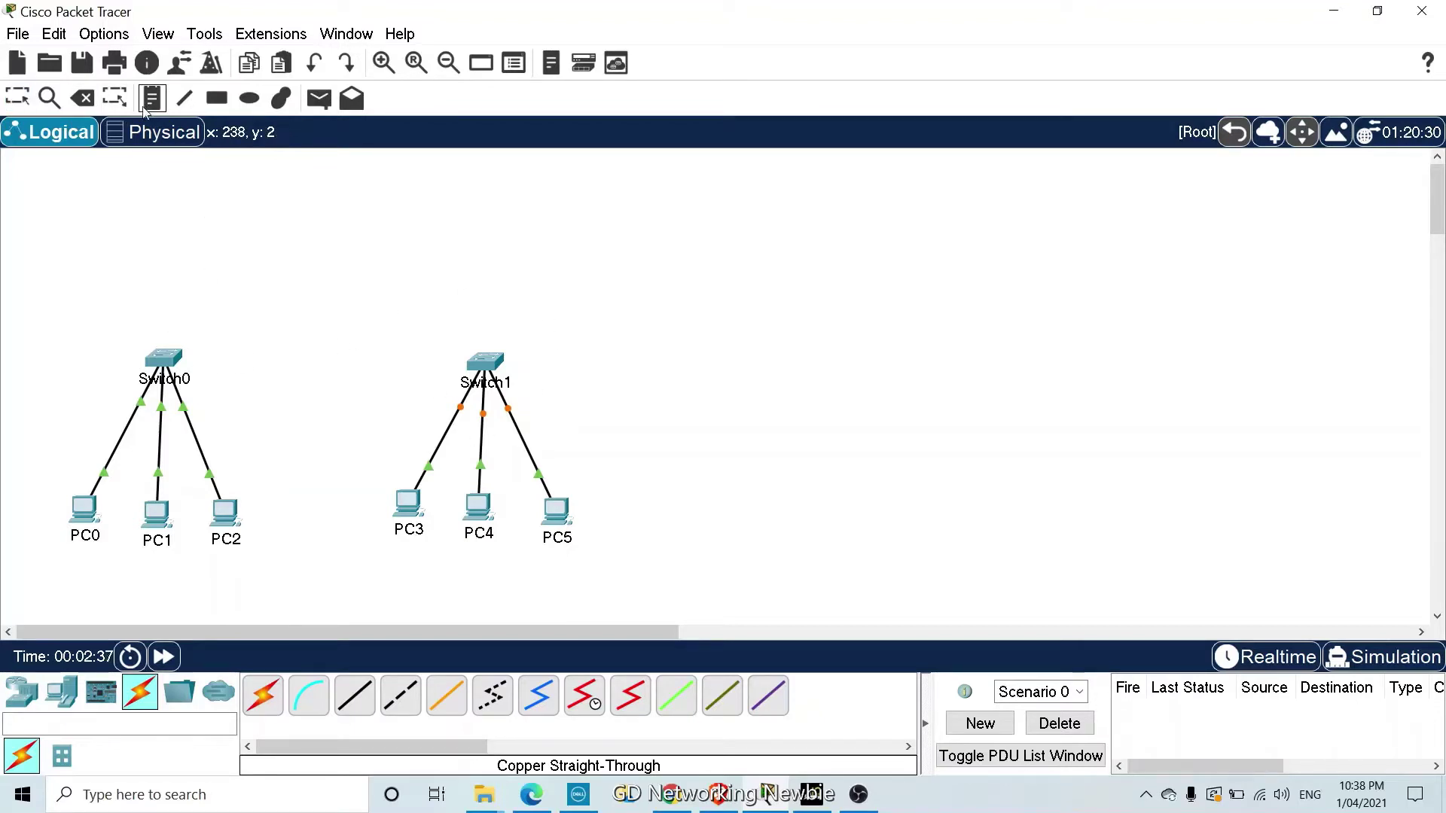
pyautogui.click(28, 342)
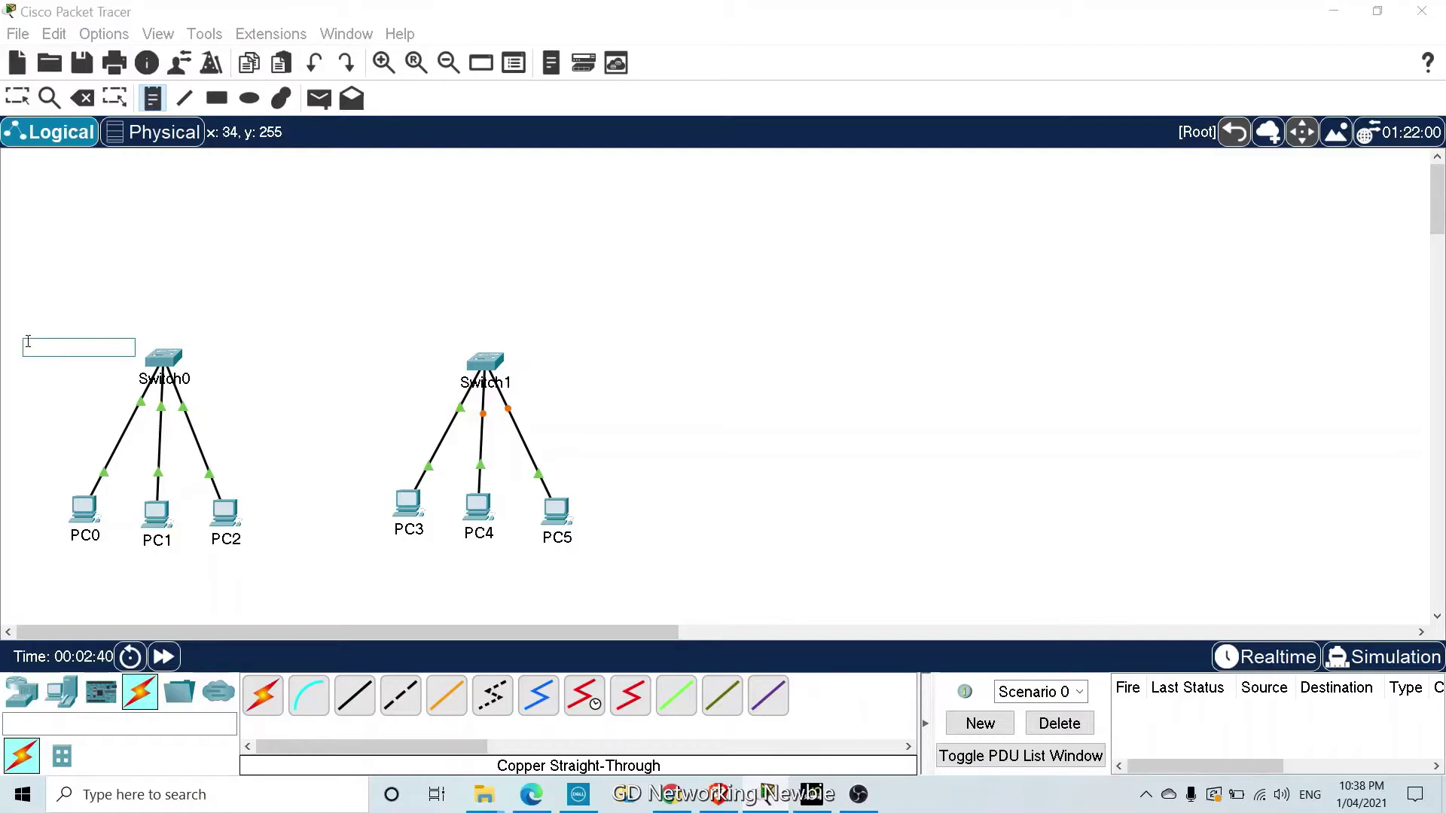
pyautogui.write('192.168.10.0')
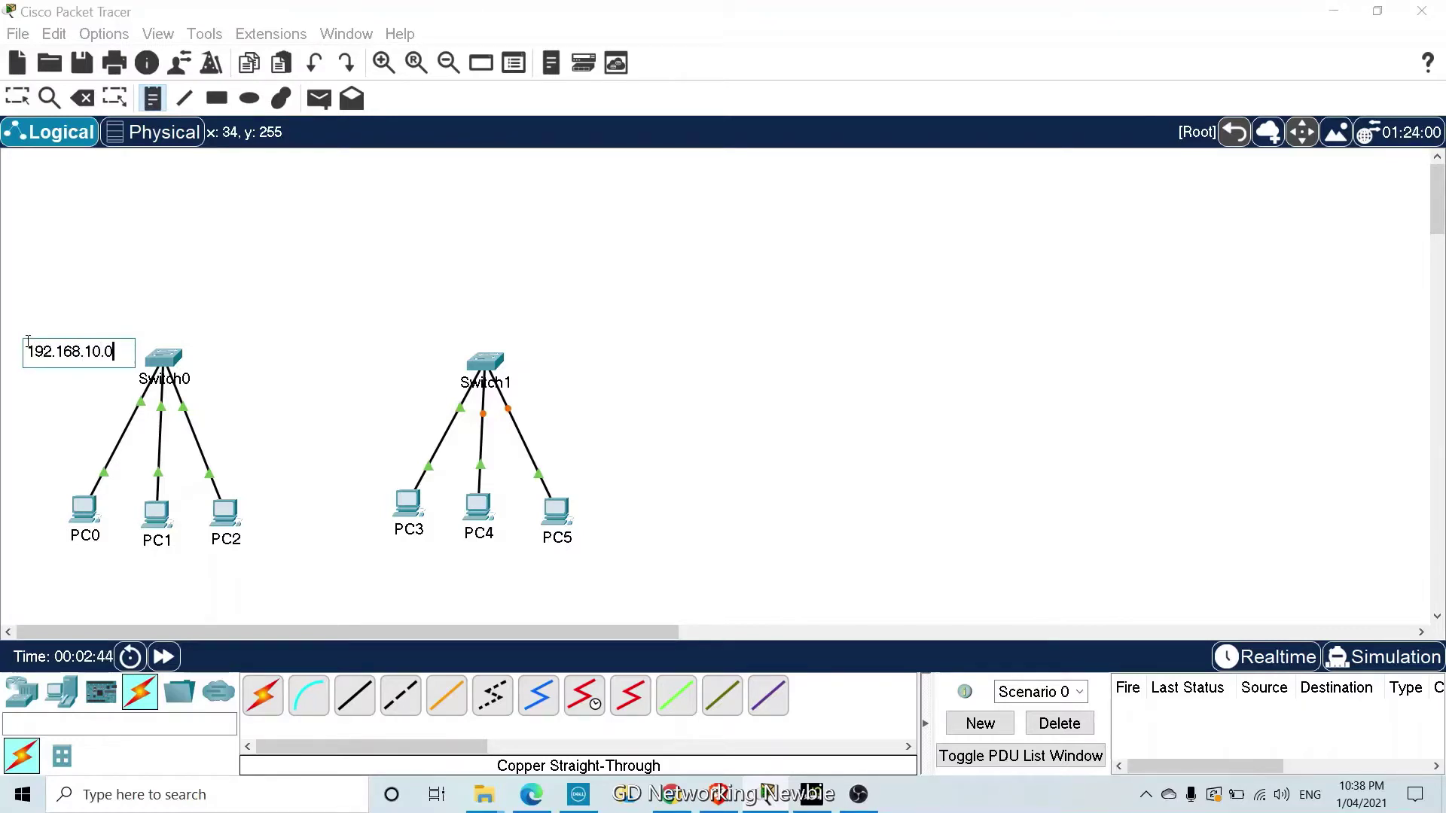
pyautogui.press('Escape')
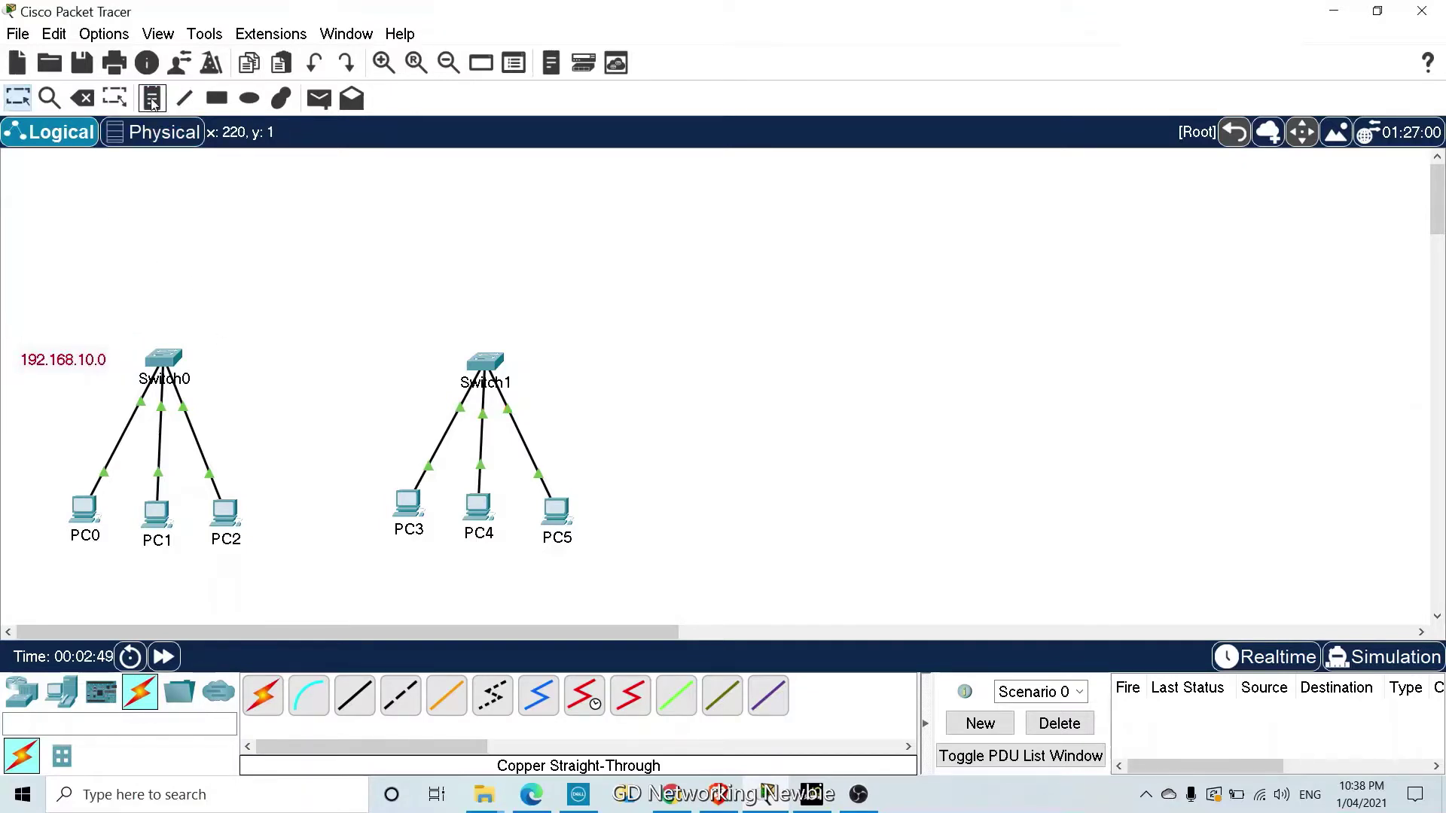
# Place a text note reading 172.16.0.0/16 beside Switch1
pyautogui.click(153, 100)
pyautogui.click(554, 382)
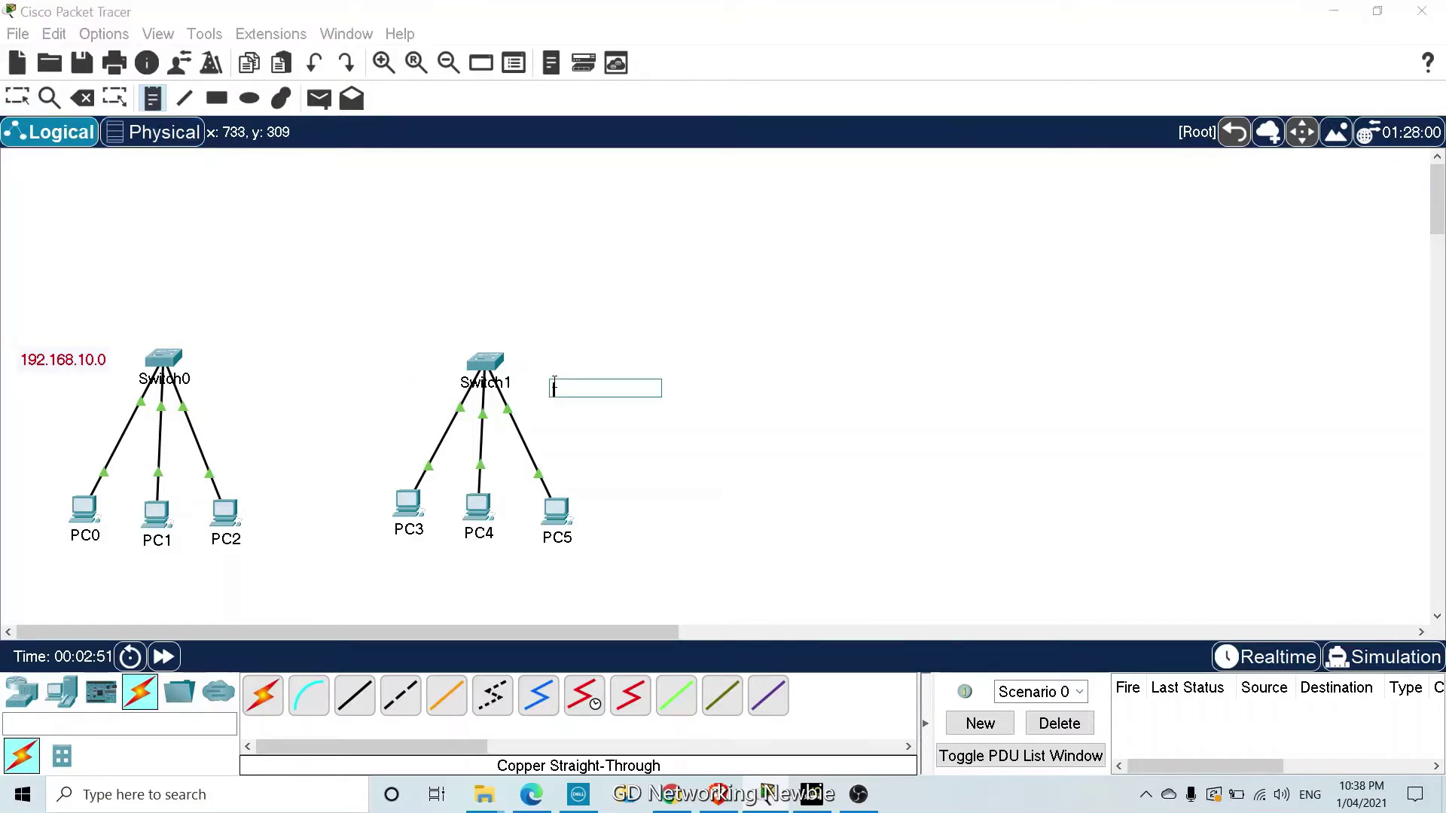
pyautogui.write('172.16.0.0/16')
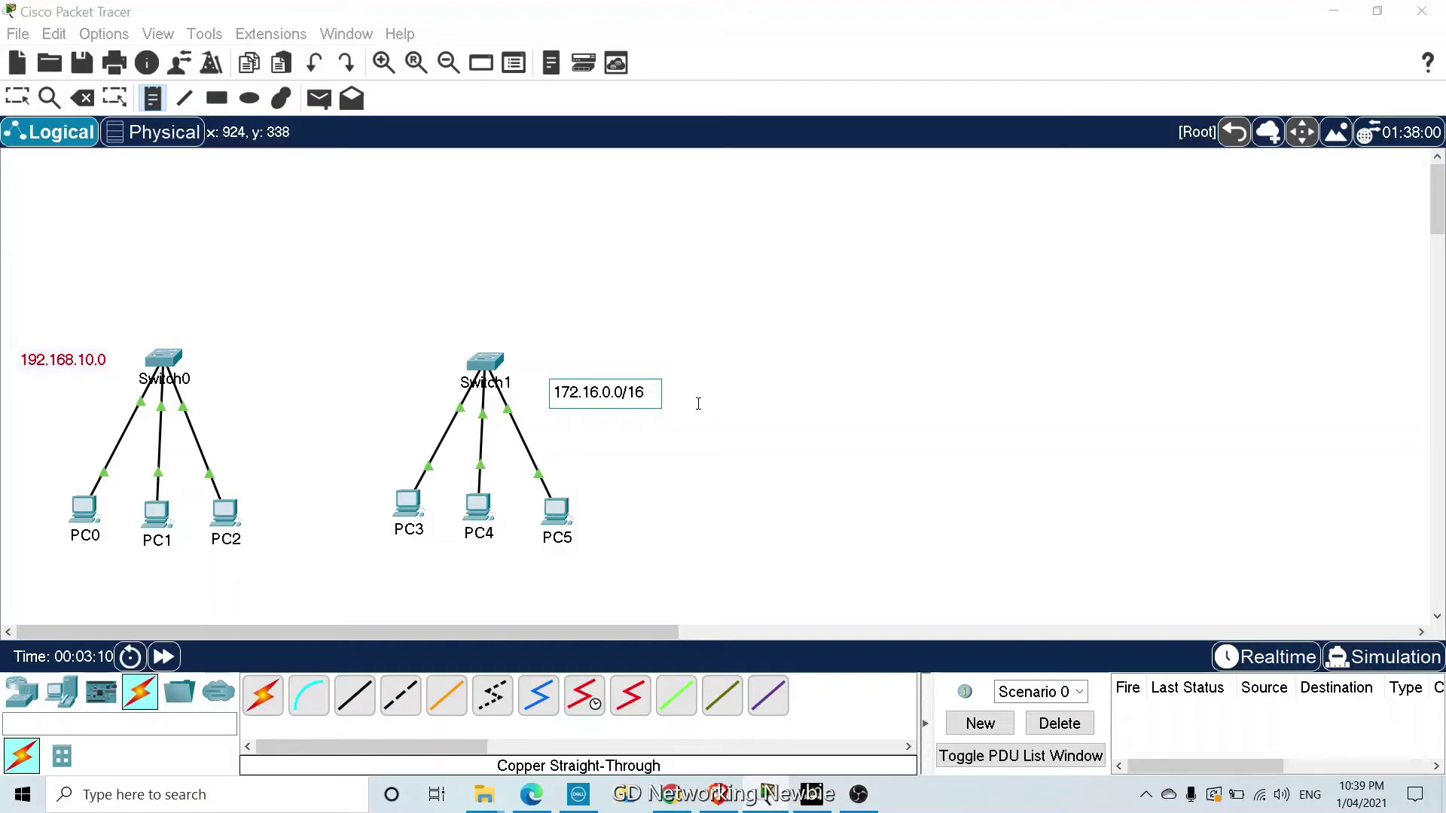
pyautogui.press('Escape')
# Change the note beside Switch0 to 192.168.10.0/24 and move the 172.16.0.0/16 note closer to Switch1
pyautogui.doubleClick(106, 359)
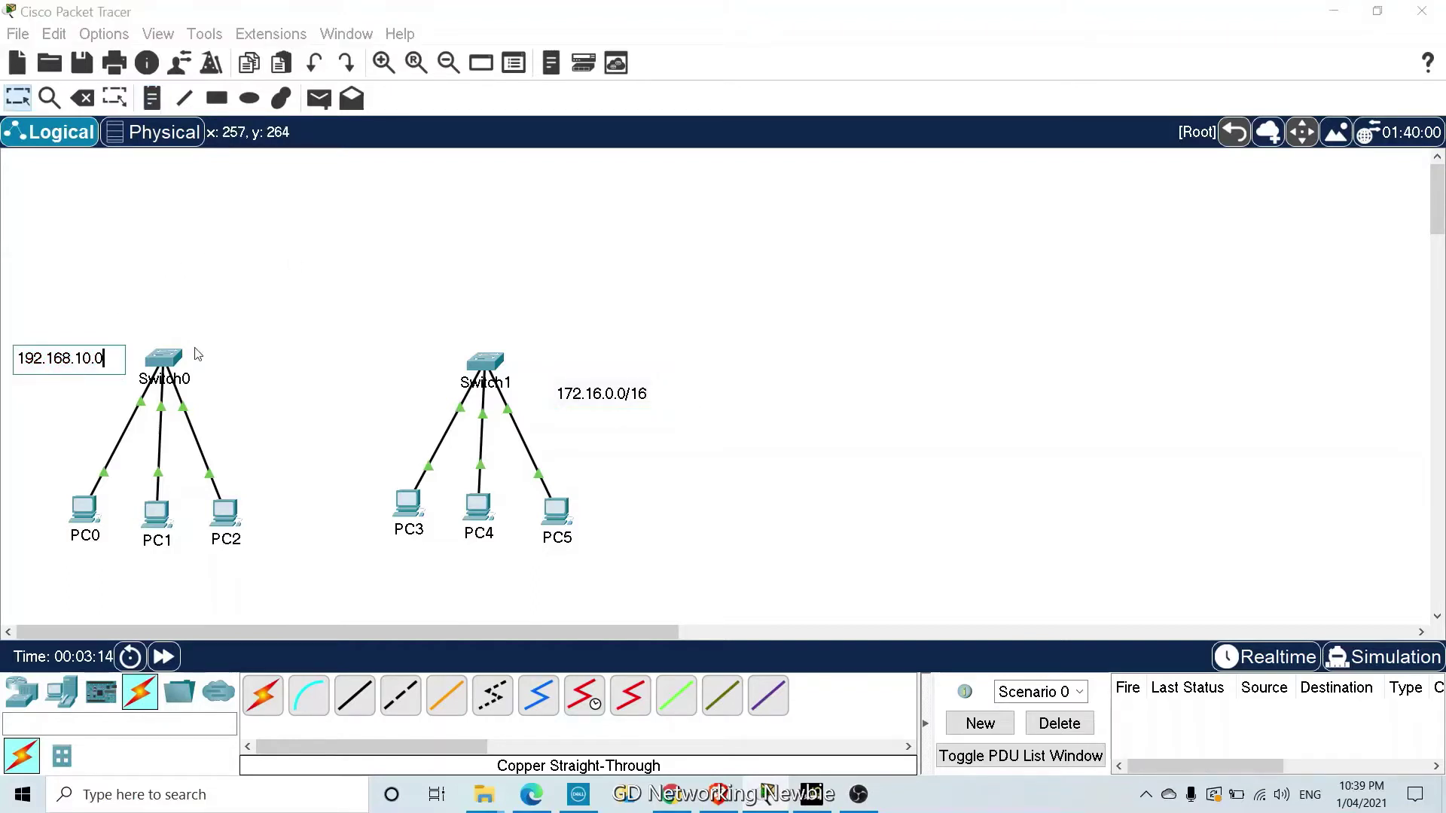
pyautogui.write('/24')
pyautogui.click(181, 202)
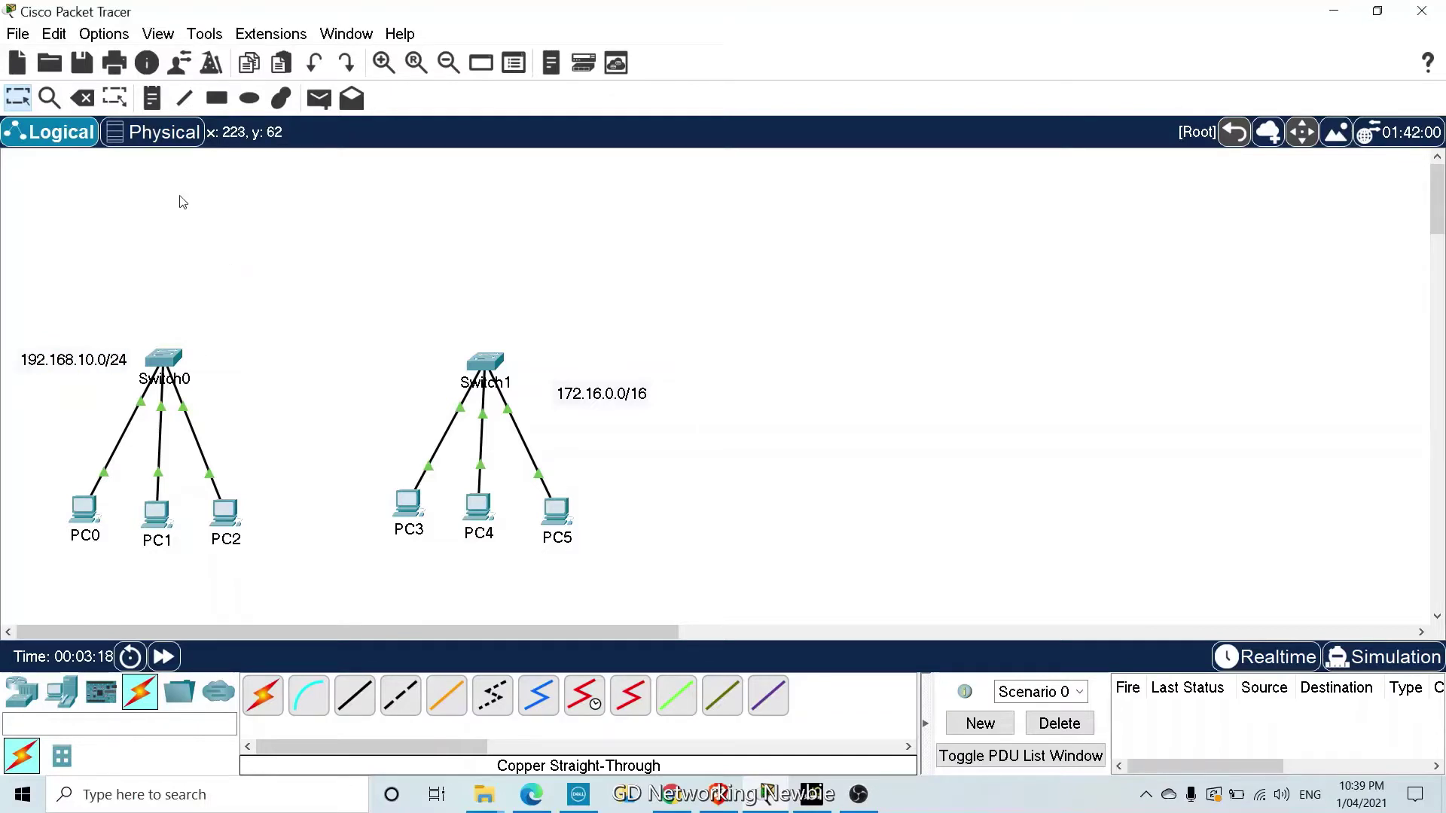
pyautogui.click(64, 369)
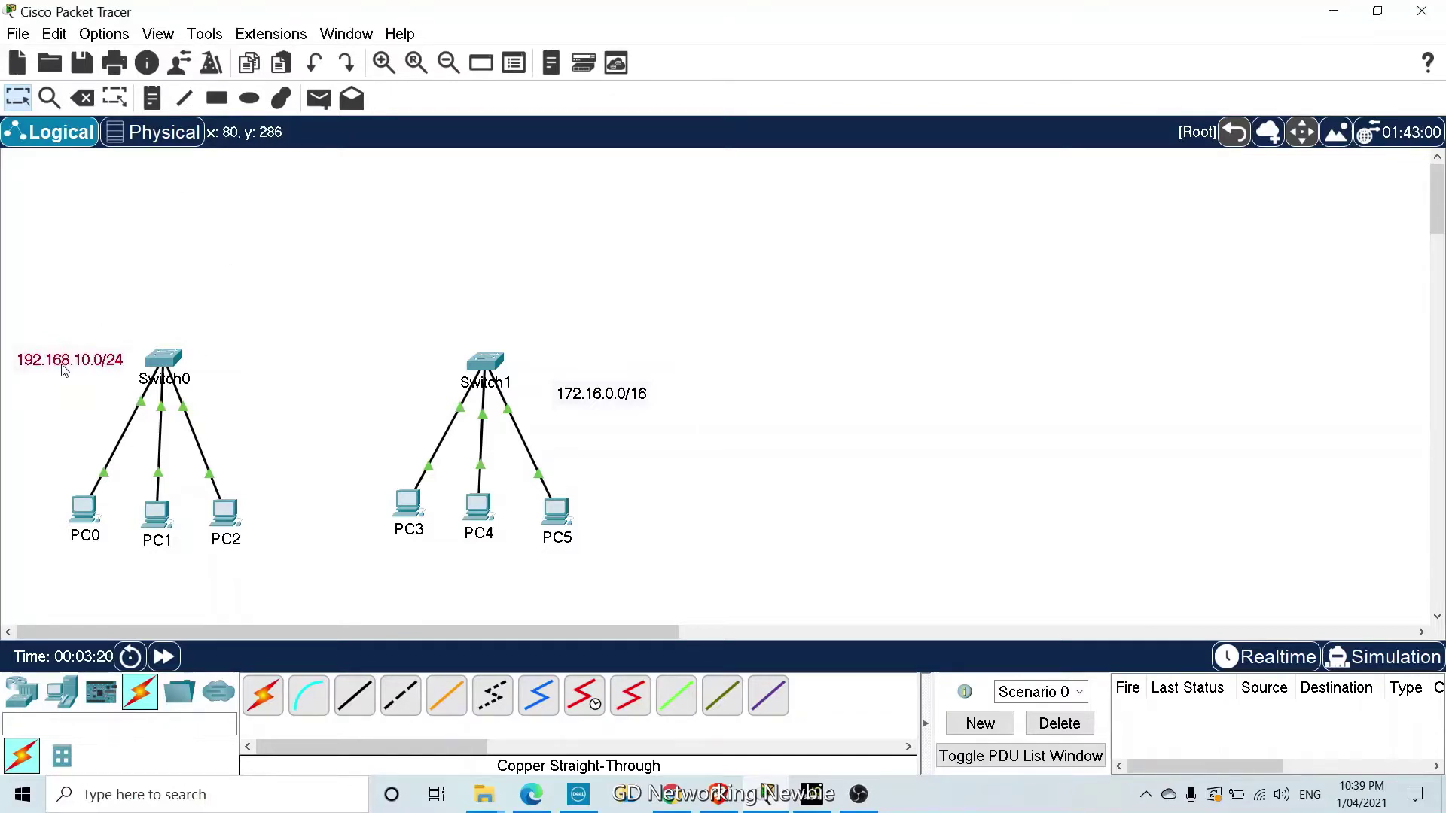
pyautogui.moveTo(593, 407); pyautogui.dragTo(577, 393)
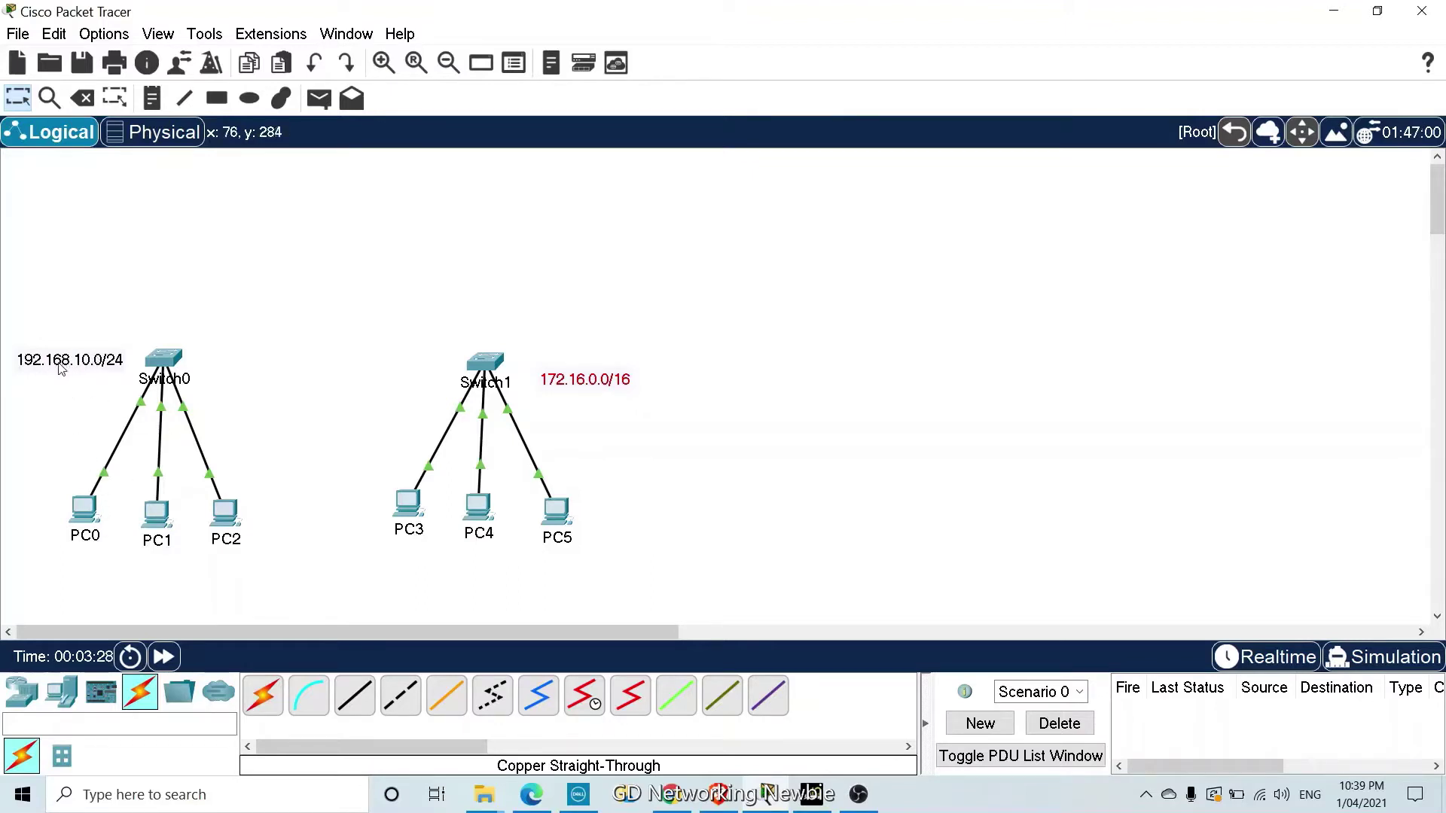
# Give PC0 the static IPv4 address 192.168.10.1 with subnet mask 255.255.255.0 and close its window
pyautogui.click(82, 512)
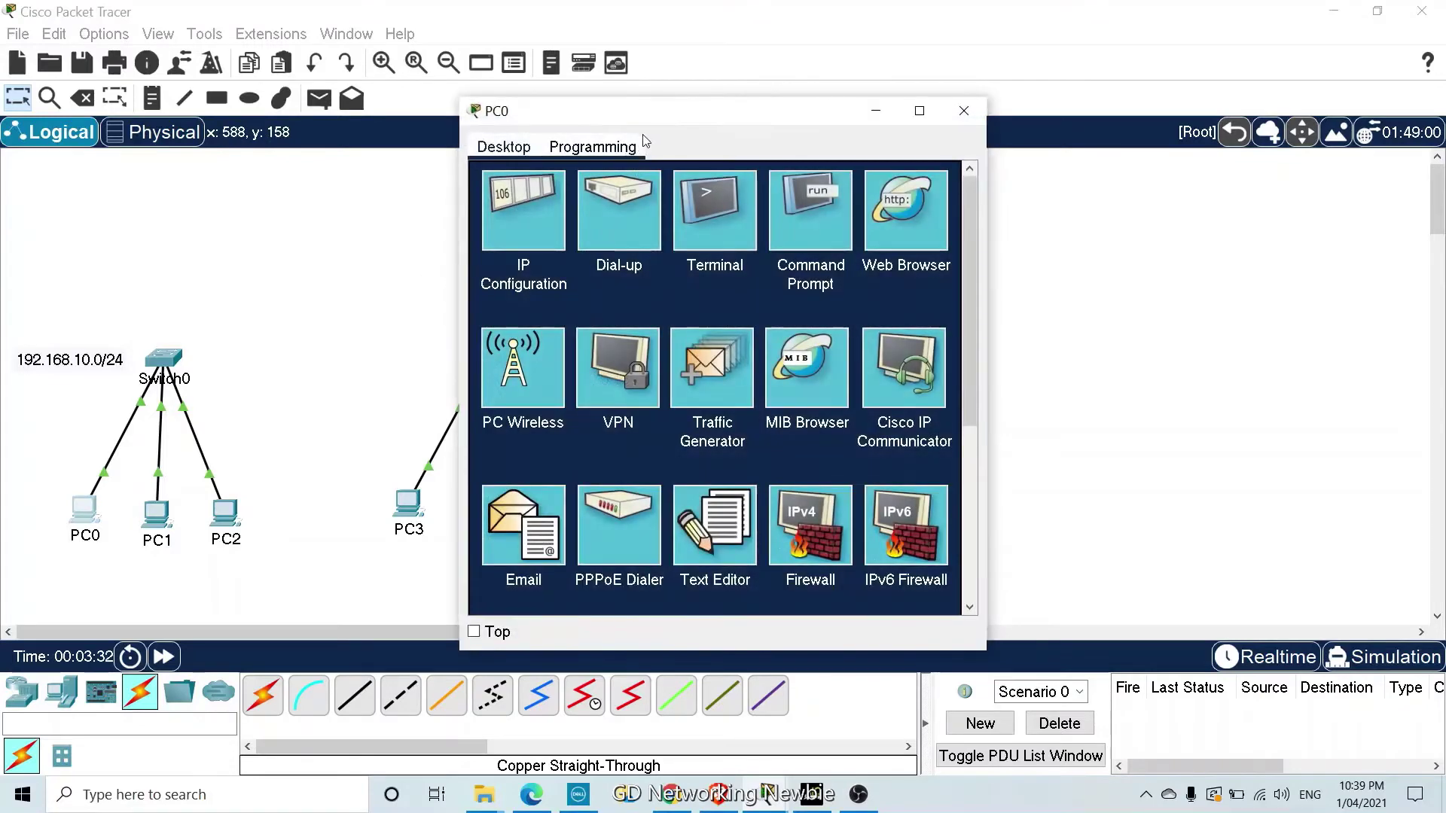
pyautogui.moveTo(652, 124); pyautogui.dragTo(686, 118)
pyautogui.click(562, 211)
pyautogui.click(682, 273)
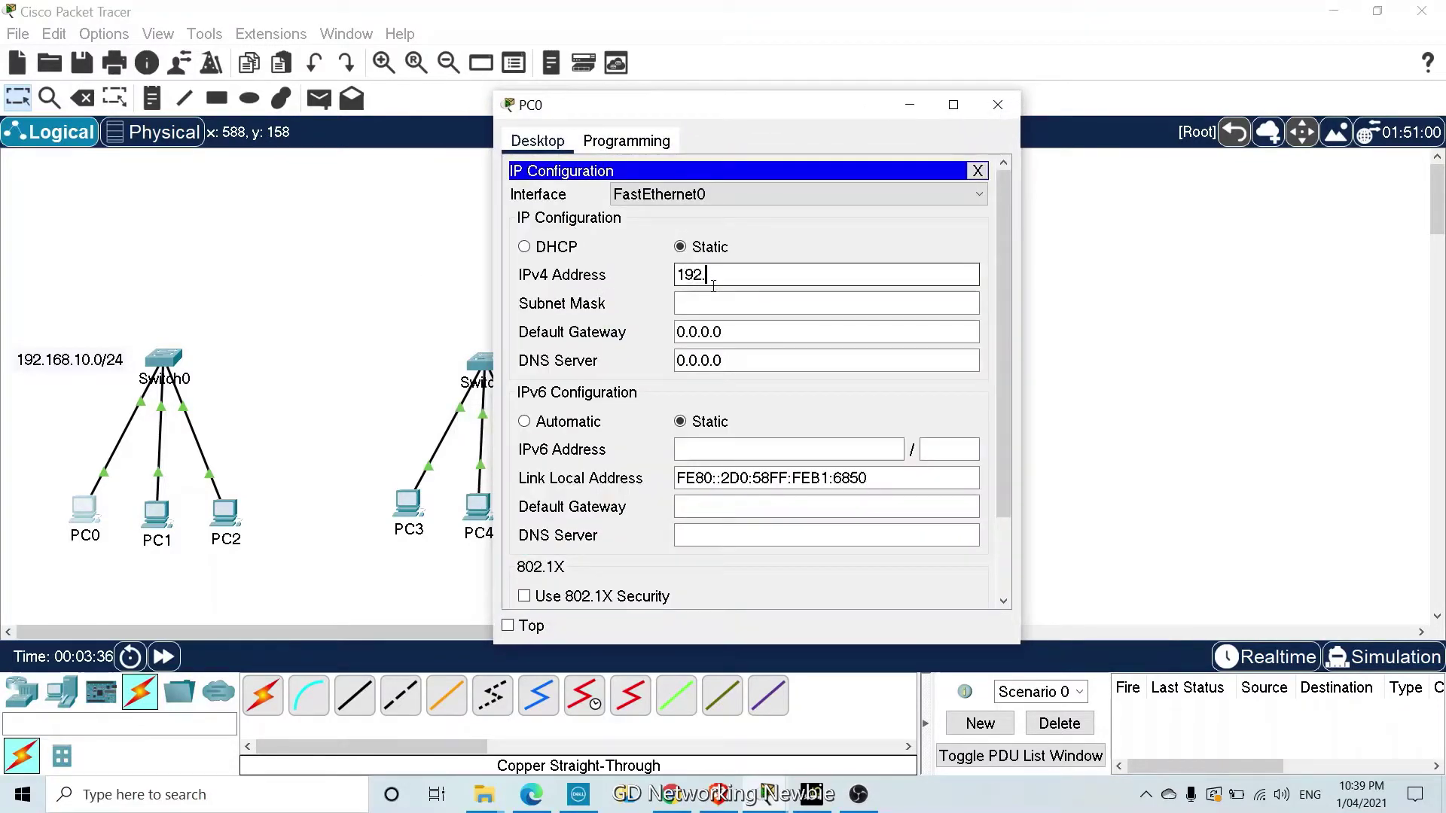
pyautogui.write('192.168.10.1')
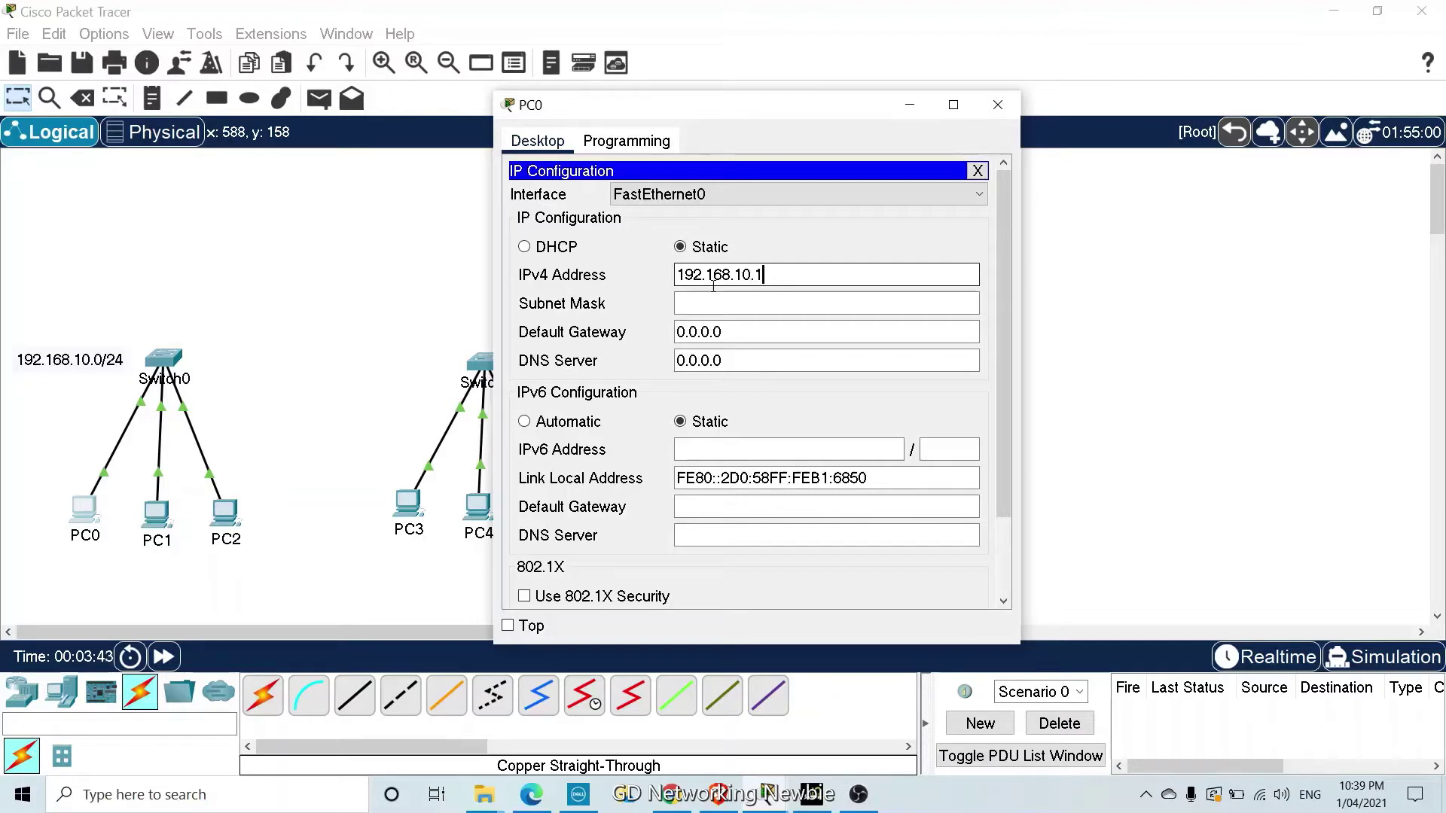
pyautogui.click(705, 303)
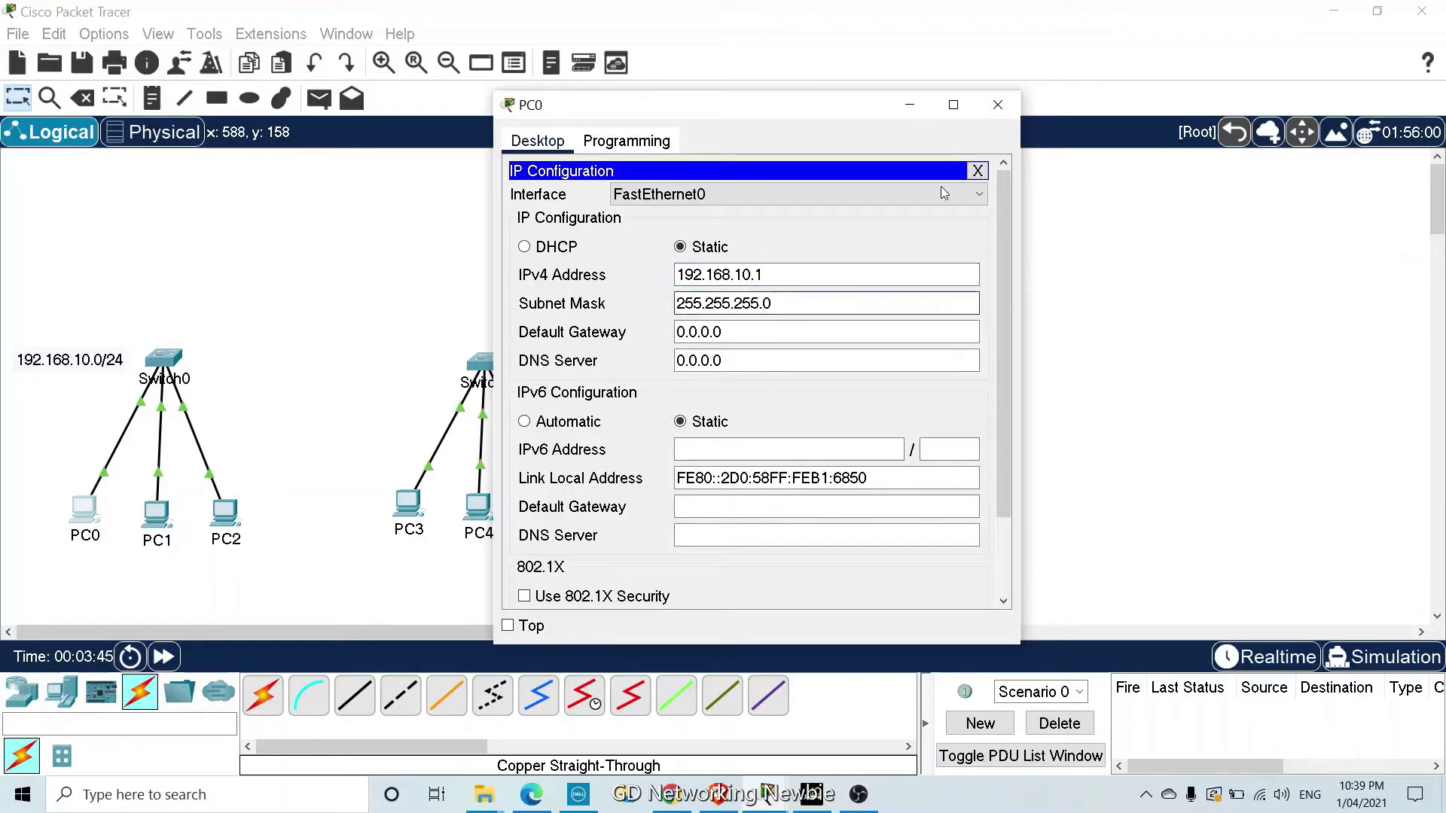
pyautogui.click(998, 105)
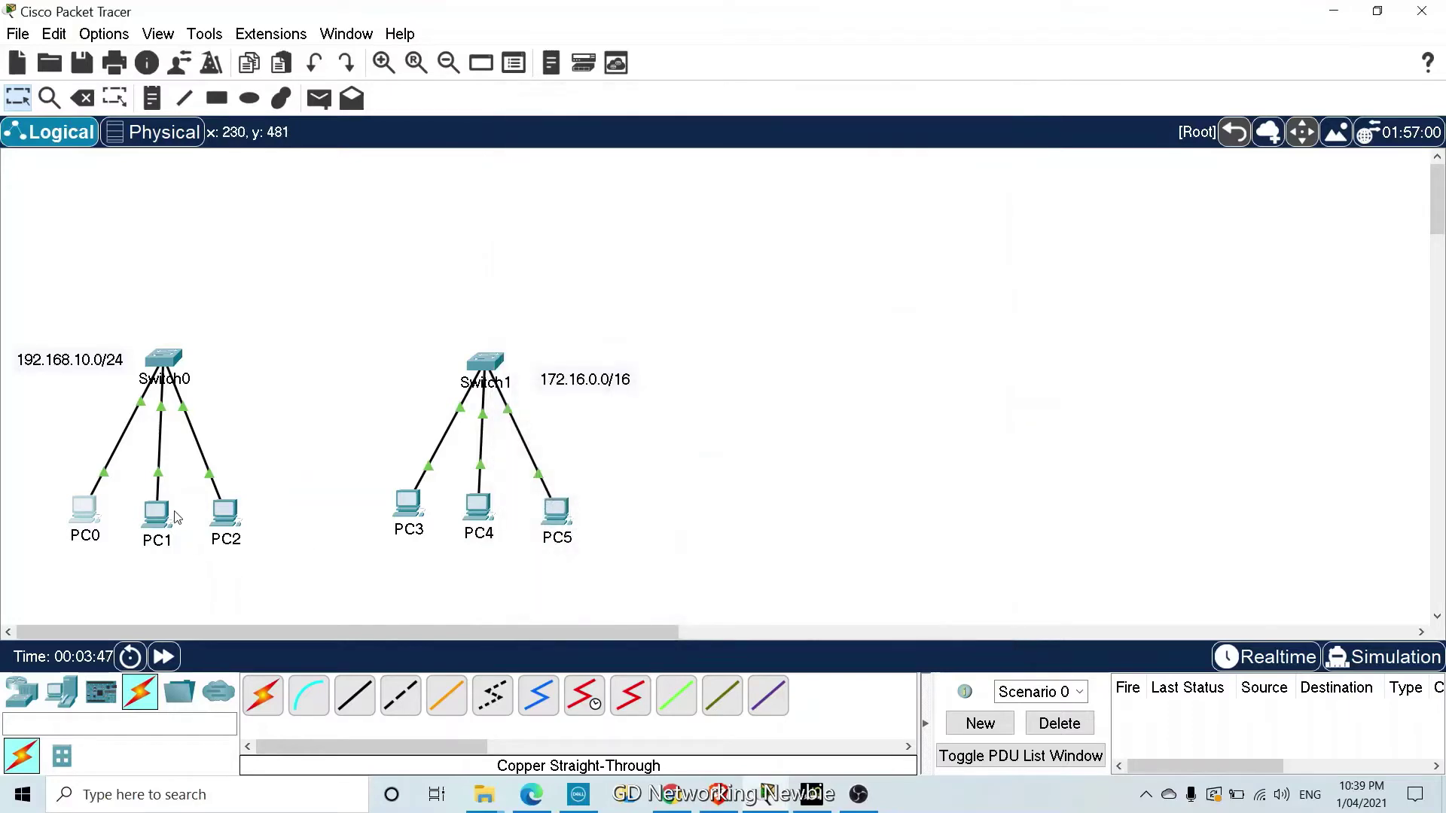
# Give PC1 the static IPv4 address 192.168.10.2 with subnet mask 255.255.255.0 and close its window
pyautogui.click(176, 518)
pyautogui.click(525, 215)
pyautogui.click(693, 285)
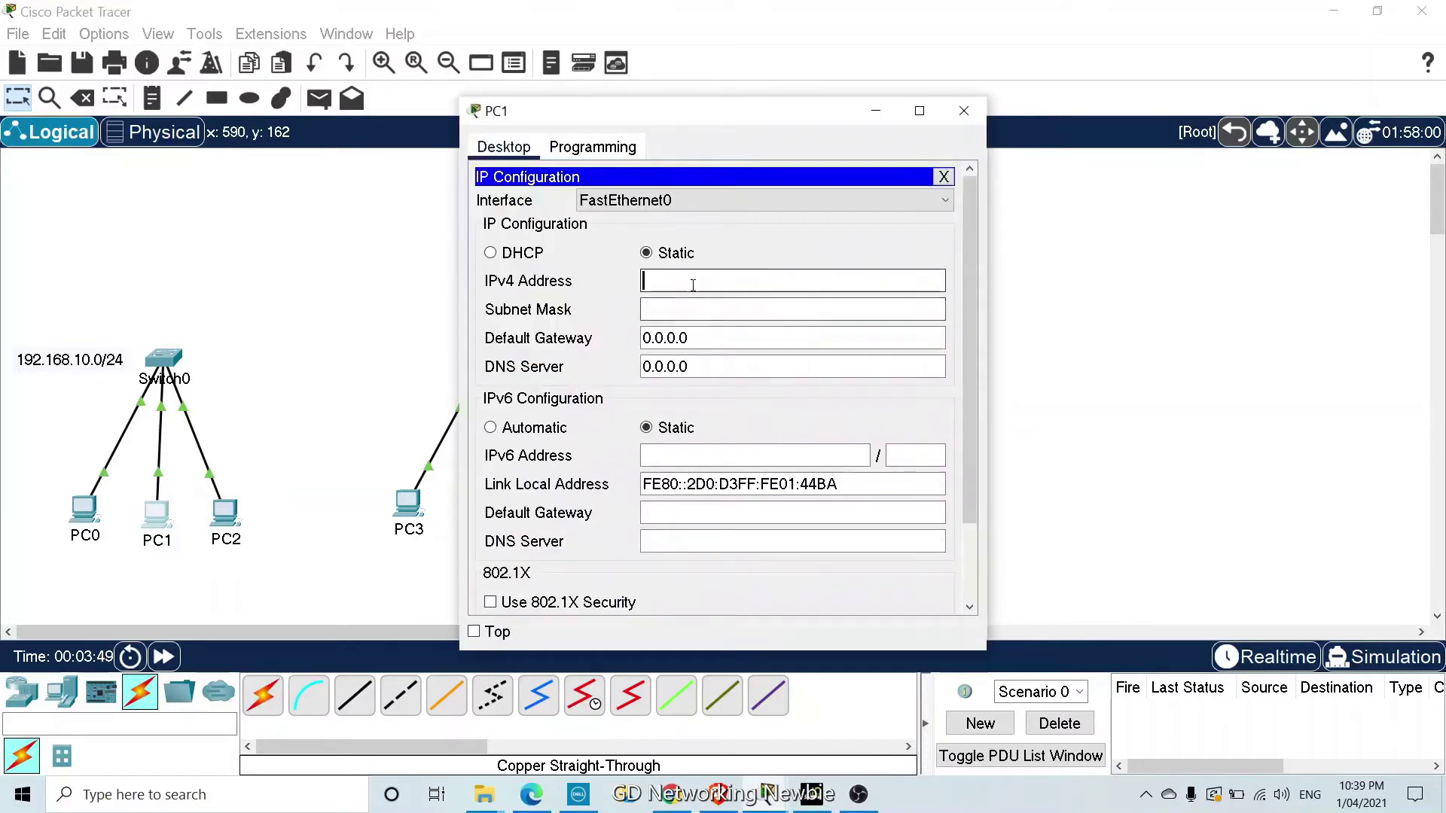
pyautogui.write('192.1')
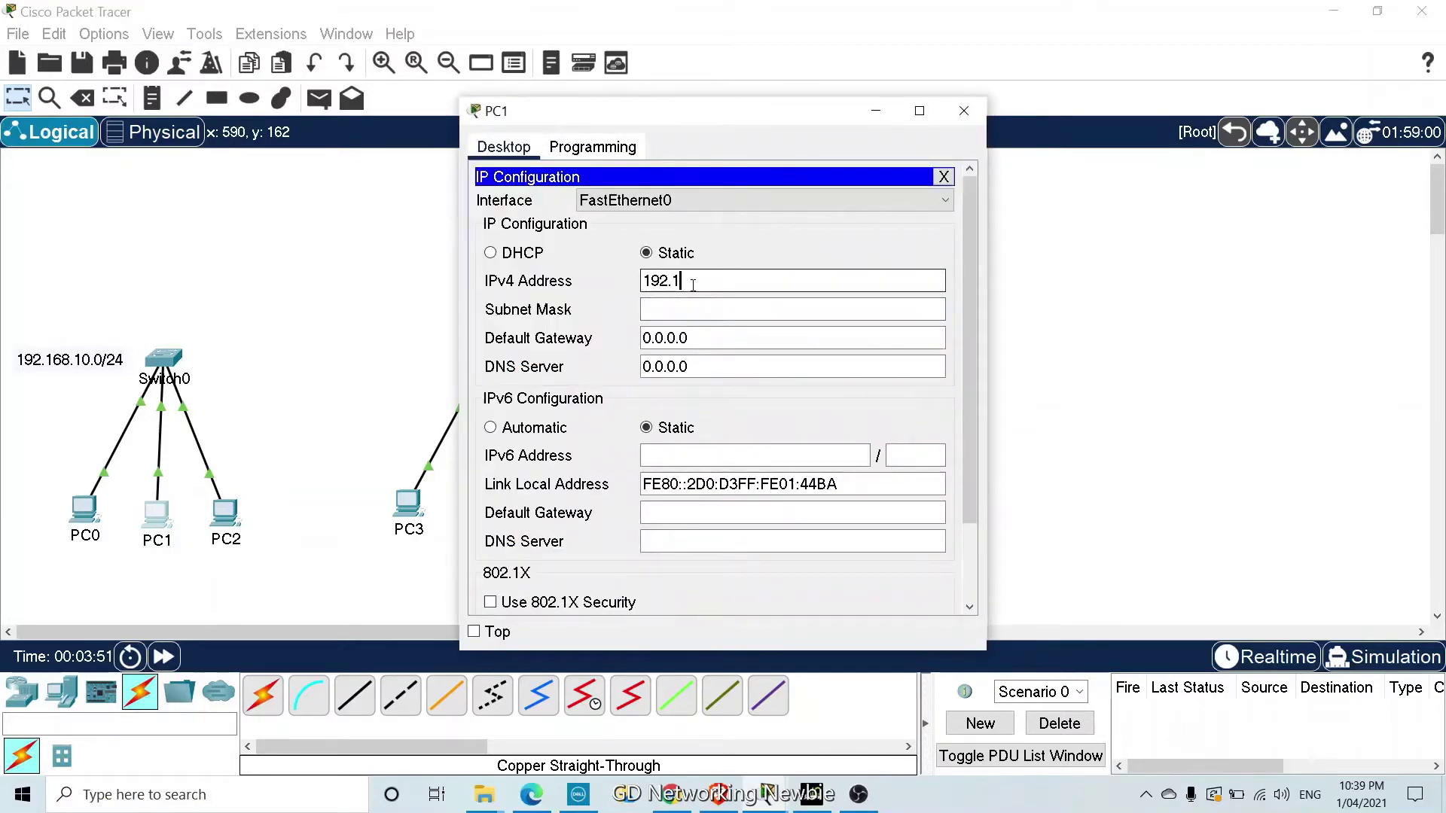
pyautogui.write('68.10.2')
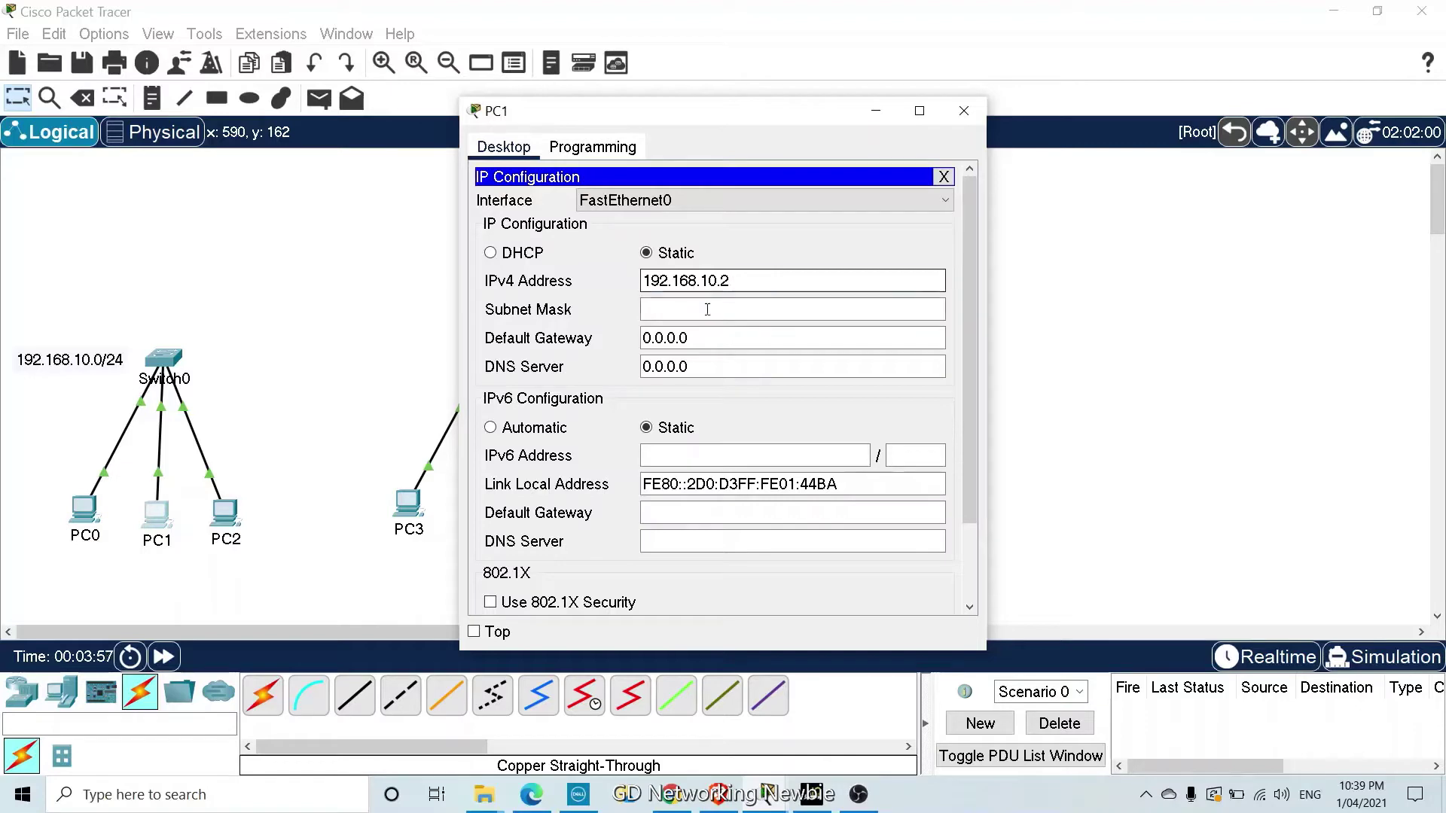
pyautogui.click(707, 311)
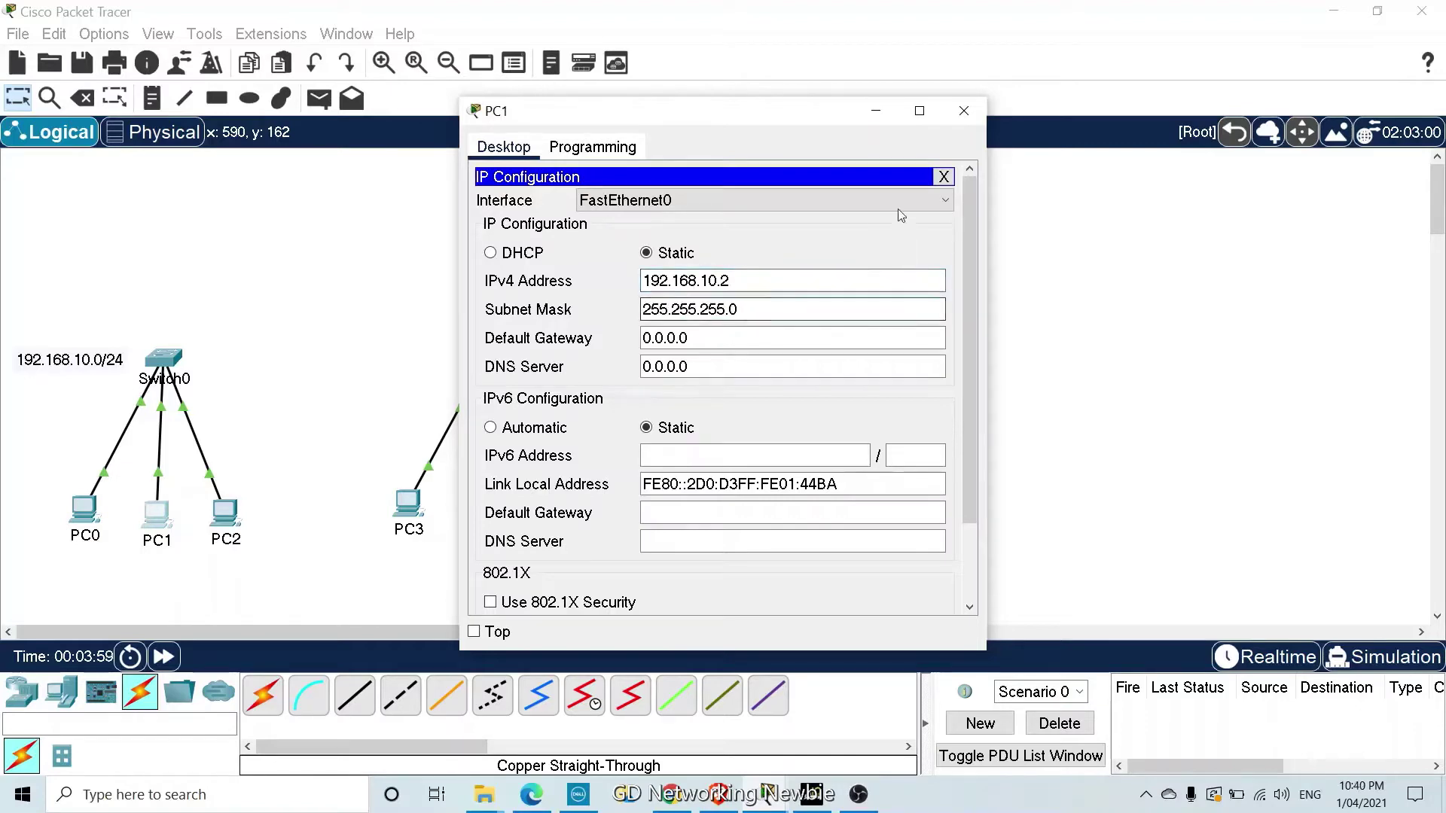
pyautogui.click(964, 111)
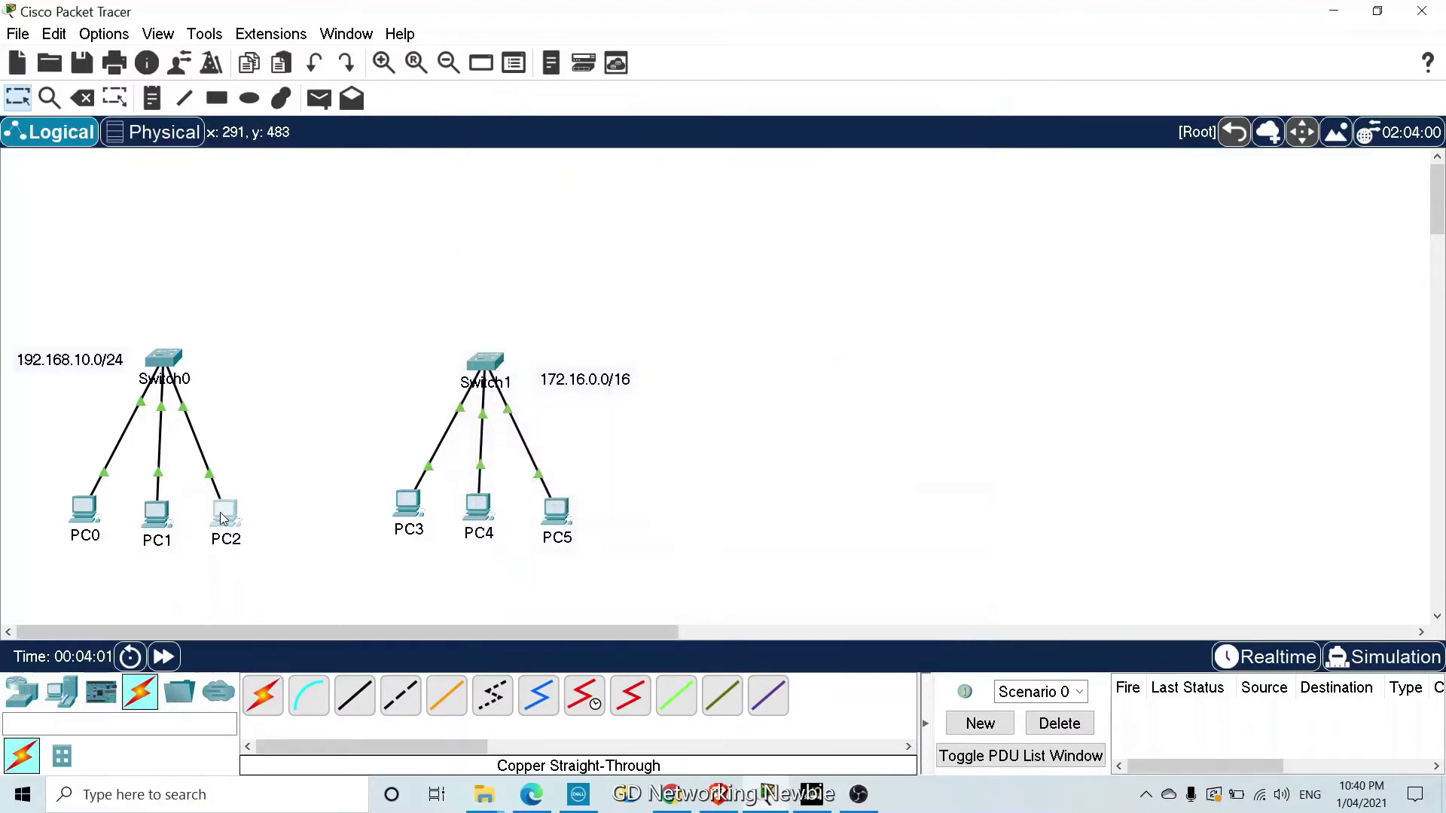
# Give PC2 the static IPv4 address 192.168.10.3 with subnet mask 255.255.255.0 and close its window
pyautogui.click(225, 514)
pyautogui.click(523, 205)
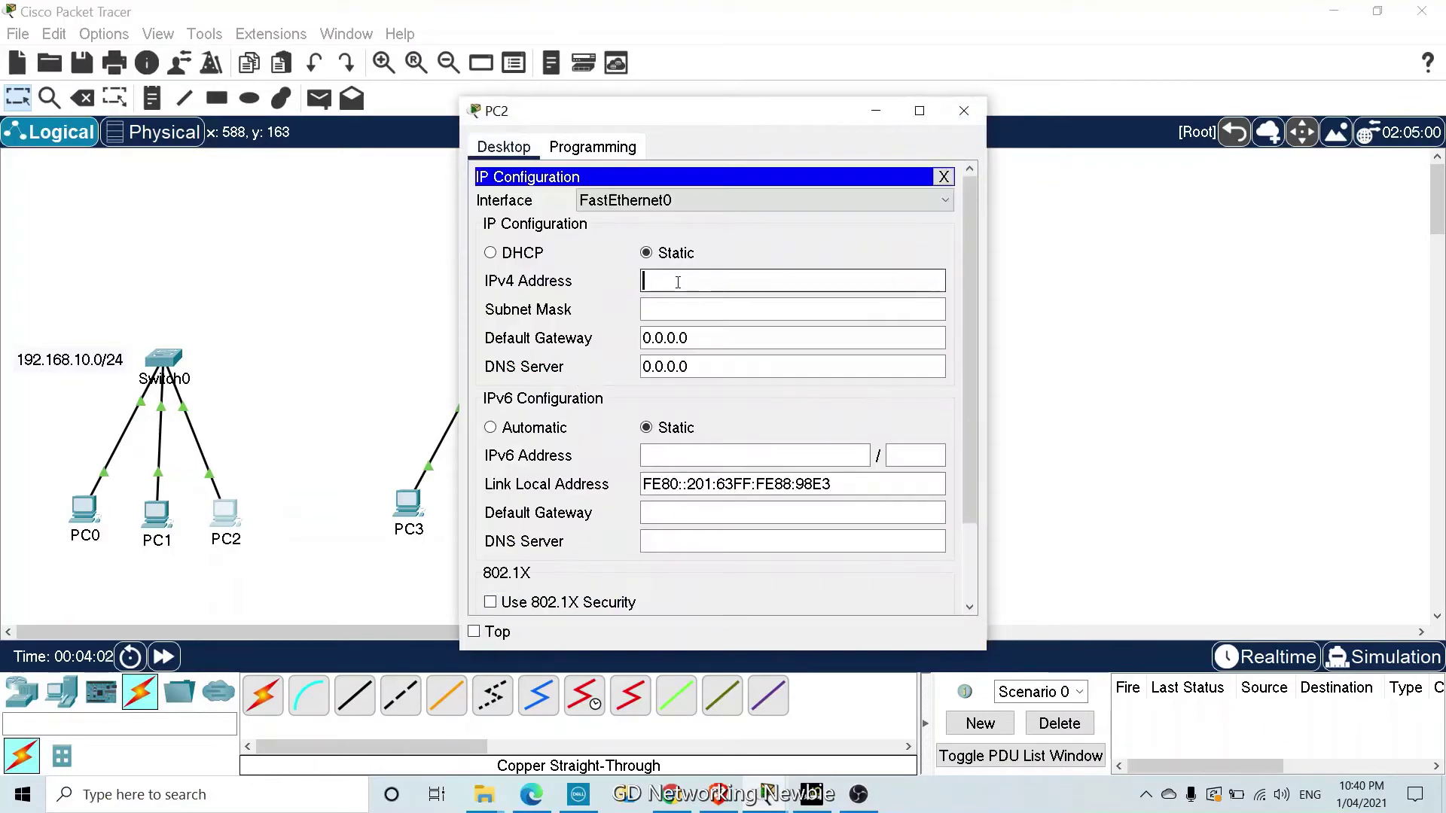
pyautogui.write('192.168.10.')
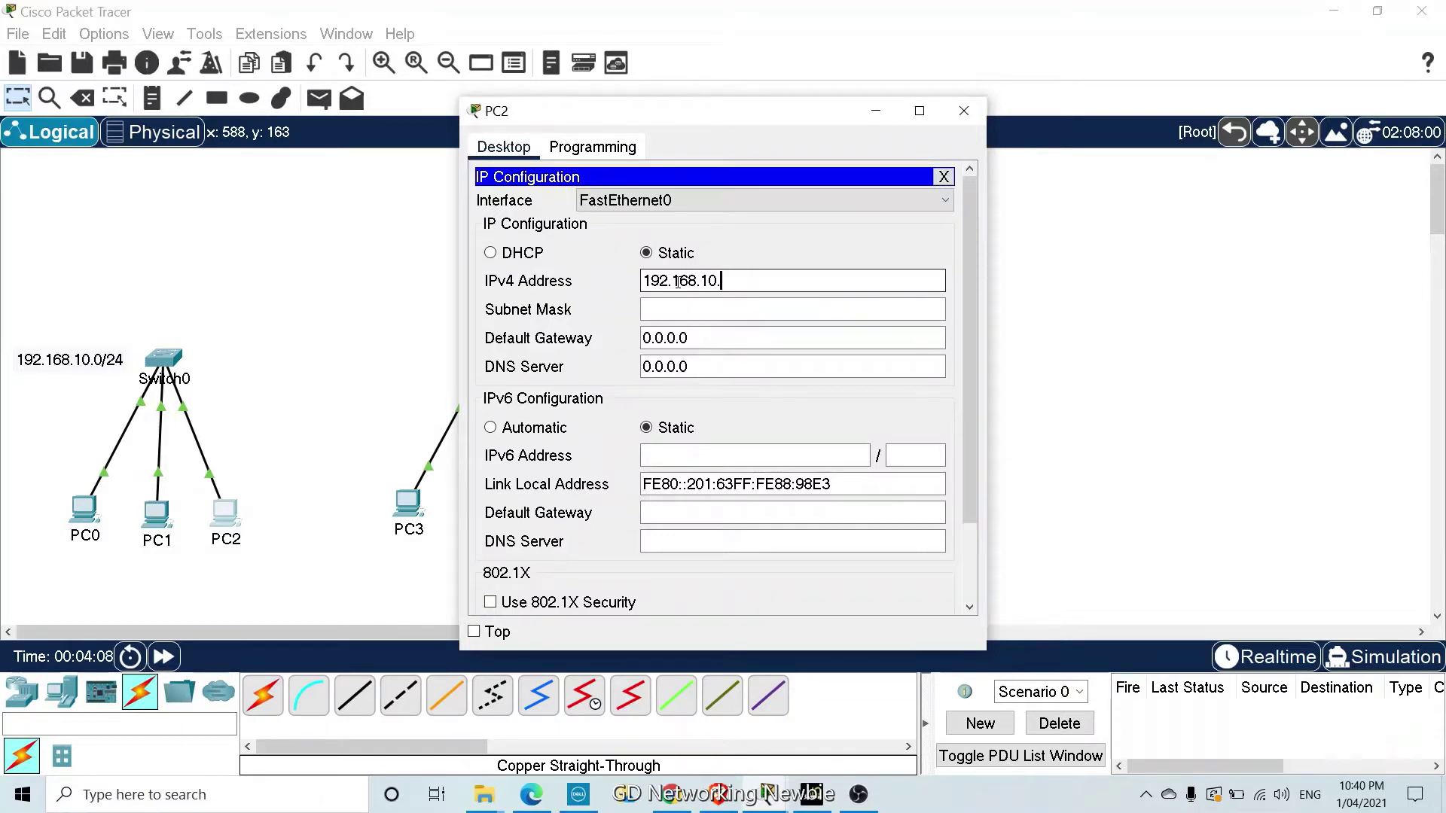
pyautogui.write('3')
pyautogui.click(680, 308)
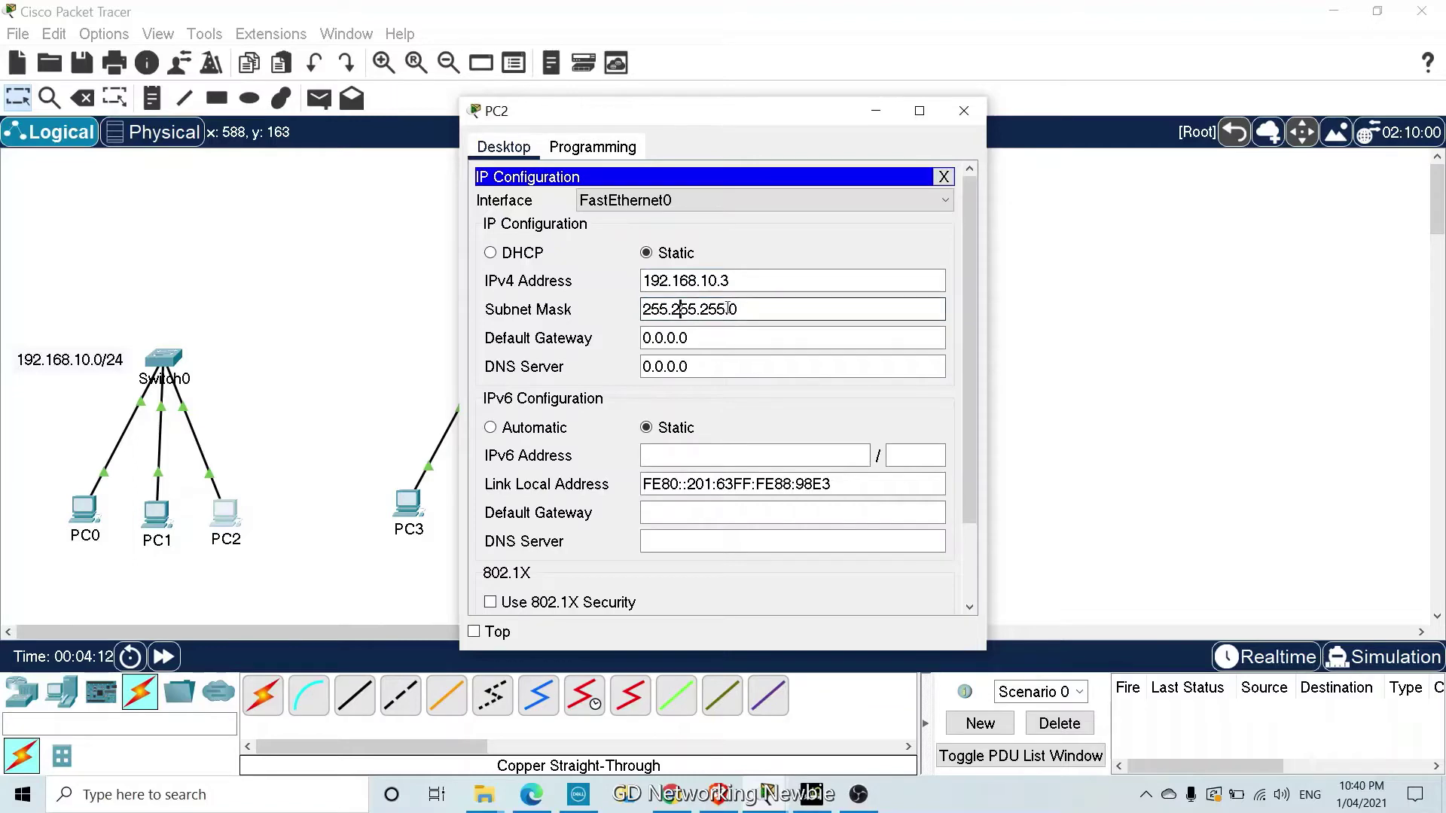
pyautogui.click(964, 111)
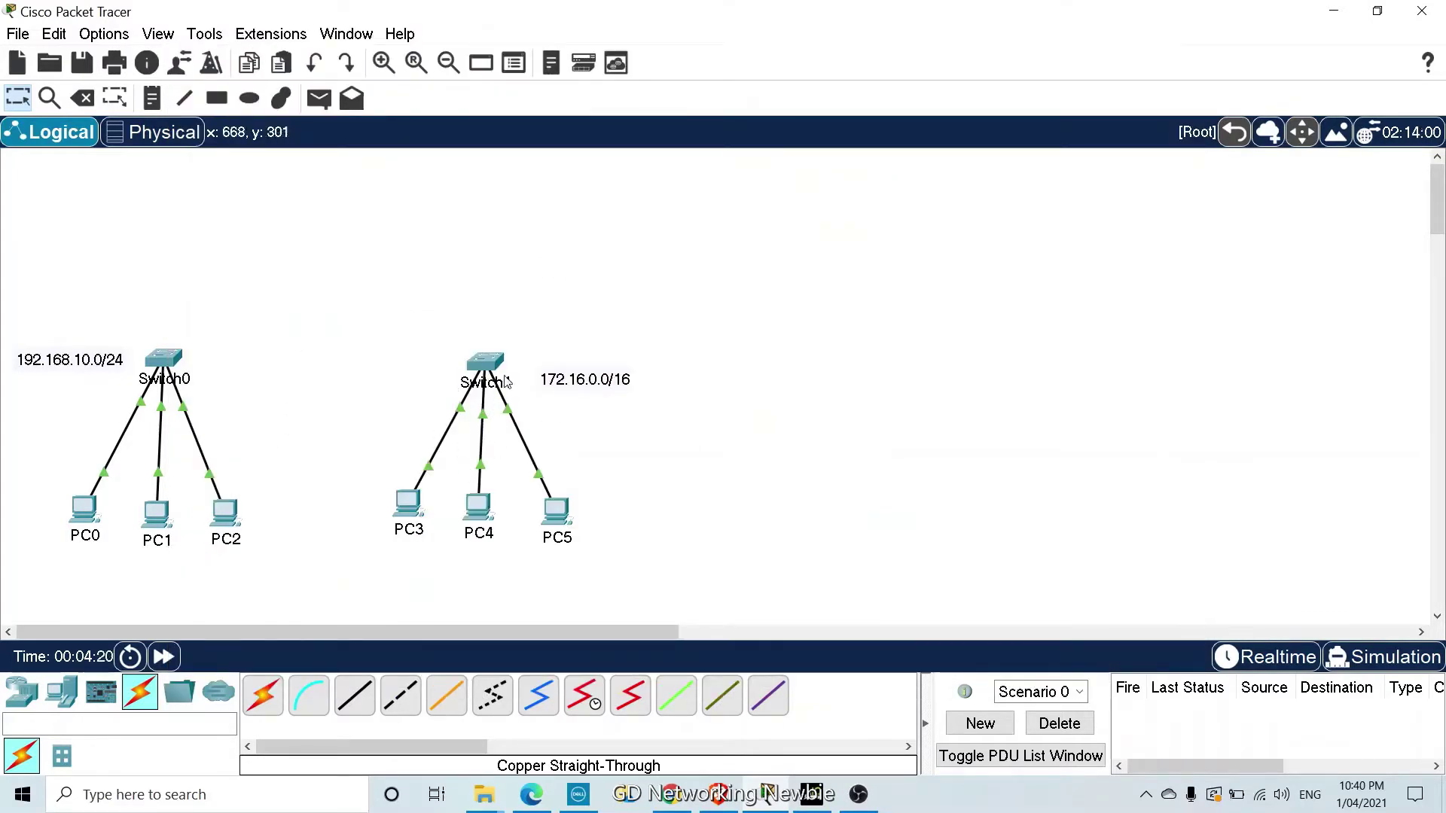
# Open PC3's IP configuration, move its window aside, and move the 172.16.0.0/16 note to just below Switch1
pyautogui.click(420, 515)
pyautogui.click(527, 215)
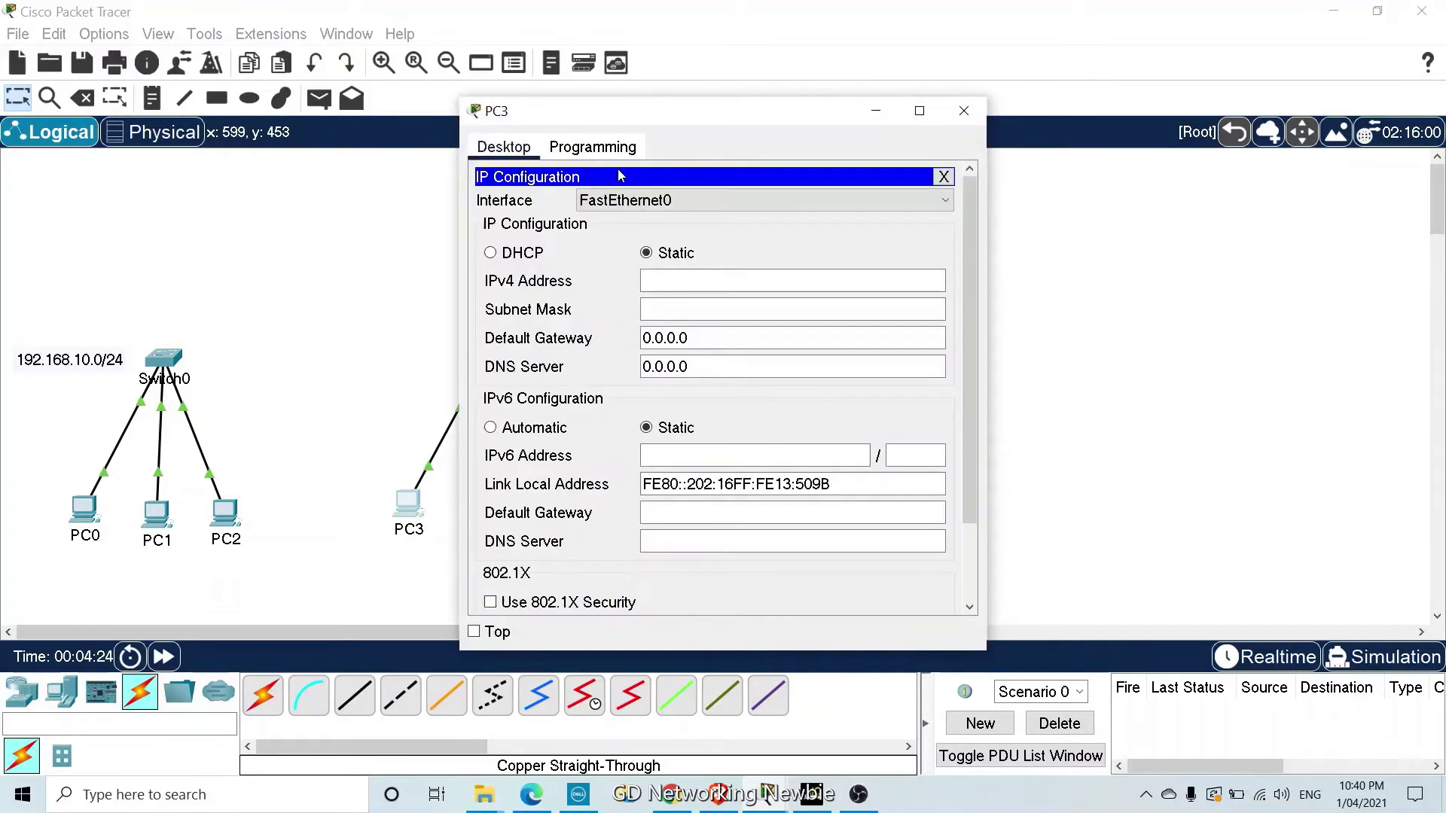
pyautogui.moveTo(725, 121); pyautogui.dragTo(849, 110)
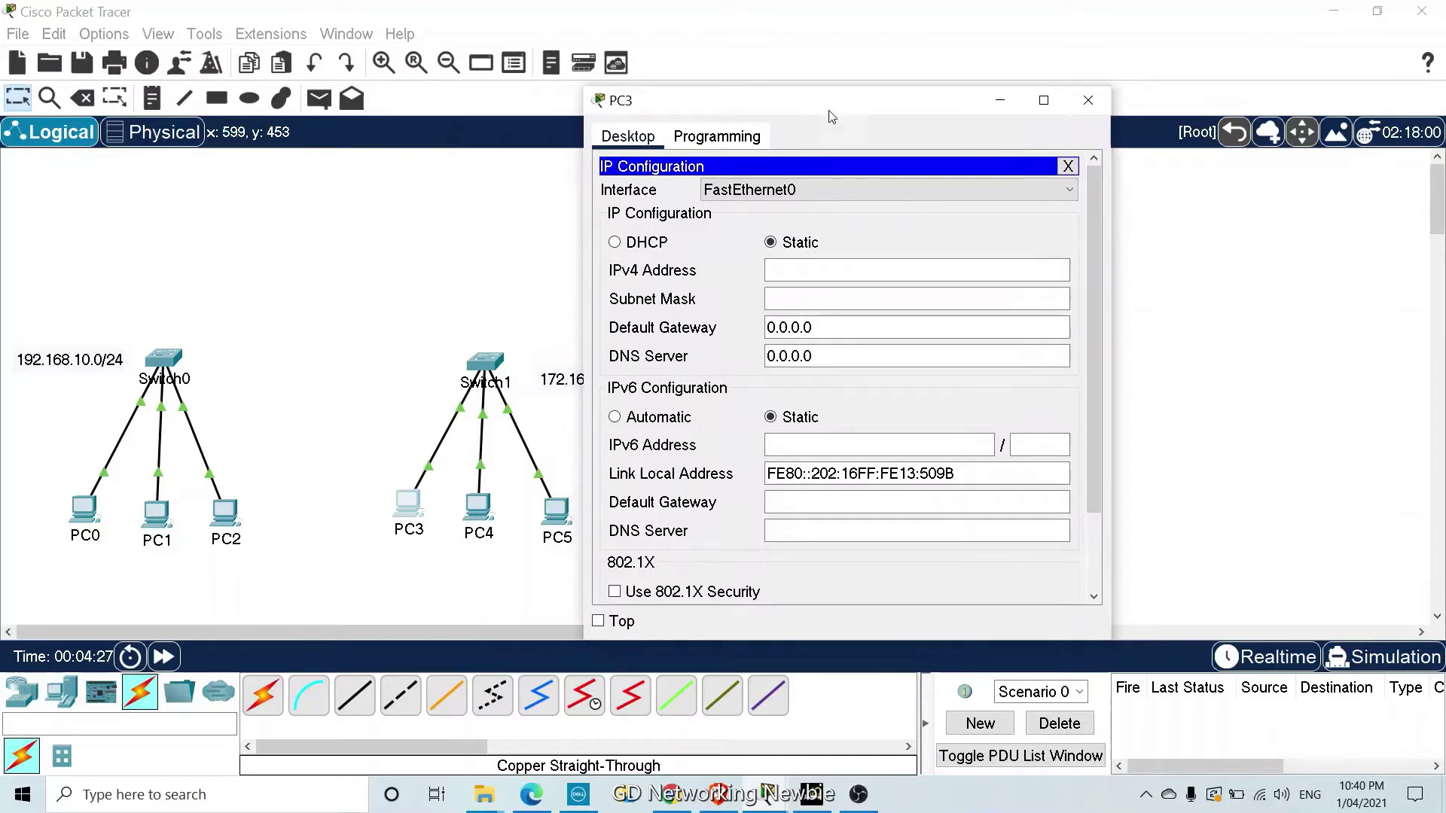
pyautogui.click(564, 380)
pyautogui.moveTo(537, 404); pyautogui.dragTo(524, 422)
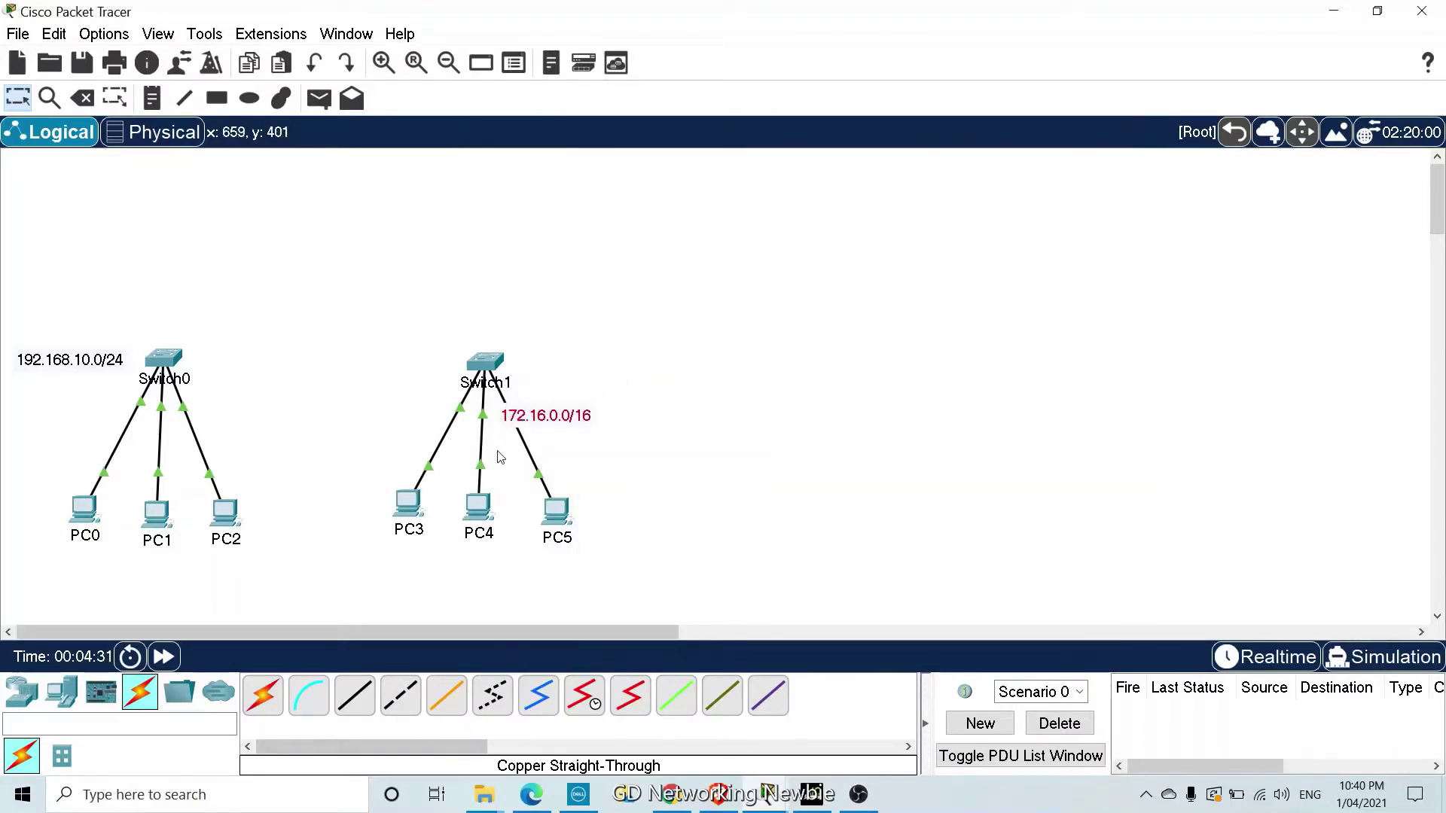
# Give PC3 the static IPv4 address 172.16.0.1 with subnet mask 255.255.0.0 and close its window
pyautogui.click(419, 506)
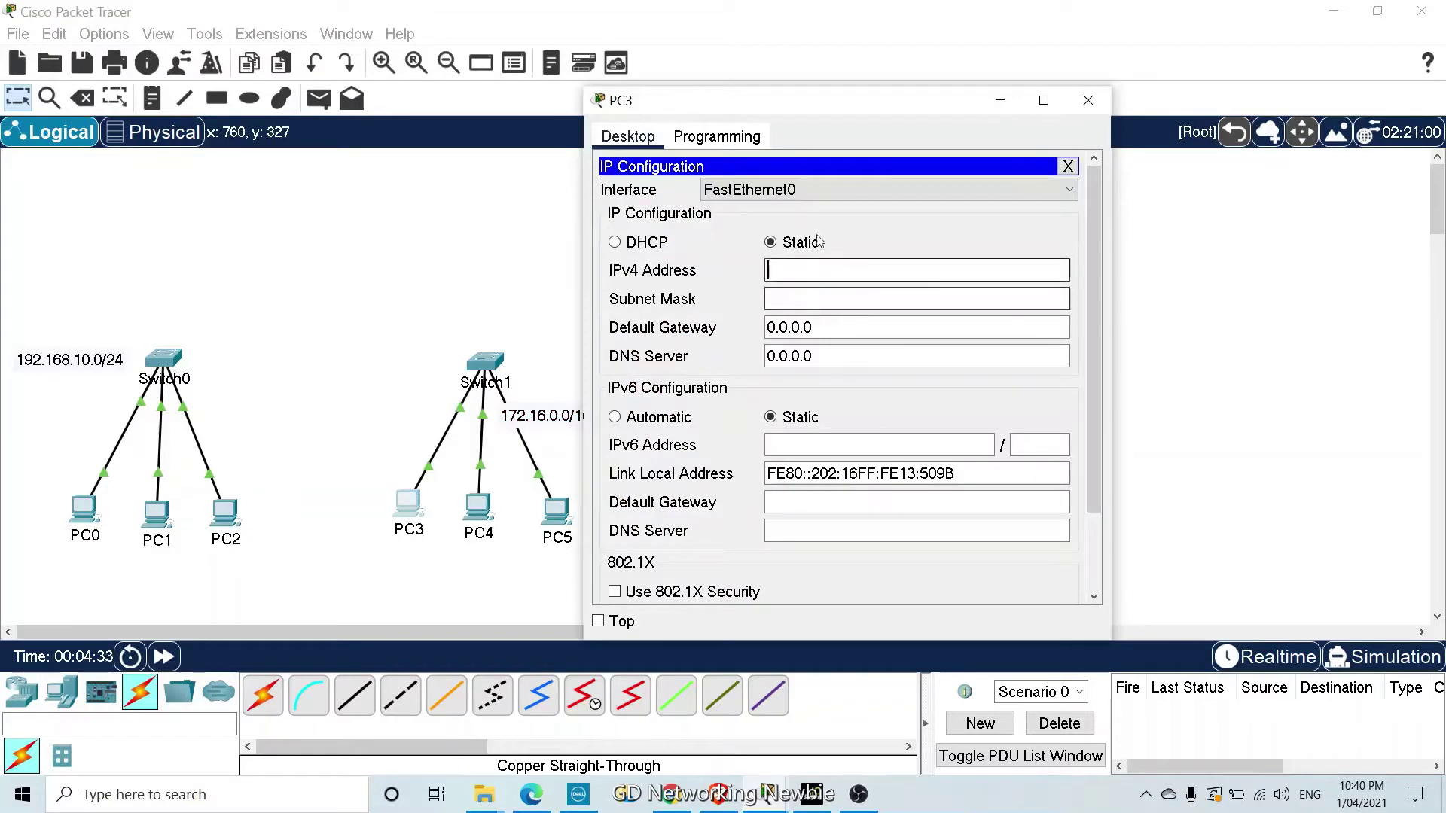
pyautogui.moveTo(816, 113); pyautogui.dragTo(835, 113)
pyautogui.write('1')
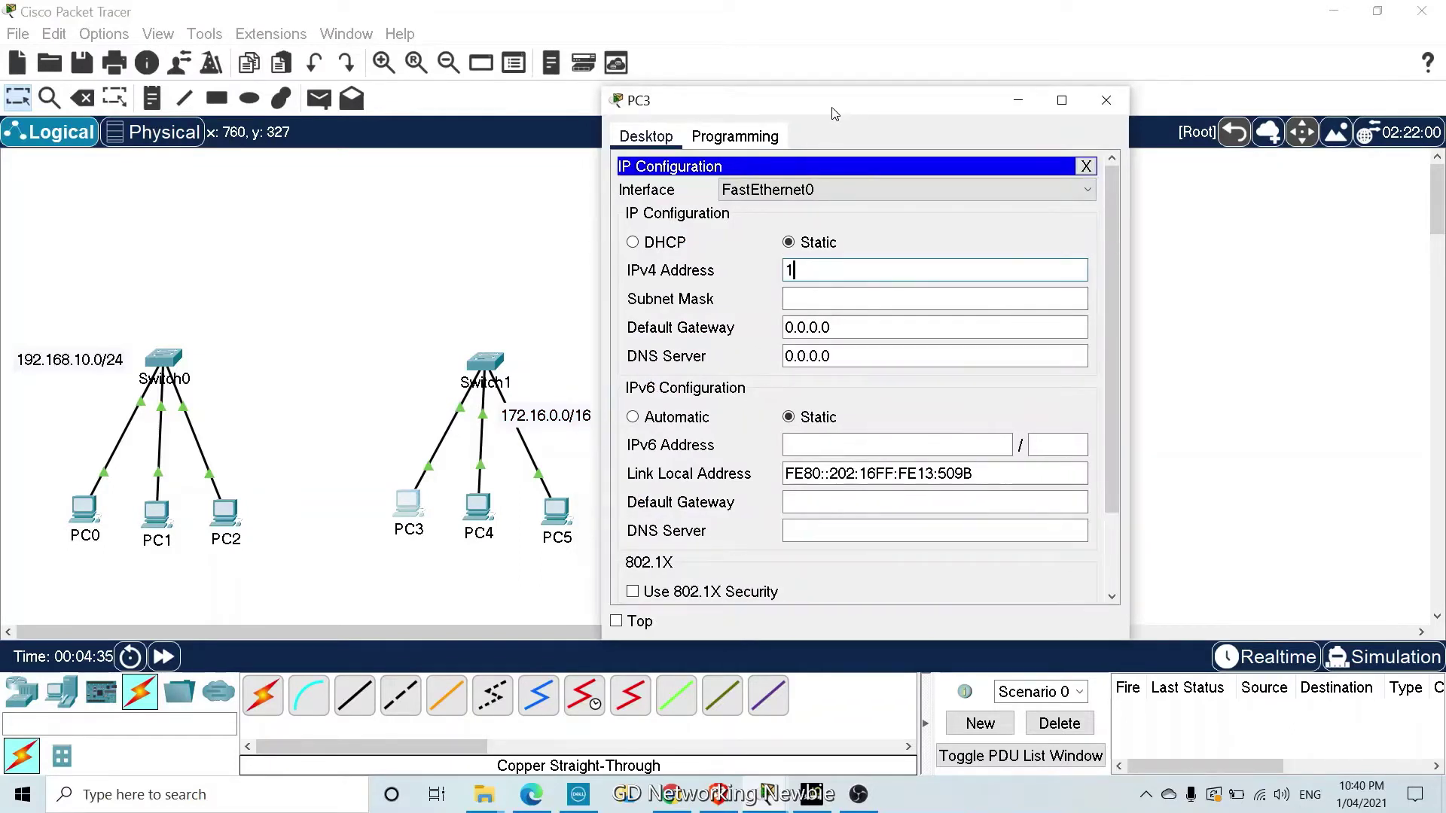
pyautogui.write('72.16.0.1')
pyautogui.click(904, 298)
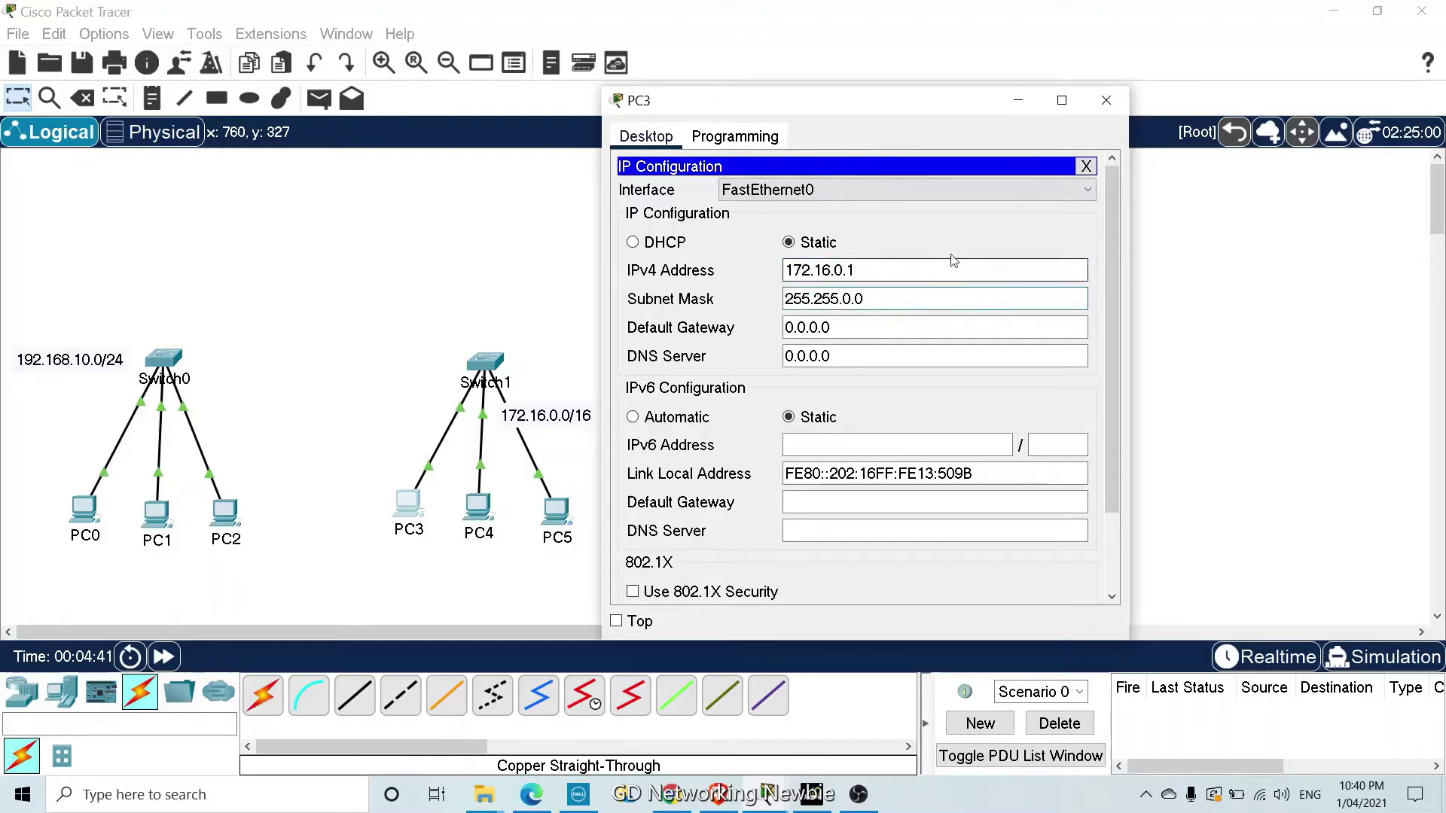
pyautogui.click(1107, 100)
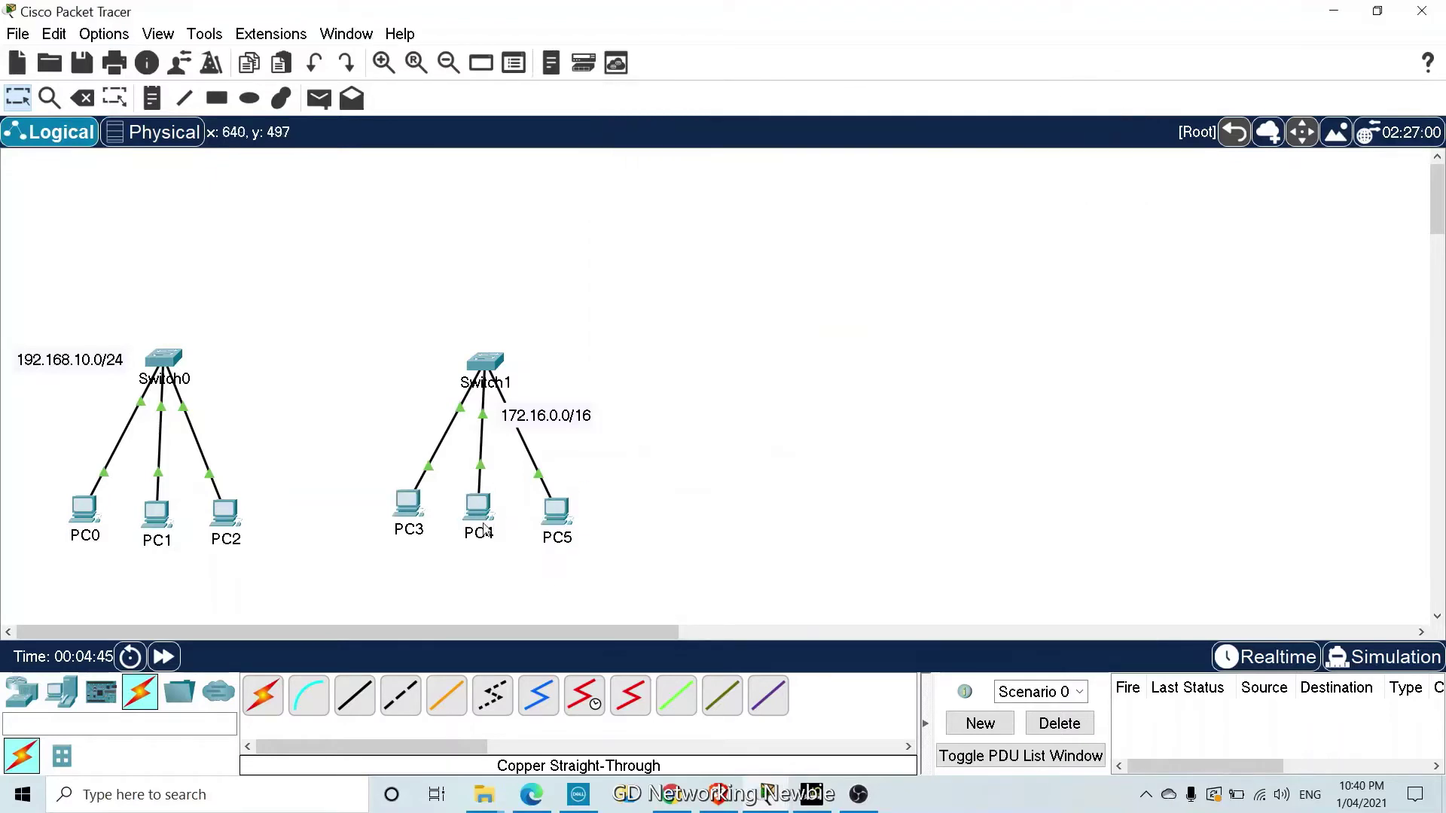
# Give PC4 the static IPv4 address 172.16.0.2 with subnet mask 255.255.0.0 and close its window
pyautogui.click(482, 519)
pyautogui.click(527, 219)
pyautogui.click(700, 282)
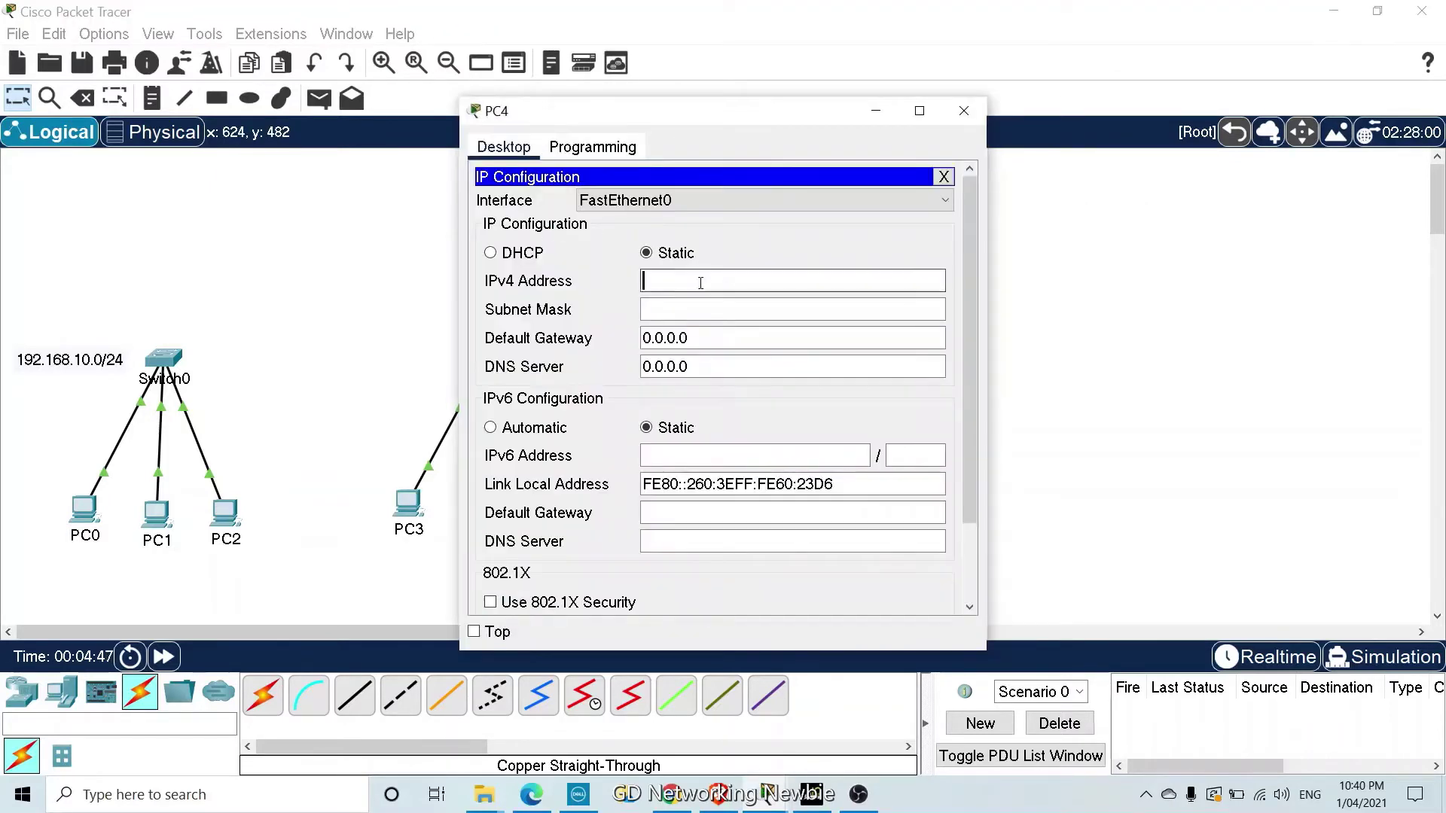
pyautogui.write('172.1')
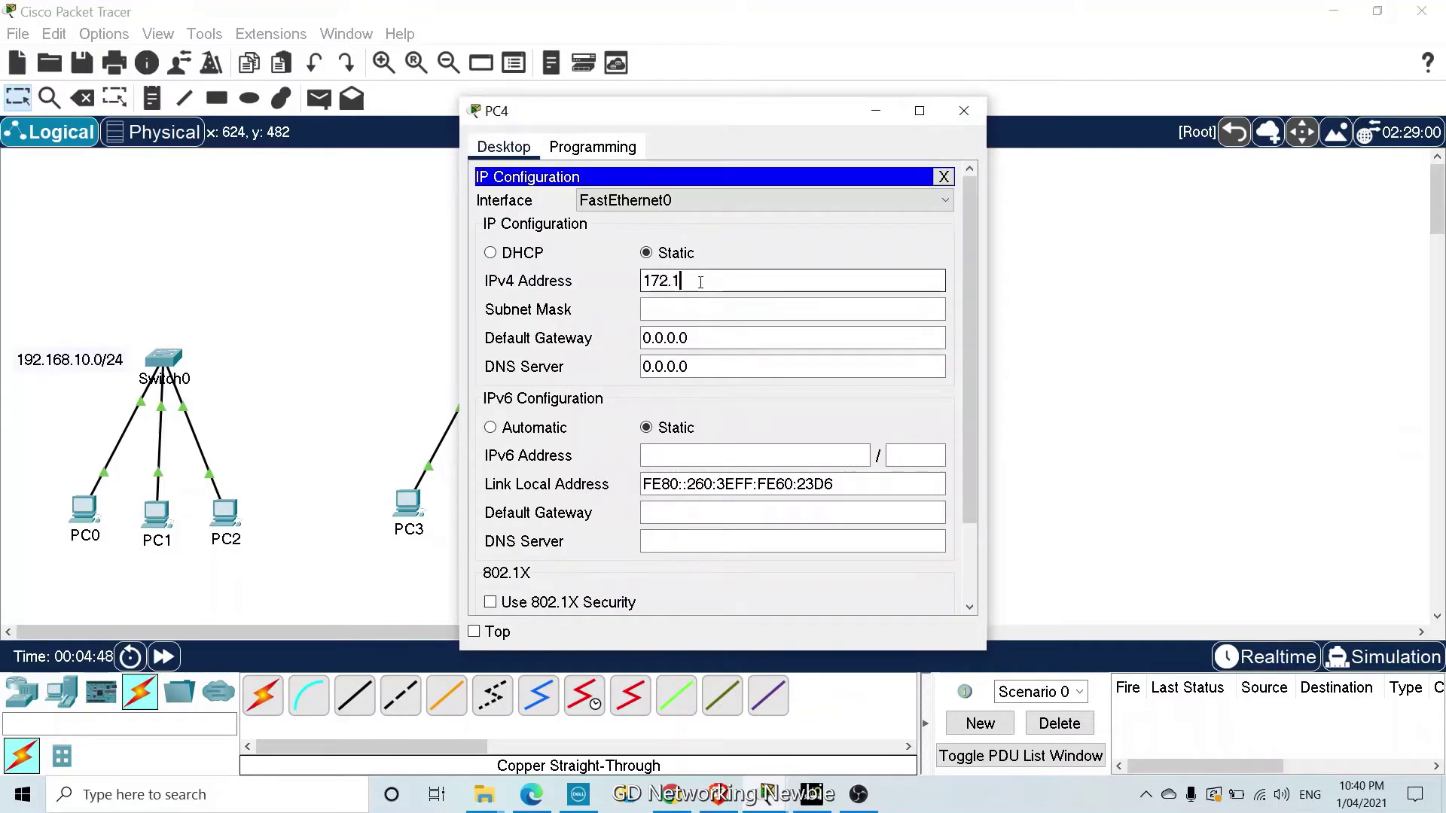
pyautogui.write('6.0.2')
pyautogui.click(739, 309)
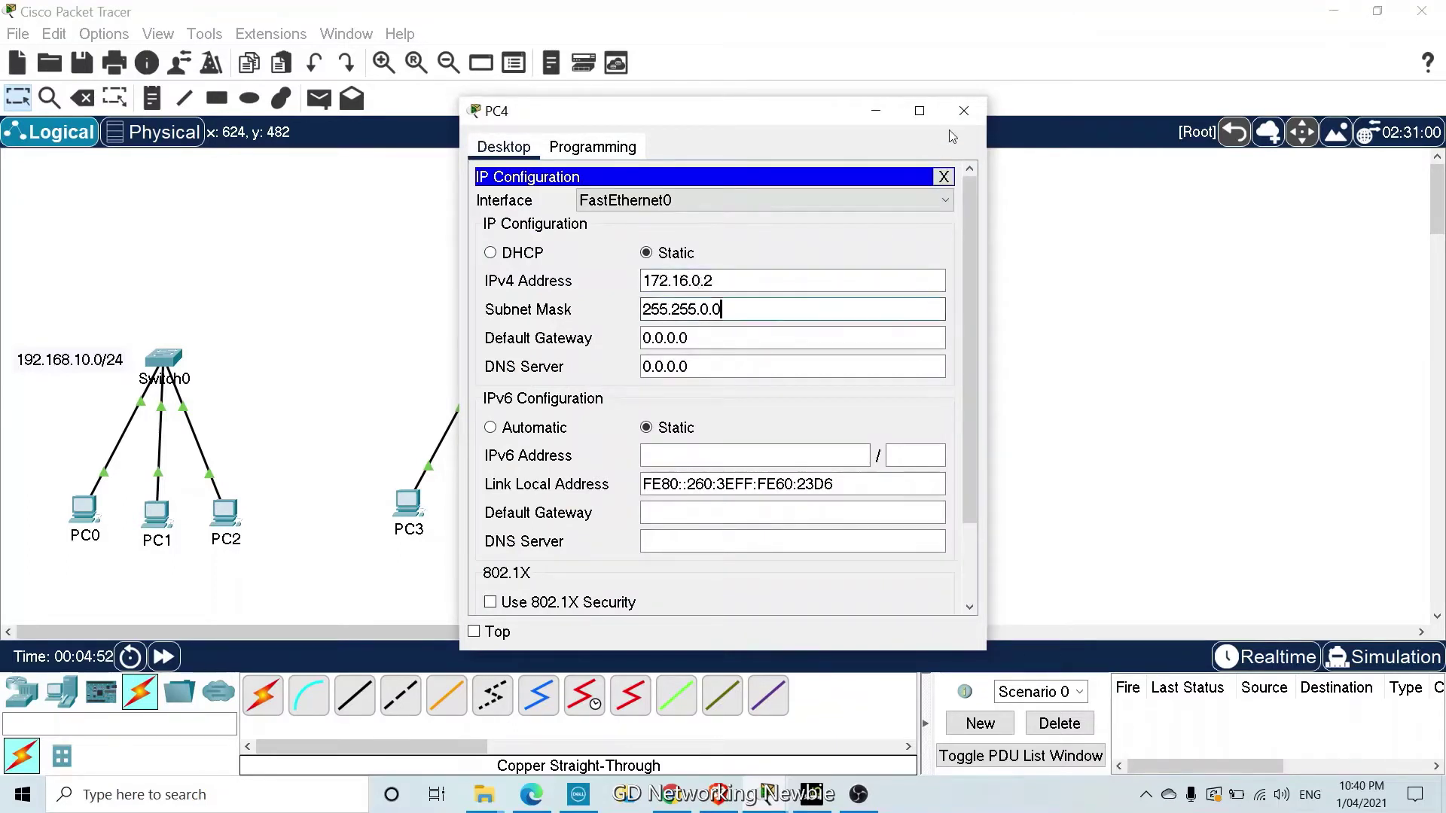
pyautogui.click(964, 111)
# Give PC5 the static IPv4 address 172.16.0.3 with subnet mask 255.255.0.0 and close its window
pyautogui.click(567, 513)
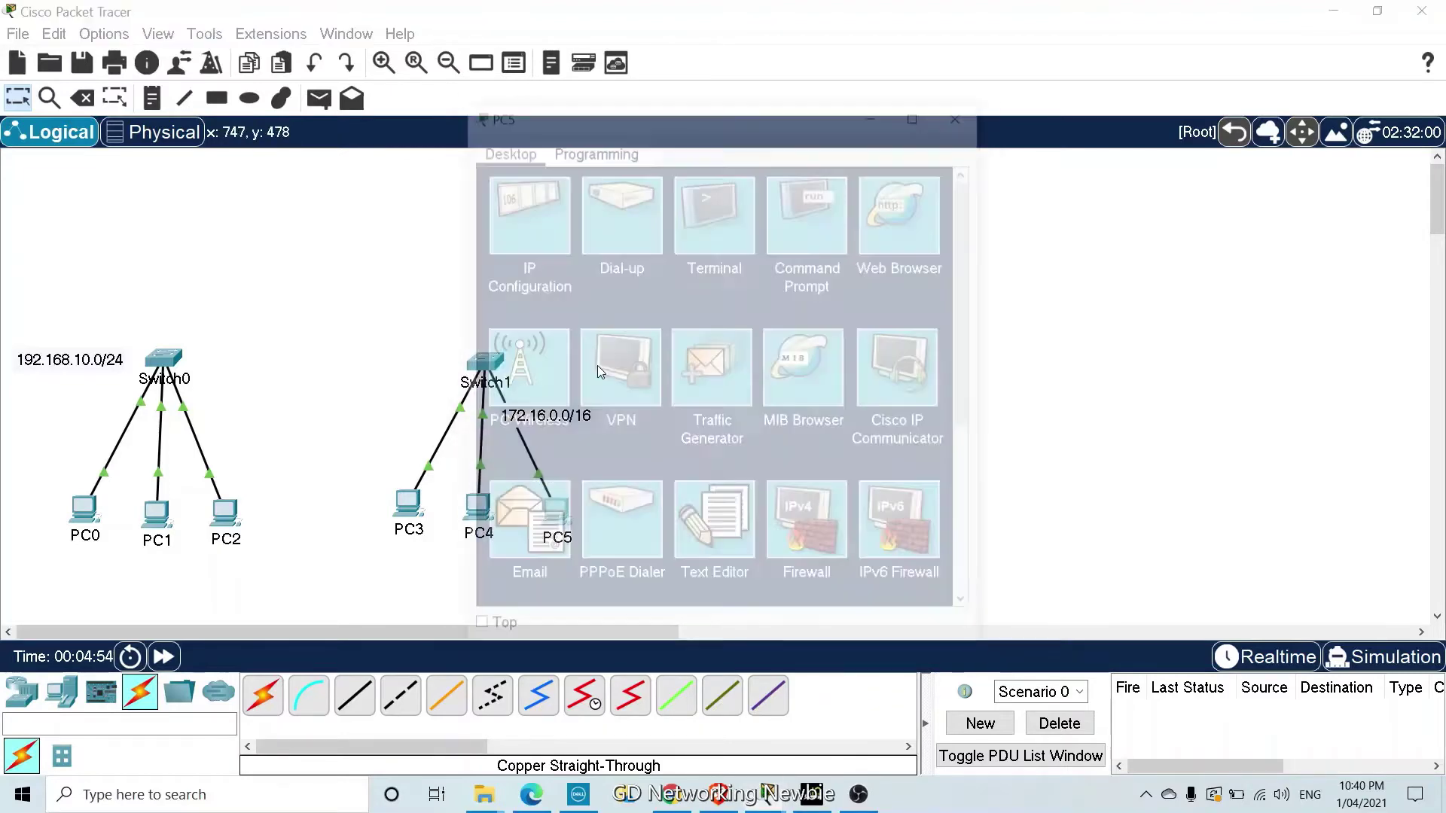
pyautogui.click(549, 247)
pyautogui.click(702, 282)
pyautogui.write('1')
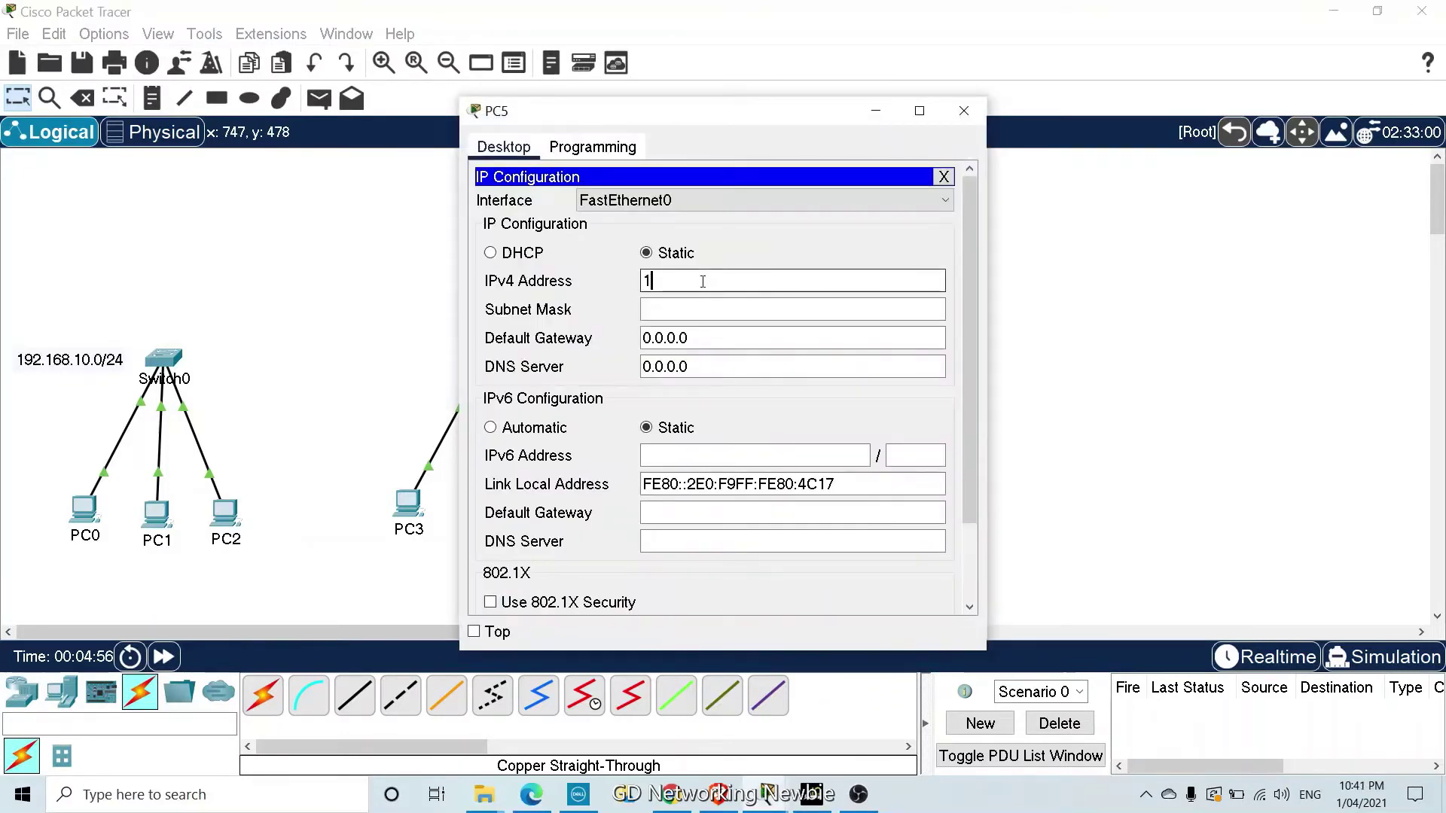
pyautogui.write('72.16.0.3')
pyautogui.click(672, 309)
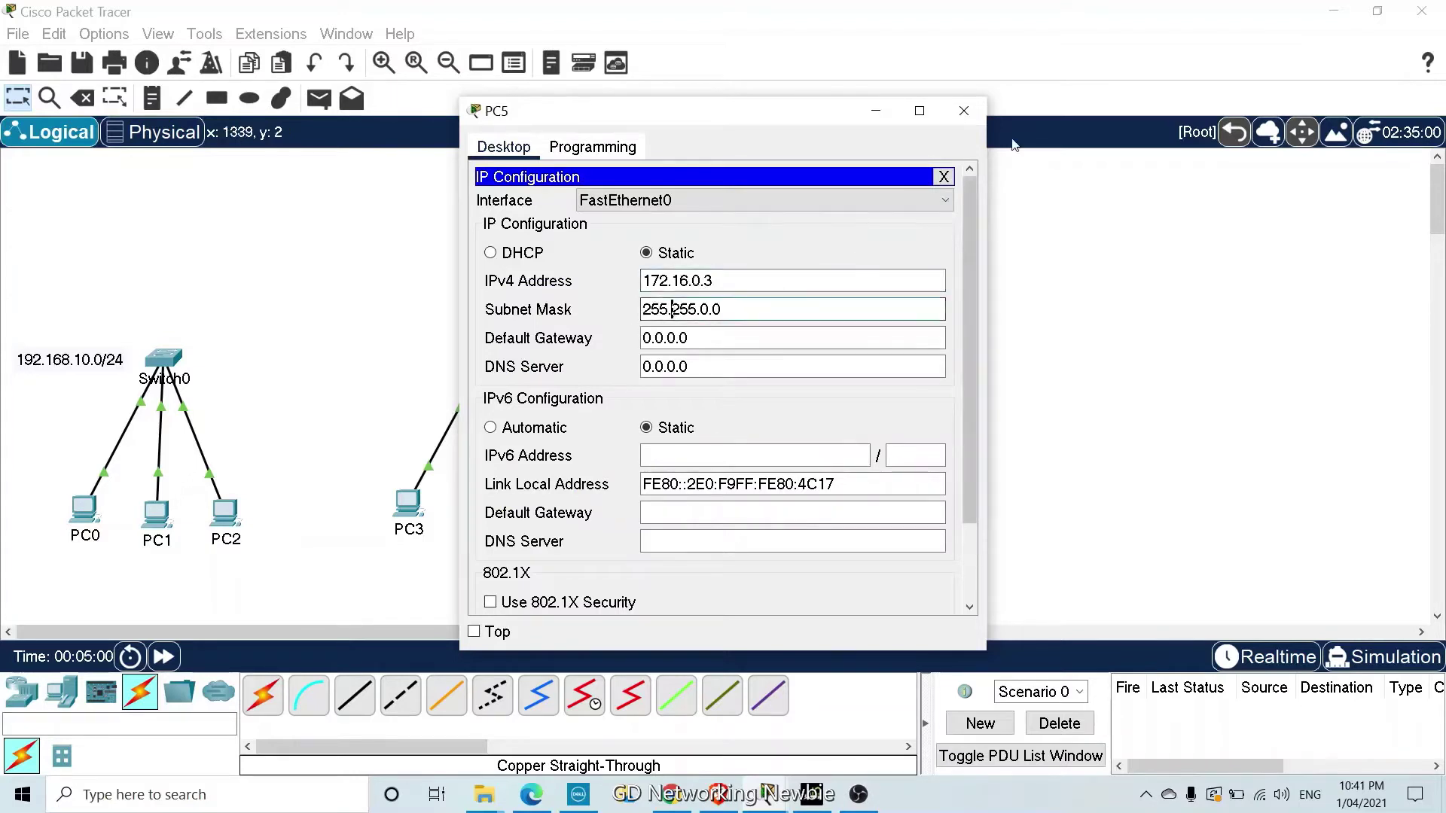
pyautogui.click(966, 112)
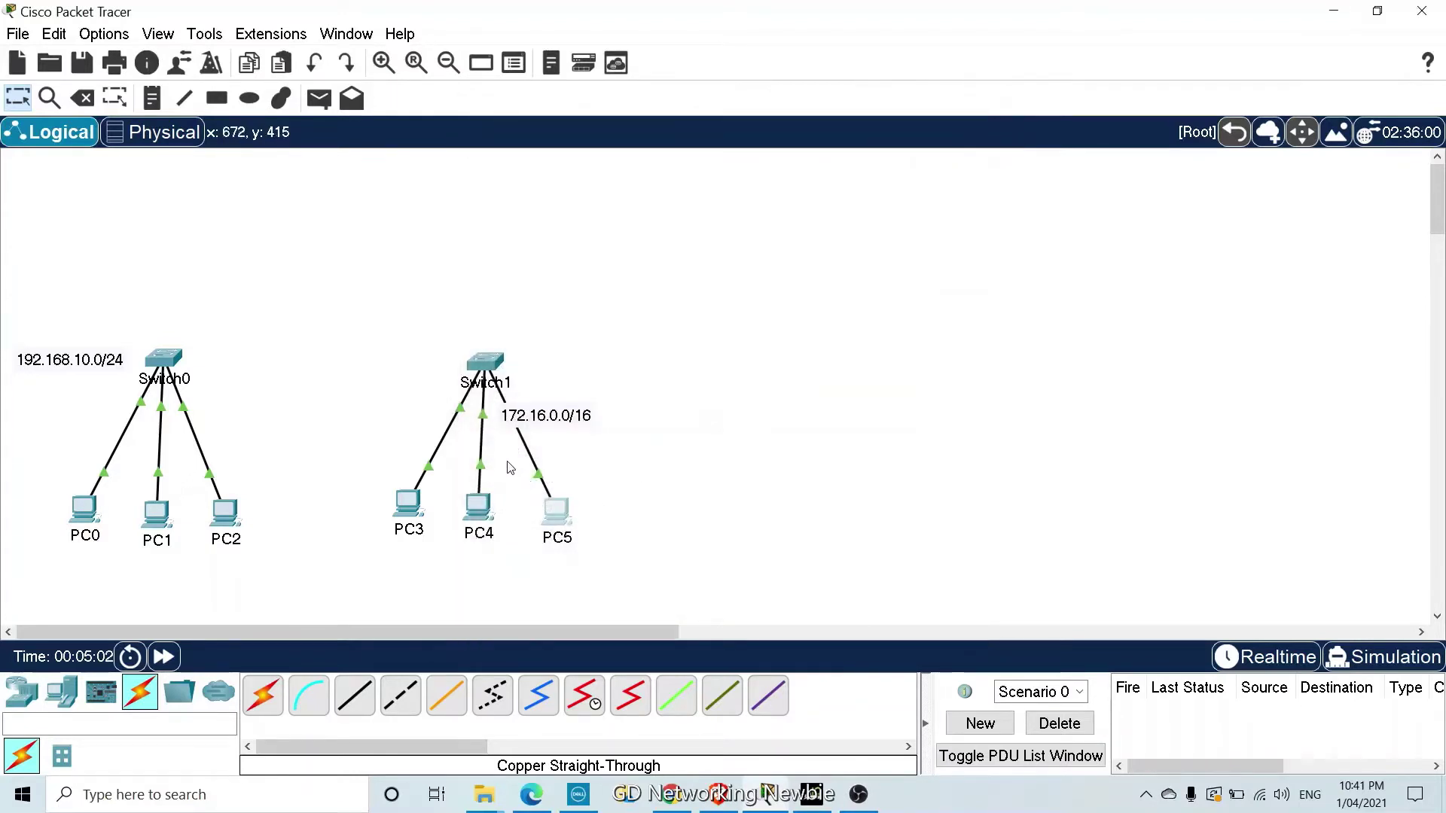
# Draw a rectangle with a light green fill and black outline around Switch0 and its three PCs
pyautogui.click(216, 101)
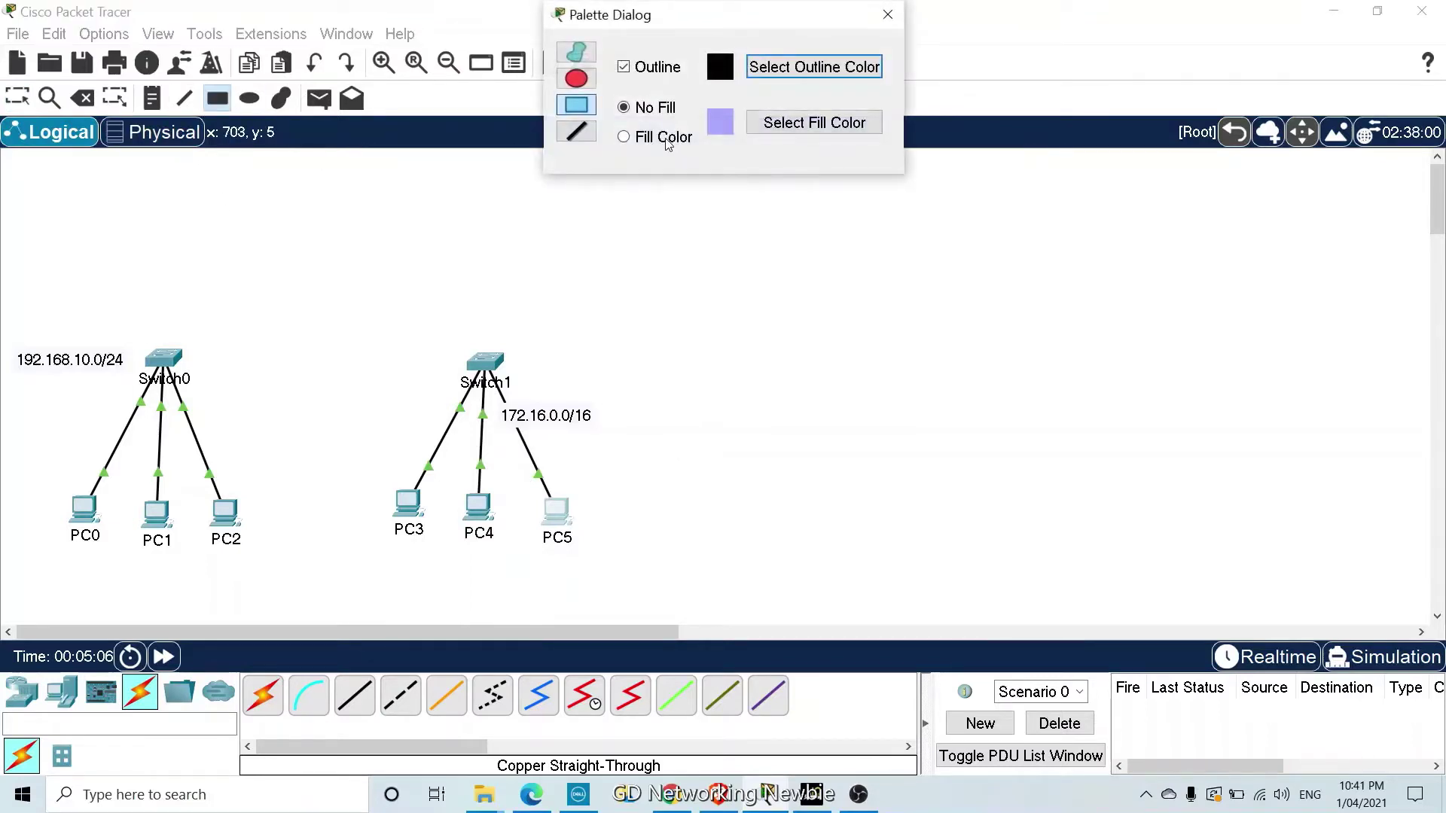
pyautogui.click(624, 137)
pyautogui.click(789, 125)
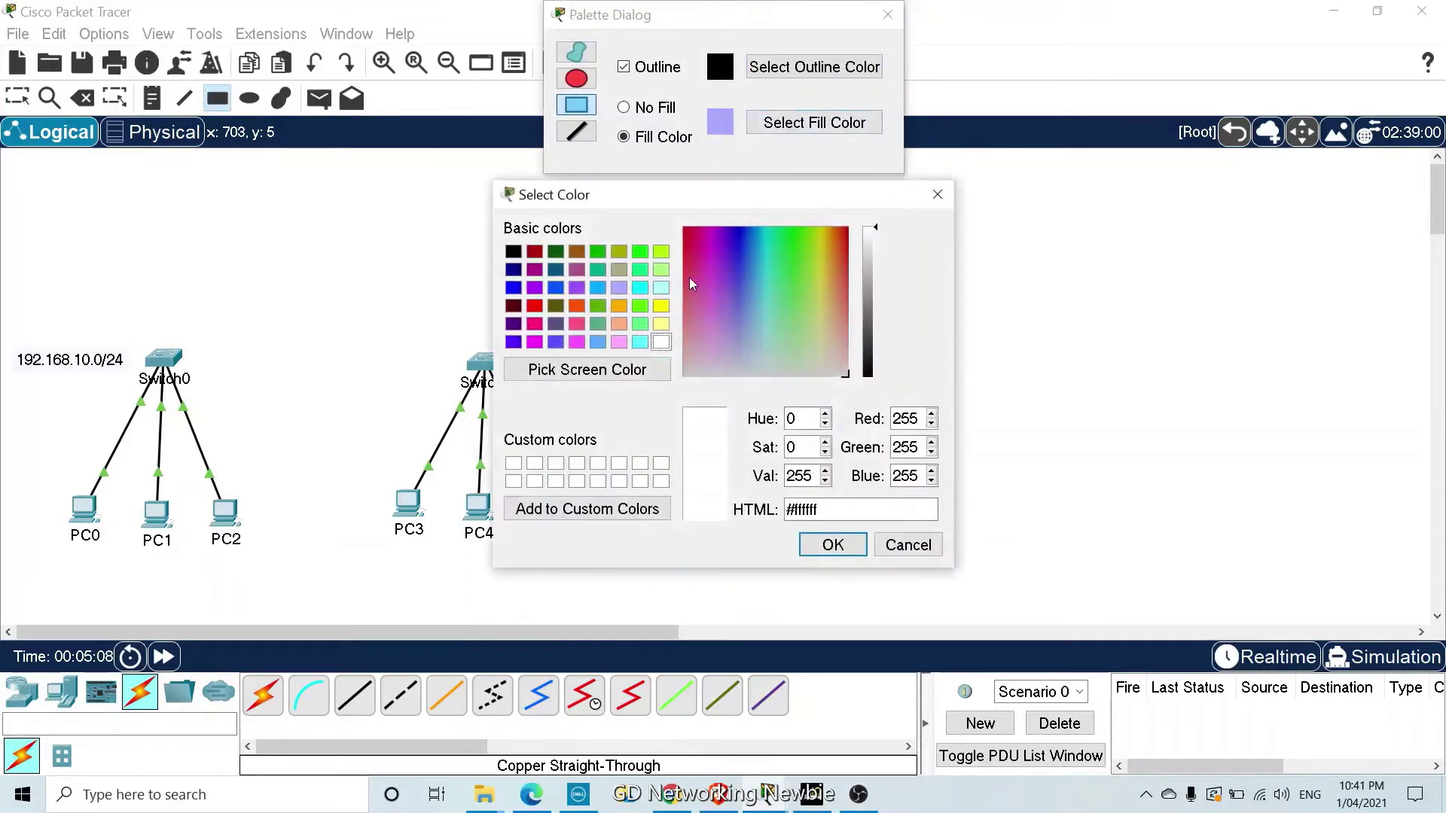
pyautogui.click(662, 269)
pyautogui.click(833, 545)
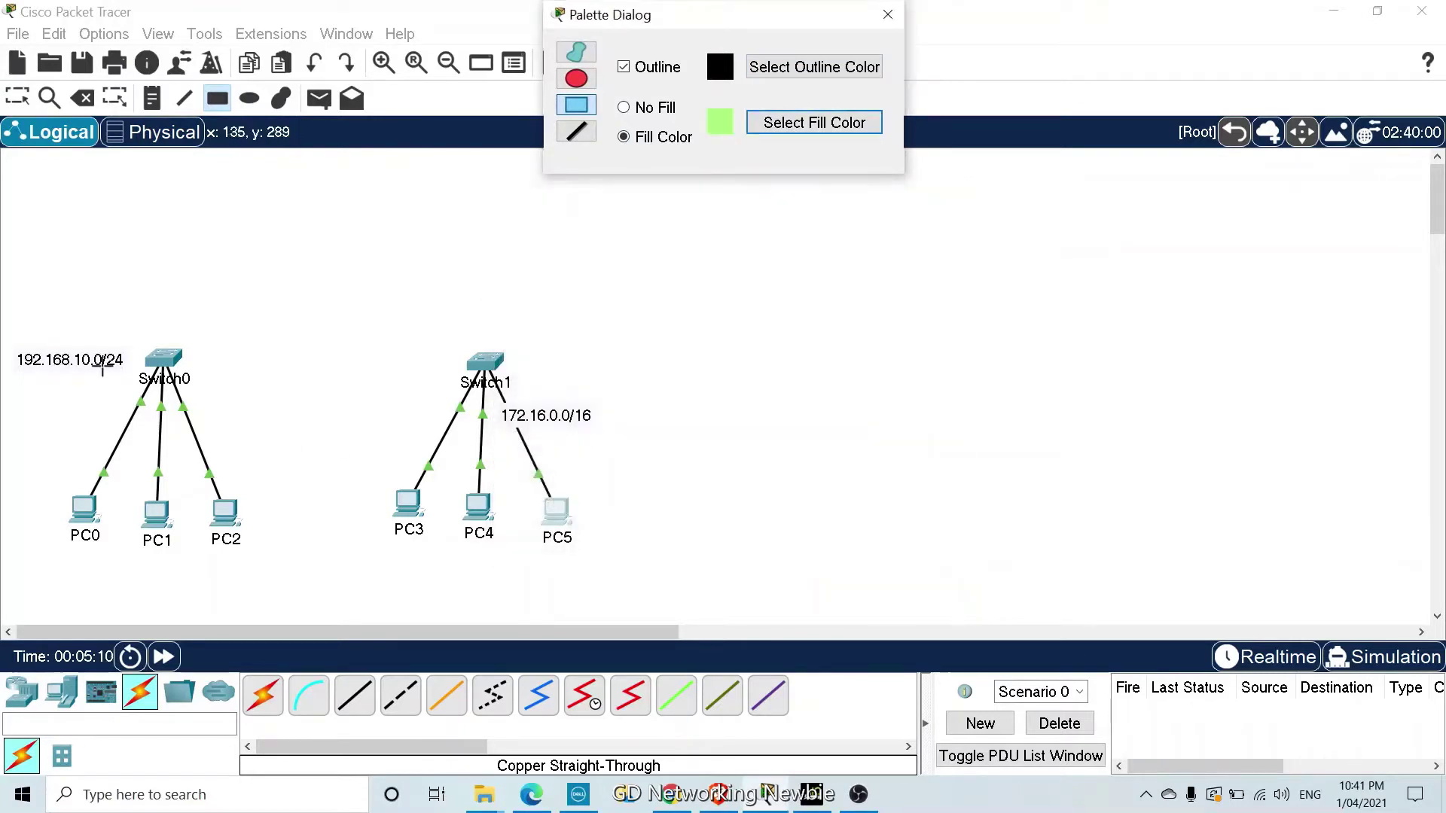
pyautogui.moveTo(72, 341); pyautogui.dragTo(259, 559)
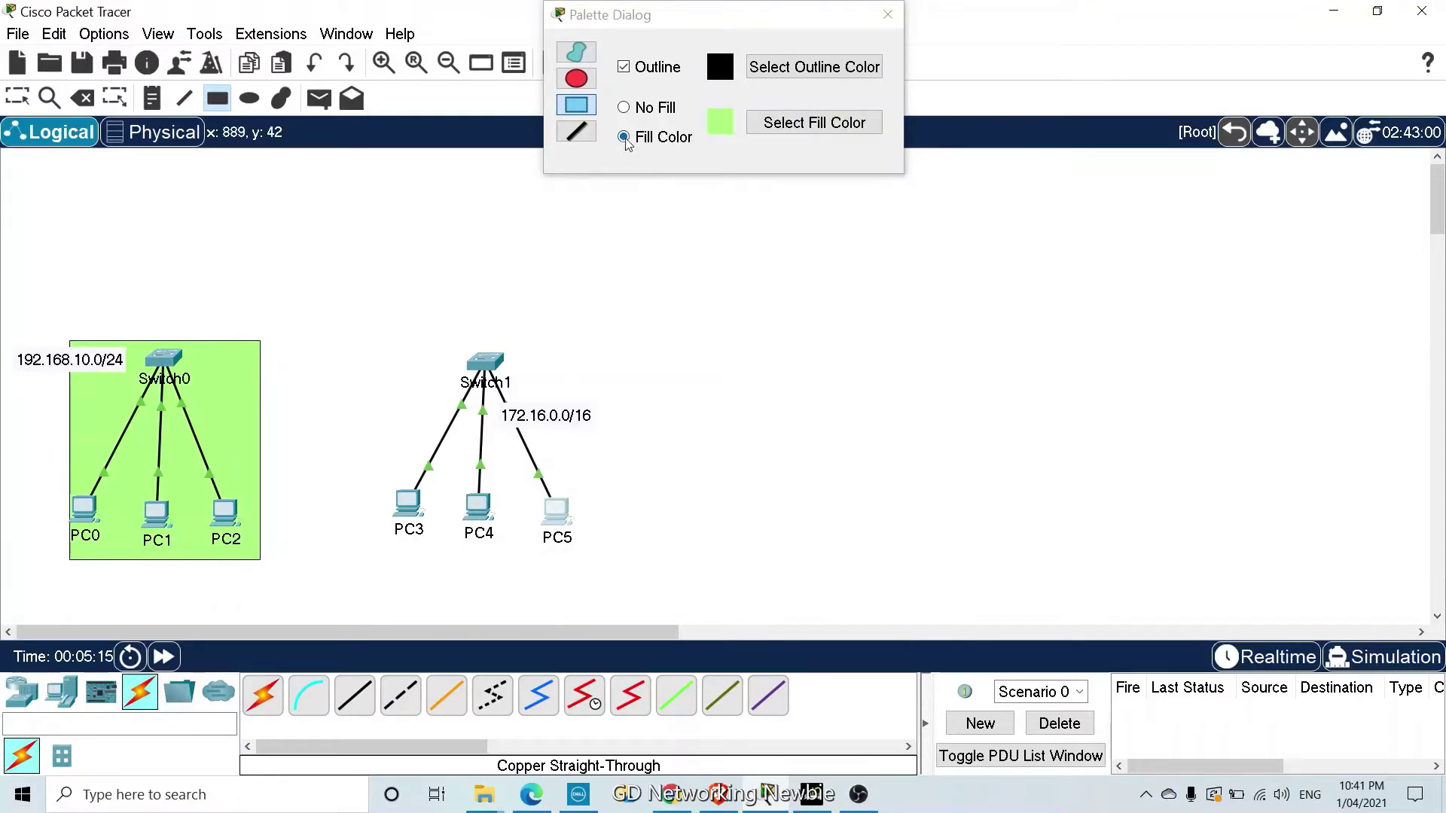
# Draw a rectangle with a pink fill and black outline around Switch1 and its three PCs
pyautogui.click(802, 125)
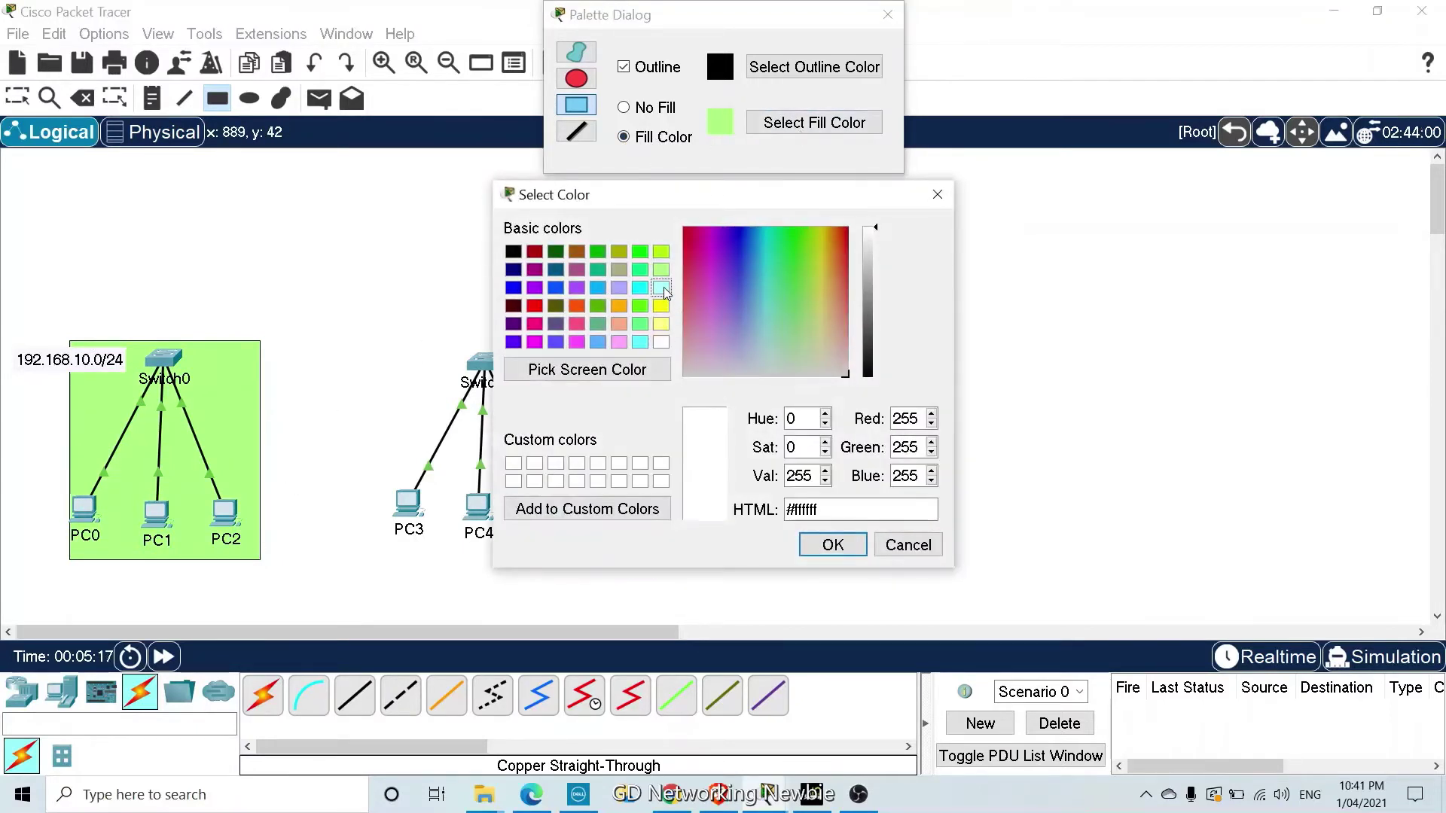
pyautogui.click(661, 288)
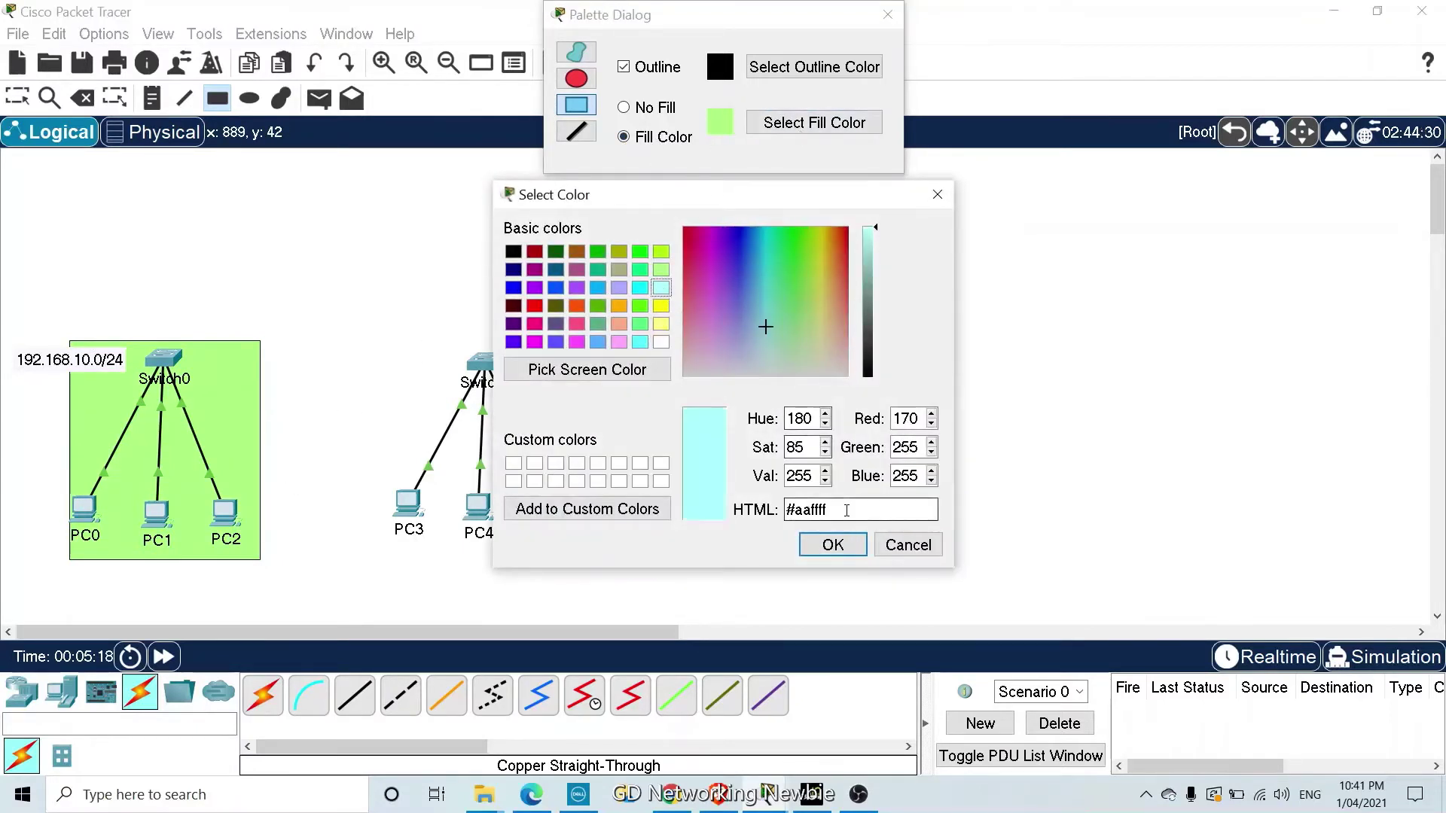
pyautogui.click(619, 342)
pyautogui.click(833, 544)
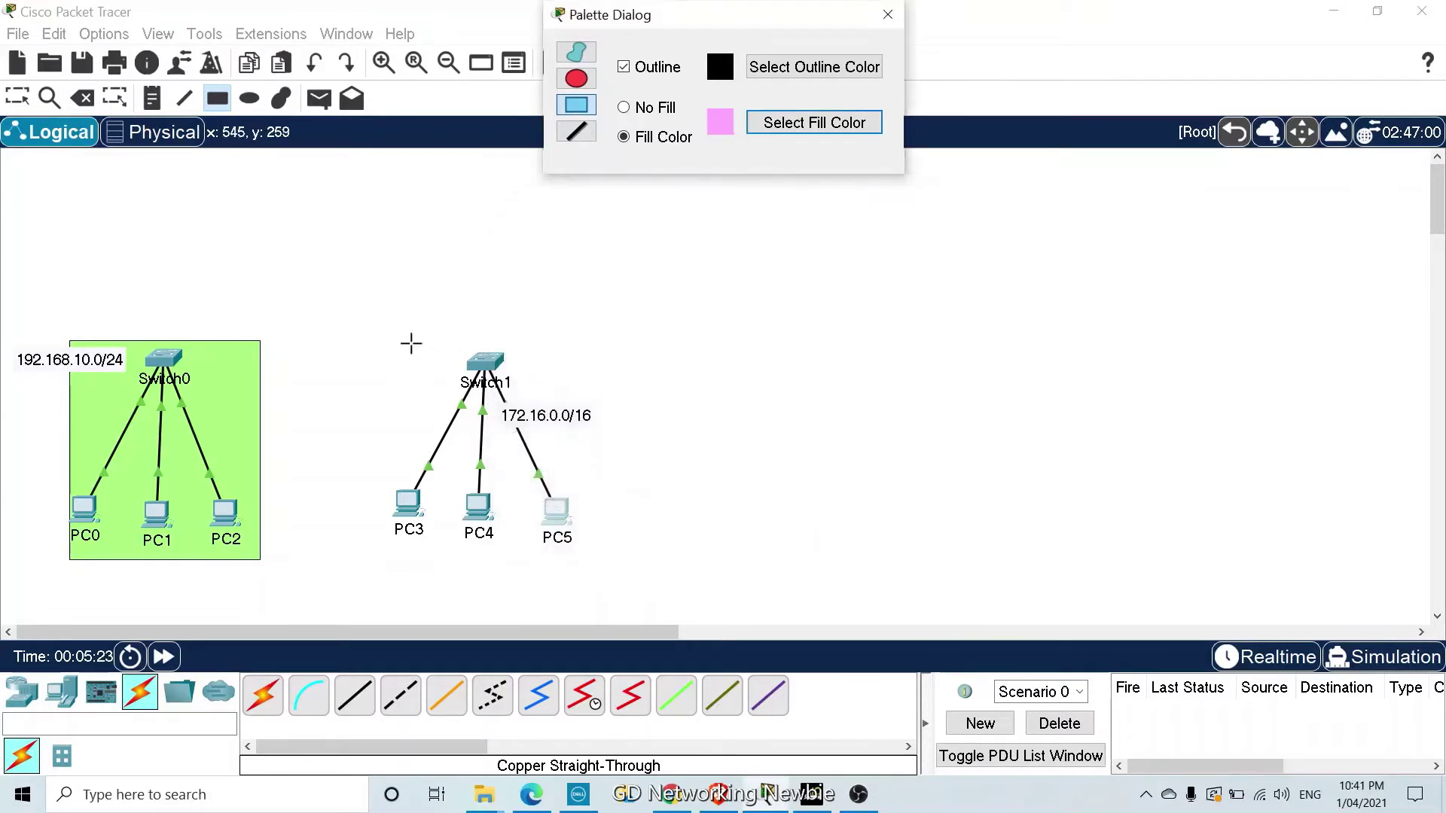
pyautogui.moveTo(391, 341); pyautogui.dragTo(601, 552)
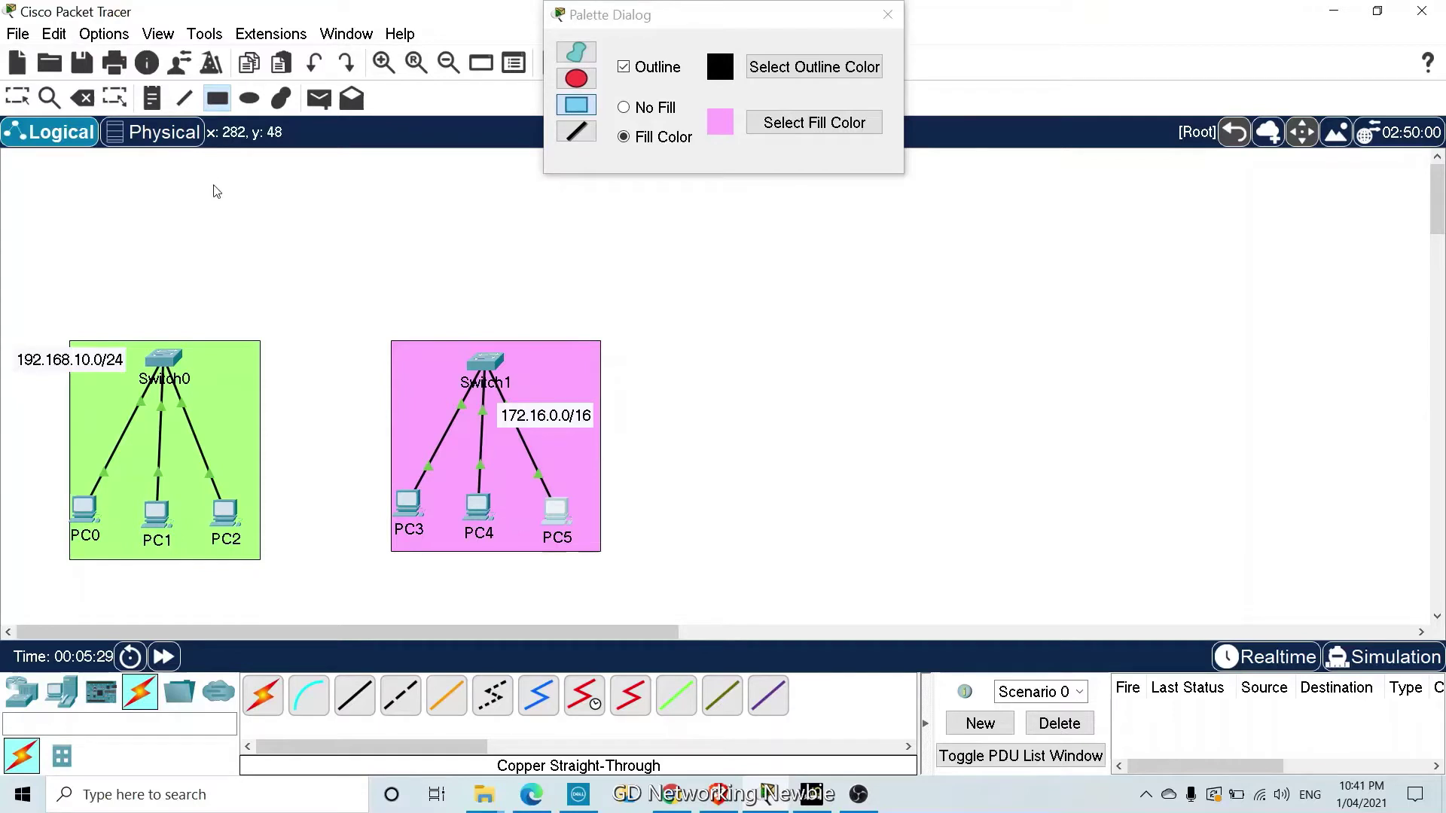
# Leave the rectangle tool and shift the pink and green rectangles slightly left around their networks
pyautogui.press('Escape')
pyautogui.moveTo(411, 383); pyautogui.dragTo(398, 382)
pyautogui.moveTo(247, 375); pyautogui.dragTo(227, 374)
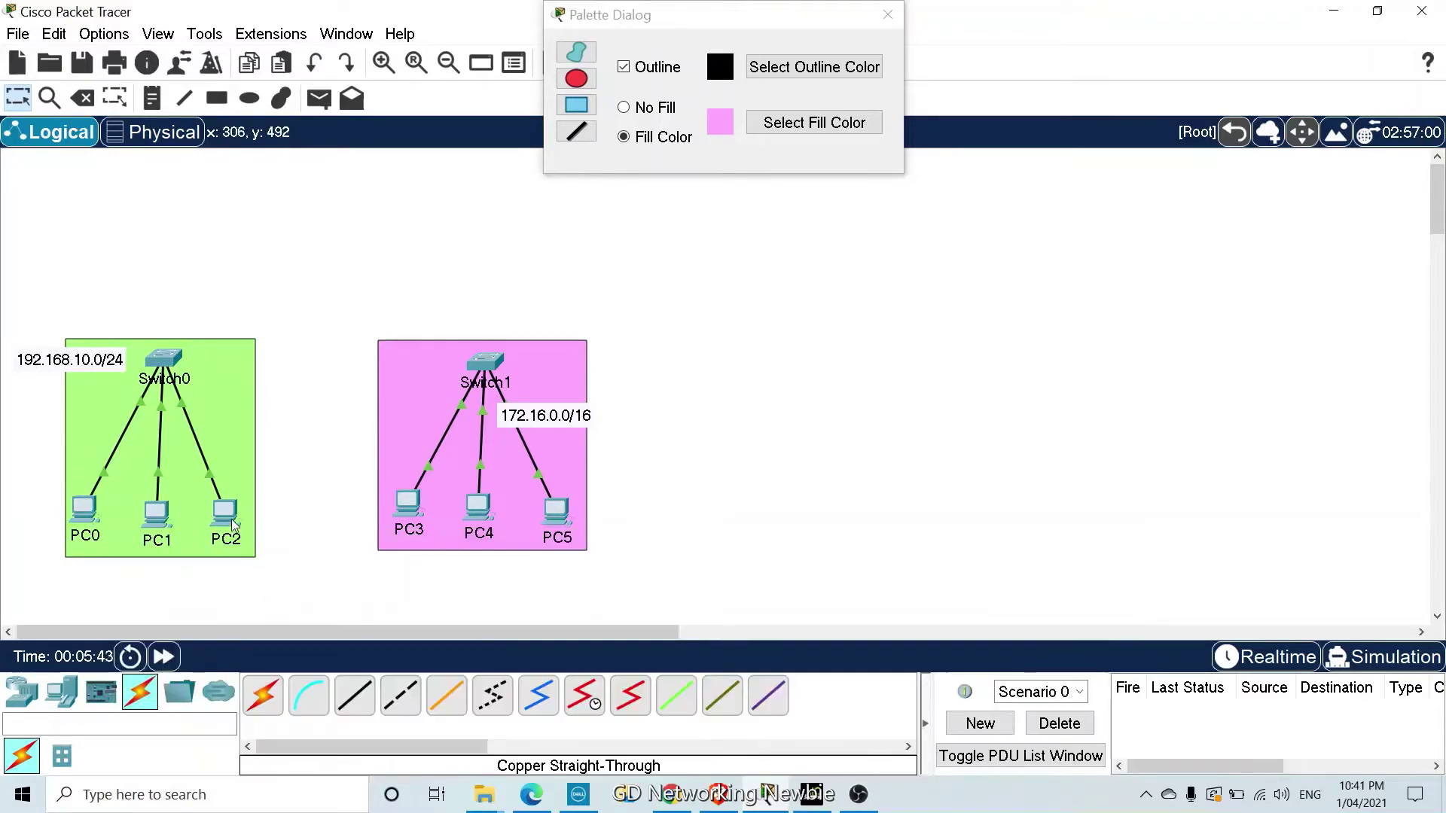
# Dismiss the drawing palette and ping PC2 at 192.168.10.3 from PC0's Command Prompt, closing PC0's window when done
pyautogui.moveTo(234, 525)
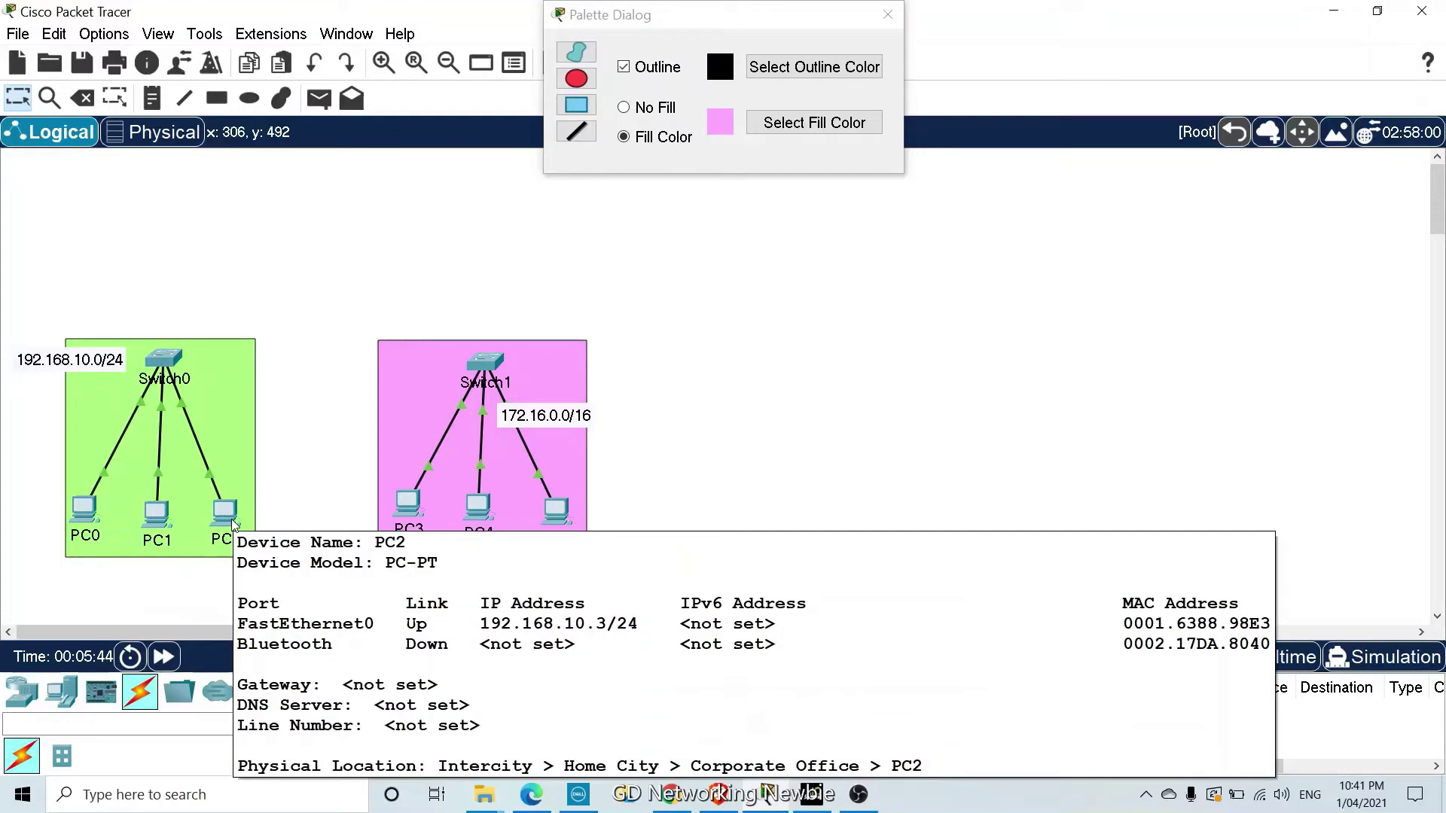
pyautogui.click(85, 516)
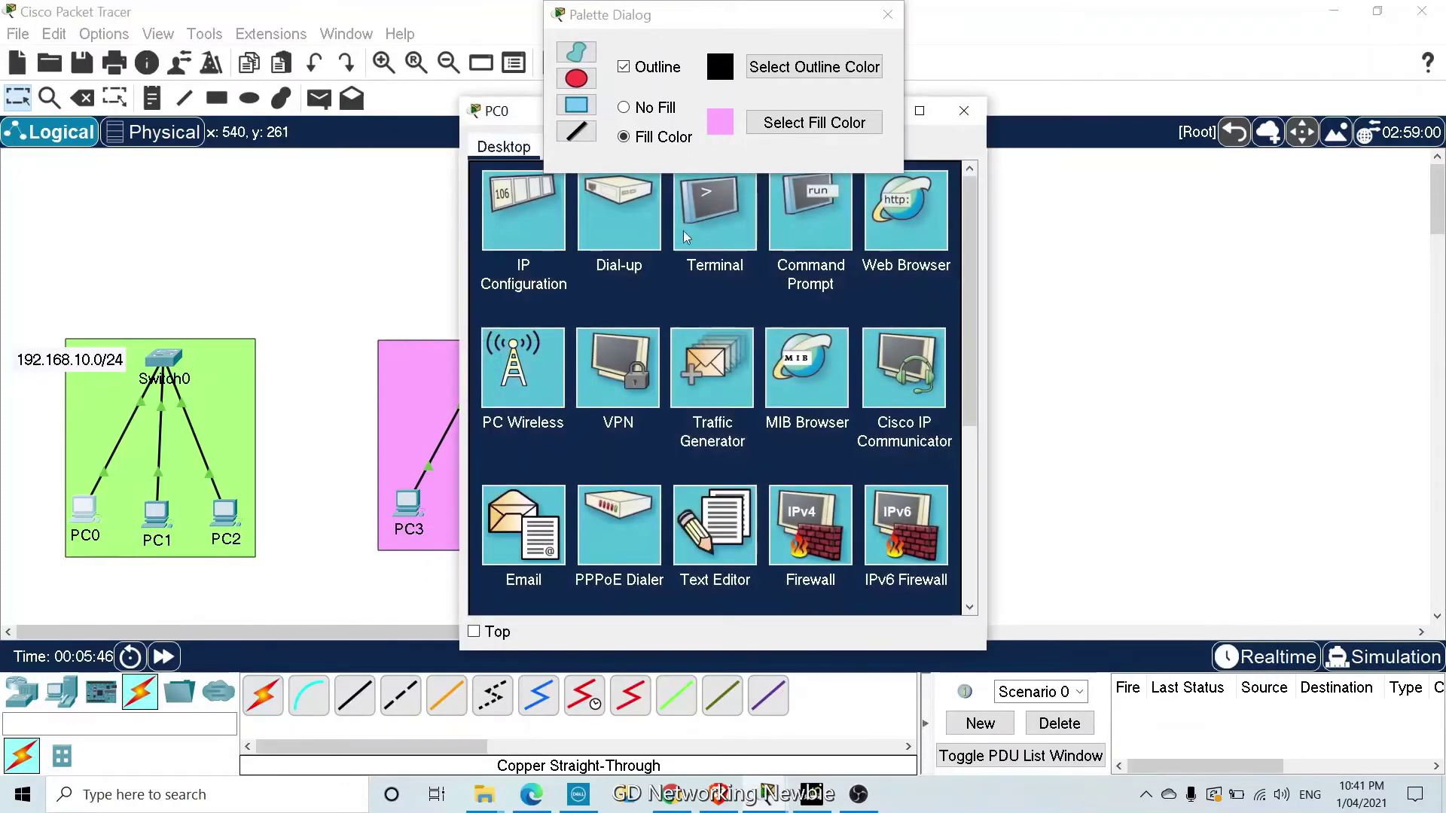
pyautogui.click(888, 14)
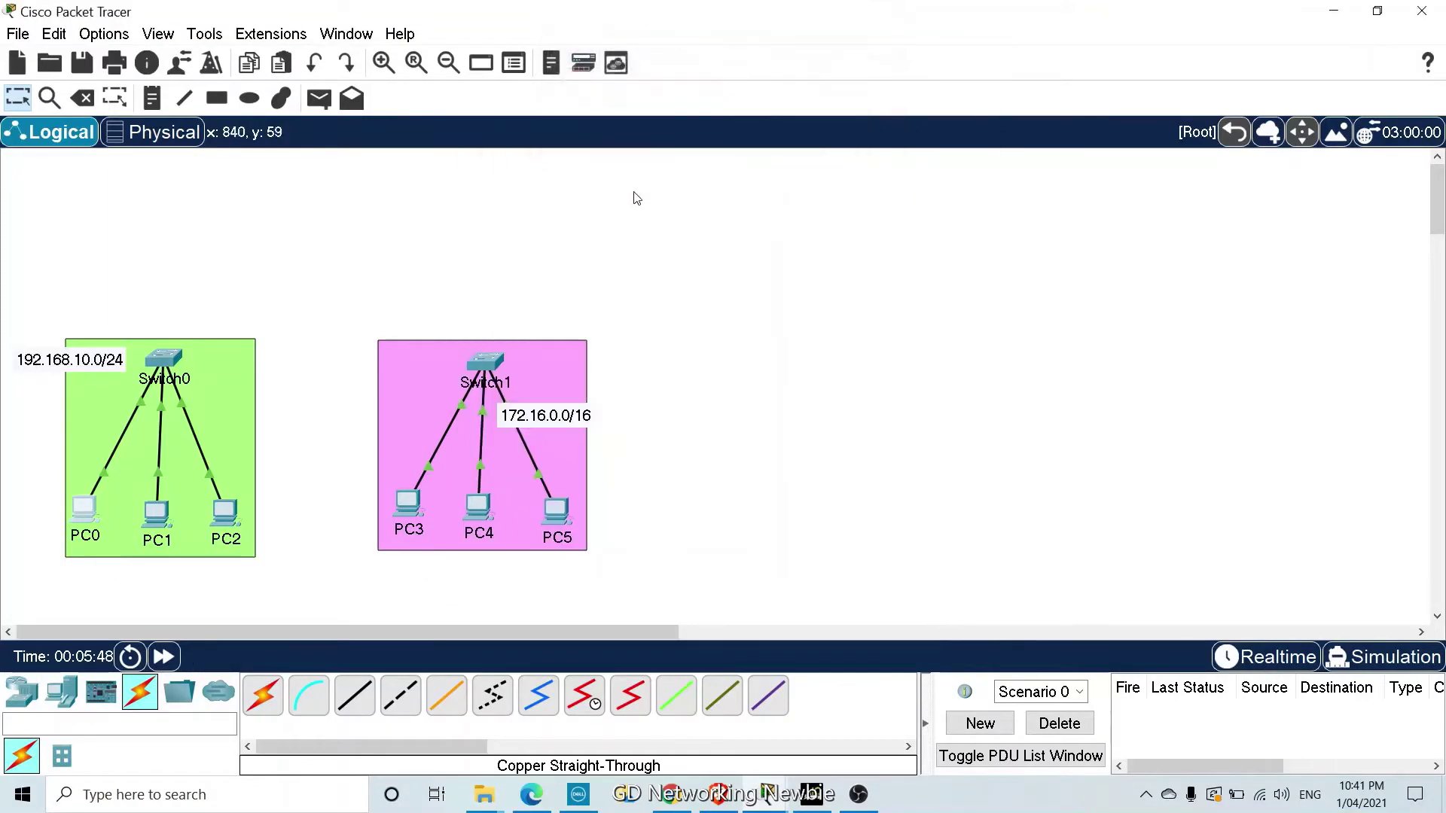
pyautogui.click(90, 517)
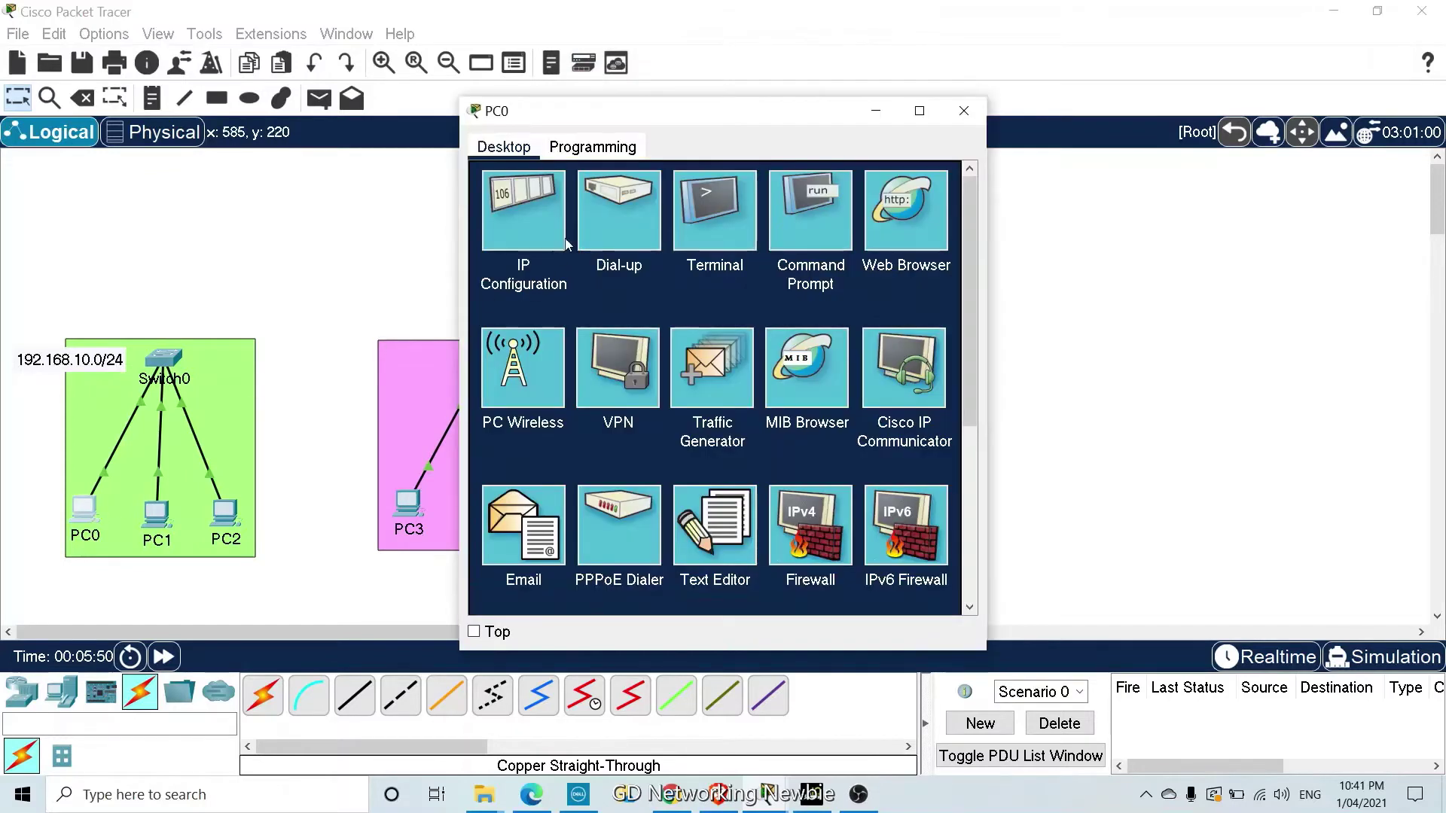
pyautogui.click(796, 233)
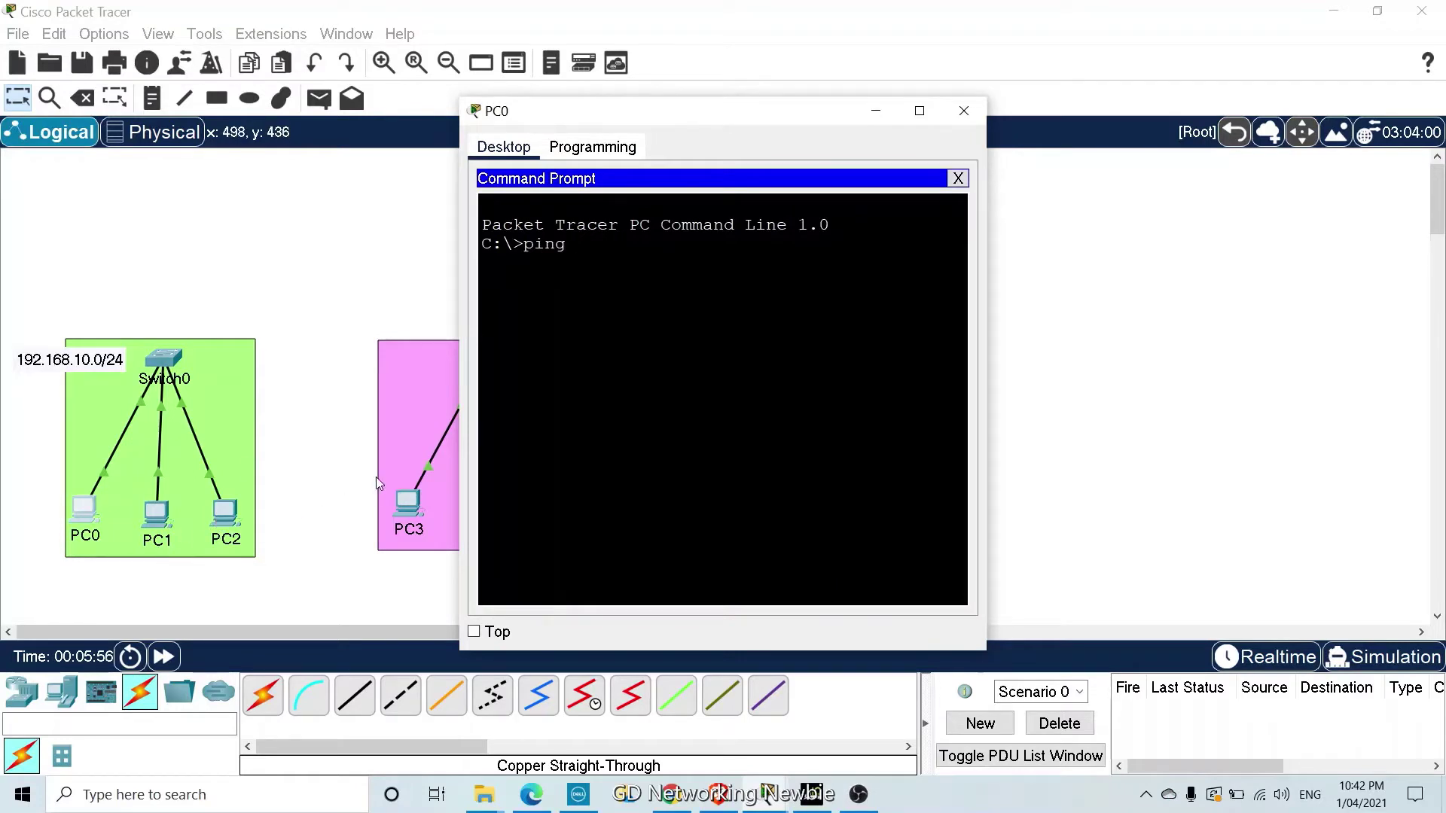
pyautogui.write('192.168.10.3')
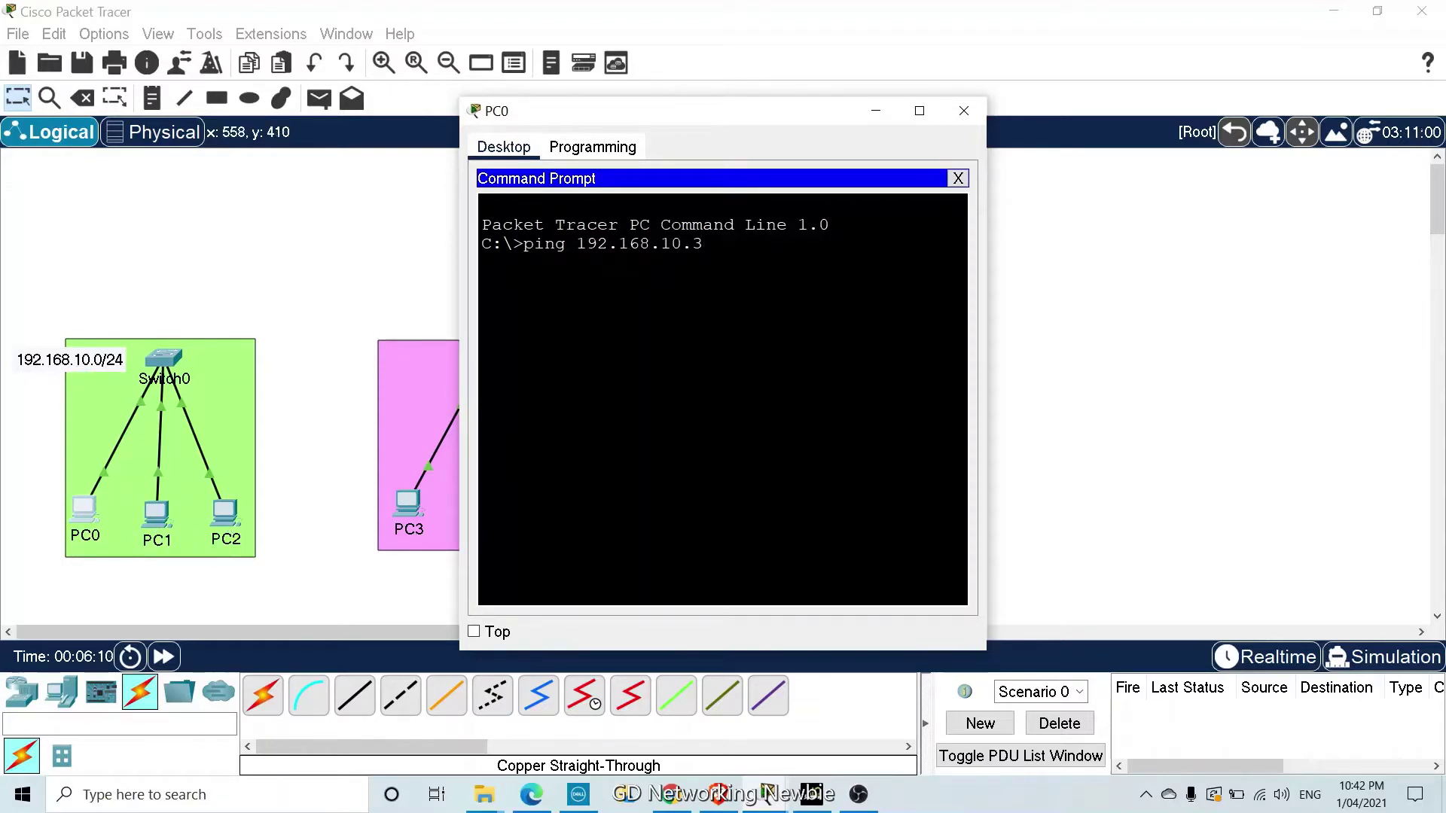
pyautogui.press('Return')
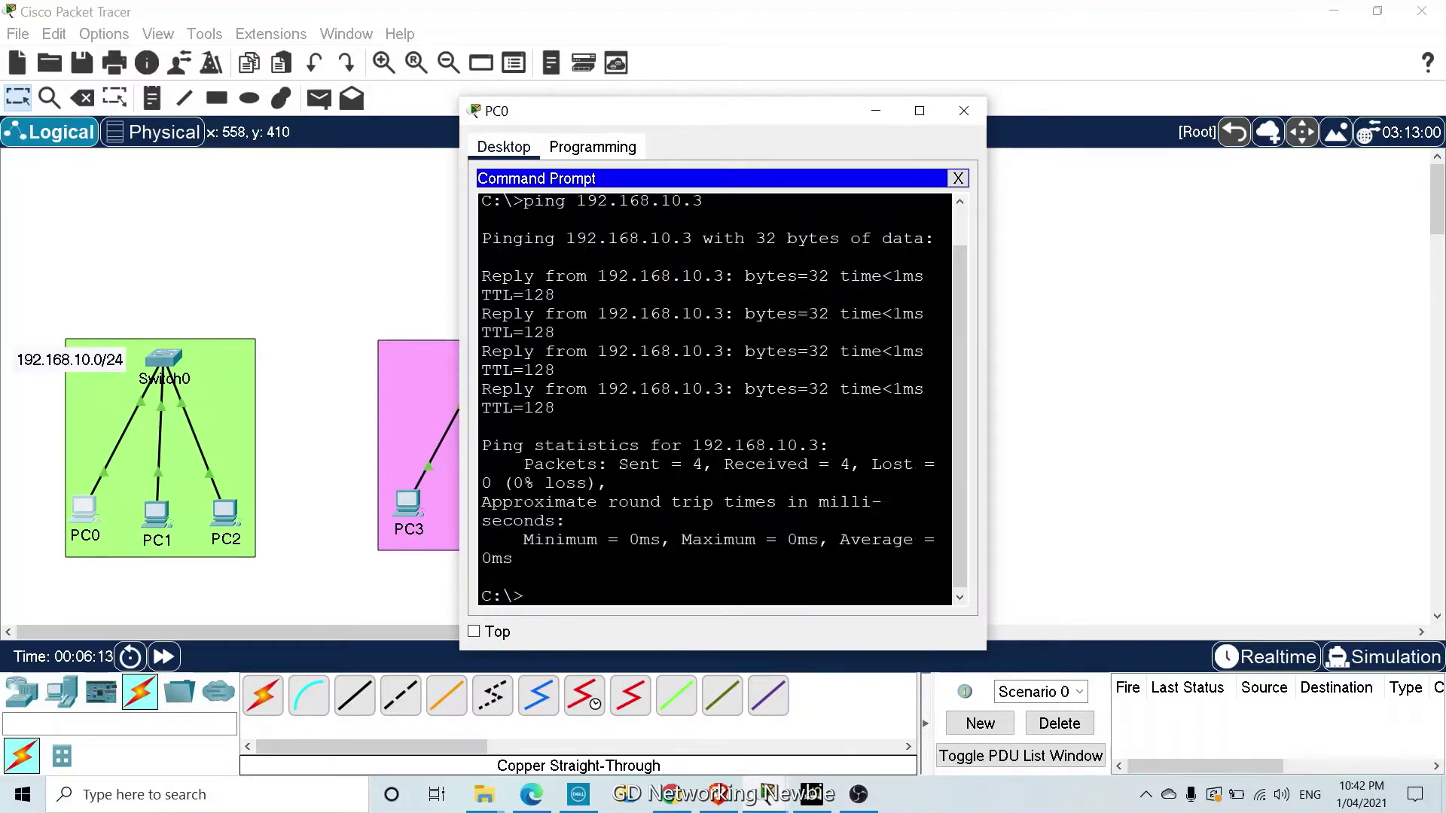
pyautogui.click(965, 110)
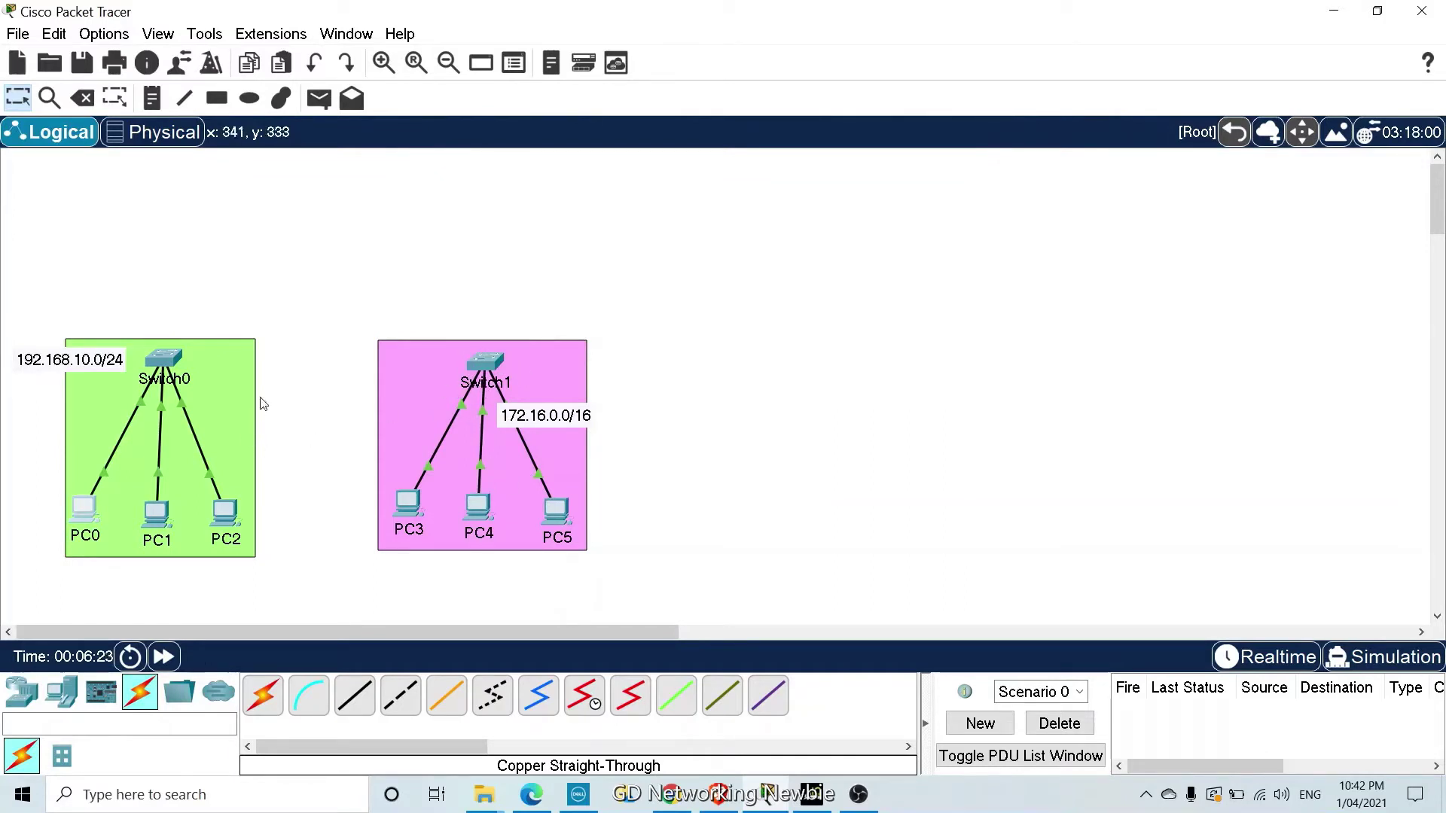
# Switch to Simulation mode and limit the event list filters to ICMP only
pyautogui.click(1370, 660)
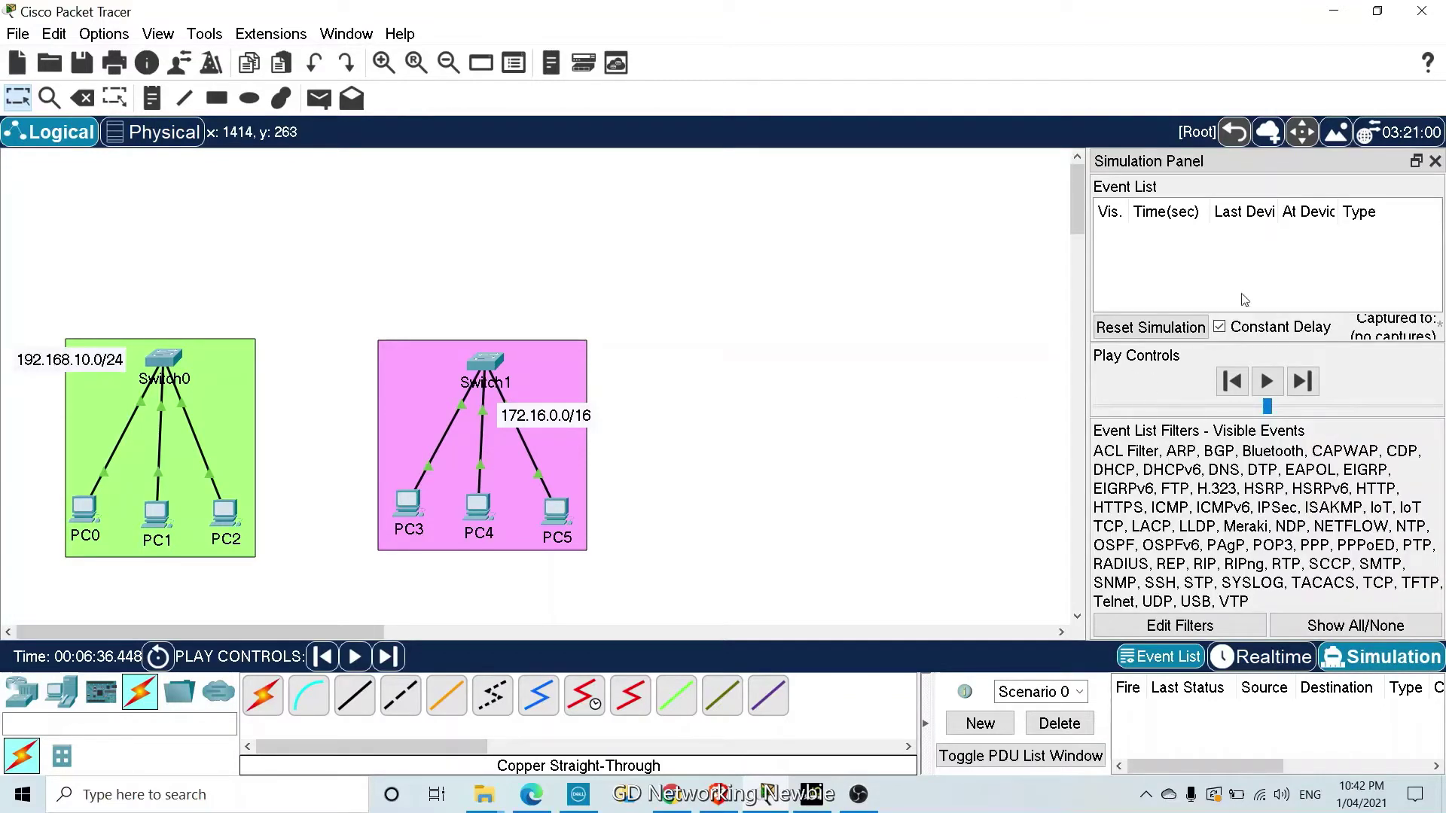
pyautogui.click(1225, 627)
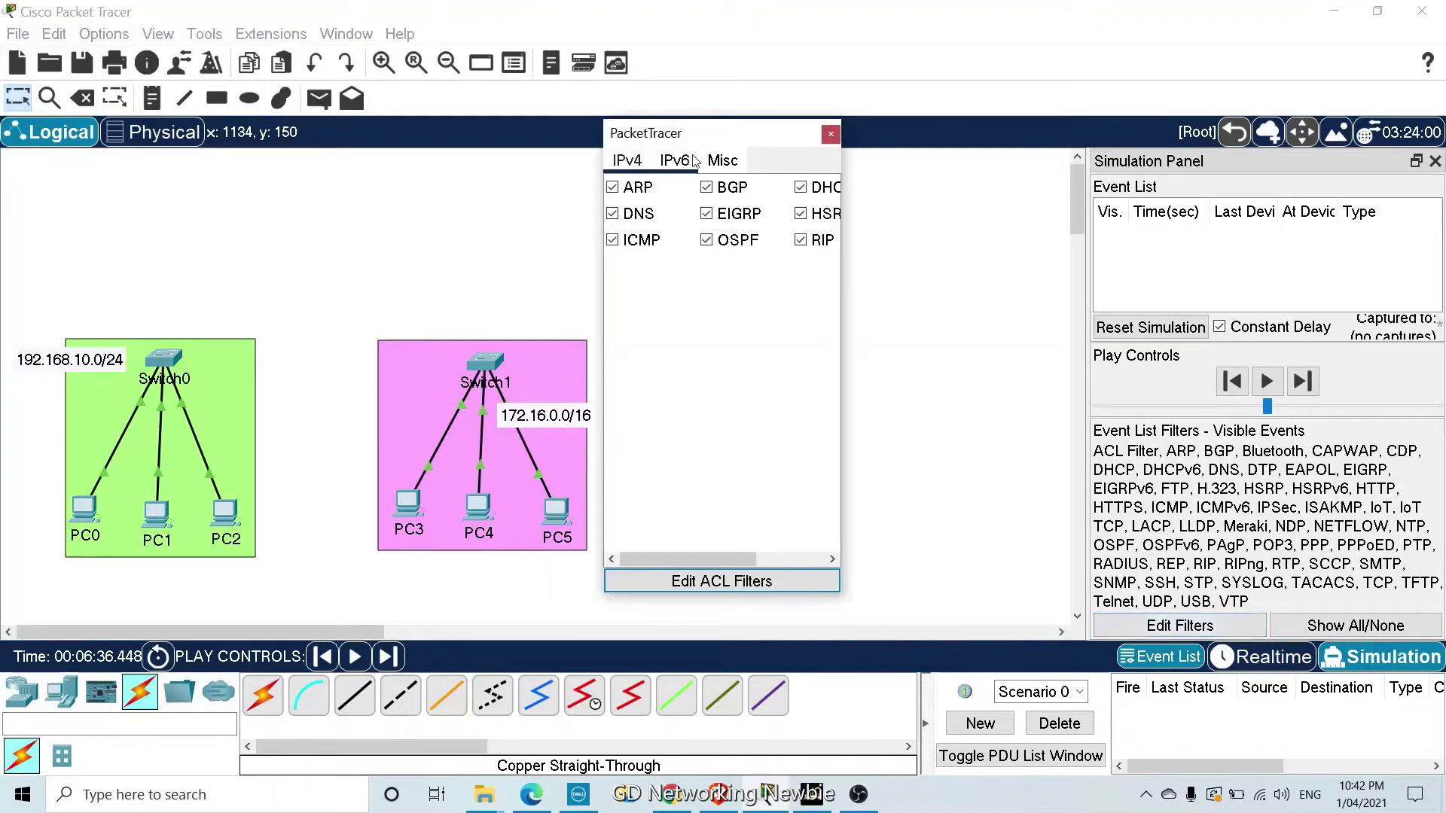
pyautogui.moveTo(703, 143); pyautogui.dragTo(828, 148)
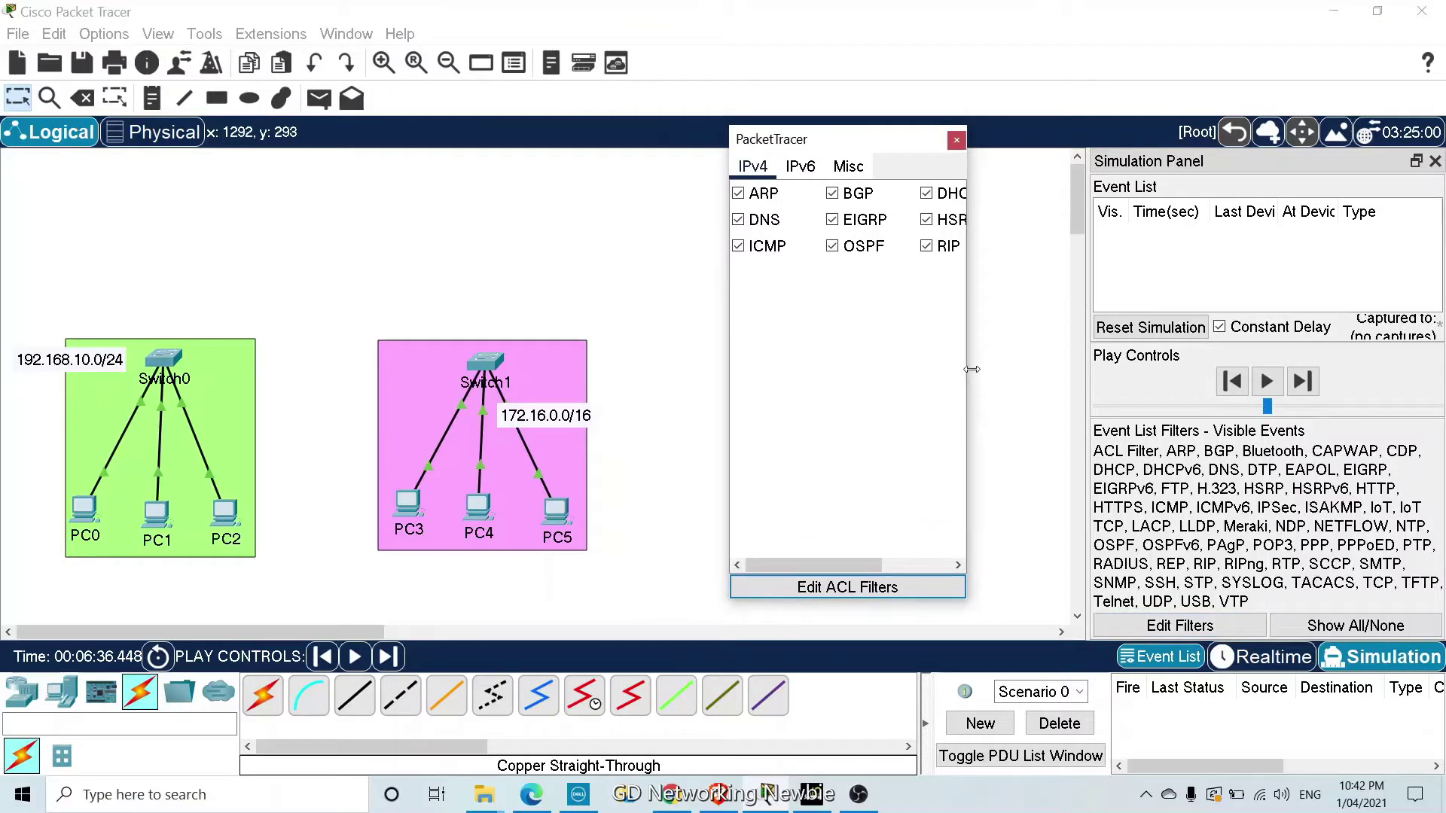
pyautogui.moveTo(968, 368); pyautogui.dragTo(1046, 368)
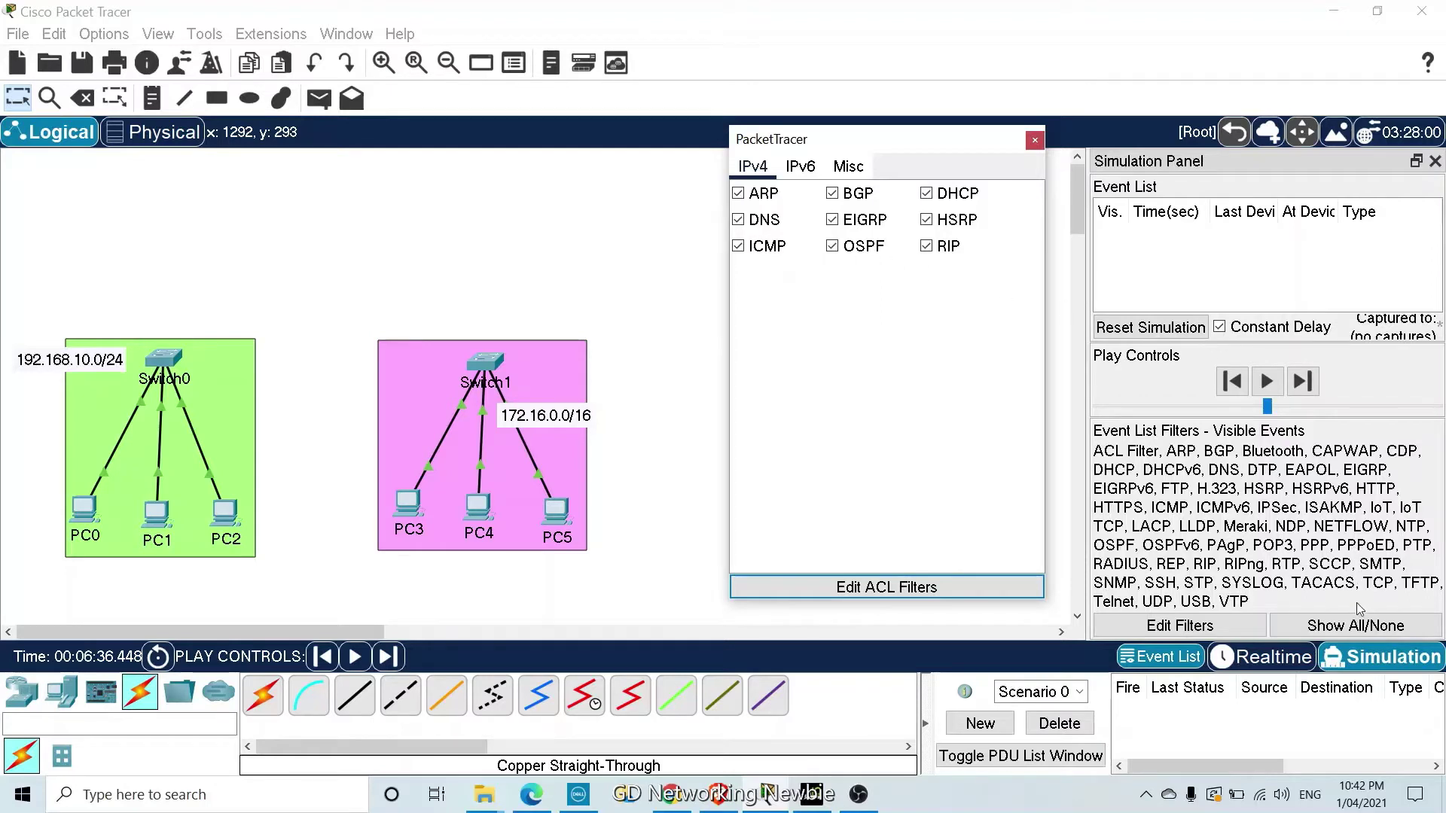
pyautogui.click(1357, 626)
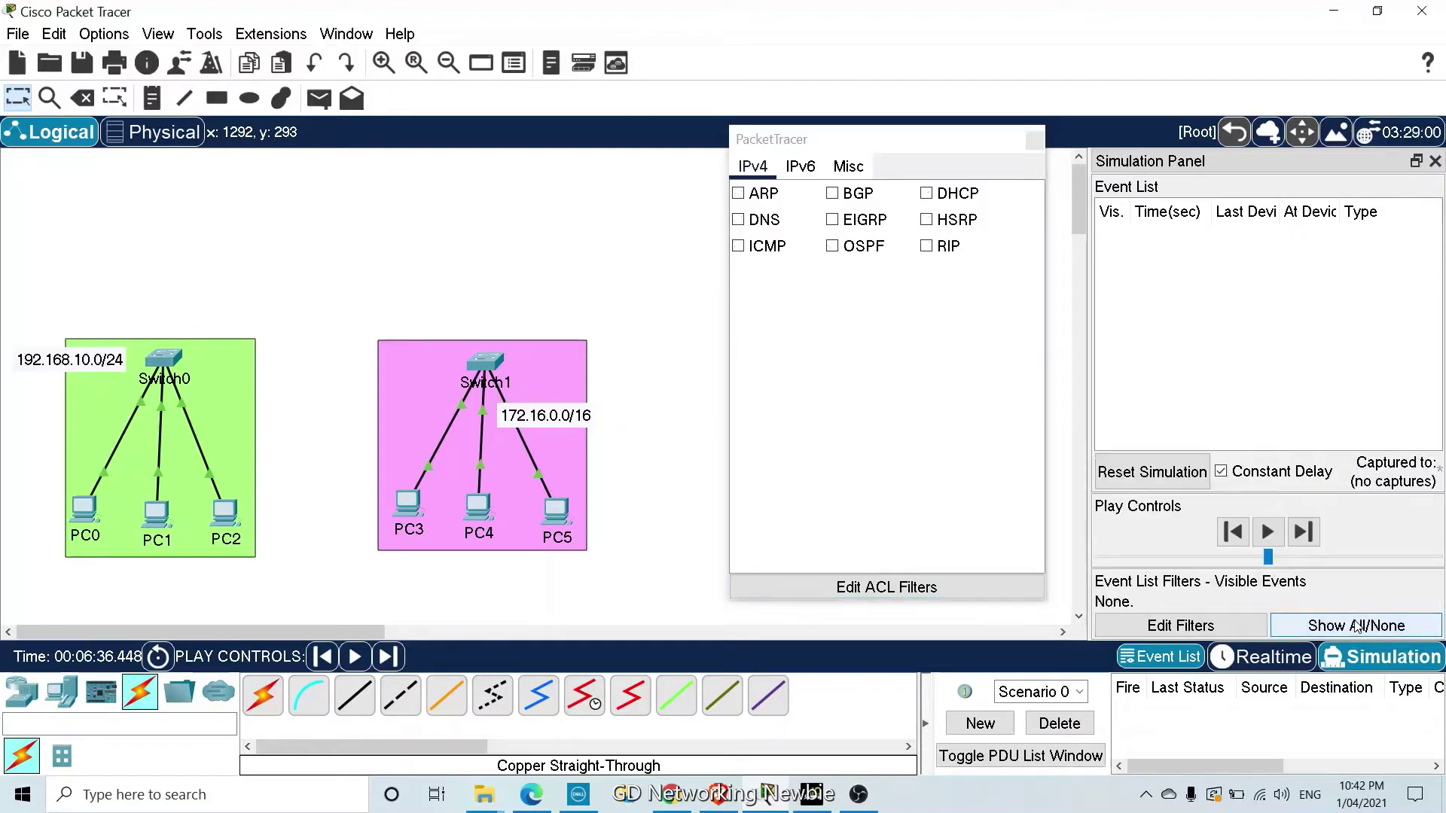
pyautogui.click(1357, 626)
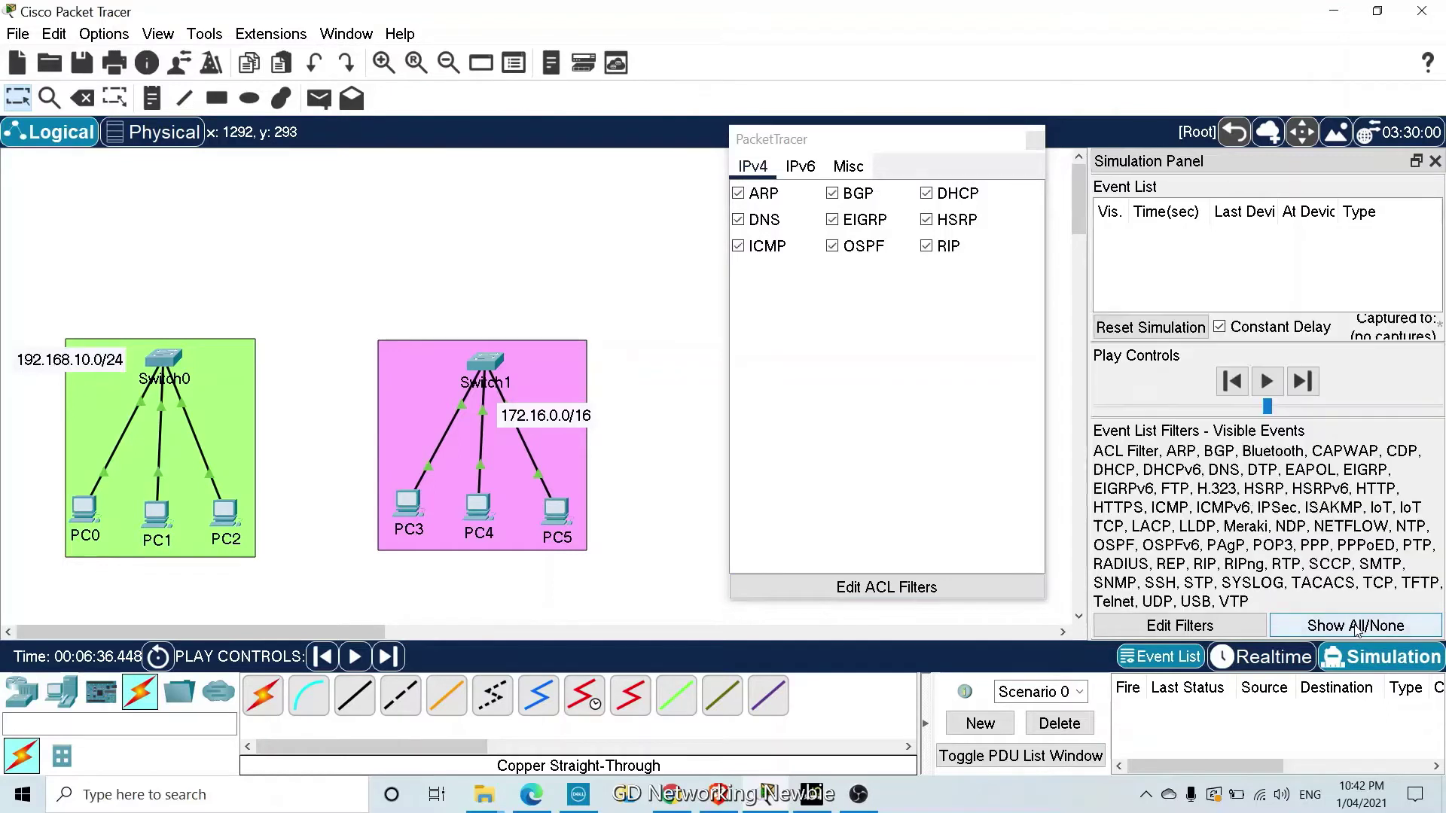
pyautogui.click(1356, 627)
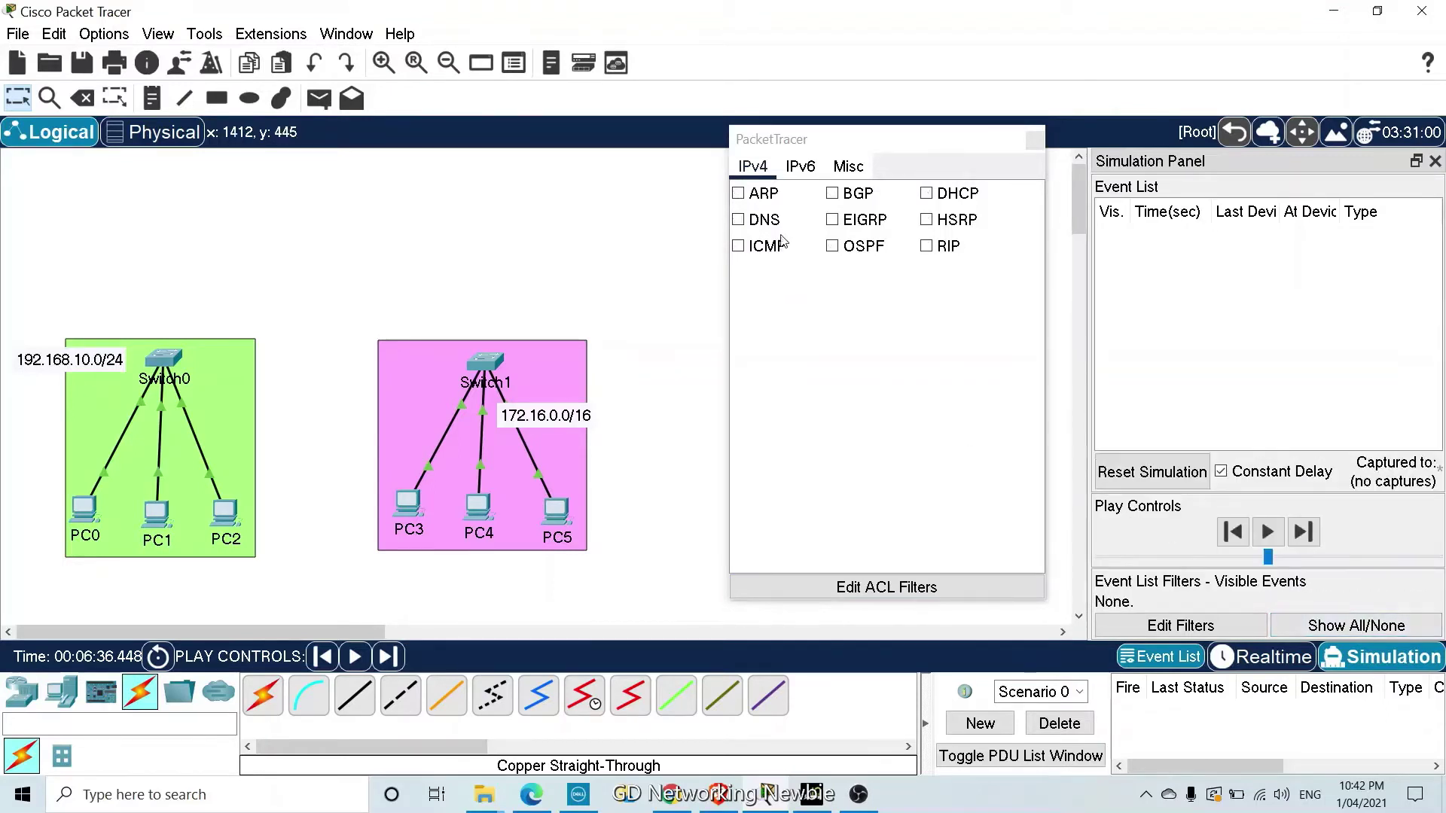
pyautogui.click(743, 256)
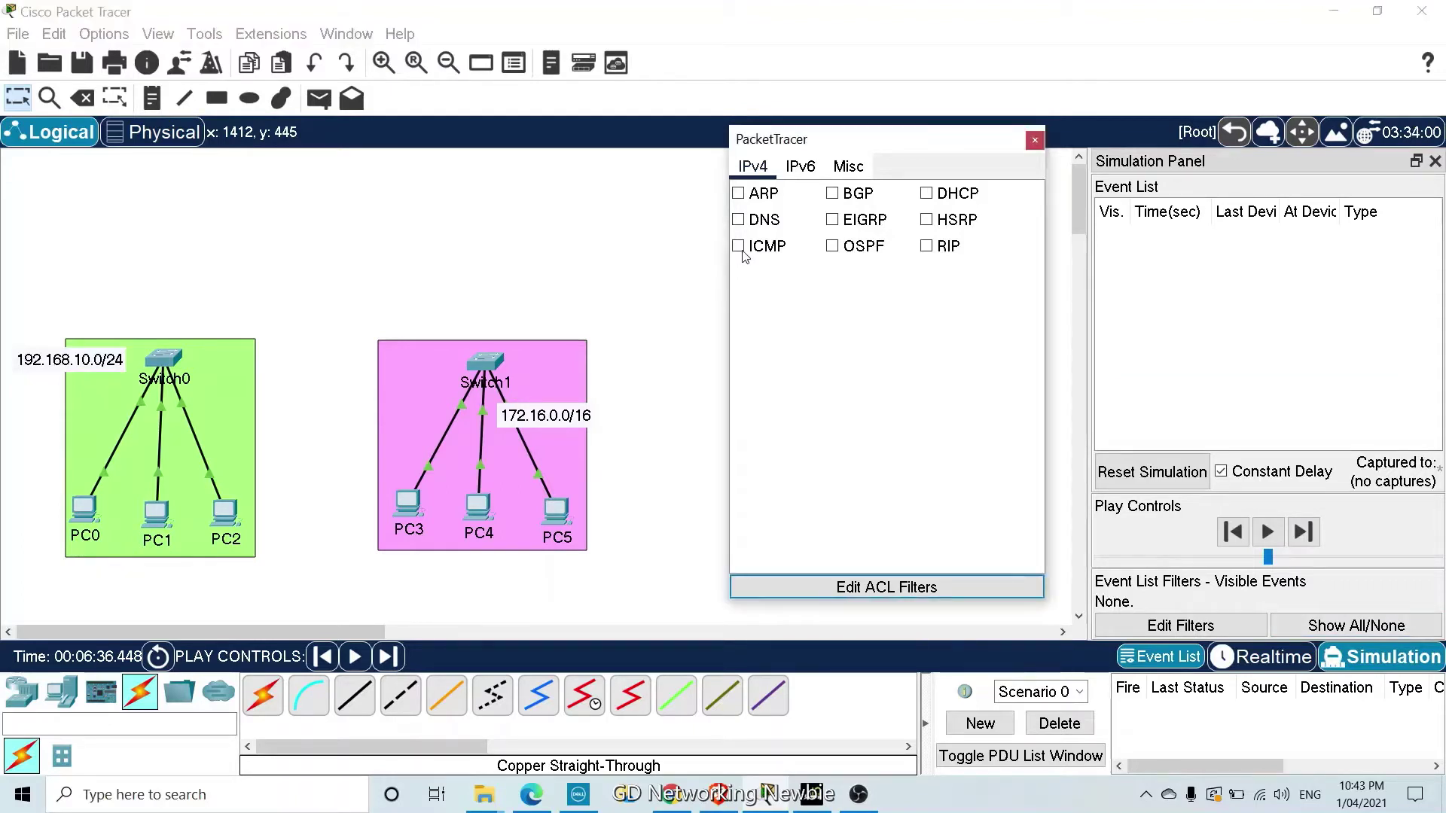
pyautogui.click(1035, 140)
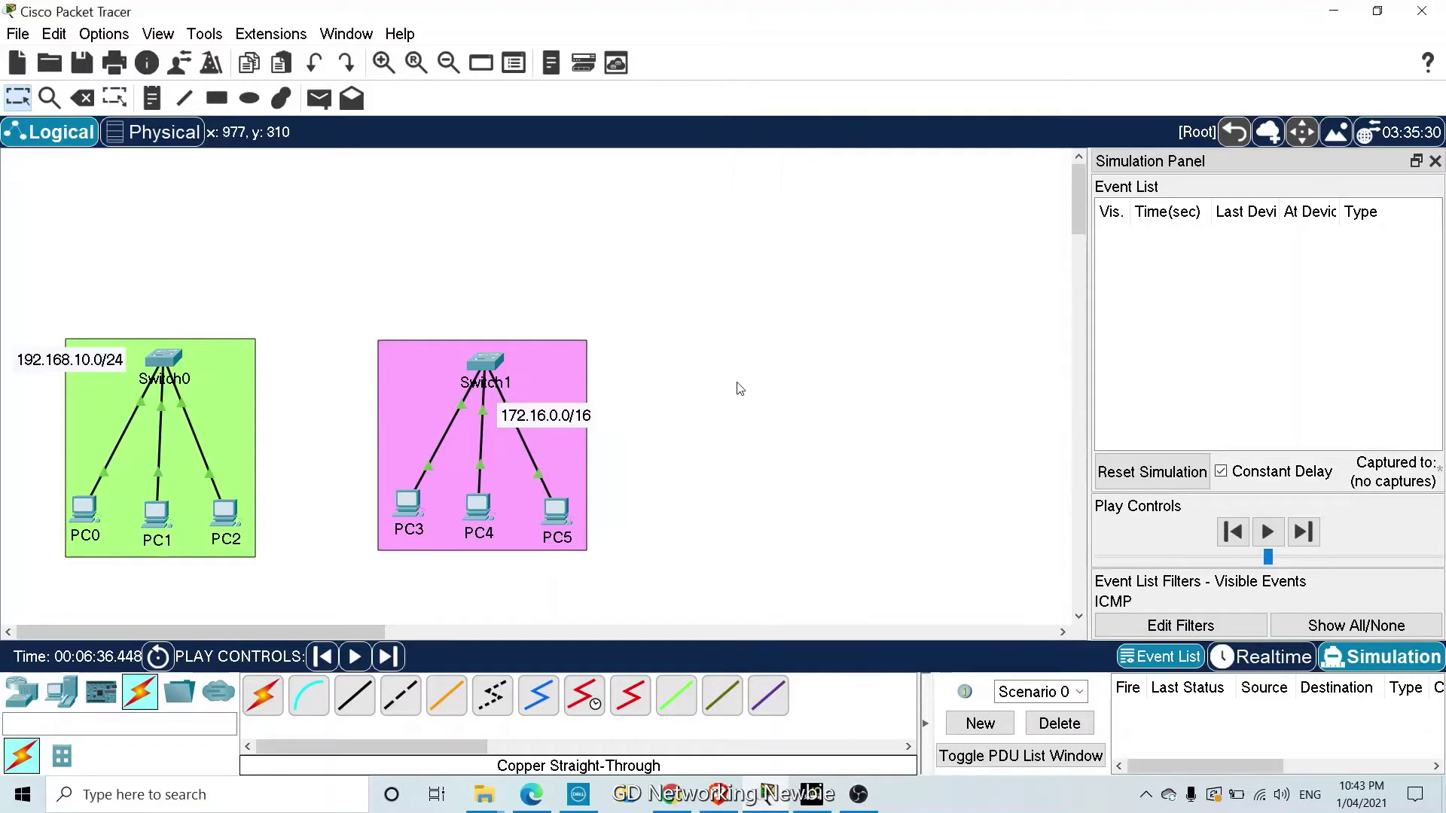
# Add a simple PDU from PC3 to PC5
pyautogui.click(312, 107)
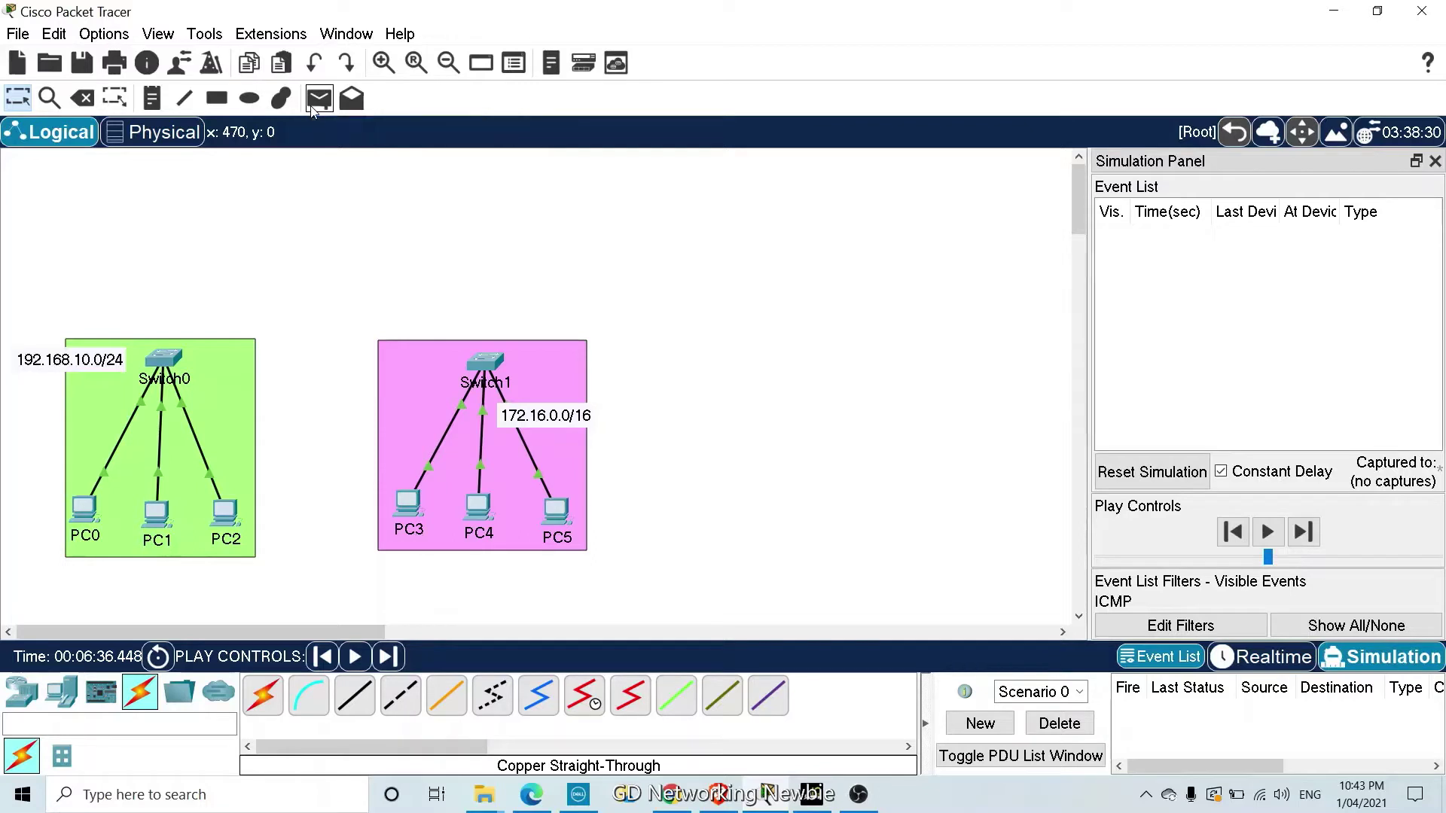
pyautogui.click(406, 504)
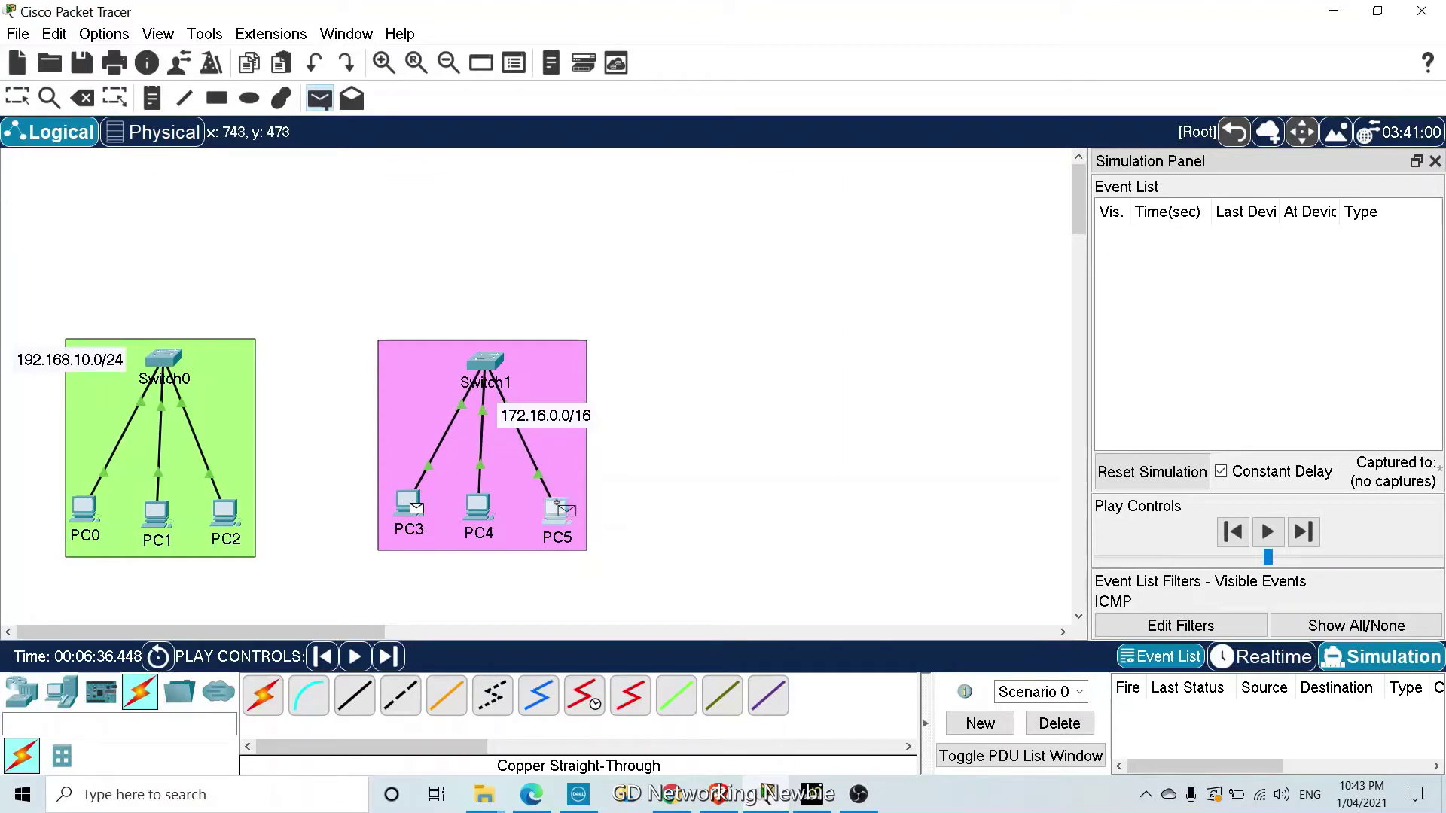
pyautogui.click(557, 503)
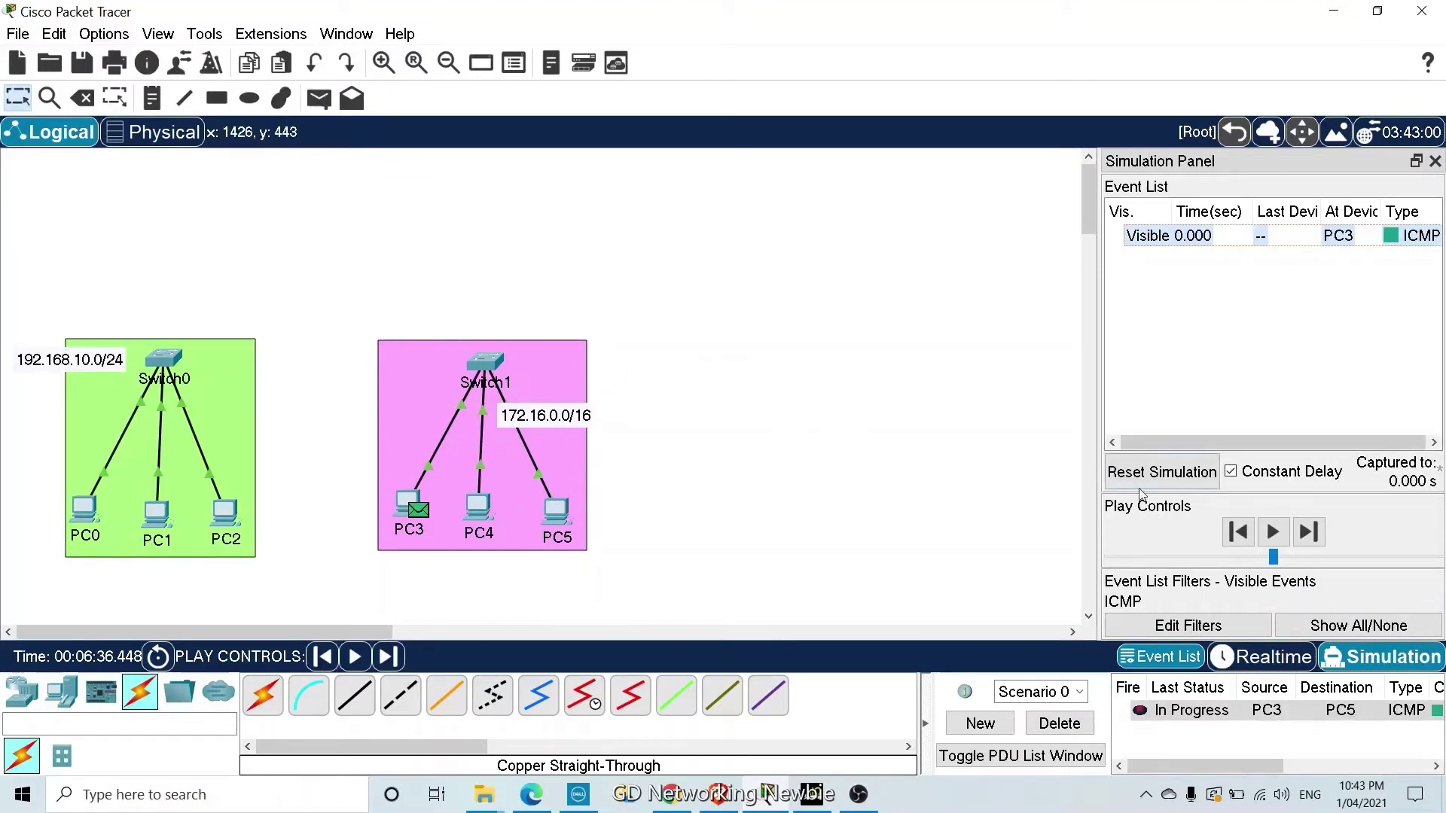
# Step the simulation forward through the PDU's trip from PC3 to PC5 and back, then delete Scenario 0's PDU
pyautogui.click(1310, 534)
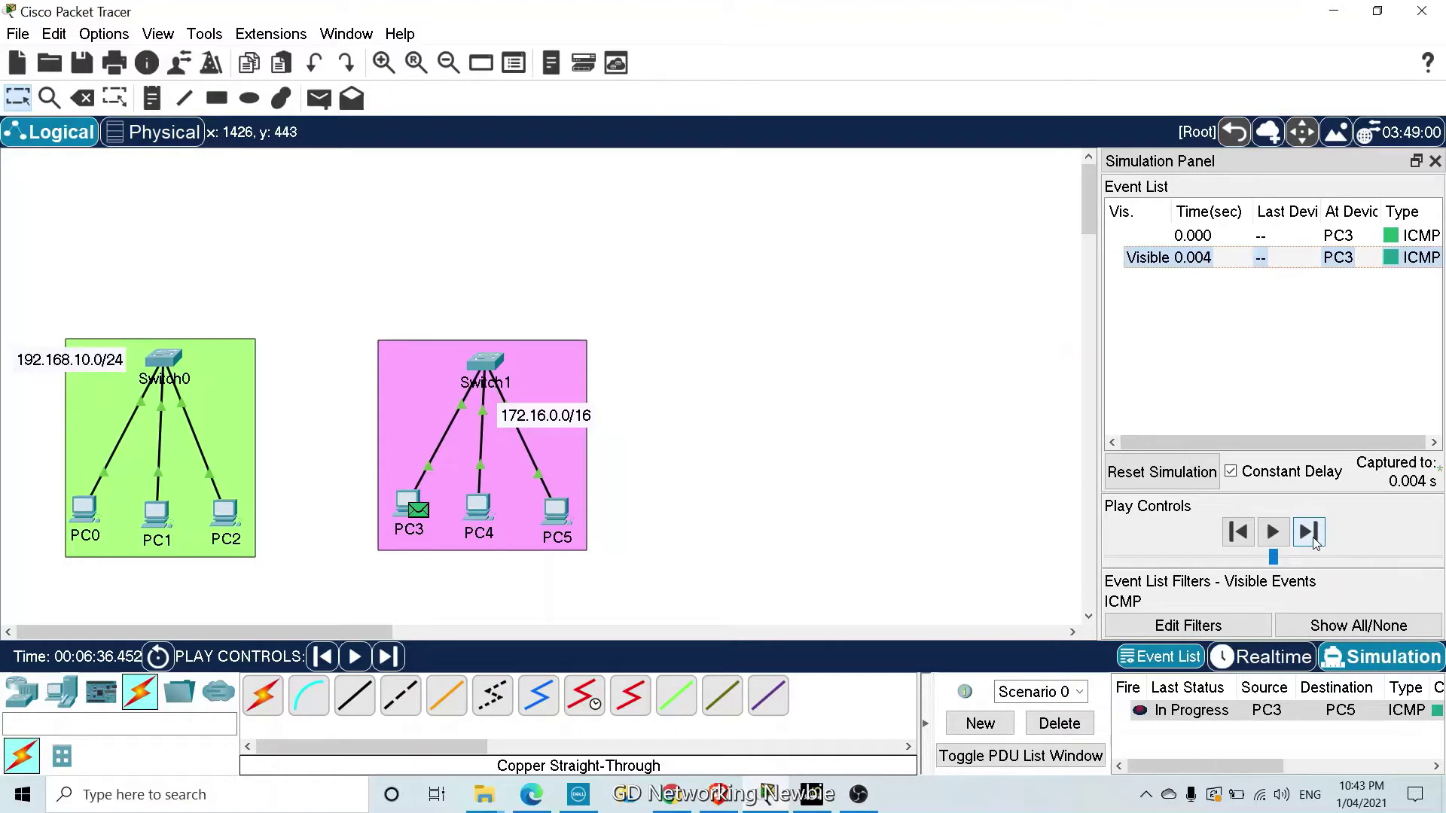
pyautogui.click(1311, 533)
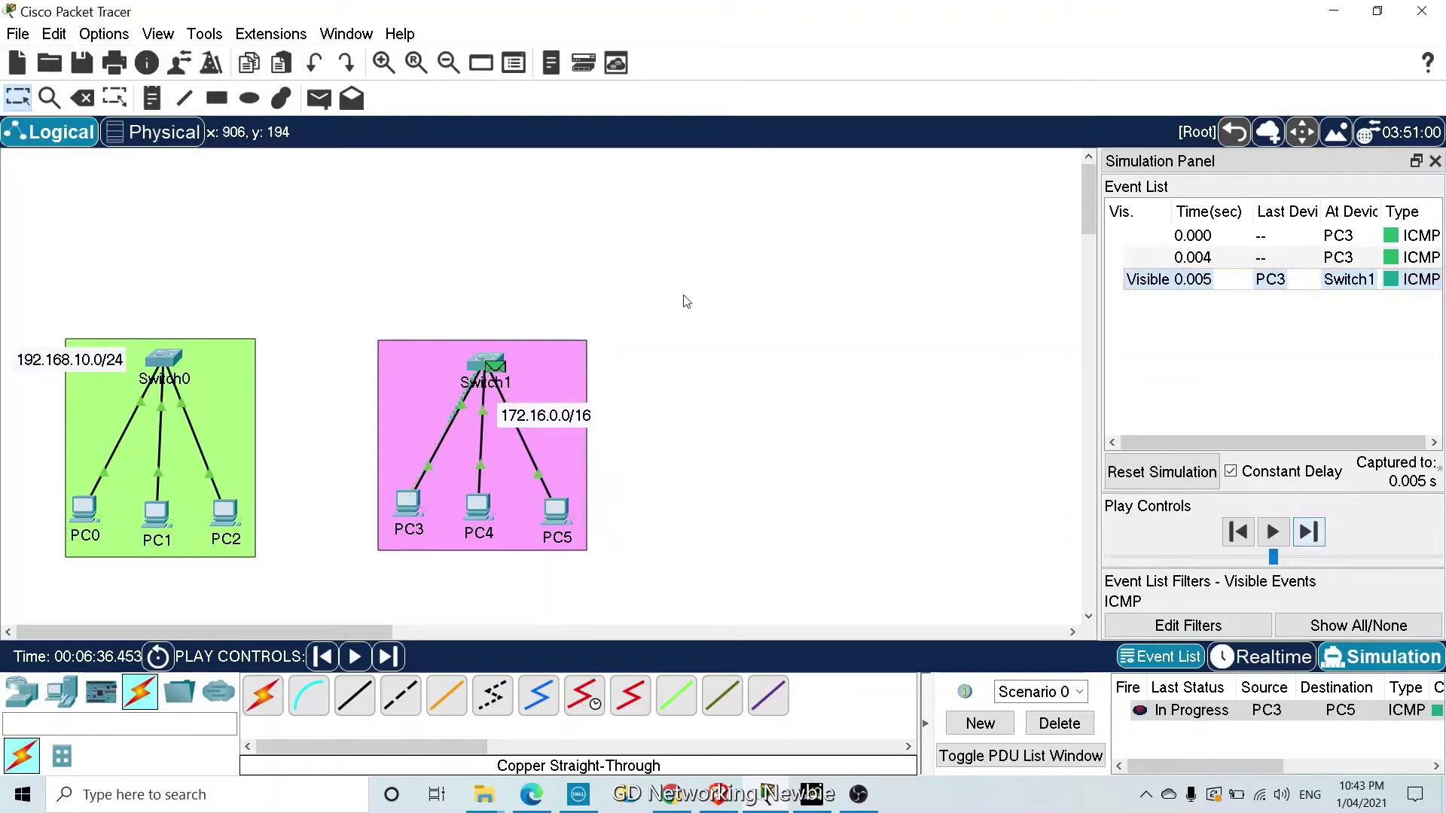
pyautogui.moveTo(503, 371)
pyautogui.click(1309, 531)
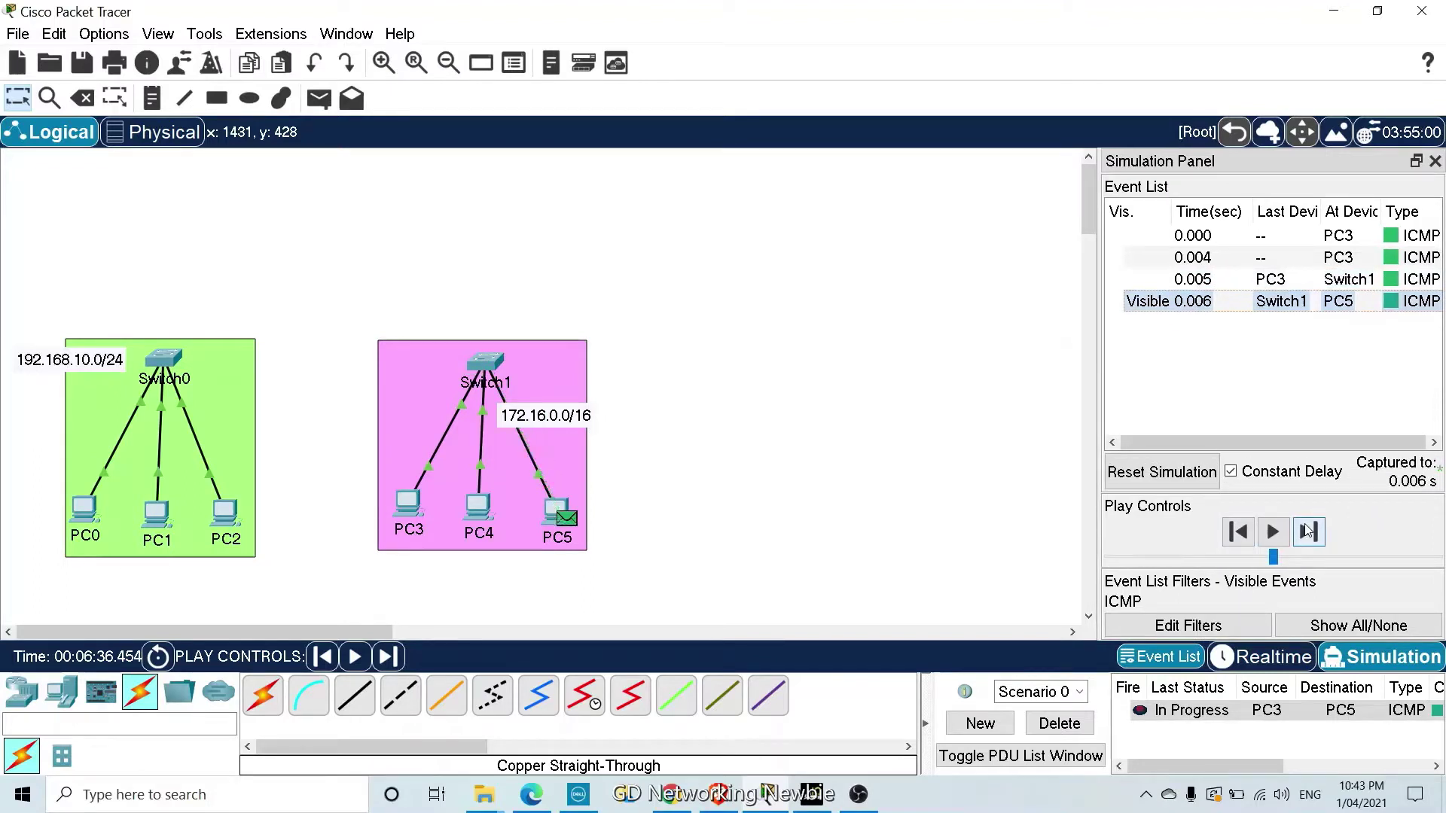
pyautogui.click(1308, 532)
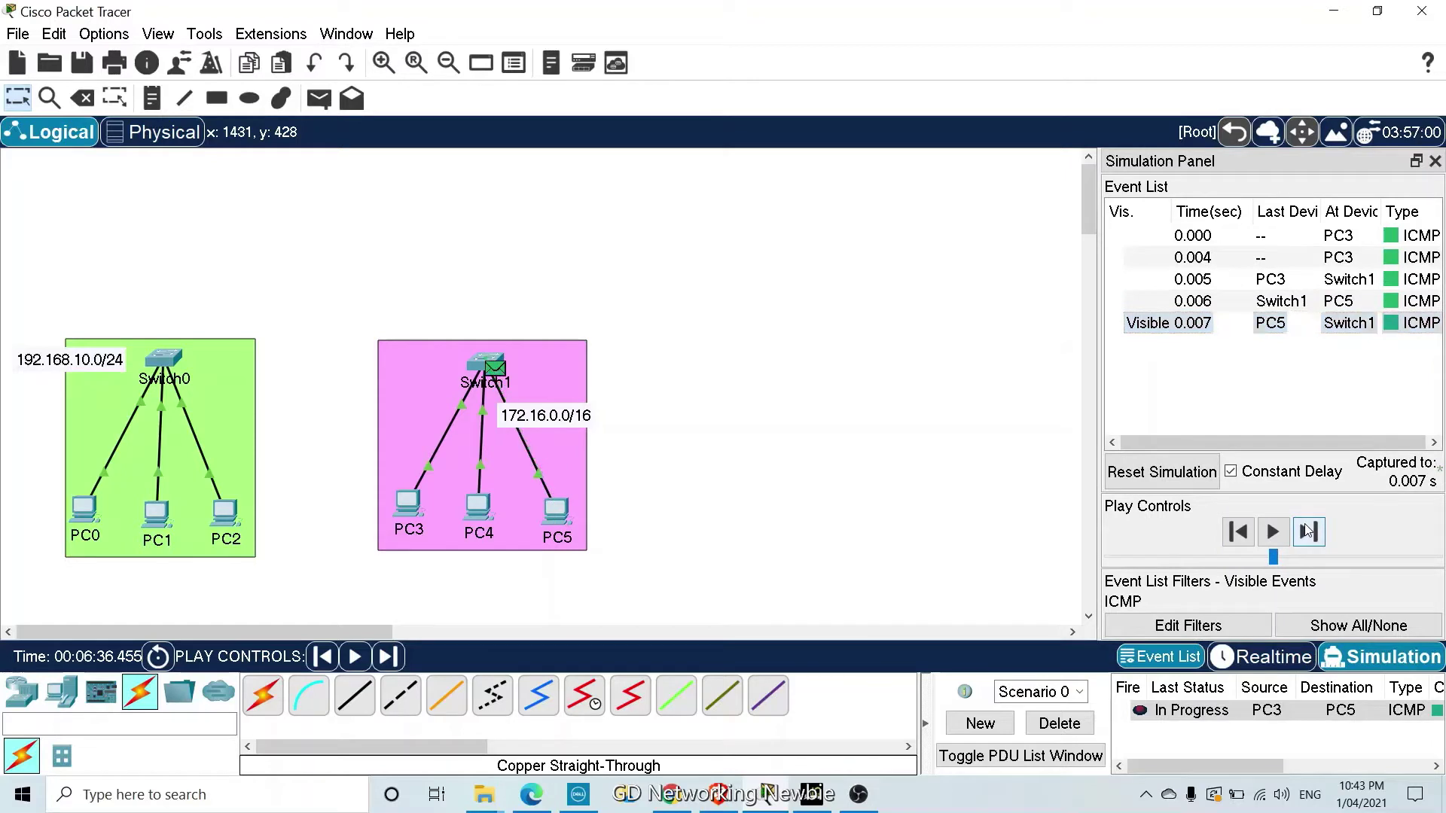
pyautogui.click(1308, 532)
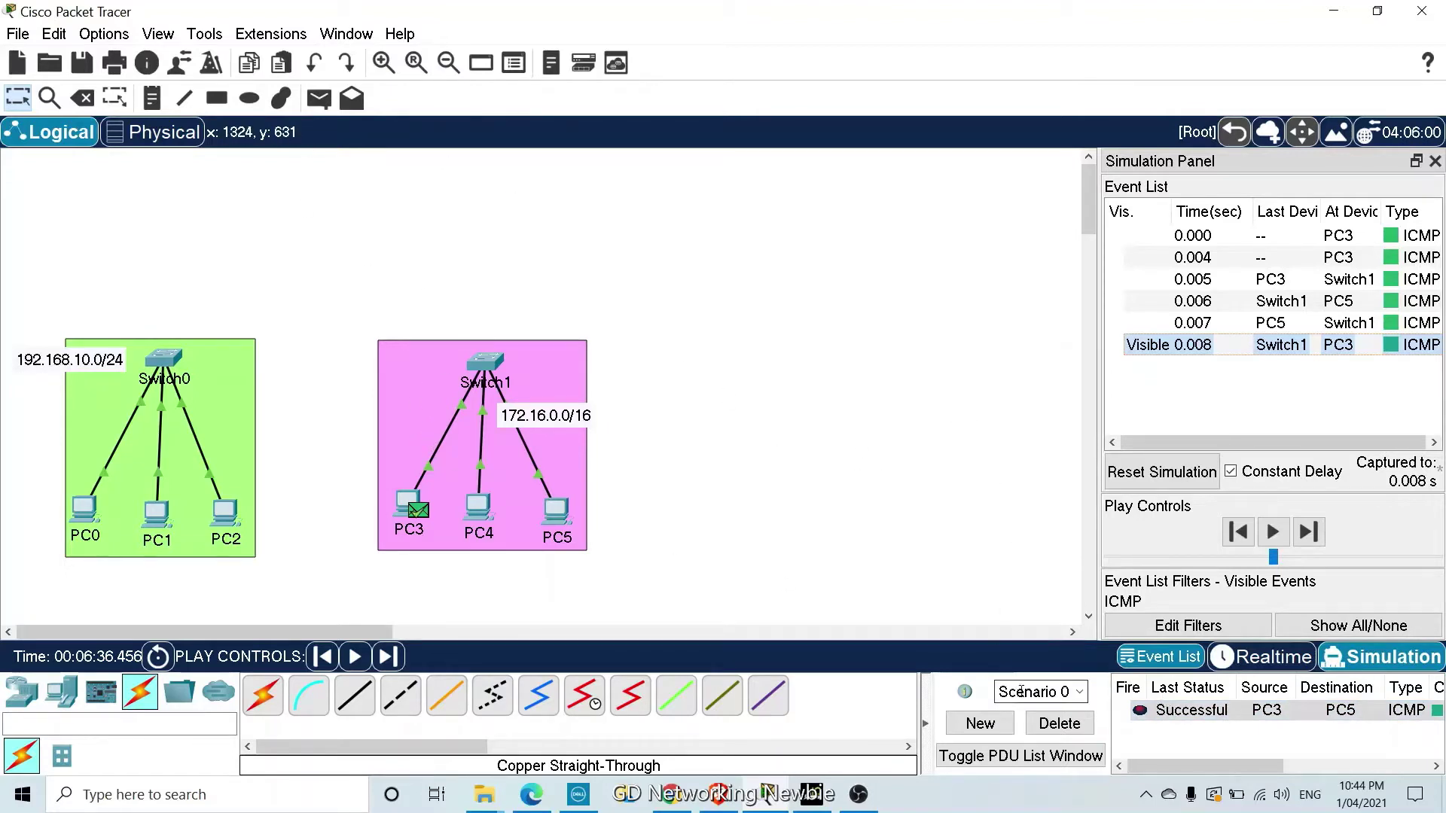
pyautogui.click(1060, 723)
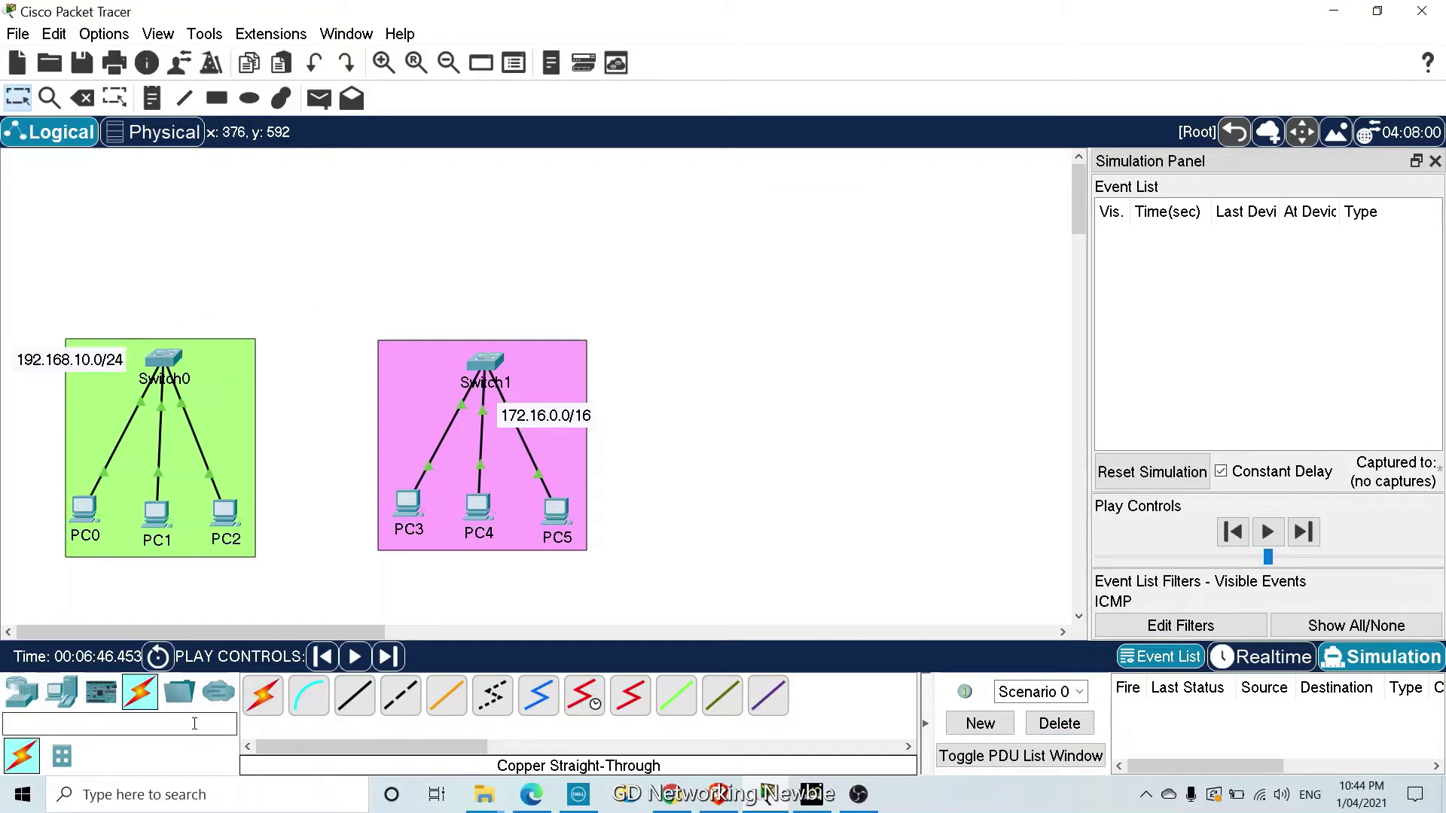
# Place two ISR4331 routers, one above Switch0 and one above Switch1
pyautogui.click(36, 696)
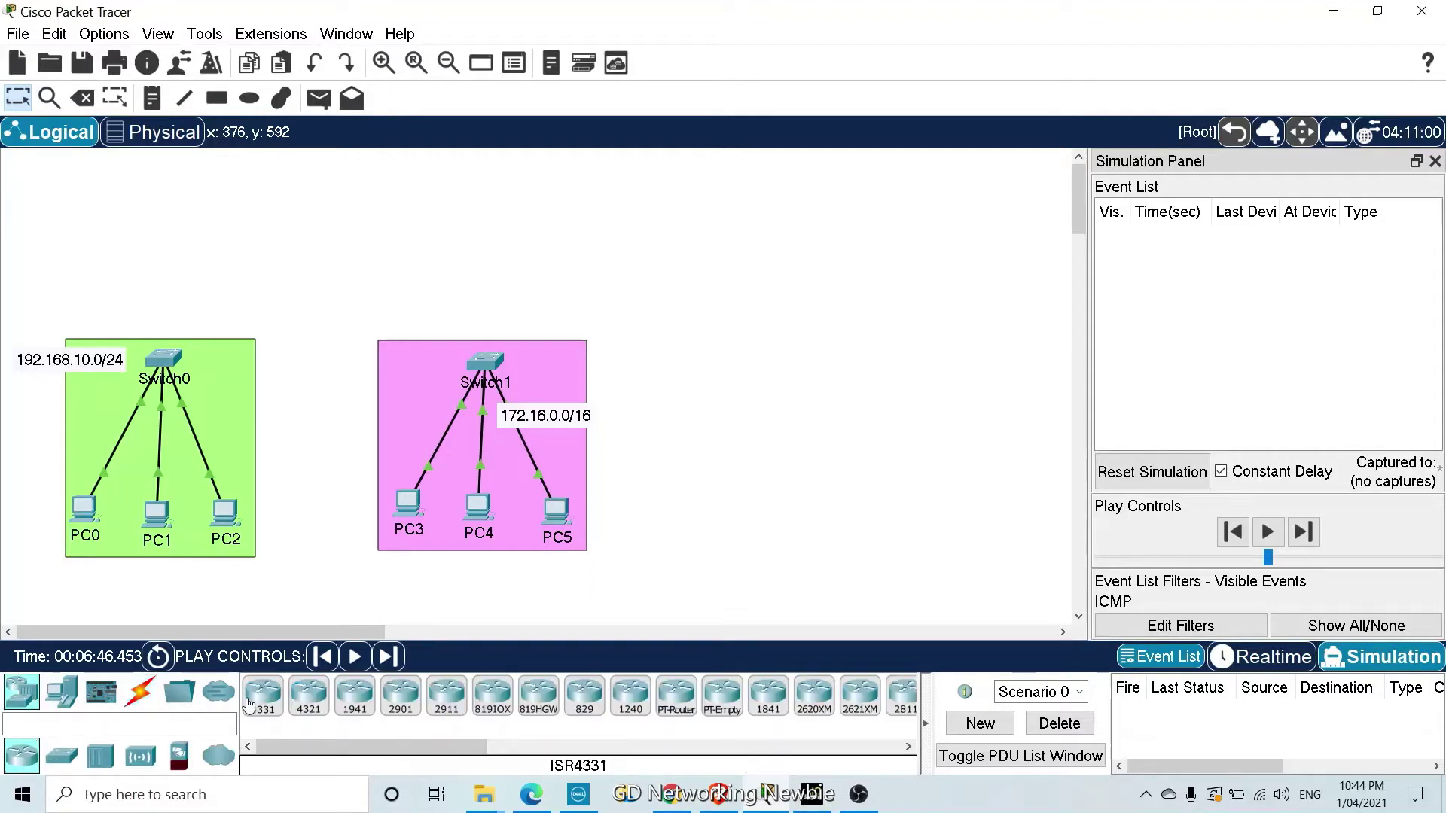
pyautogui.moveTo(262, 696); pyautogui.dragTo(178, 233)
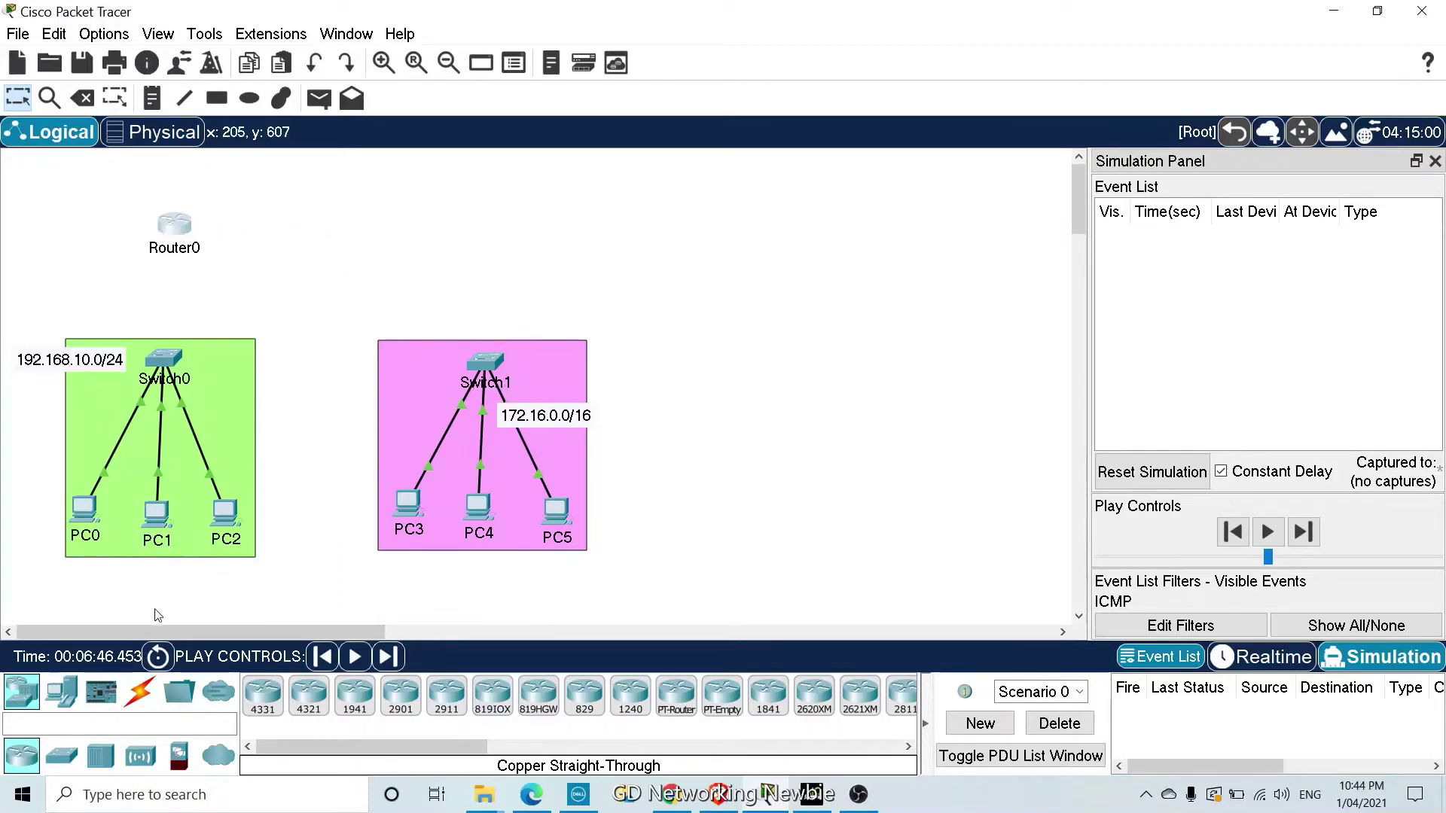
pyautogui.click(260, 696)
pyautogui.click(489, 245)
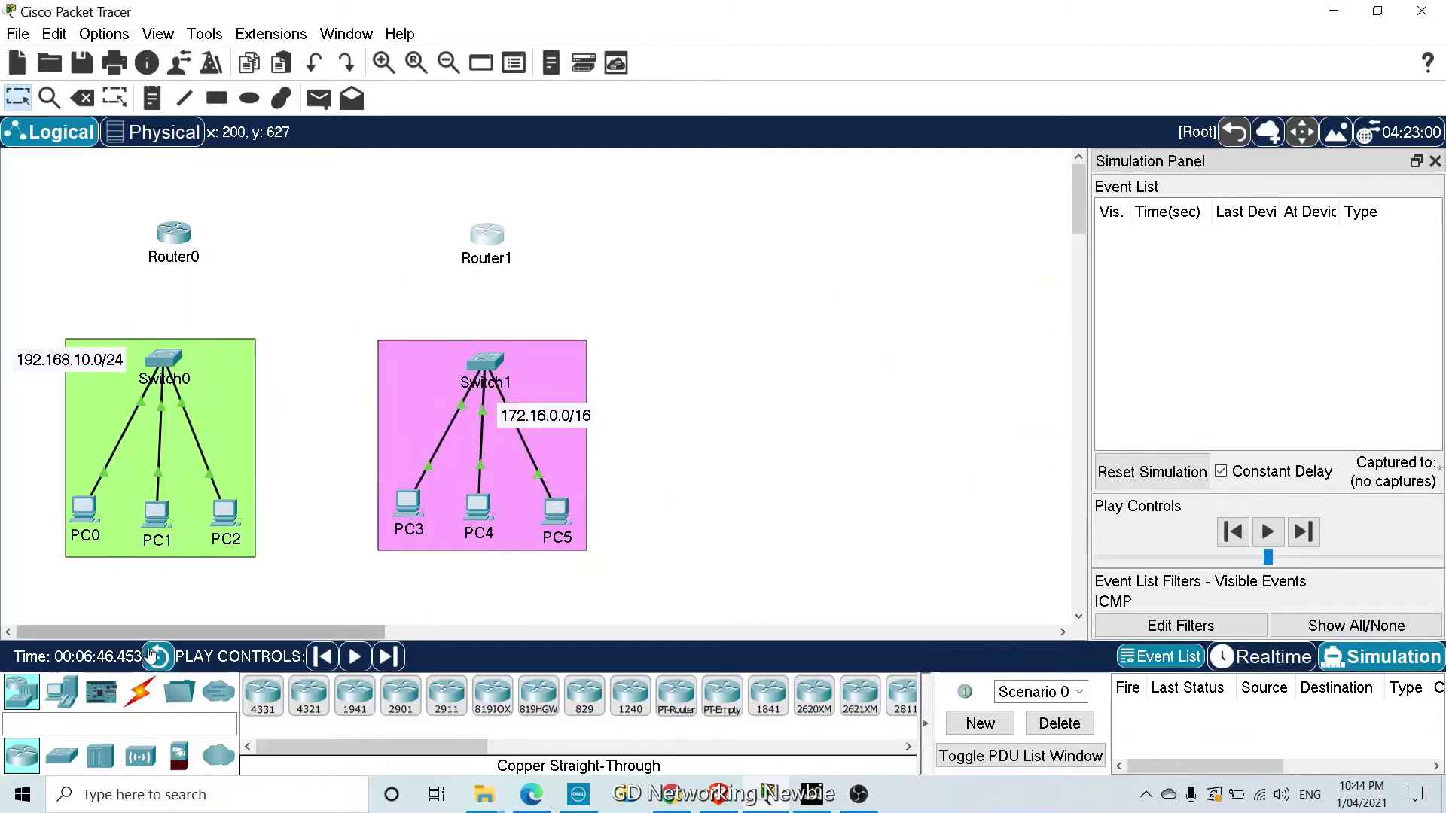
# Connect Switch0's GigabitEthernet0/1 to Router0's GigabitEthernet0/0/1 with a copper straight-through cable and align Router0 above the switch
pyautogui.click(139, 693)
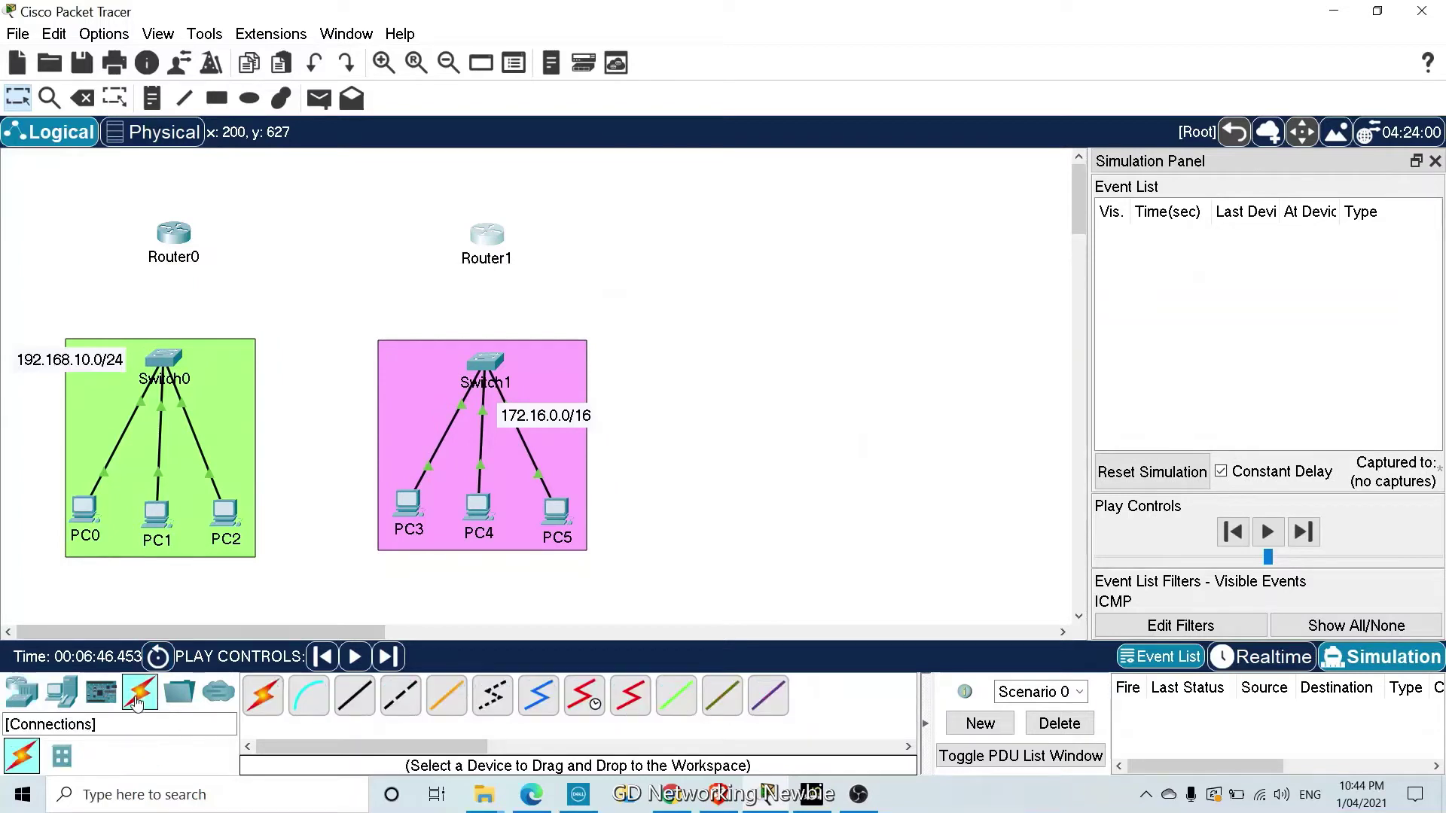
pyautogui.click(349, 712)
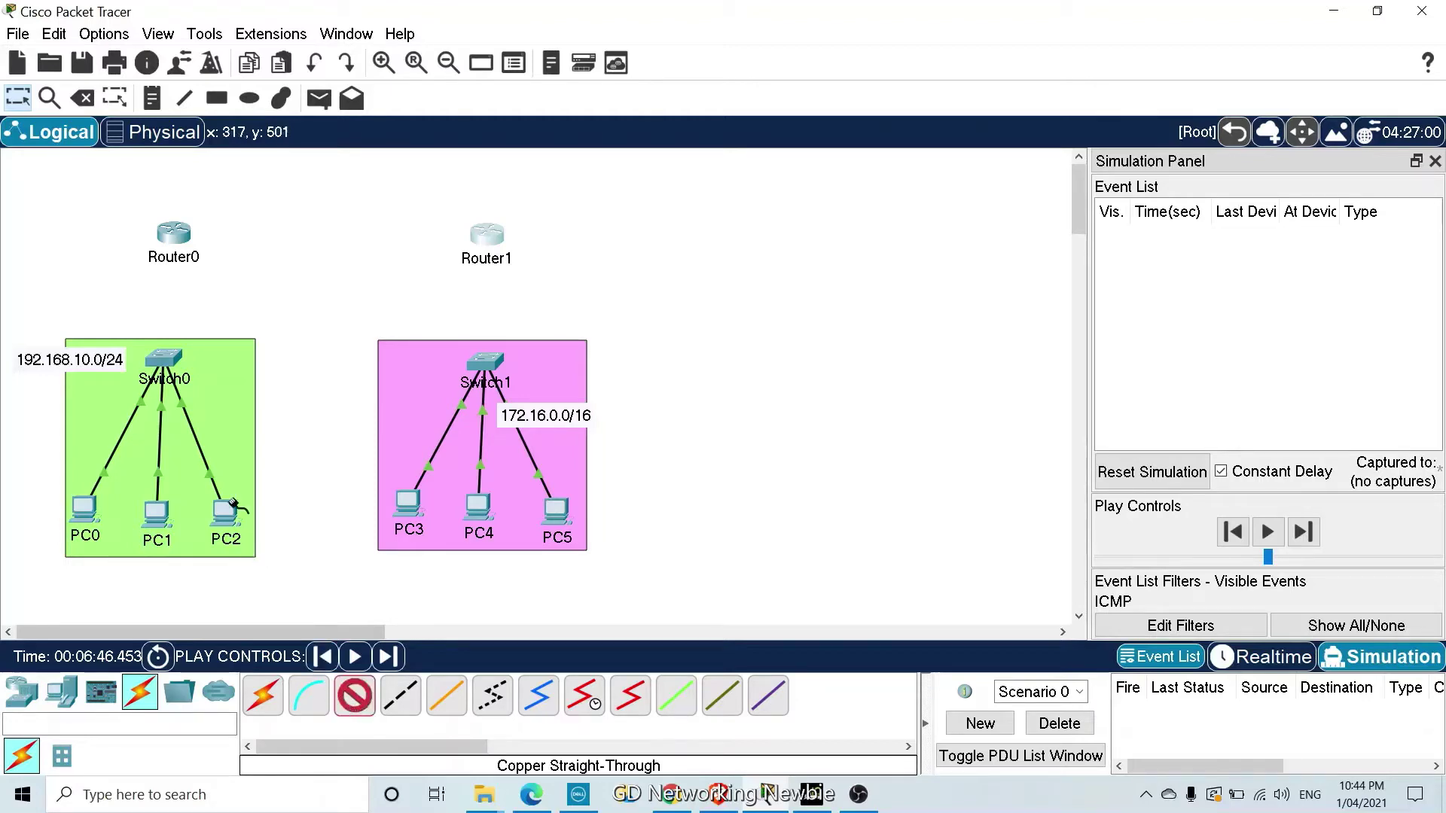
pyautogui.click(167, 365)
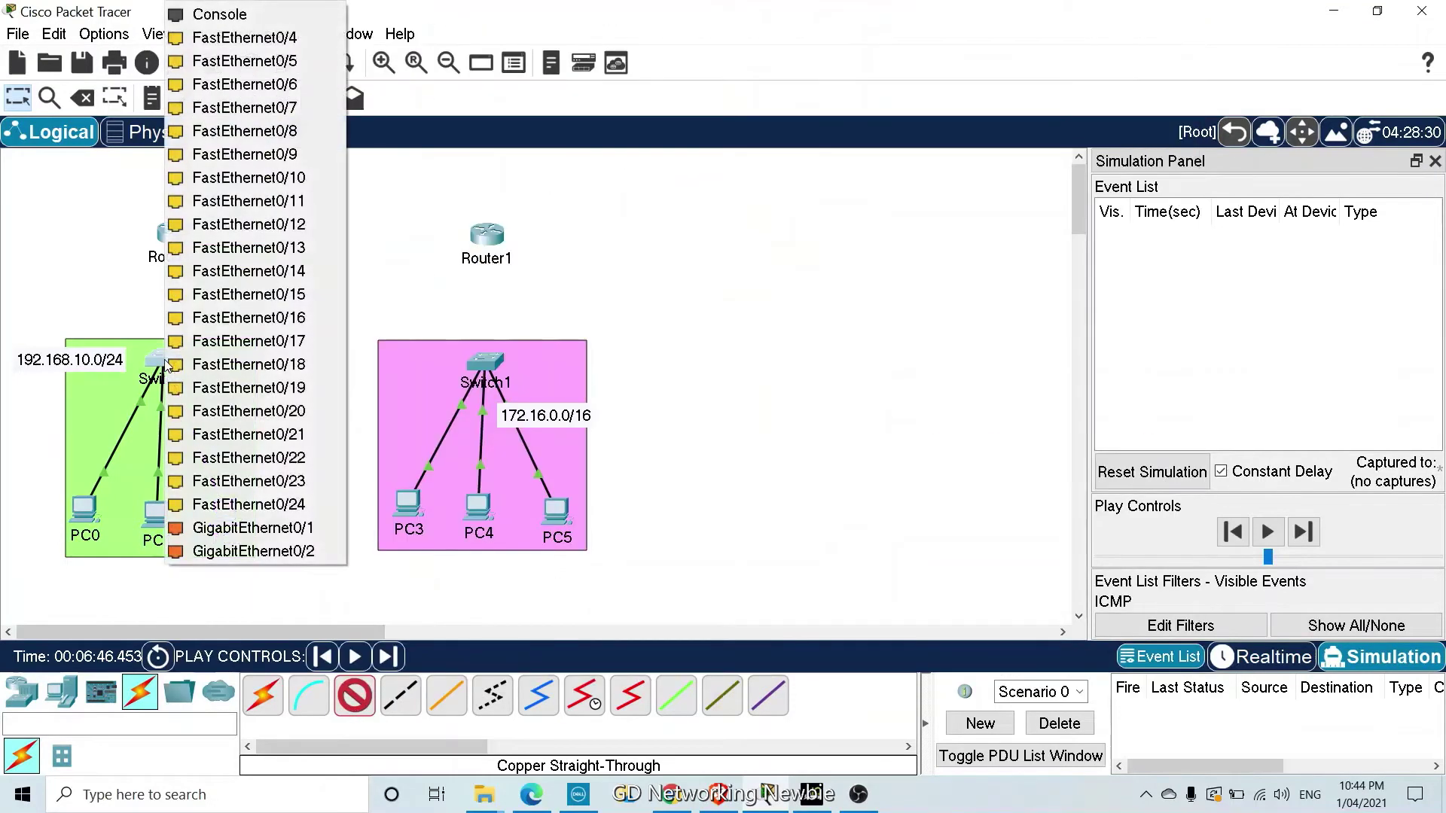
pyautogui.click(253, 528)
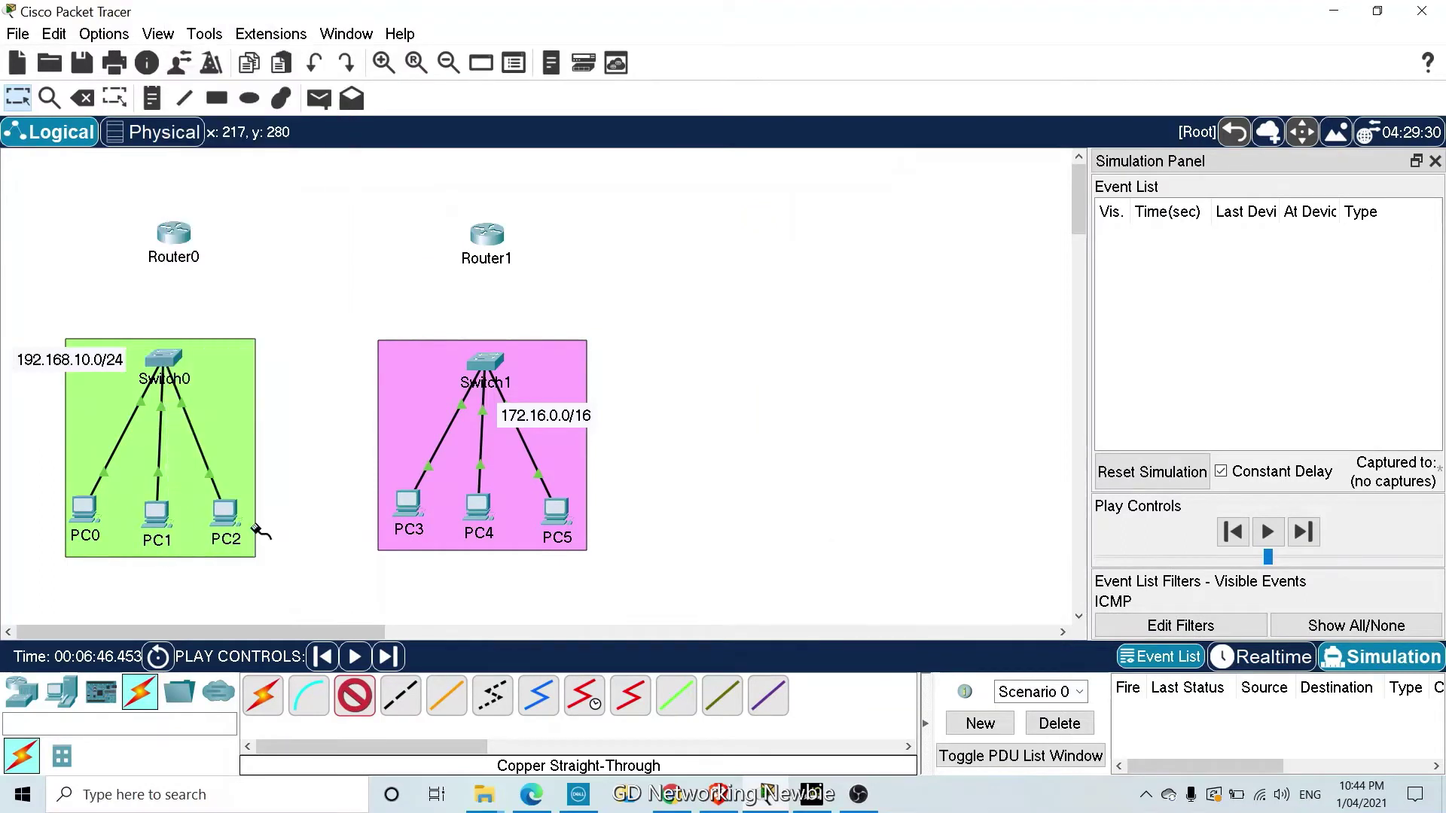
pyautogui.click(174, 236)
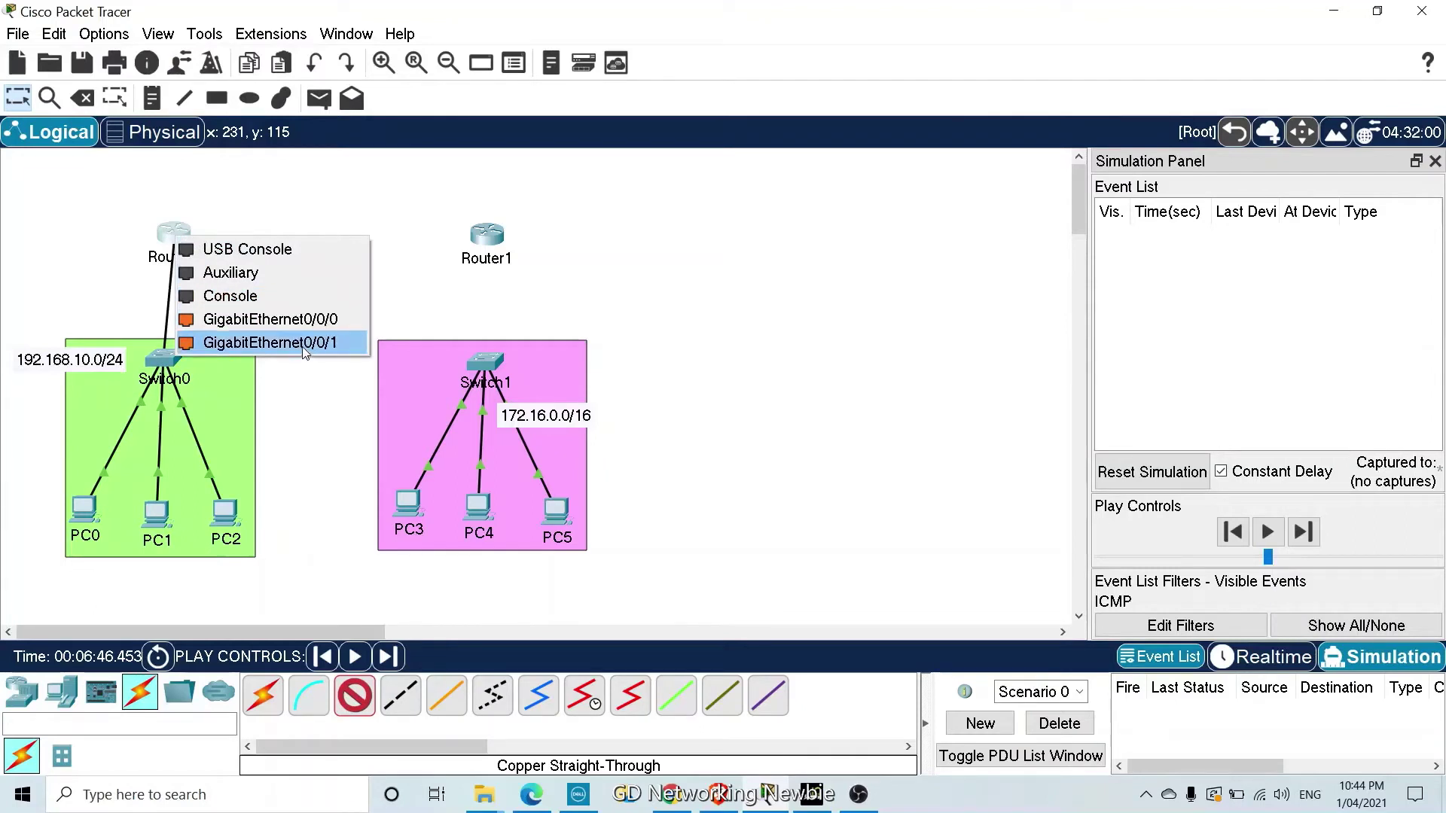
pyautogui.click(305, 348)
pyautogui.moveTo(177, 229); pyautogui.dragTo(162, 239)
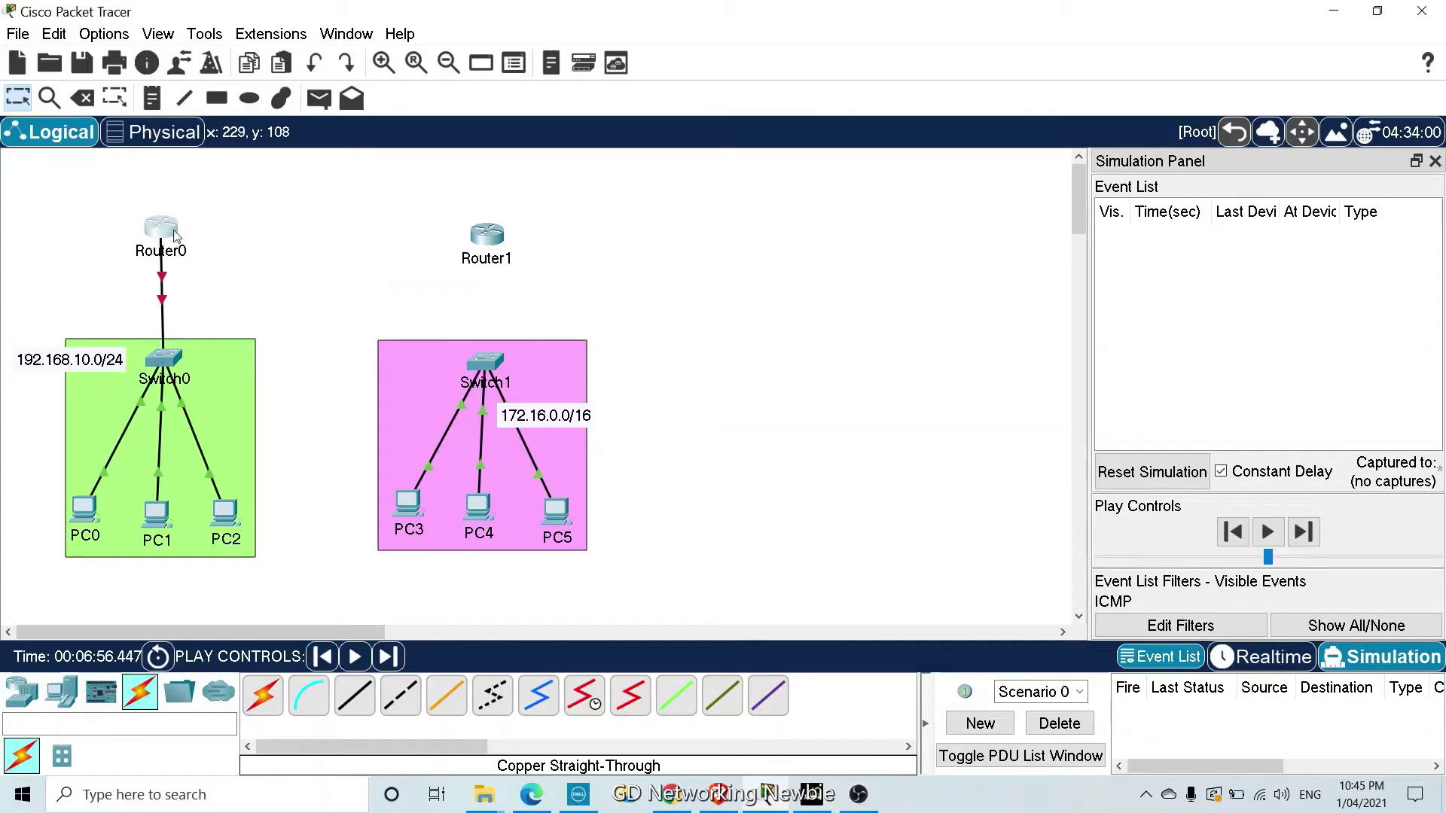
pyautogui.moveTo(177, 233); pyautogui.dragTo(181, 231)
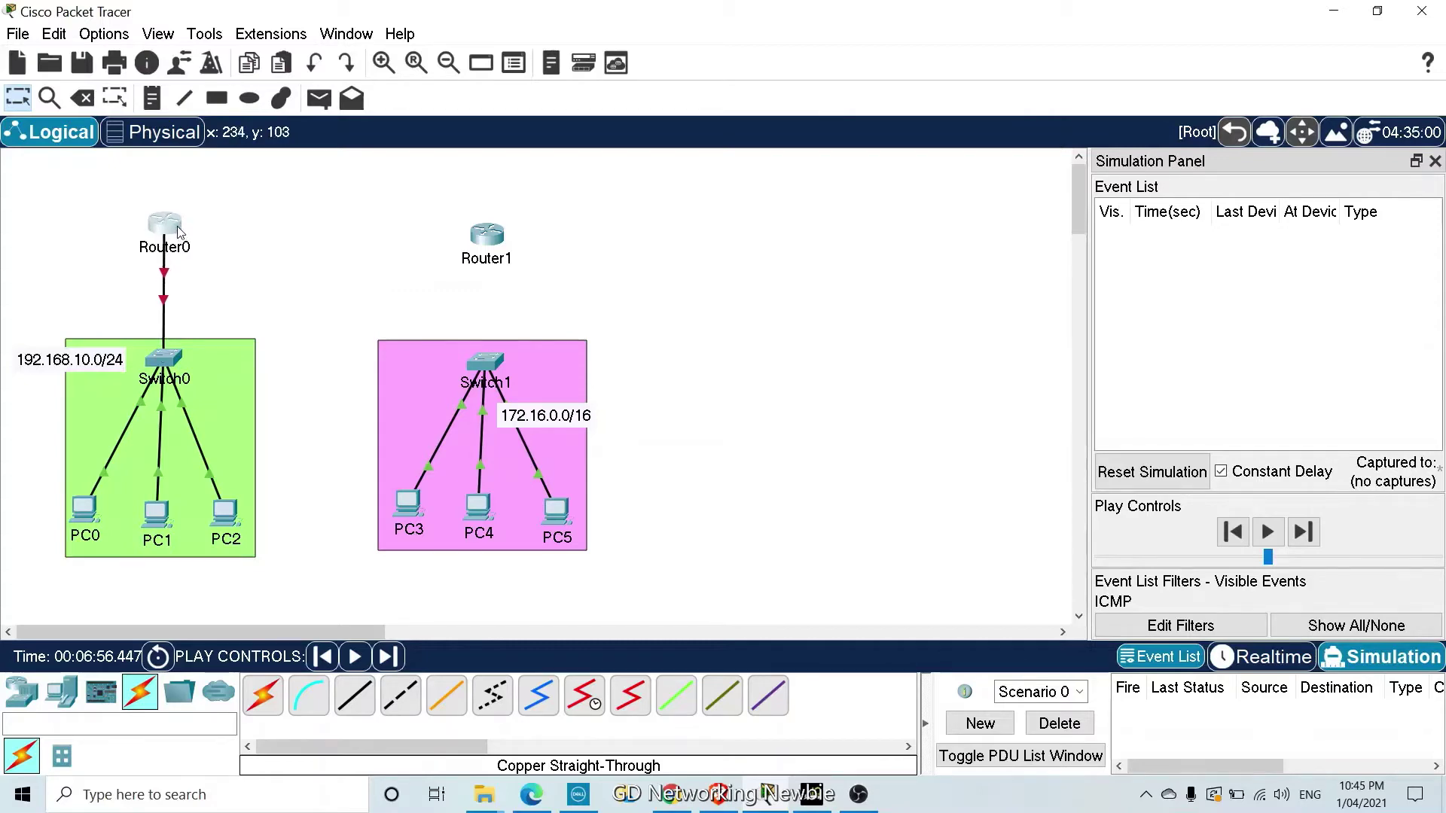
# Connect Switch1's GigabitEthernet0/1 to Router1's GigabitEthernet0/0/1 with a copper straight-through cable
pyautogui.click(348, 696)
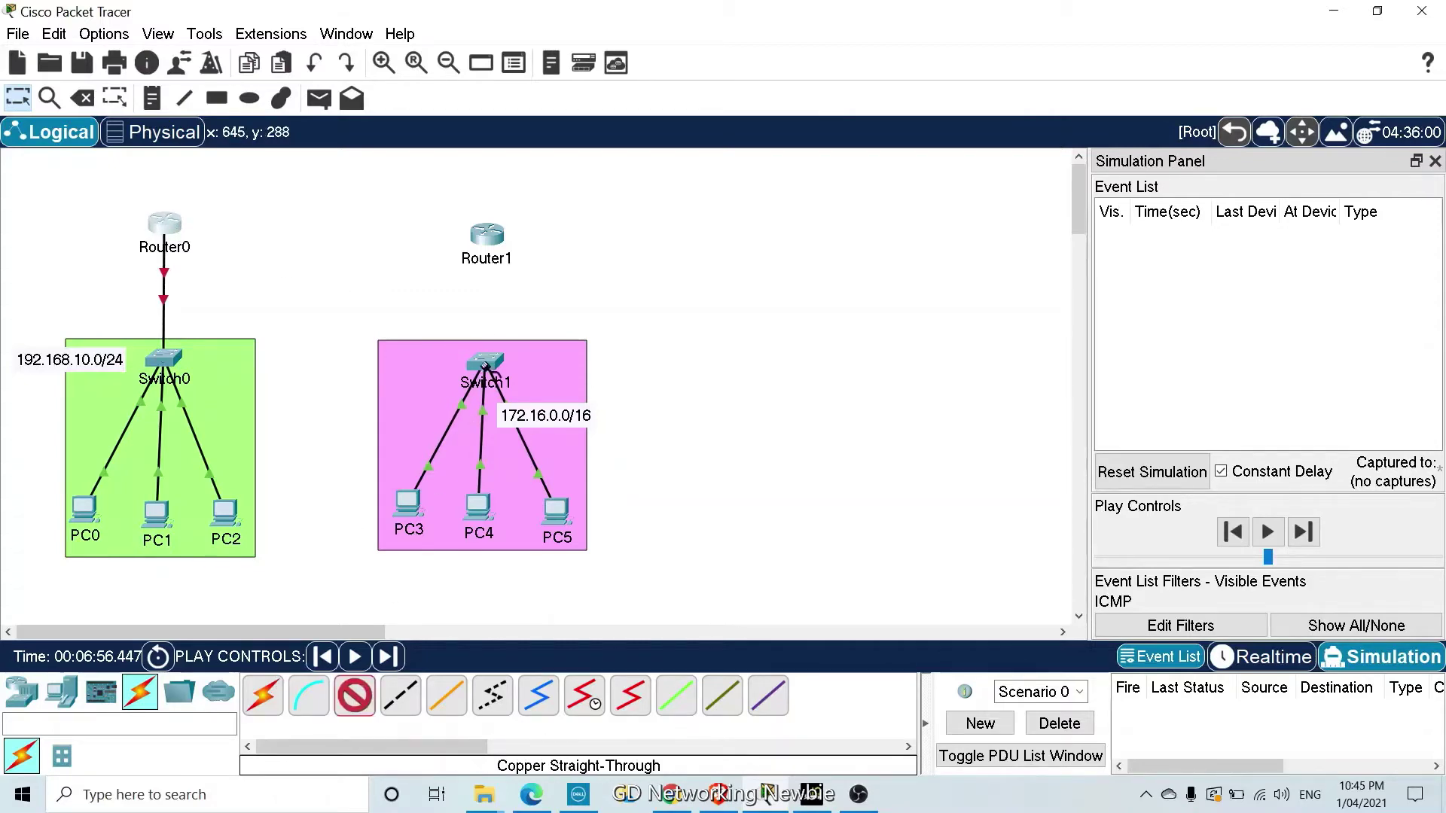
pyautogui.click(486, 367)
pyautogui.click(576, 528)
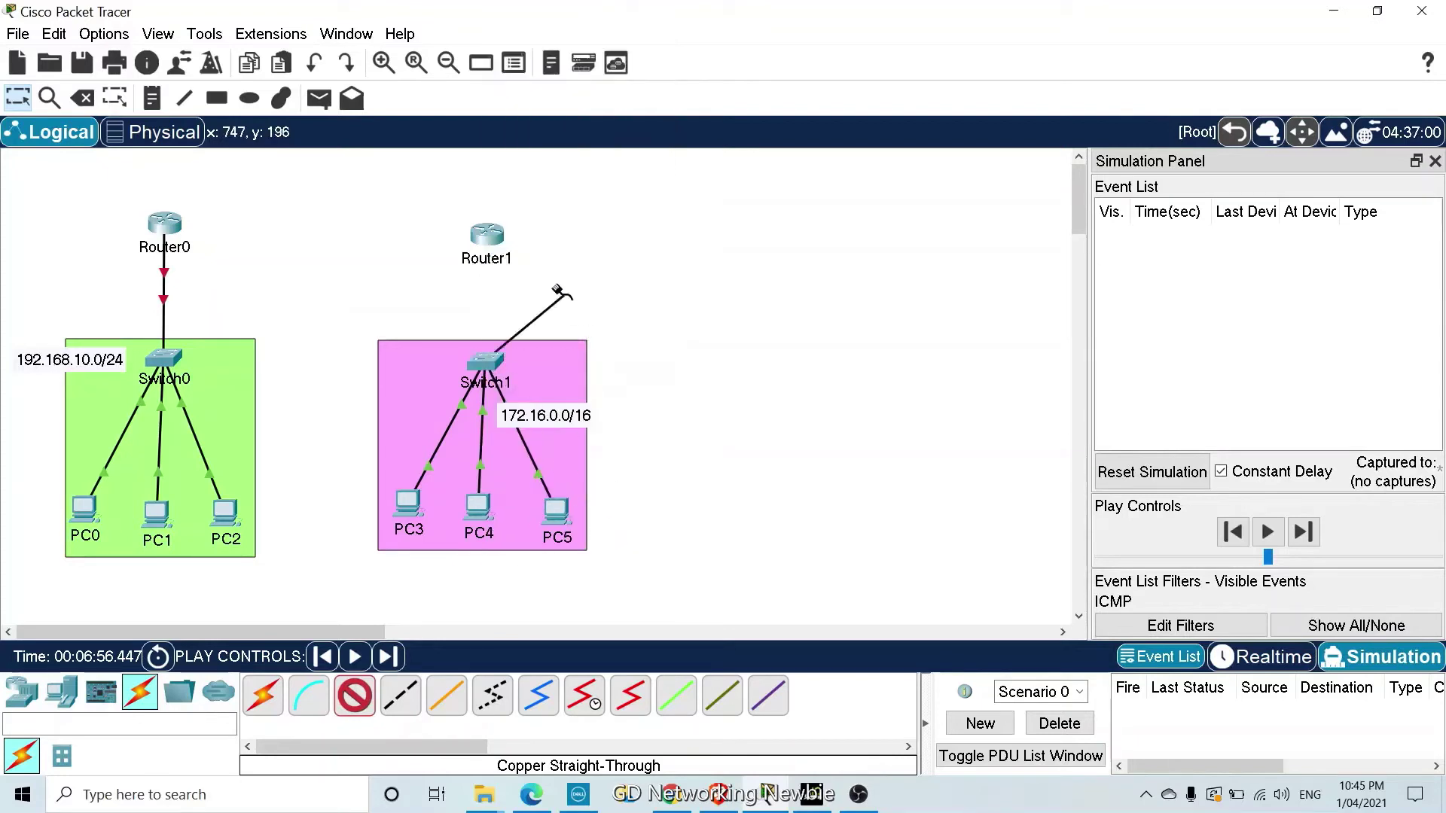
pyautogui.click(485, 238)
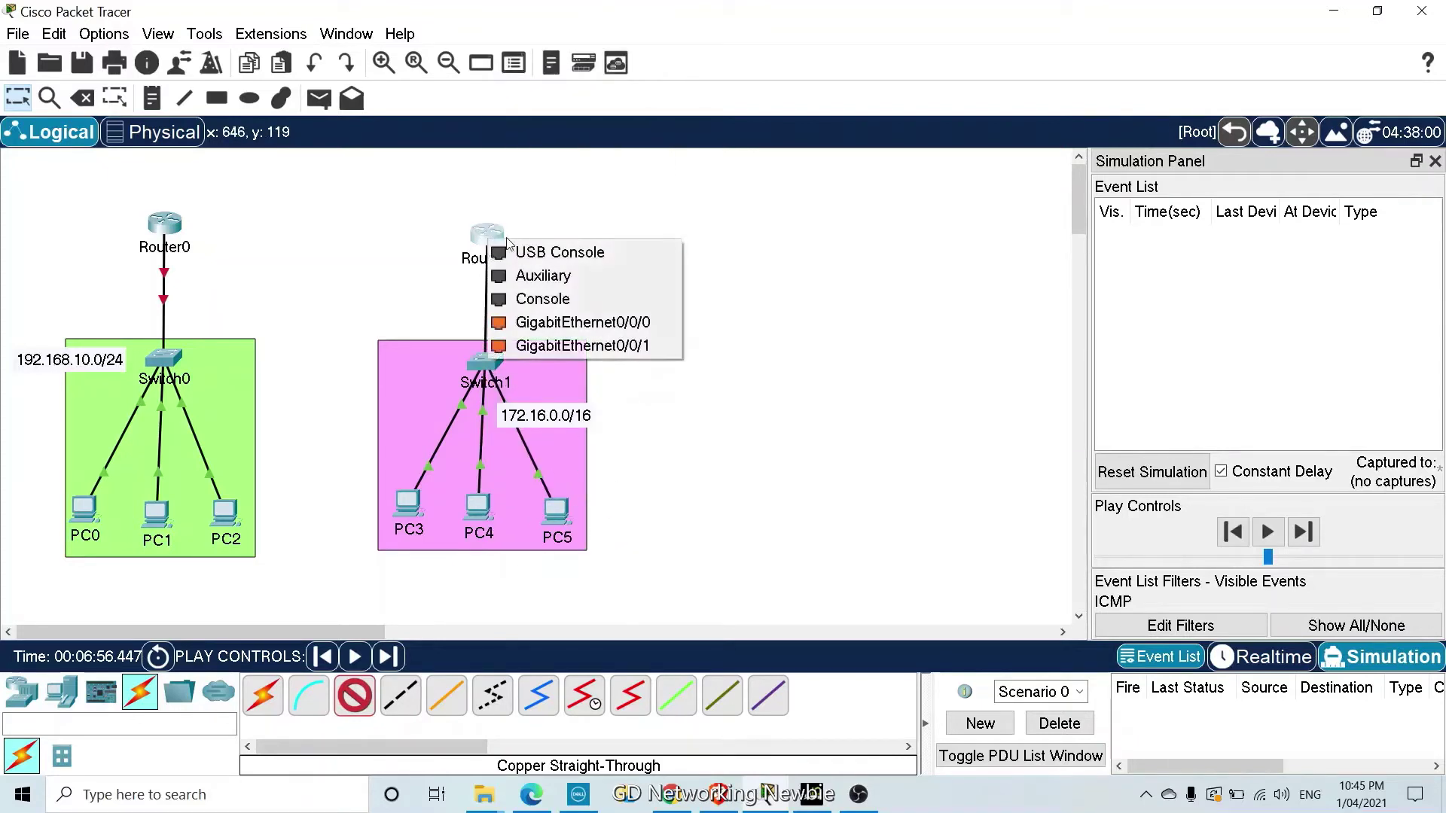
pyautogui.click(586, 346)
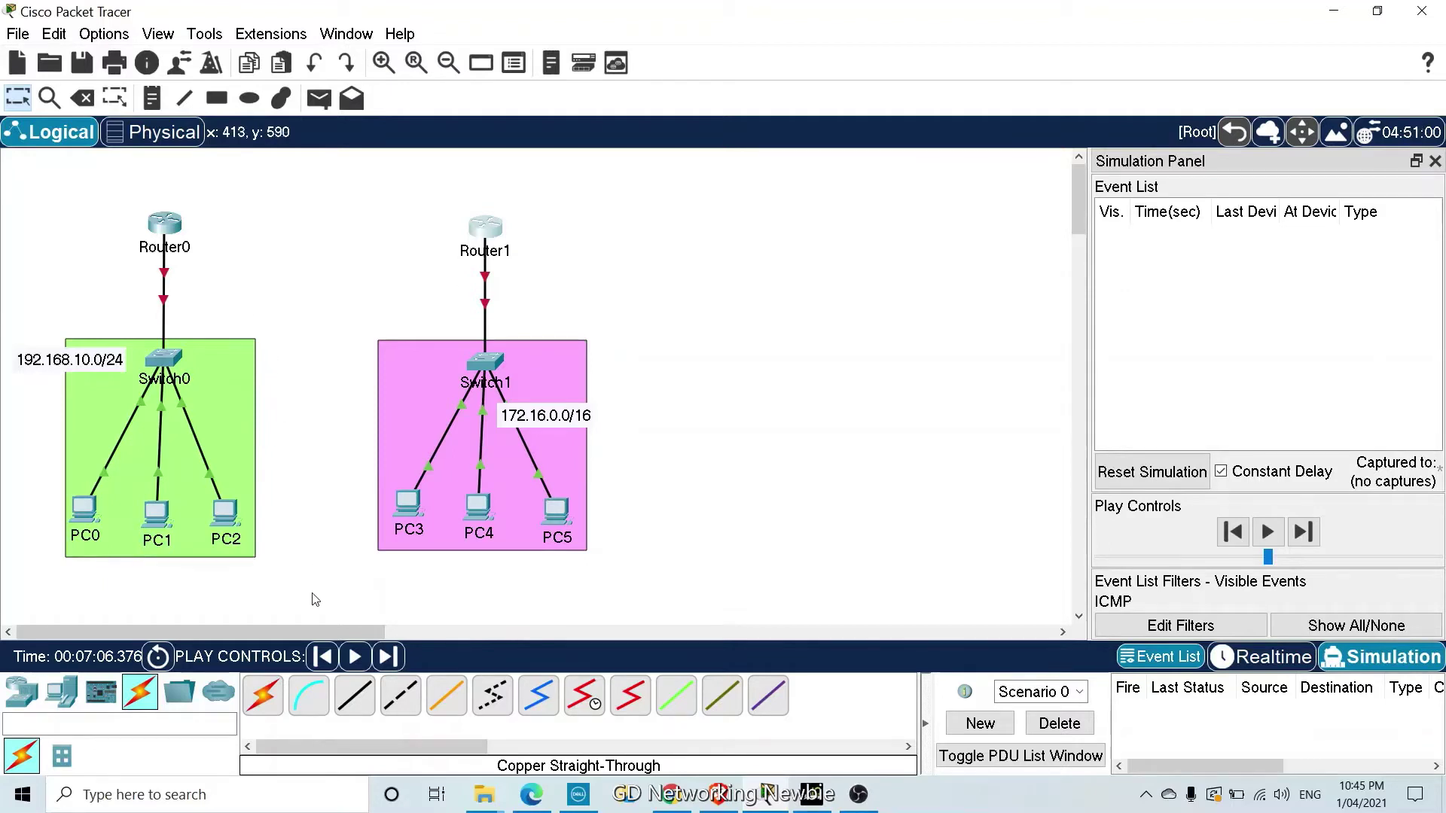
# Link Router0's GigabitEthernet0/0/0 to Router1's GigabitEthernet0/0/0 with a copper cross-over cable
pyautogui.click(409, 710)
pyautogui.click(177, 224)
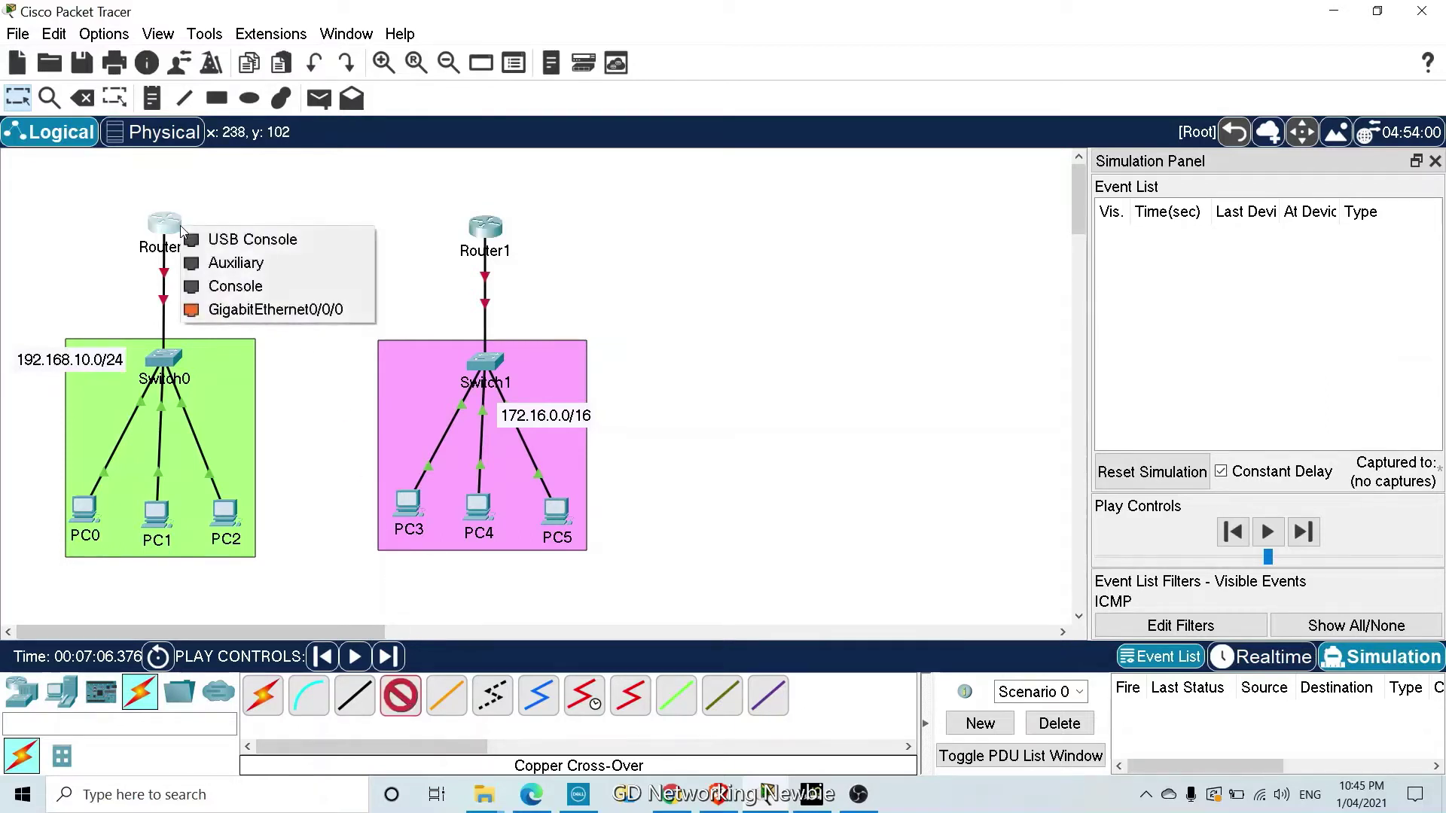
pyautogui.click(291, 313)
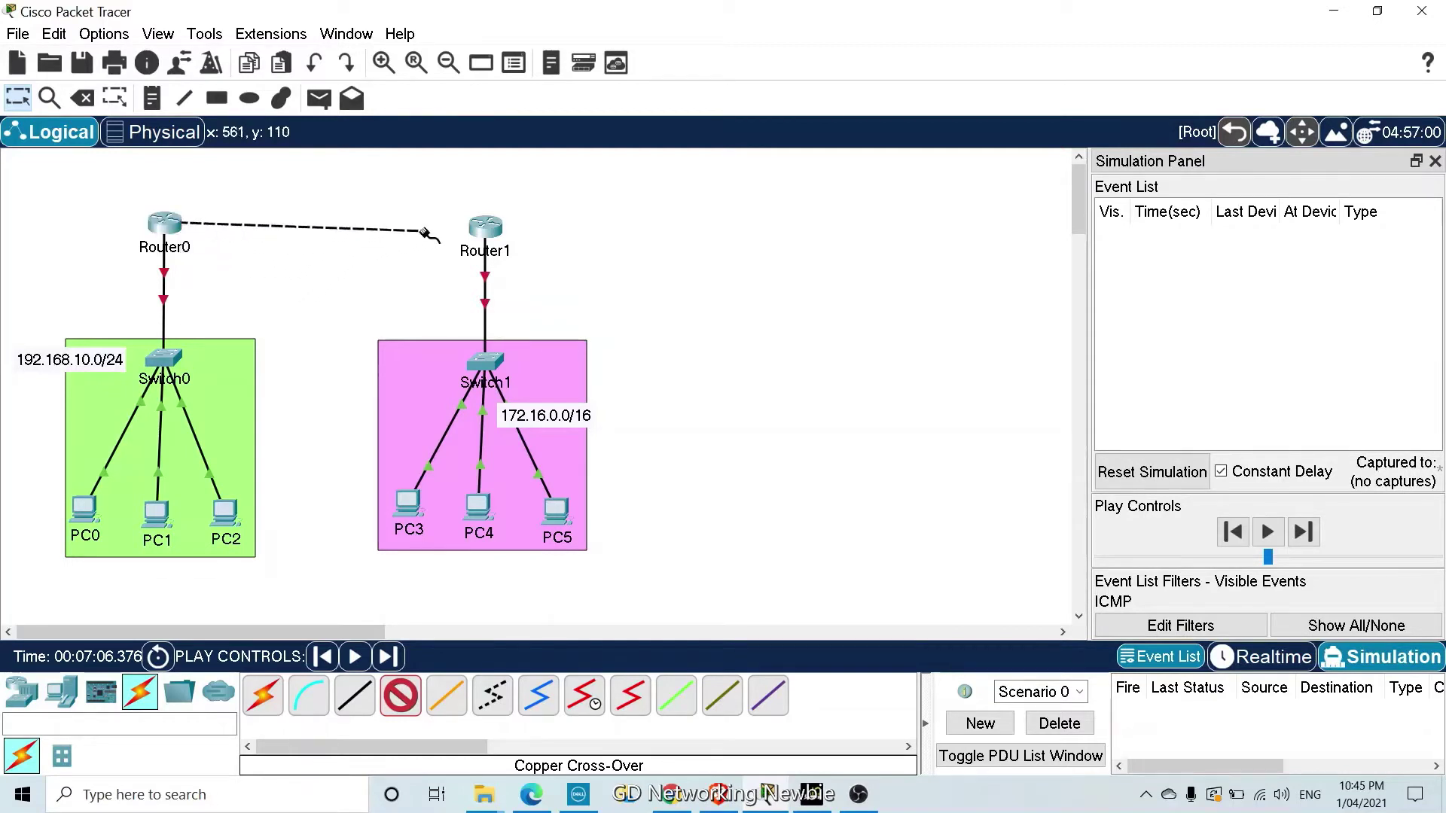
pyautogui.click(484, 228)
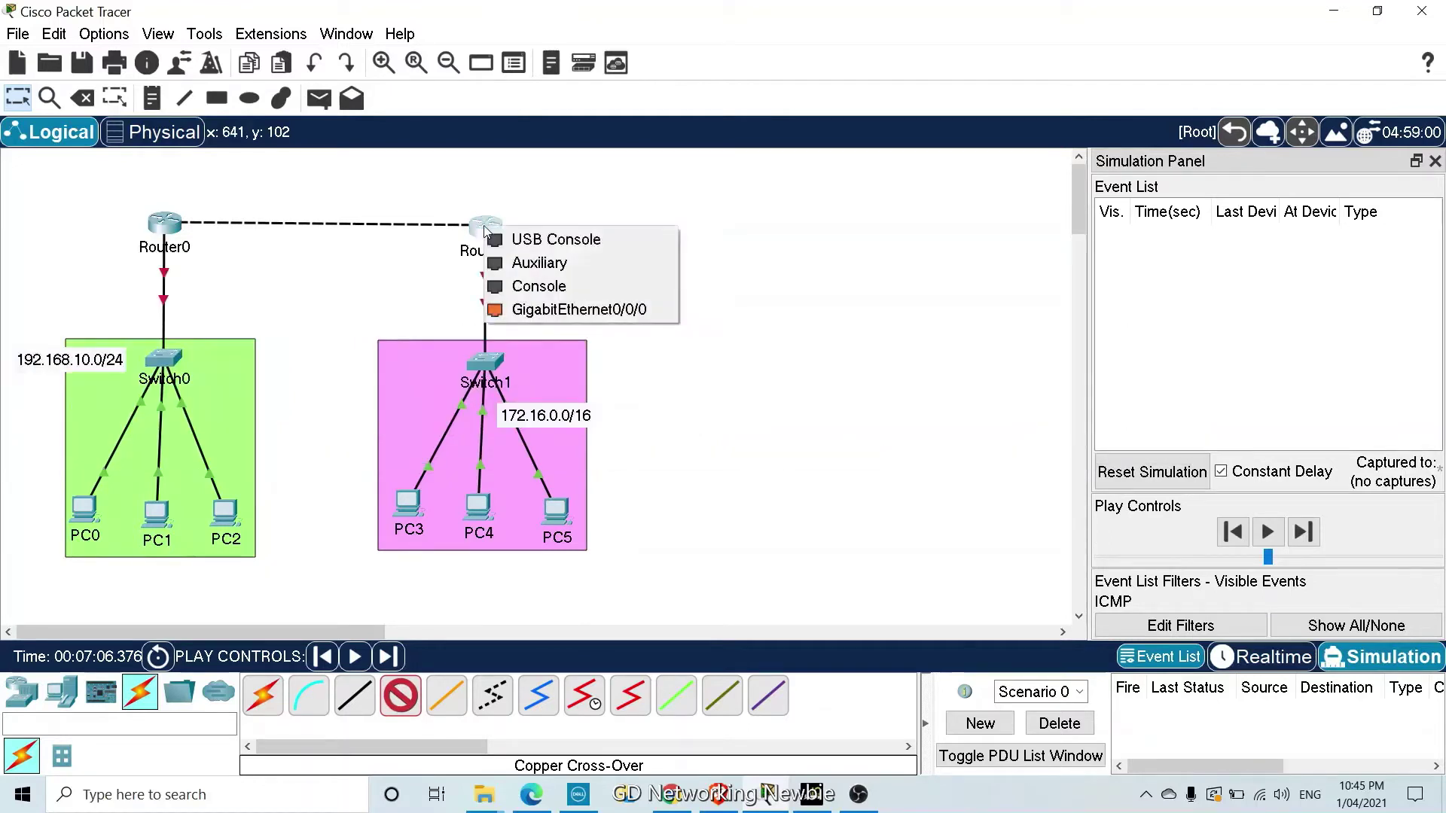
pyautogui.click(542, 309)
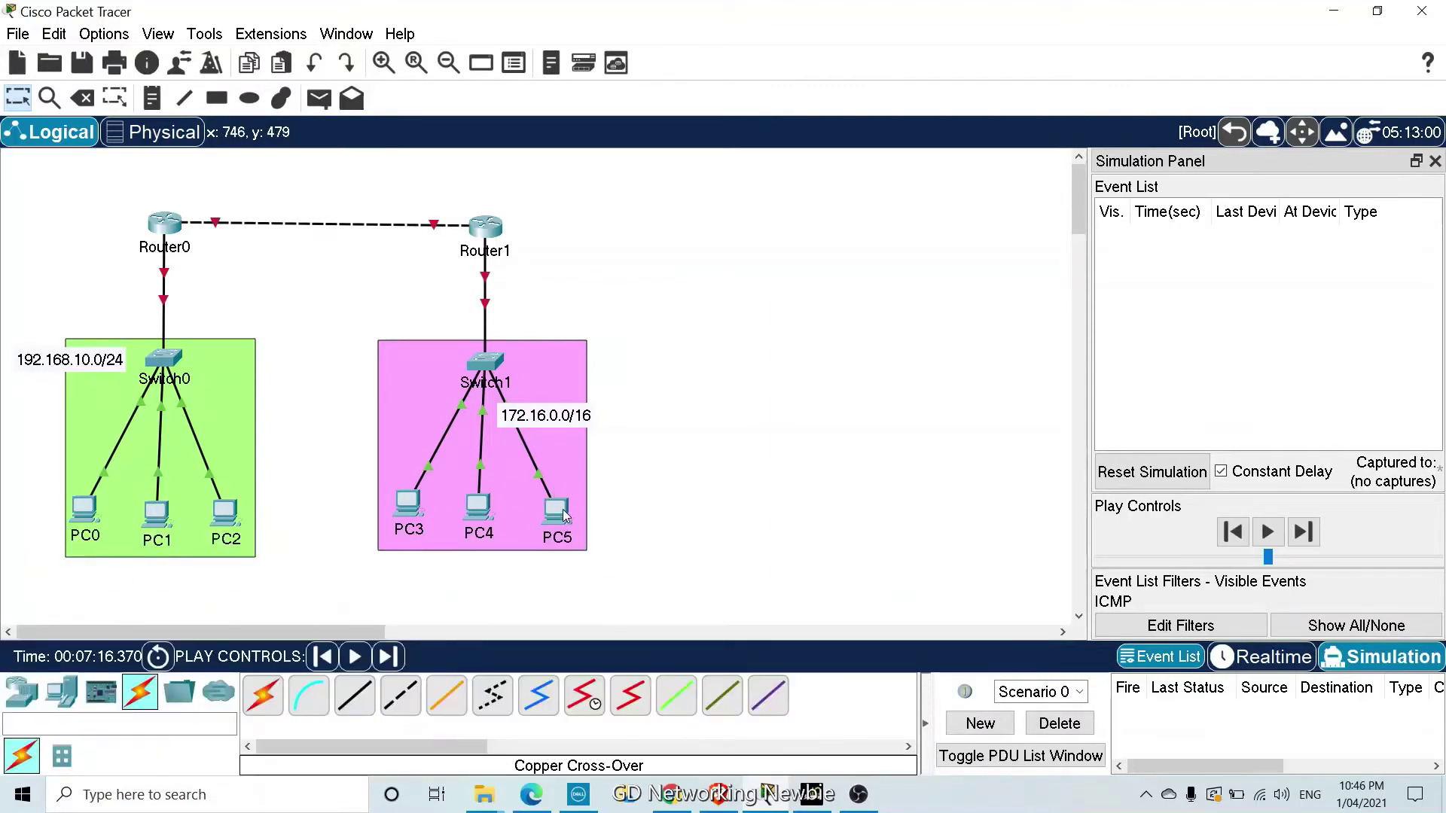
# Check PC5's IP address and ping it at 172.16.0.3 from PC0's Command Prompt
pyautogui.moveTo(566, 515)
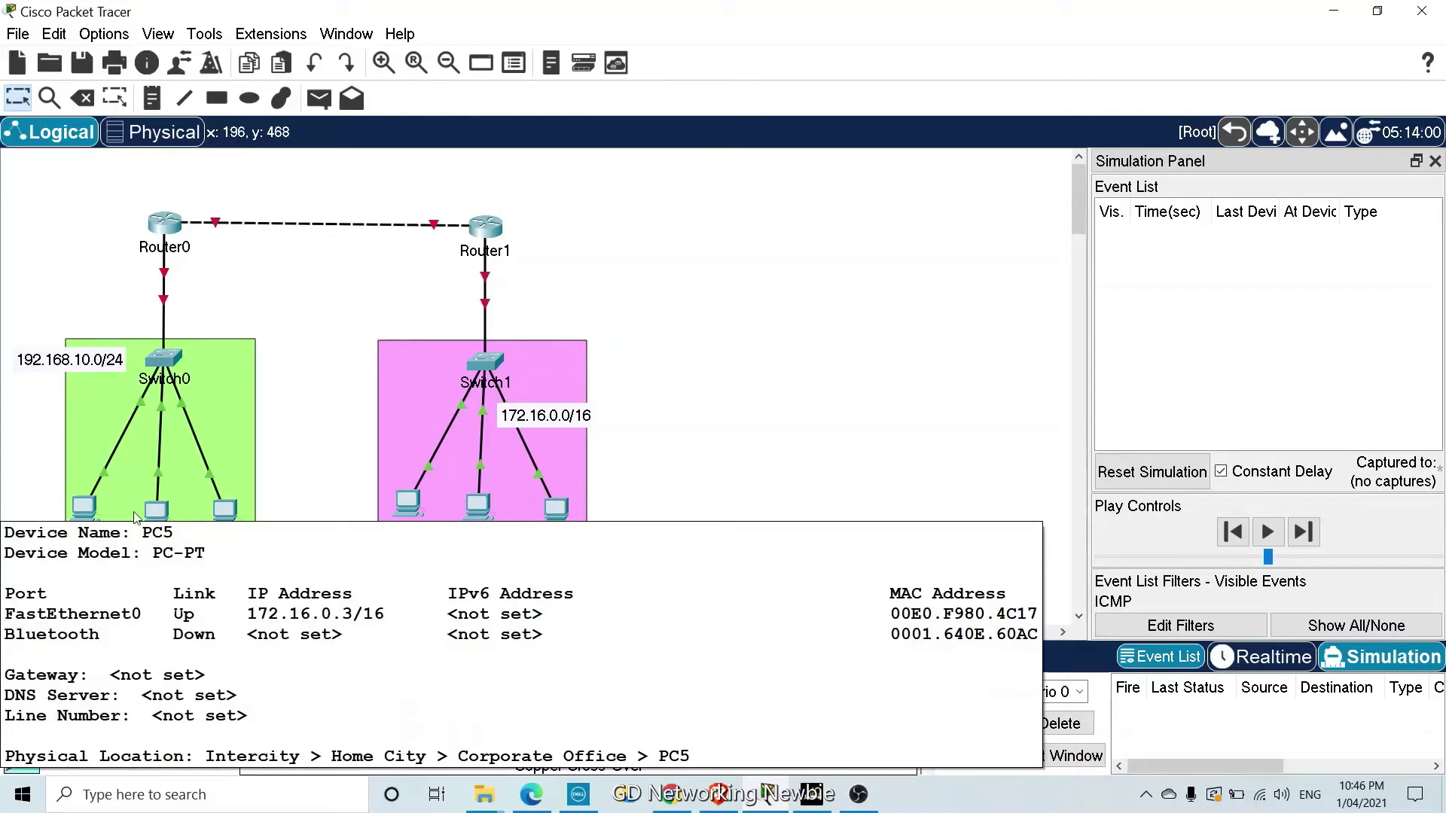
pyautogui.click(84, 509)
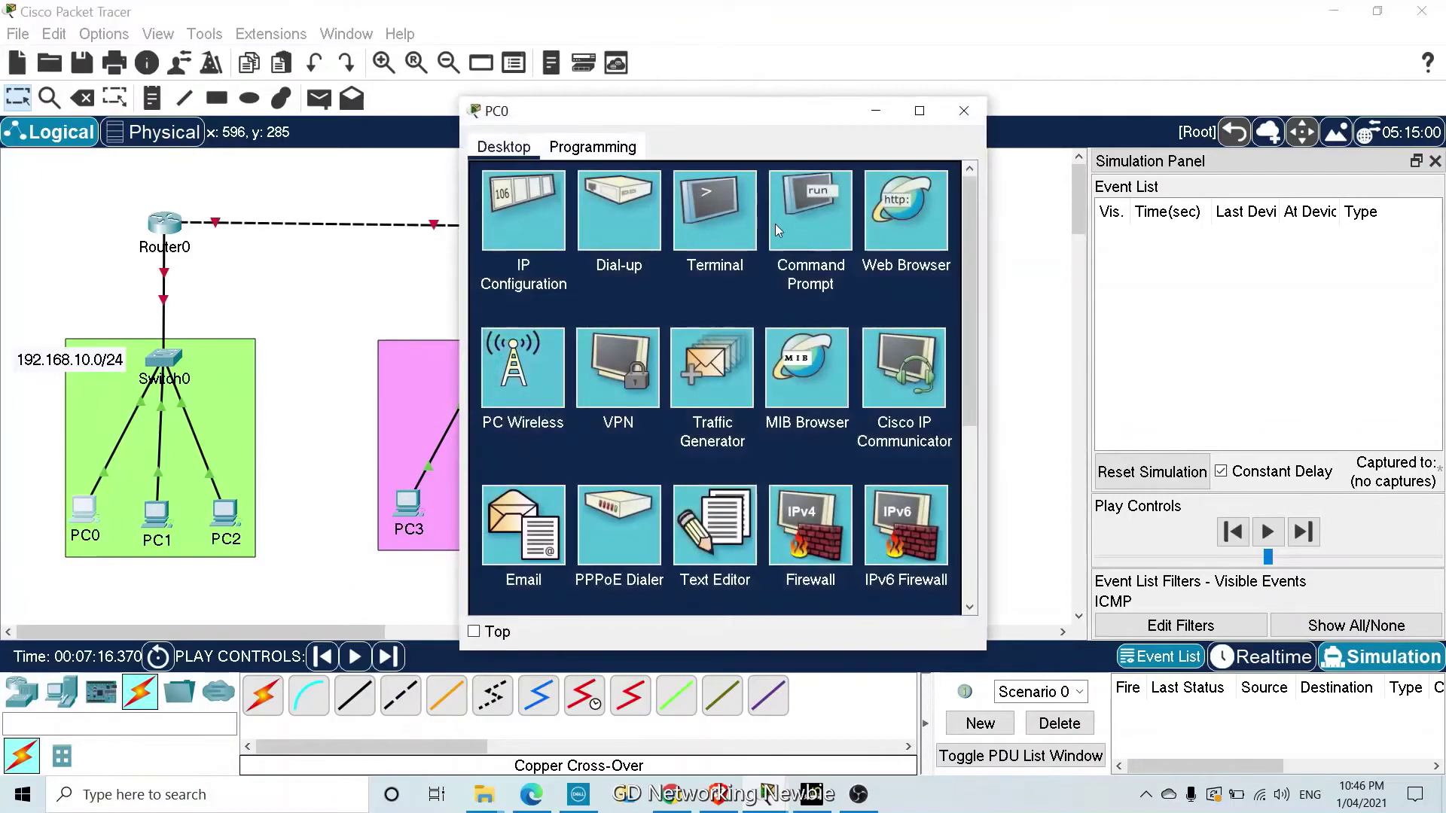
pyautogui.click(778, 229)
pyautogui.press('Return')
pyautogui.press('Return')
pyautogui.press('Return')
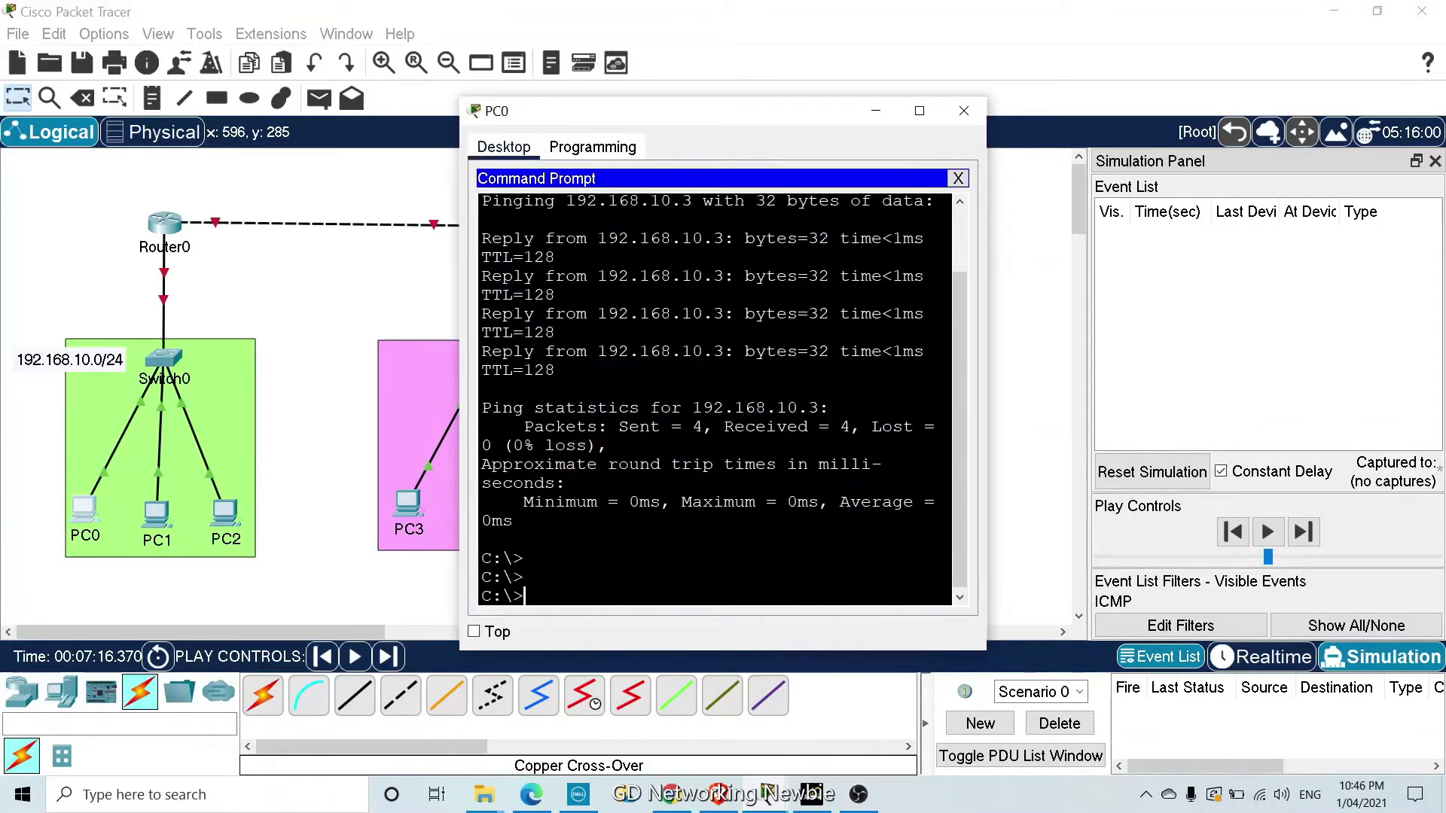
pyautogui.write('ping')
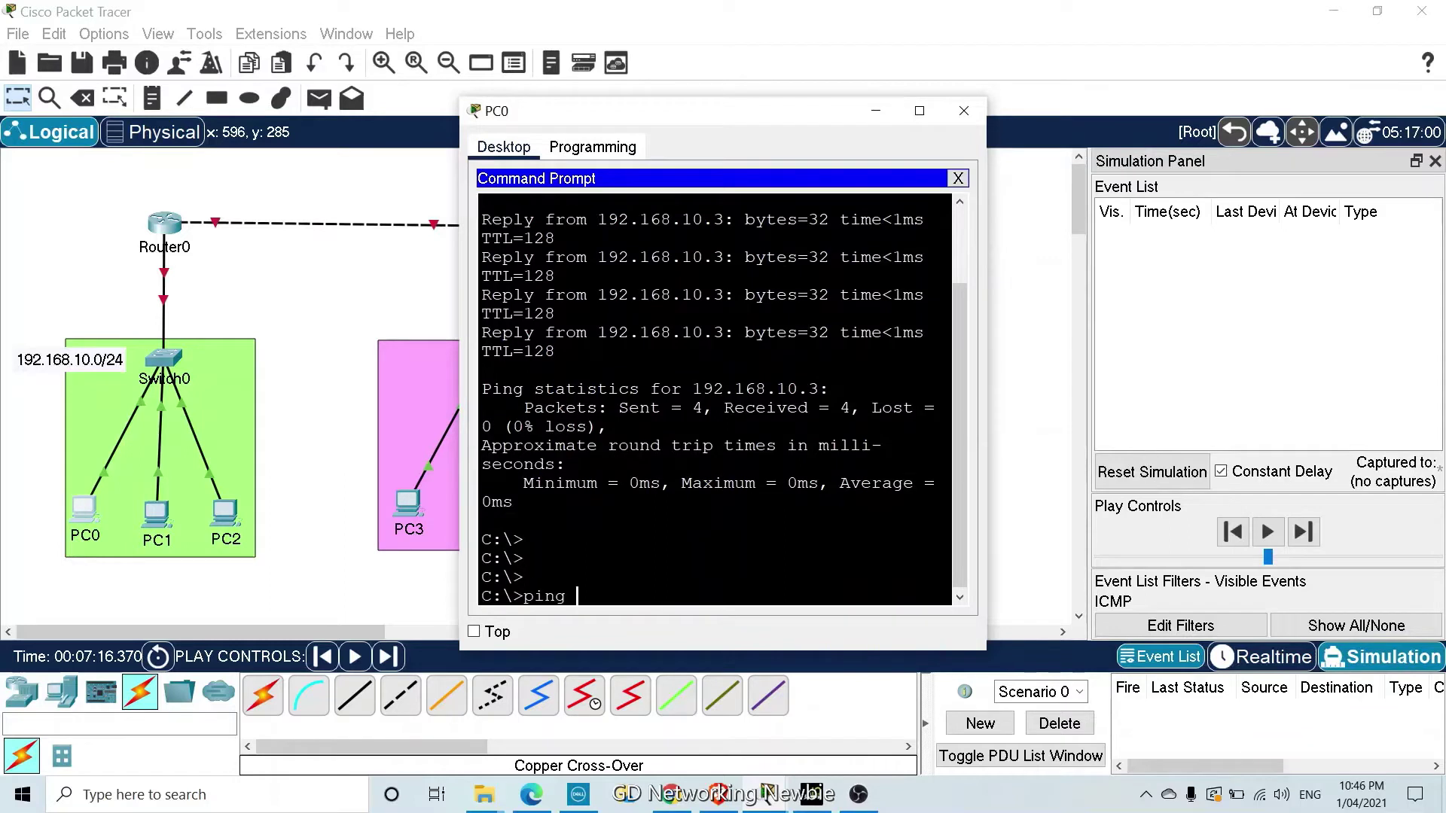
pyautogui.write(' 172.16.0.3')
pyautogui.press('Return')
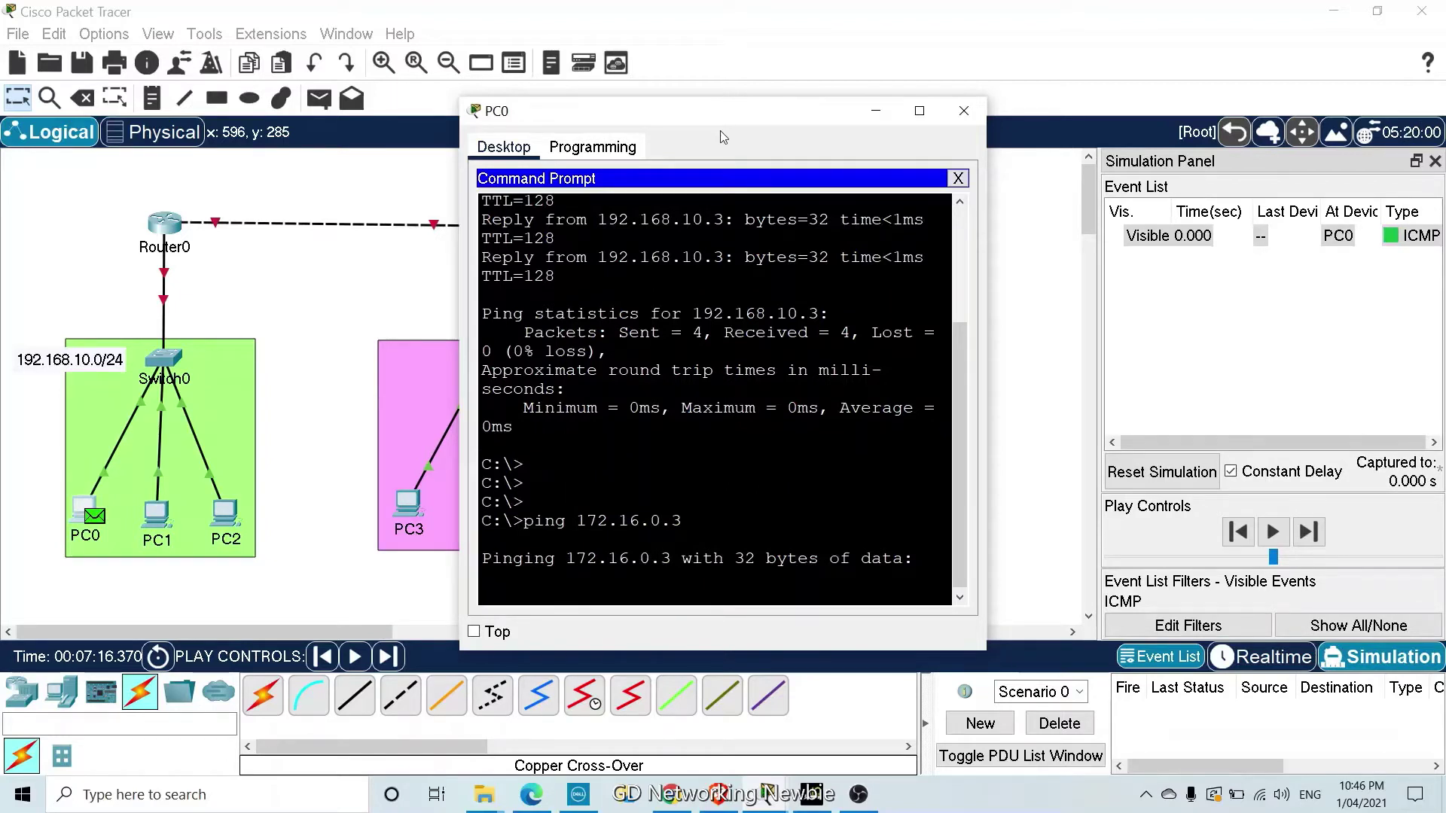
# Shift PC0's window aside, switch back to Realtime mode and bring PC0's Command Prompt up again to check the ping
pyautogui.moveTo(723, 128); pyautogui.dragTo(647, 126)
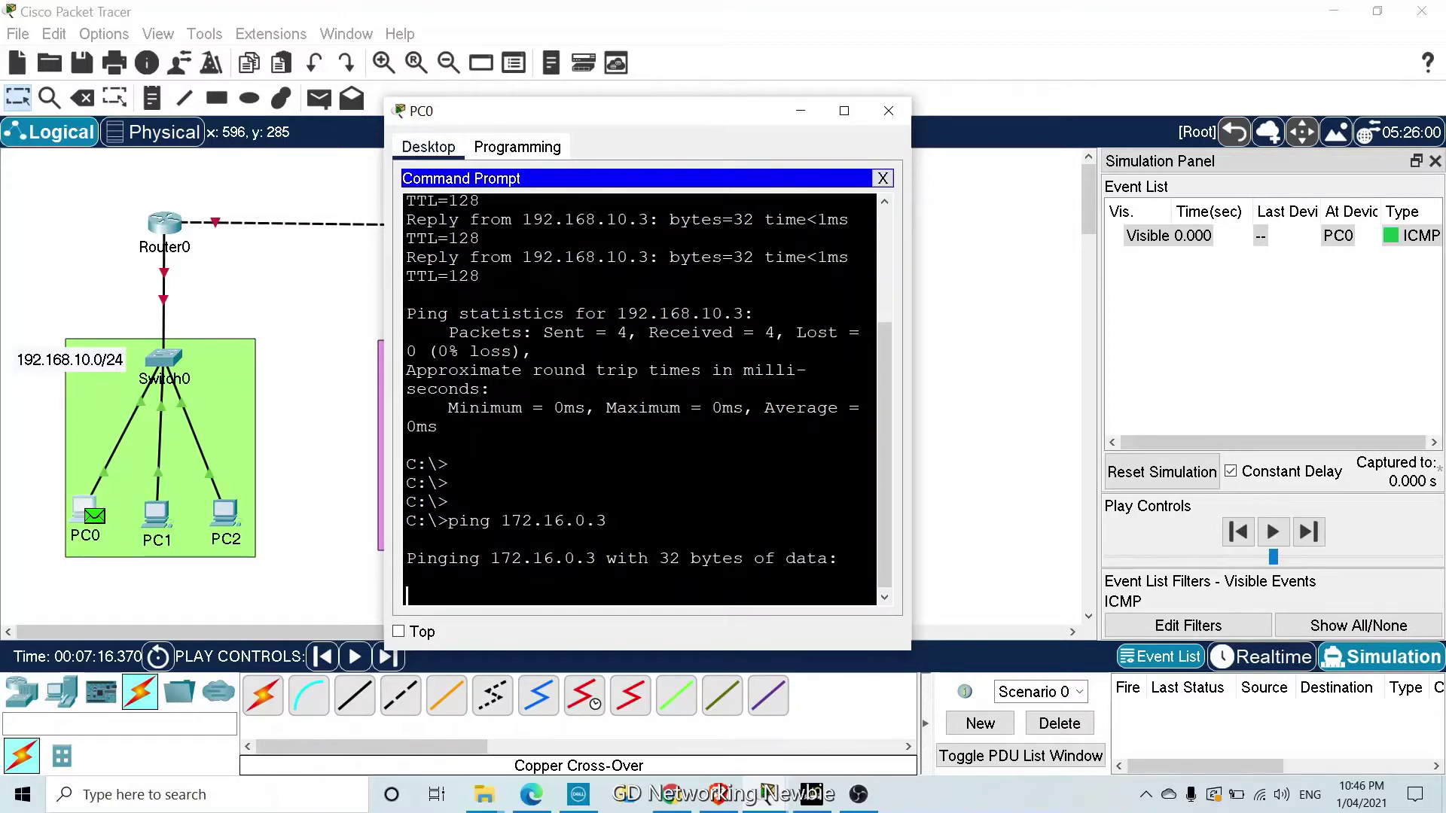
pyautogui.click(1275, 658)
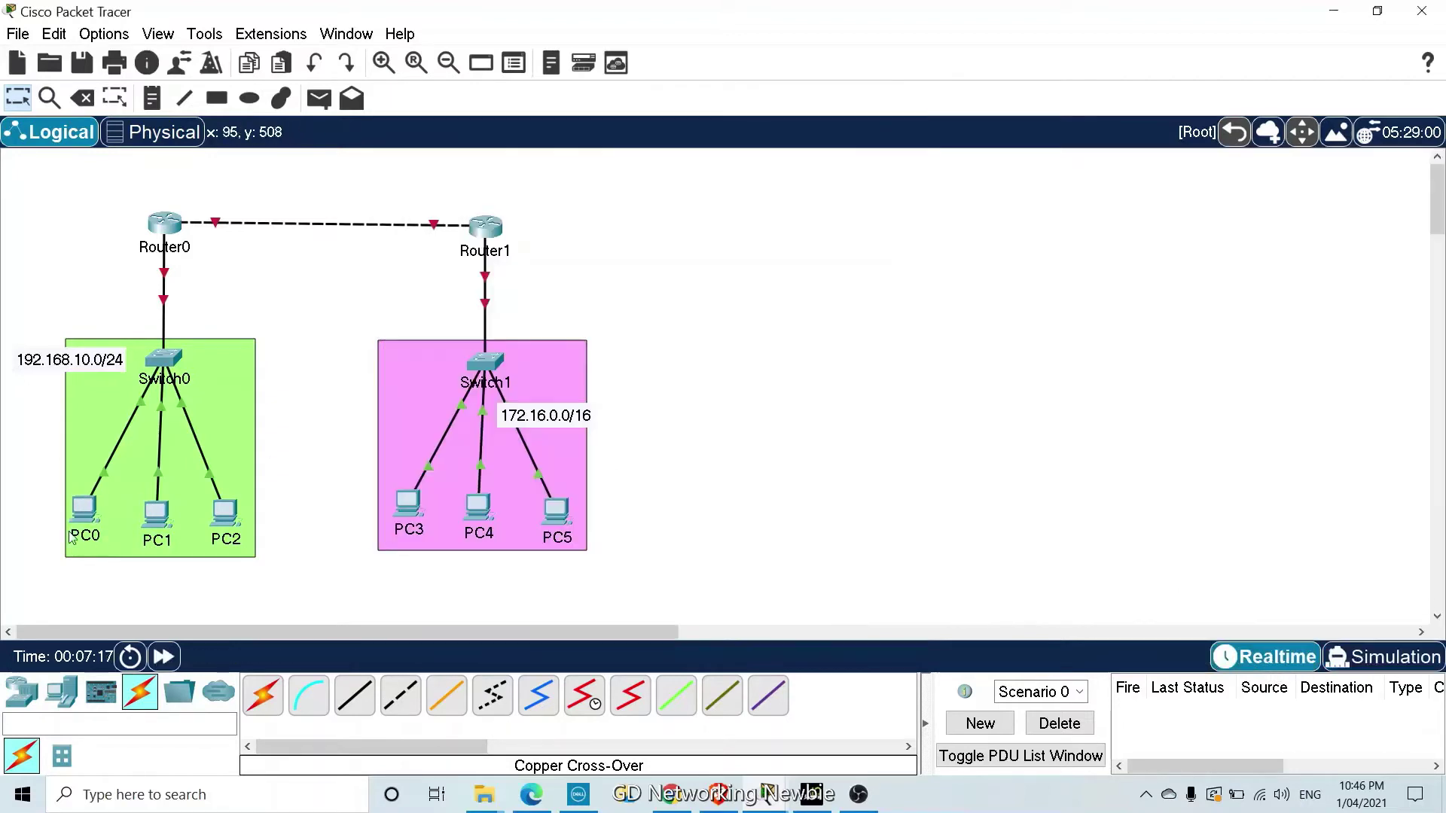
pyautogui.click(78, 508)
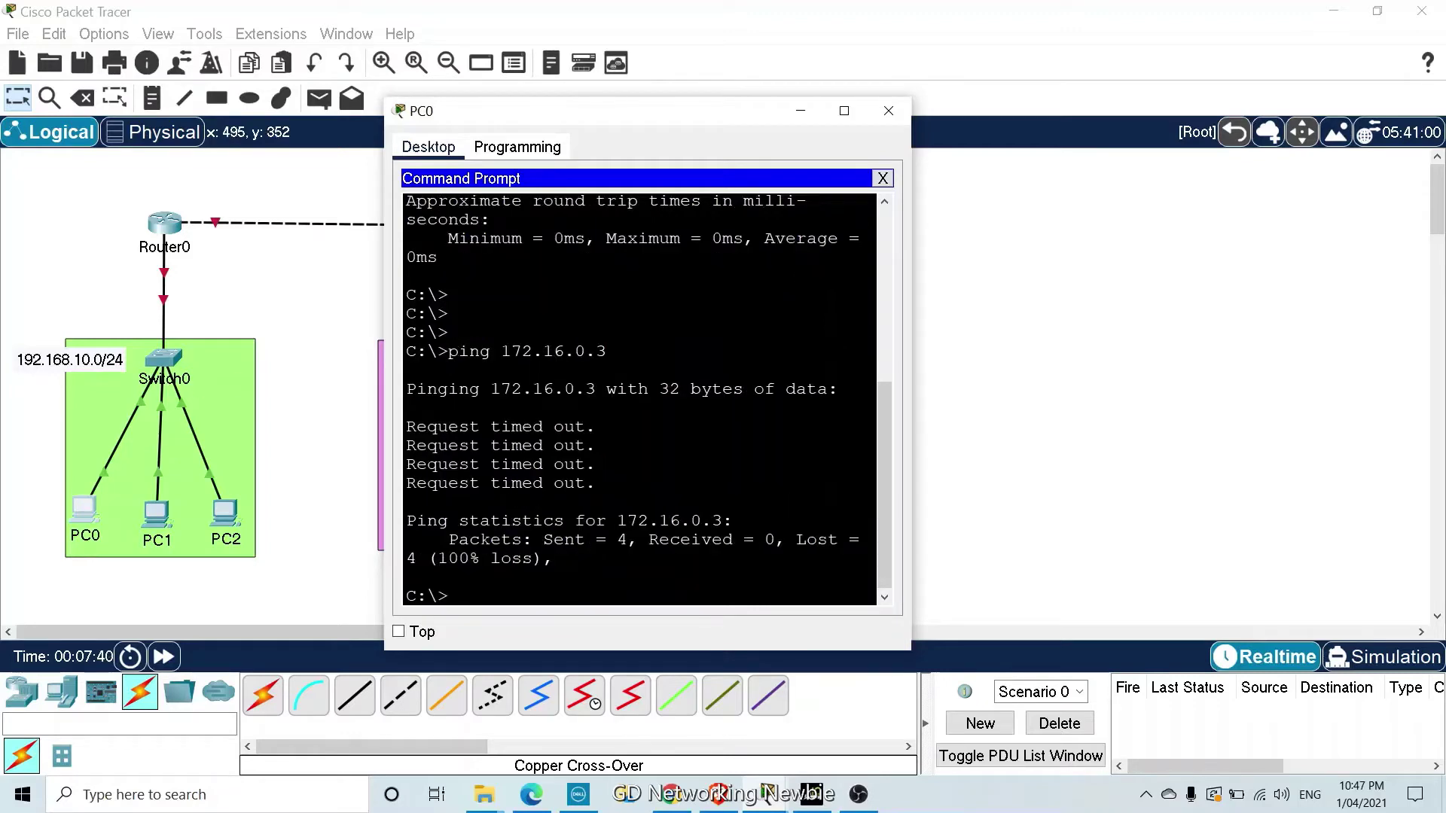
# Minimize PC0's window and draw a small red-filled ellipse at the lower interface of Router0 and another at Router1's
pyautogui.click(799, 112)
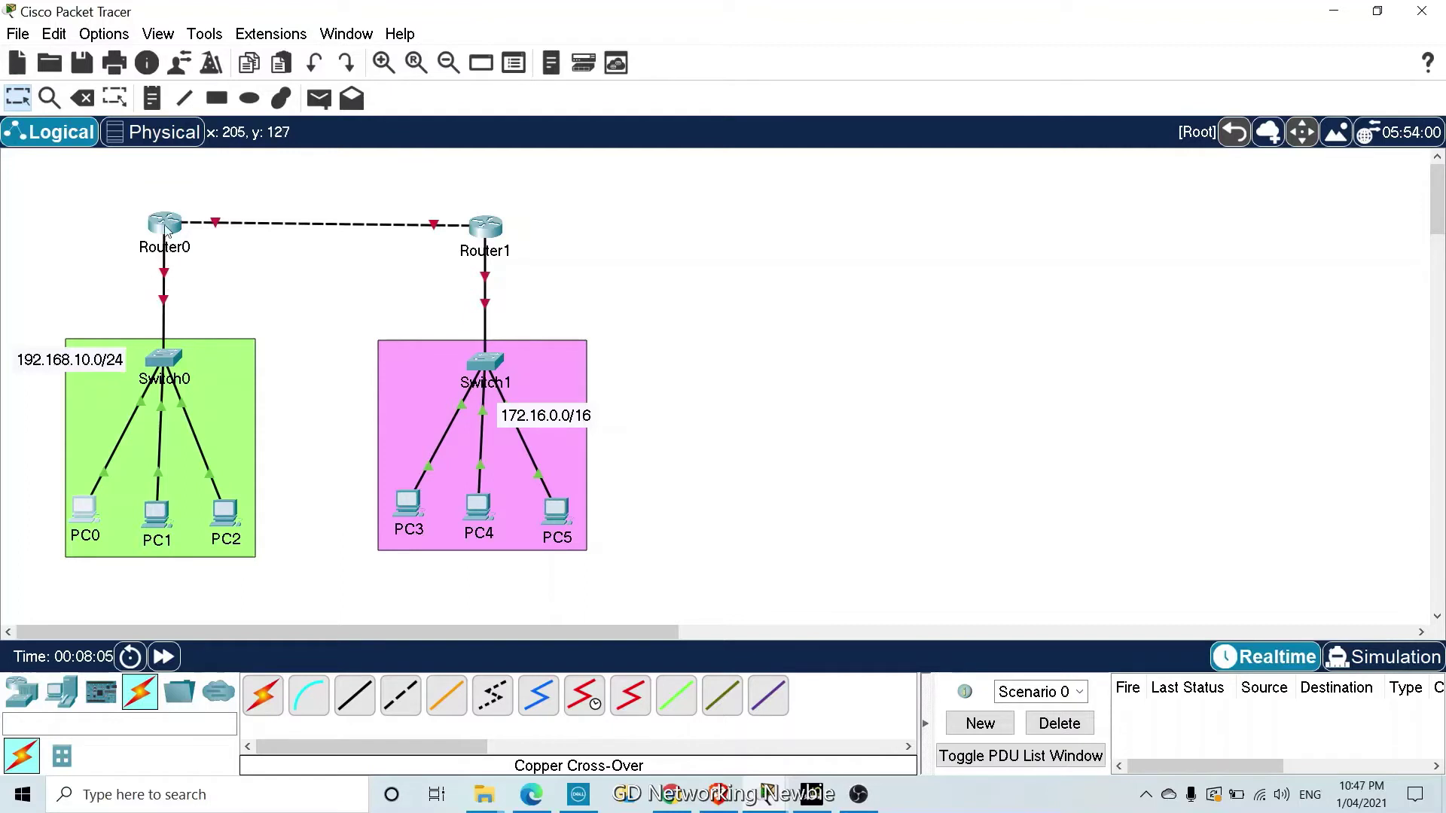
pyautogui.click(250, 98)
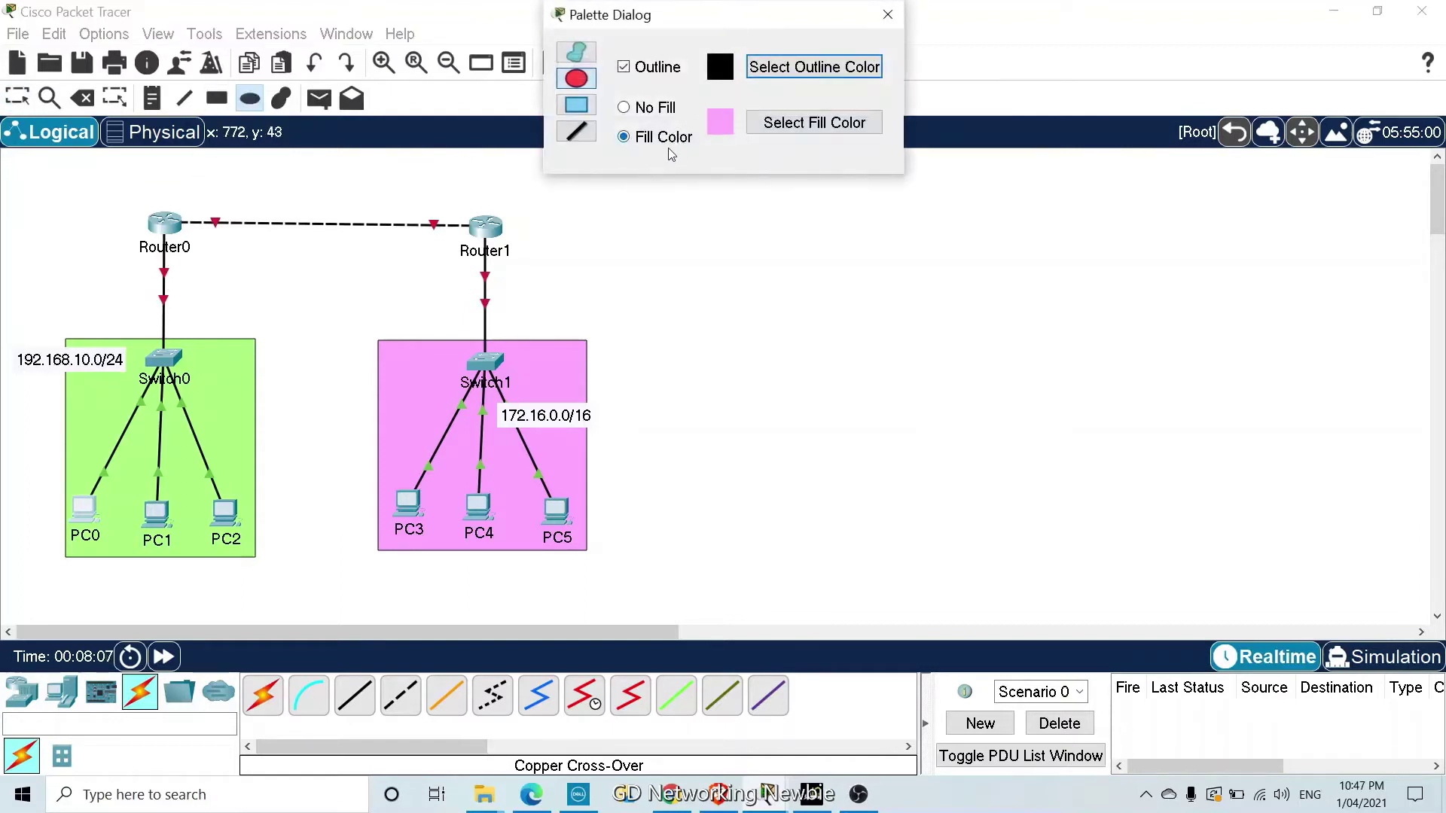
pyautogui.click(793, 139)
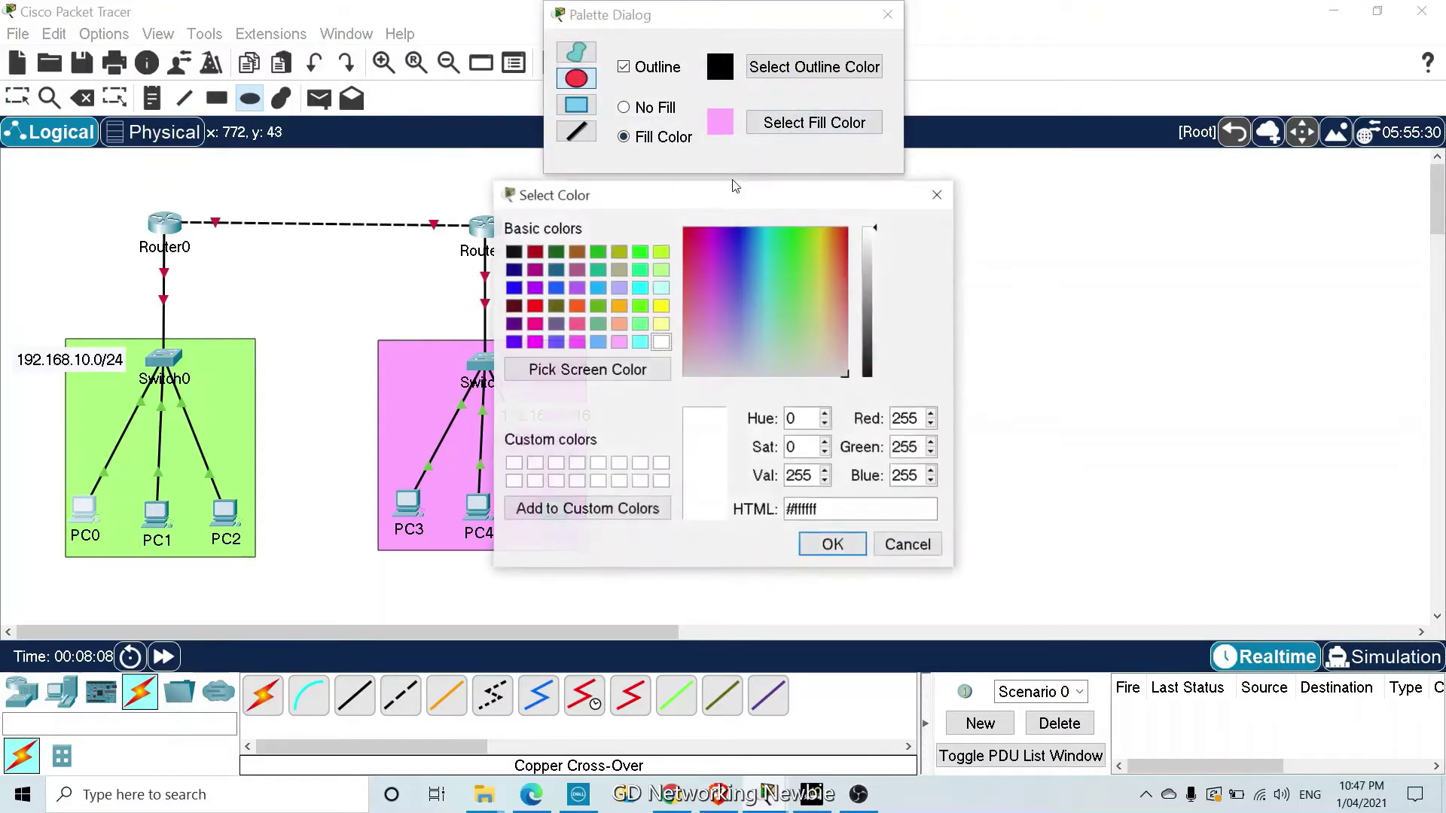
pyautogui.click(542, 305)
pyautogui.click(832, 544)
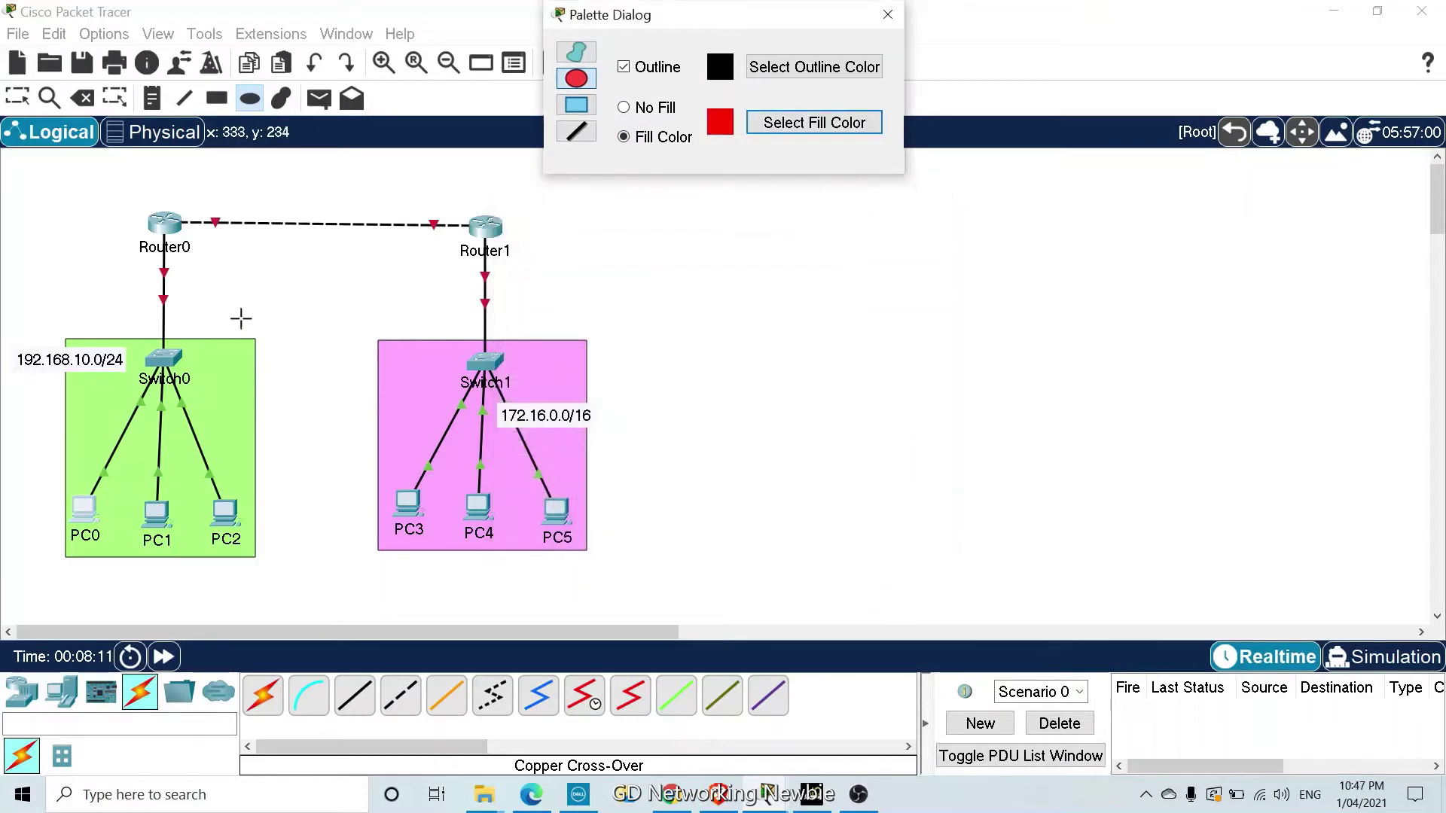
pyautogui.click(160, 247)
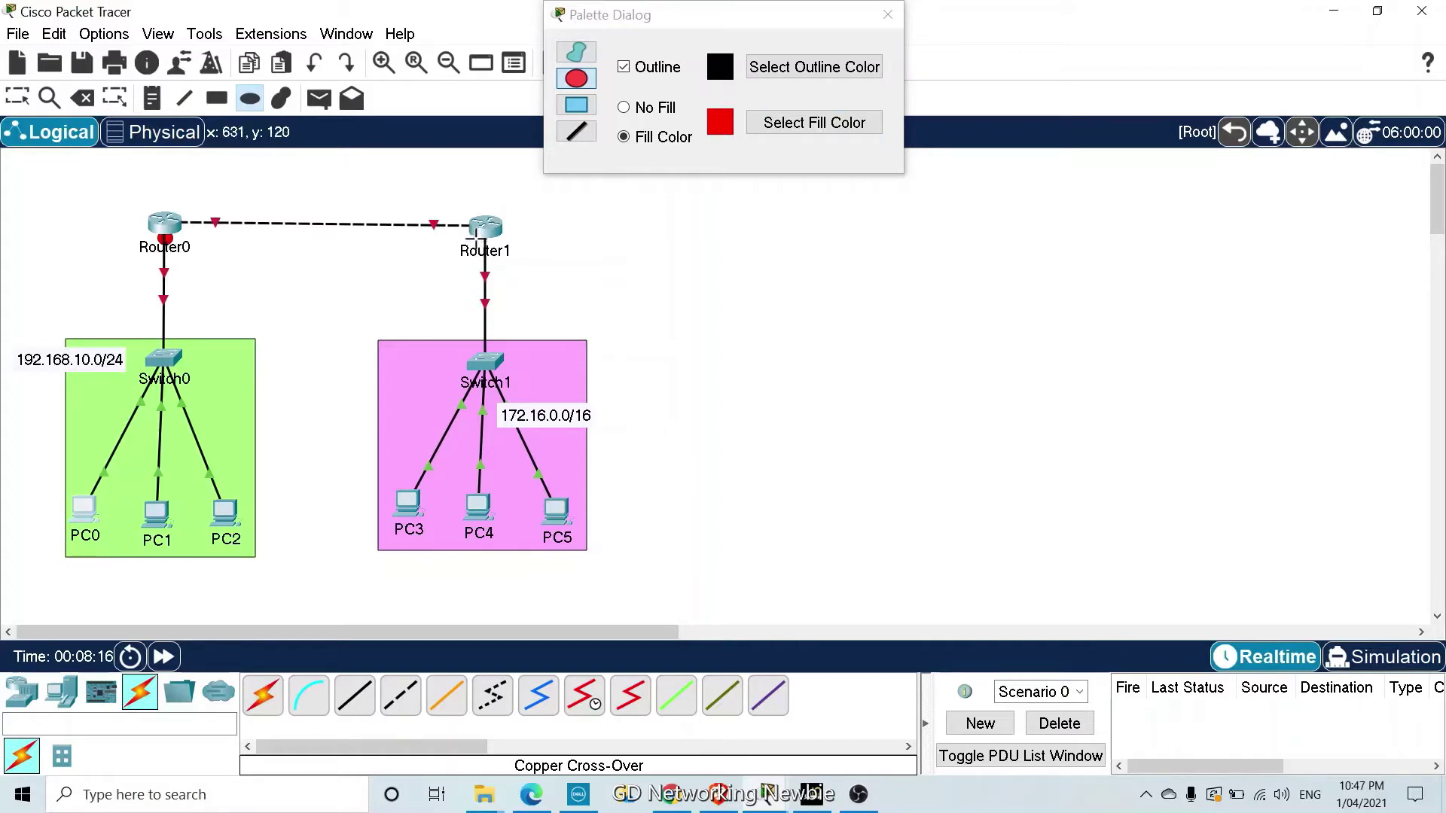
pyautogui.moveTo(475, 238); pyautogui.dragTo(496, 247)
pyautogui.press('Escape')
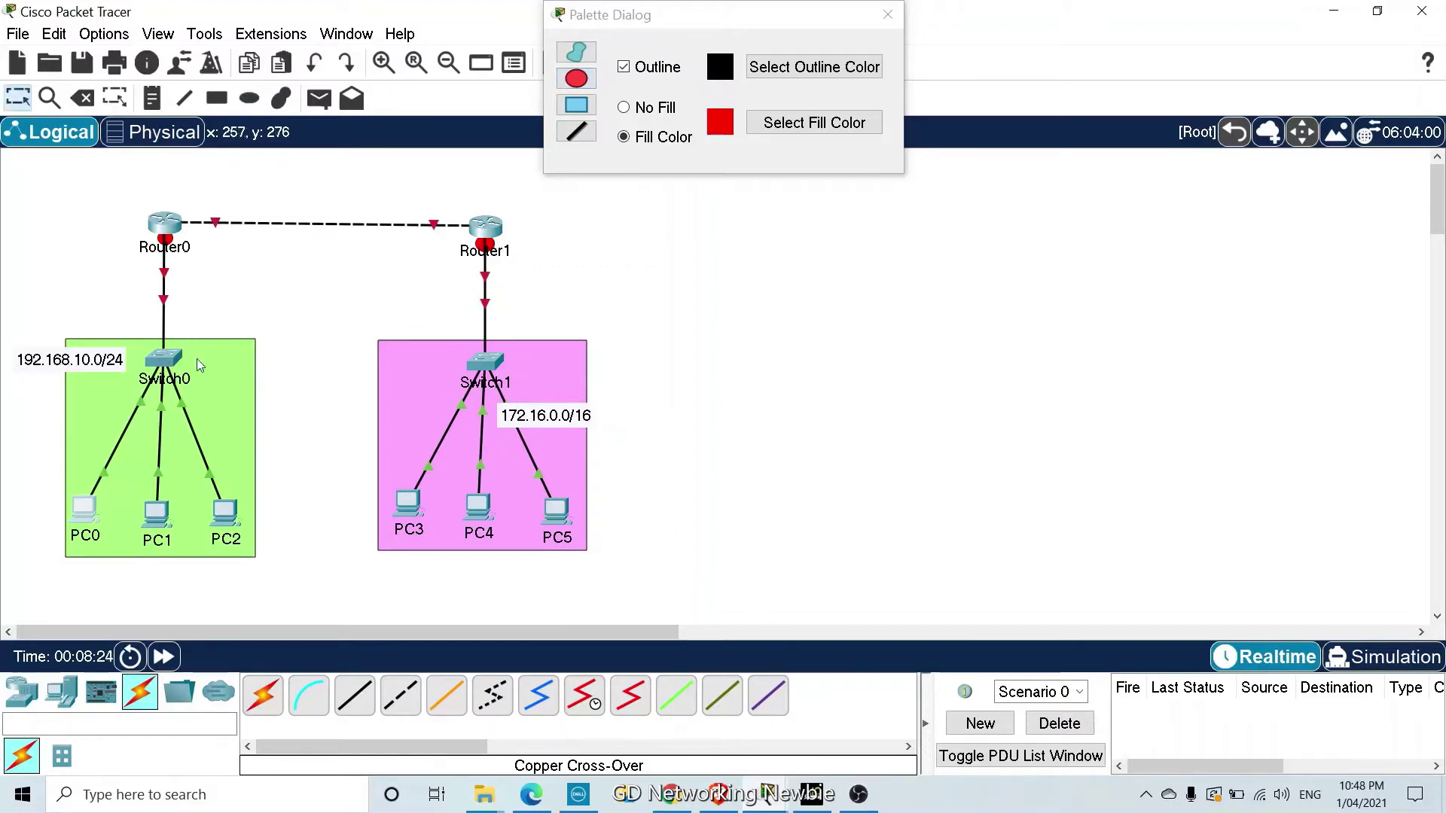
# Add the notes R1 above Router0 and R2 above Router1, and shift the R1 note slightly higher
pyautogui.click(151, 98)
pyautogui.click(164, 193)
pyautogui.write('R')
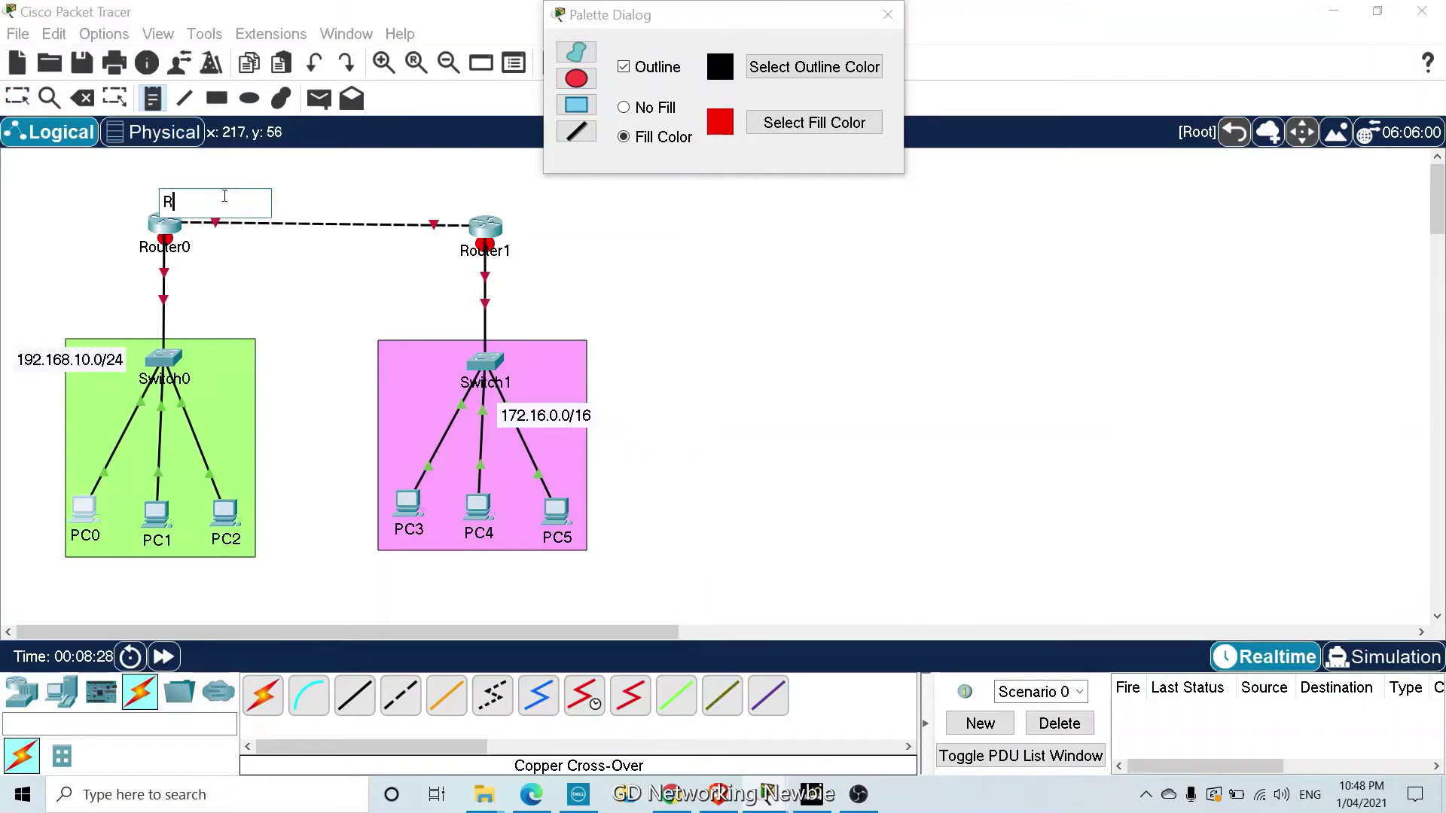
pyautogui.write('1')
pyautogui.press('Escape')
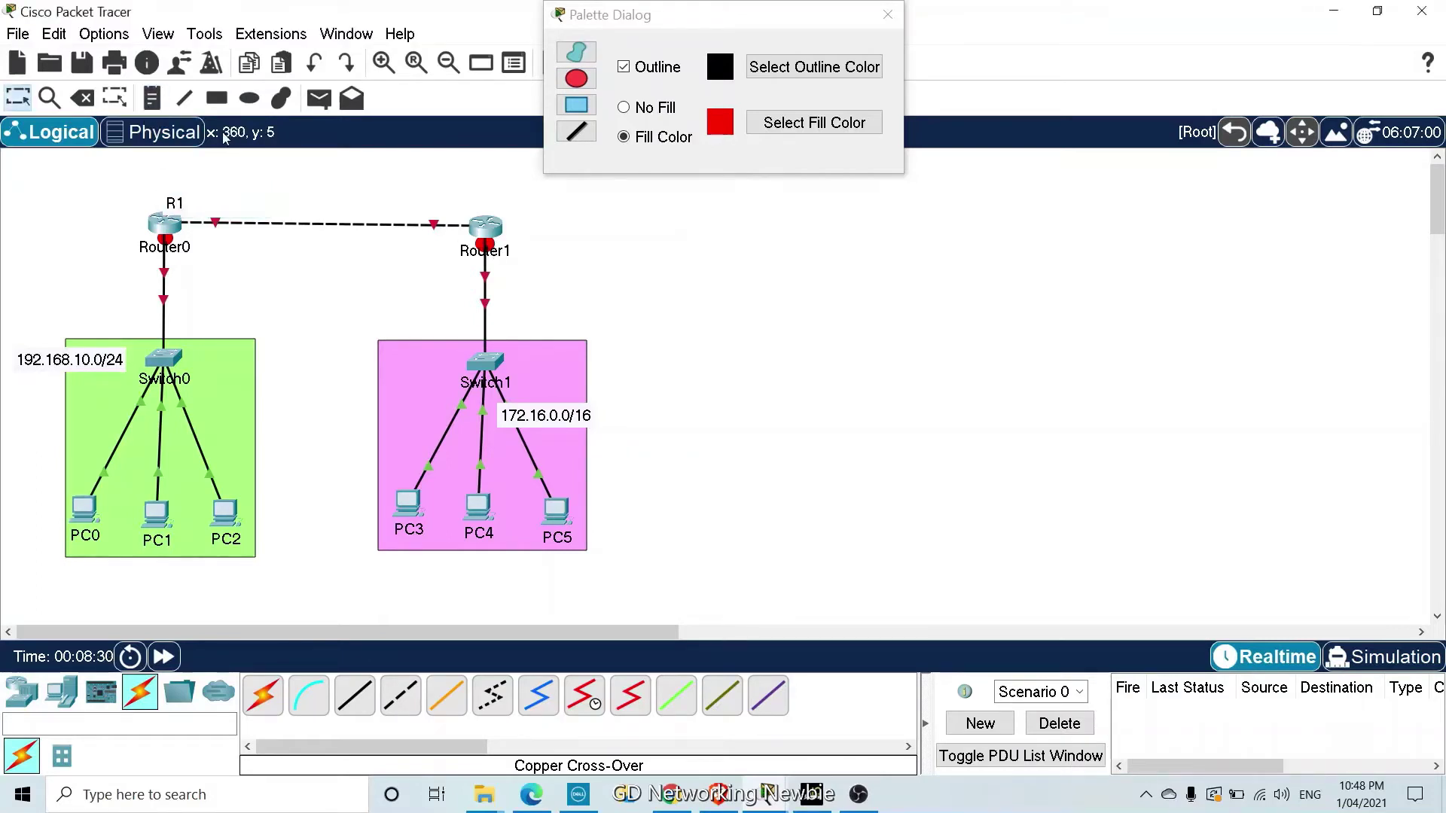
pyautogui.click(485, 197)
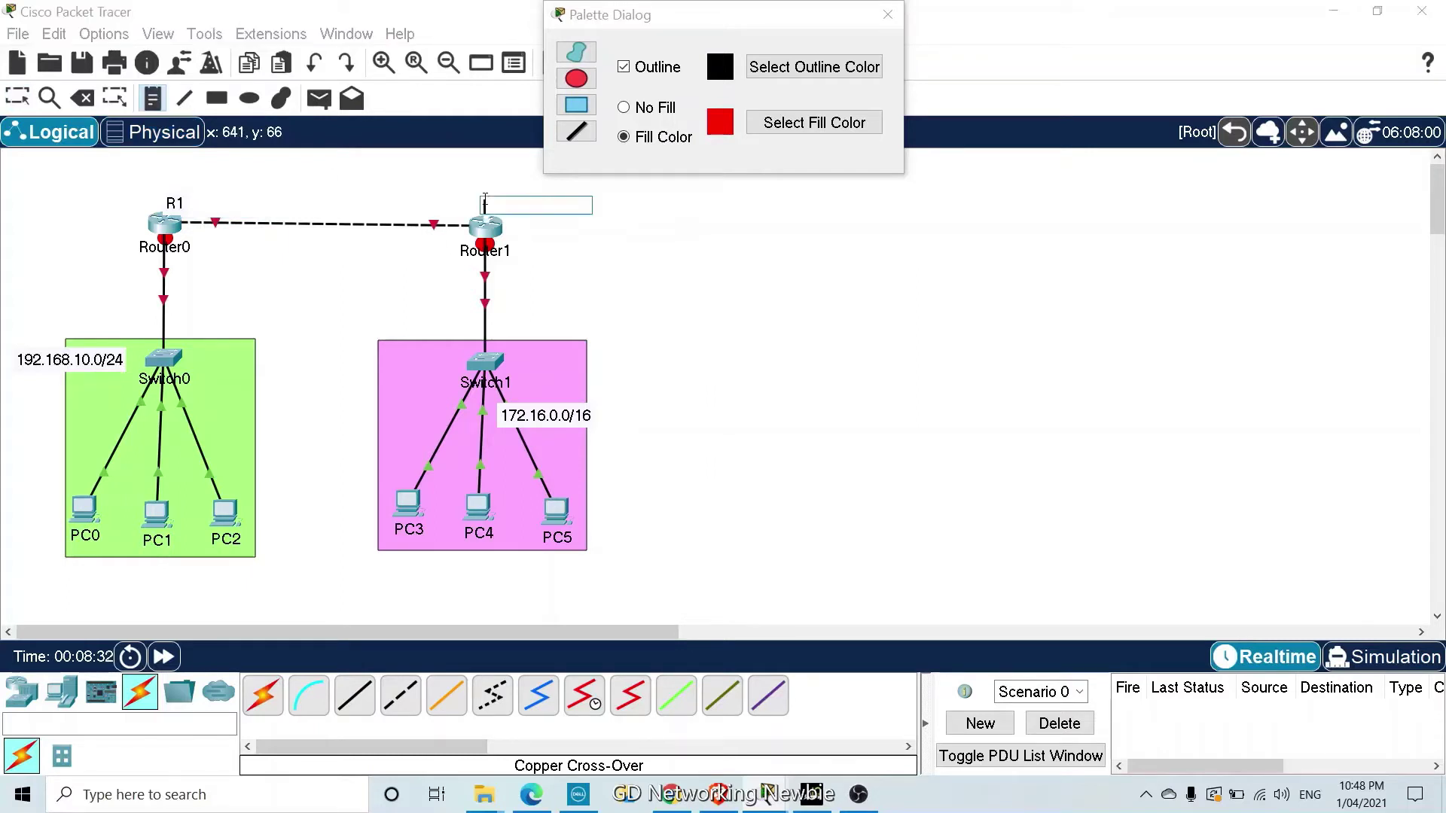
pyautogui.write('R2')
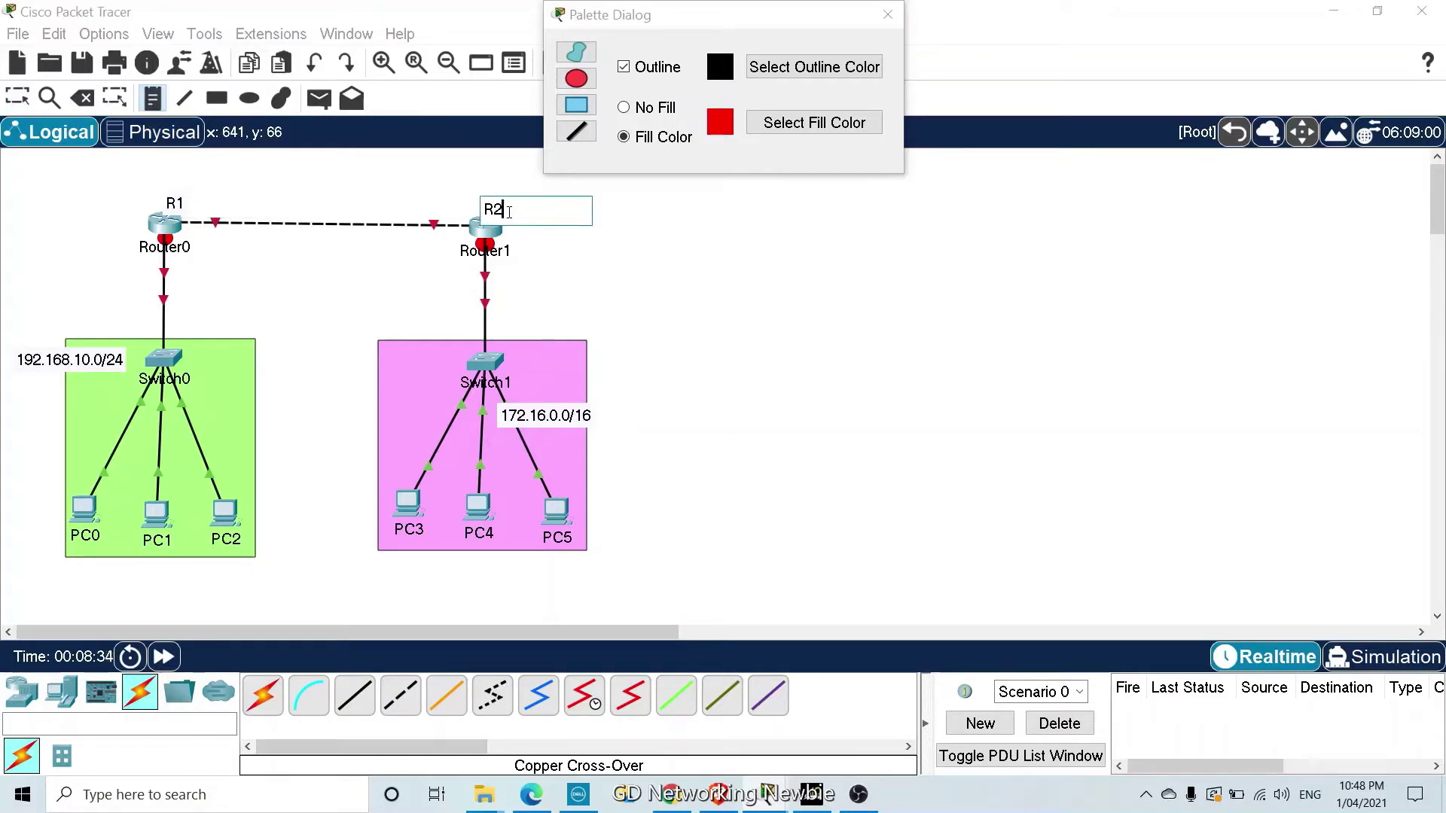
pyautogui.press('Escape')
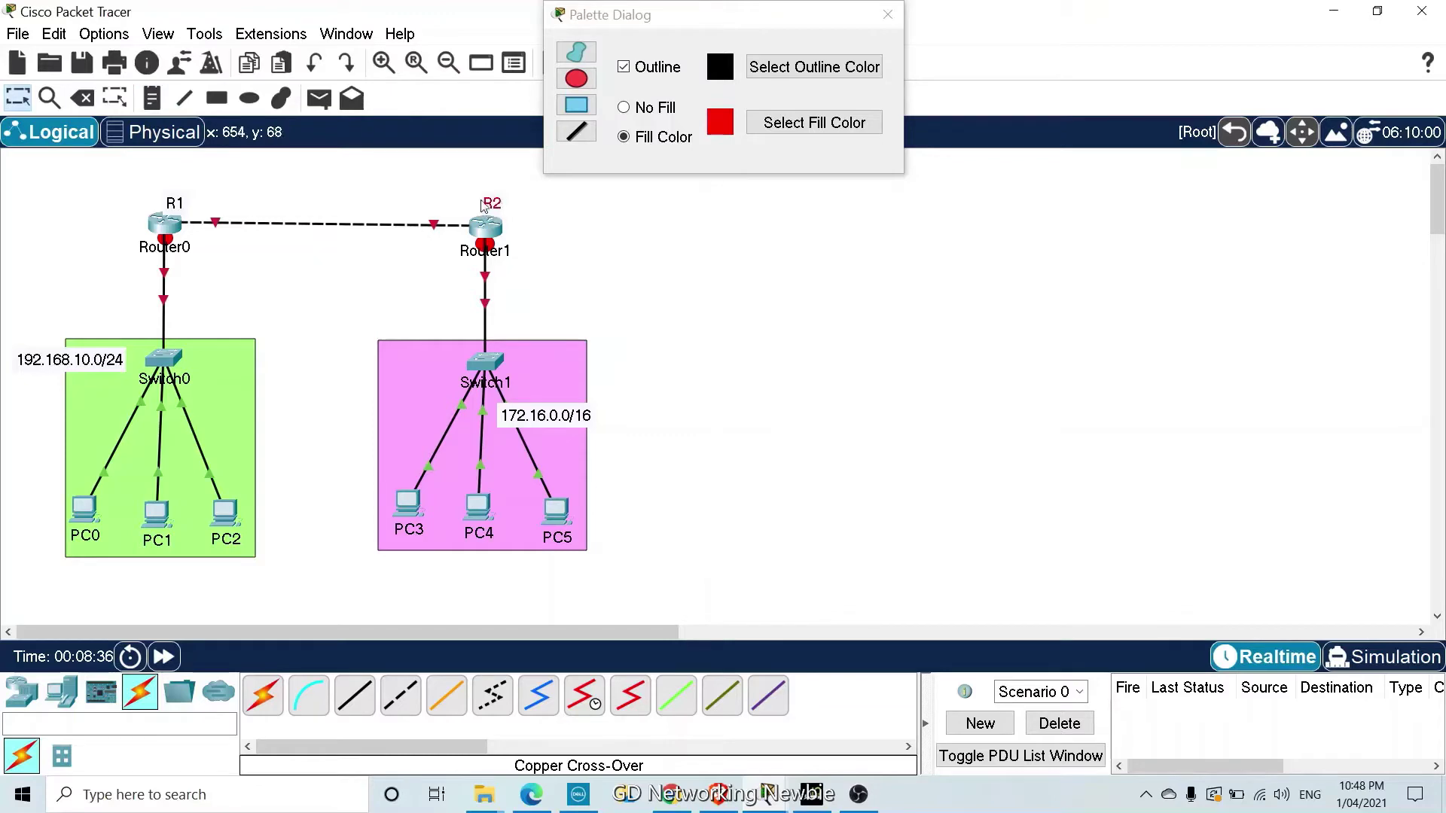
pyautogui.moveTo(179, 205); pyautogui.dragTo(178, 193)
# Move the 192.168.10.0/24 note beside the Router0–Switch0 link and the 172.16.0.0/16 note beside the Router1–Switch1 link
pyautogui.moveTo(171, 254)
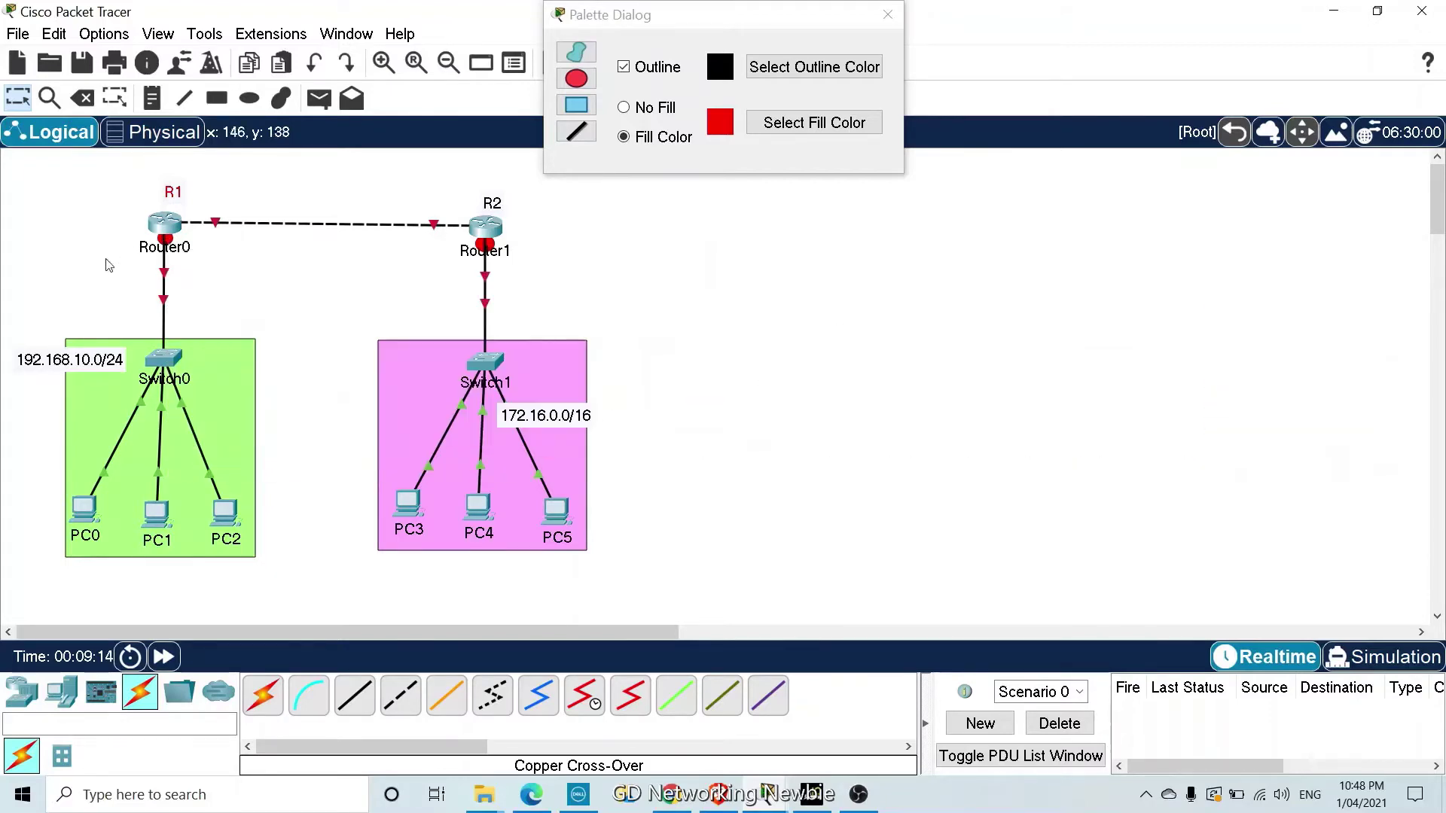
pyautogui.moveTo(45, 357); pyautogui.dragTo(49, 302)
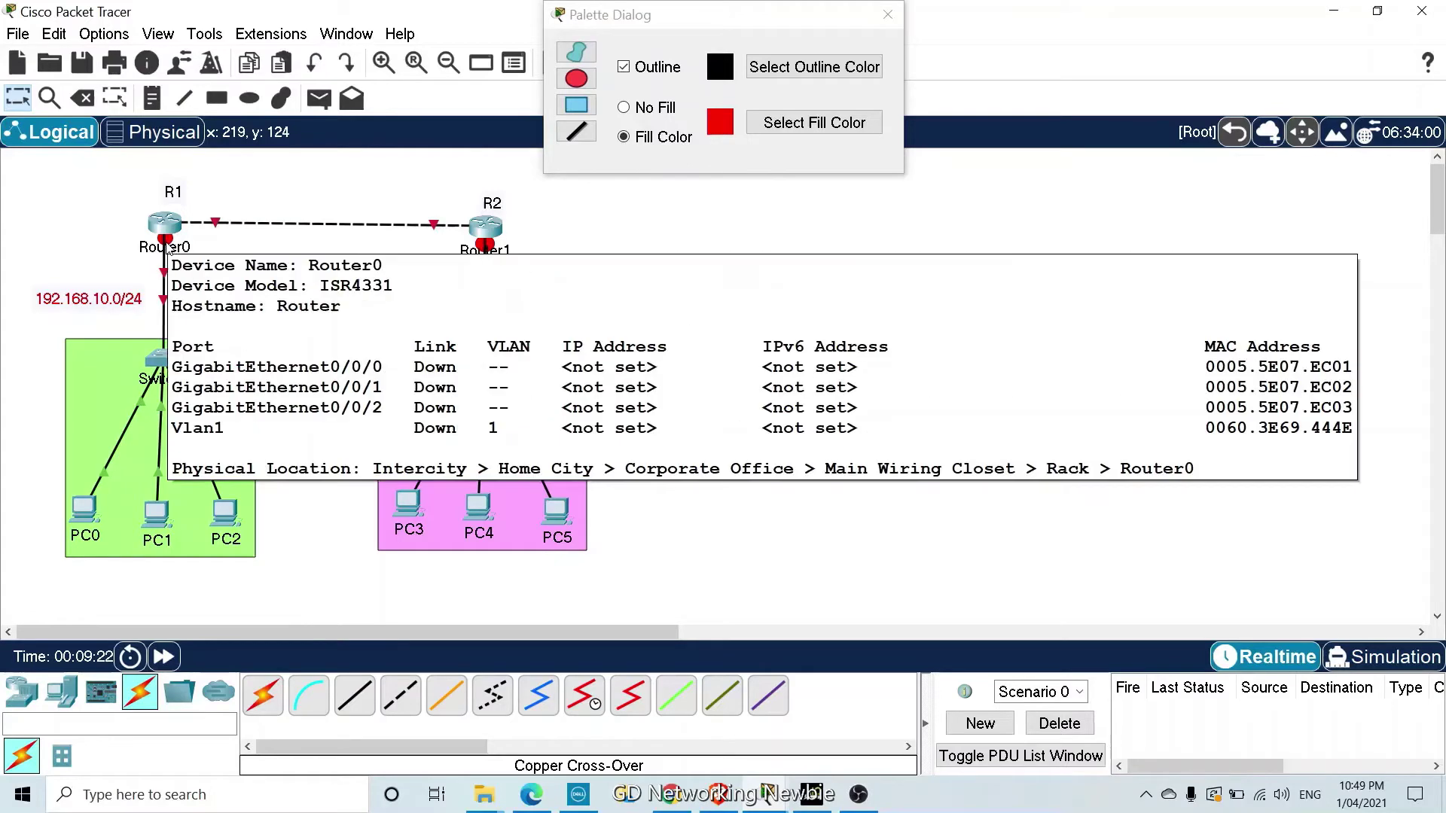
pyautogui.moveTo(557, 426); pyautogui.dragTo(567, 265)
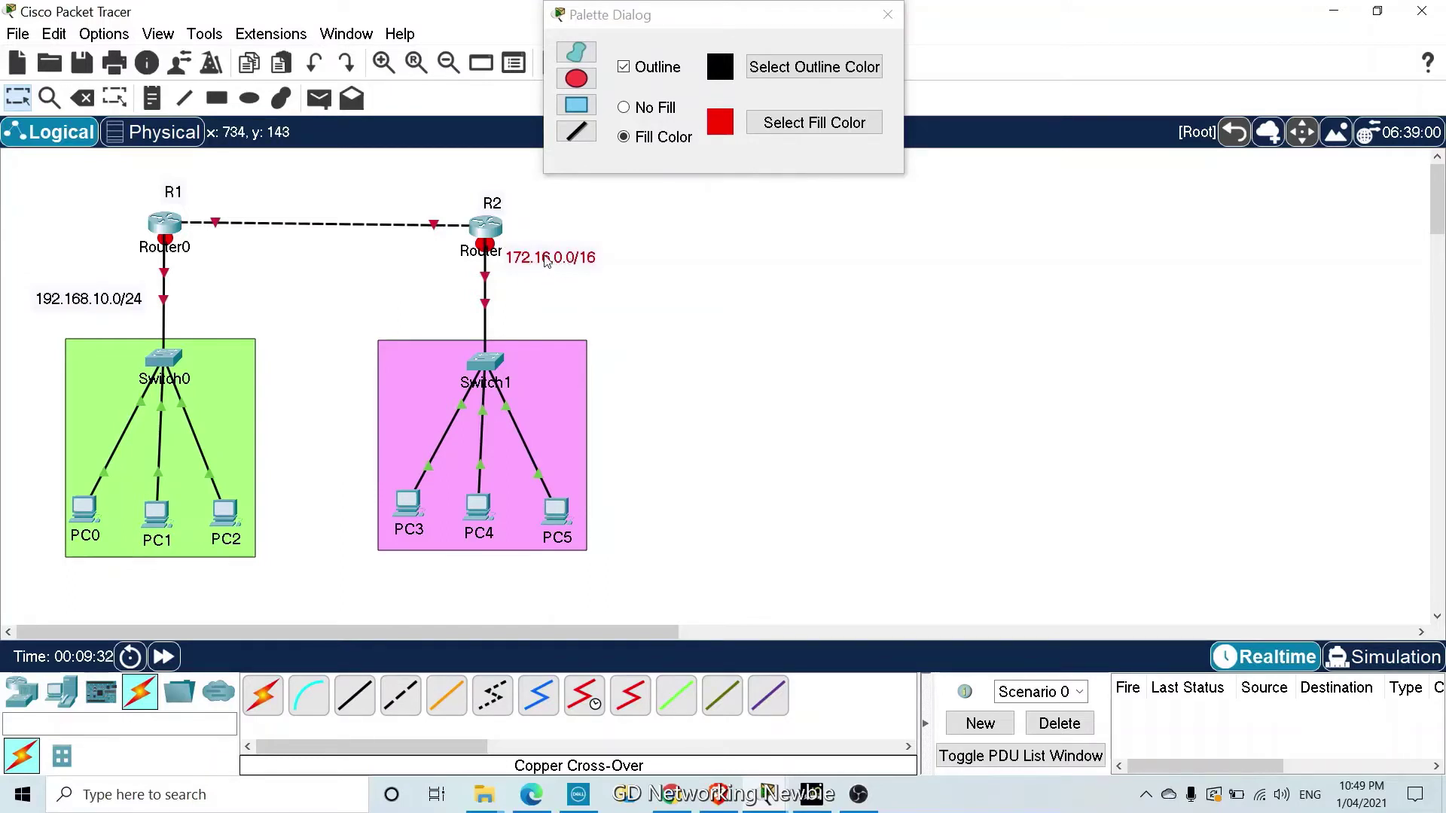
pyautogui.moveTo(494, 249)
pyautogui.moveTo(562, 269); pyautogui.dragTo(555, 280)
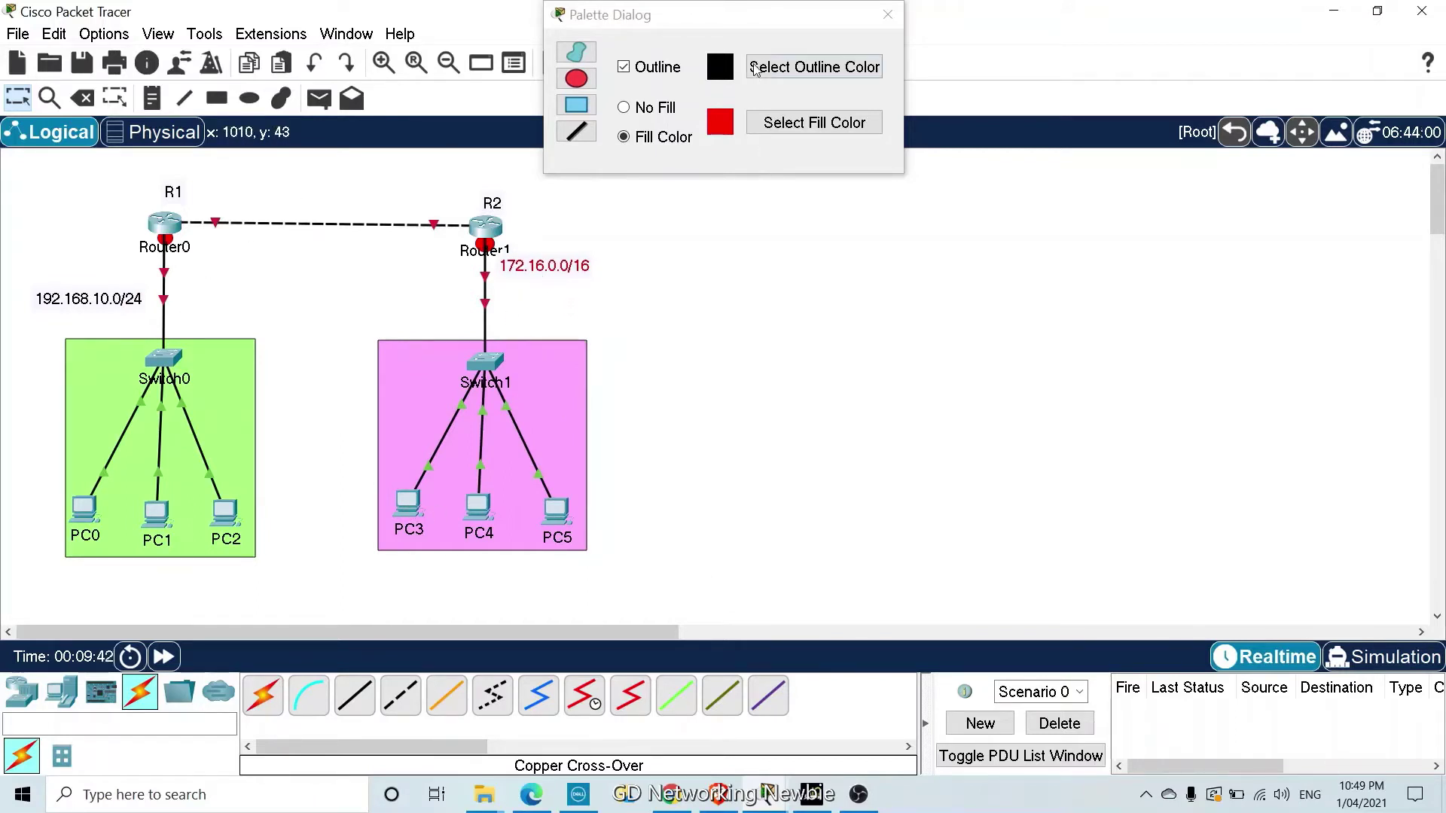
# Draw a narrow cyan-filled rectangle over the link between Router0 and Router1, and close the shape palette
pyautogui.moveTo(746, 32); pyautogui.dragTo(803, 32)
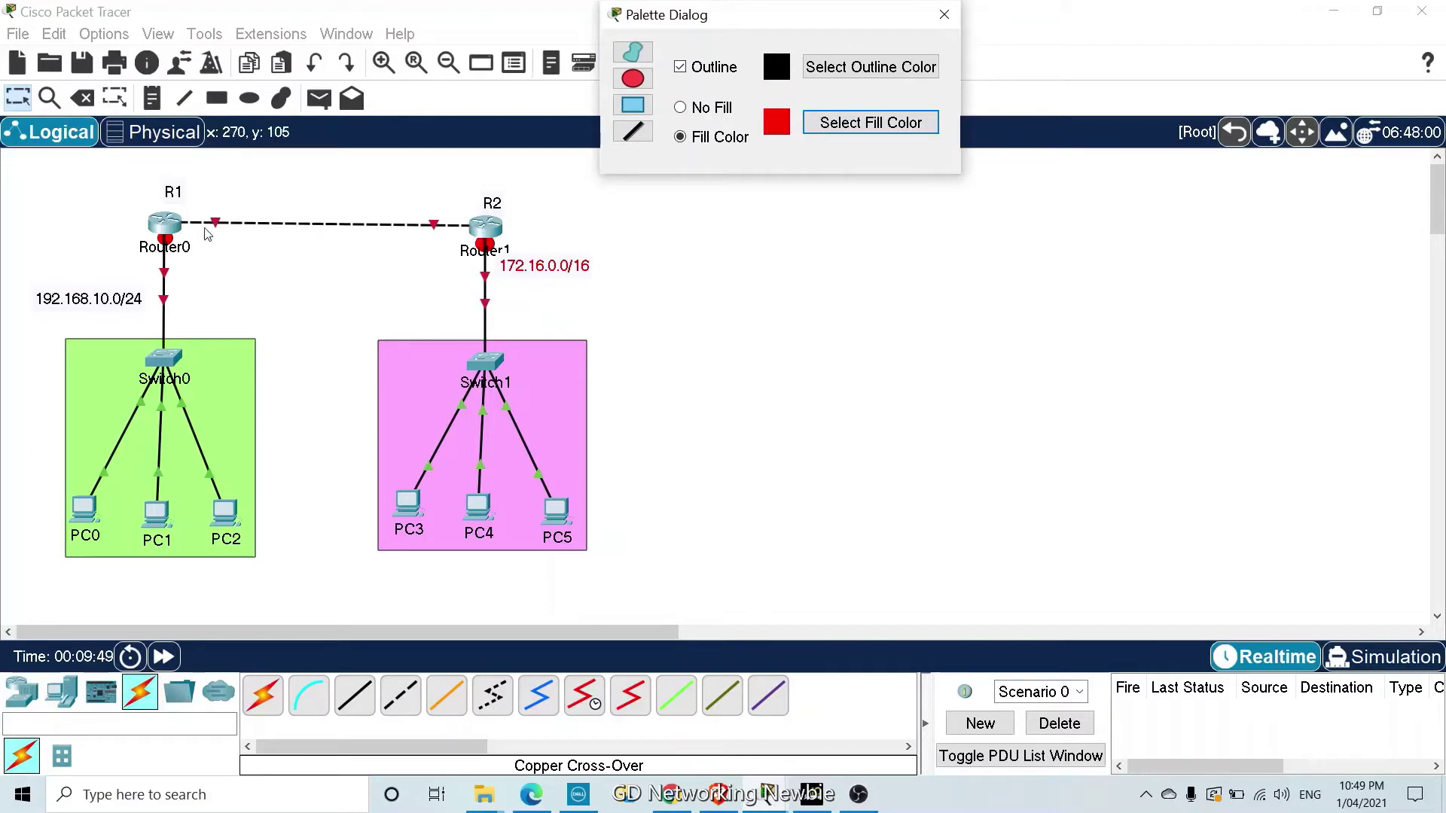
pyautogui.click(823, 126)
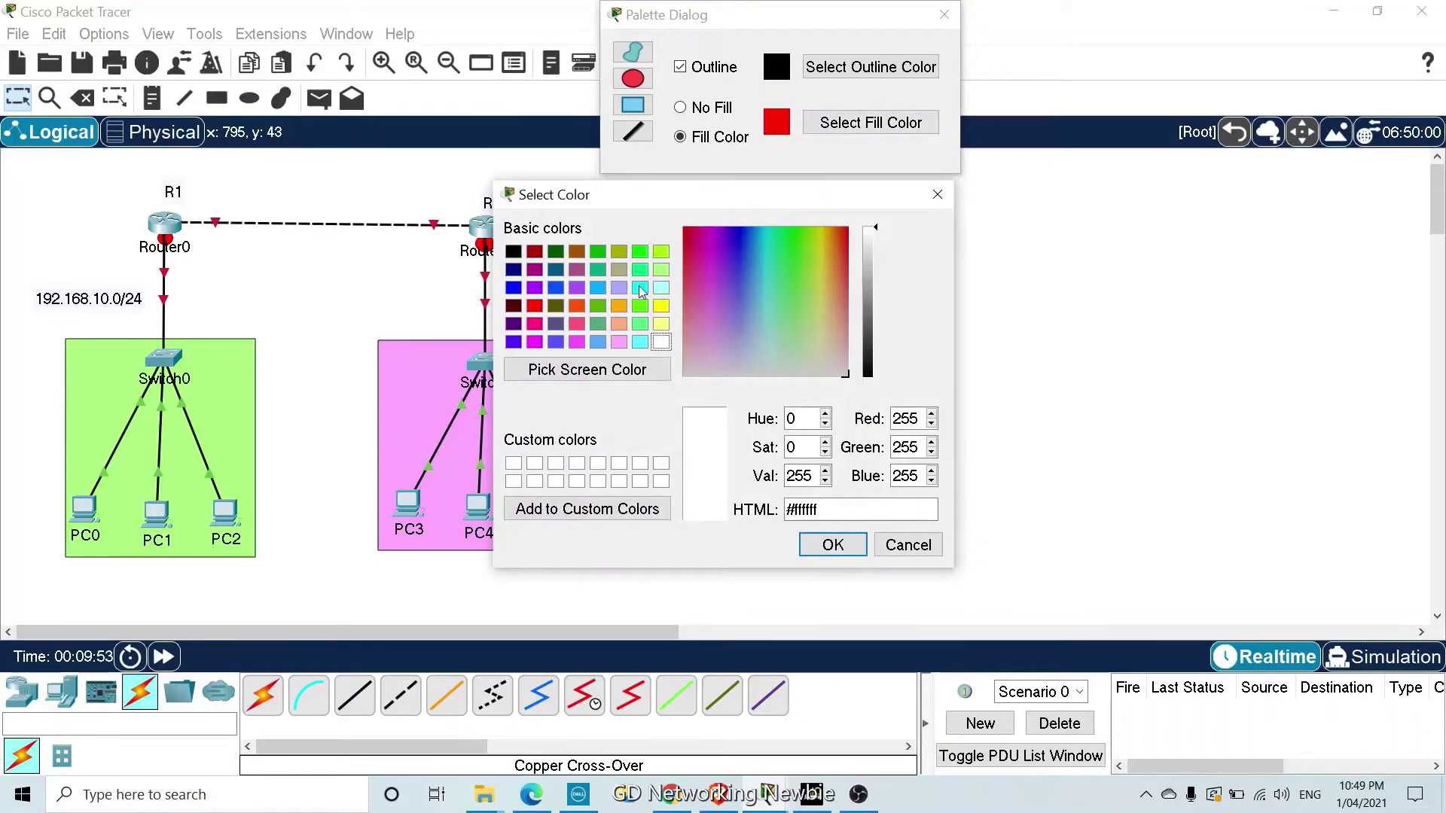
pyautogui.click(639, 289)
pyautogui.click(833, 545)
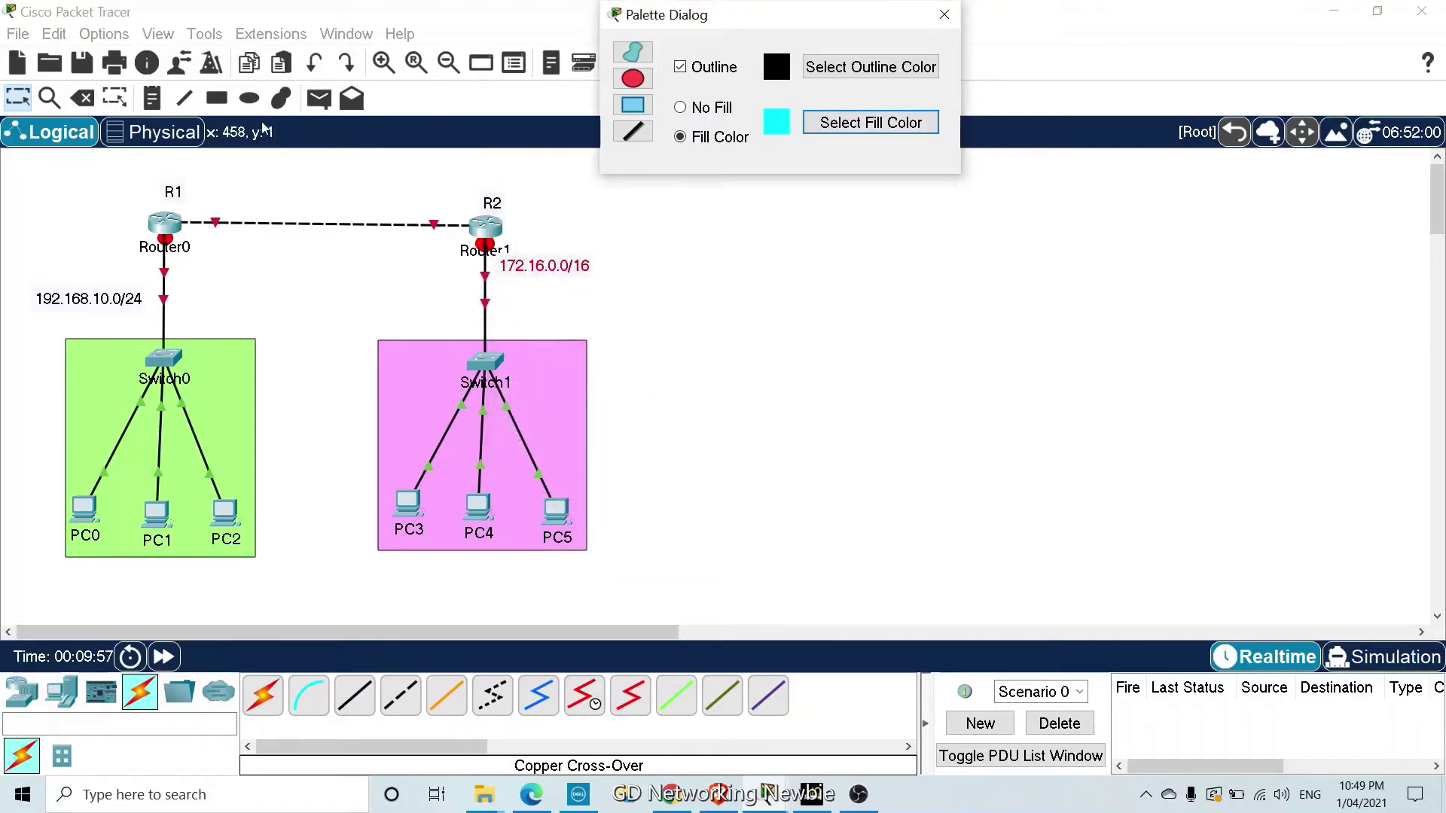
pyautogui.click(217, 98)
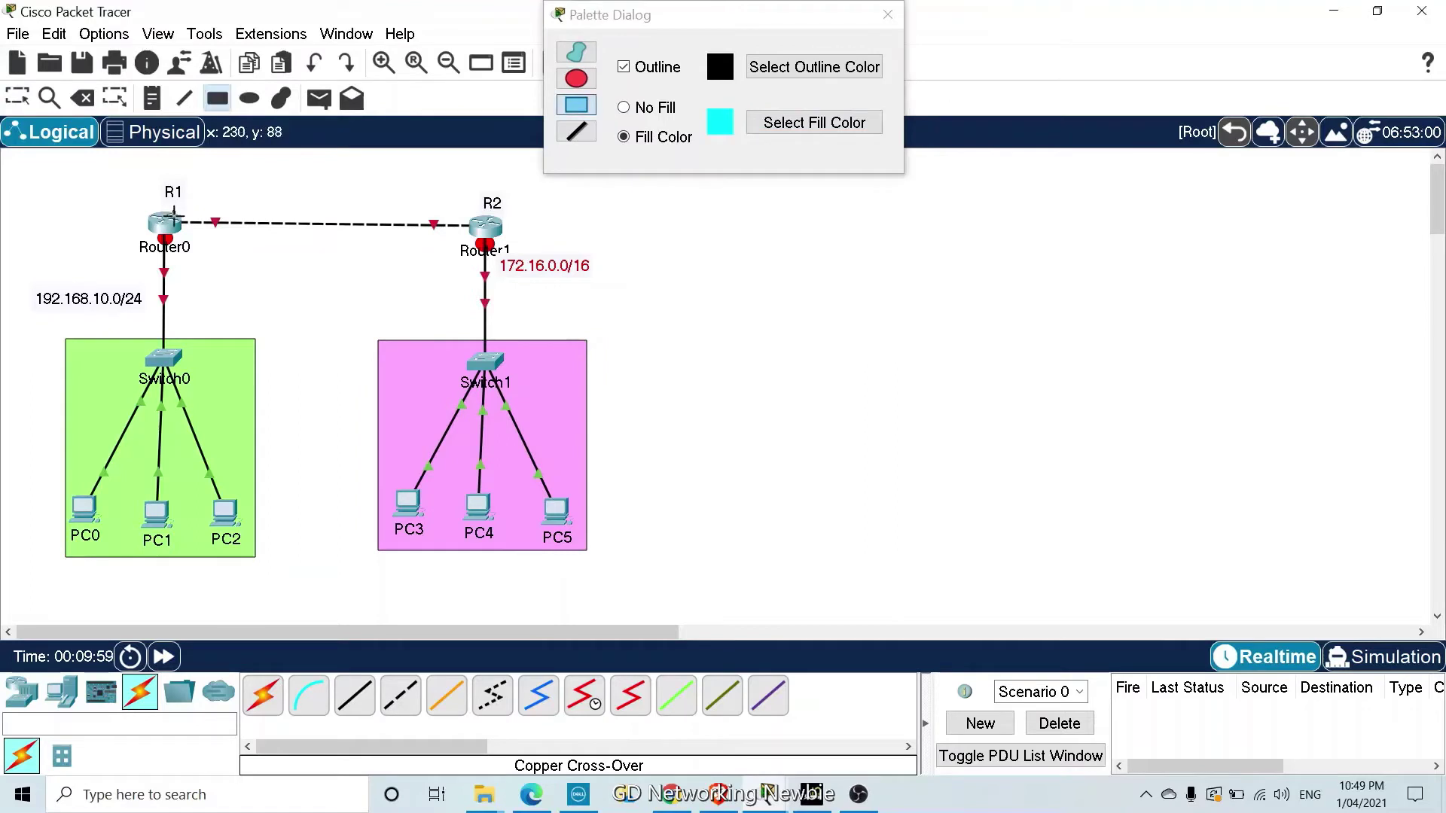
pyautogui.moveTo(174, 216); pyautogui.dragTo(470, 233)
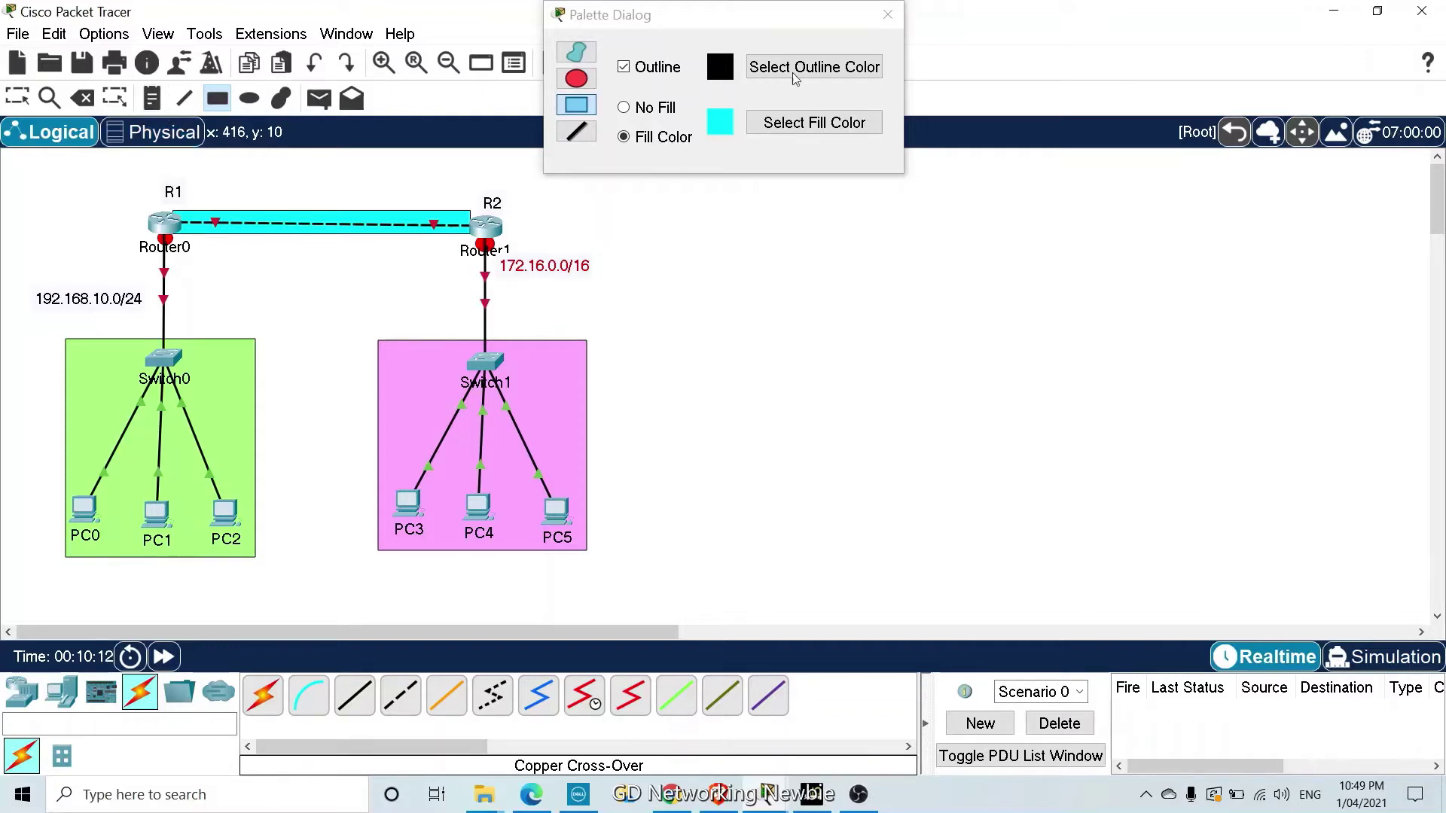
pyautogui.click(888, 14)
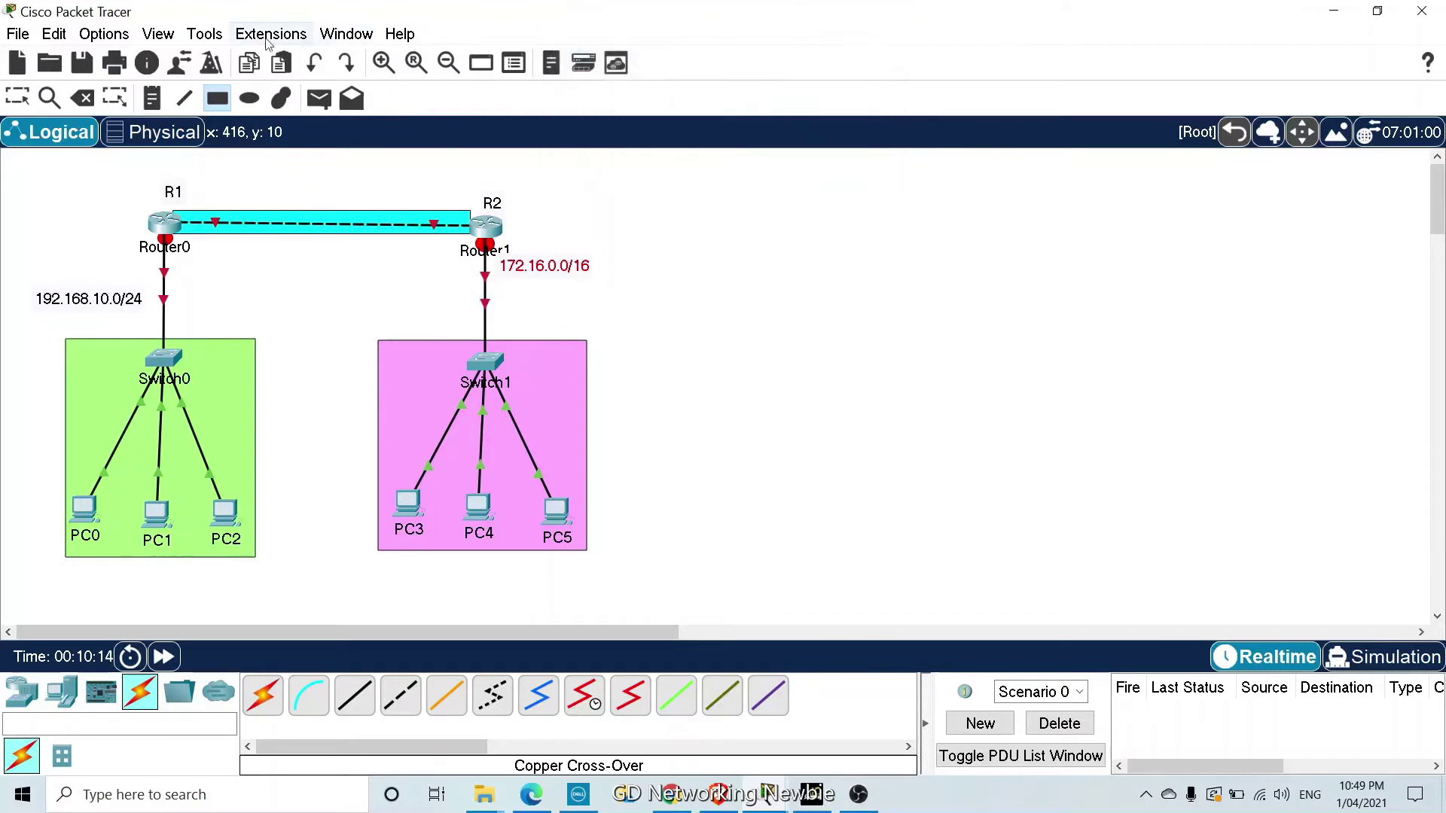
# Add the note 10.20.30.0/30 for the router-to-router link and move it above the cyan rectangle
pyautogui.click(152, 98)
pyautogui.click(303, 181)
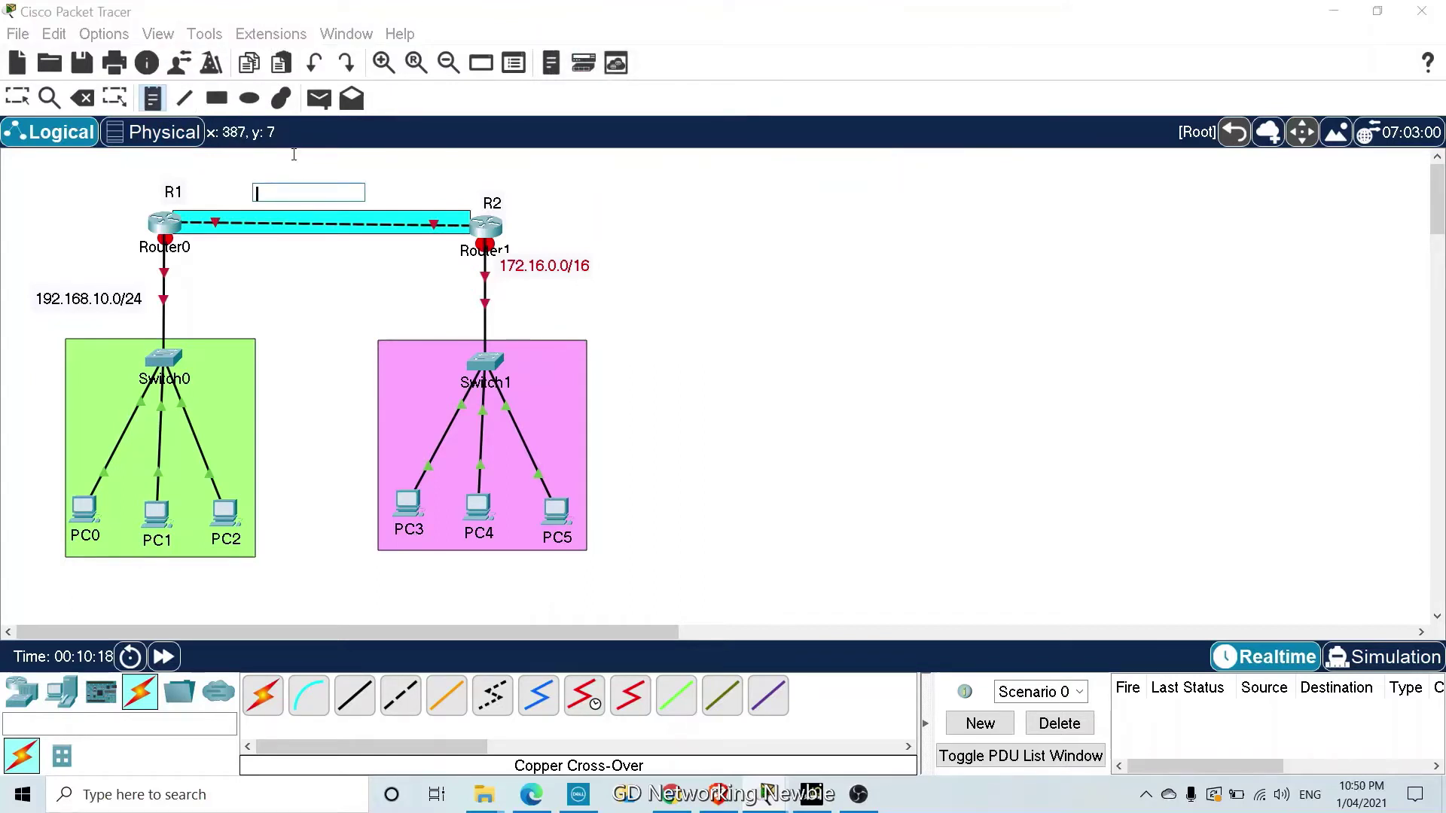
pyautogui.write('10.20.30')
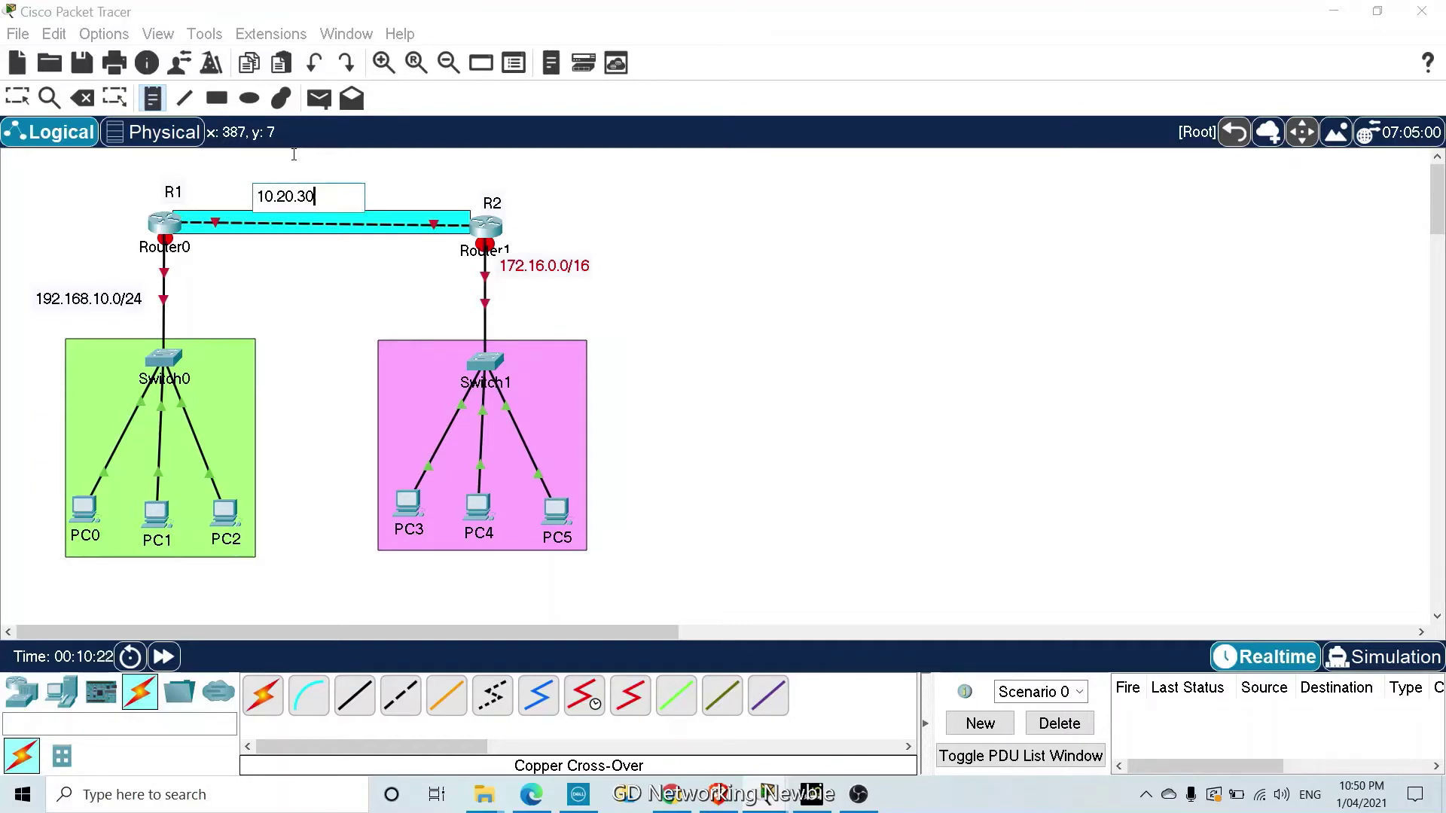
pyautogui.write('.0/30')
pyautogui.press('Escape')
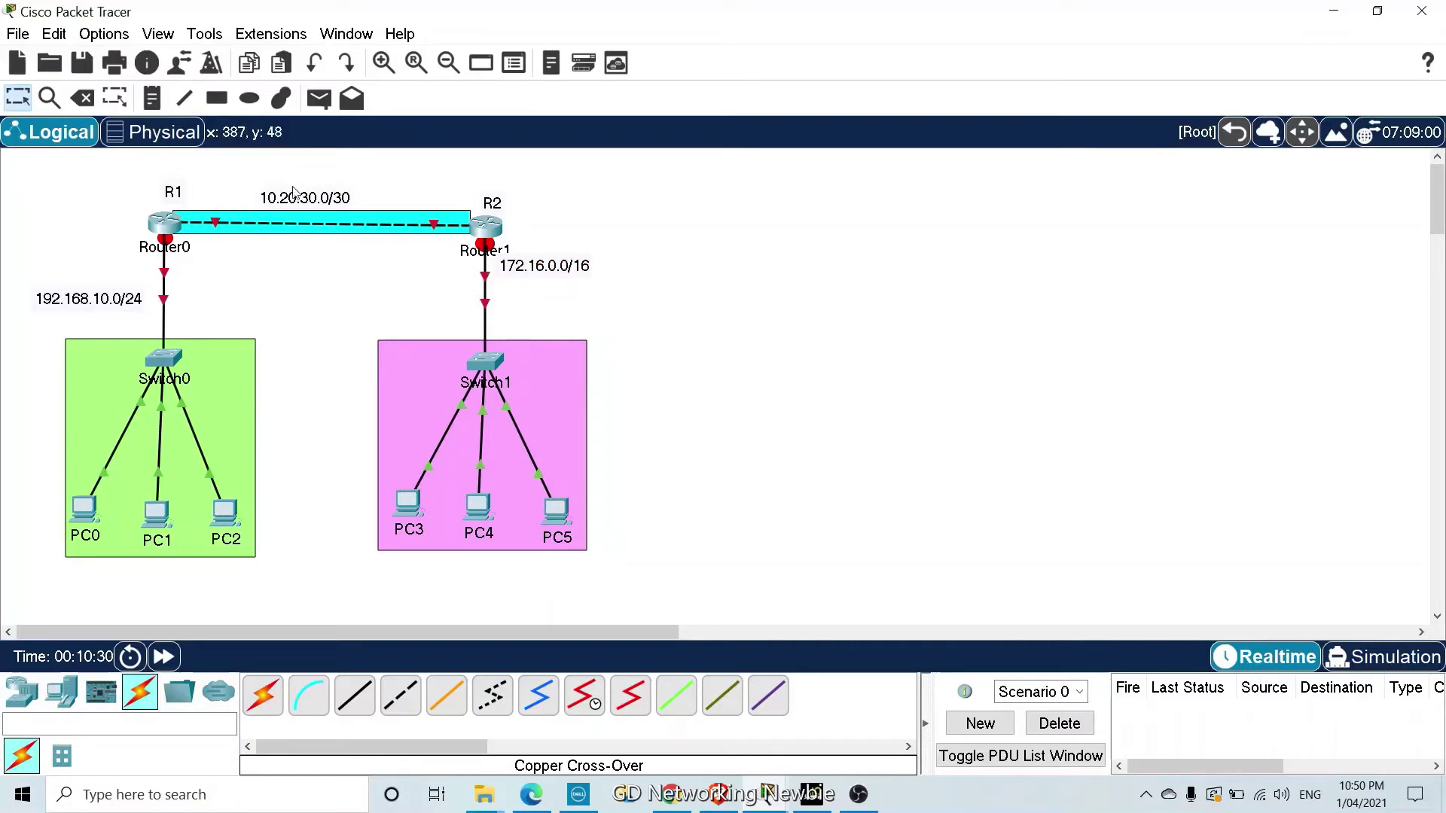
pyautogui.moveTo(293, 199); pyautogui.dragTo(308, 173)
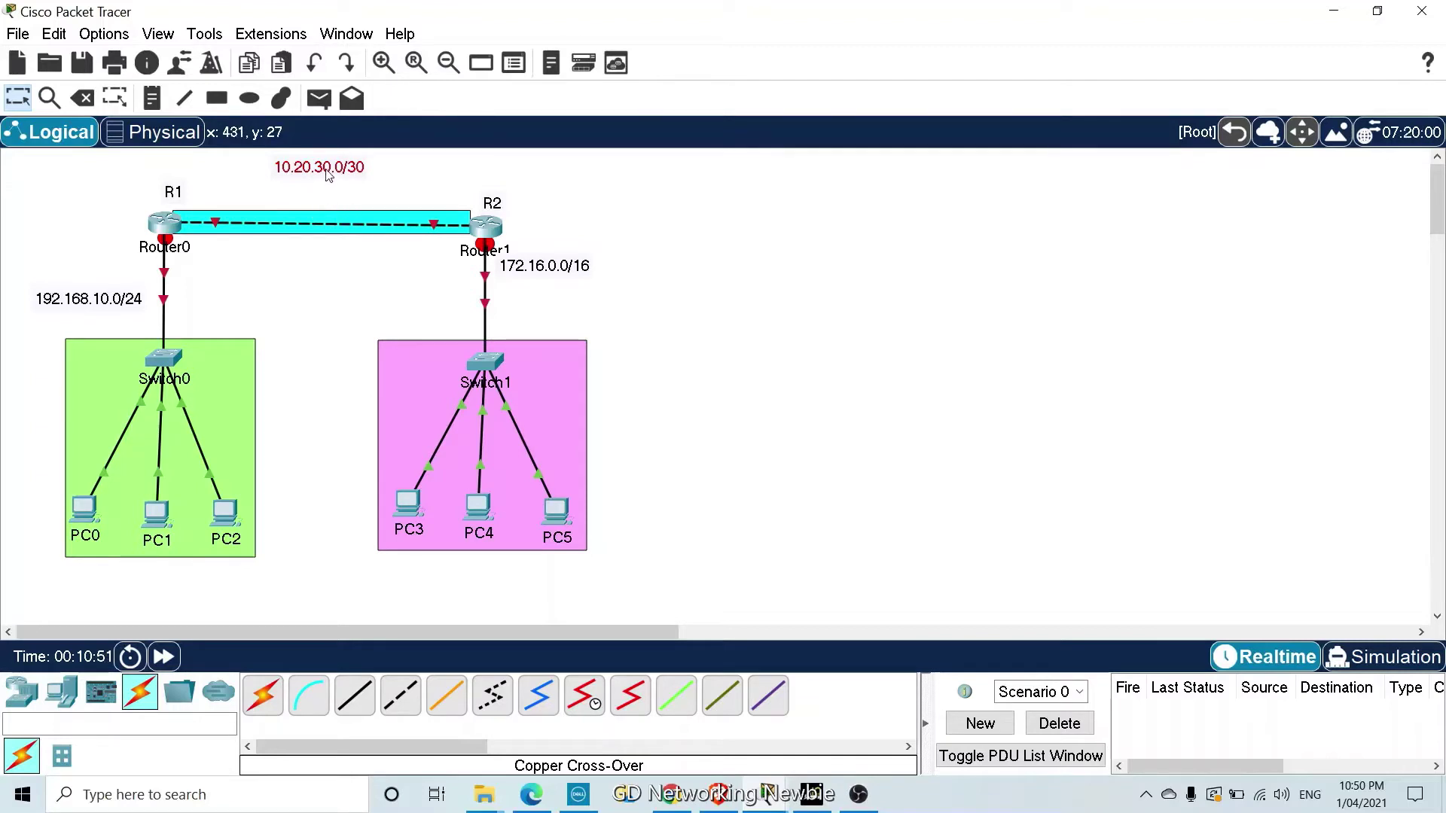
pyautogui.moveTo(329, 175); pyautogui.dragTo(329, 172)
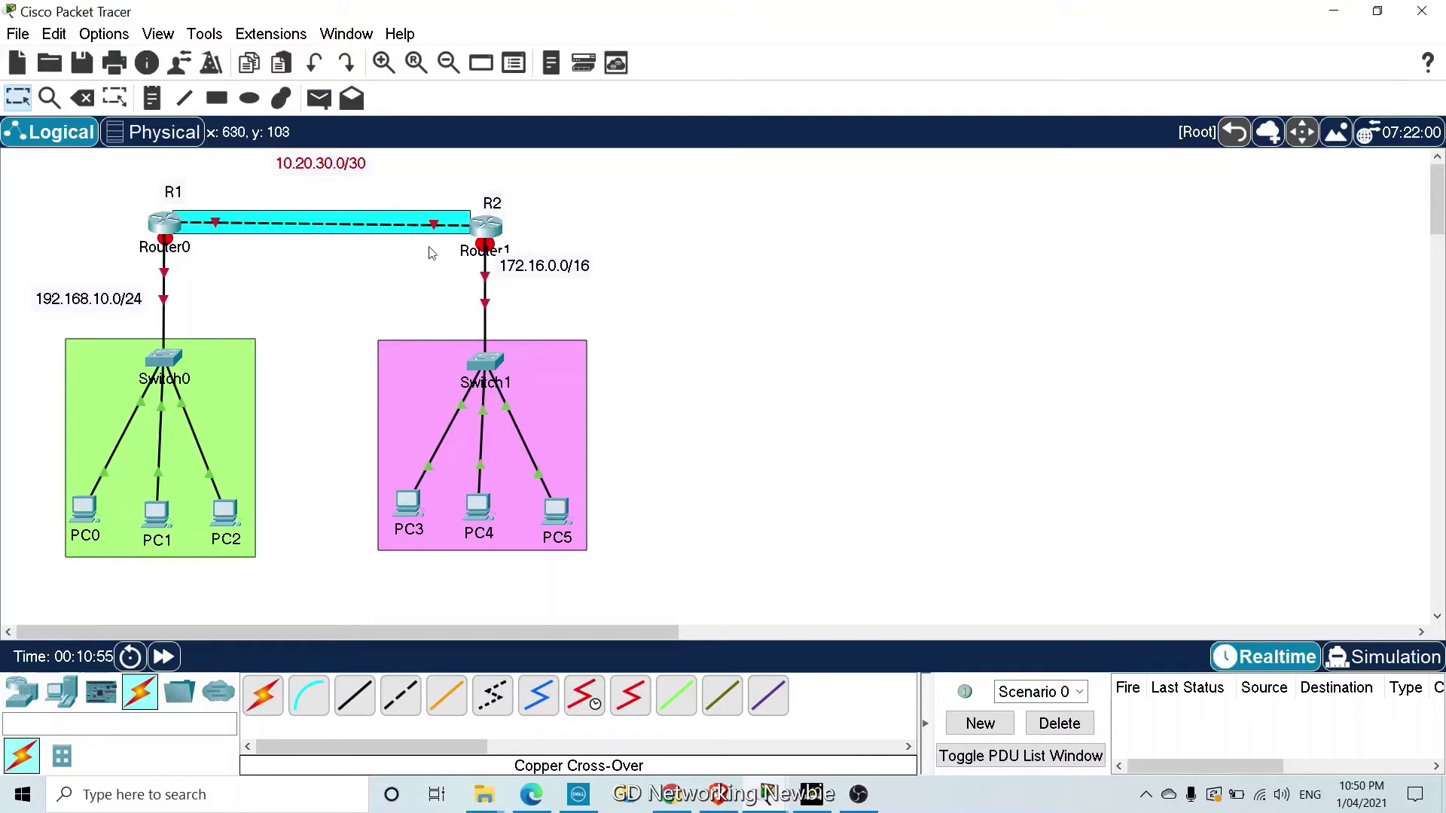
# Open Router0's command line and enter privileged mode with the enable command
pyautogui.click(166, 225)
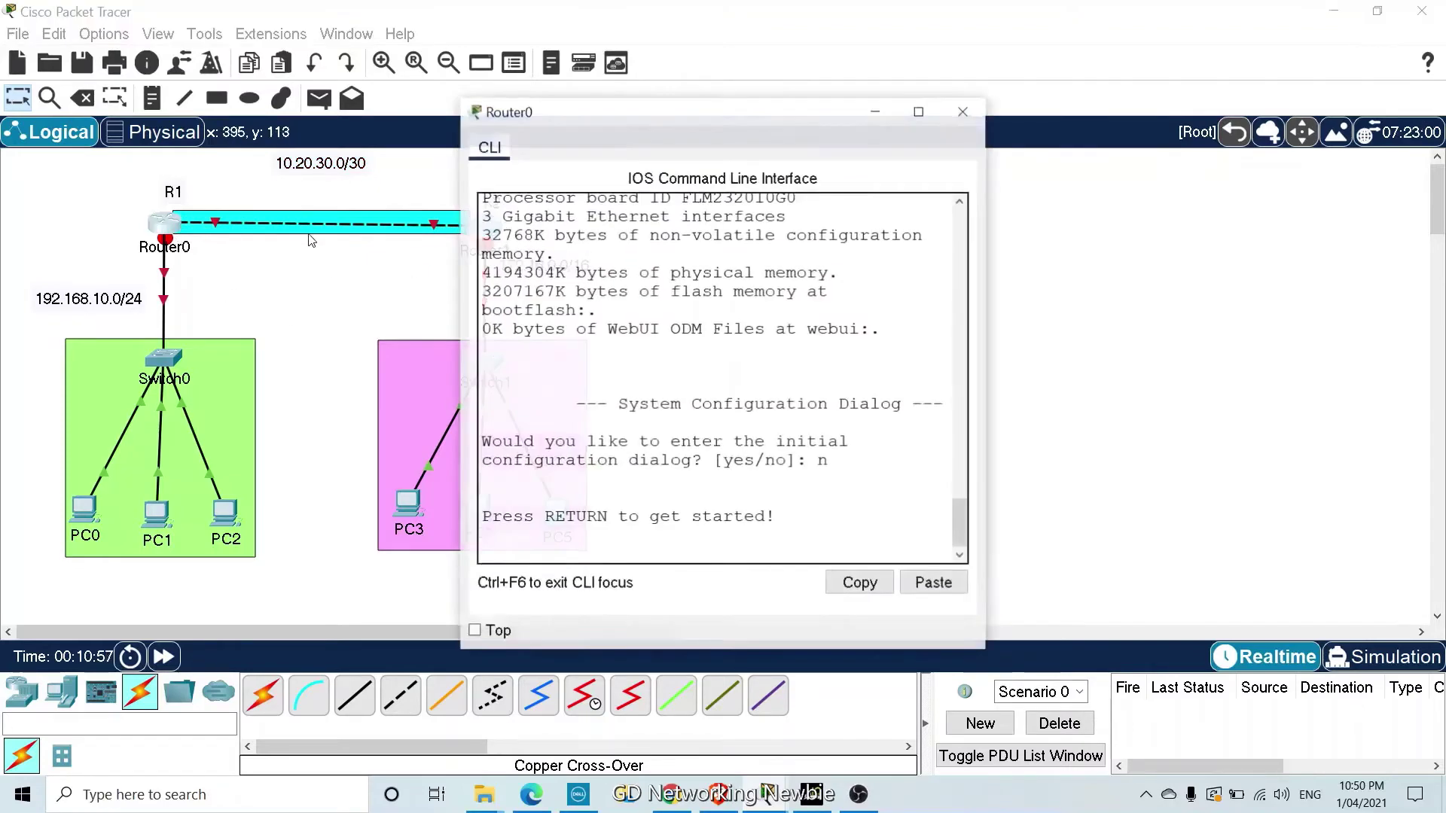
pyautogui.click(180, 203)
pyautogui.click(167, 225)
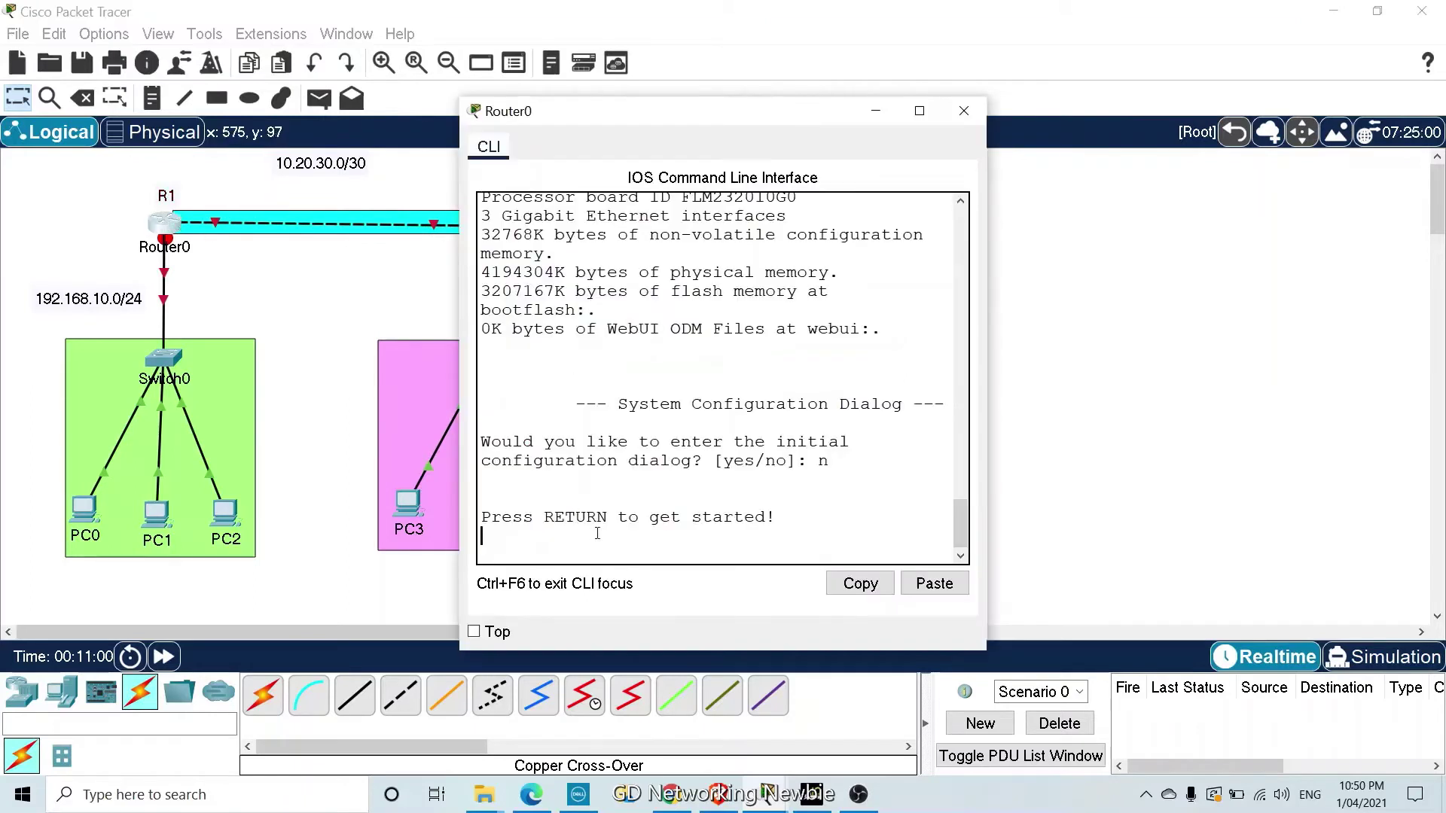
pyautogui.press('Return')
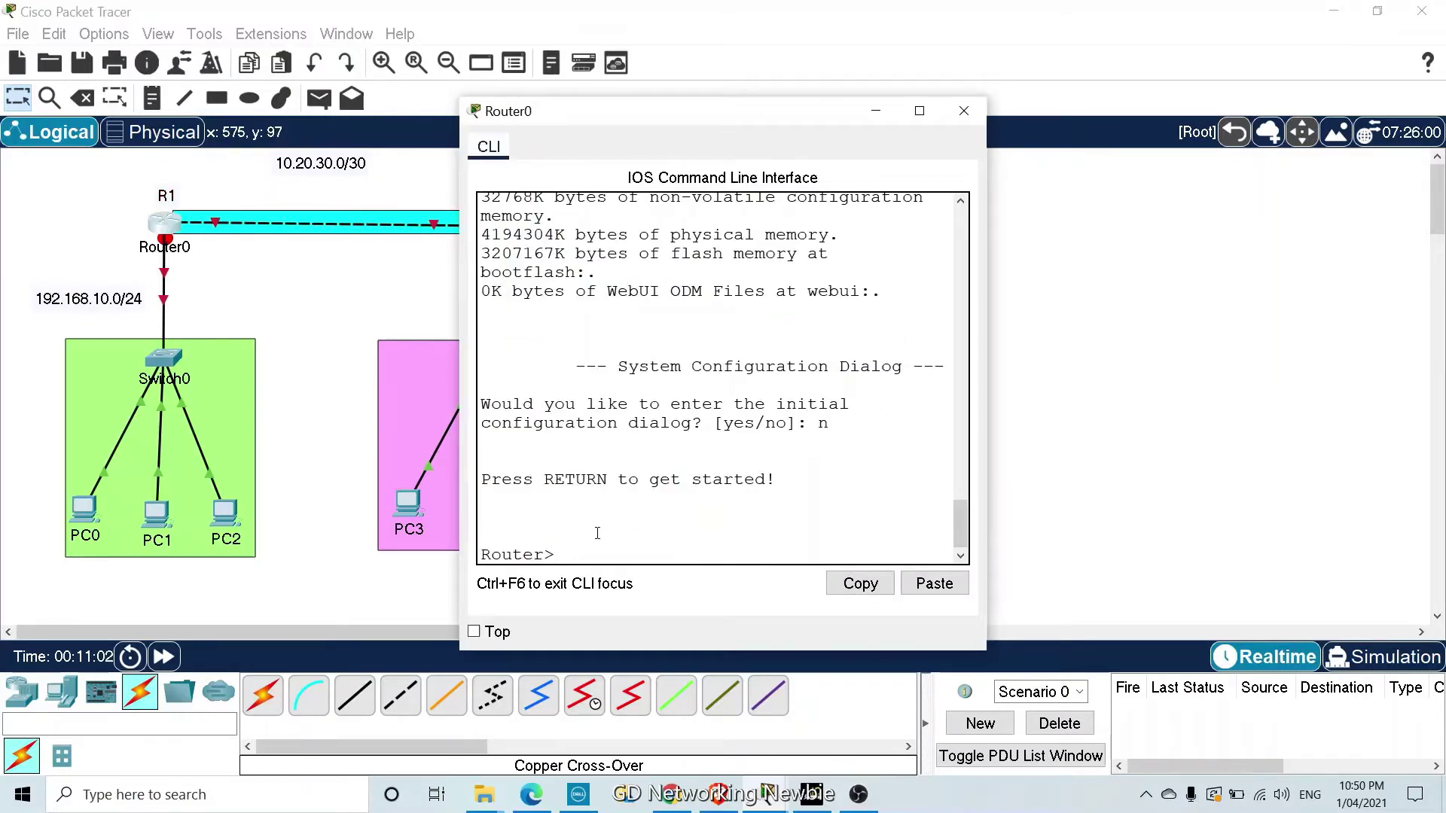
pyautogui.write('enable')
pyautogui.press('Return')
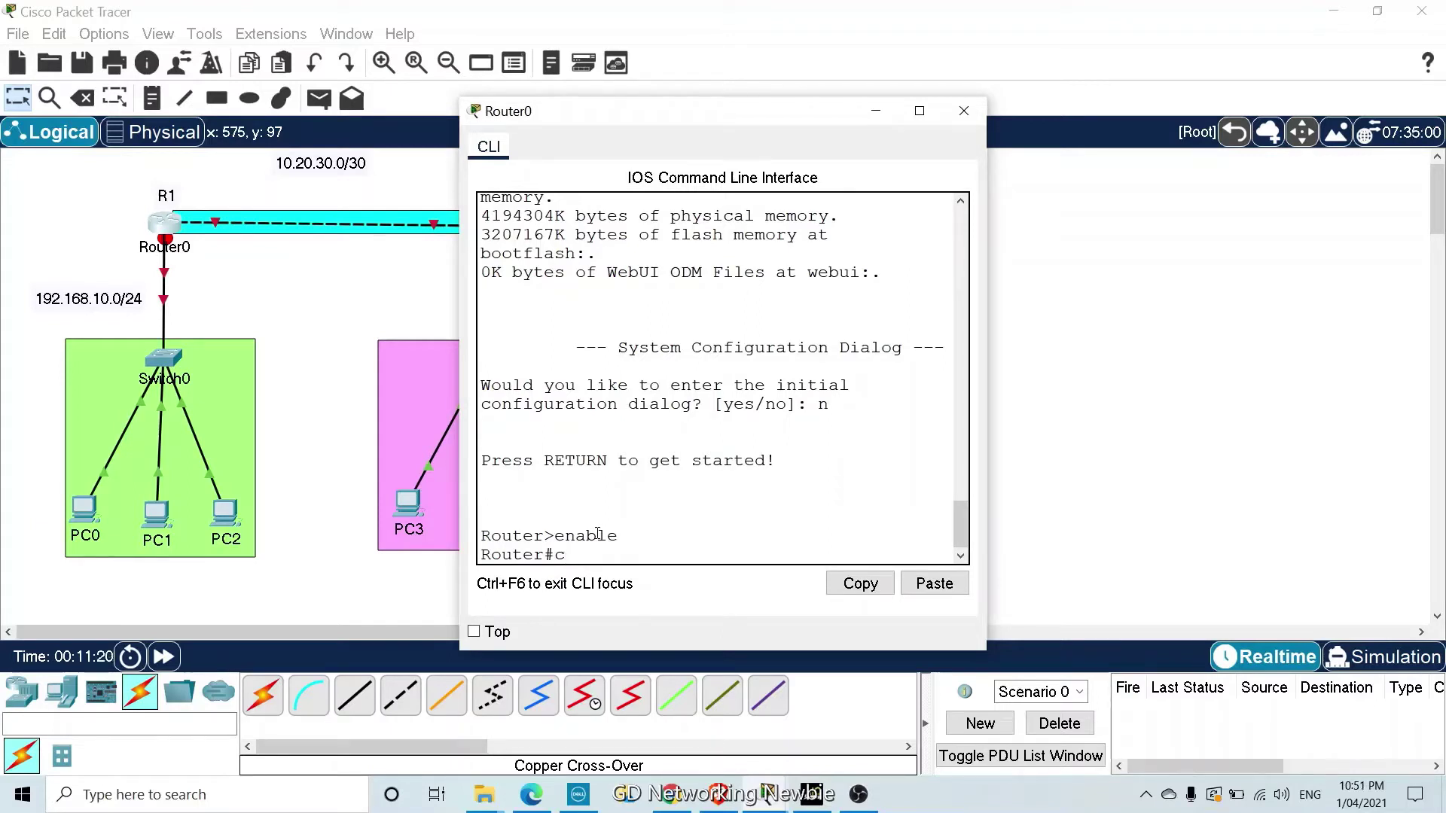
# Enter global configuration mode on Router0 with configure terminal
pyautogui.write('nc')
pyautogui.press('BackSpace')
pyautogui.write('f')
pyautogui.press('Tab')
pyautogui.write('ter')
pyautogui.press('Tab')
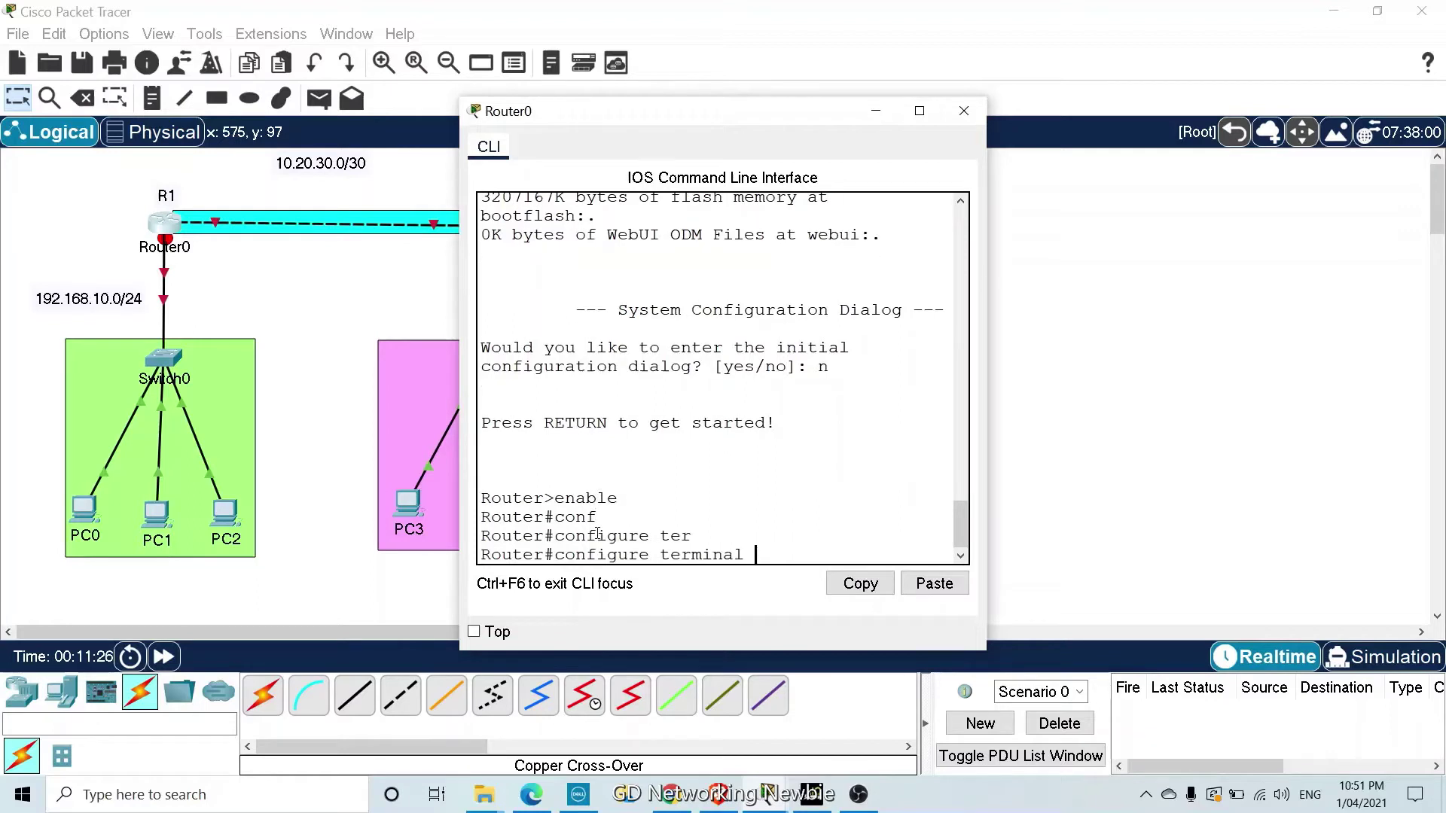
pyautogui.press('Return')
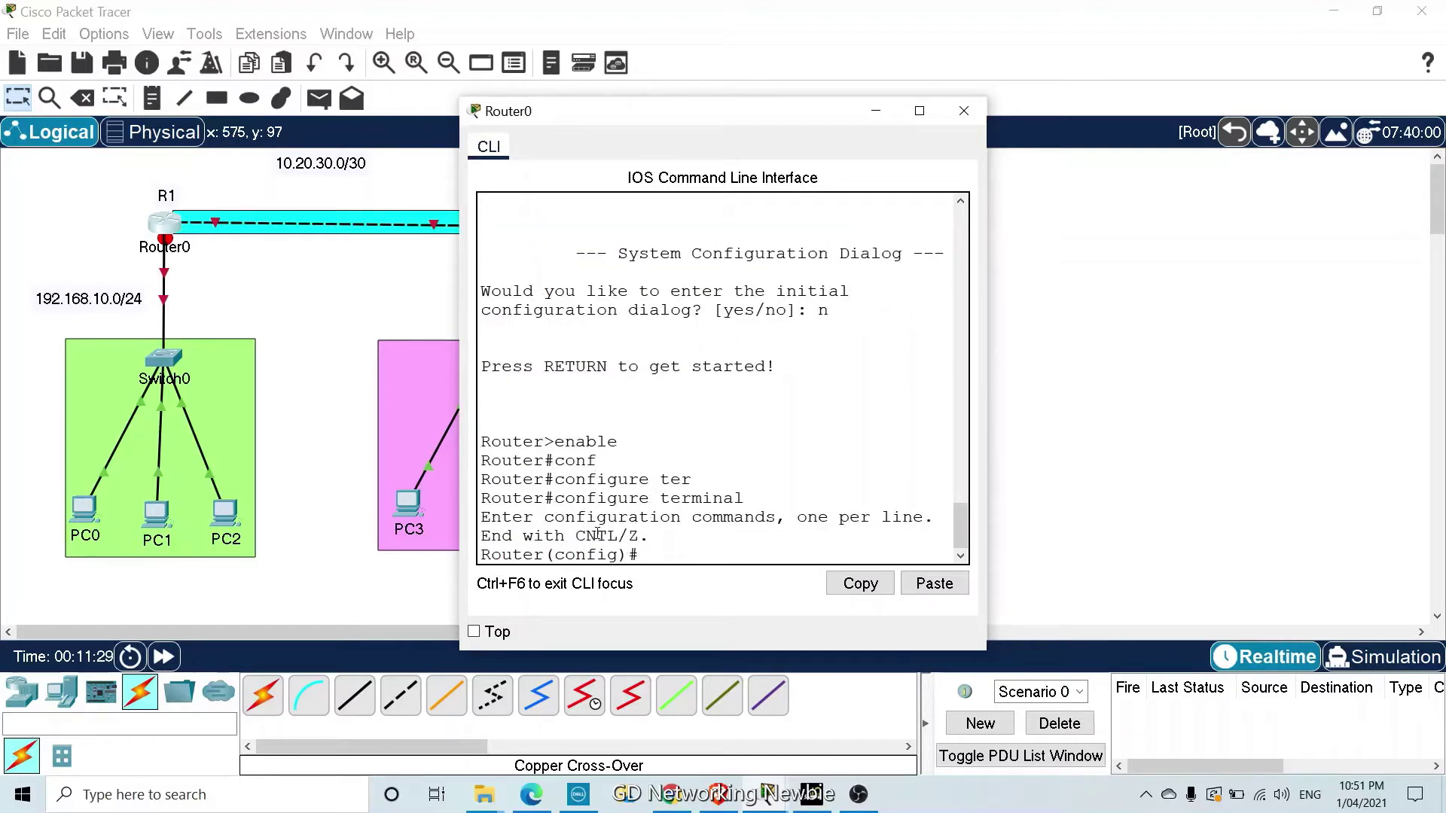
# Enter interface configuration mode for gigabitEthernet 0/0/1 on Router0, widening its command-line window
pyautogui.write('inter')
pyautogui.press('Tab')
pyautogui.write('g')
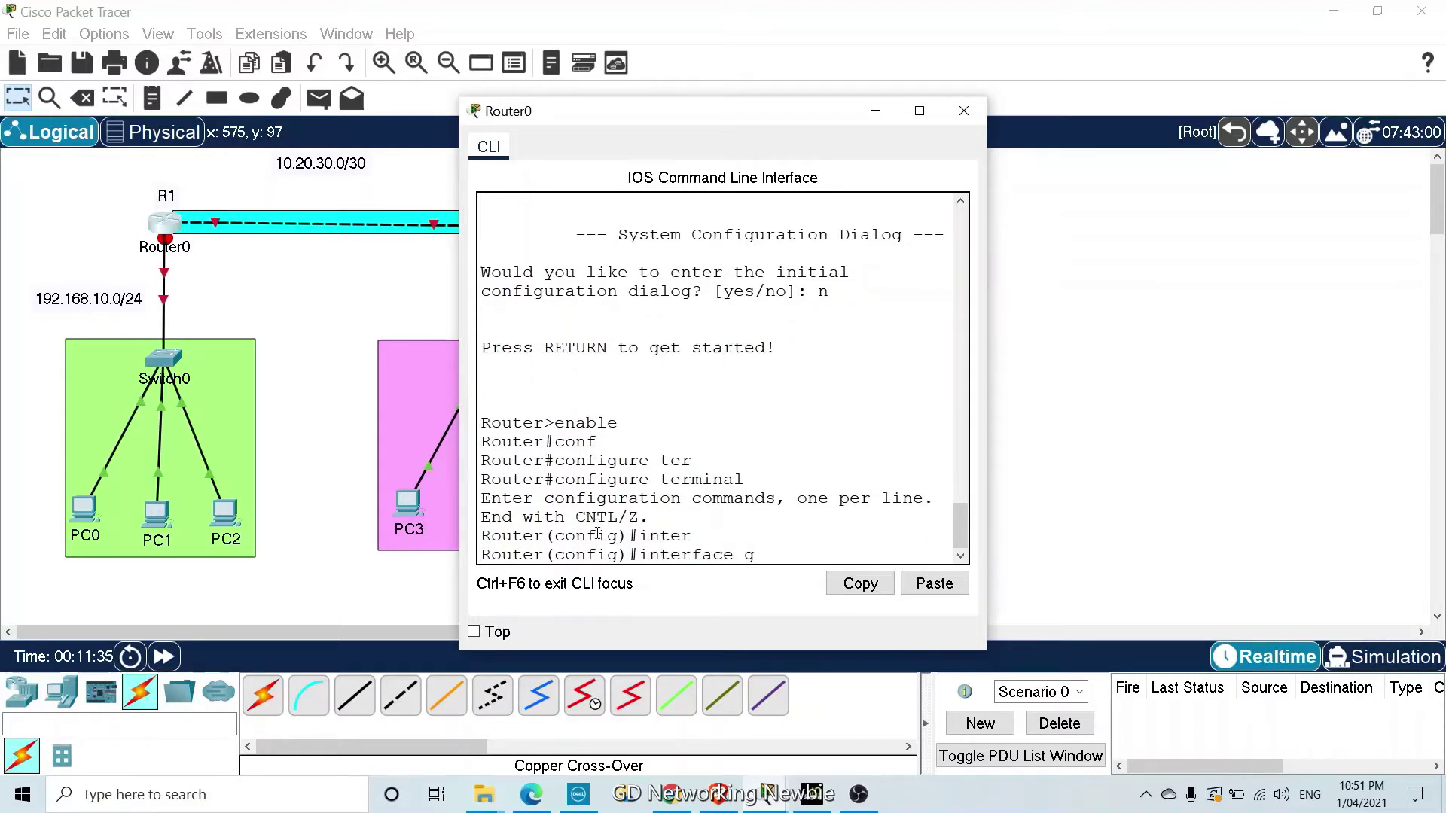
pyautogui.press('Tab')
pyautogui.write('0/0/')
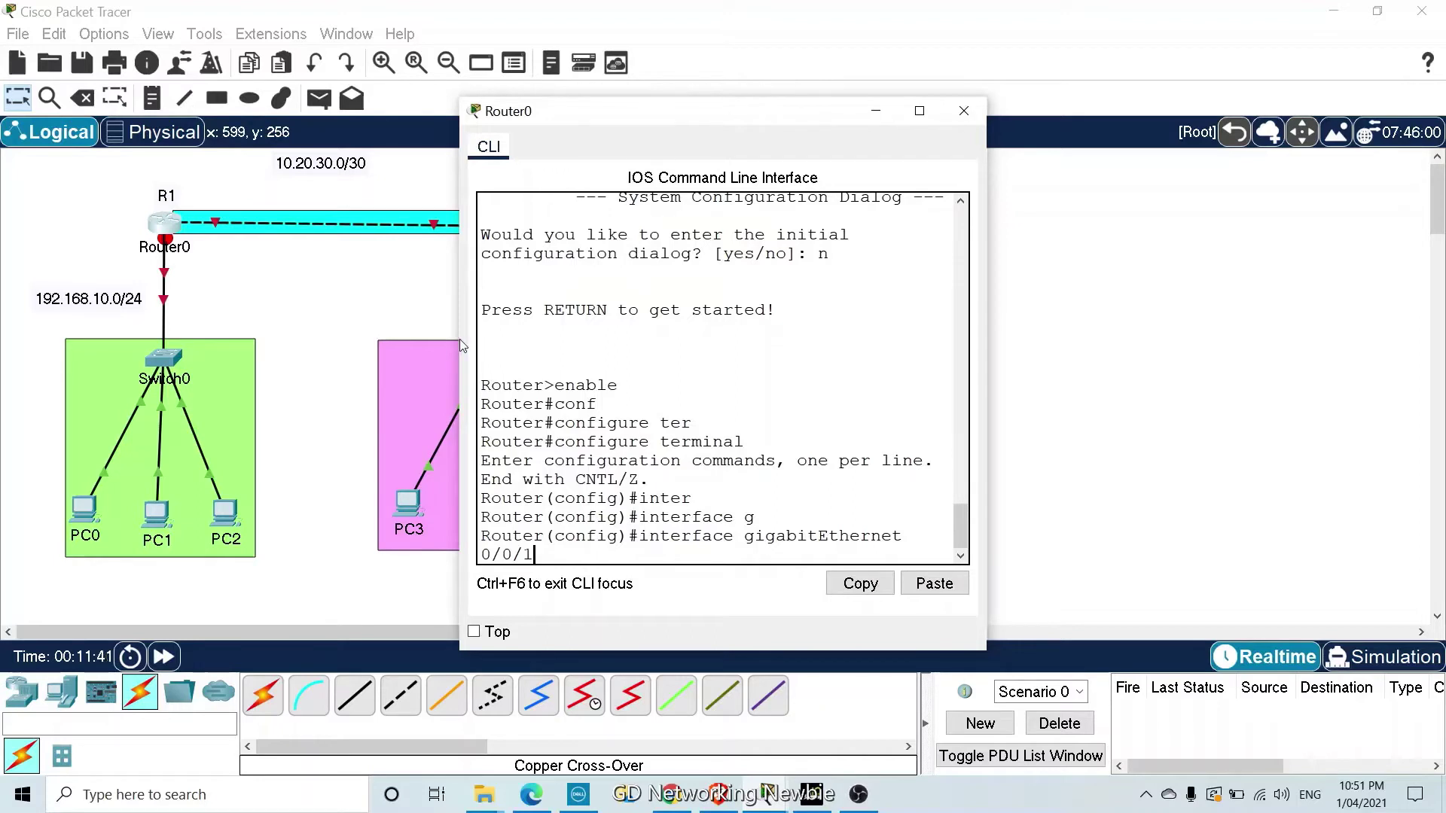
pyautogui.moveTo(460, 339); pyautogui.dragTo(386, 338)
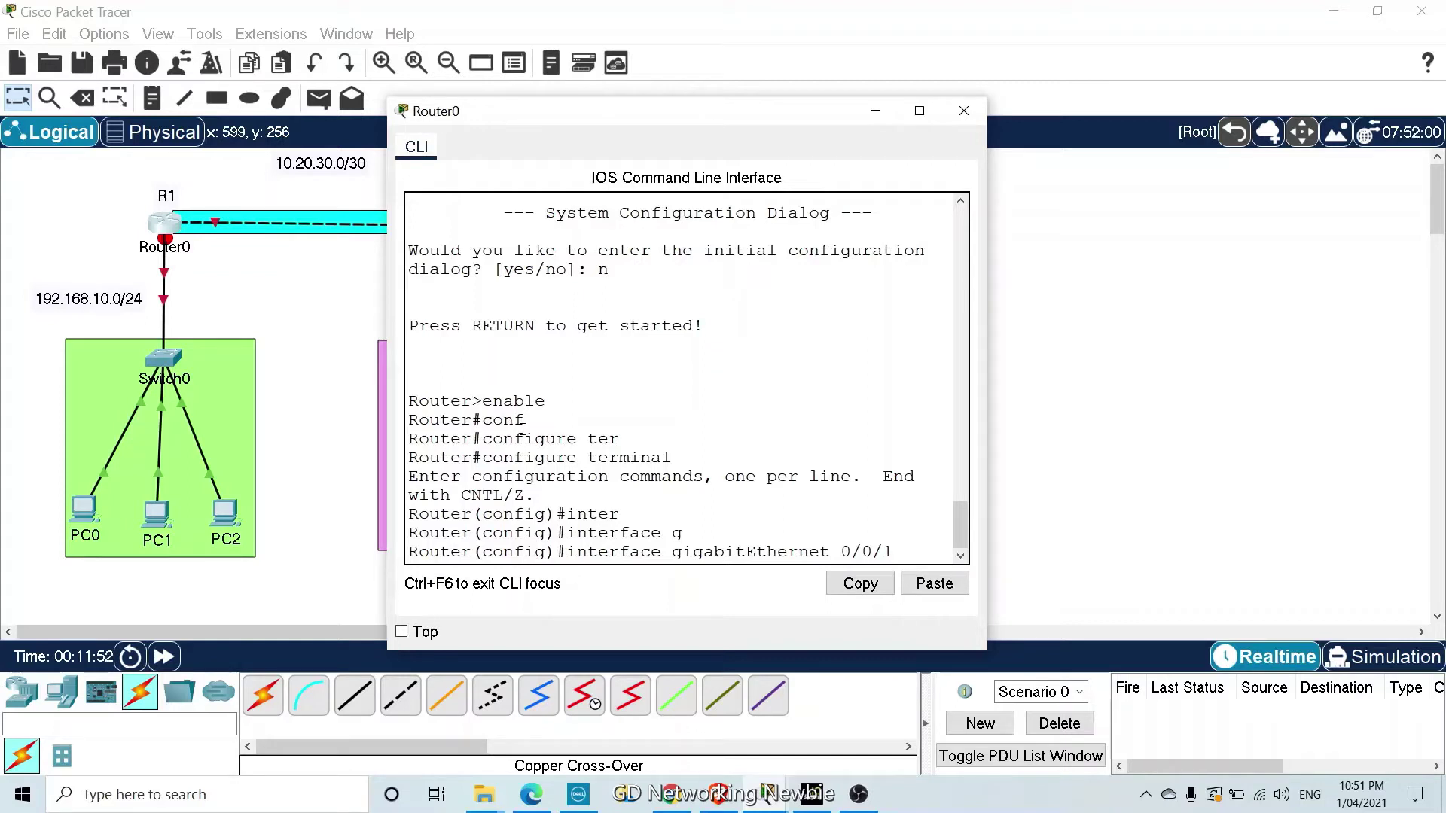
pyautogui.press('Return')
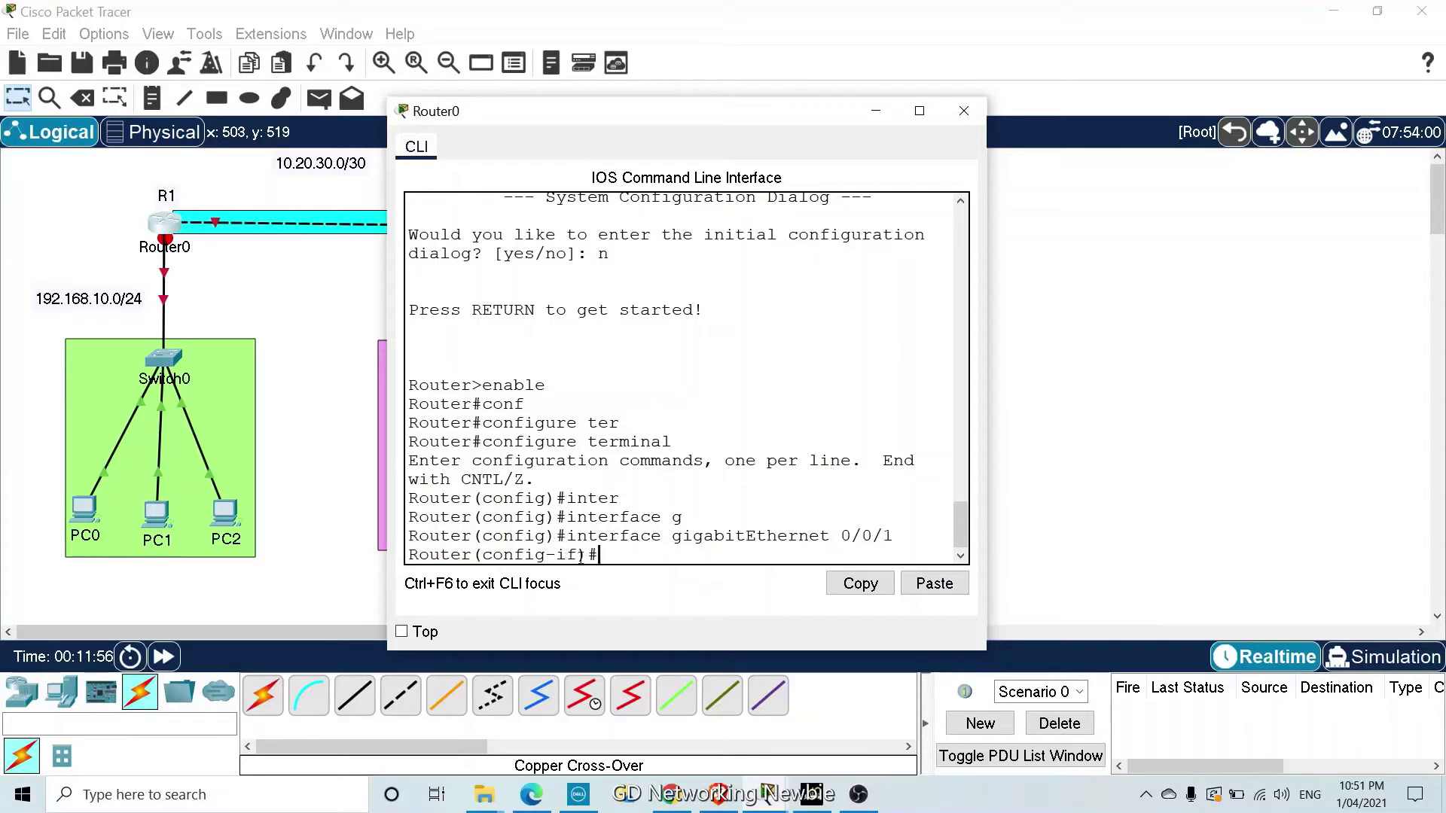
# Try to submit 192.168.10.10 255.255.255.0 on its own, without a command, as the address of Router0's interface
pyautogui.moveTo(580, 557); pyautogui.dragTo(515, 558)
pyautogui.write('192.168.10.')
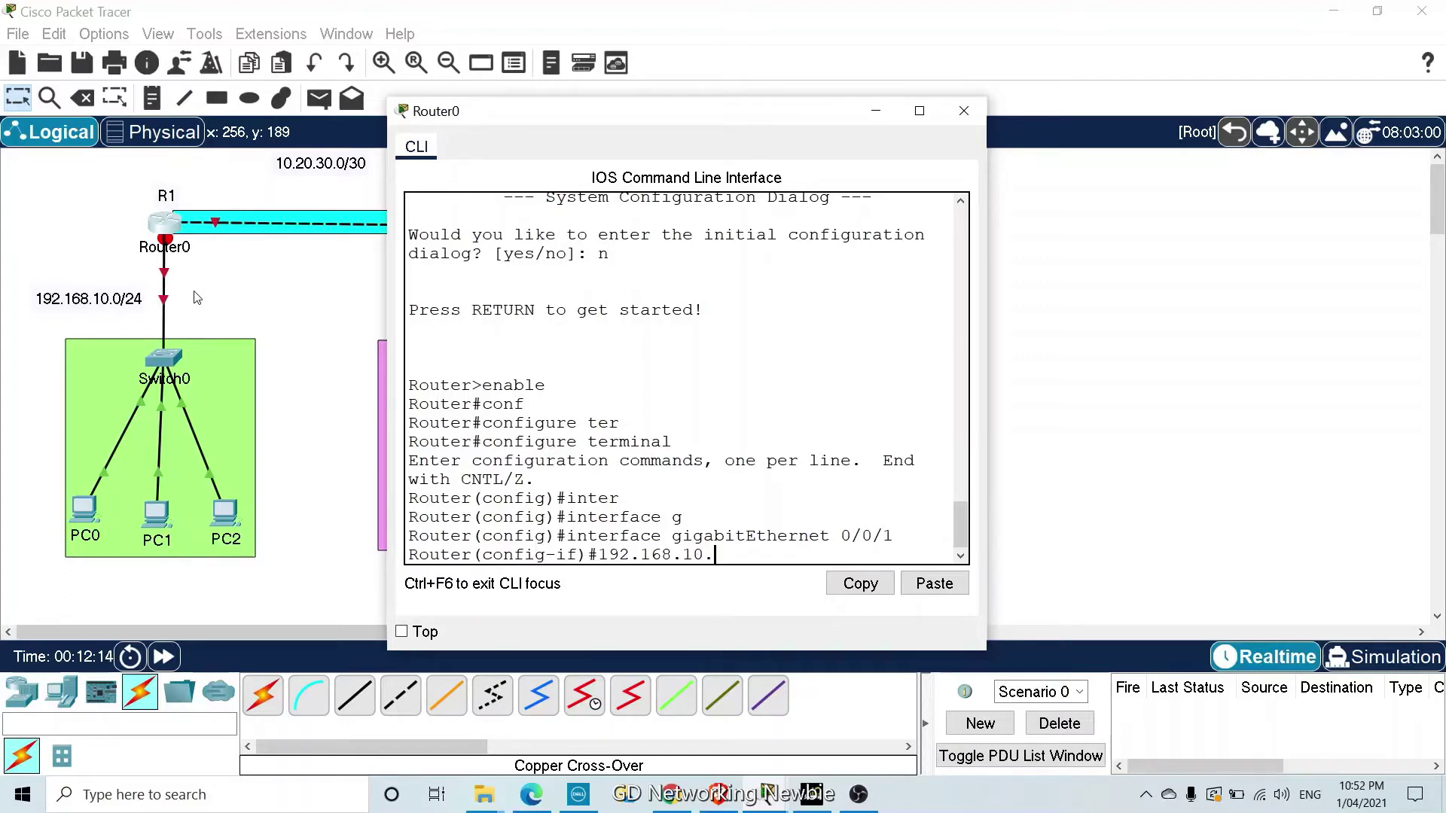
pyautogui.write('10 255.255.255.0')
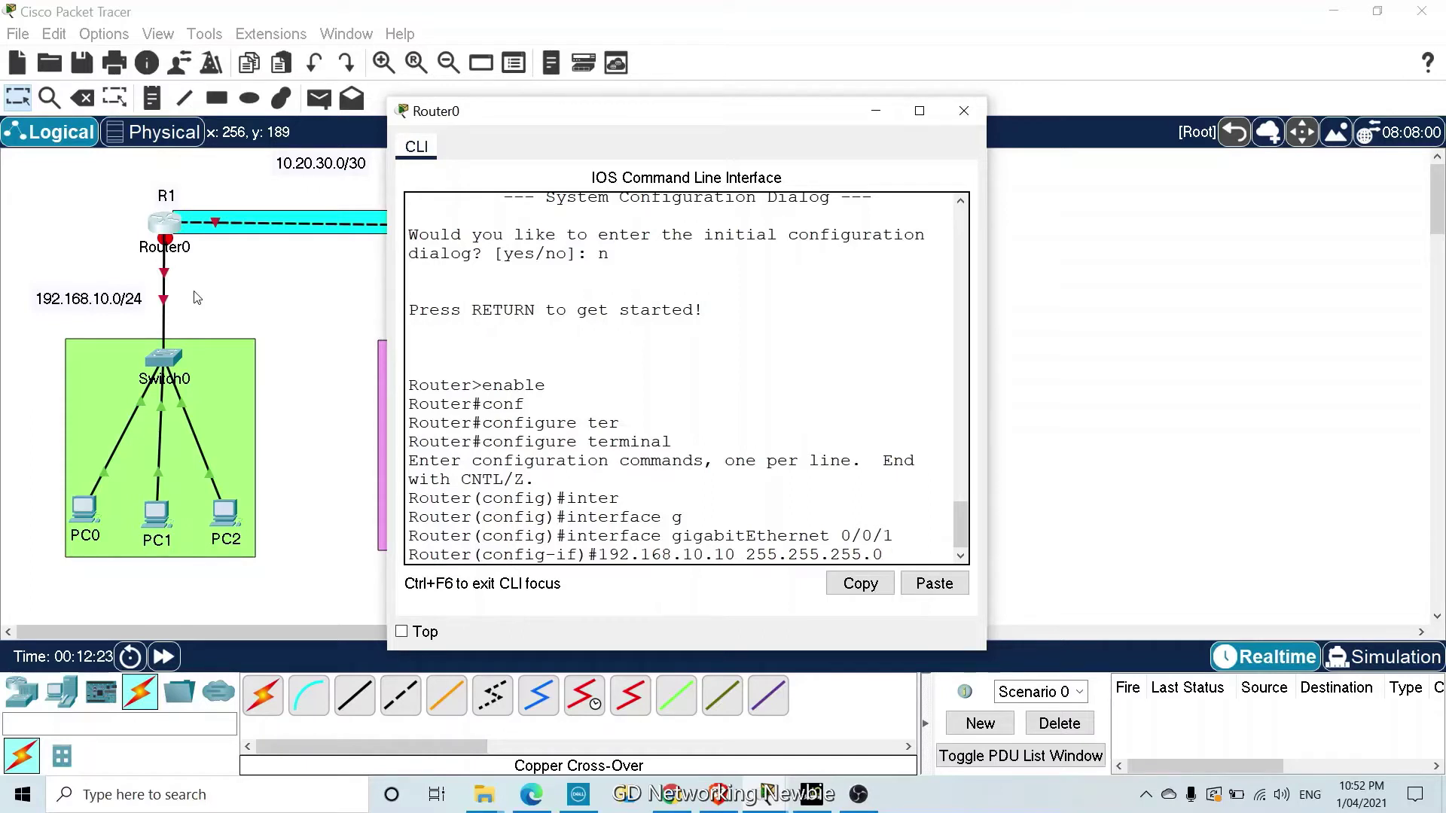
pyautogui.press('Return')
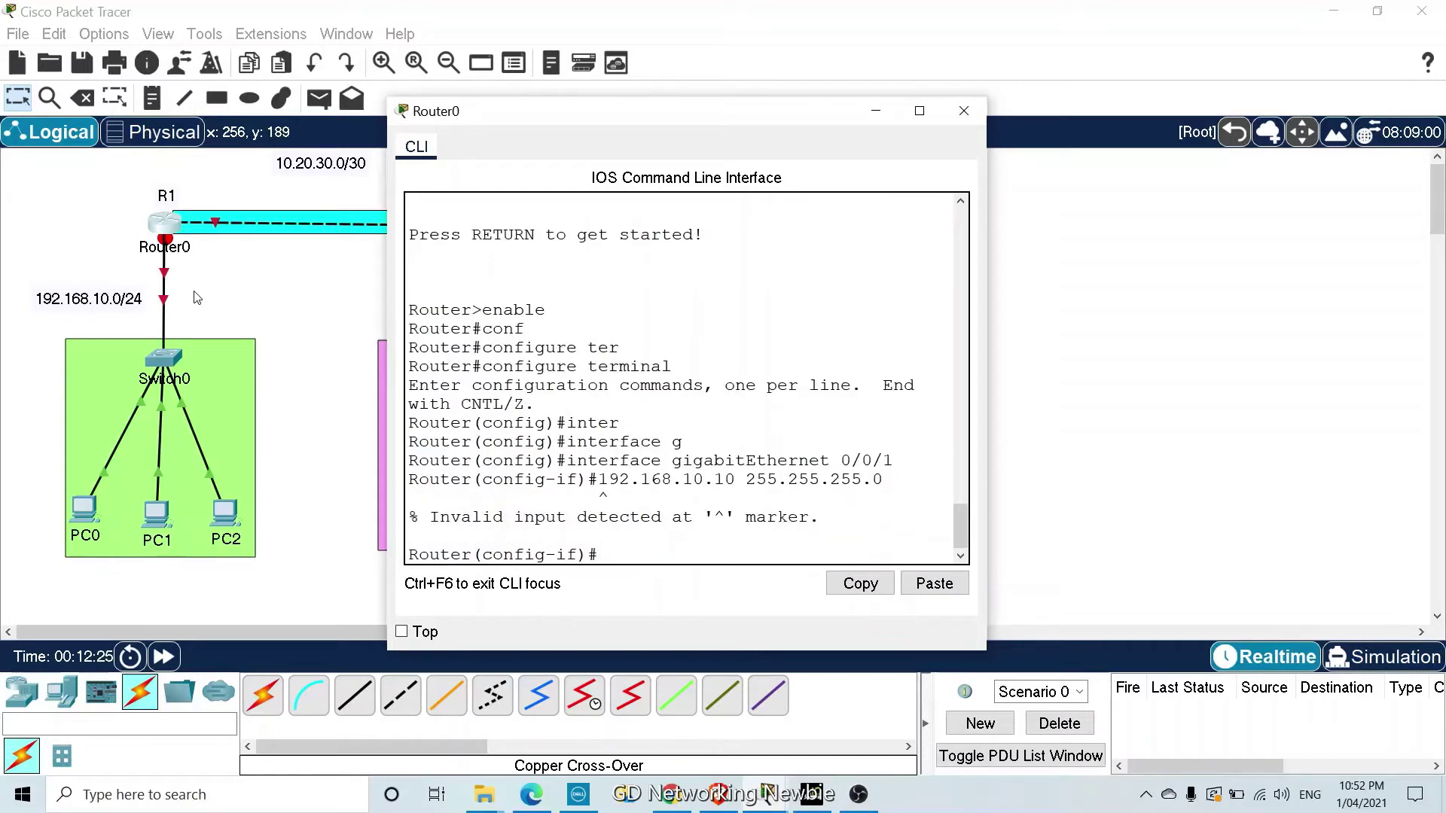
# Recall the last entry and prefix it with ip address to assign 192.168.10.10 255.255.255.0 to Router0's gigabitEthernet 0/0/1
pyautogui.press('Up')
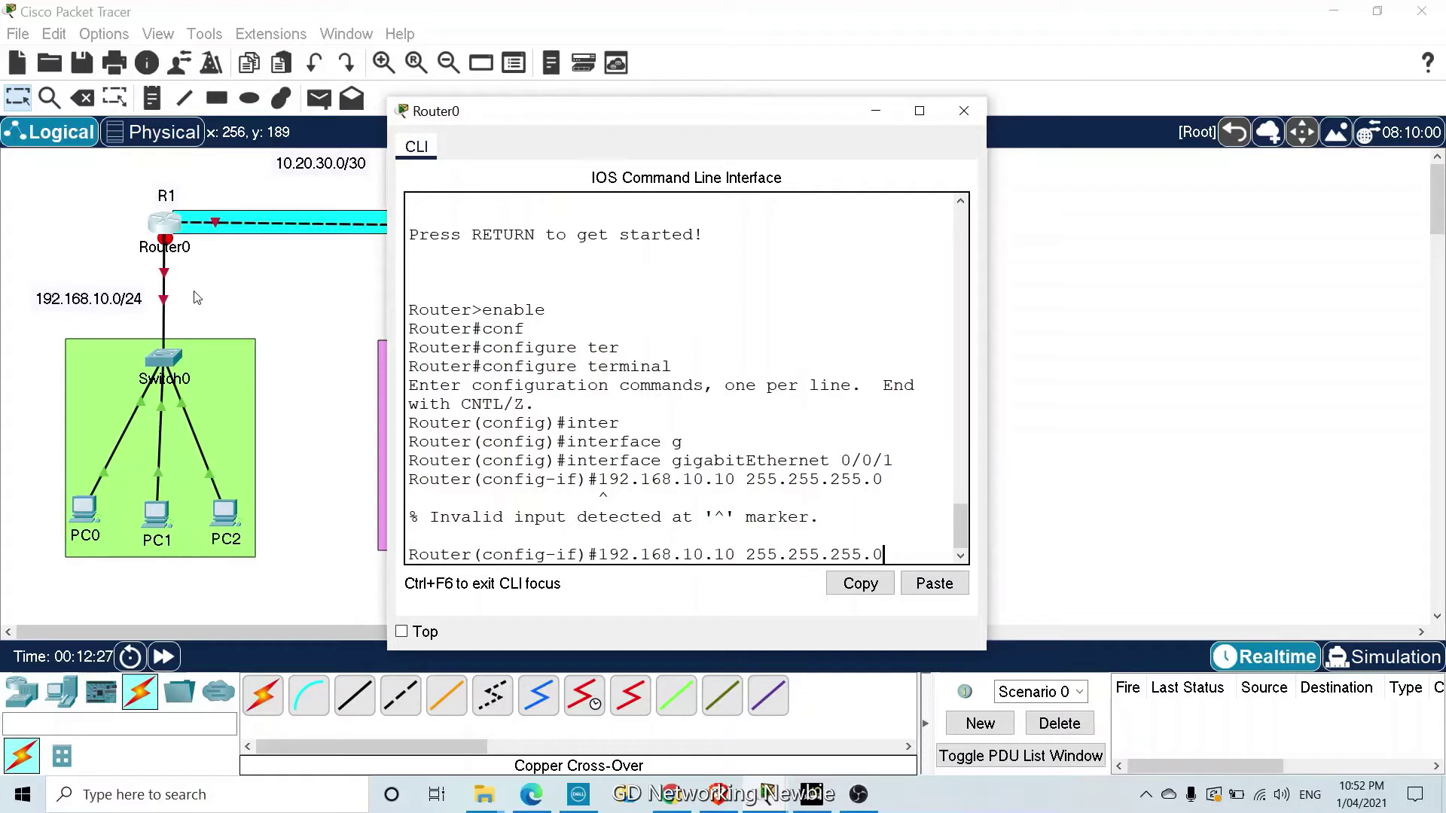
pyautogui.press('Left')
pyautogui.press('Left')
pyautogui.press('Left')
pyautogui.press('Left')
pyautogui.press('Left')
pyautogui.press('Left')
pyautogui.press('Left')
pyautogui.press('Left')
pyautogui.press('Left')
pyautogui.press('Left')
pyautogui.press('Left')
pyautogui.press('Left')
pyautogui.press('Left')
pyautogui.press('Left')
pyautogui.press('Left')
pyautogui.press('Left')
pyautogui.press('Left')
pyautogui.press('Left')
pyautogui.write('ip addre')
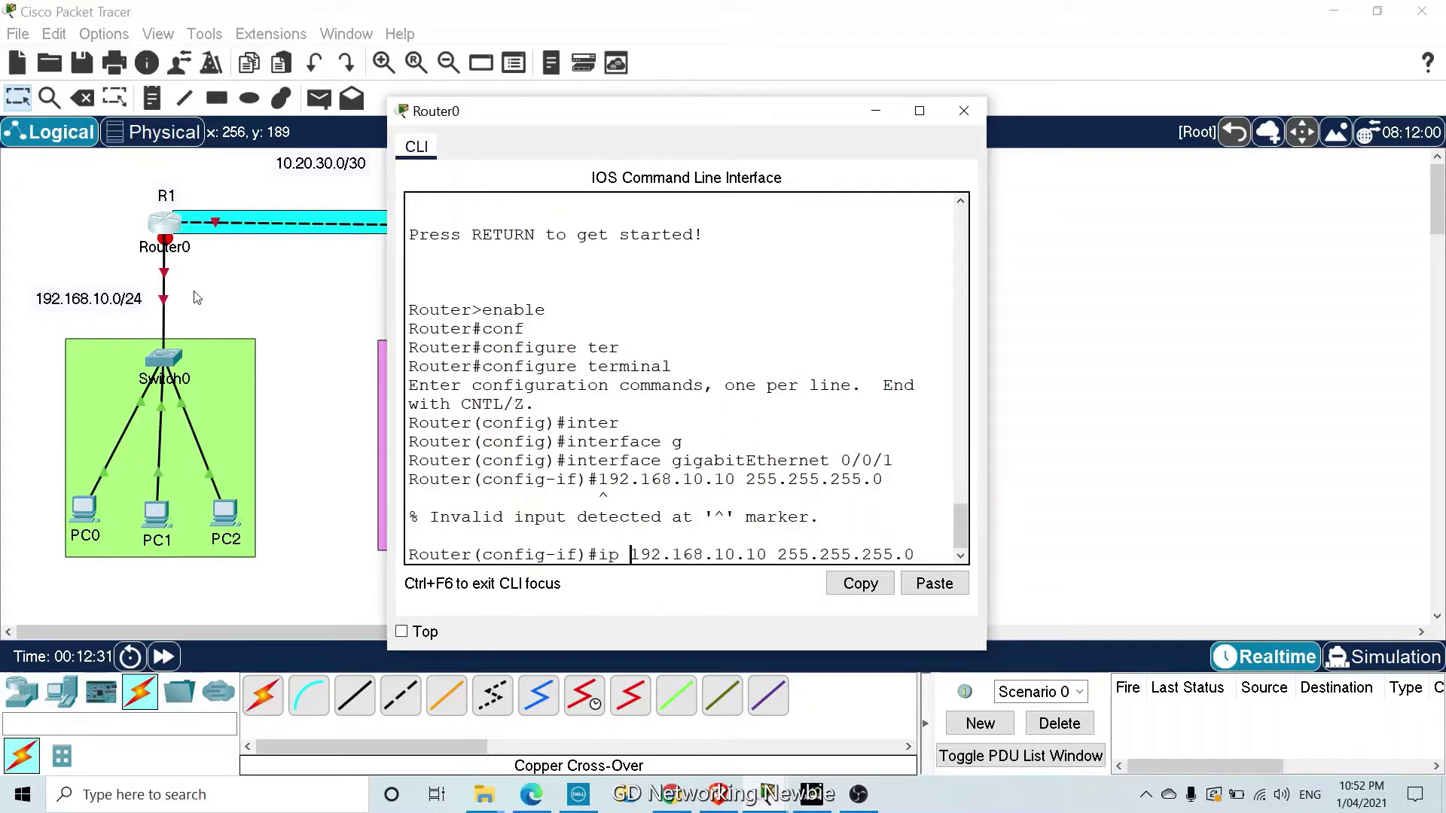
pyautogui.write('ss')
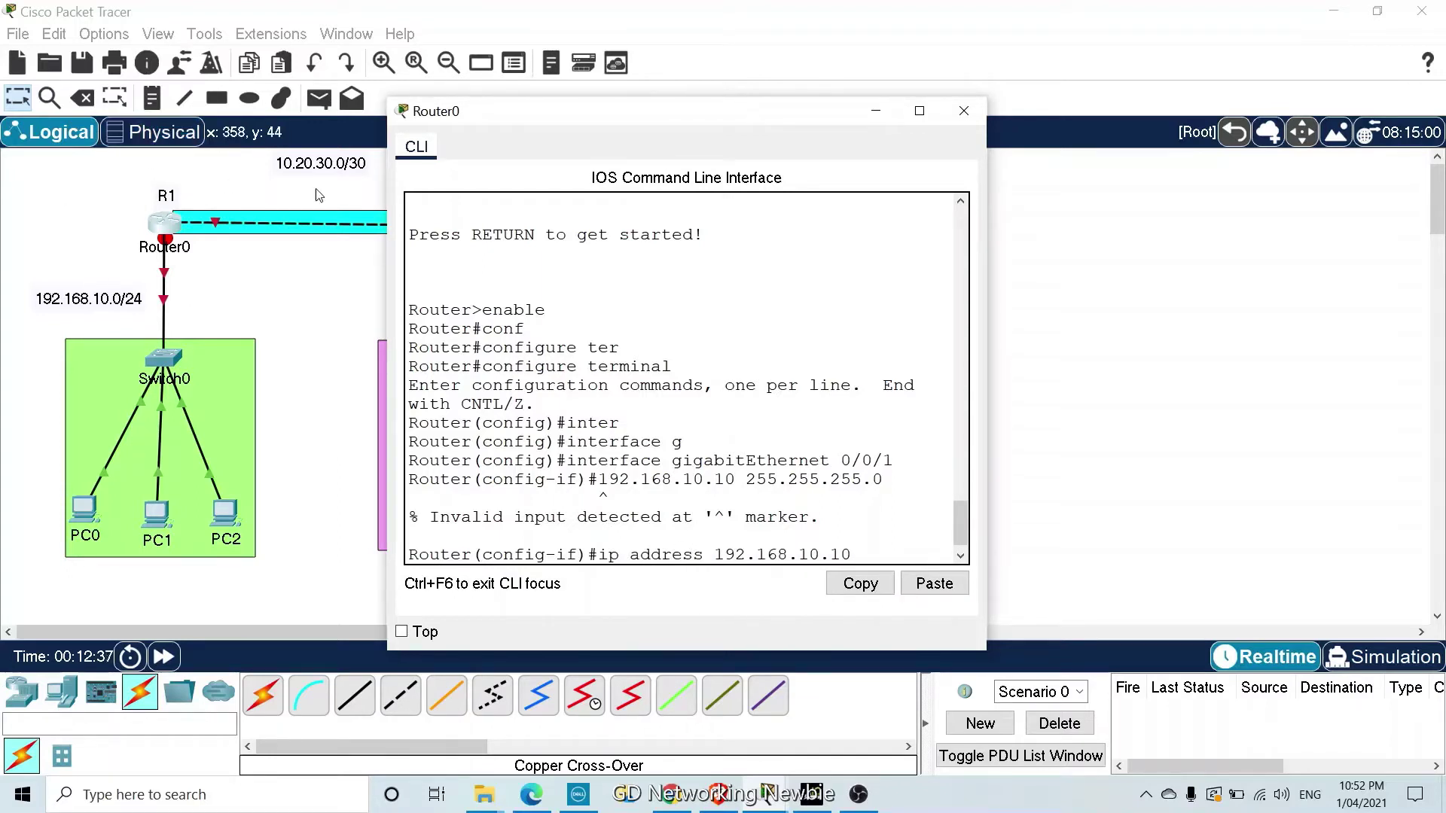
pyautogui.moveTo(384, 291); pyautogui.dragTo(164, 291)
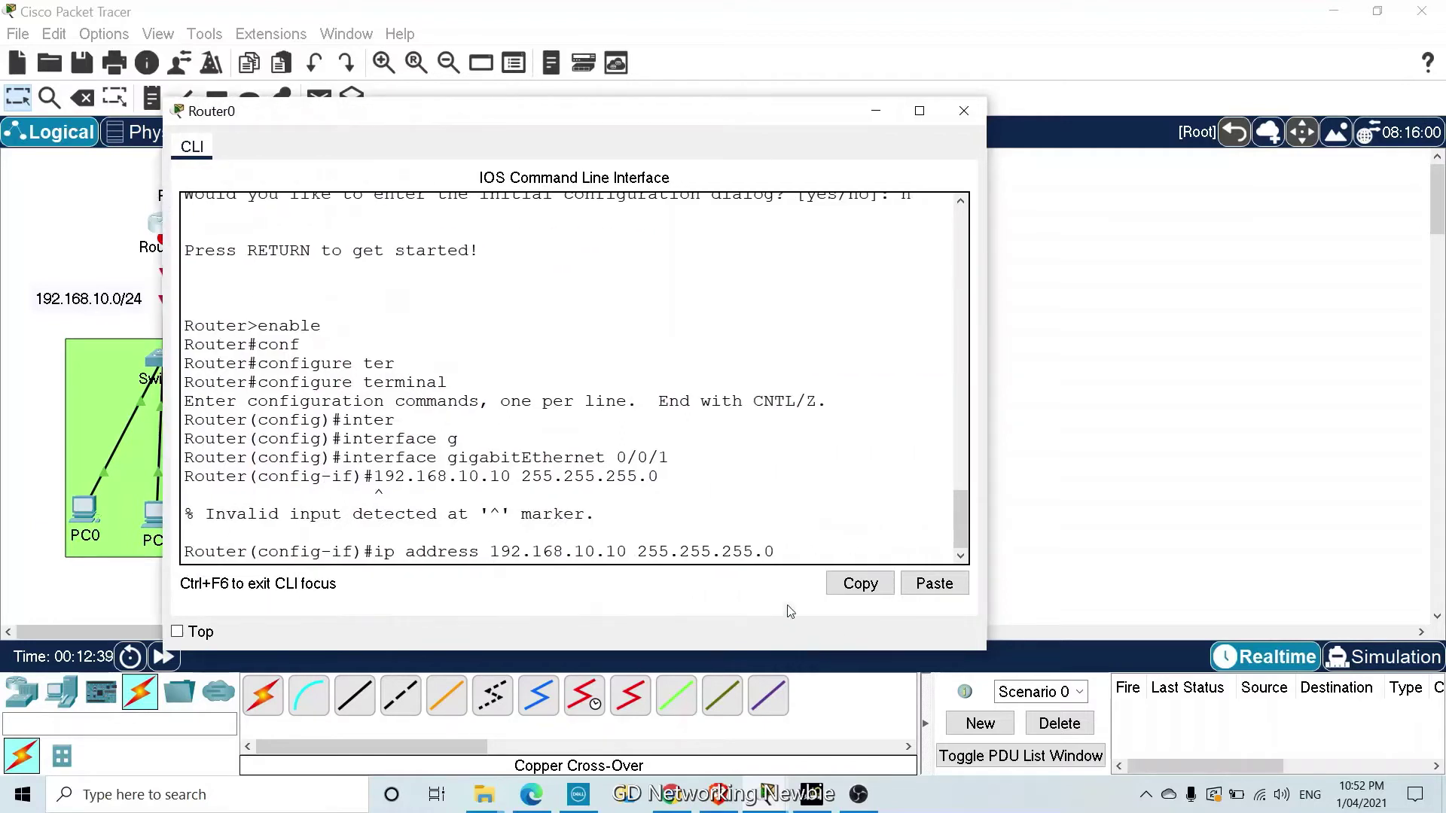
pyautogui.press('Return')
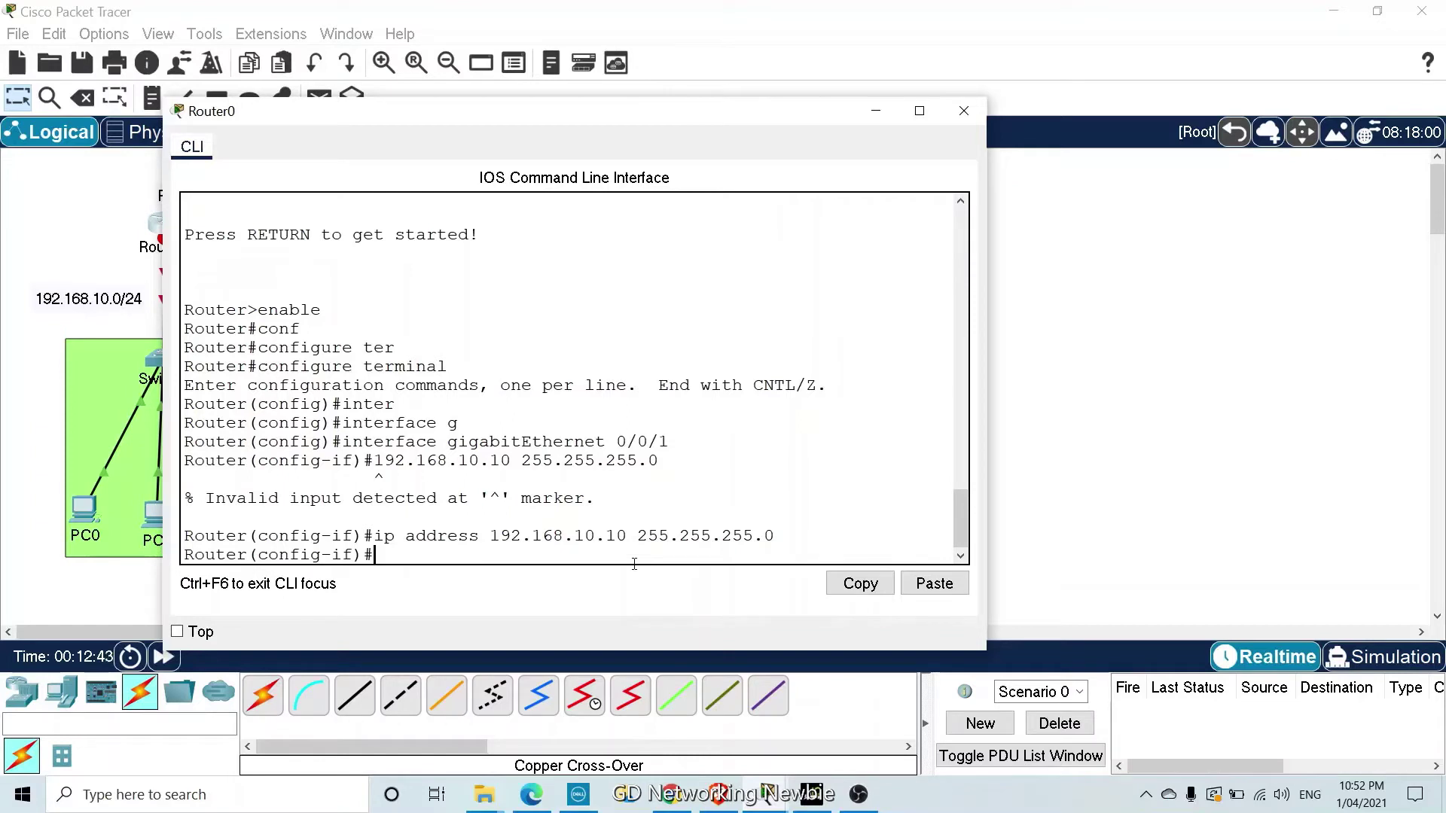
# Enable Router0's gigabitEthernet 0/0/1 with no shutdown and minimize its command-line window
pyautogui.write('no')
pyautogui.press('BackSpace')
pyautogui.write('h')
pyautogui.press('Tab')
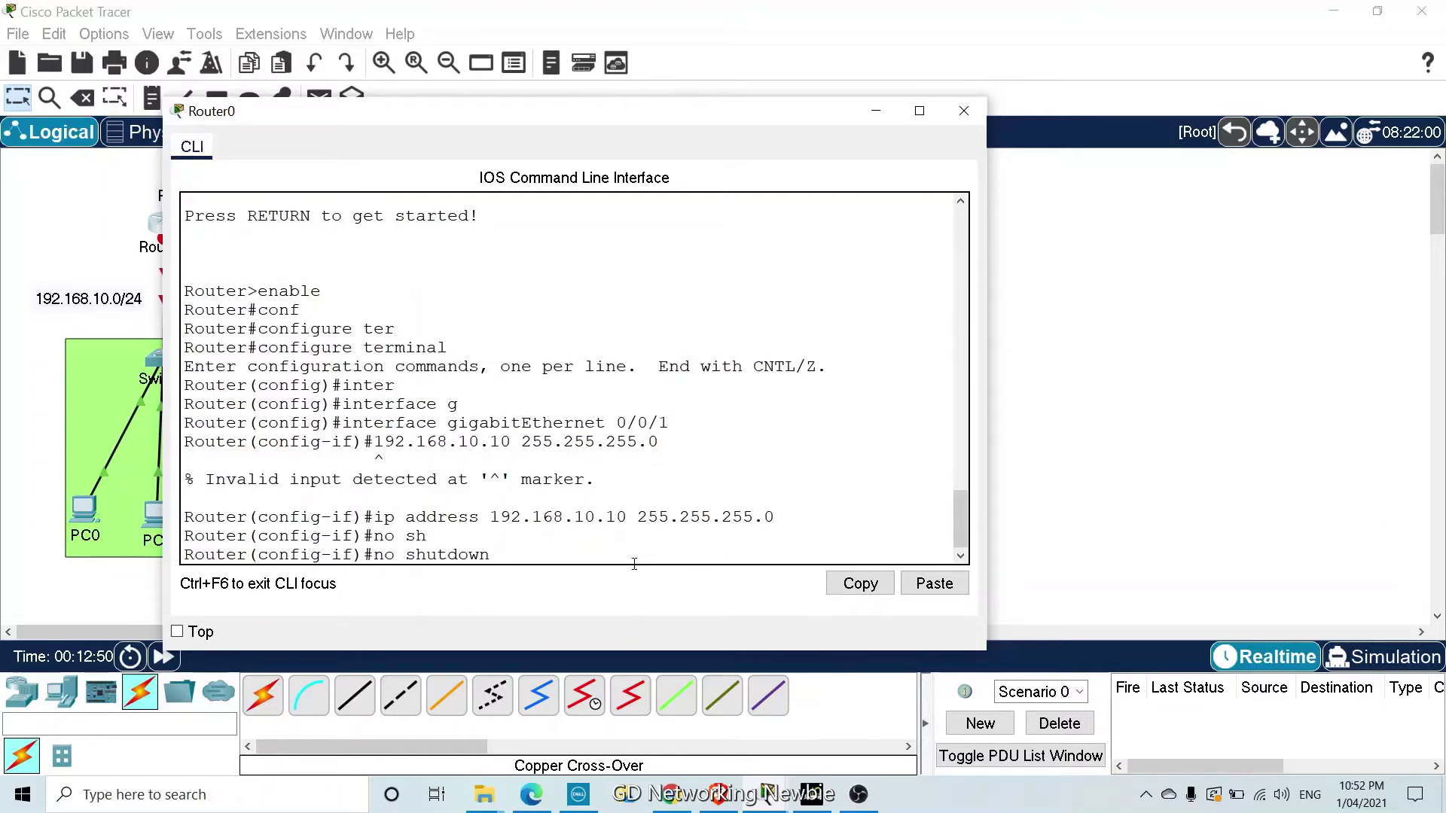
pyautogui.press('Return')
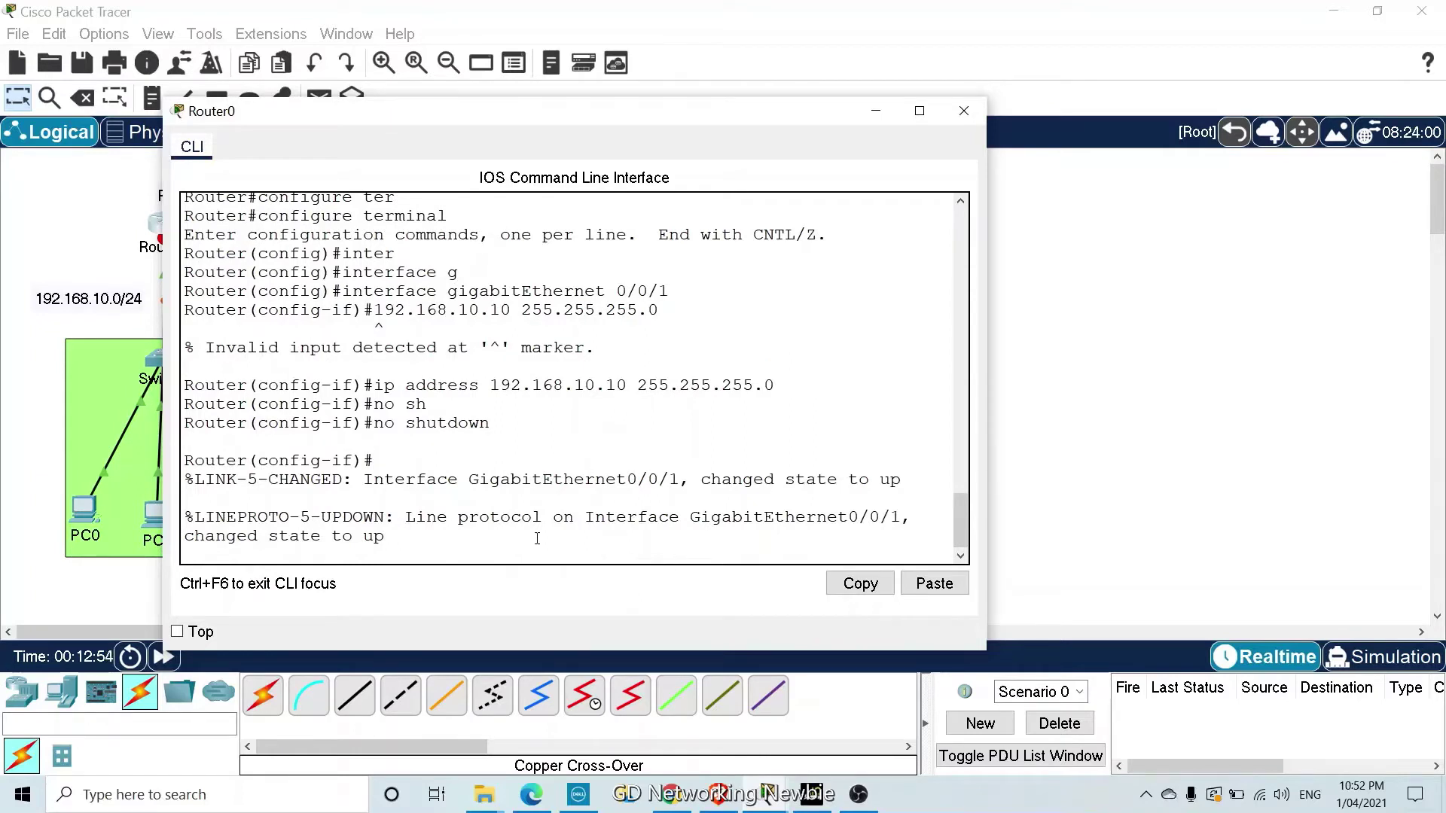
pyautogui.moveTo(414, 518); pyautogui.dragTo(576, 518)
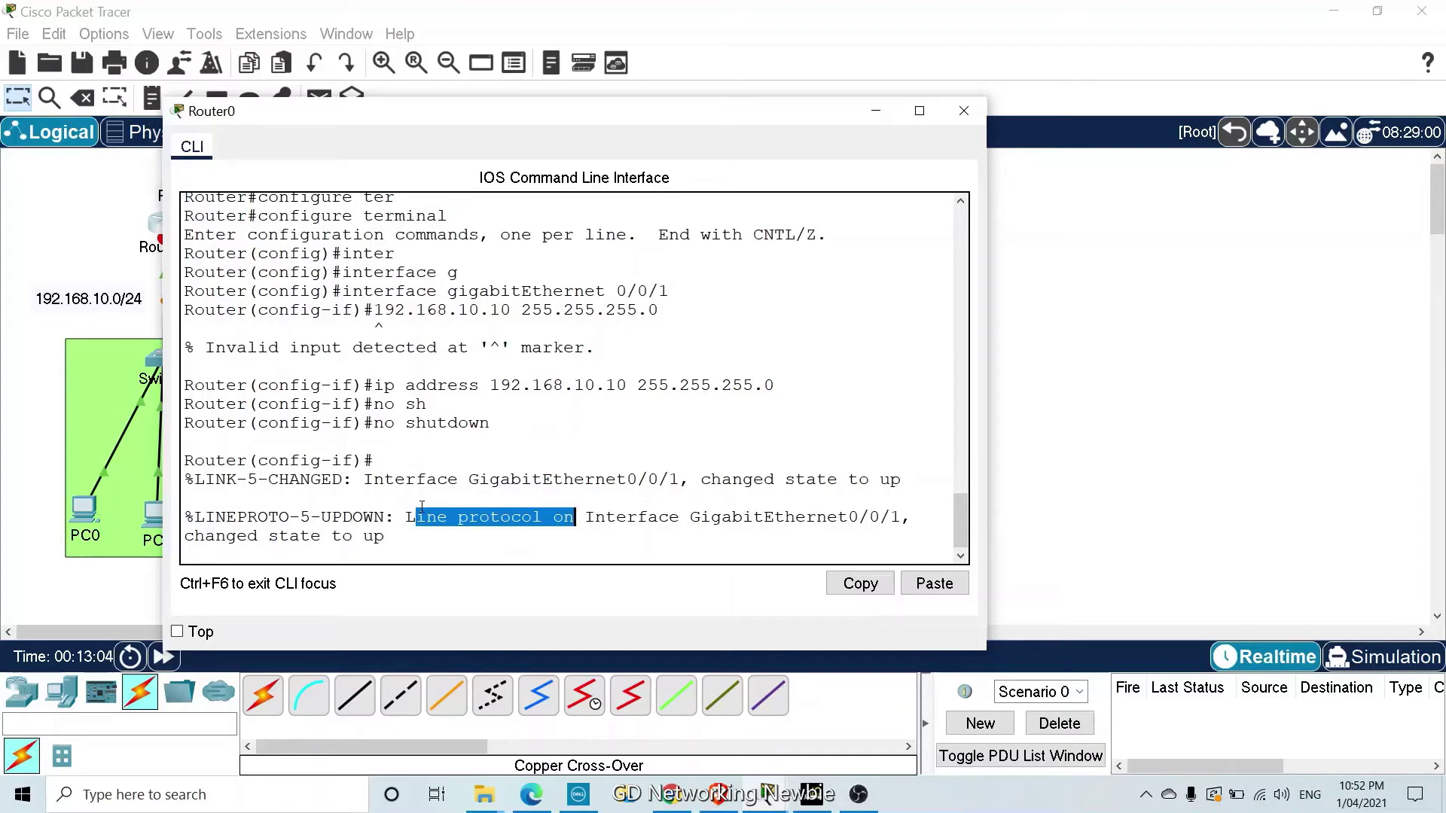
pyautogui.press('Return')
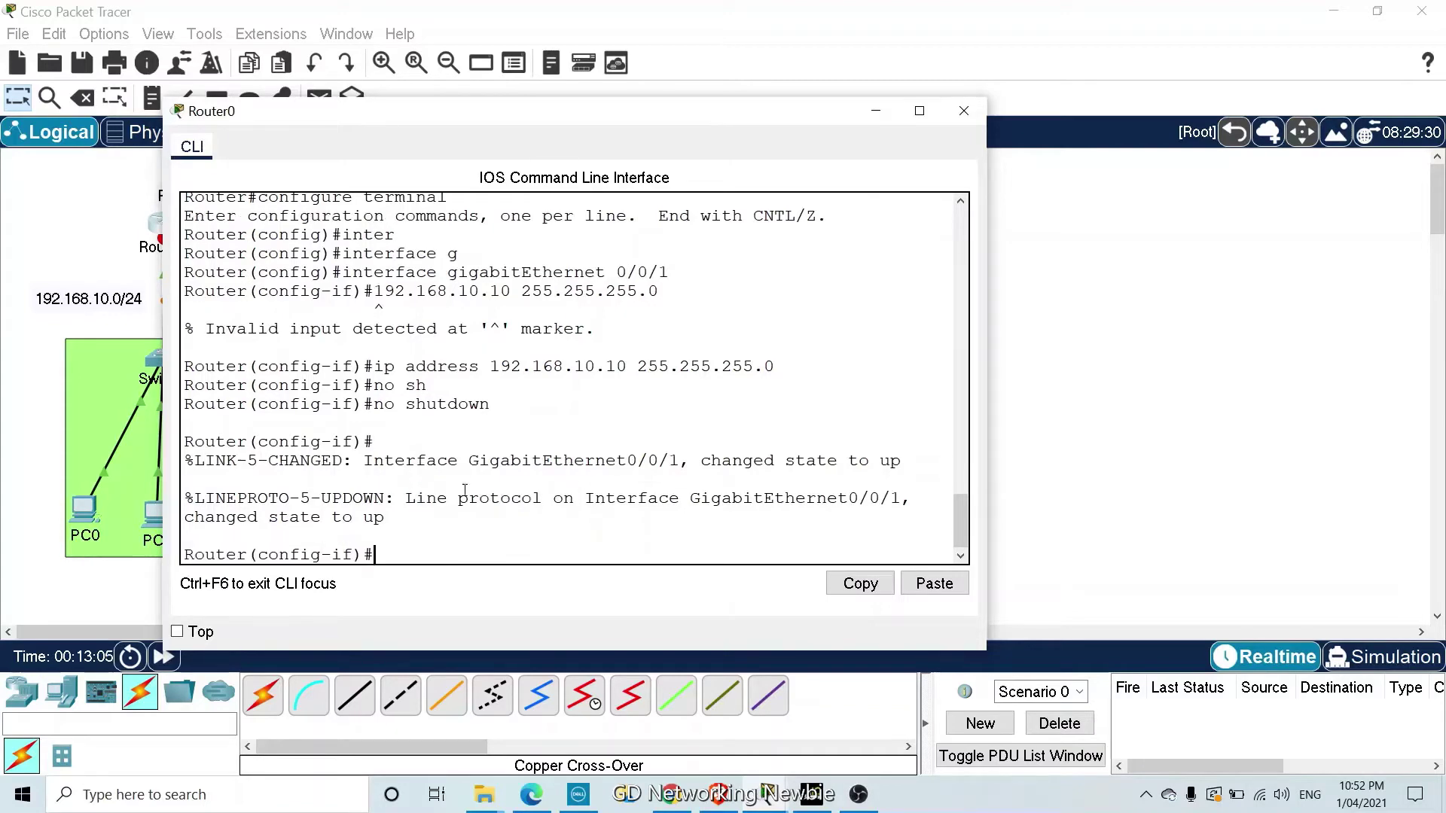
pyautogui.click(876, 111)
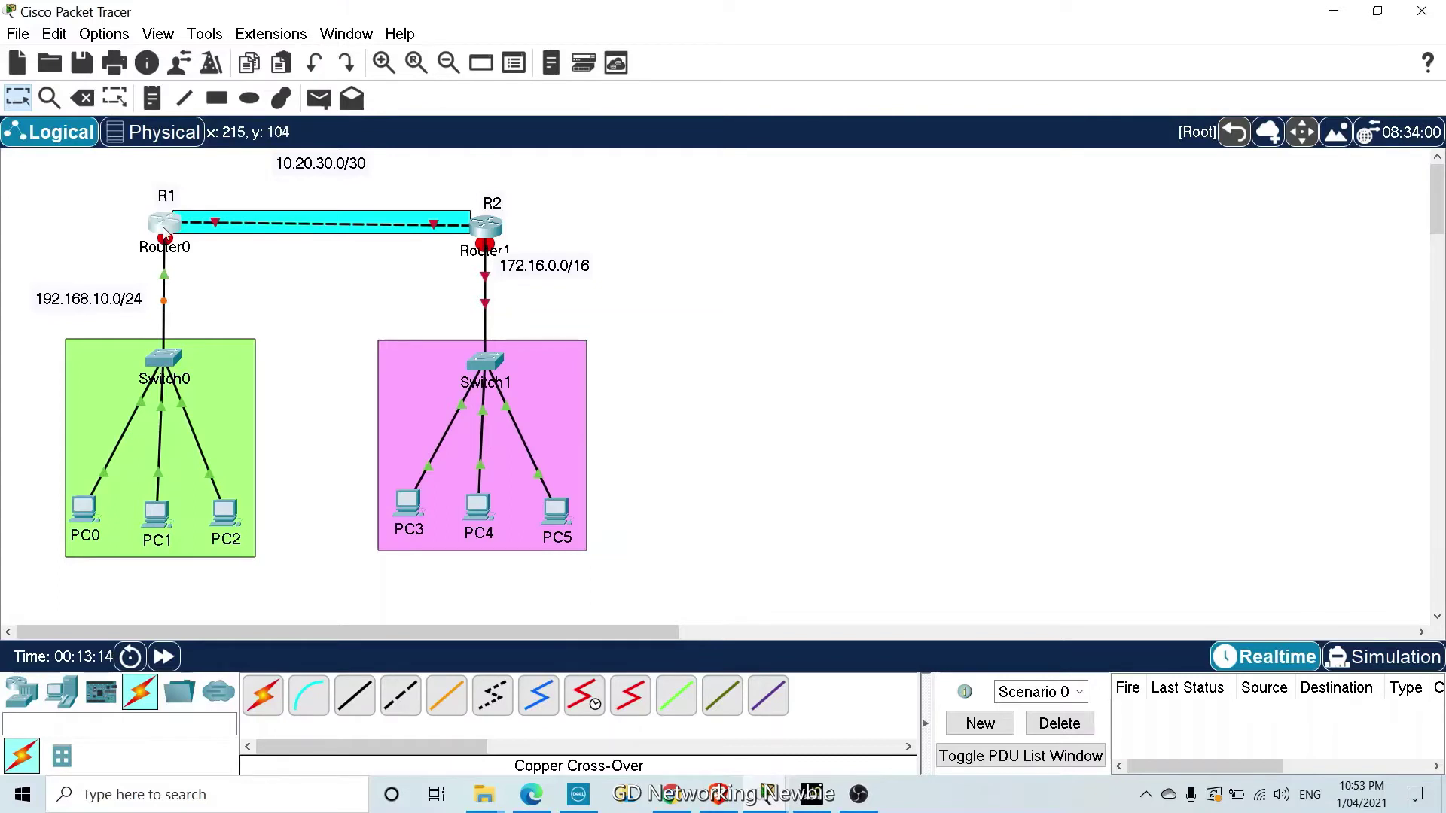
pyautogui.moveTo(170, 233); pyautogui.dragTo(175, 229)
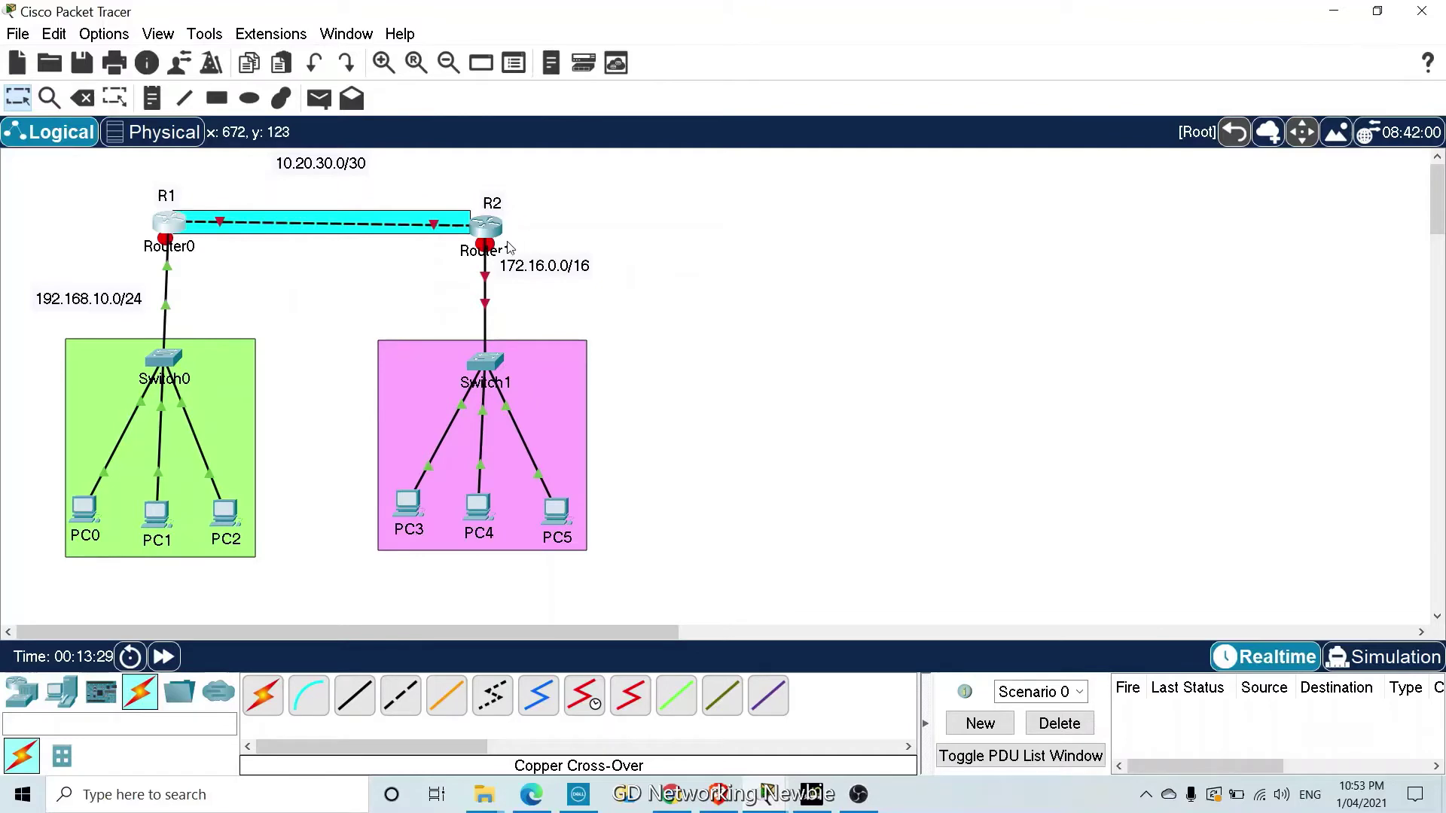
# Open Router1's command line and enter global configuration mode using en and config t
pyautogui.click(488, 226)
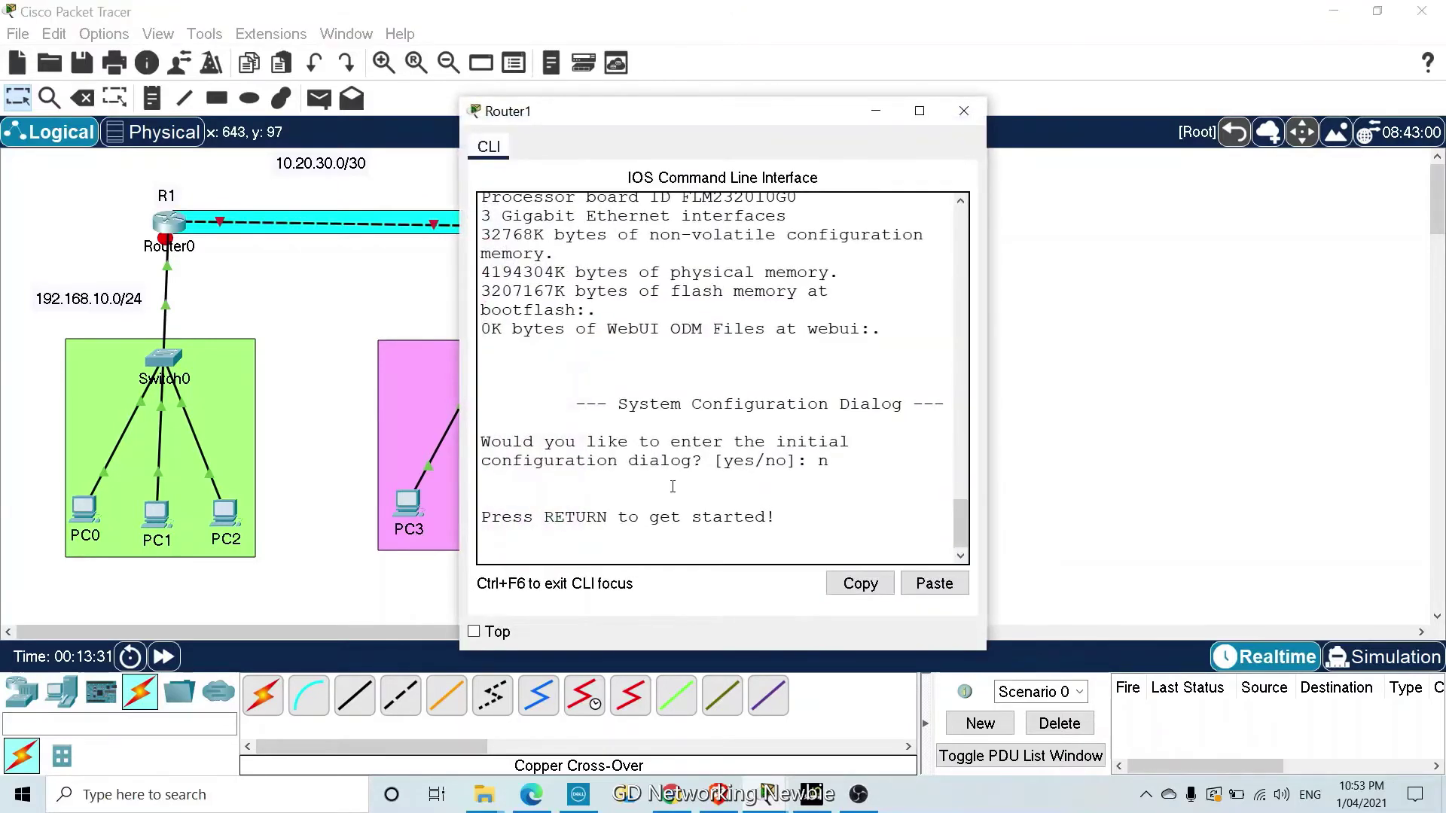
pyautogui.press('Return')
pyautogui.write('en')
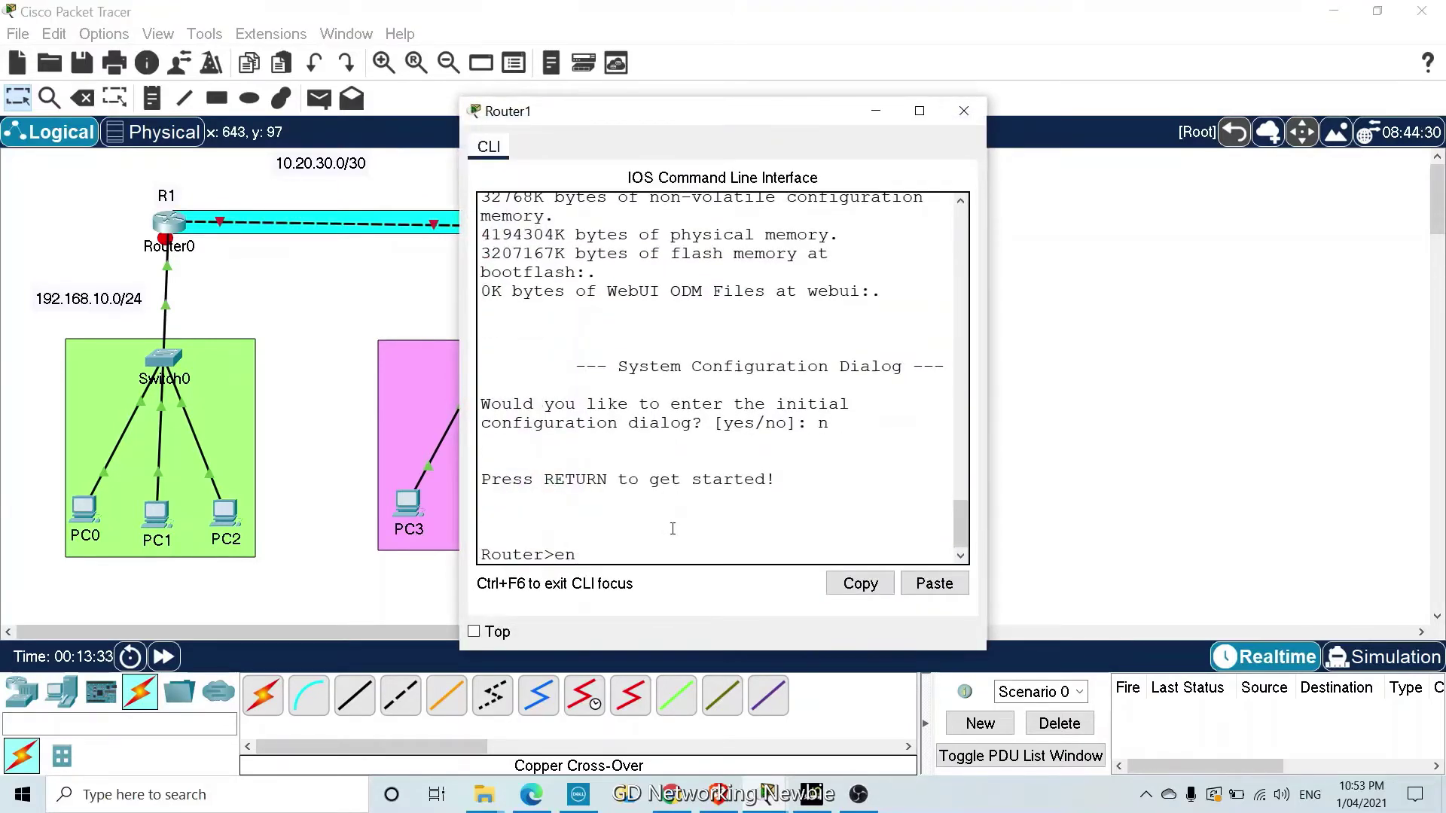
pyautogui.press('Return')
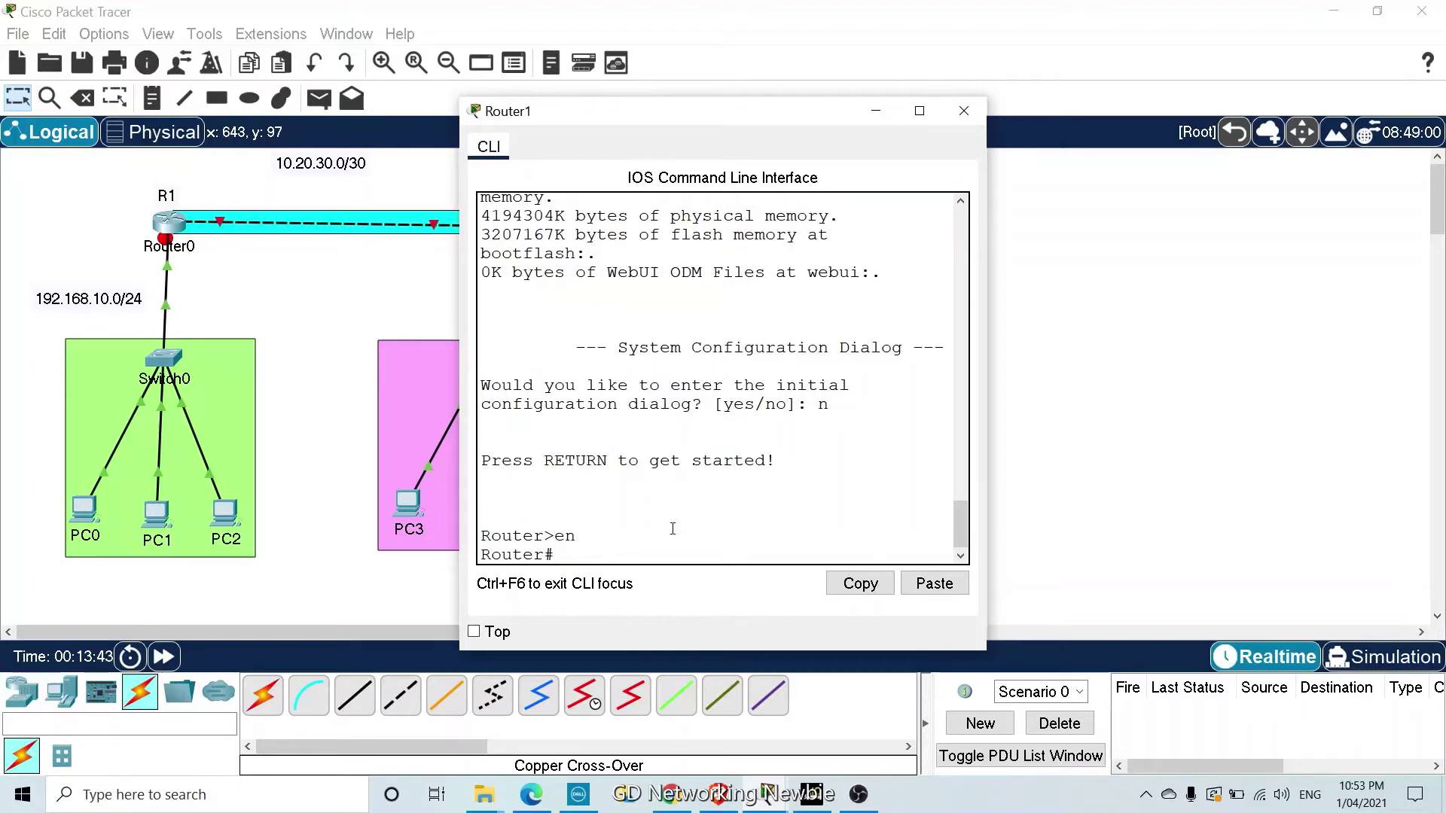
pyautogui.write('onfig t')
pyautogui.press('Return')
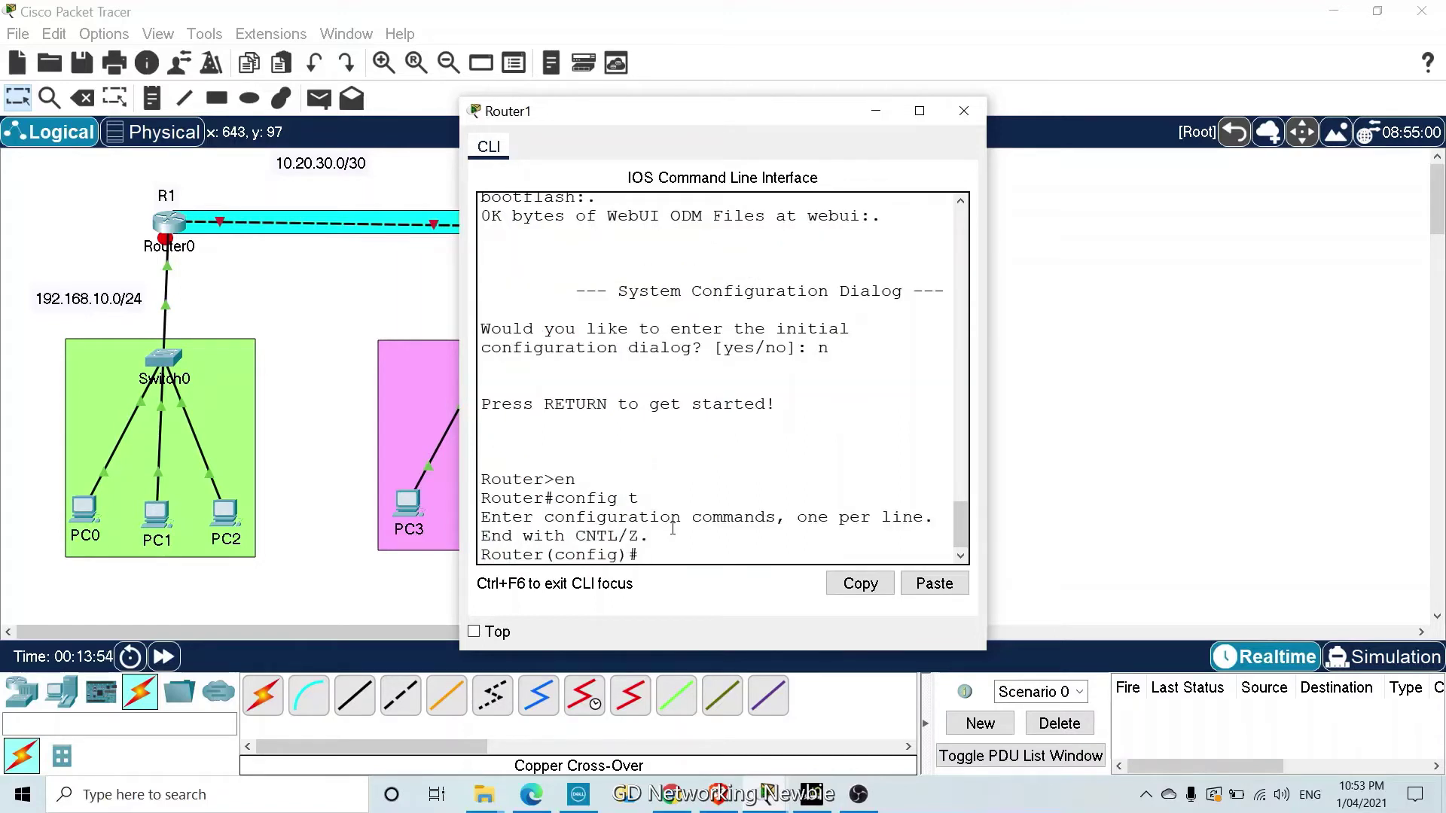
# Enter interface configuration mode for gigabitEthernet 0/0/1 on Router1
pyautogui.moveTo(665, 120); pyautogui.dragTo(120, 143)
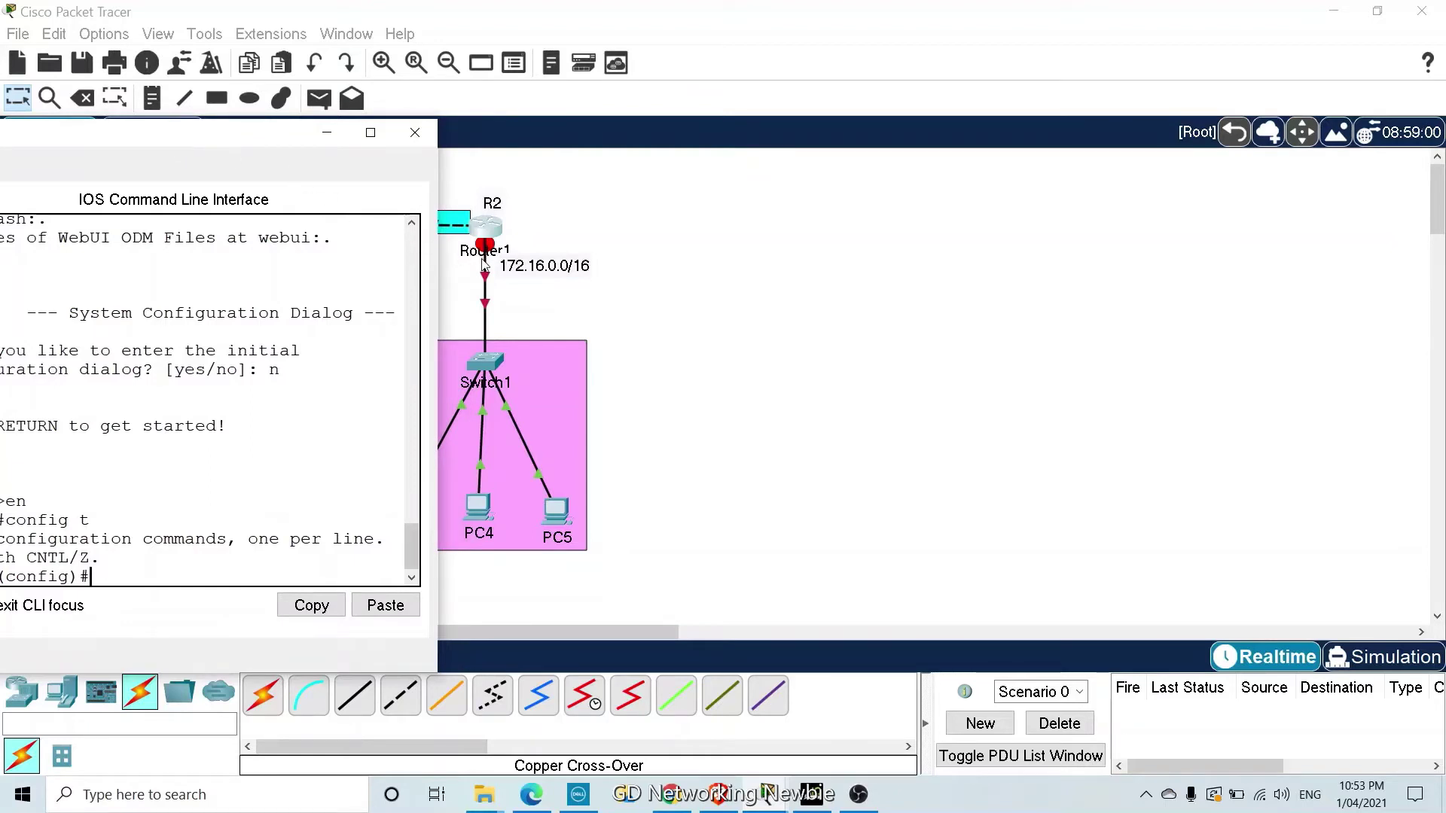
pyautogui.moveTo(239, 144); pyautogui.dragTo(522, 99)
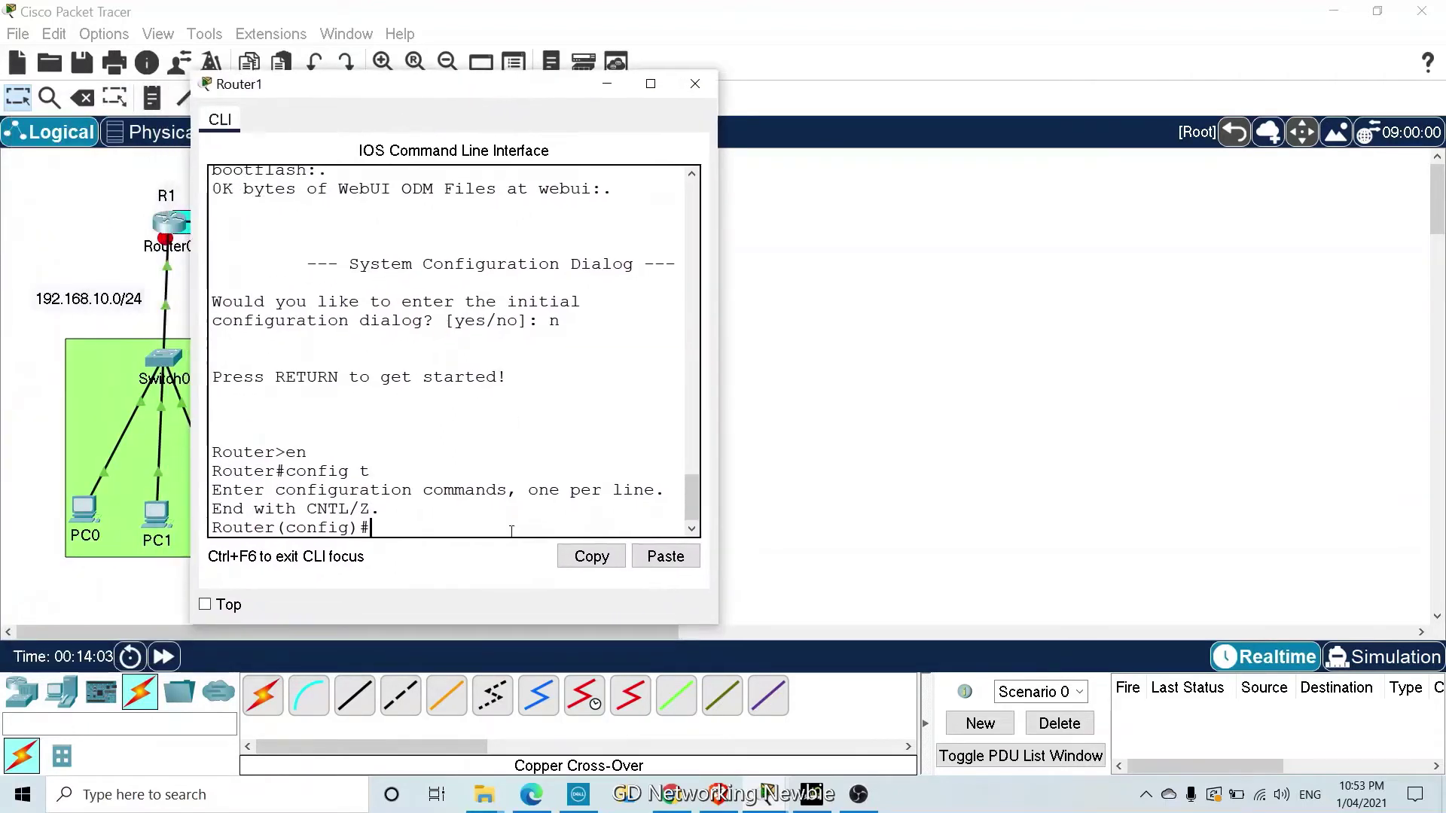
pyautogui.write('inter')
pyautogui.press('Tab')
pyautogui.write('g')
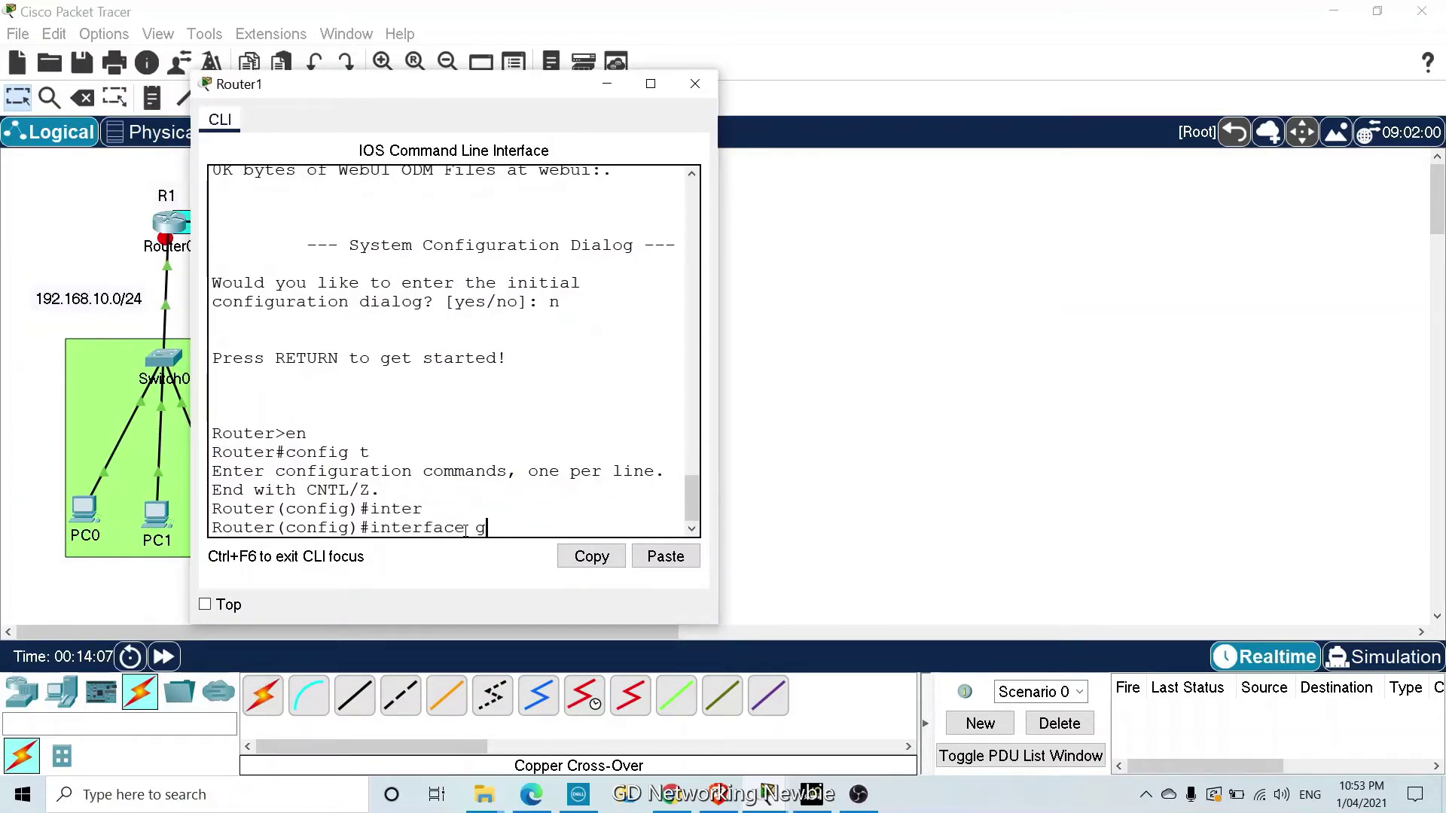
pyautogui.write('ig')
pyautogui.press('Tab')
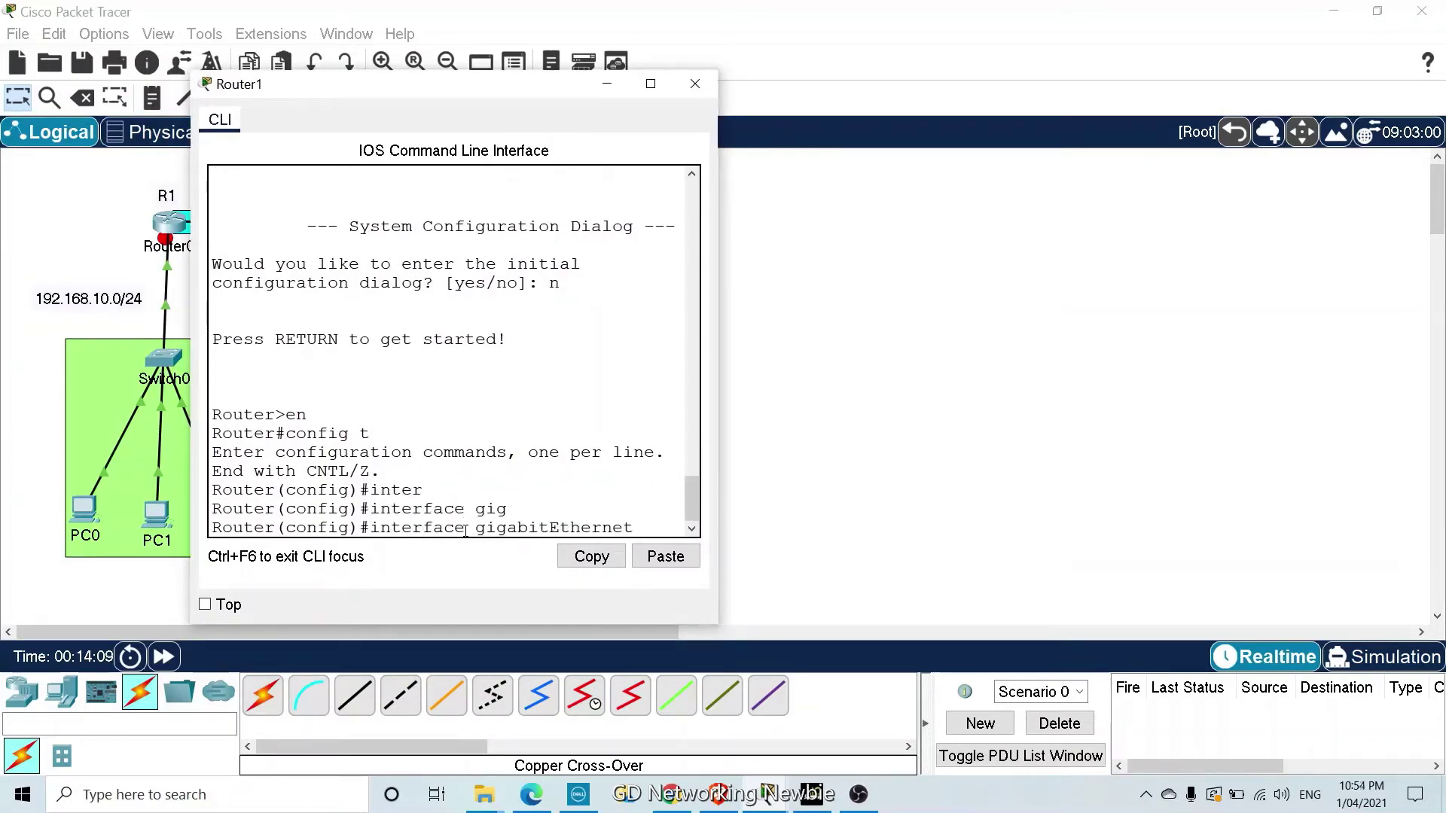
pyautogui.write('0/0/')
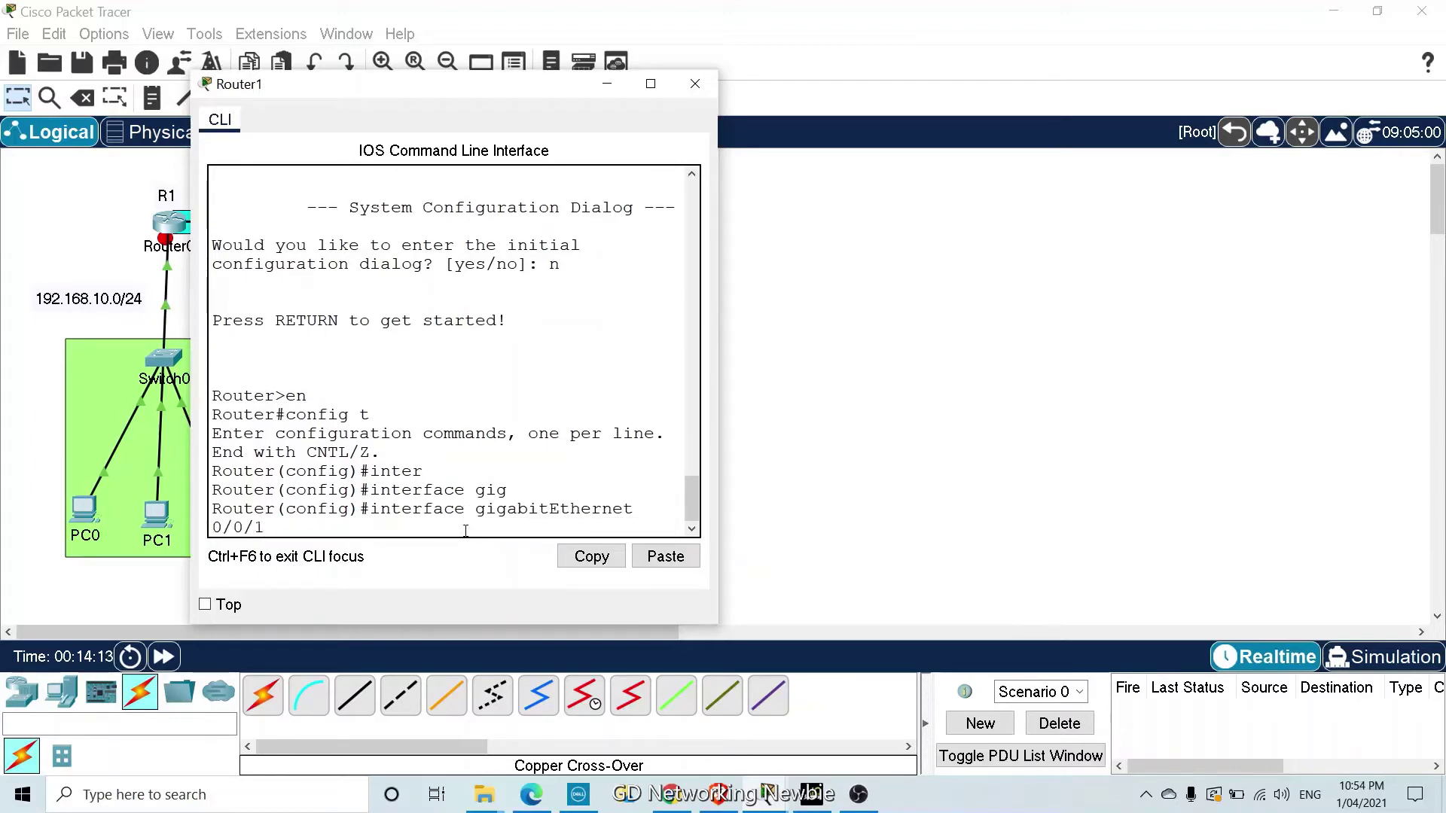
pyautogui.write('1')
pyautogui.press('Return')
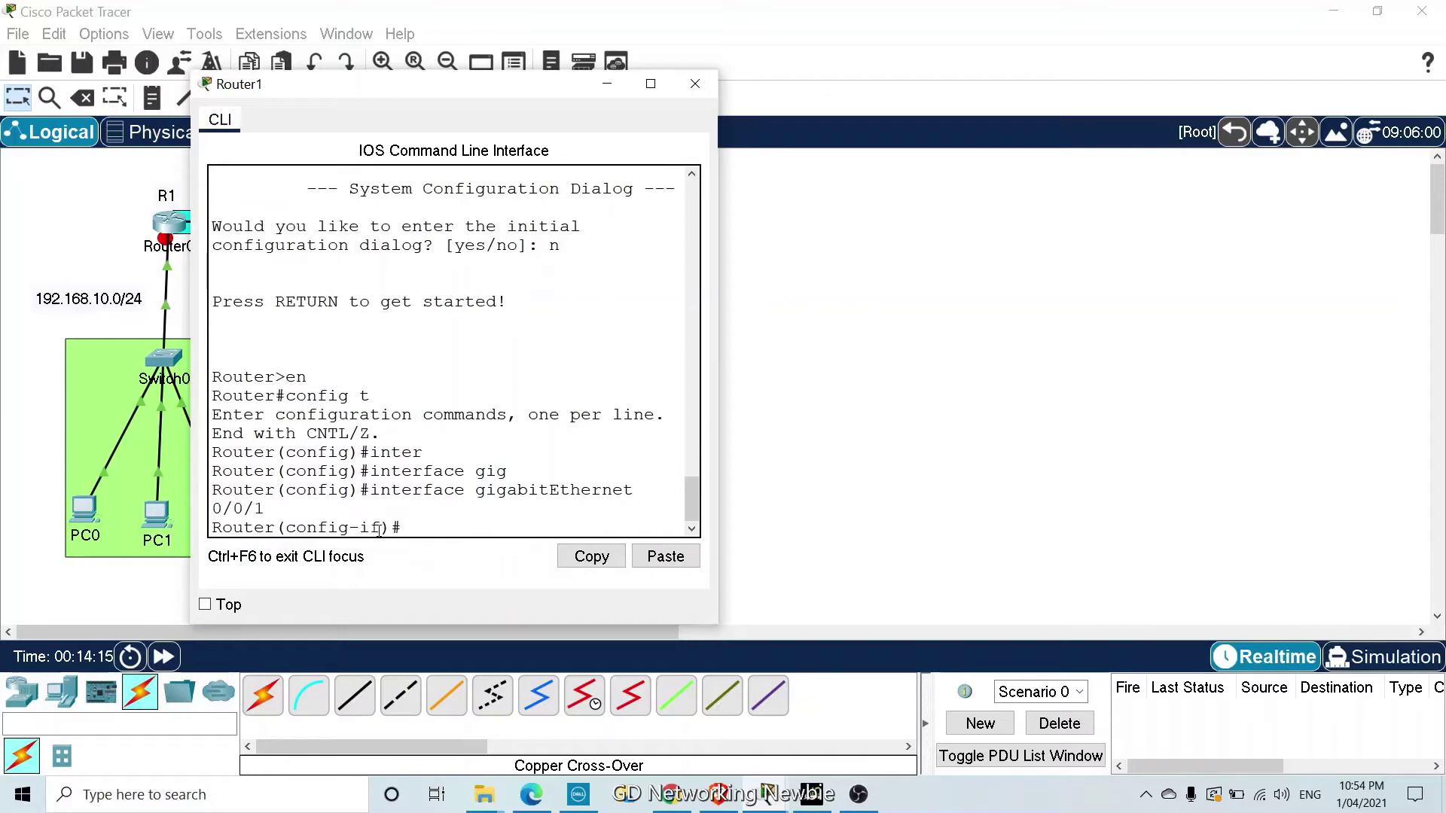
# Assign IP address 172.16.0.10 with mask 255.255.0.0 to Router1's gigabitEthernet 0/0/1, widening the command-line window
pyautogui.moveTo(378, 530); pyautogui.dragTo(357, 530)
pyautogui.write('ip add')
pyautogui.press('Tab')
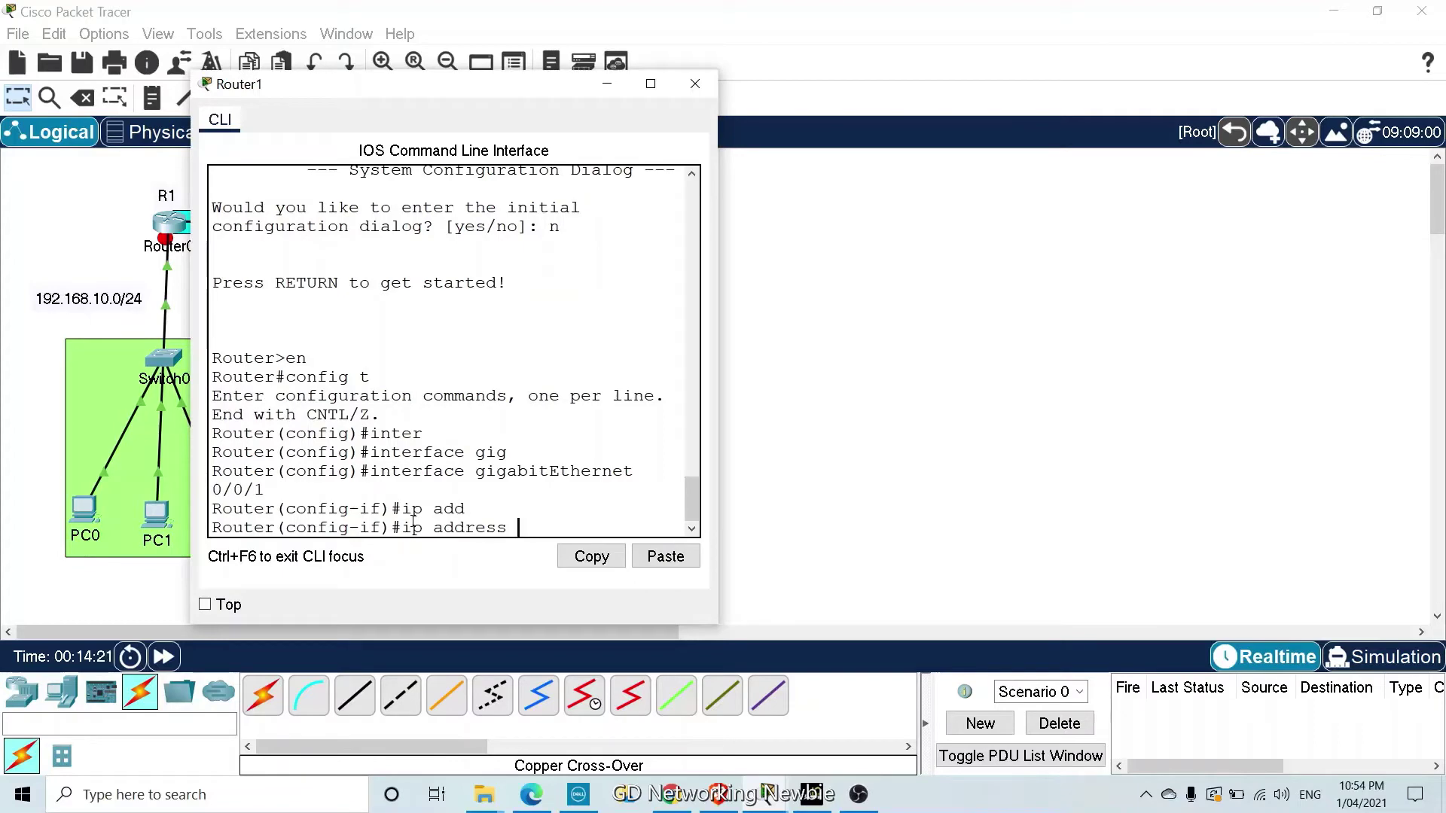
pyautogui.moveTo(482, 84); pyautogui.dragTo(342, 360)
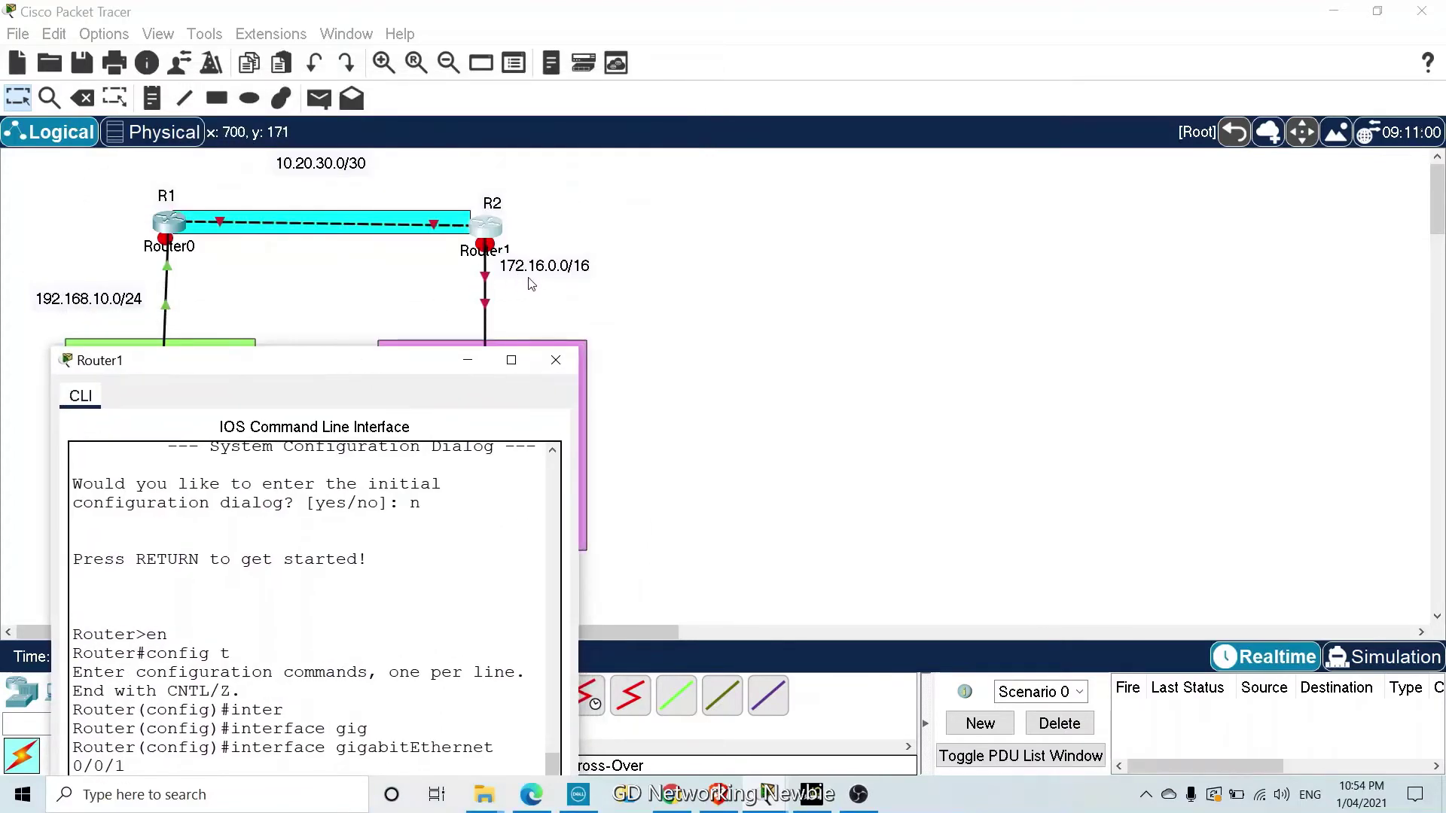
pyautogui.moveTo(446, 364); pyautogui.dragTo(562, 74)
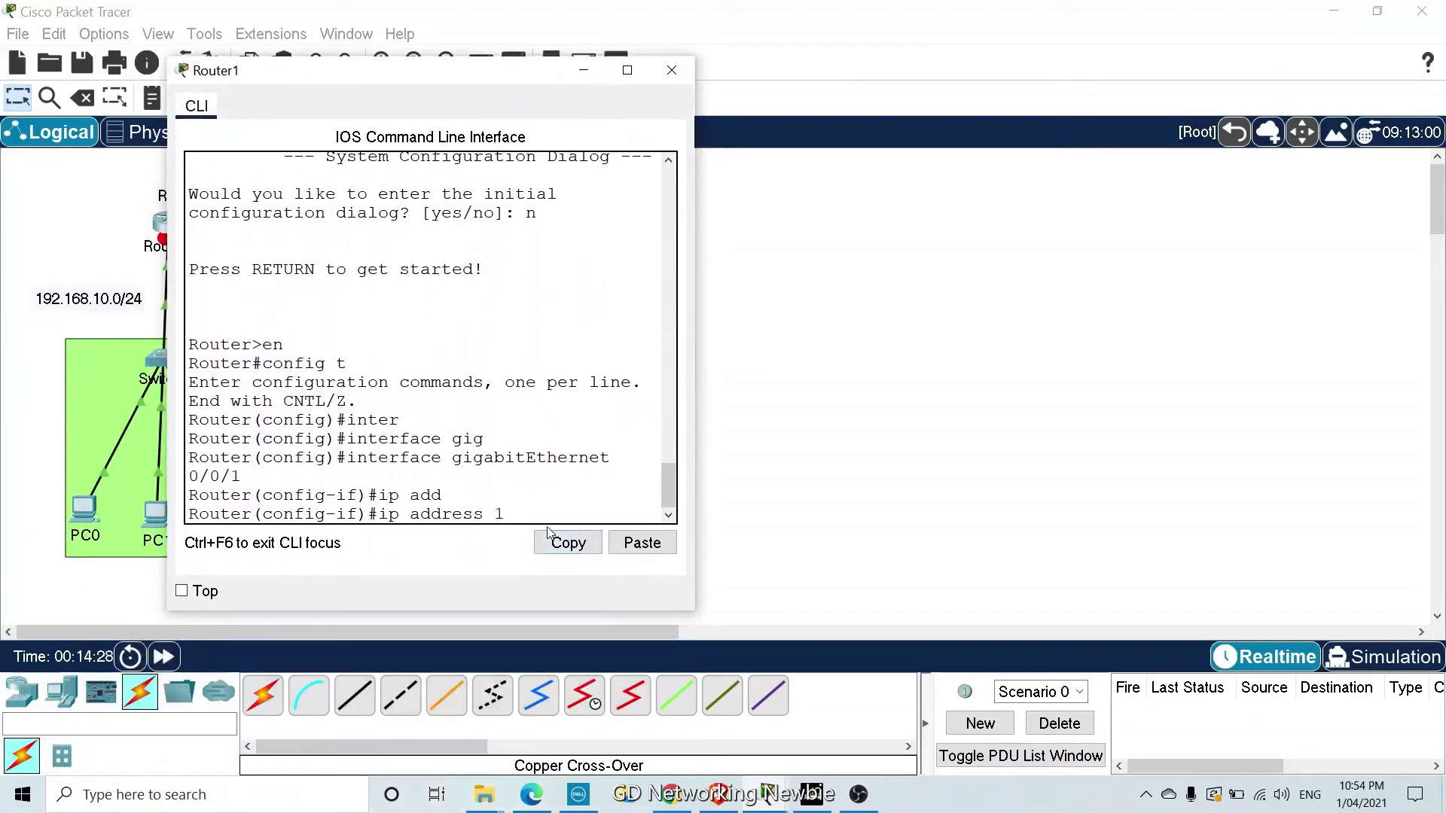
pyautogui.write('72.16.0.10')
pyautogui.moveTo(694, 413); pyautogui.dragTo(860, 415)
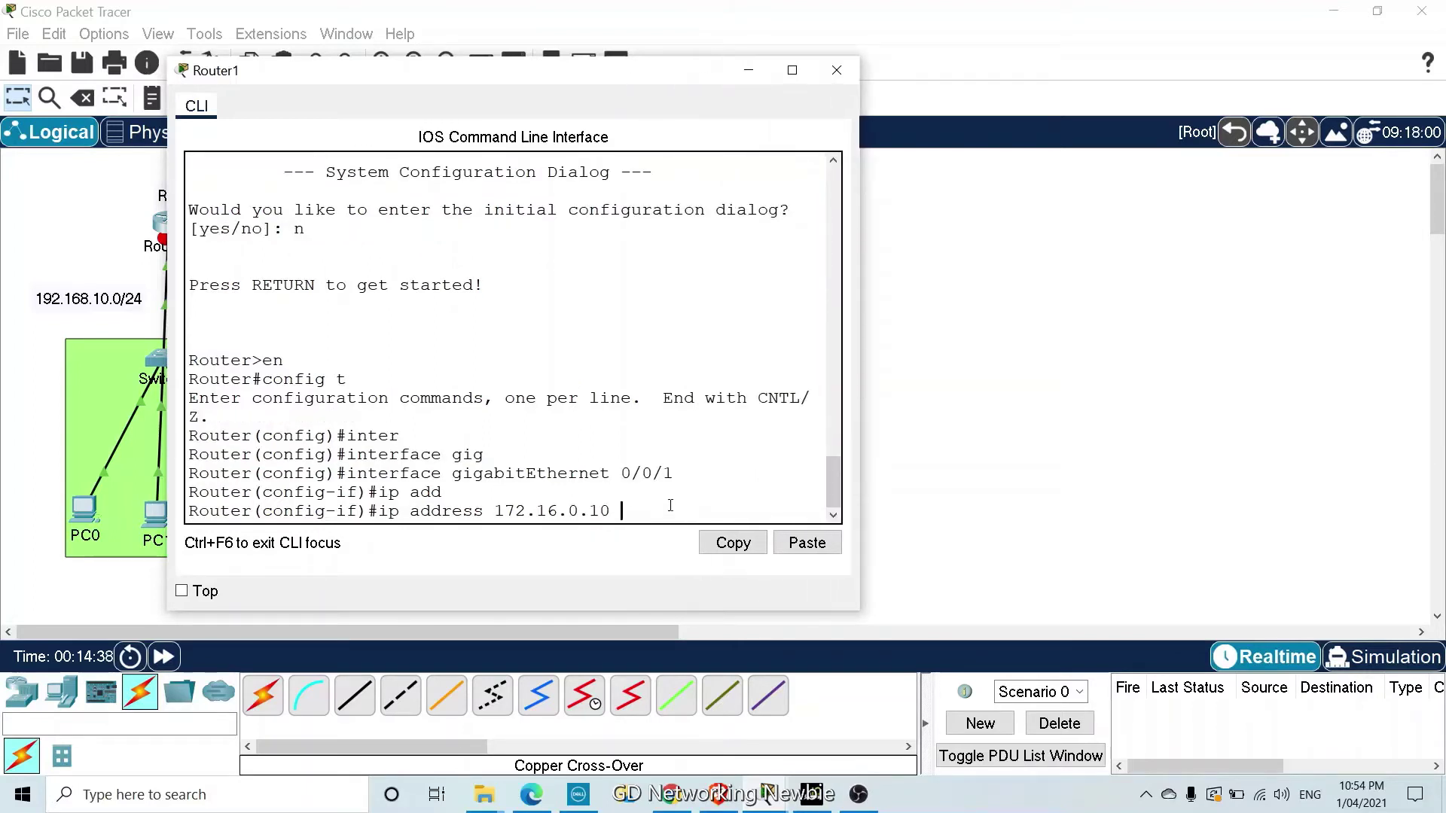
pyautogui.write('255.255.0.0')
pyautogui.moveTo(648, 81); pyautogui.dragTo(549, 110)
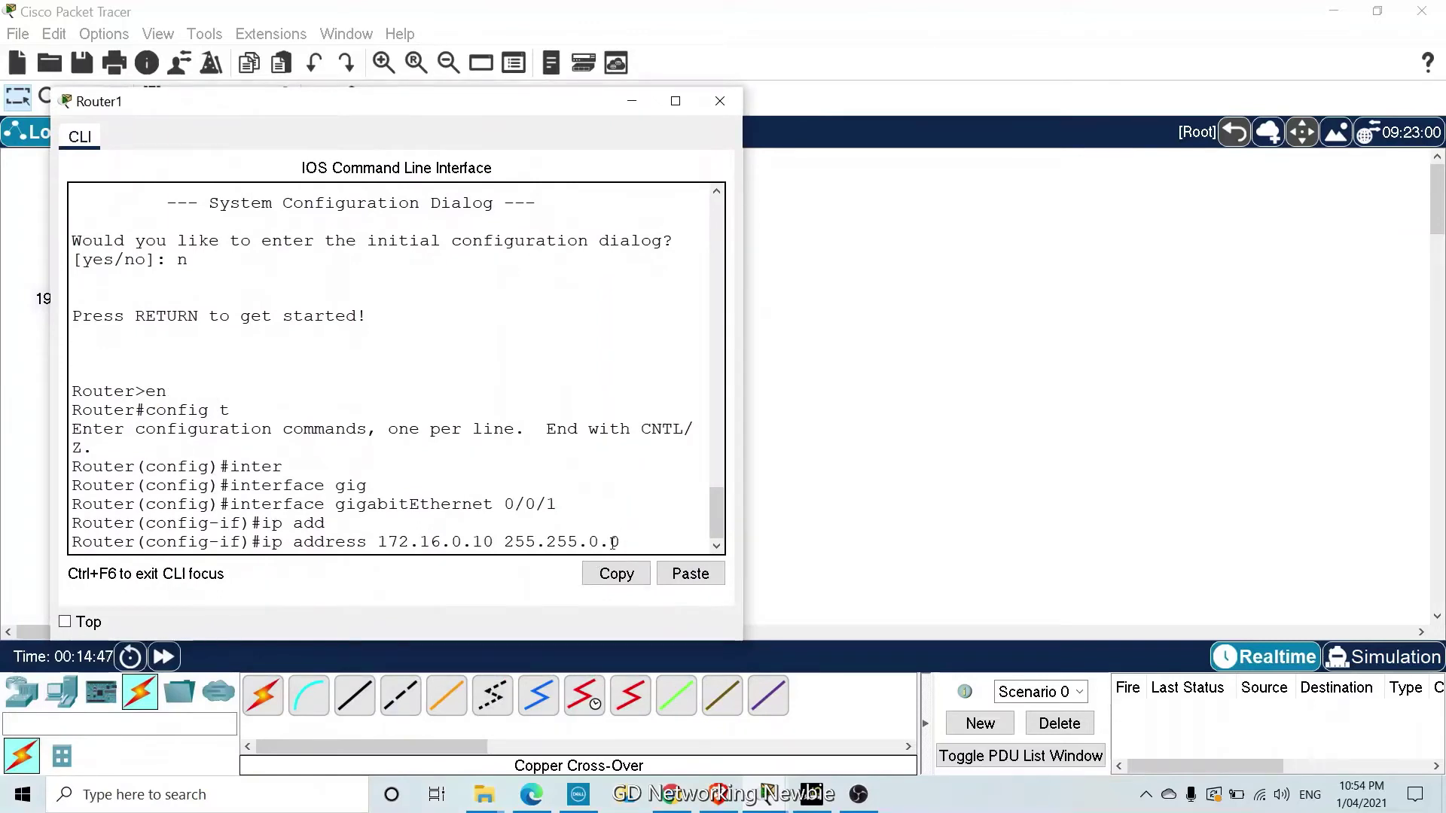
pyautogui.press('Return')
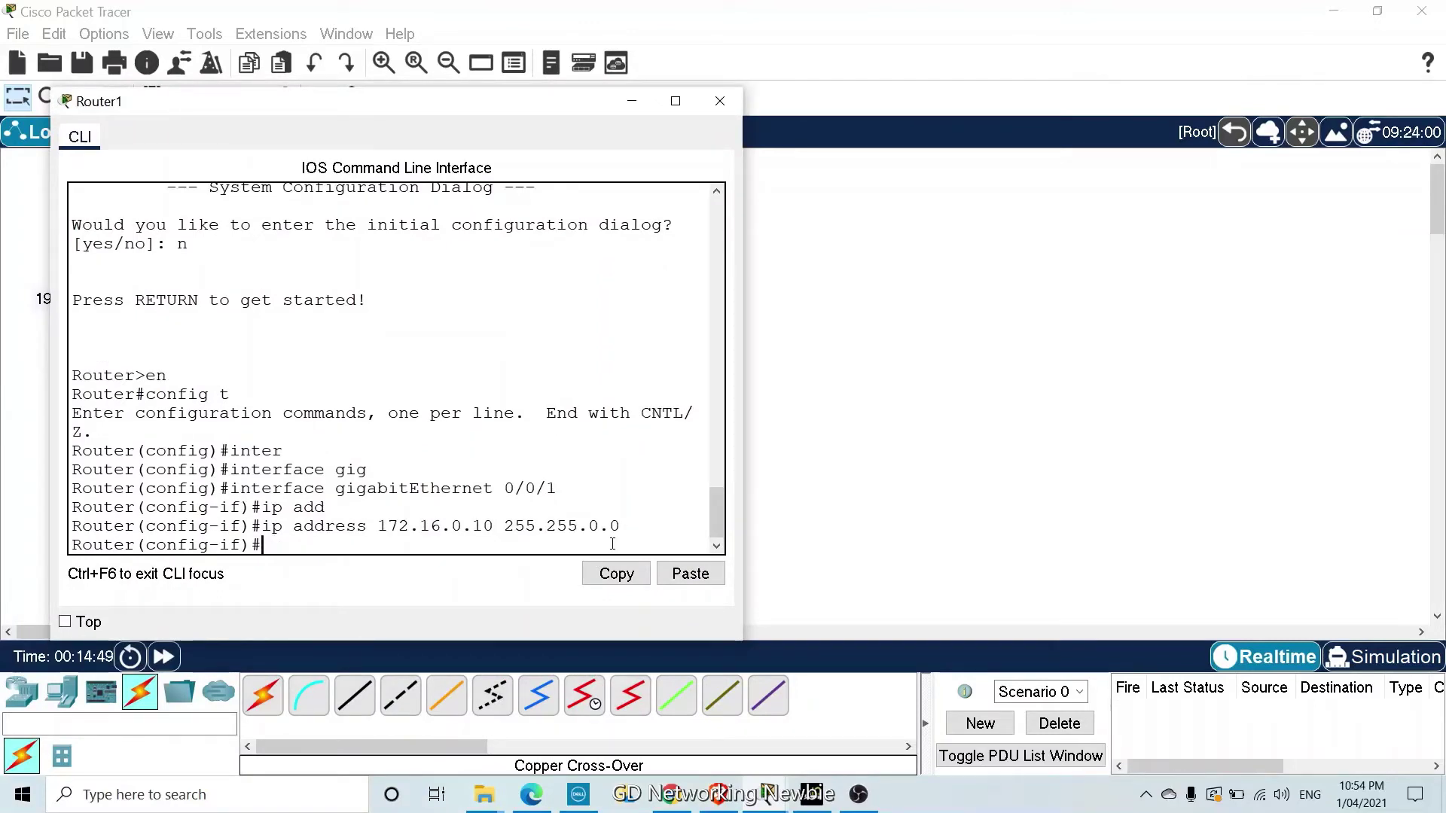
# Enable Router1's gigabitEthernet 0/0/1 with no shutdown and minimize its command-line window
pyautogui.write('no shutdown')
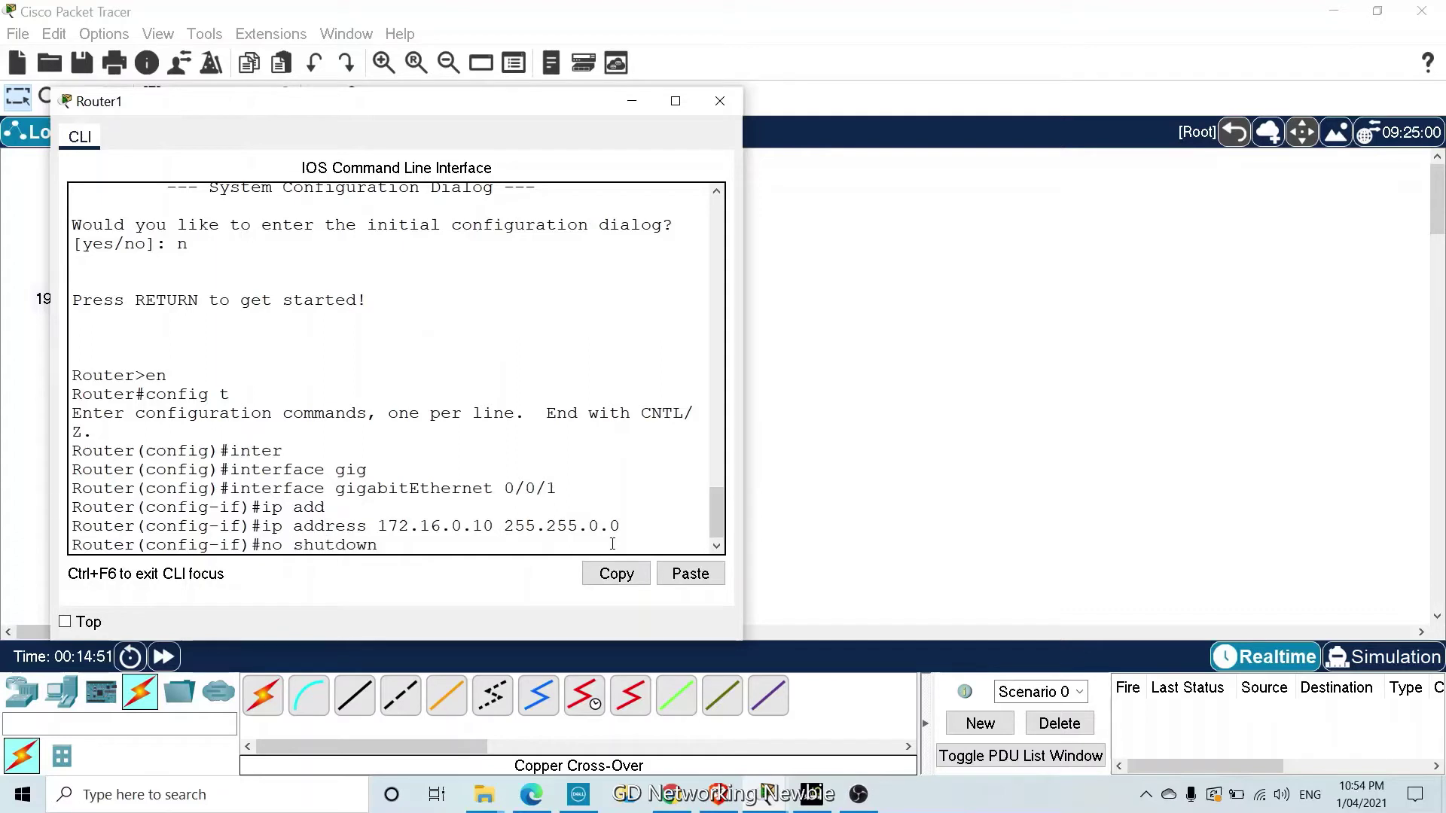
pyautogui.press('Tab')
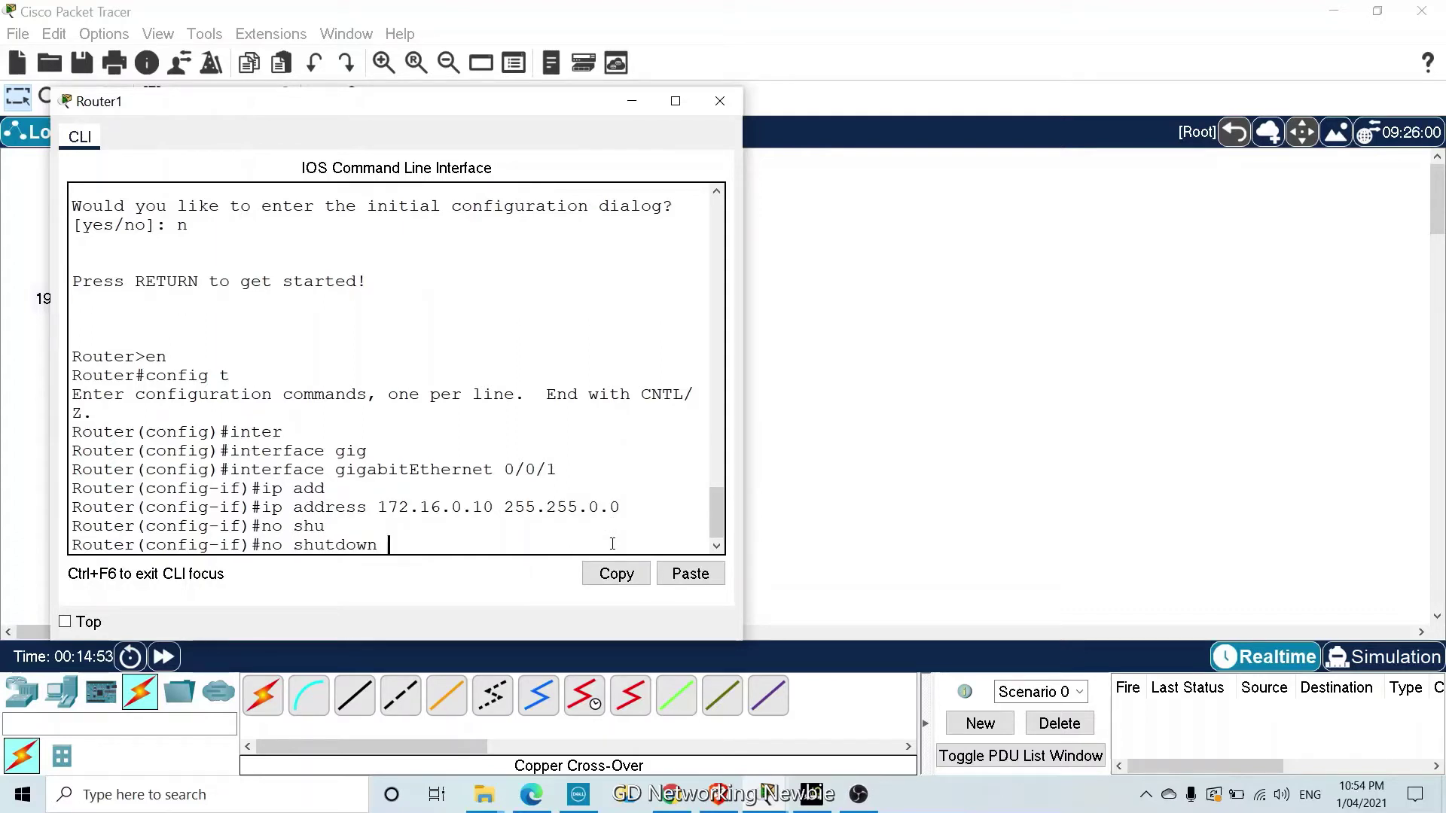
pyautogui.press('Return')
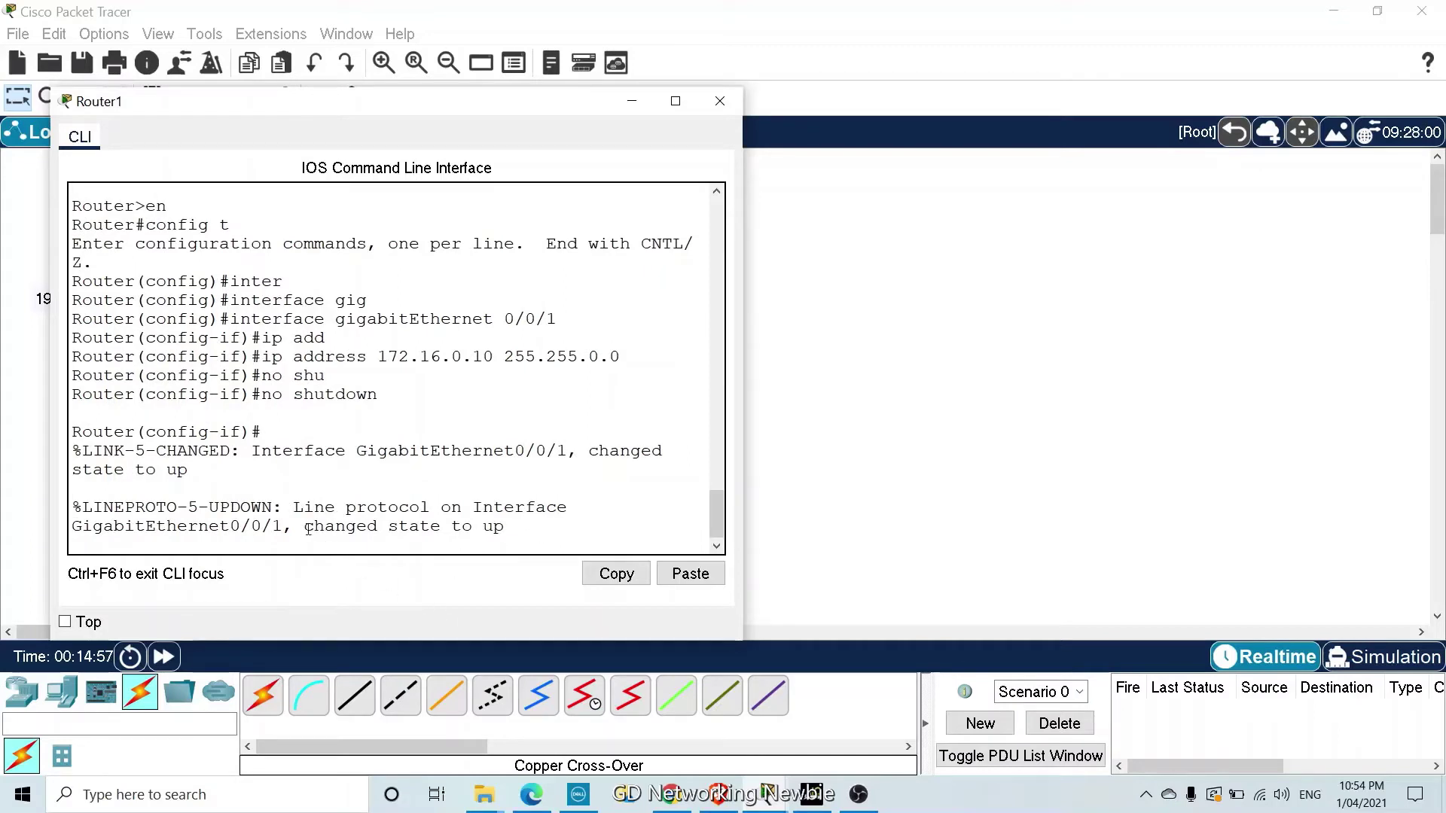
pyautogui.moveTo(304, 526); pyautogui.dragTo(444, 528)
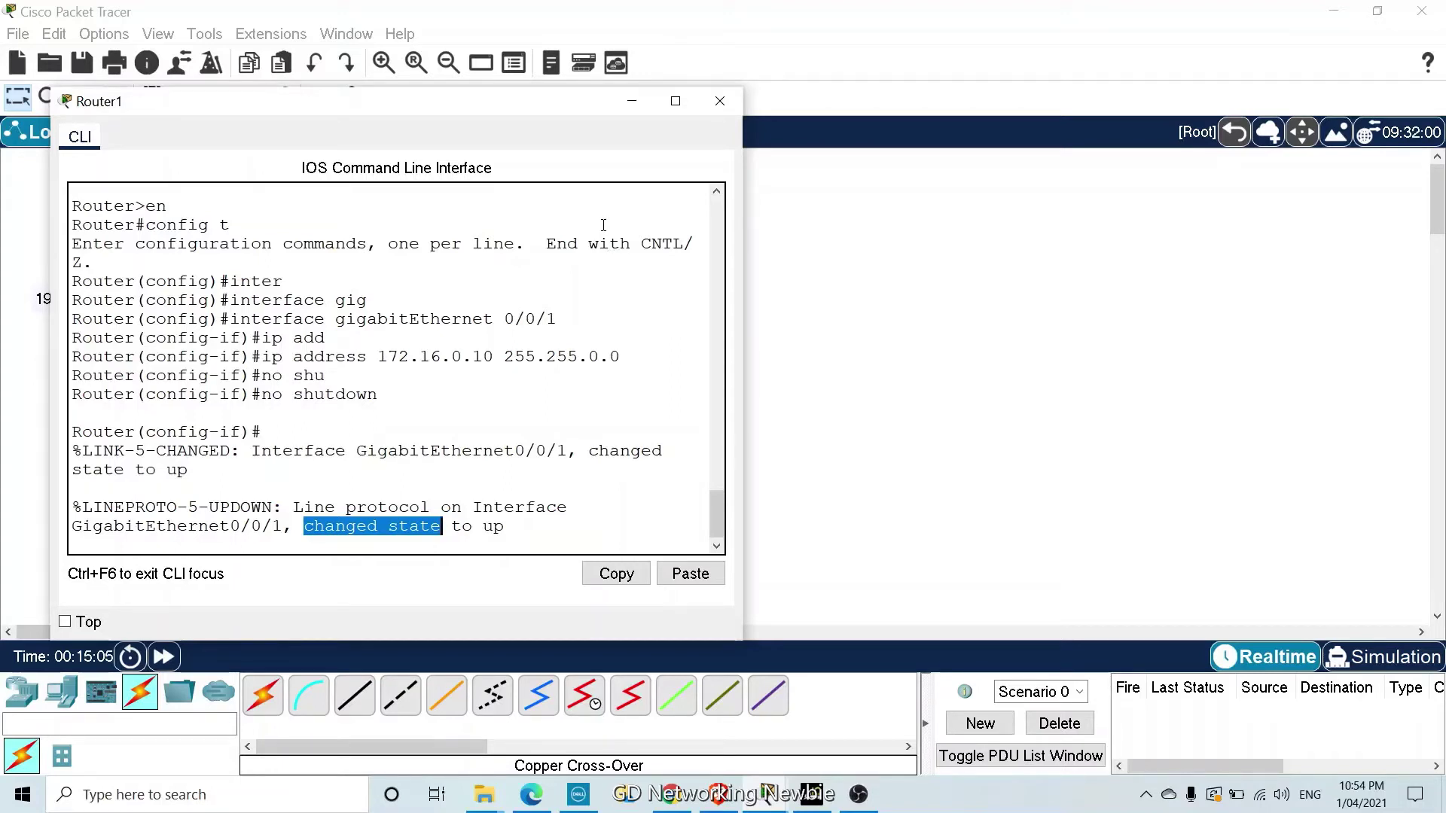
pyautogui.press('Return')
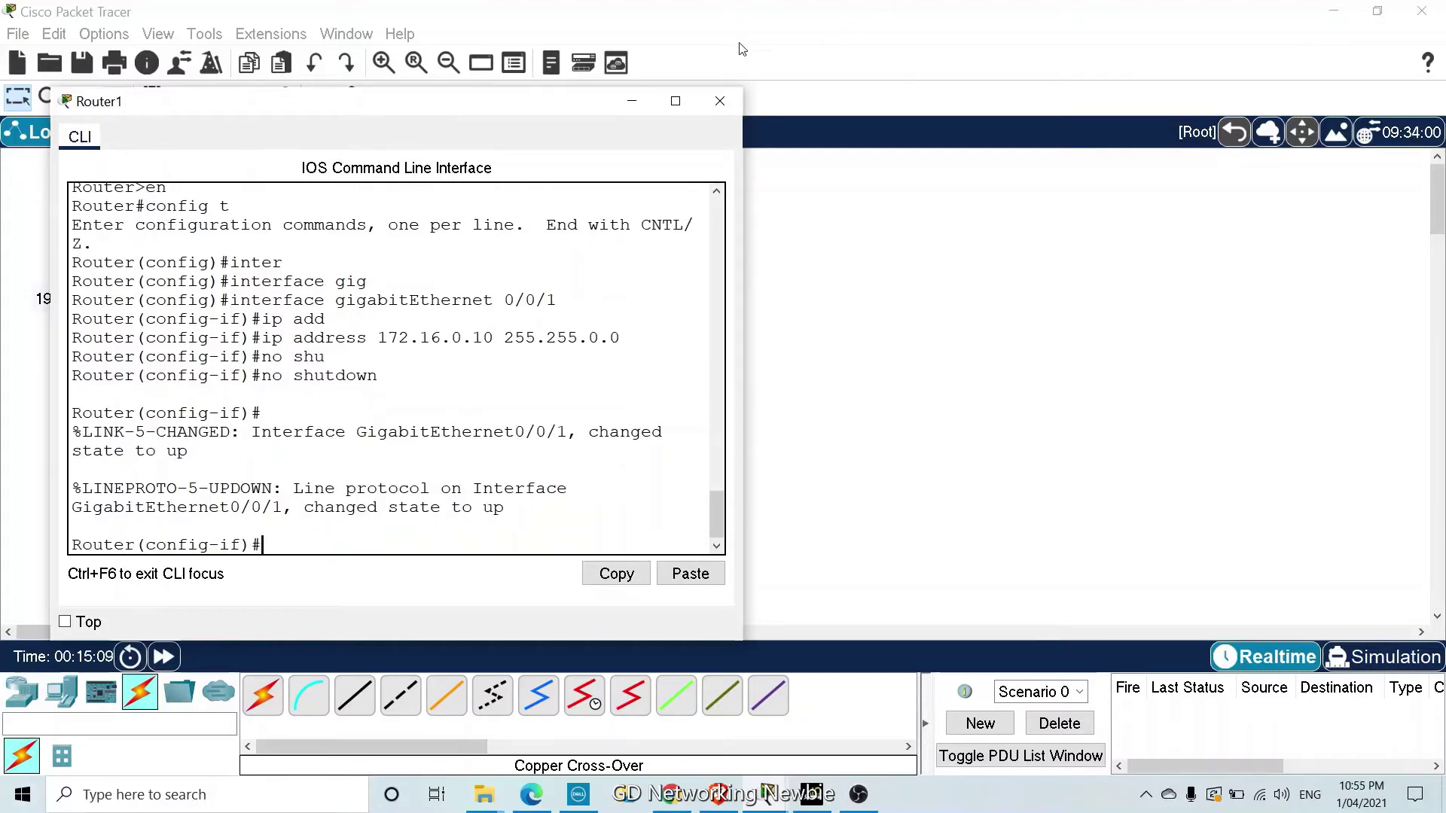
pyautogui.click(632, 101)
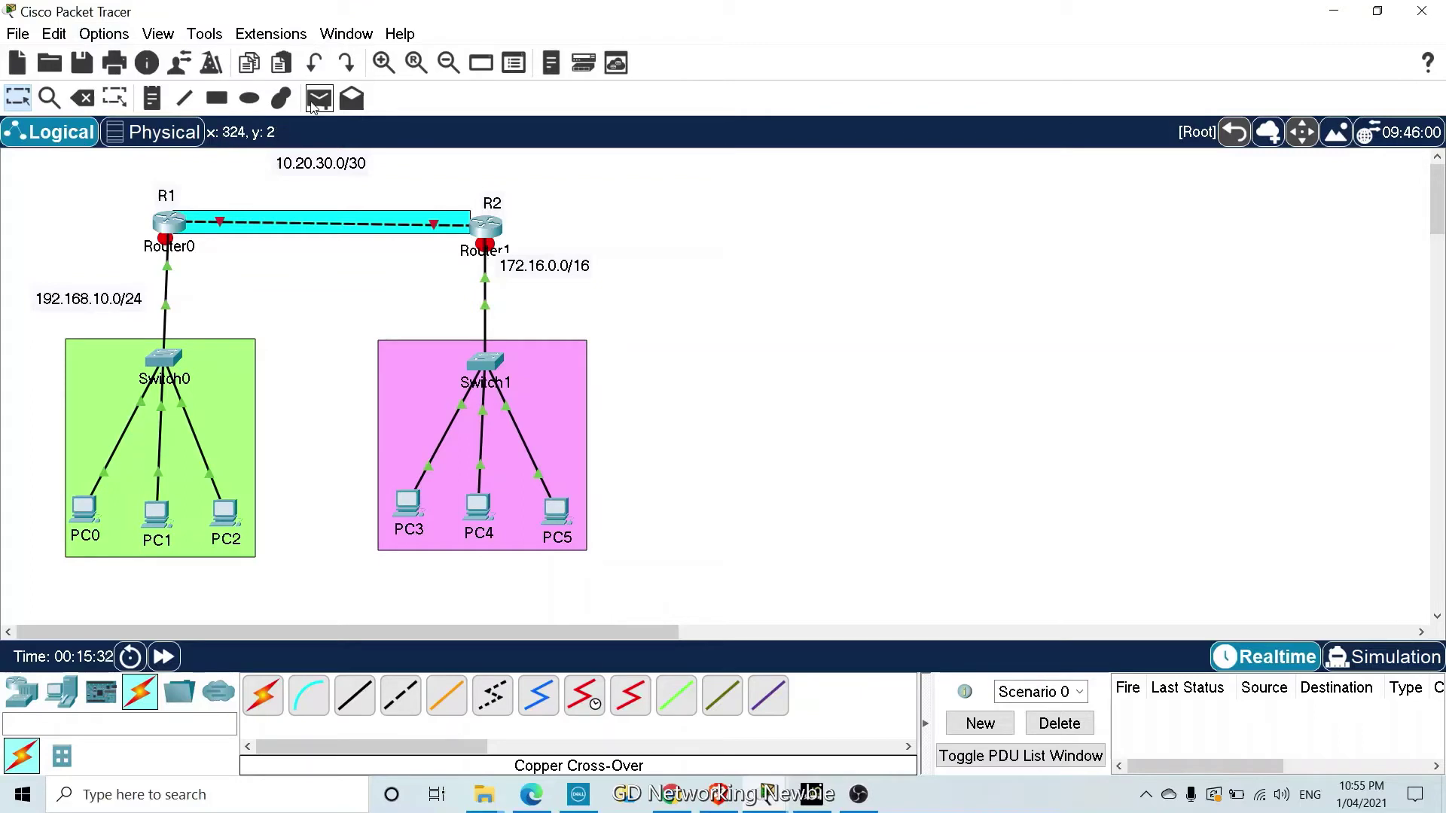
# Switch to Simulation mode and add a simple PDU from PC0 to PC5
pyautogui.click(1396, 661)
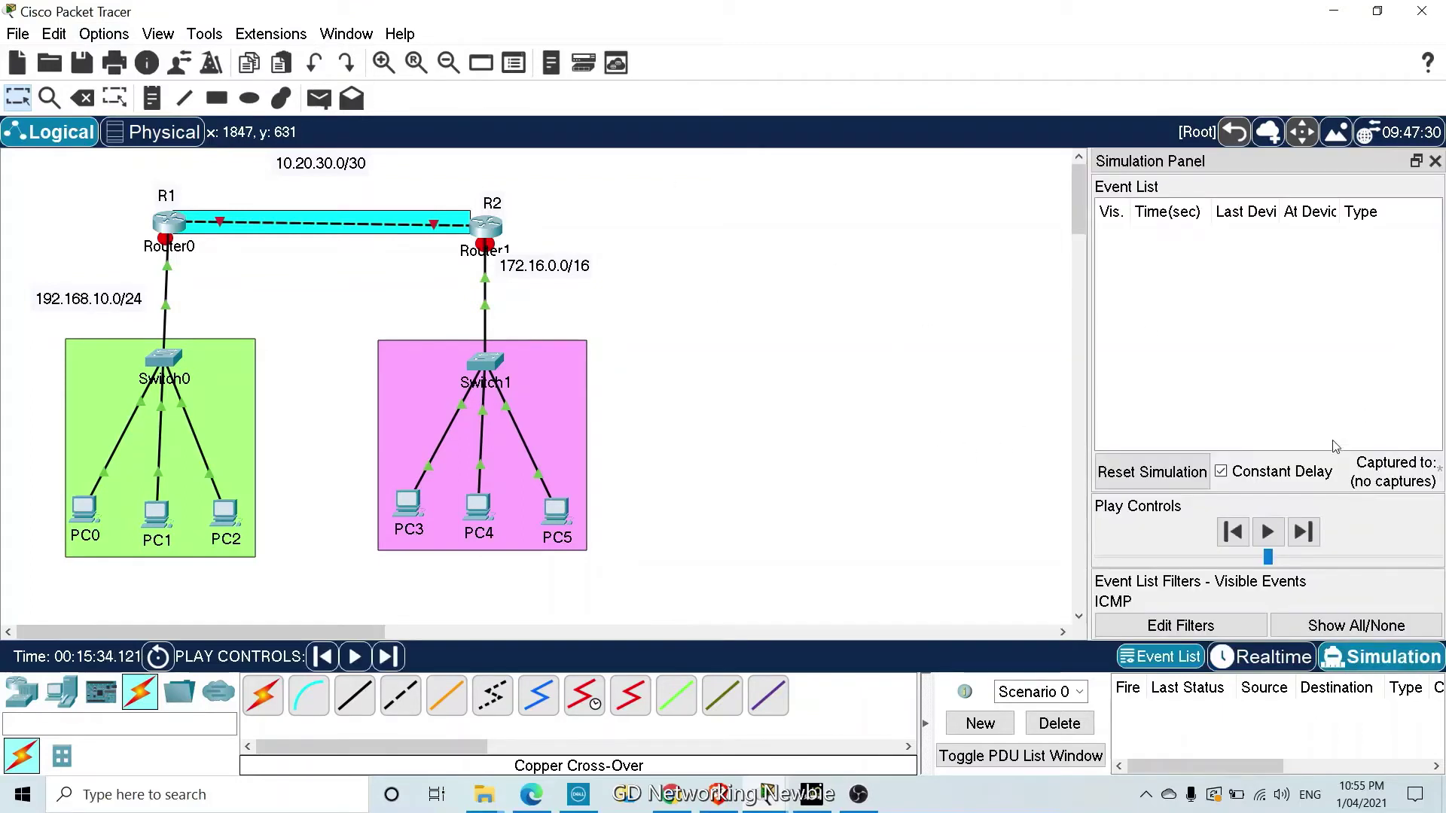
pyautogui.click(322, 105)
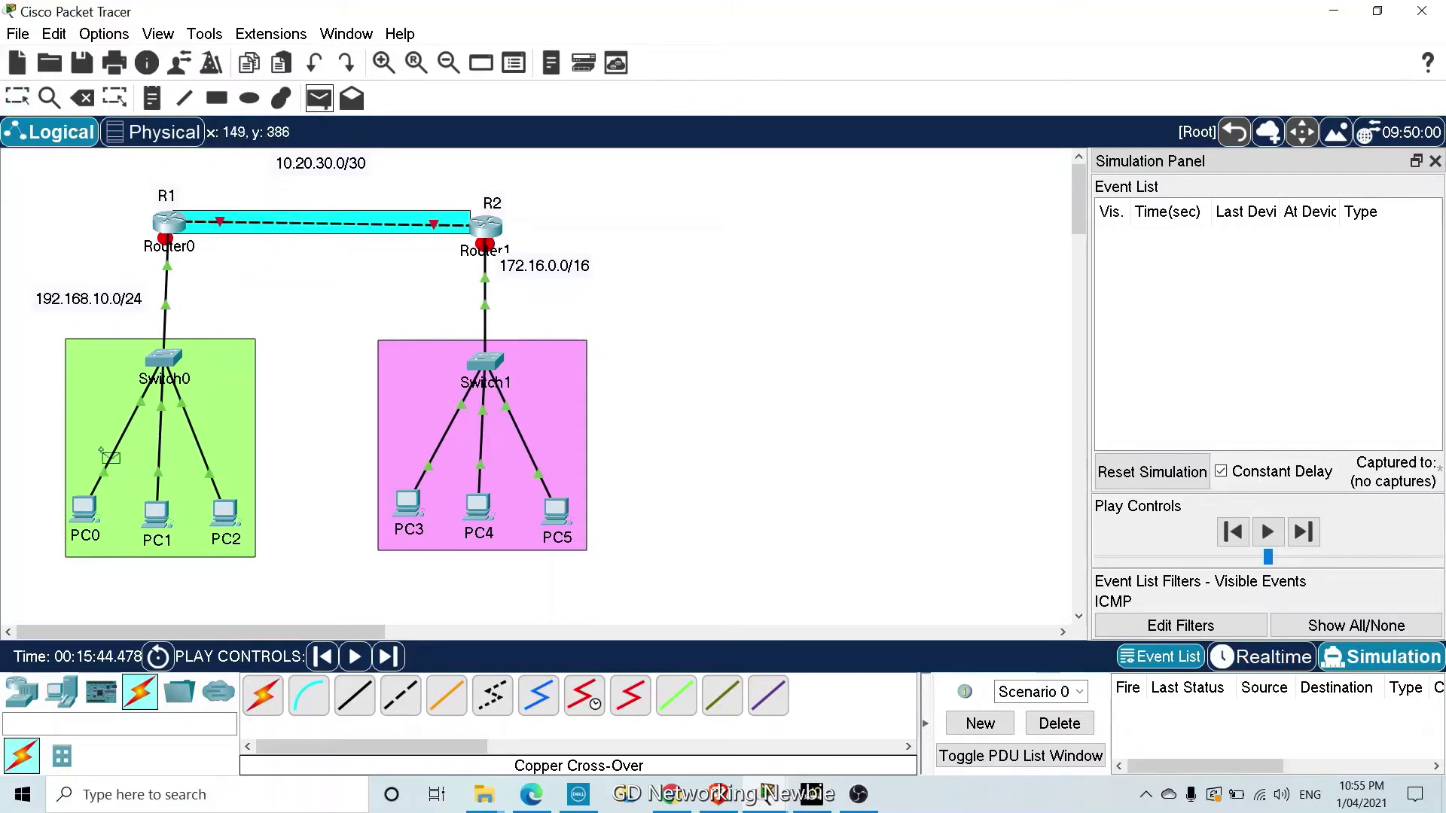
pyautogui.click(84, 513)
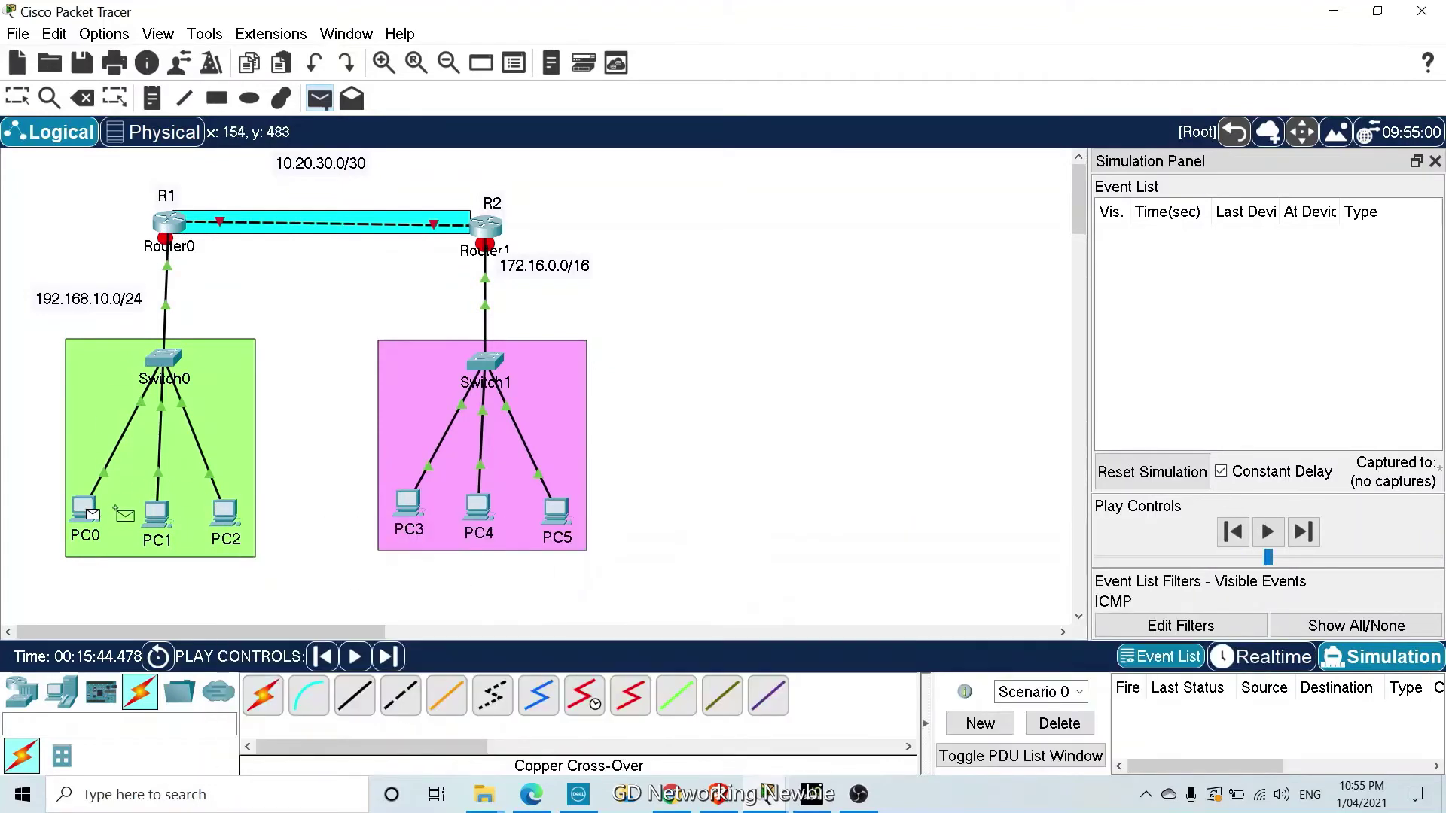
pyautogui.click(555, 512)
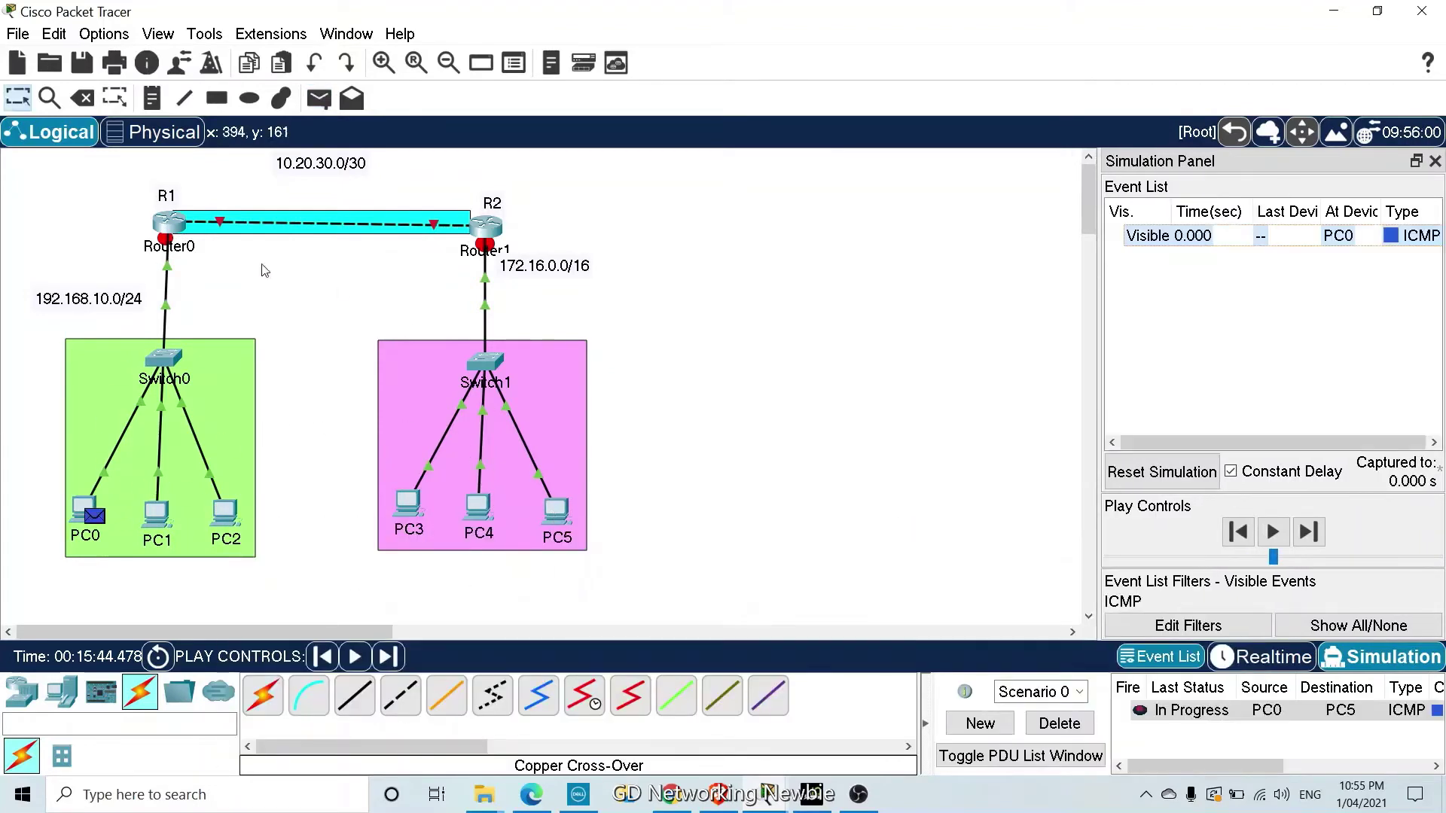
# Advance the simulation of the ICMP packet from PC0 to PC5 by three captures
pyautogui.click(1310, 535)
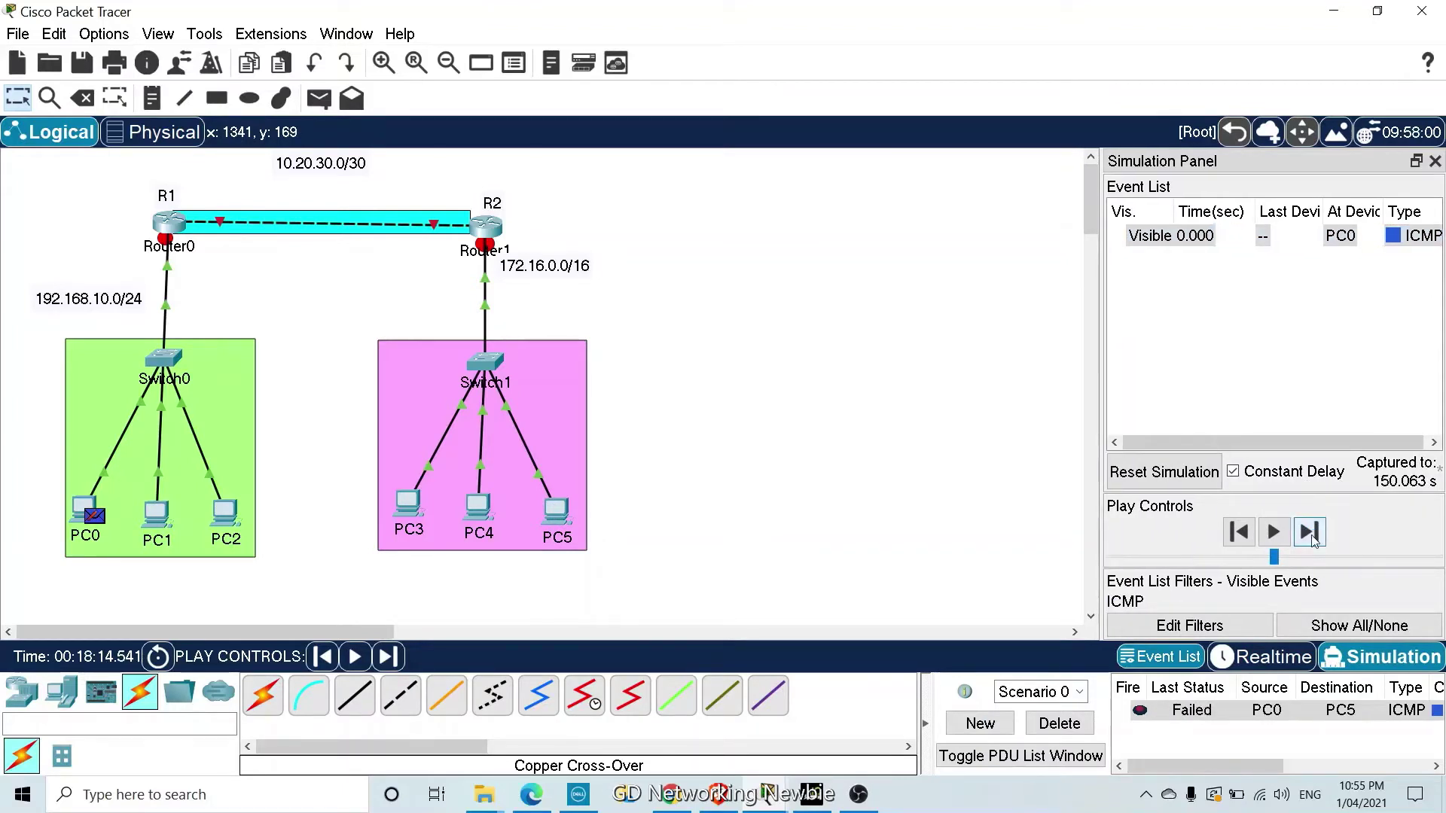
pyautogui.click(1311, 535)
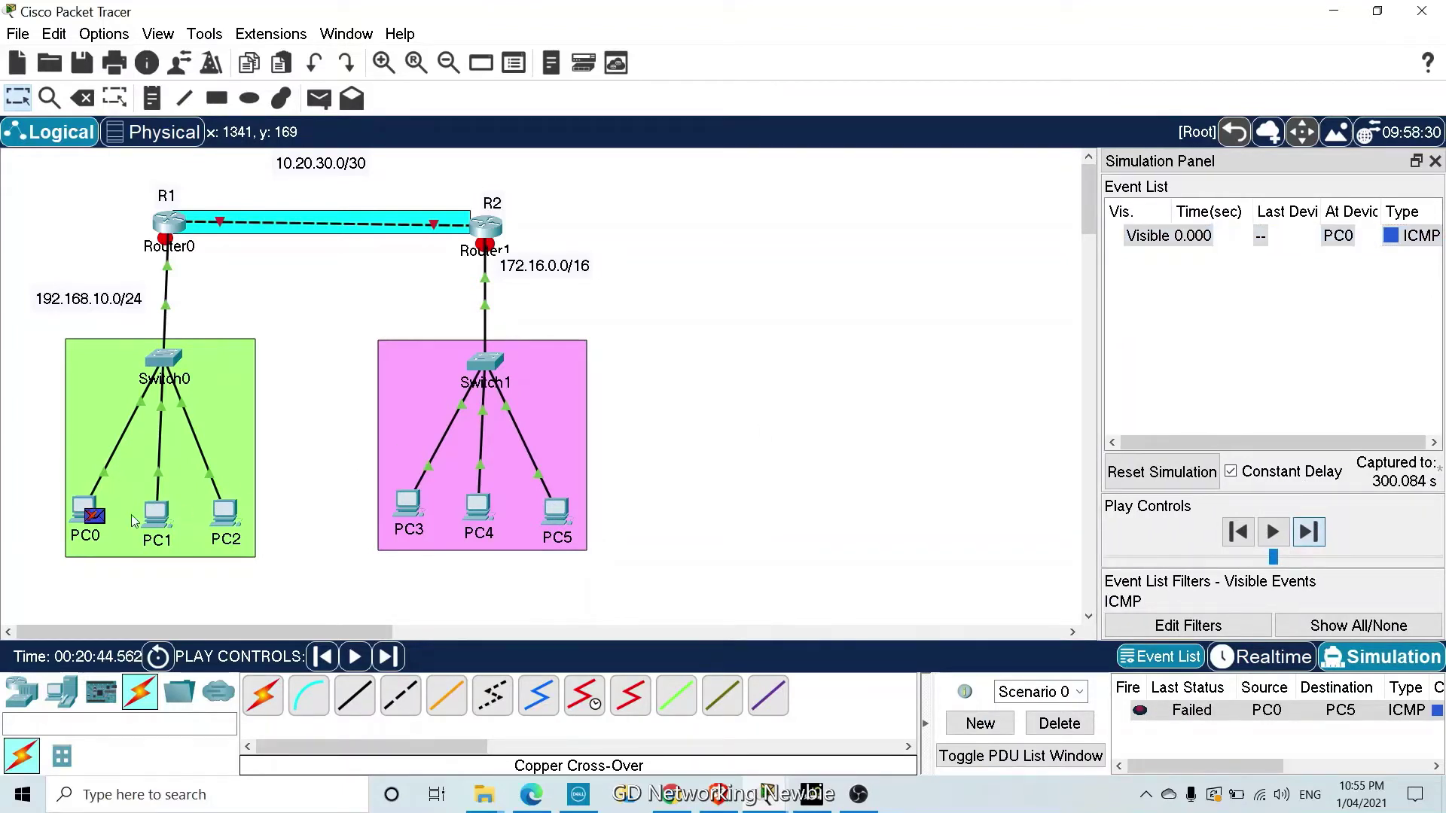
pyautogui.click(1310, 533)
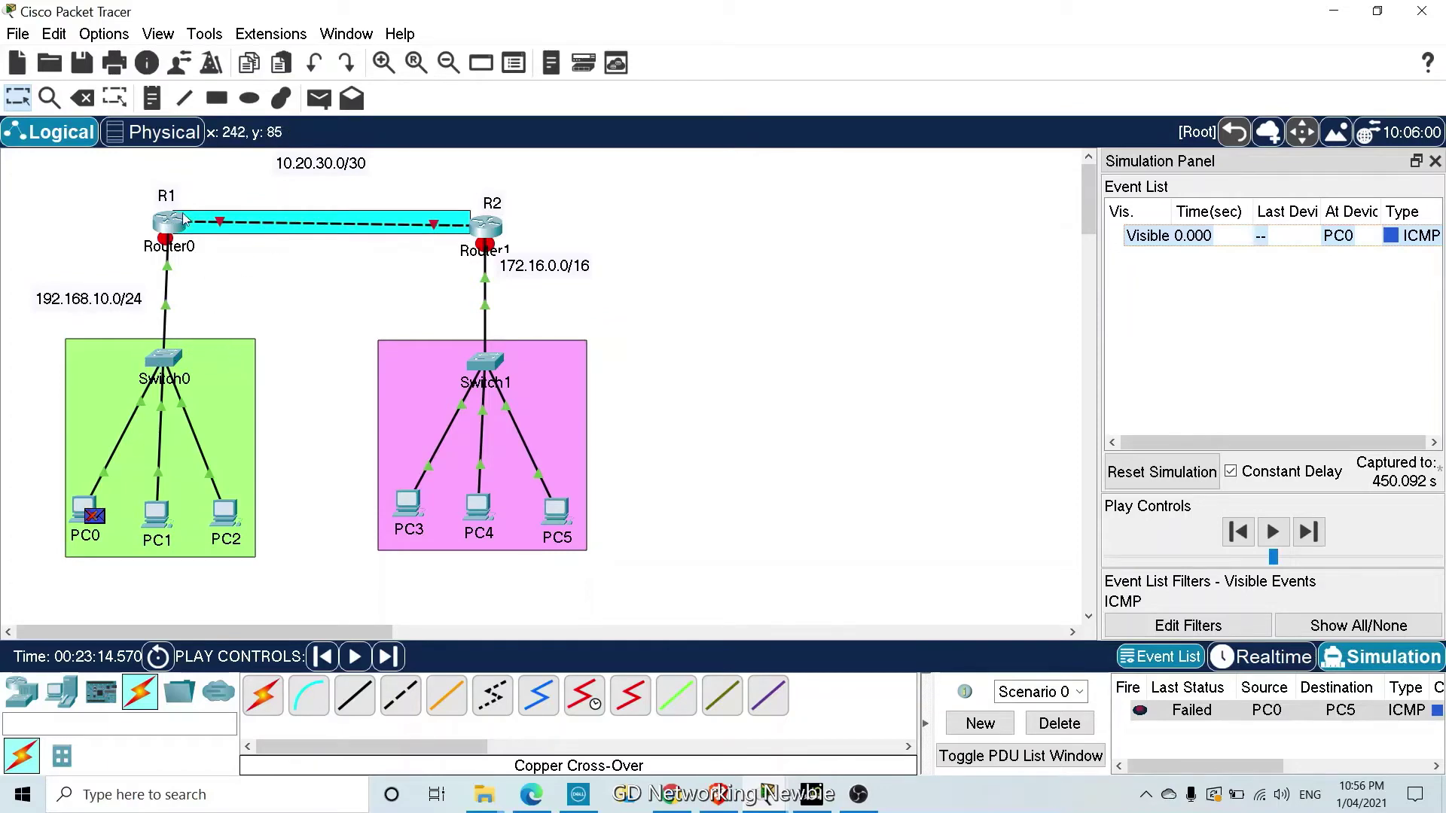
# Move the 172.16.0.0/16 label down beside the Router1–Switch1 link, just above the pink area
pyautogui.moveTo(185, 222)
pyautogui.moveTo(555, 290); pyautogui.dragTo(565, 342)
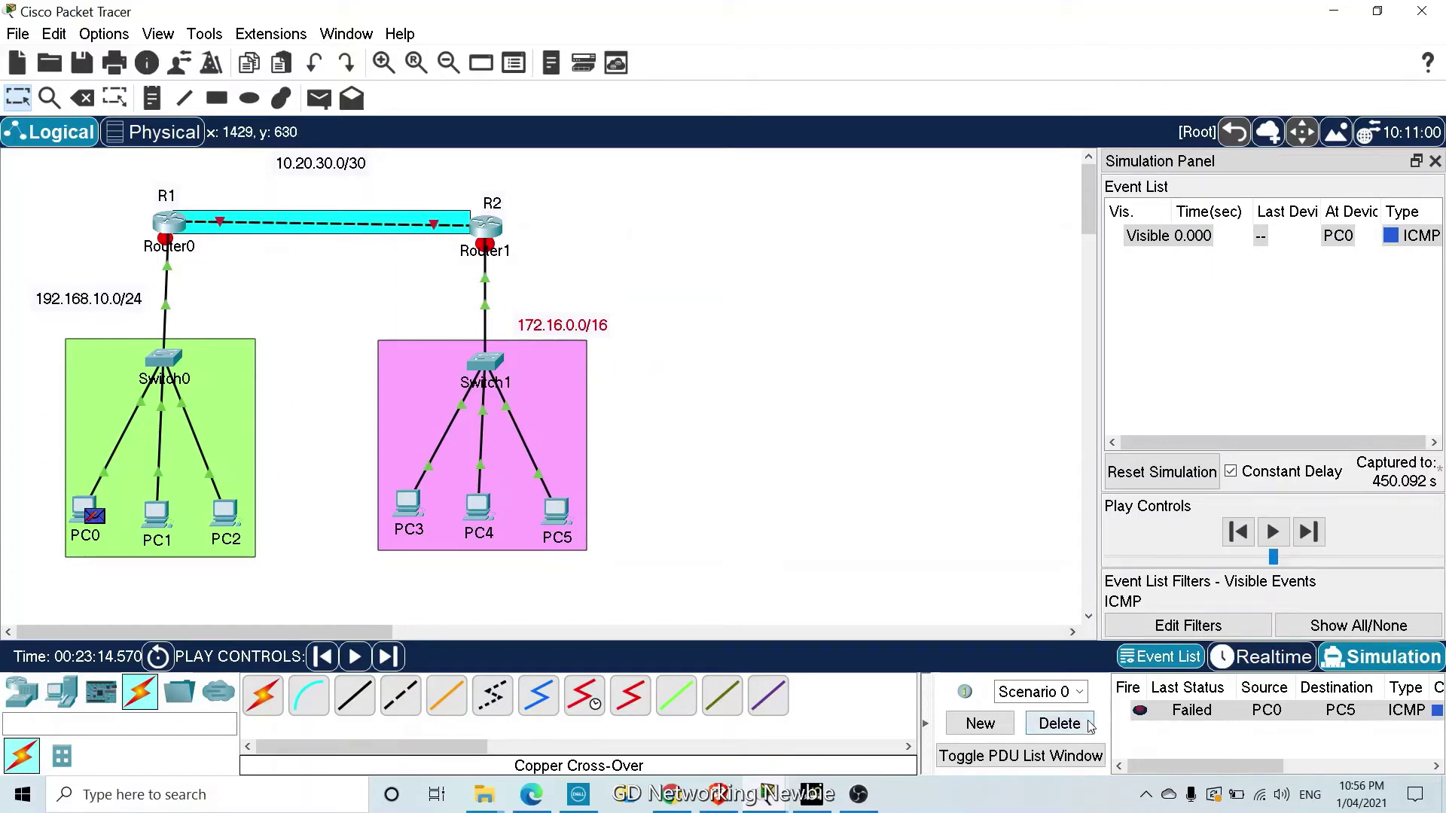
# Delete the current PDU scenario and add a simple PDU from PC0 to Router0
pyautogui.click(1059, 723)
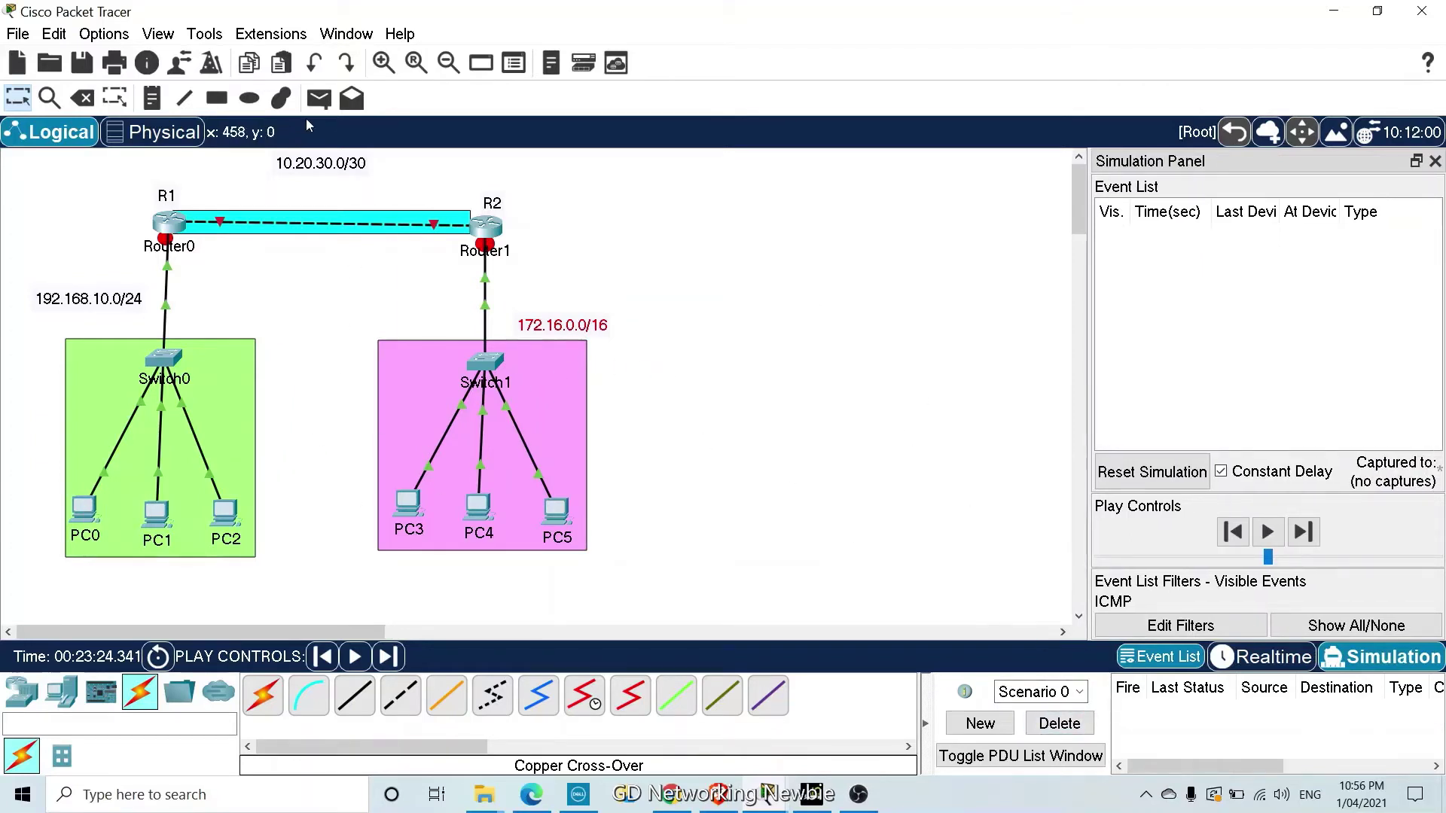
pyautogui.click(318, 110)
pyautogui.click(85, 510)
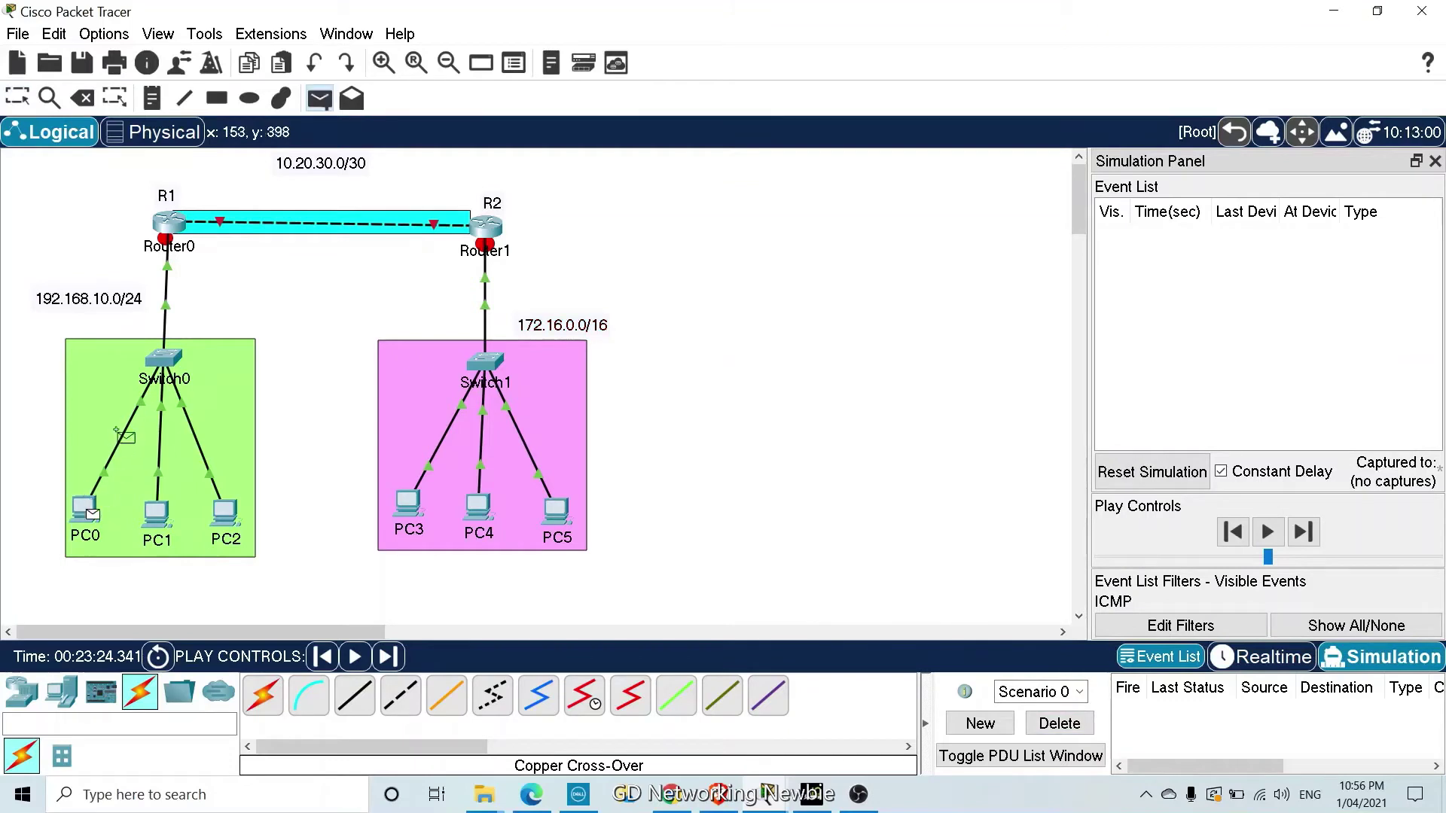
pyautogui.click(177, 242)
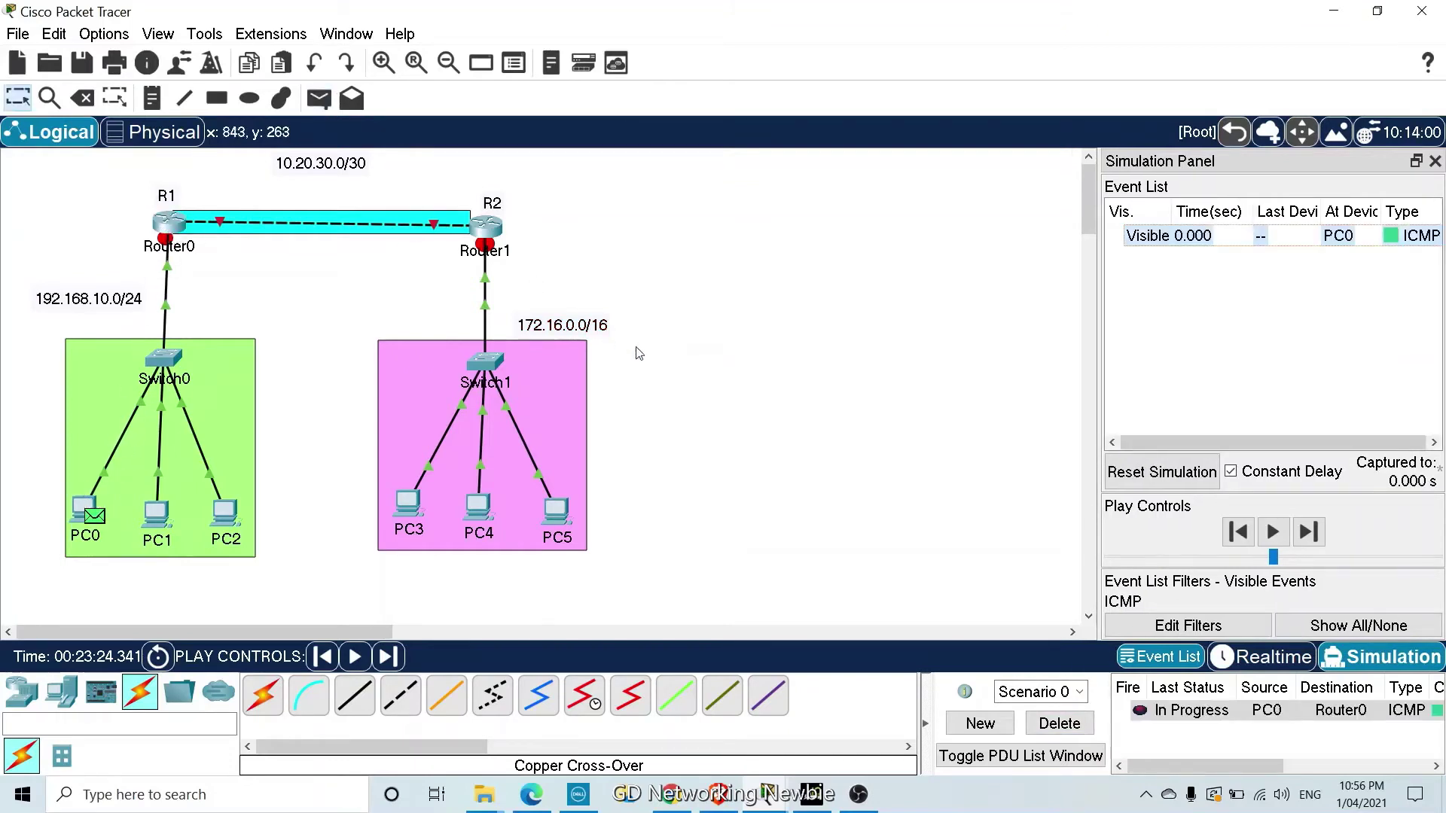
# Advance the simulation event by event to follow the ICMP packet from PC0 to Router0 and back
pyautogui.click(1311, 532)
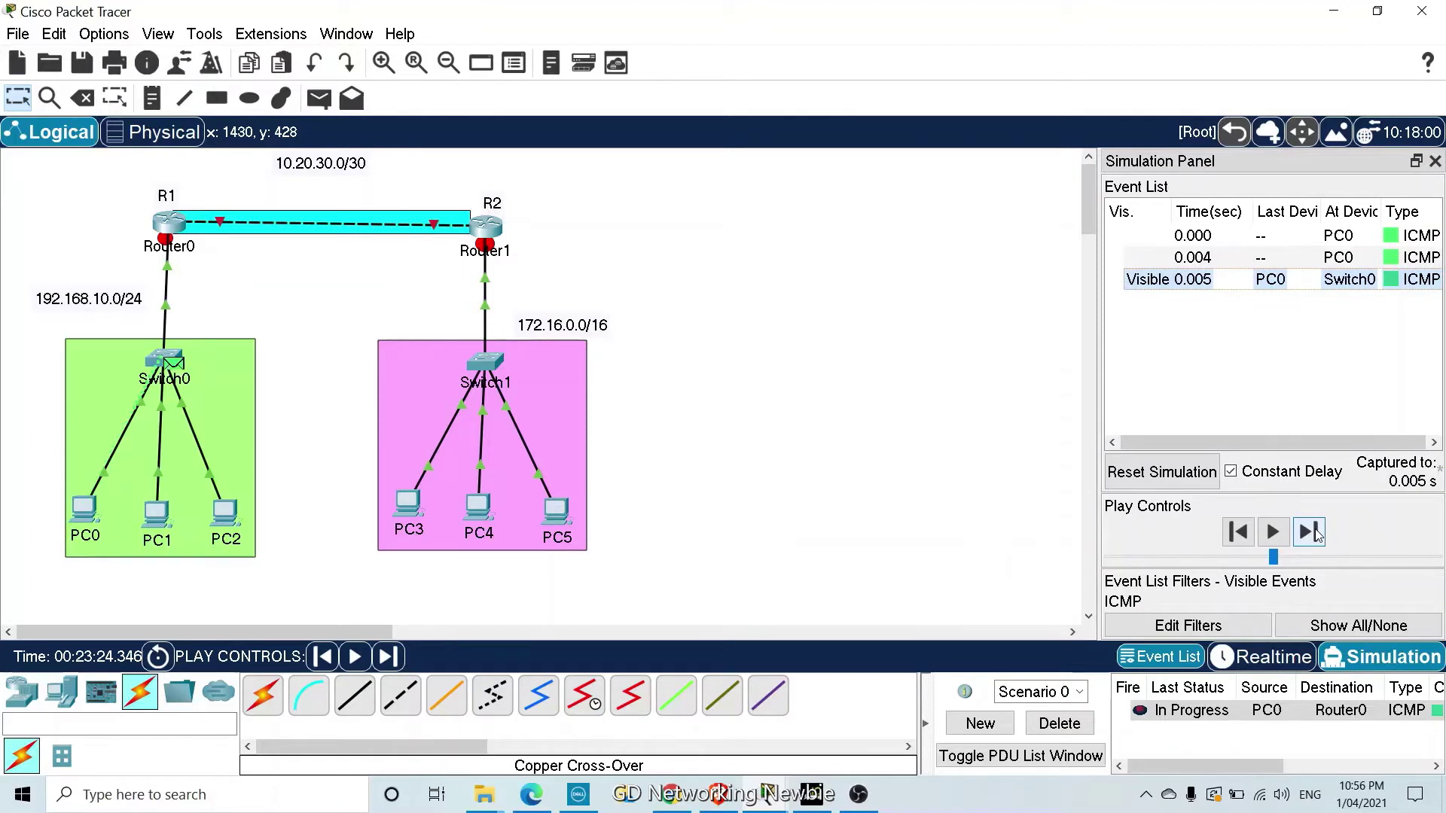
pyautogui.click(1311, 532)
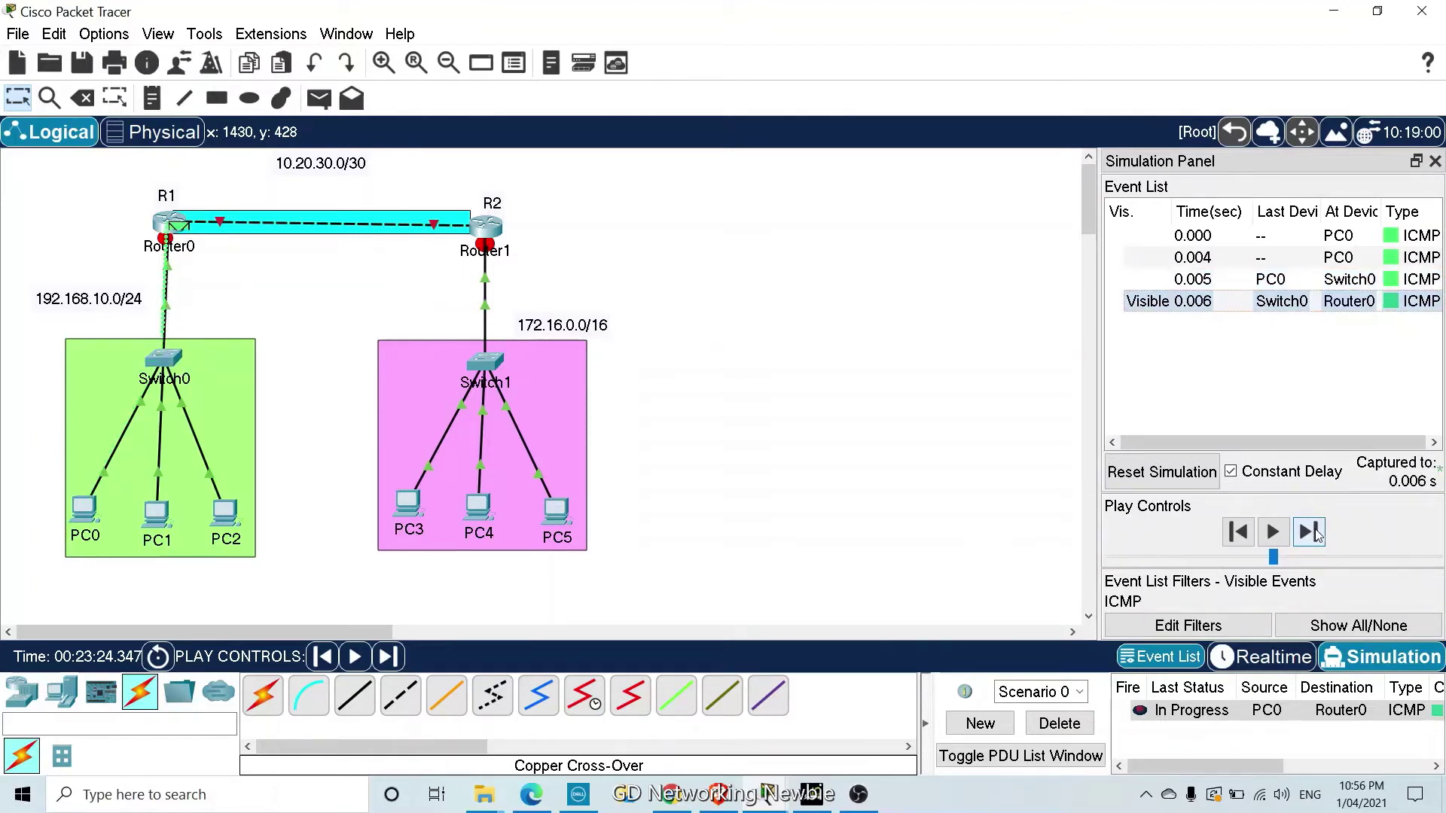
pyautogui.click(1311, 532)
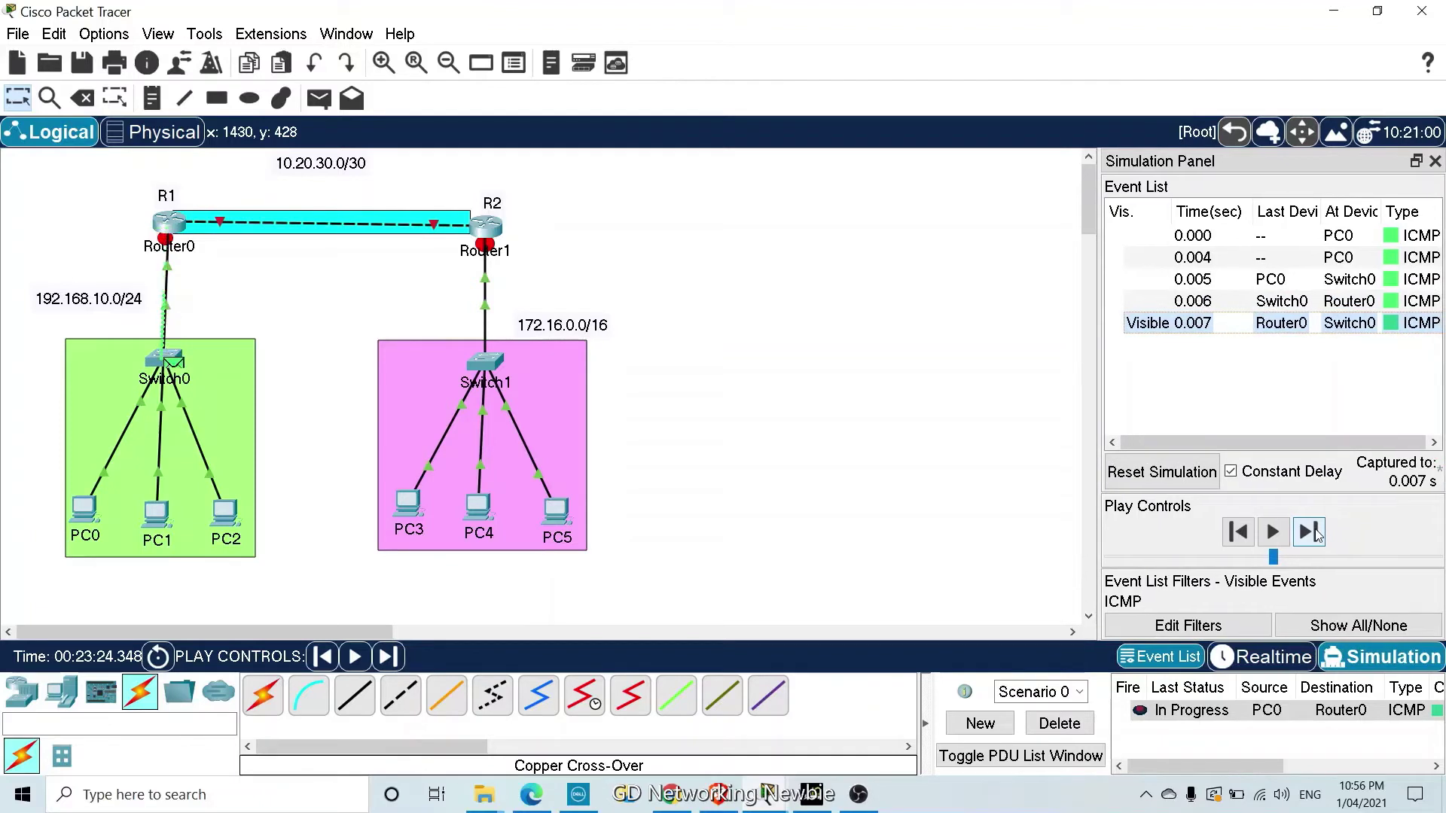
pyautogui.click(1310, 531)
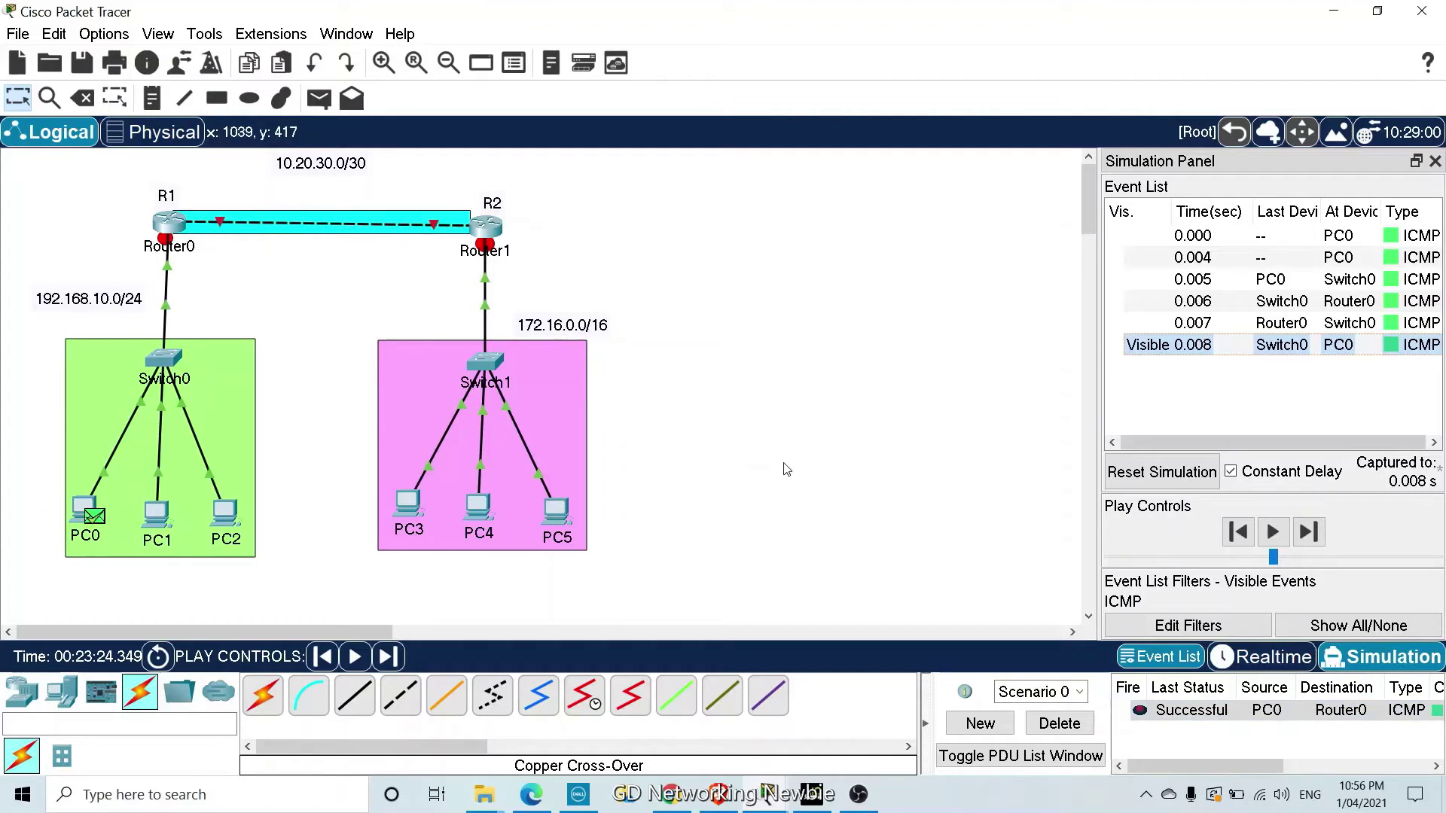
# Clear the completed PDU scenario and add a new simple PDU from PC0 to Router0
pyautogui.click(1032, 725)
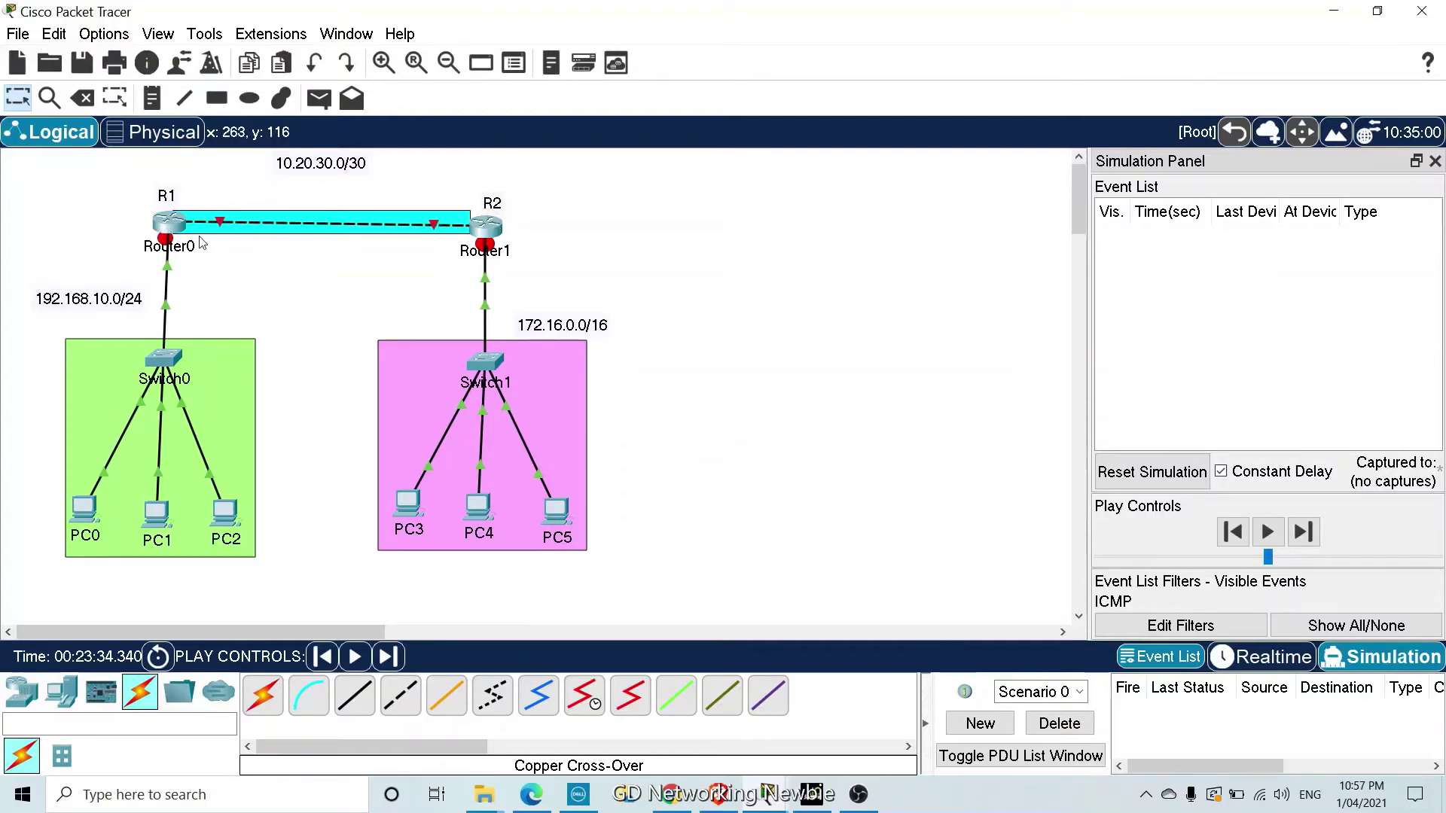
pyautogui.moveTo(202, 243)
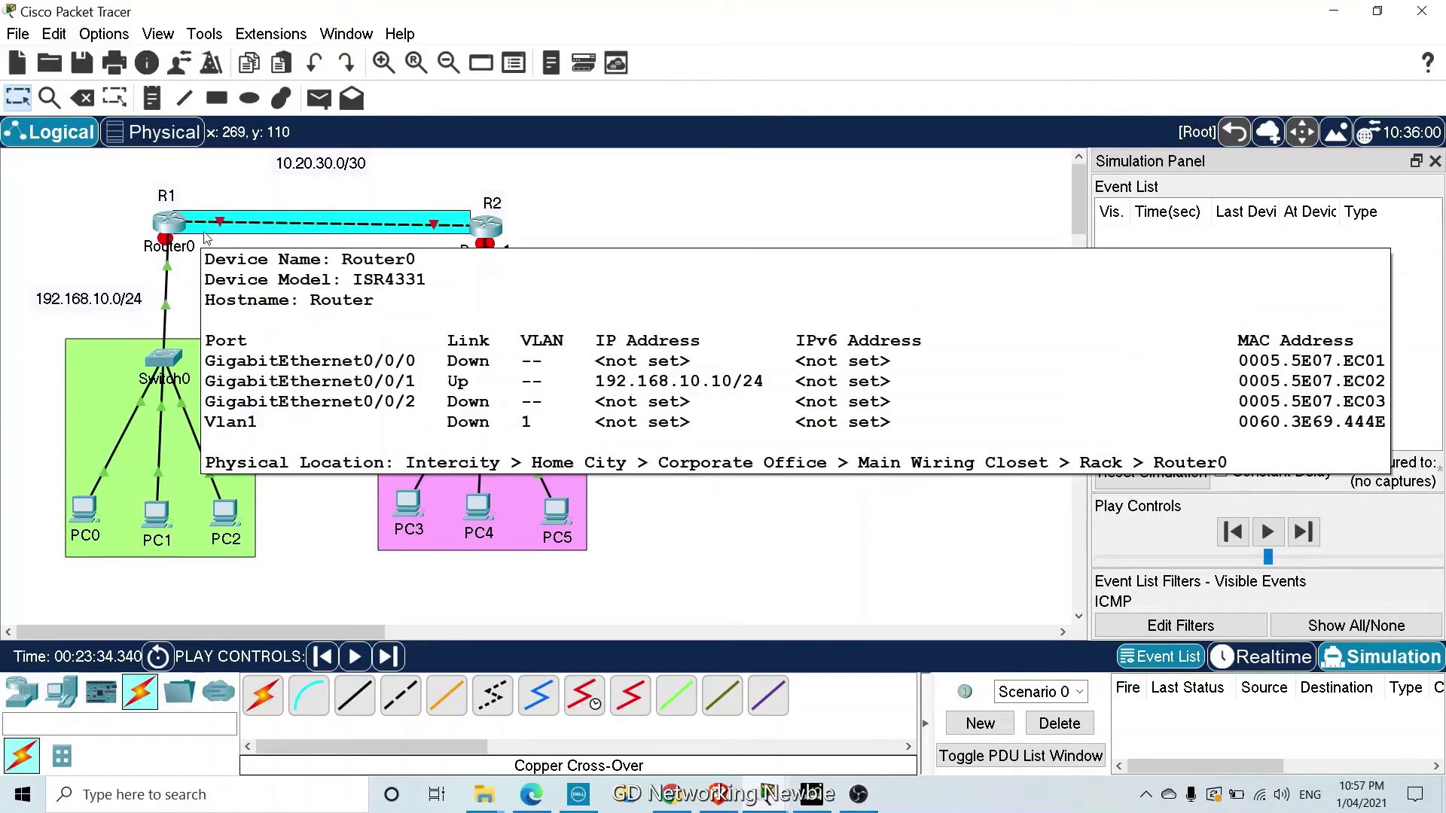
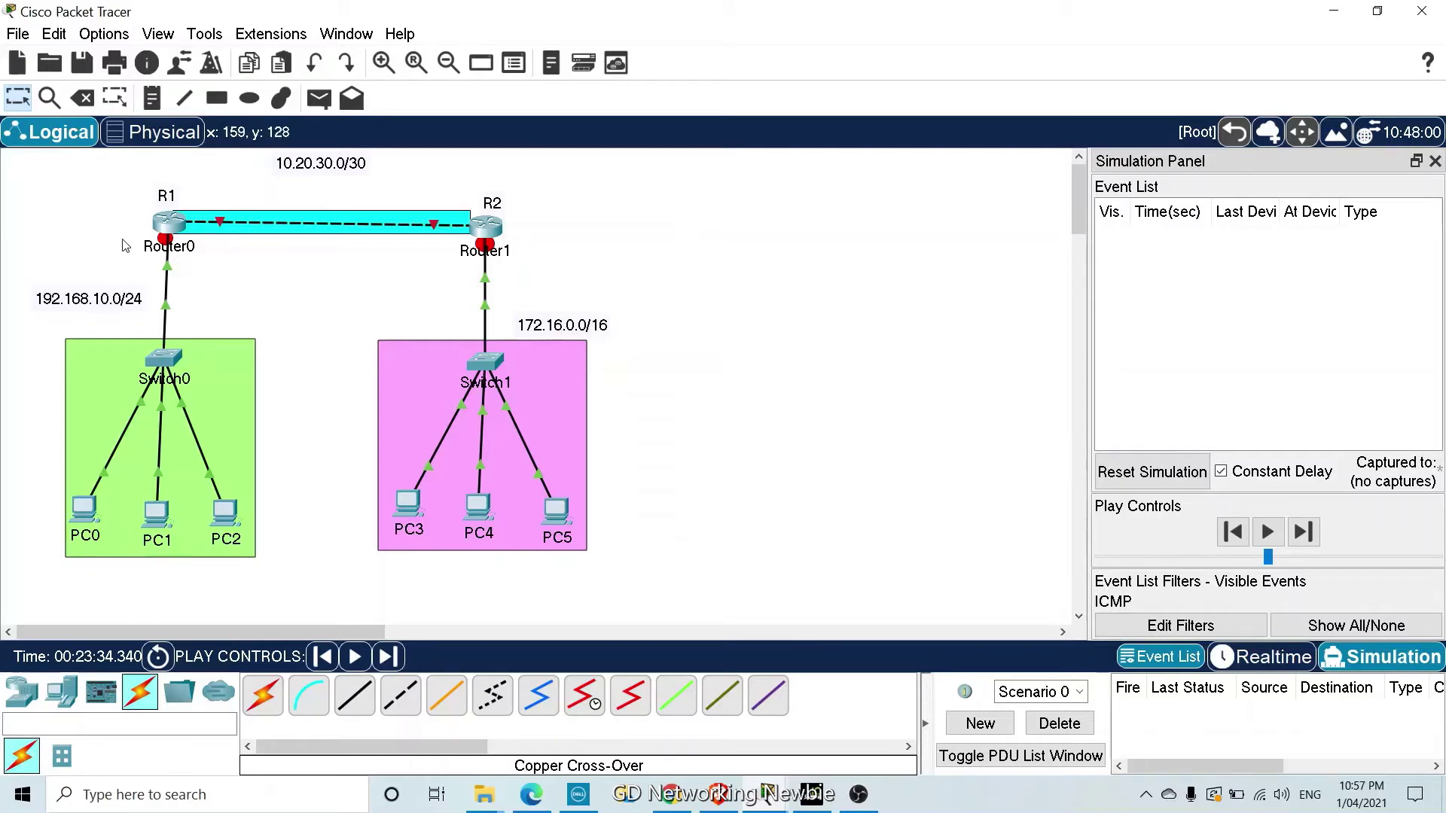
pyautogui.click(319, 98)
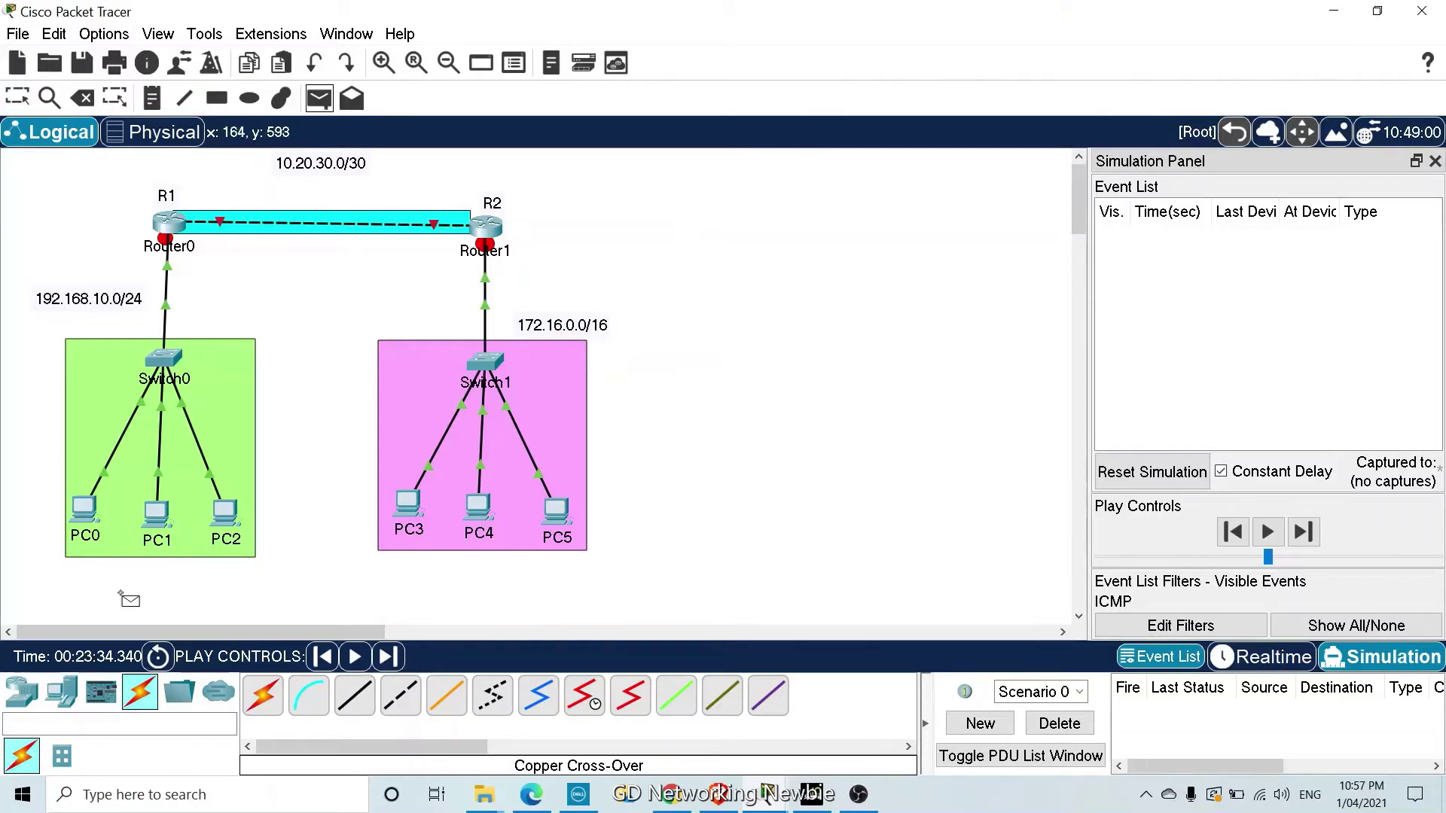
pyautogui.click(83, 510)
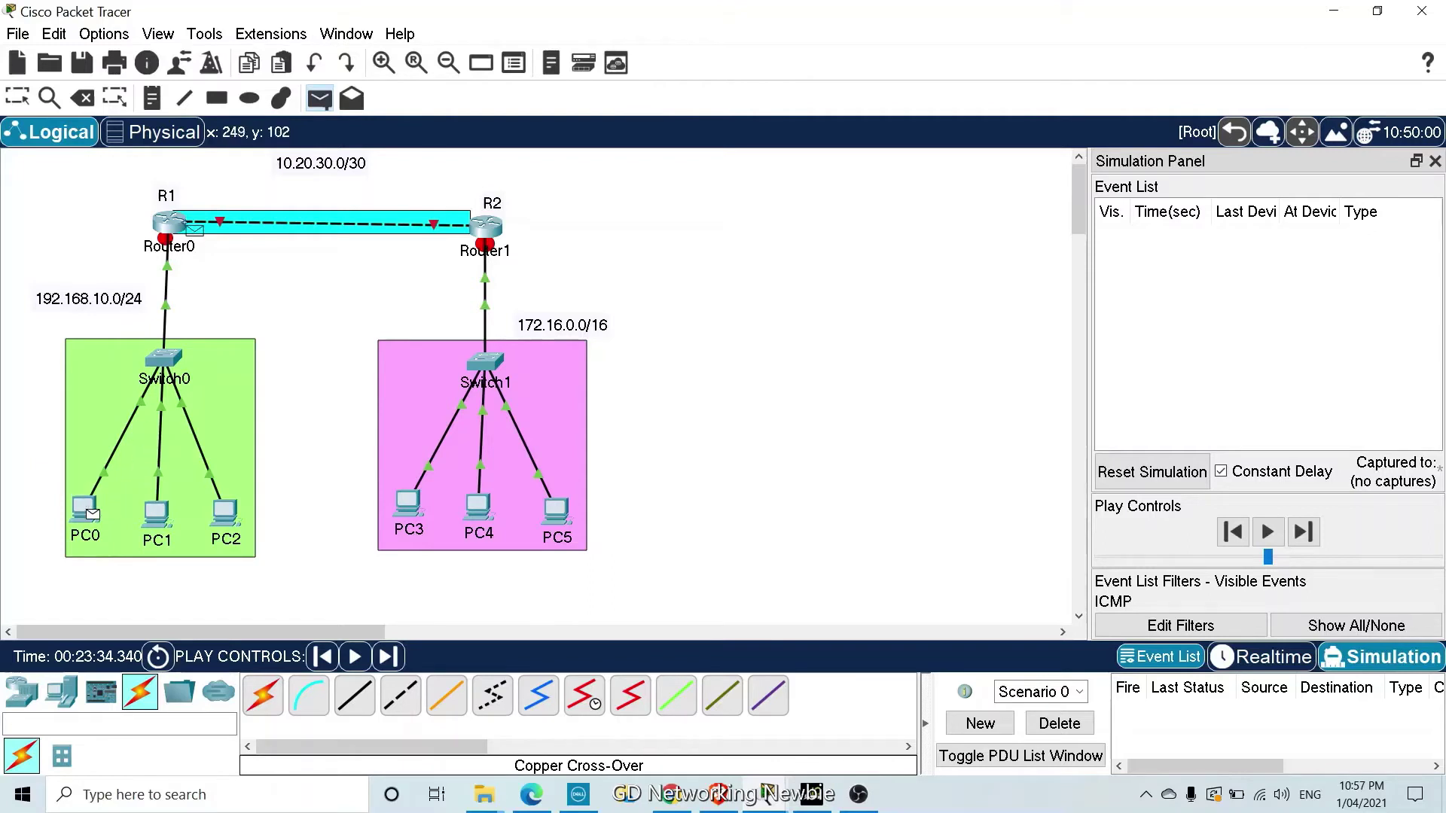
pyautogui.click(188, 226)
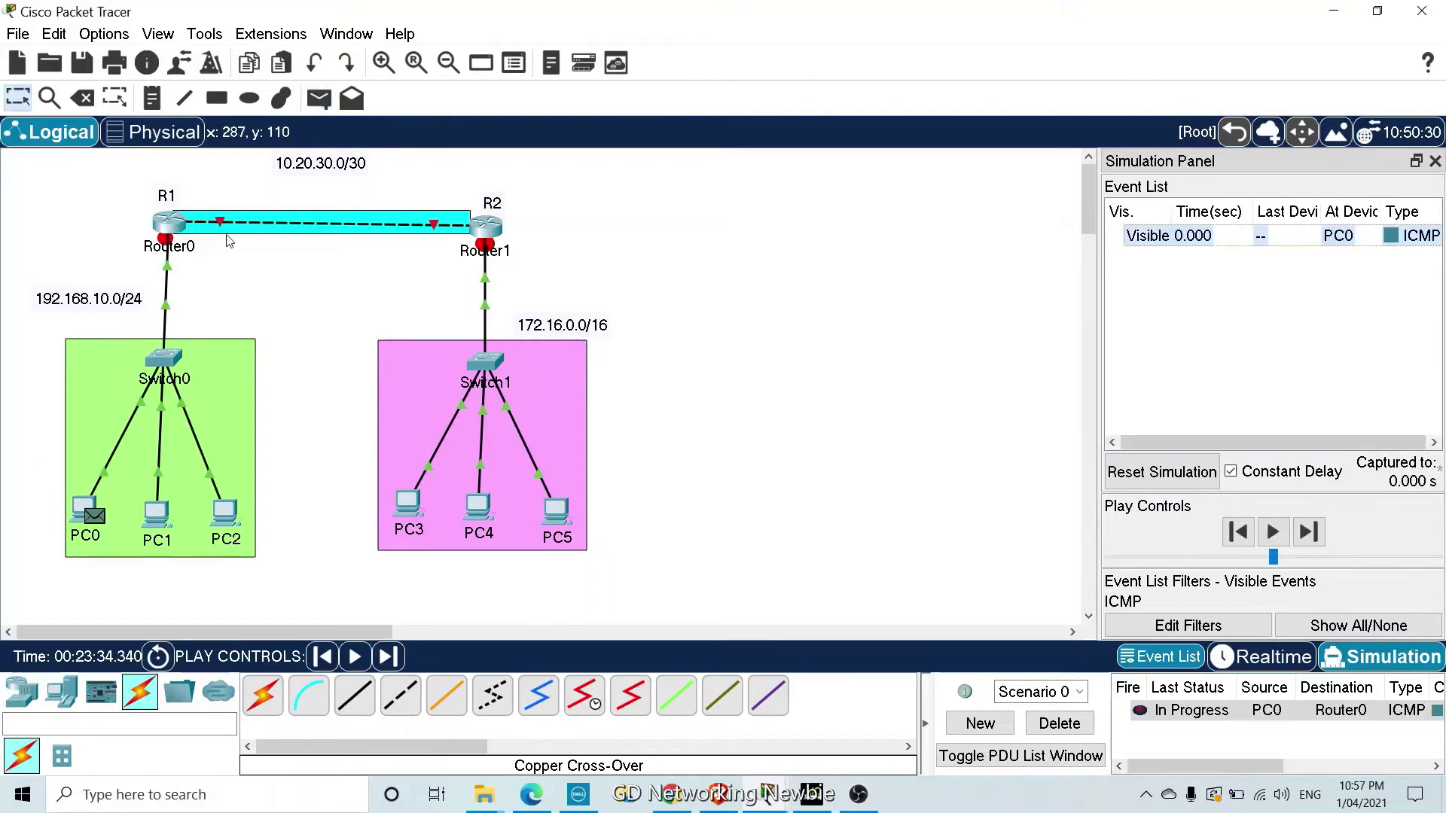
# Advance the simulation until the packet reaches Router0, and delete the PDU scenario
pyautogui.click(1310, 535)
pyautogui.click(1311, 533)
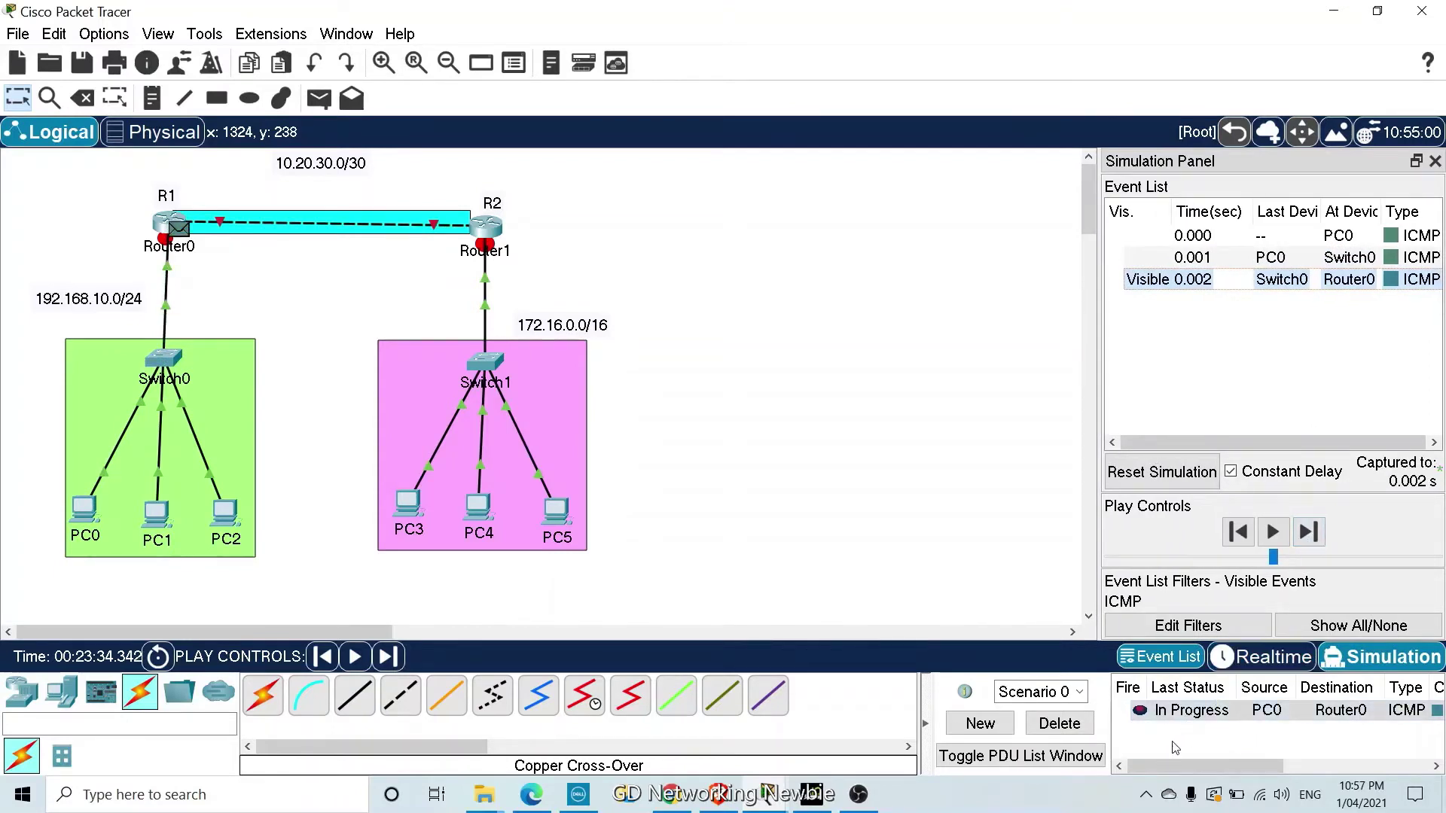
pyautogui.click(1059, 724)
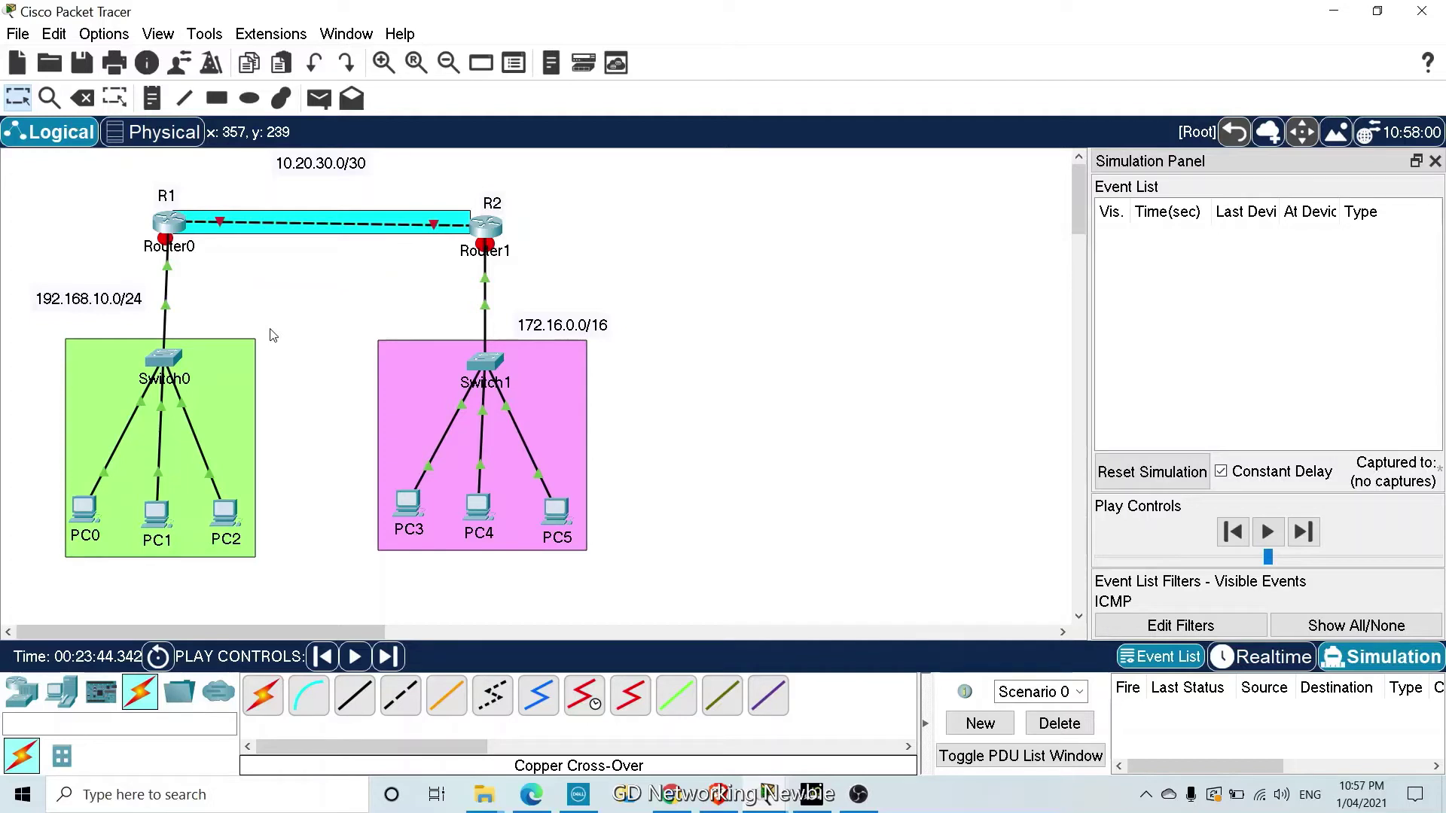
# Open Router0's CLI, enter privileged mode with en, and display the routing table with show ip route
pyautogui.click(181, 226)
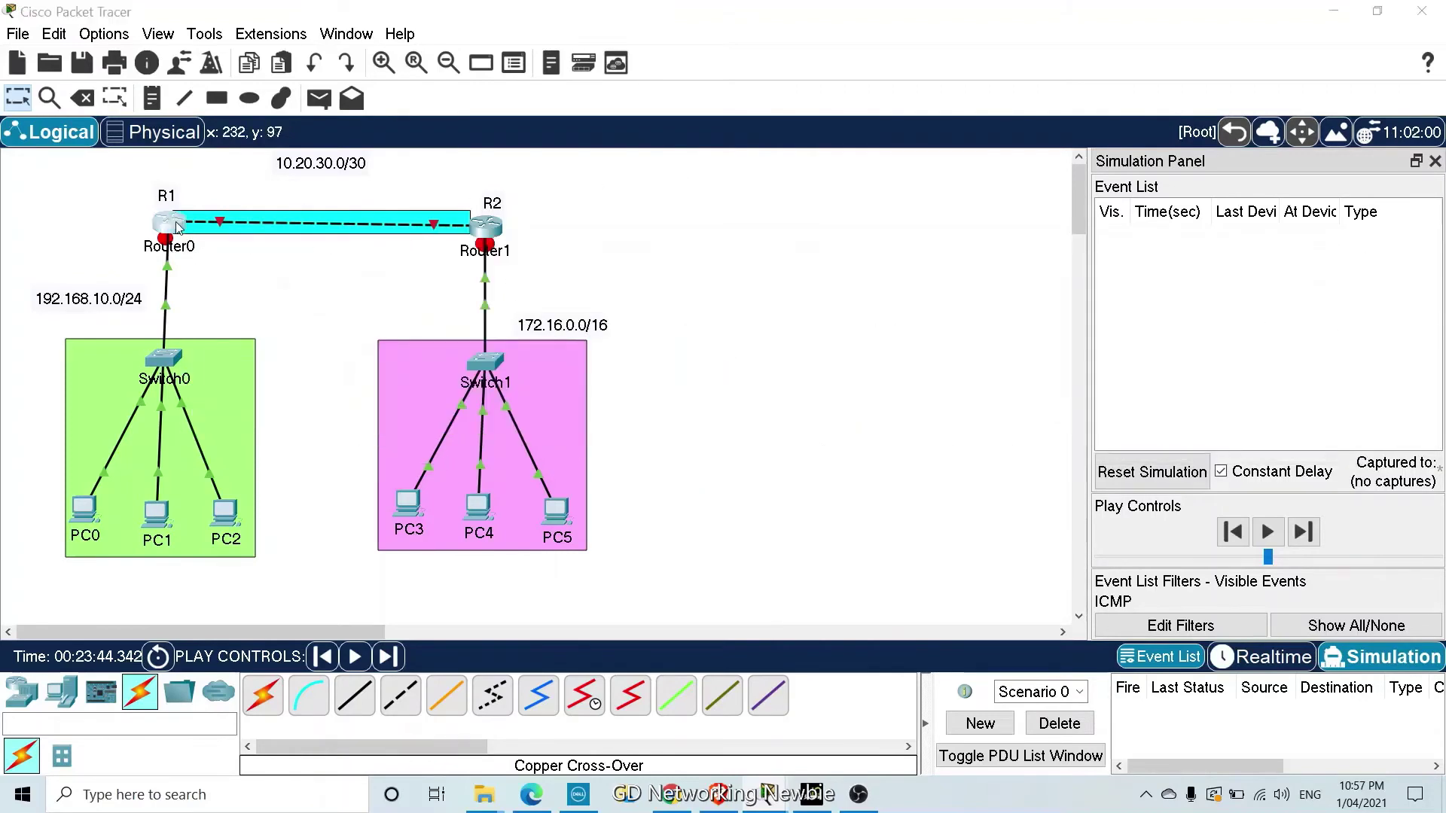
pyautogui.press('Return')
pyautogui.press('Return')
pyautogui.press('Return')
pyautogui.press('Return')
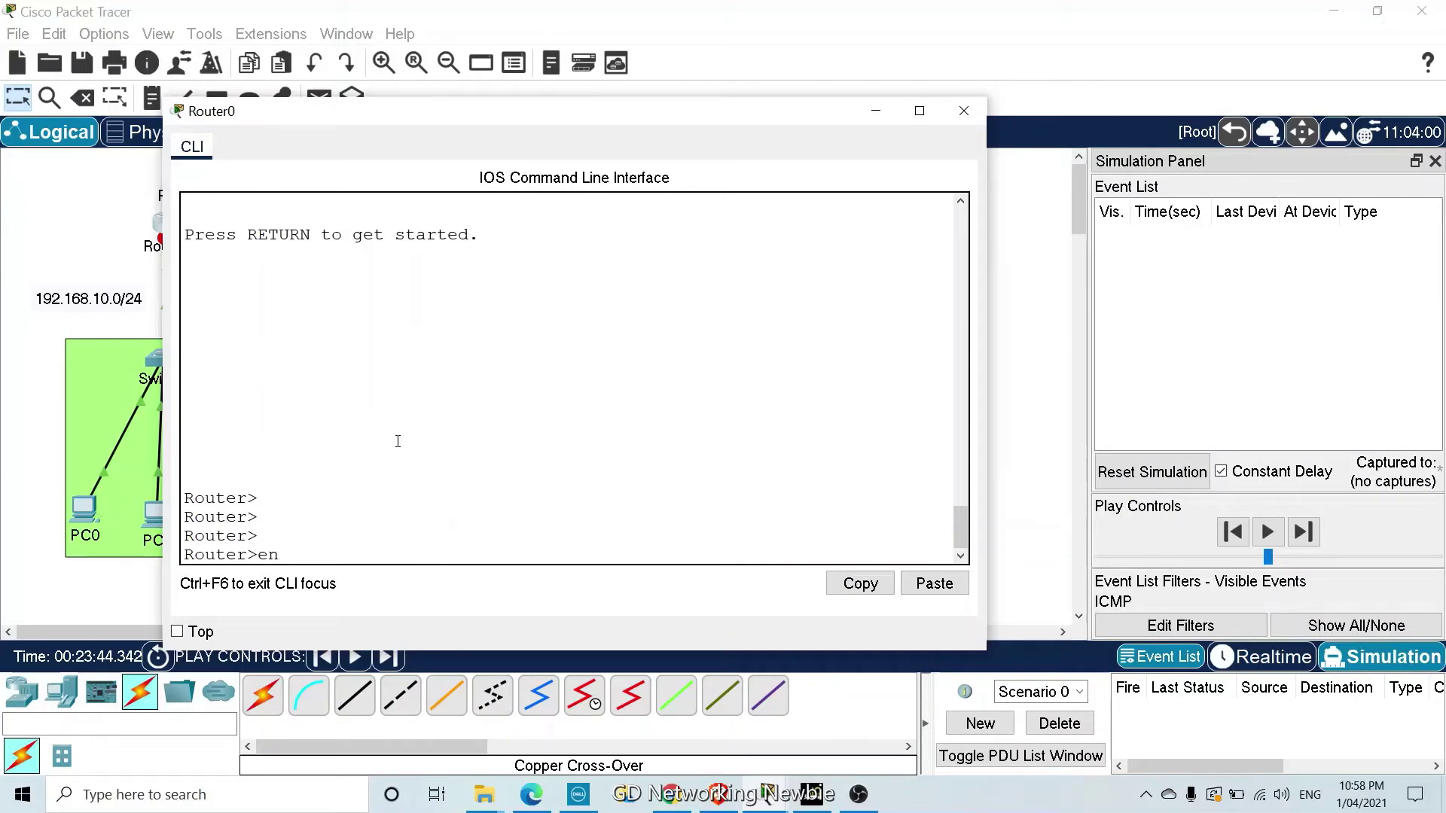
pyautogui.press('Return')
pyautogui.write('show ip route')
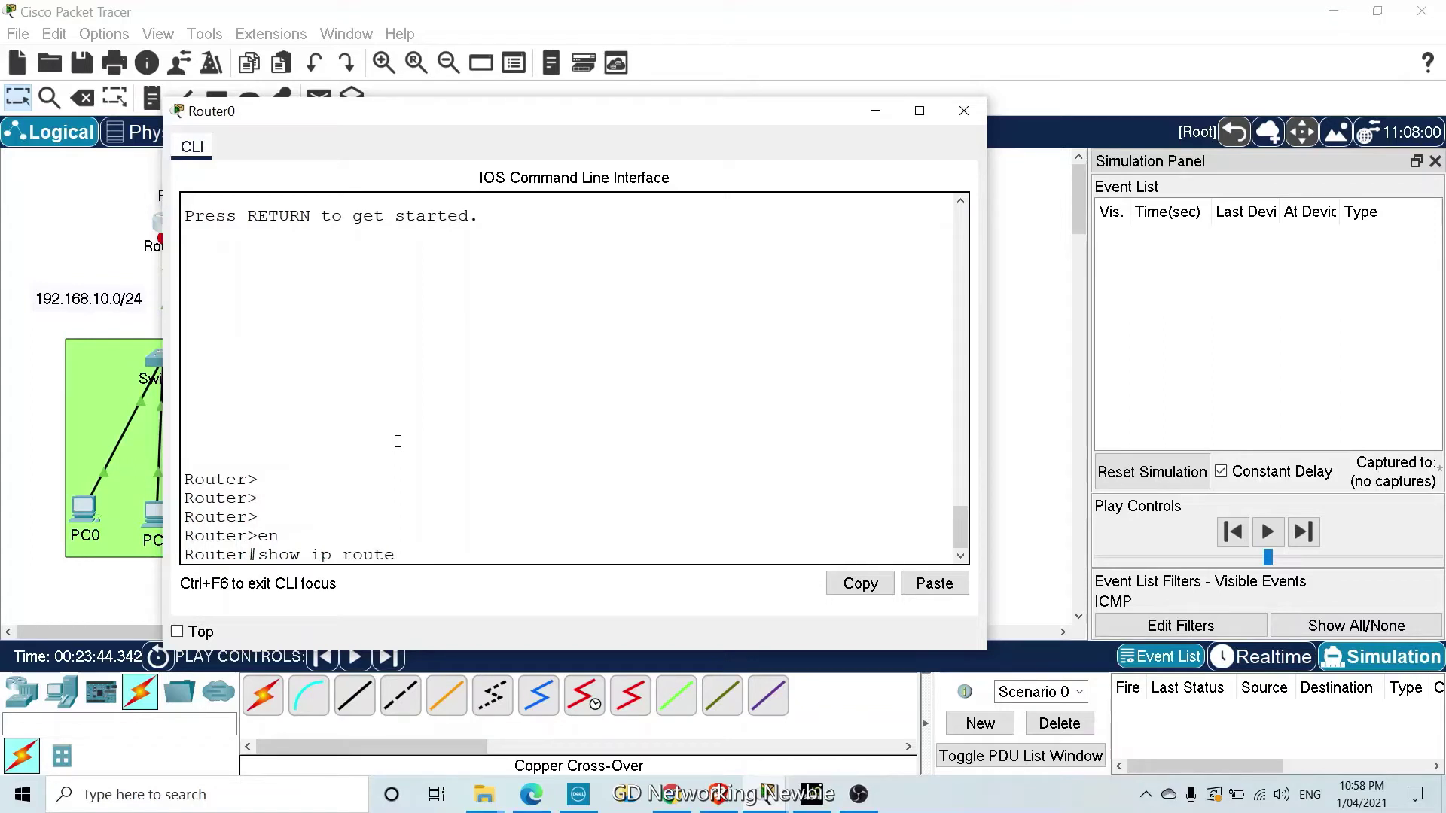
pyautogui.press('Return')
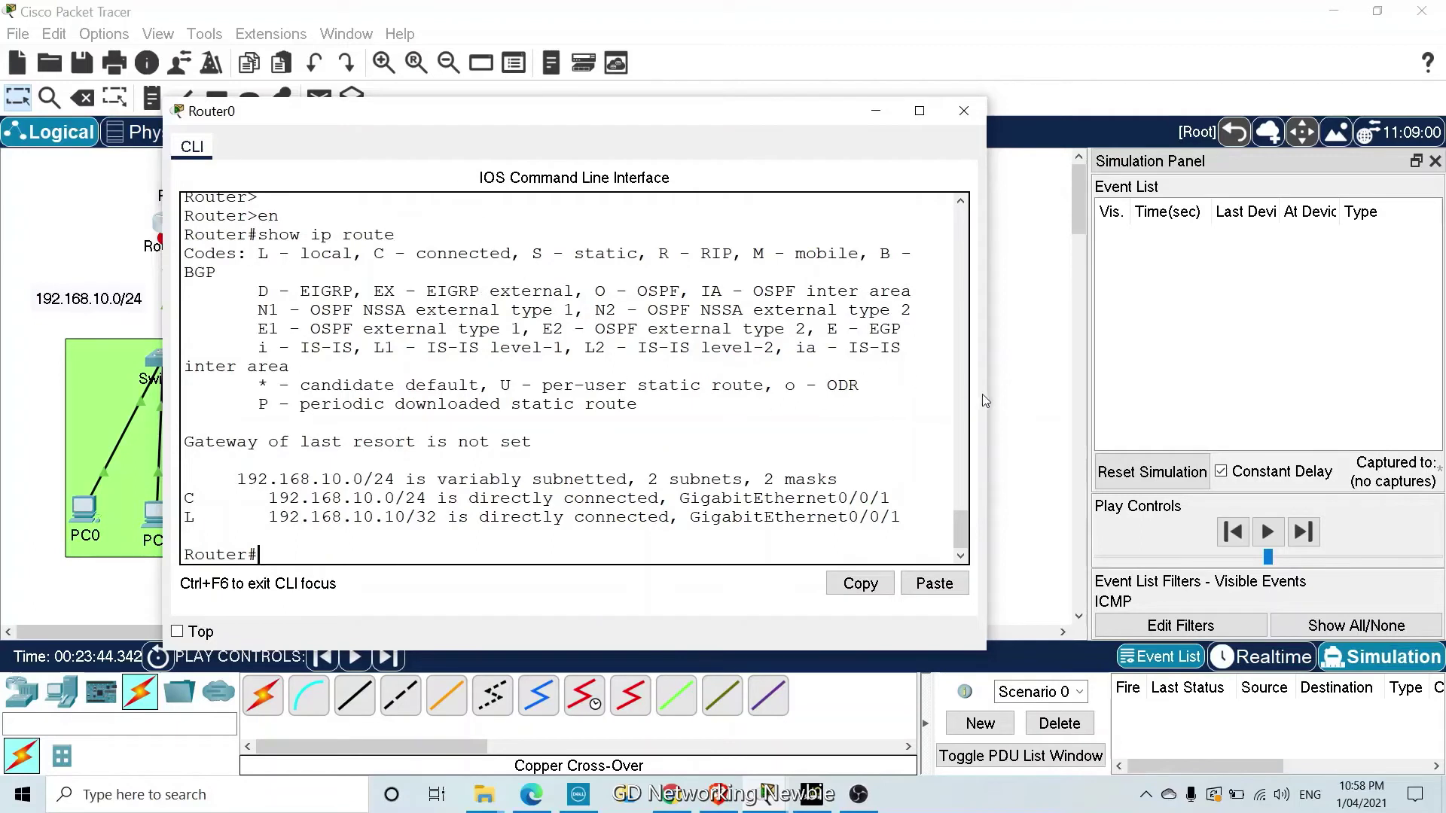
# Widen Router0's CLI window to examine the directly connected 192.168.10.0 network, and minimize the window
pyautogui.moveTo(982, 395); pyautogui.dragTo(1053, 395)
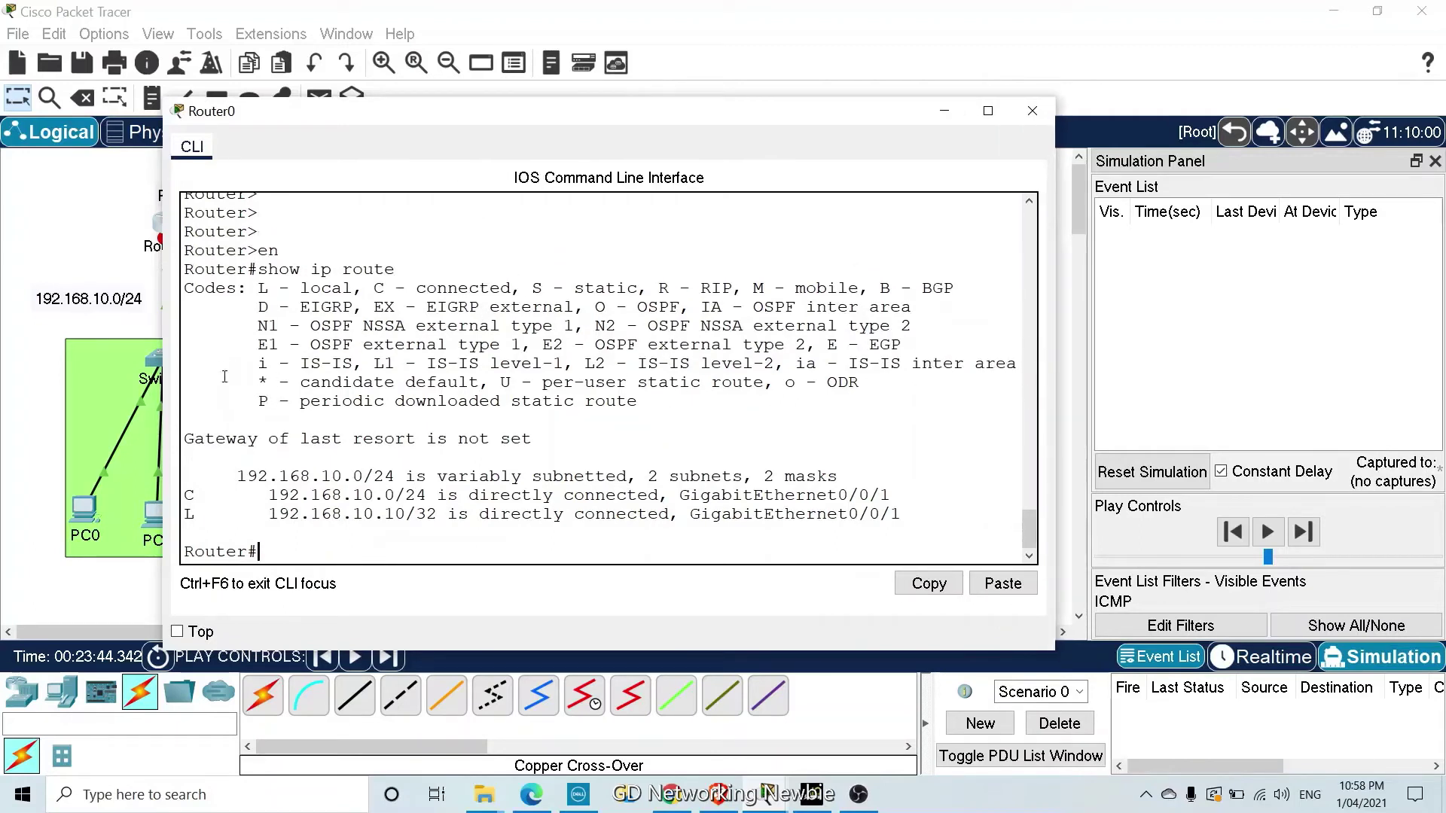
pyautogui.moveTo(345, 115); pyautogui.dragTo(342, 137)
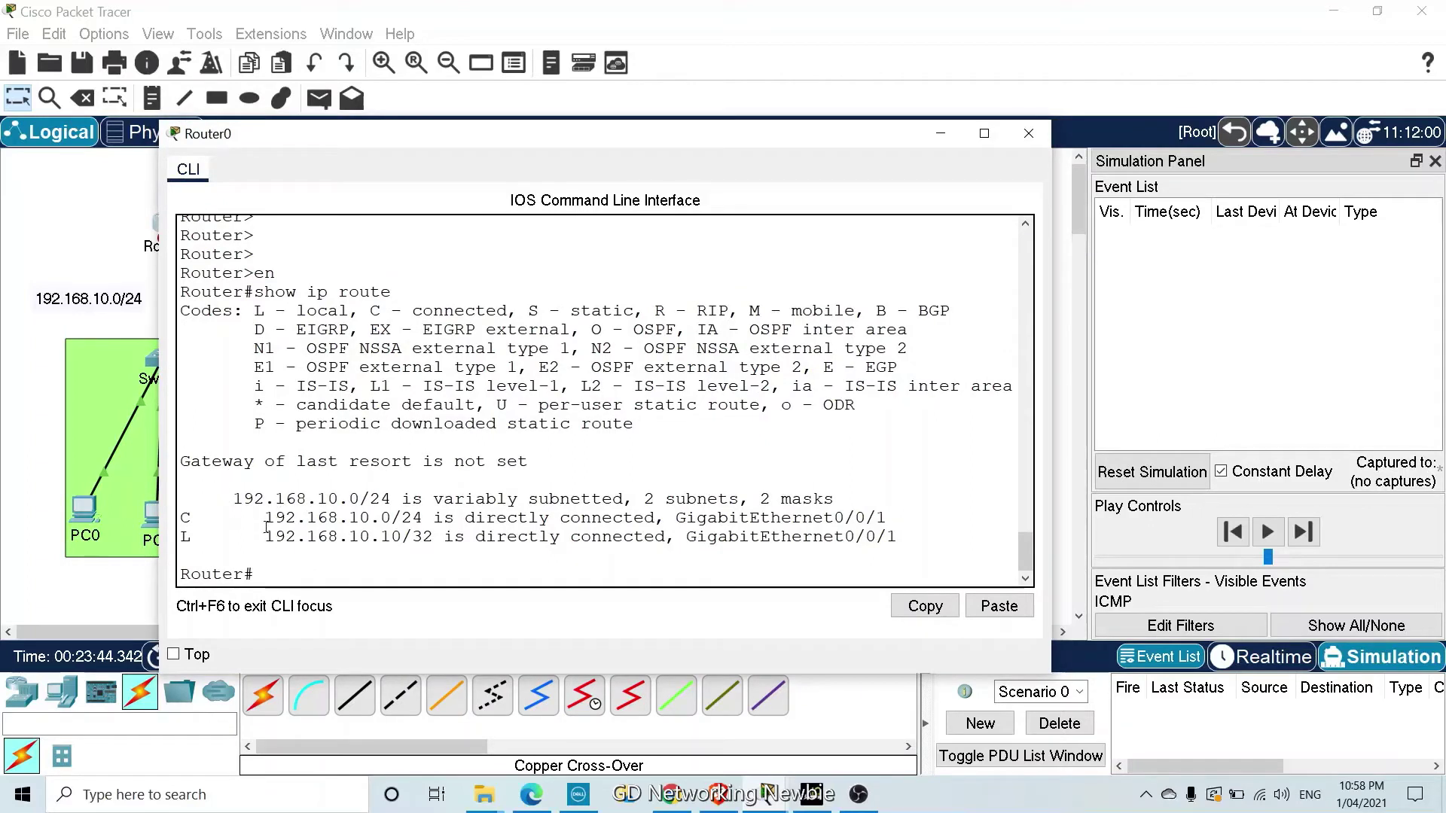
pyautogui.moveTo(265, 519); pyautogui.dragTo(385, 526)
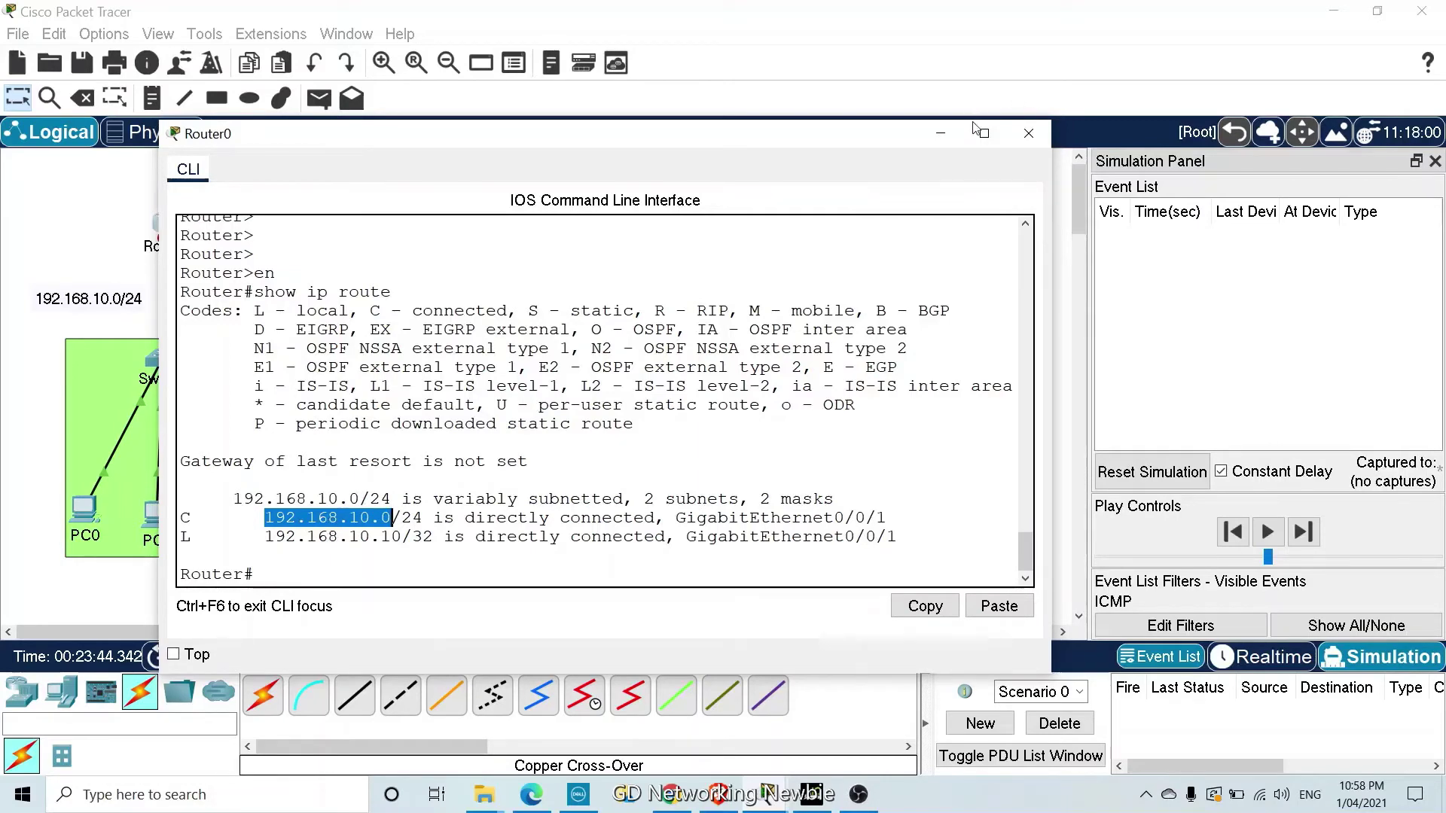
pyautogui.click(941, 133)
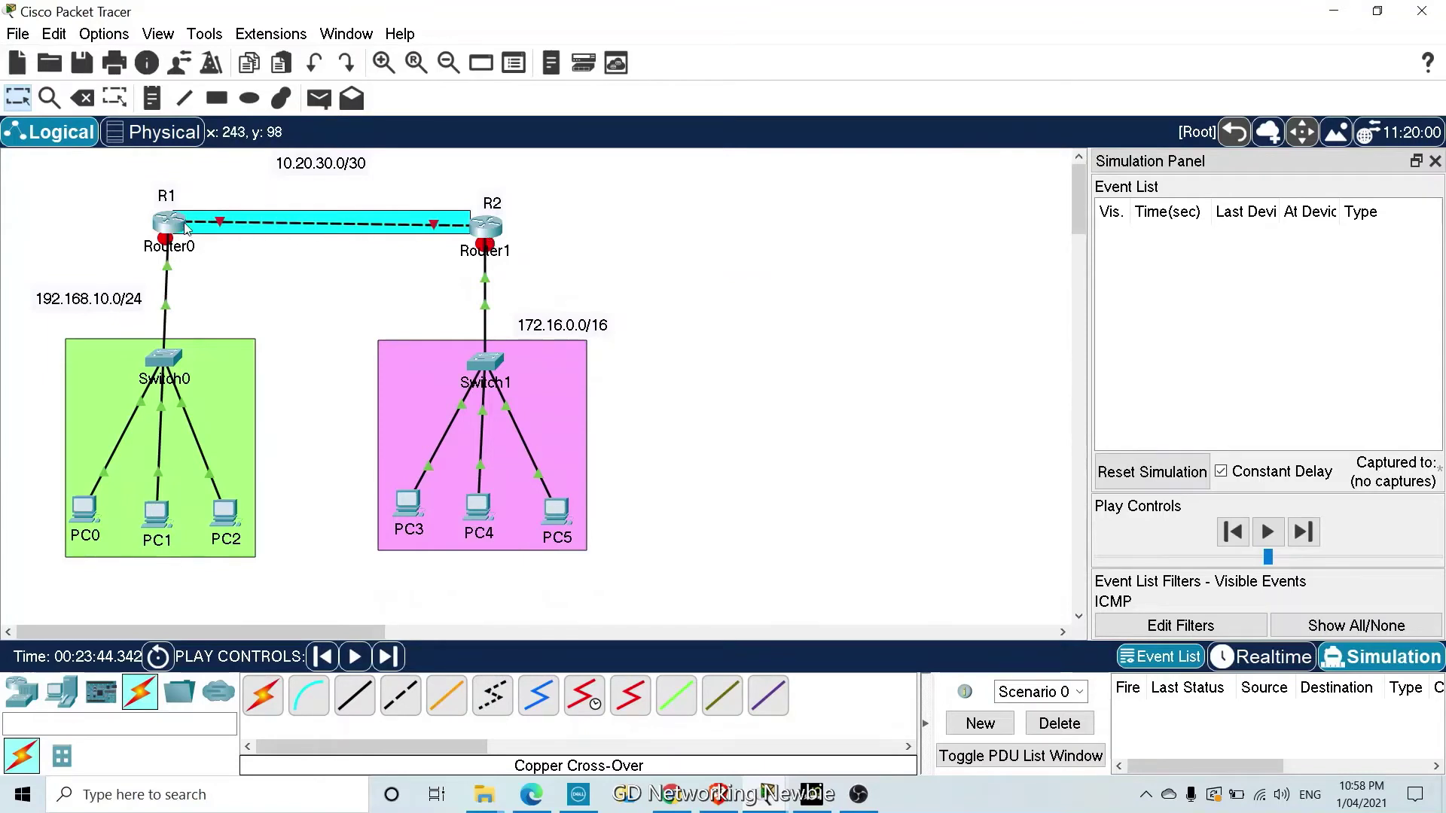
# Nudge the 10.20.30.0/30 label slightly and set the drawing shapes' fill color to blue #0055ff
pyautogui.moveTo(329, 166)
pyautogui.mouseDown()
pyautogui.moveTo(336, 200)
pyautogui.moveTo(326, 167)
pyautogui.mouseUp()
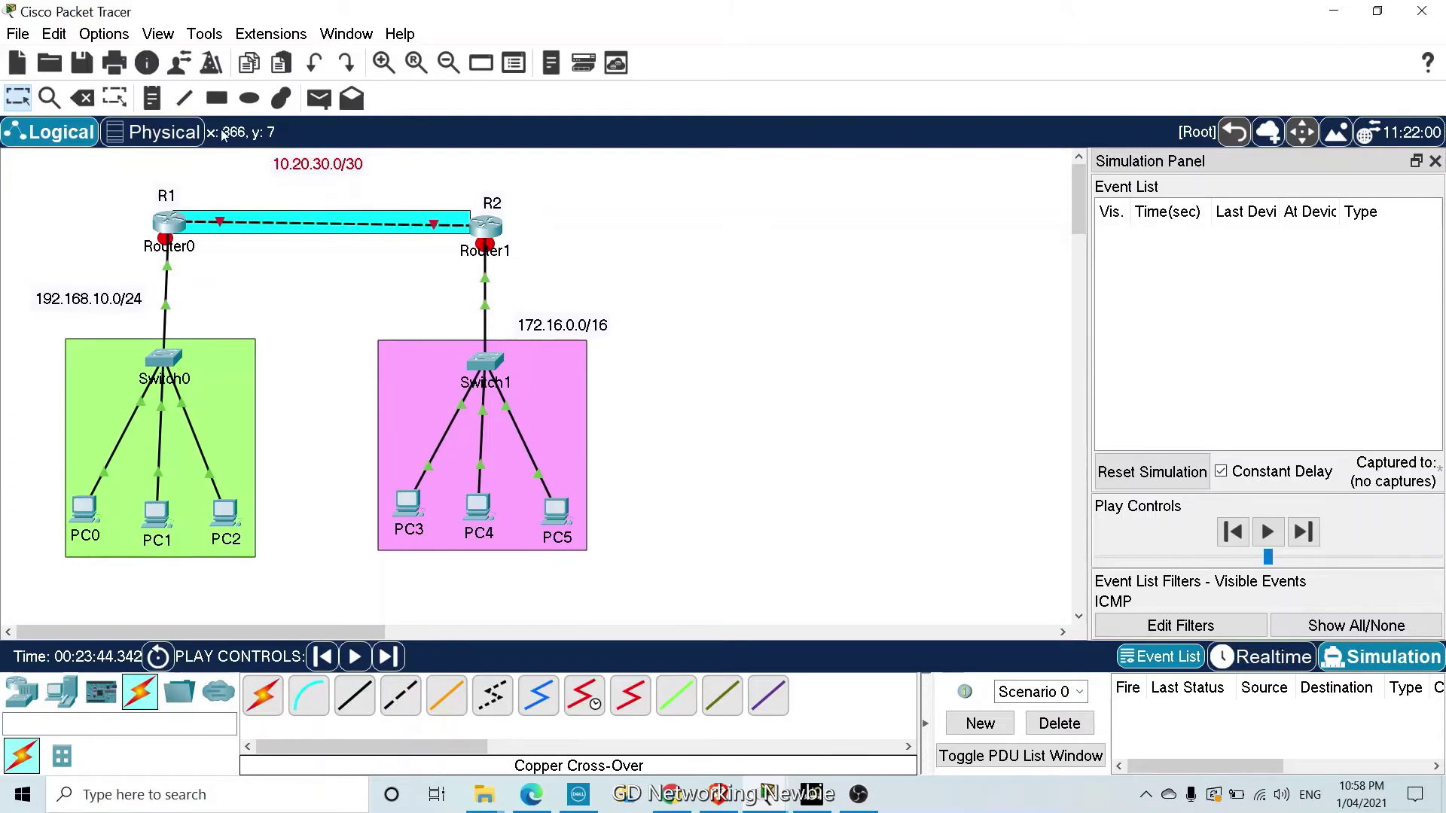
pyautogui.click(247, 100)
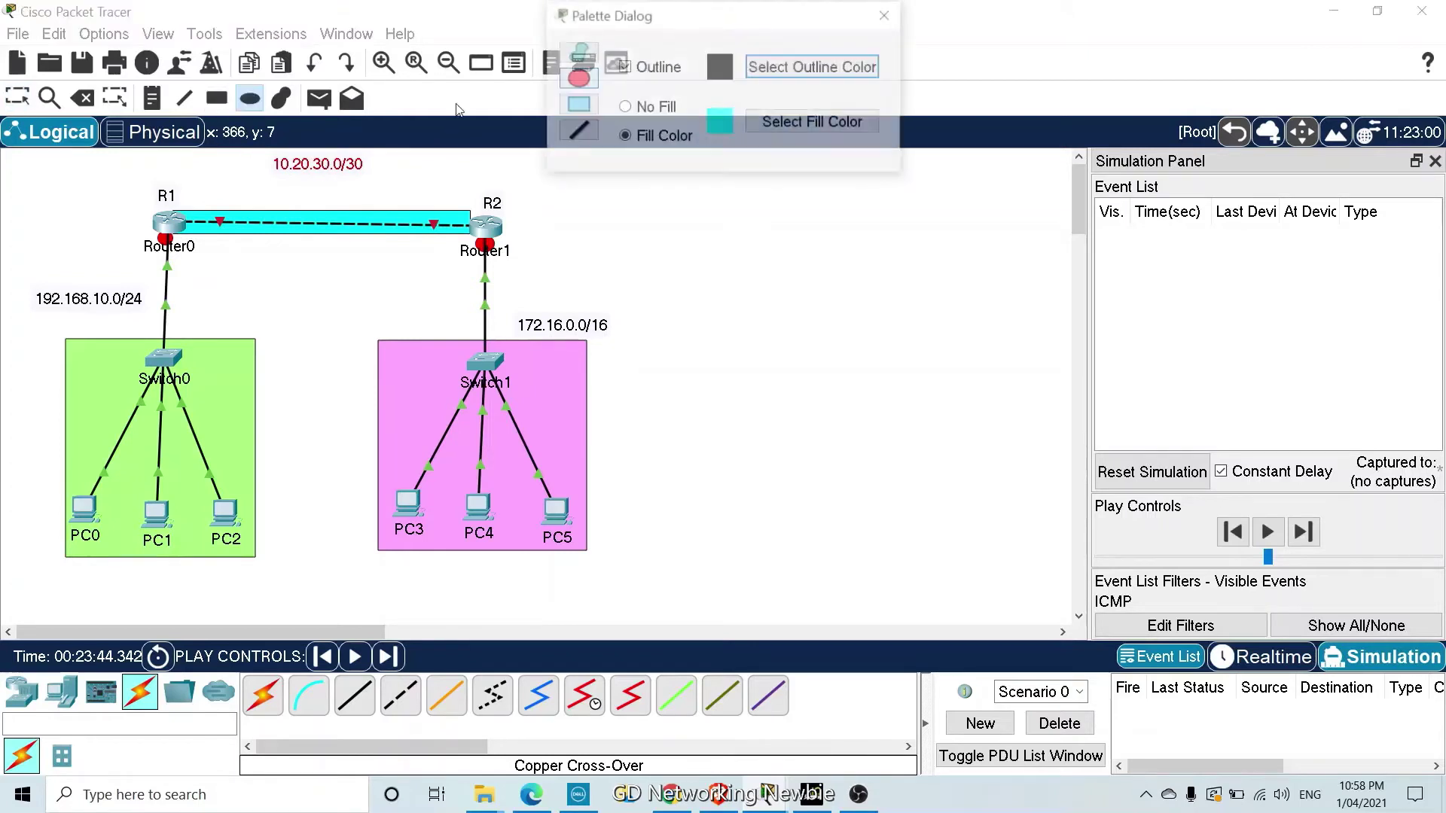
pyautogui.click(814, 122)
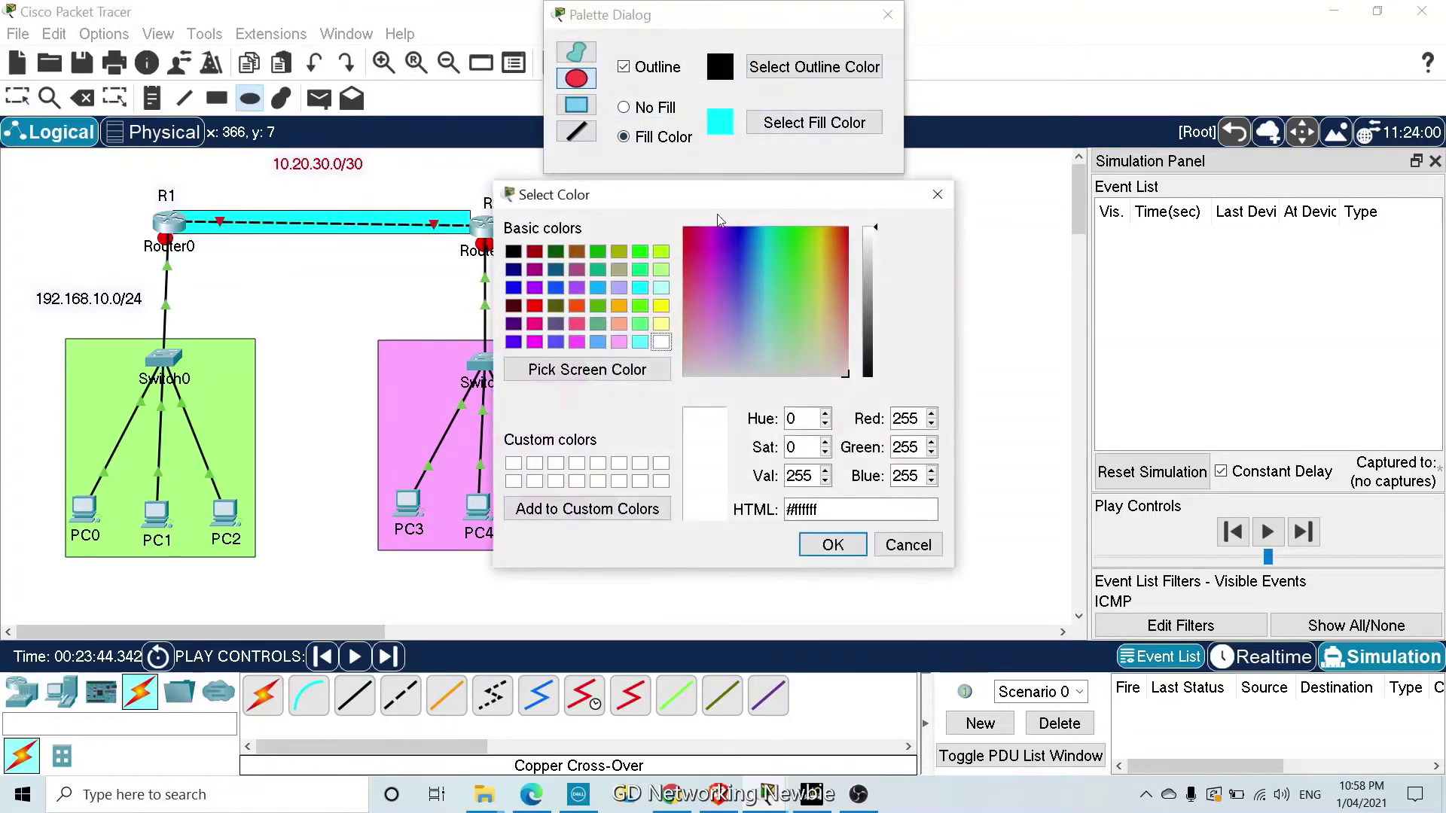
pyautogui.click(619, 306)
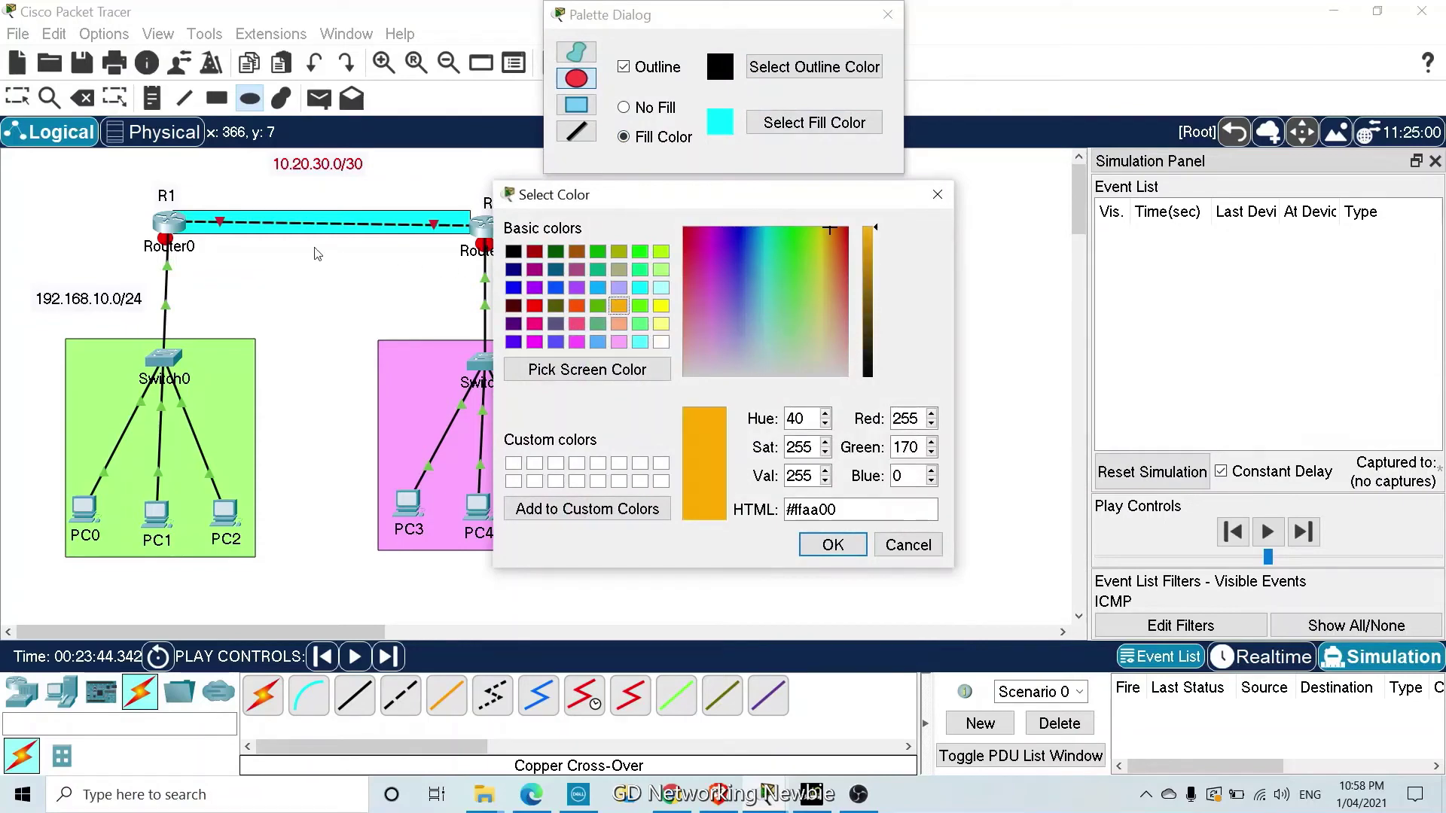
pyautogui.click(554, 291)
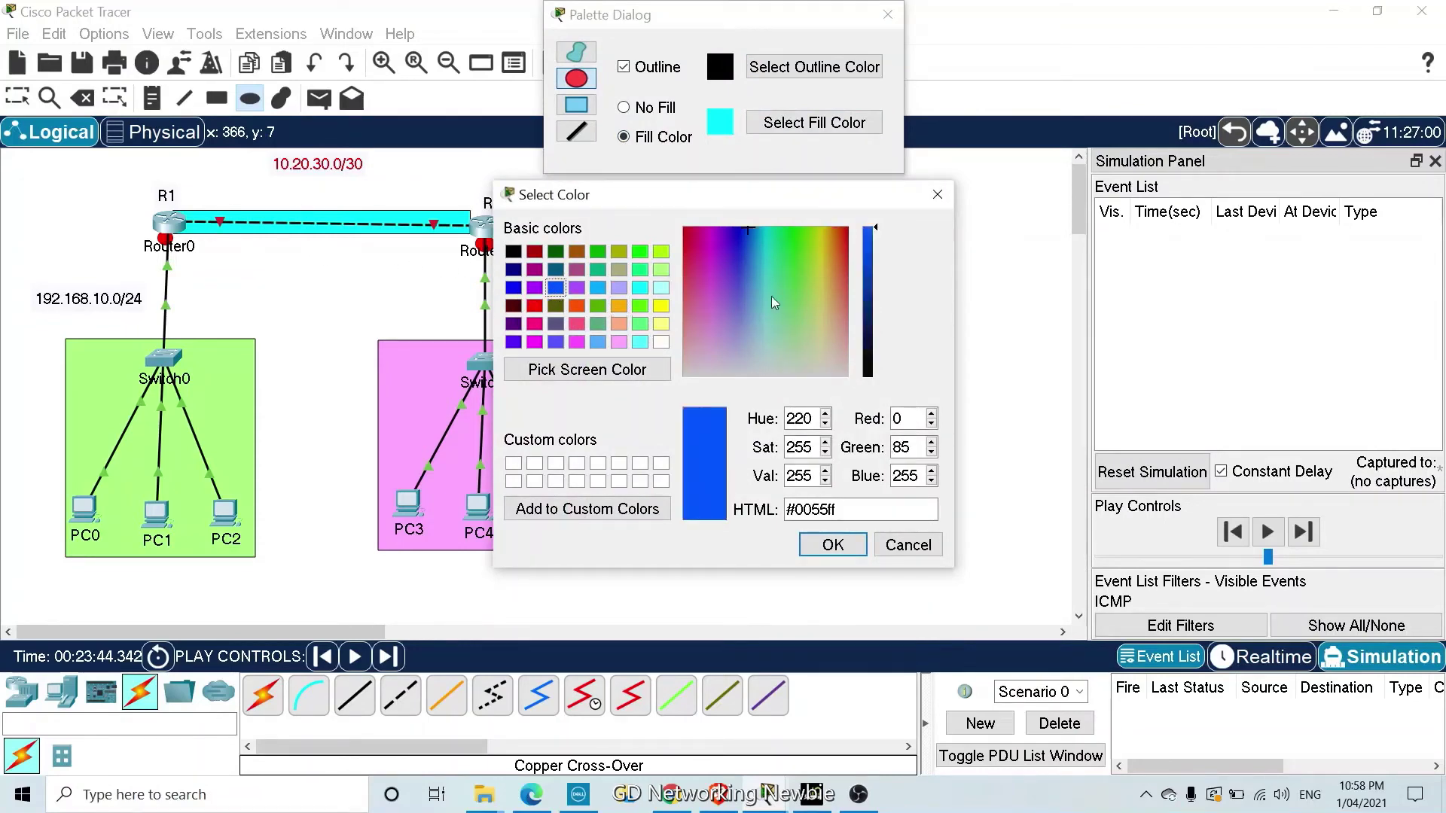
pyautogui.click(833, 545)
pyautogui.click(888, 14)
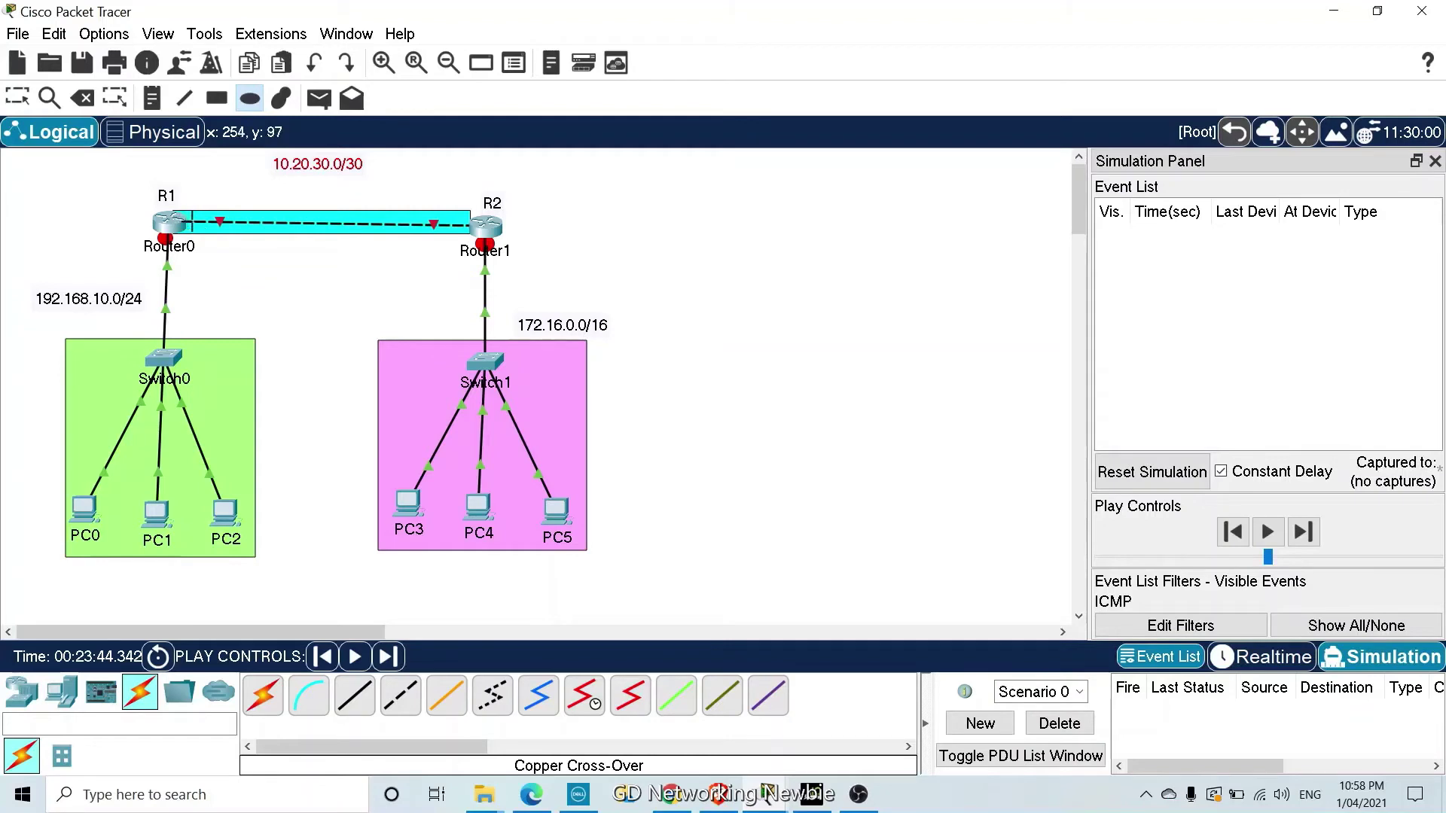
pyautogui.click(216, 98)
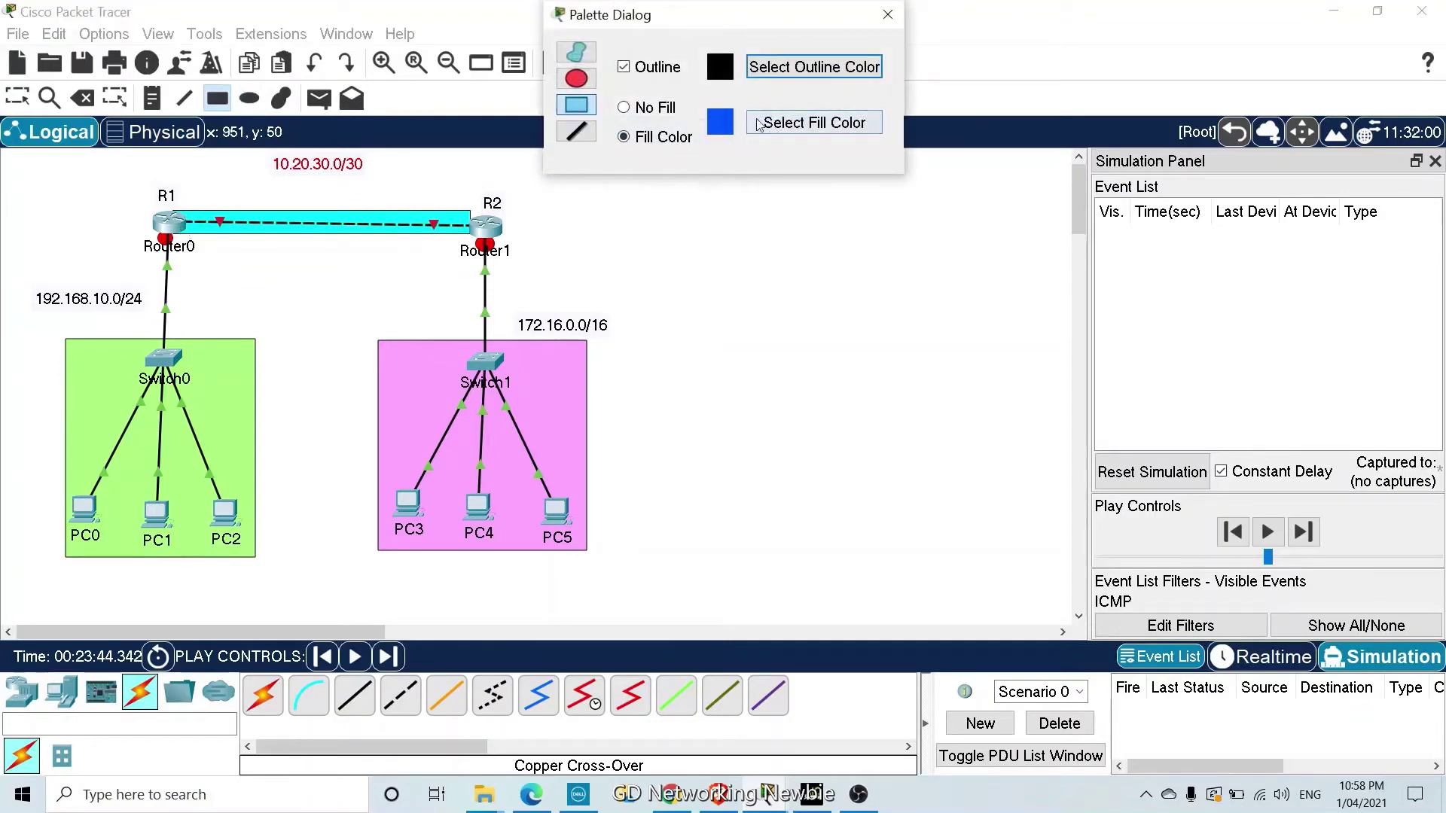
pyautogui.click(888, 15)
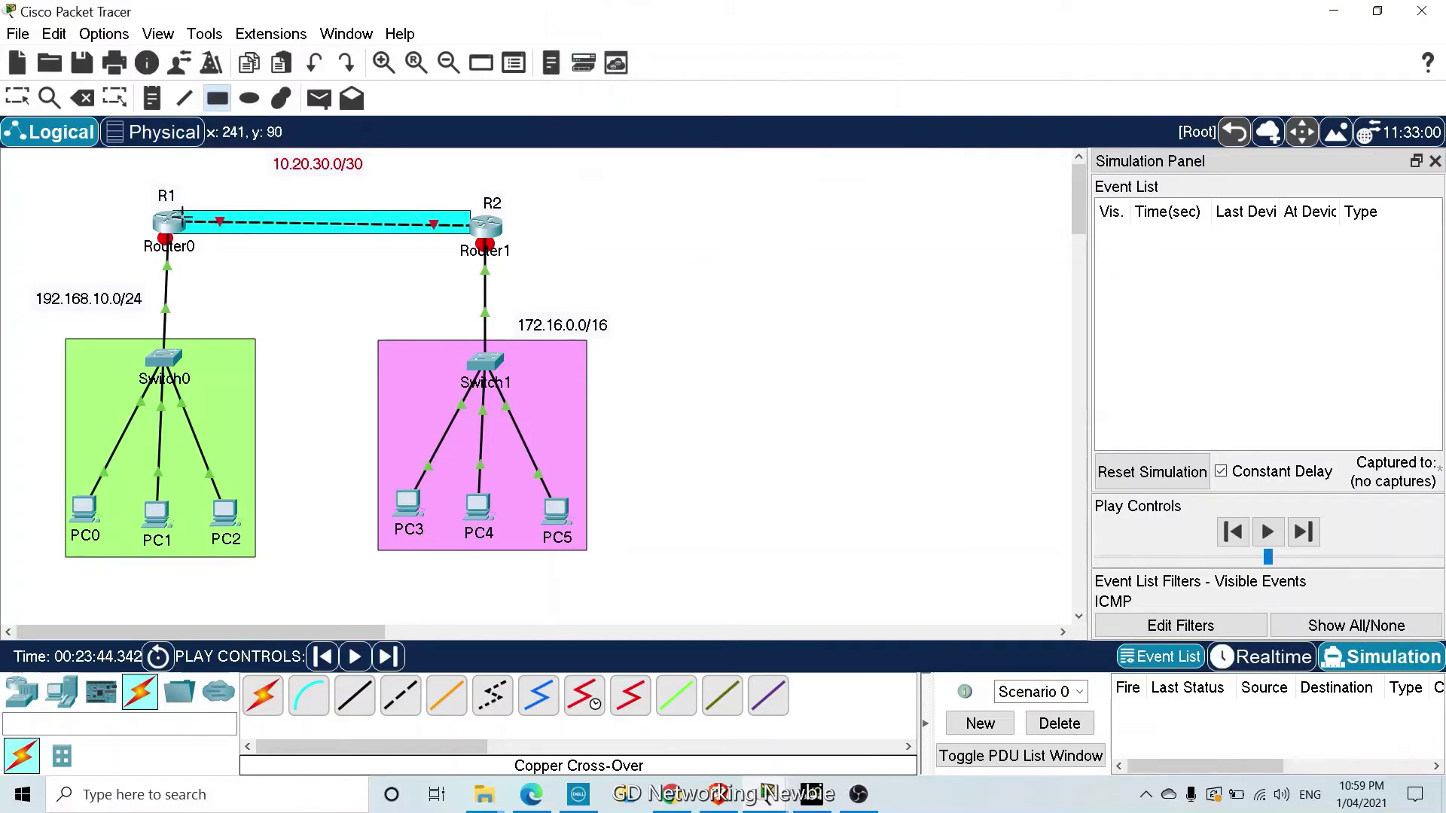
pyautogui.moveTo(184, 215); pyautogui.dragTo(193, 233)
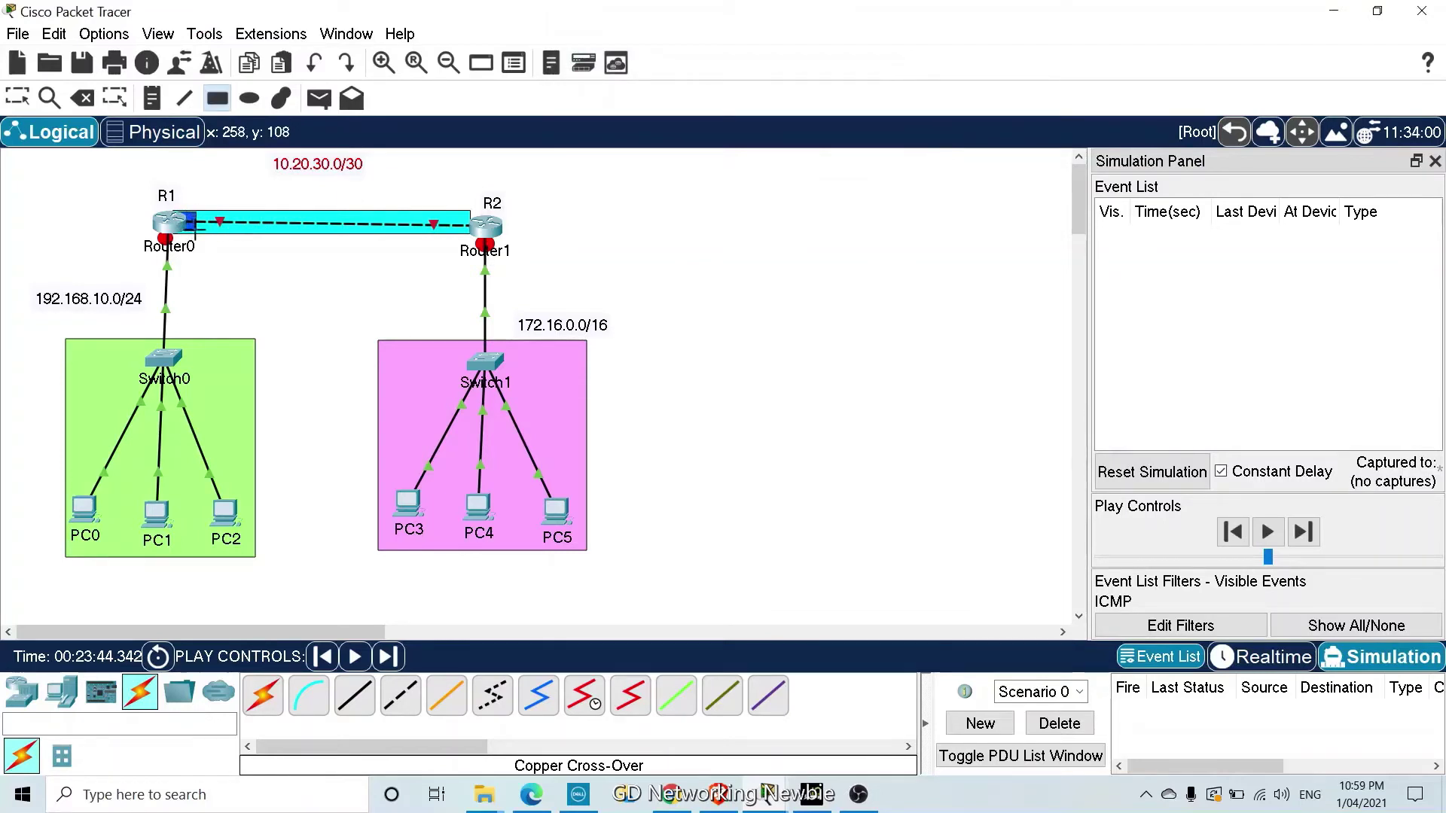
pyautogui.press('Escape')
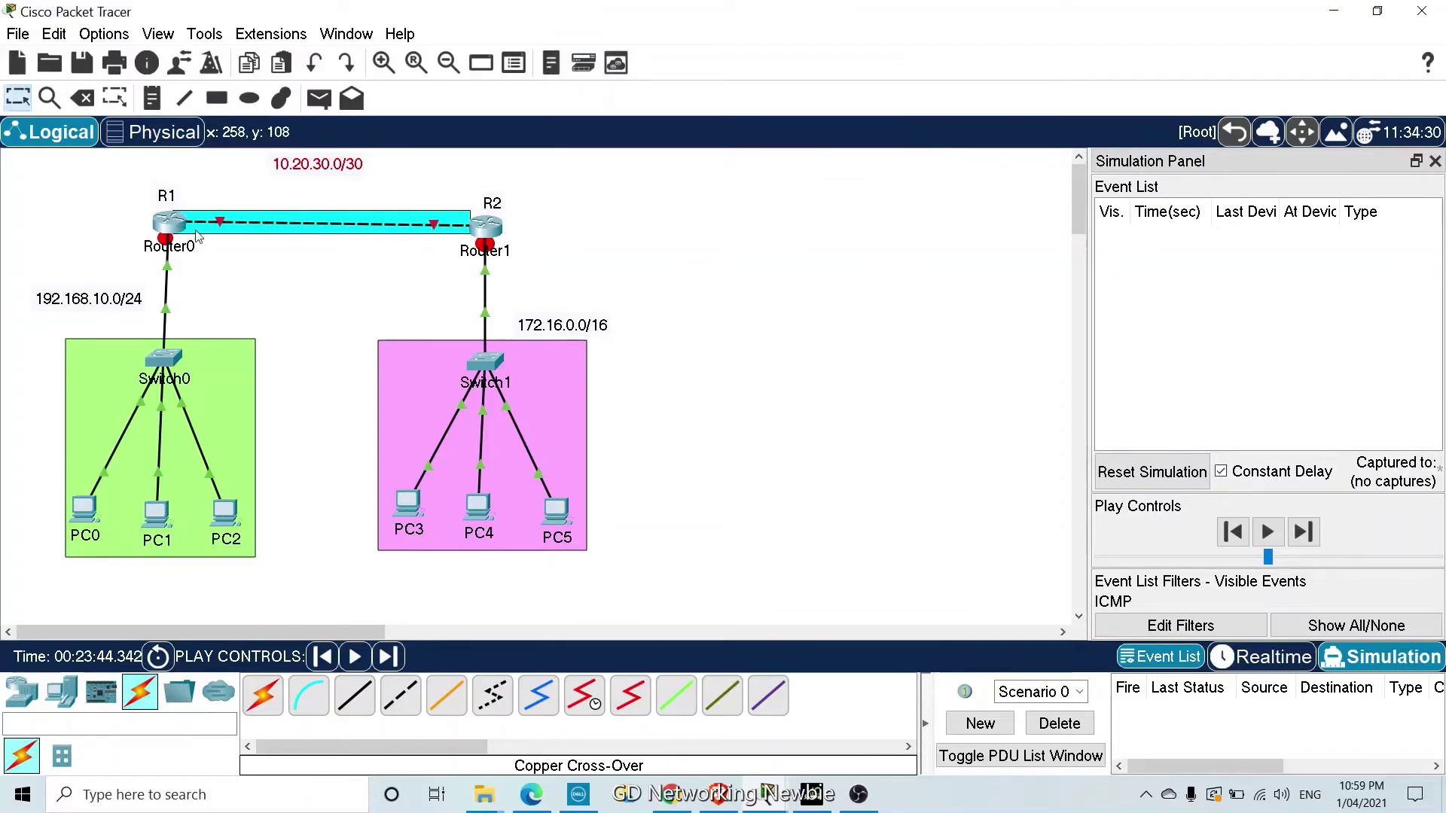
pyautogui.click(250, 98)
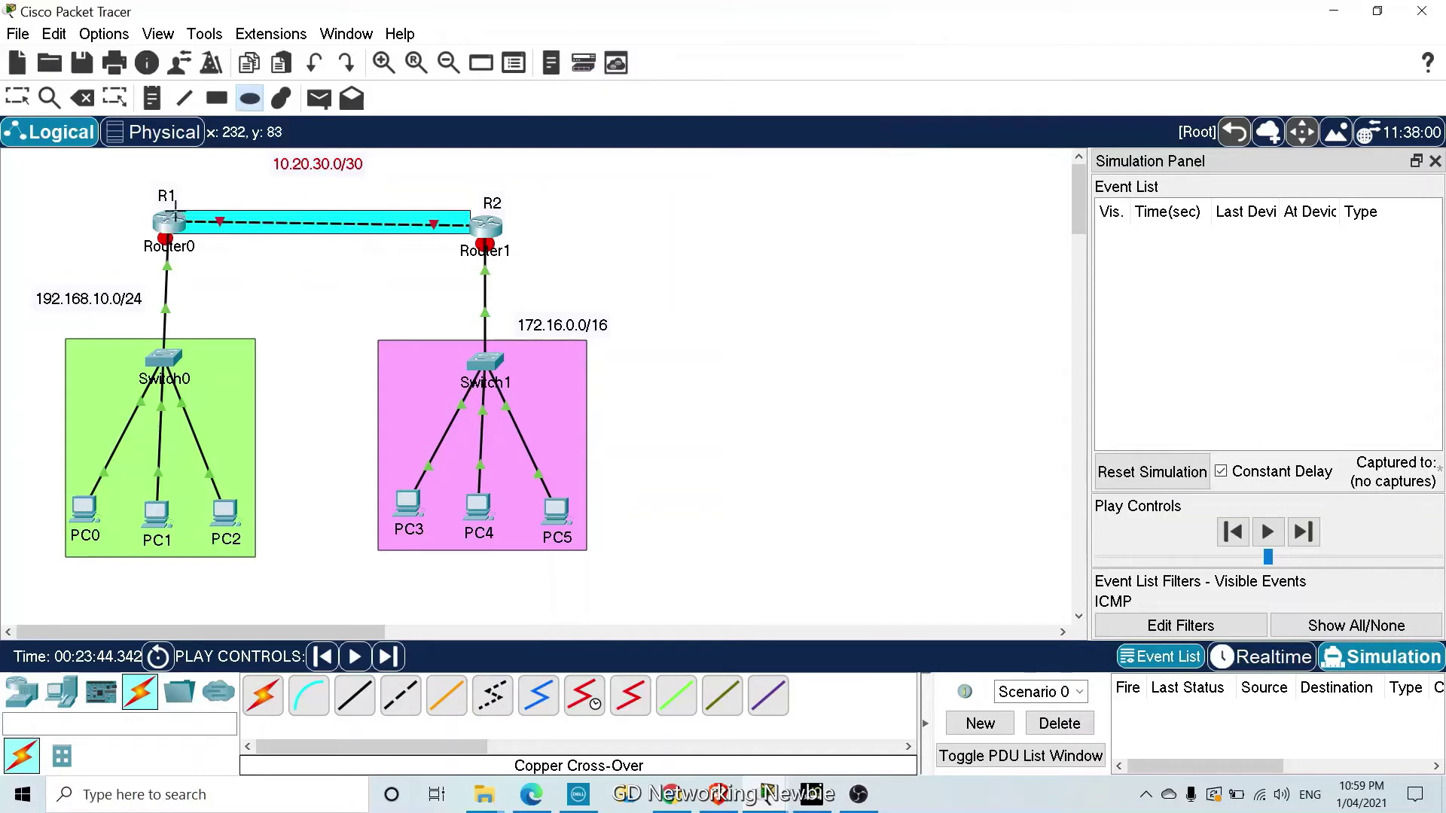
pyautogui.press('Escape')
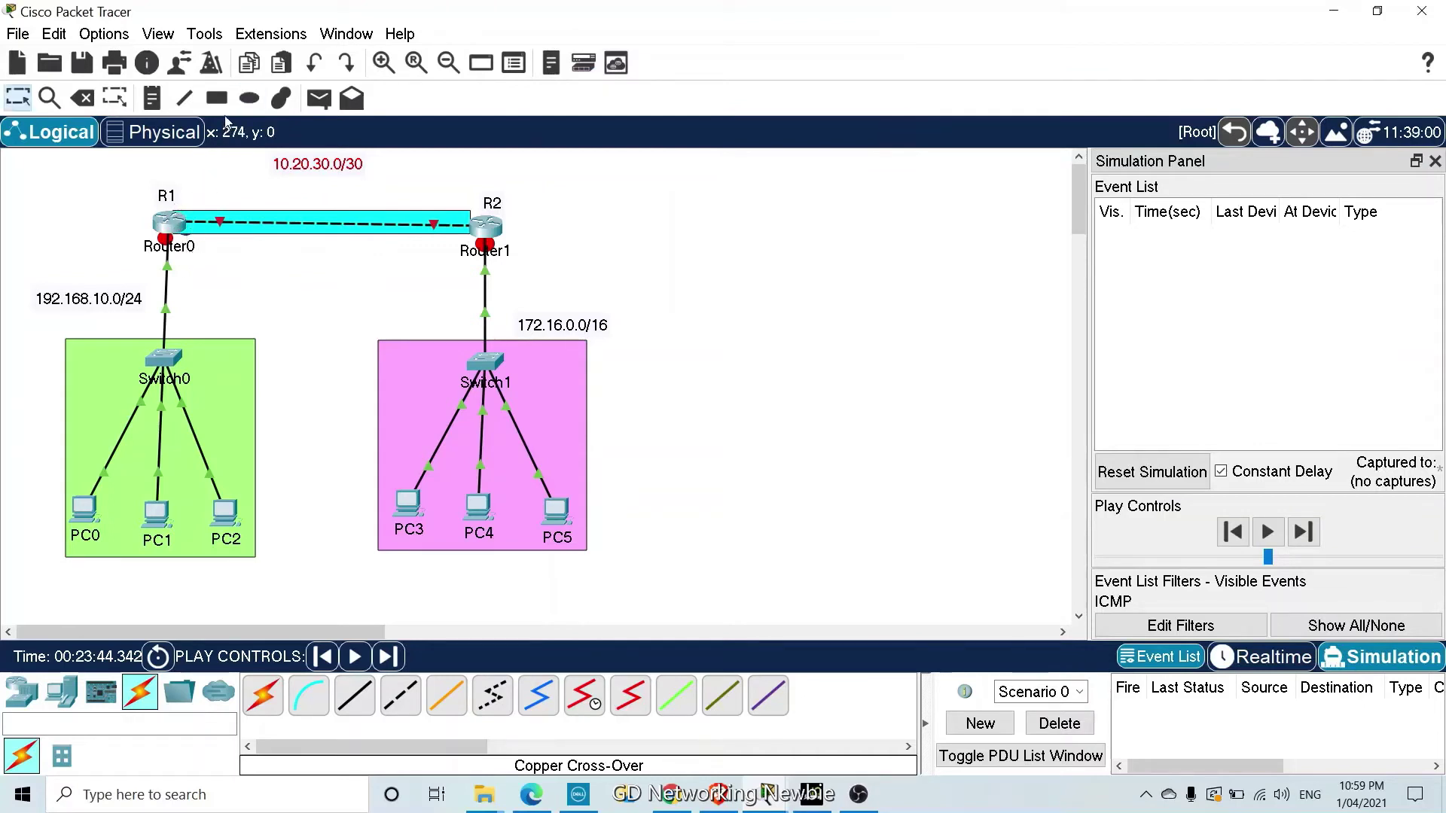
# Draw small blue-filled ellipses at the Router0 and Router1 ends of the link between them, and close the palette
pyautogui.click(250, 104)
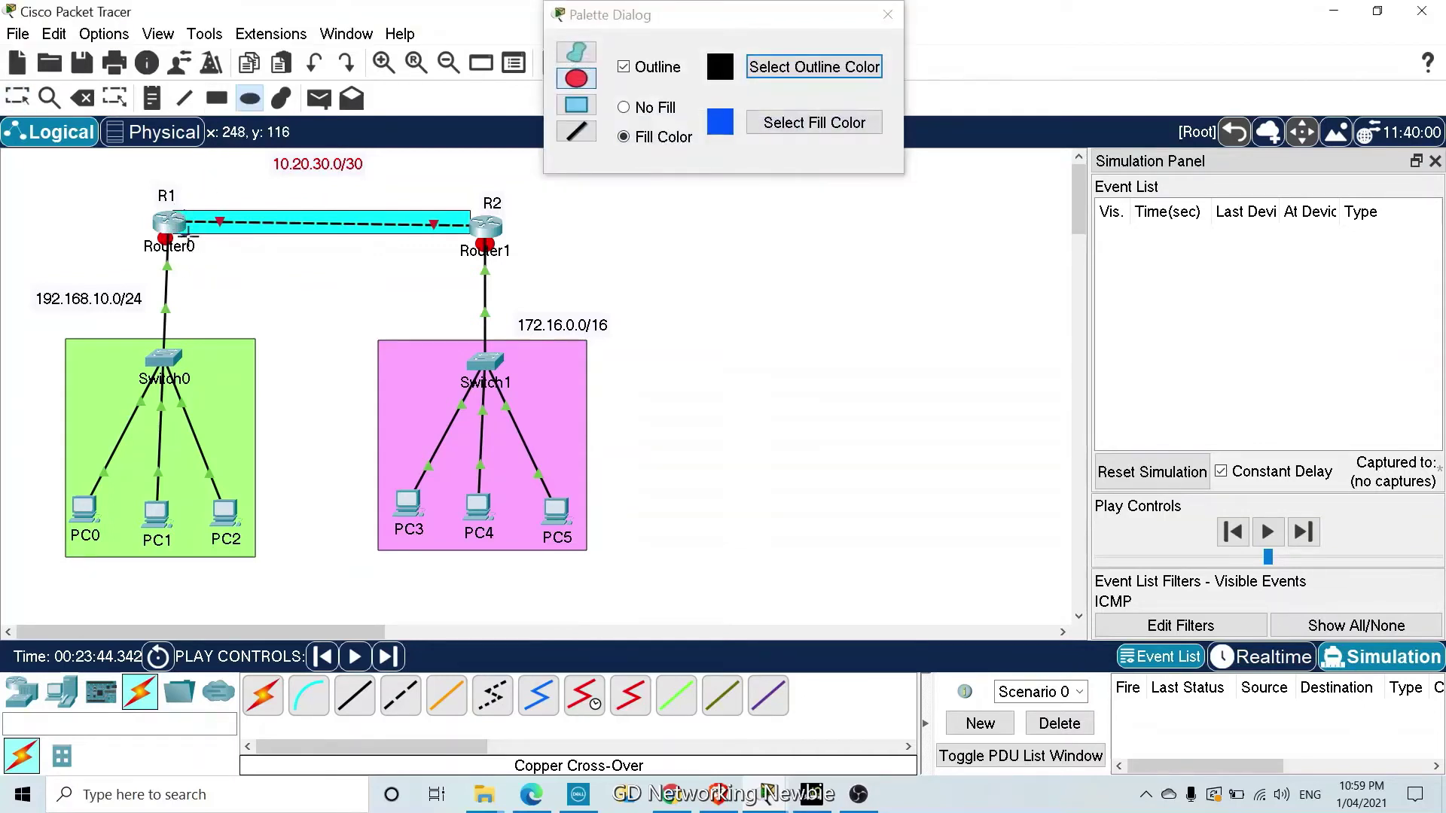
pyautogui.moveTo(205, 239); pyautogui.dragTo(201, 241)
pyautogui.moveTo(483, 231); pyautogui.dragTo(484, 238)
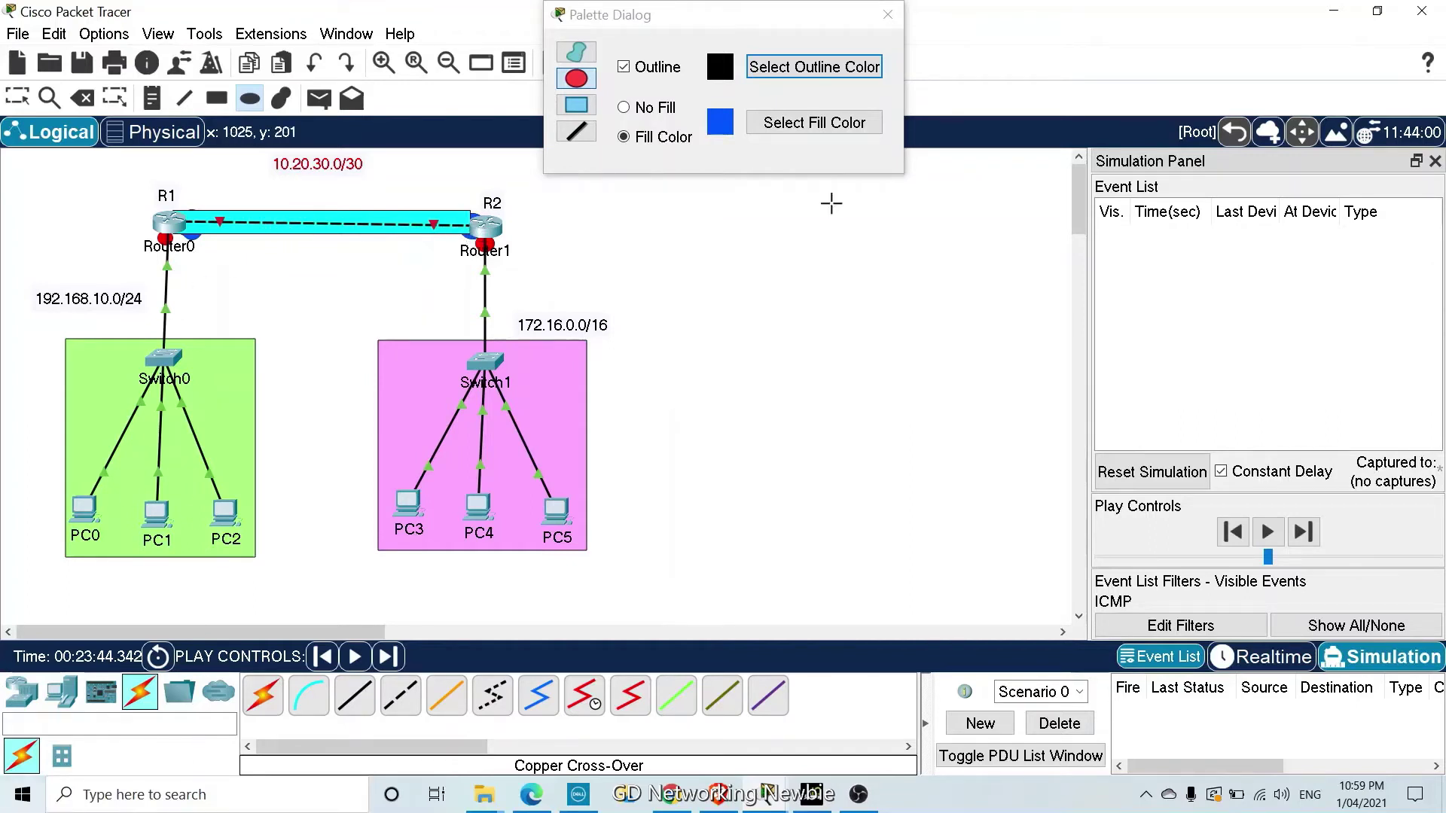
pyautogui.press('Escape')
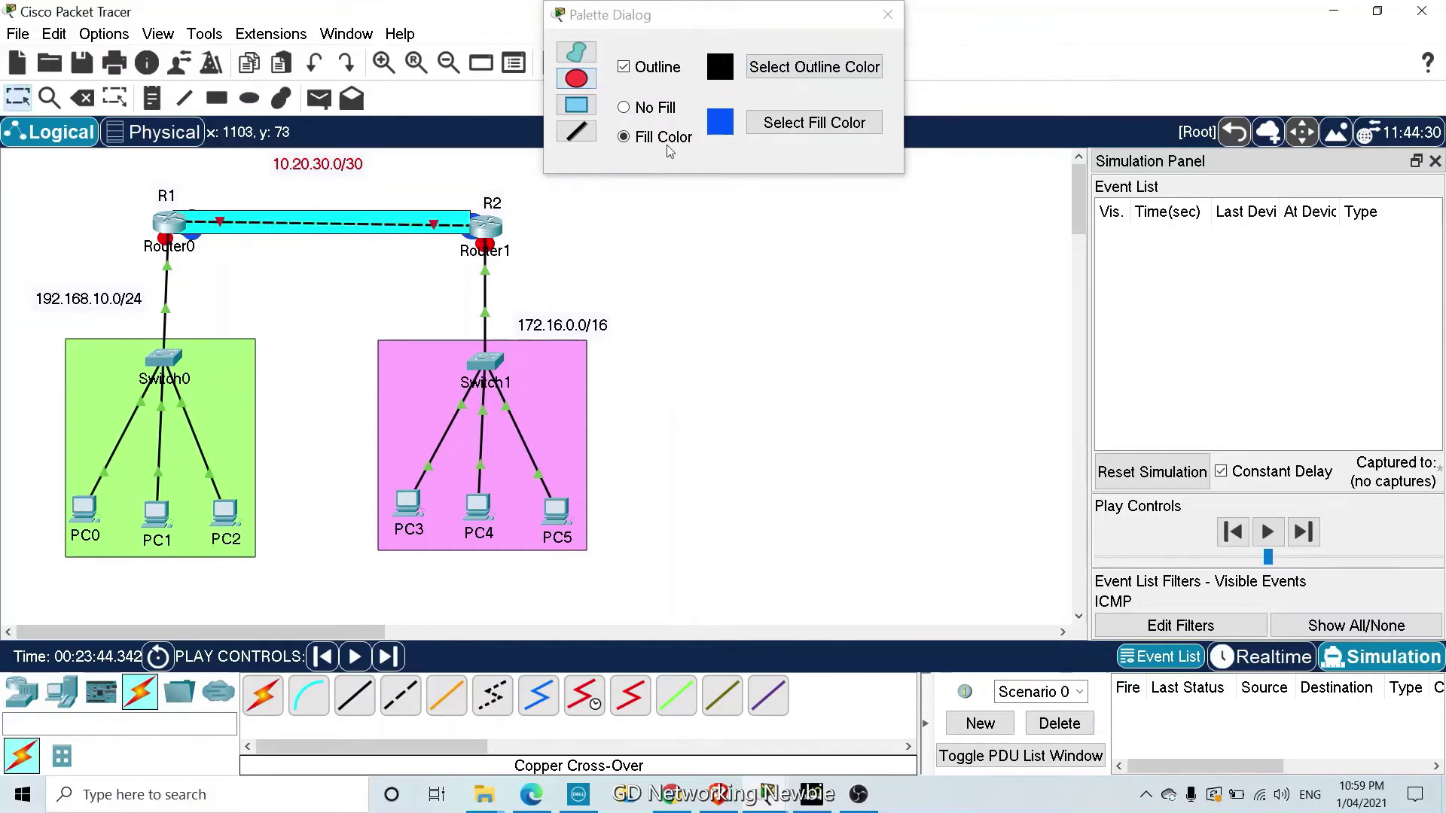
pyautogui.click(889, 18)
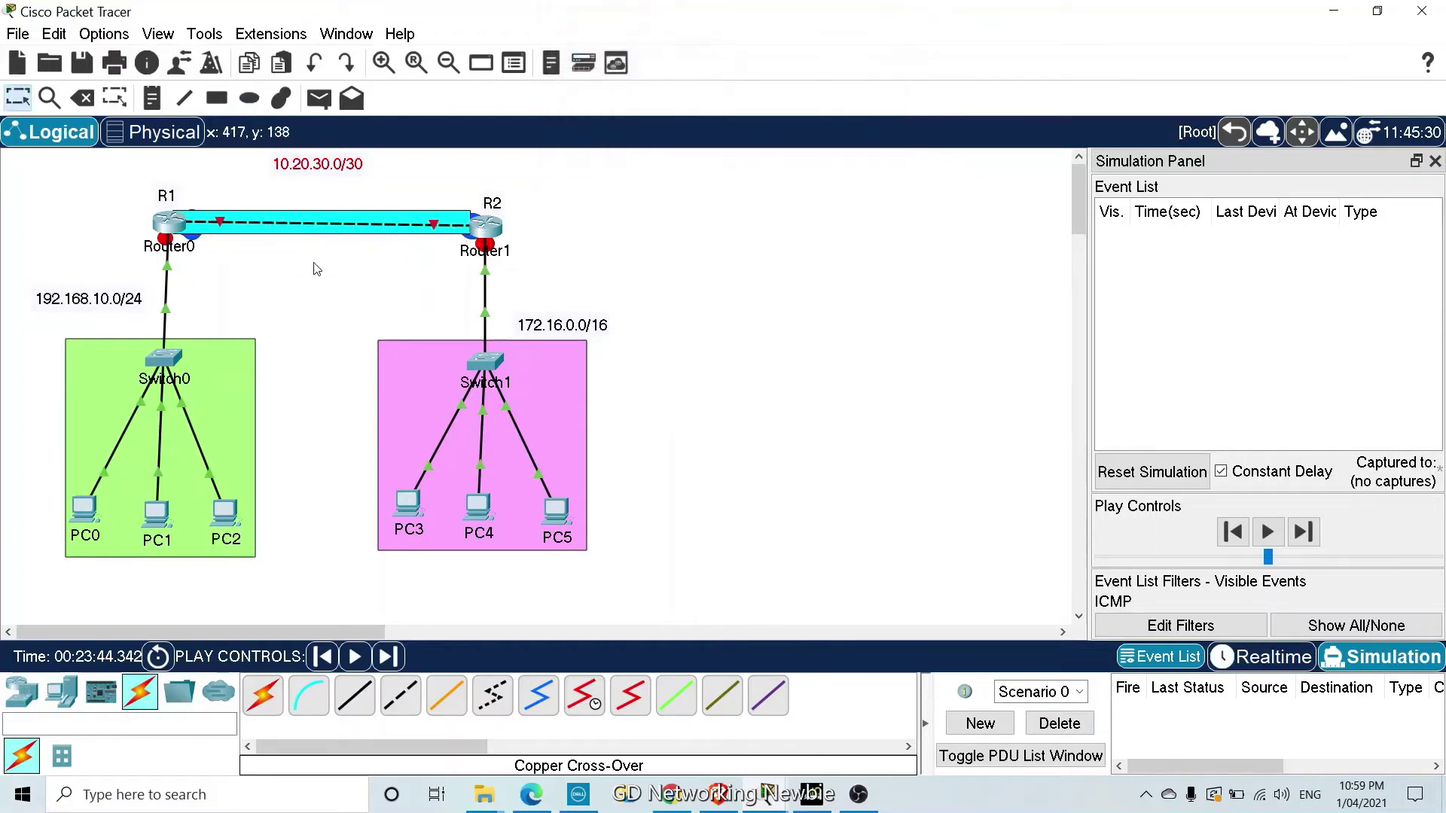
# Open Router0's CLI and enter global configuration mode with config t
pyautogui.click(181, 228)
pyautogui.press('Return')
pyautogui.press('Return')
pyautogui.press('Return')
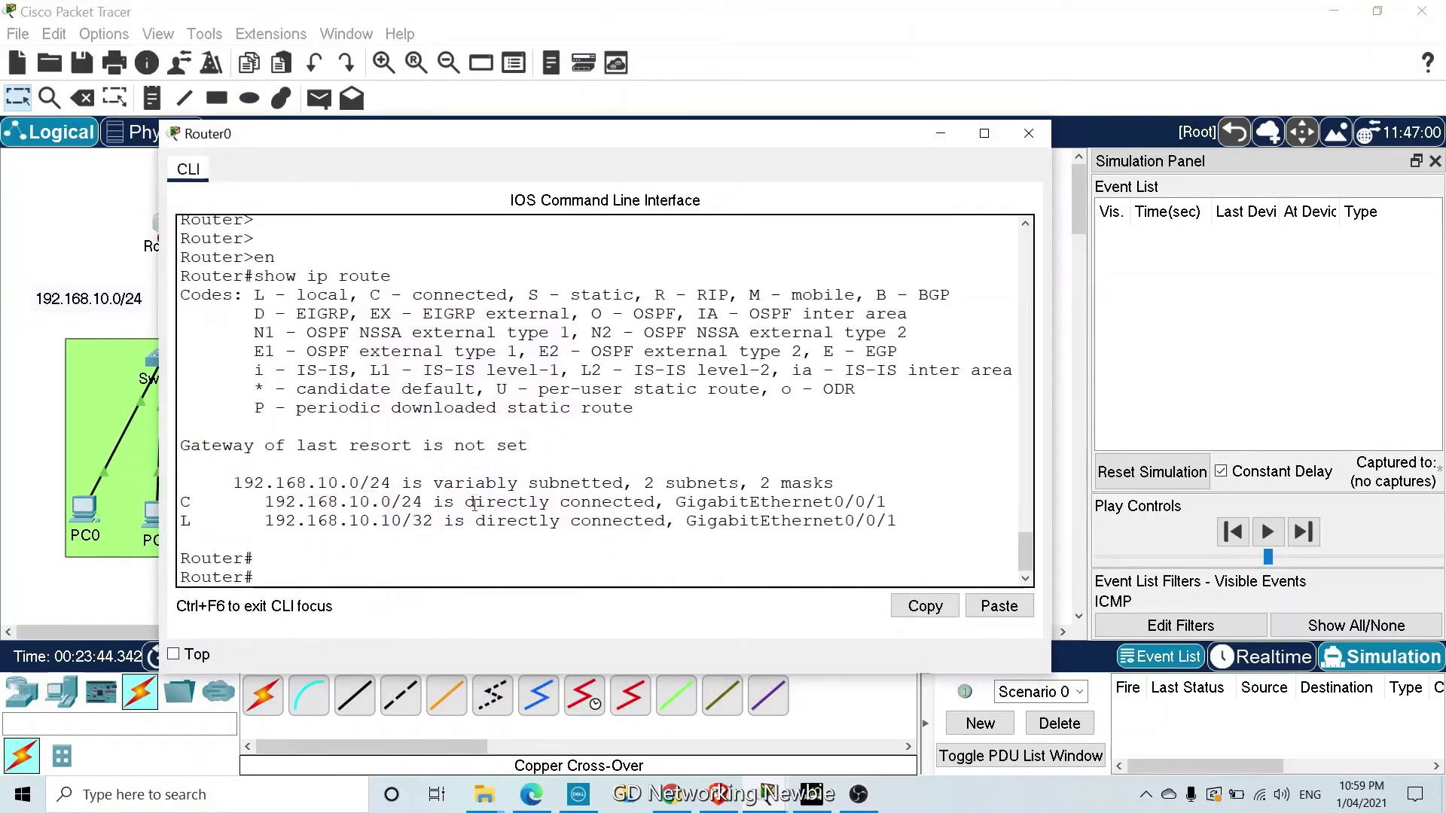
pyautogui.write('co')
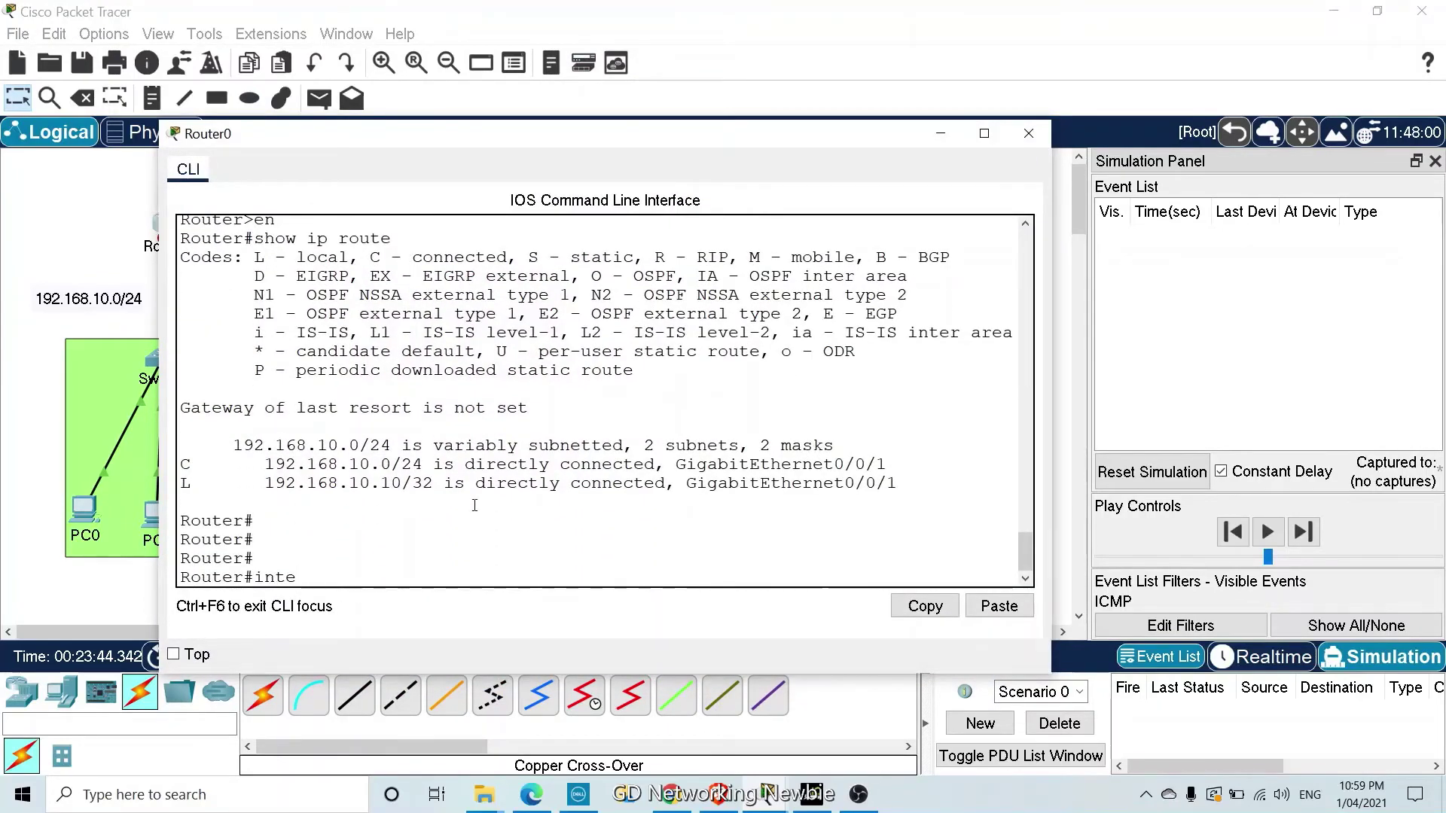
pyautogui.write('nfig t')
pyautogui.press('Return')
# Enter interface configuration mode for Router0's g0/0/0 interface
pyautogui.write('interf')
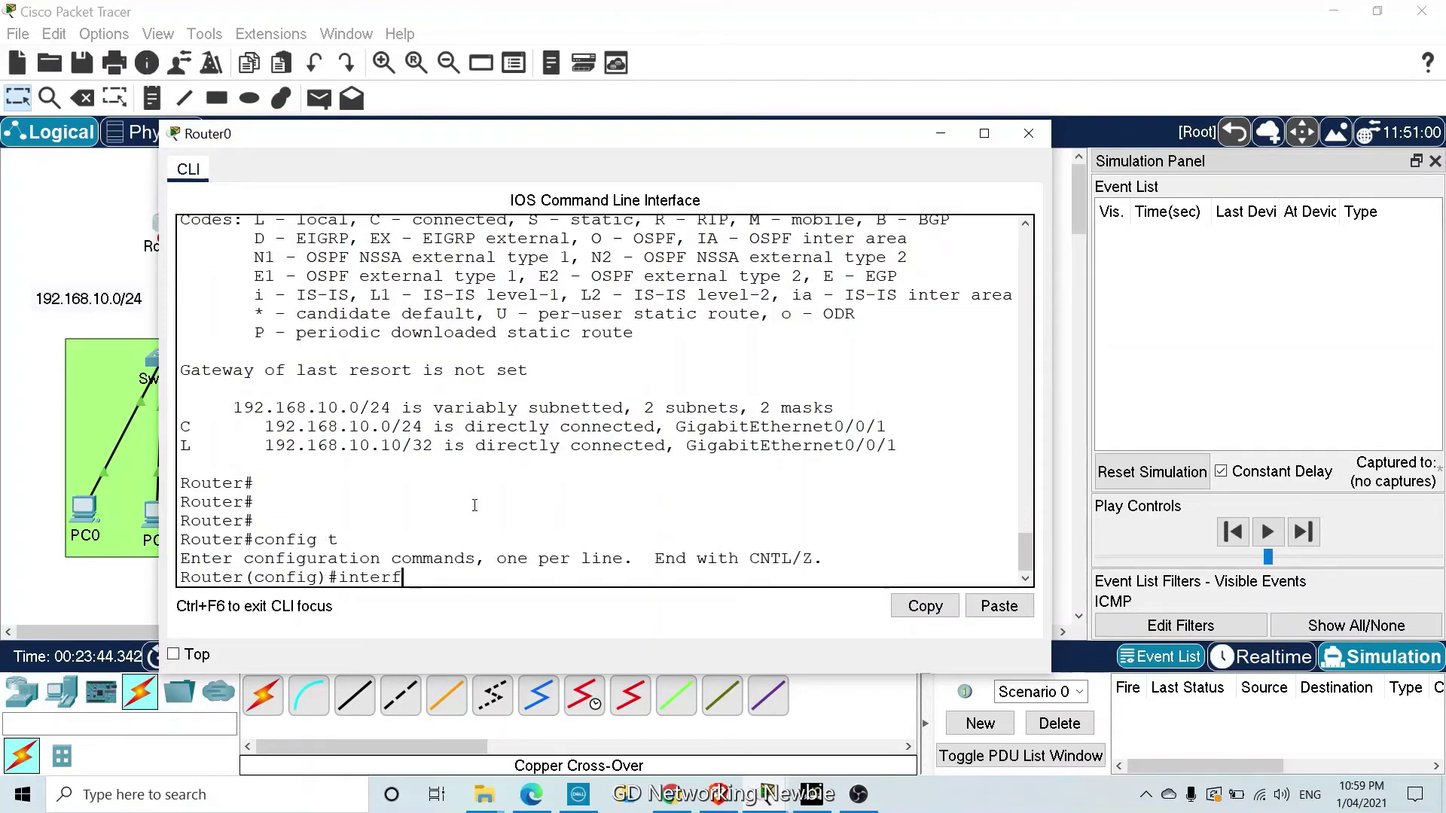
pyautogui.write('ac')
pyautogui.press('Tab')
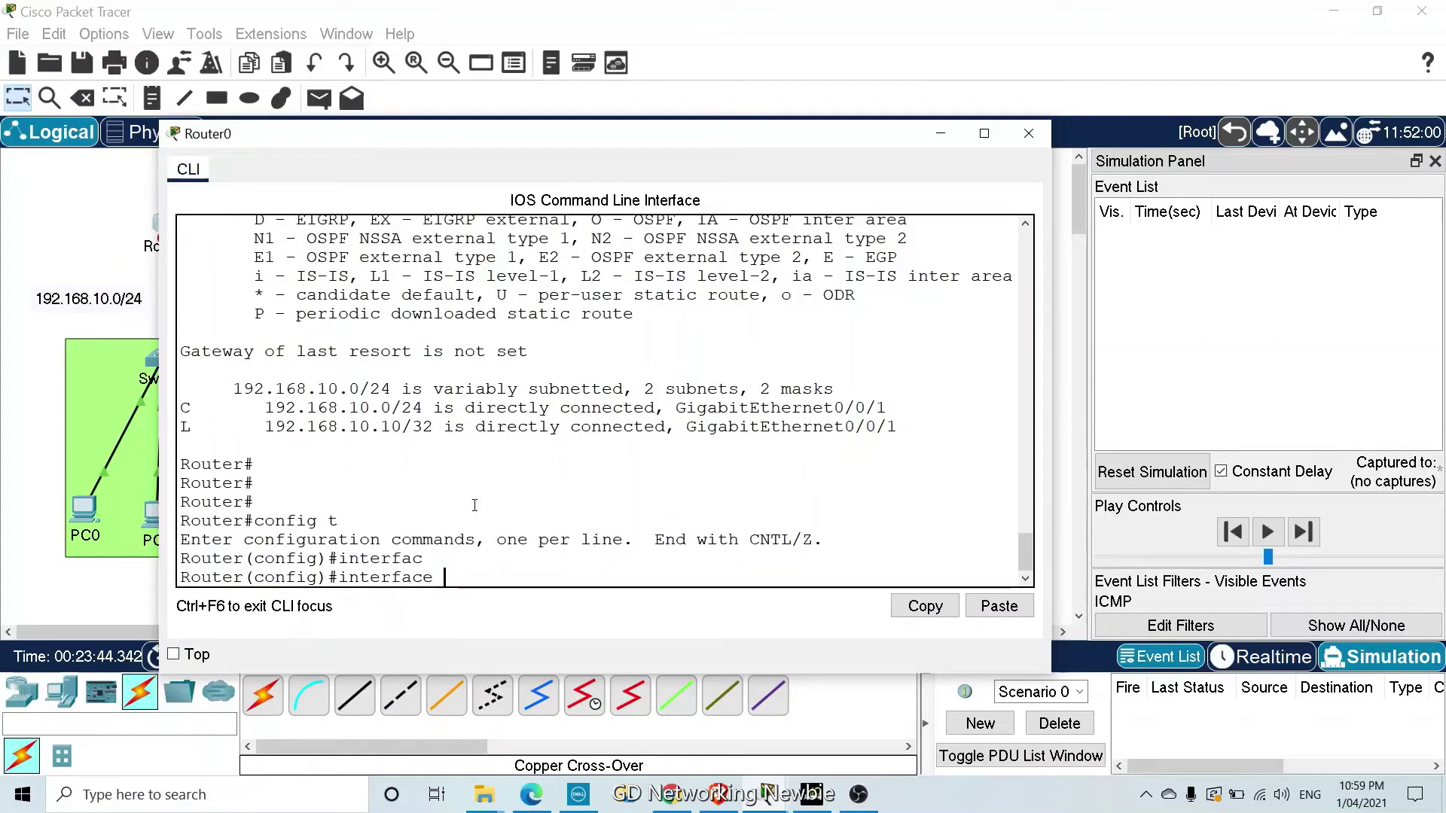
pyautogui.write('g')
pyautogui.write('0/0/0')
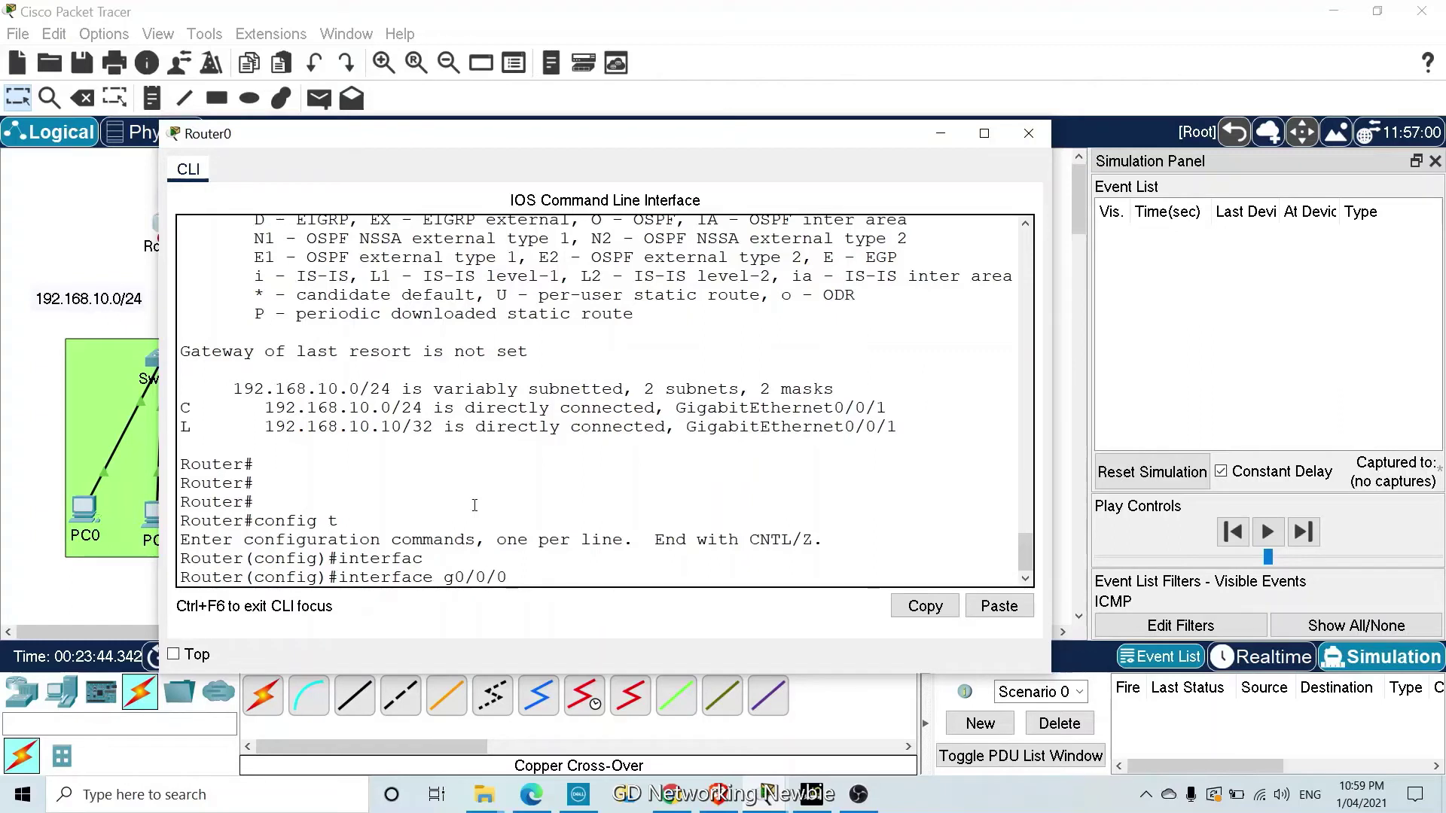
pyautogui.press('Return')
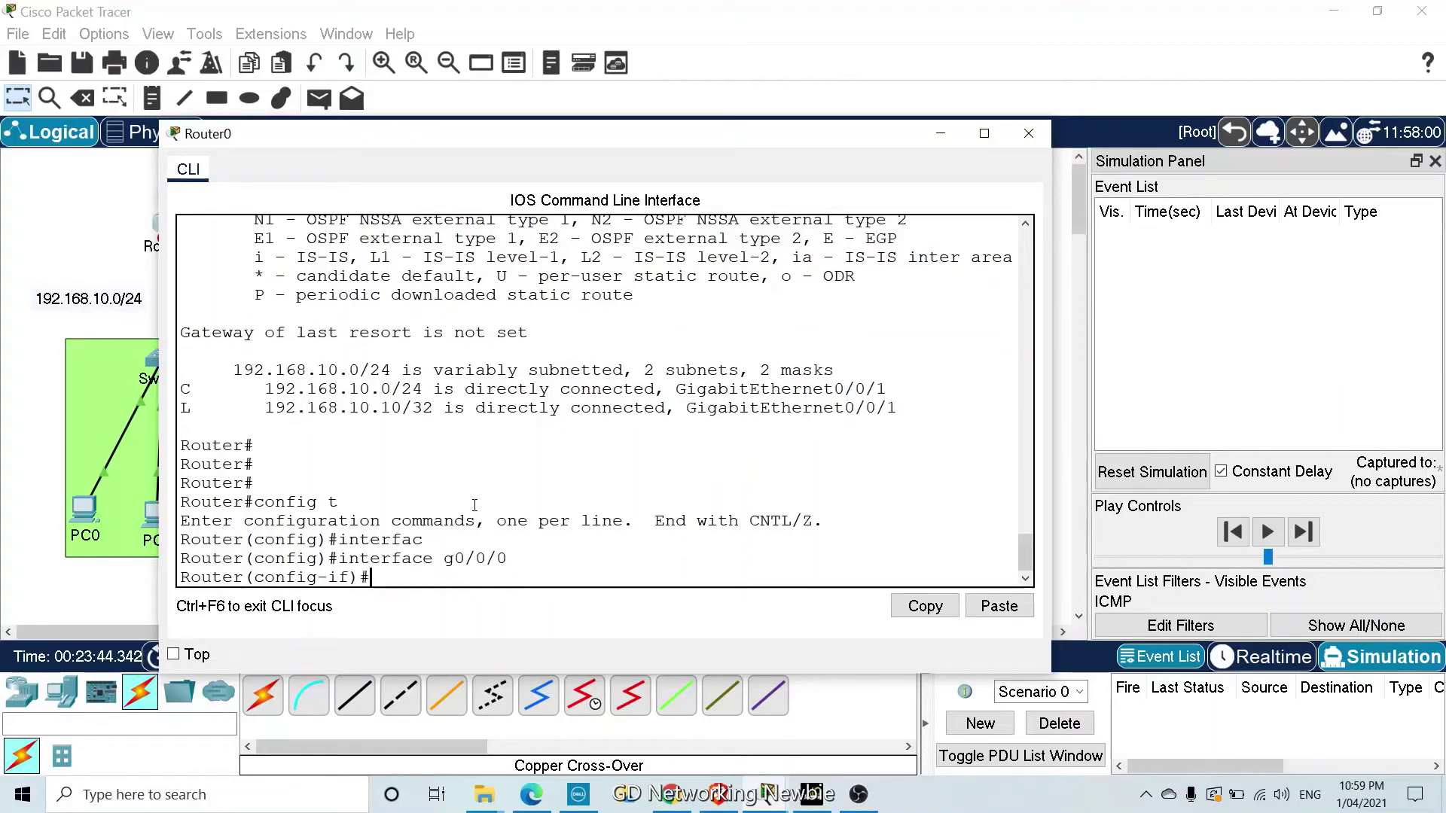
# Assign IP address 10.20.30.1 with subnet mask 255.255.255.252 to Router0's g0/0/0 interface
pyautogui.write('ip ad')
pyautogui.press('Tab')
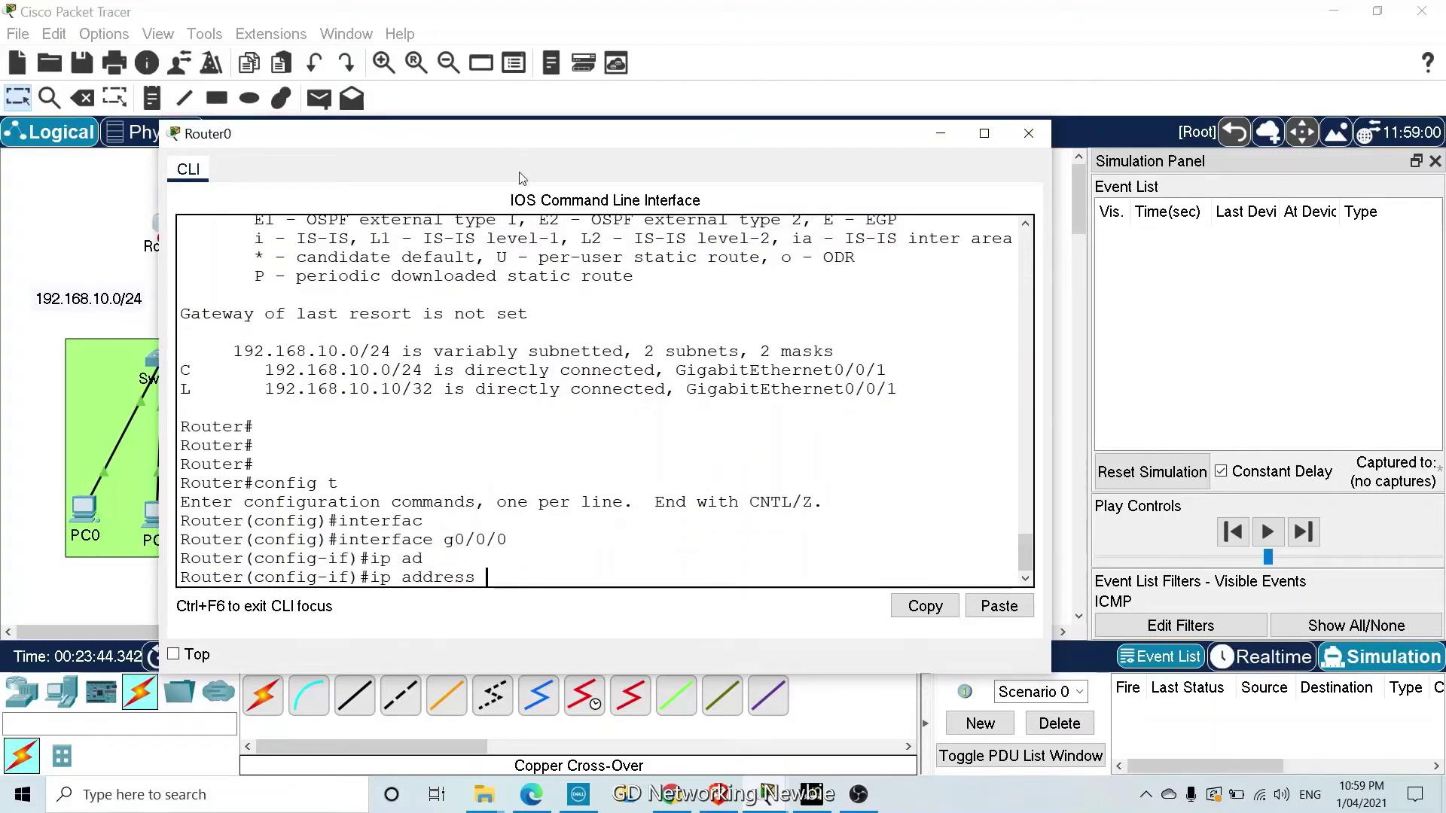
pyautogui.moveTo(569, 147); pyautogui.dragTo(660, 320)
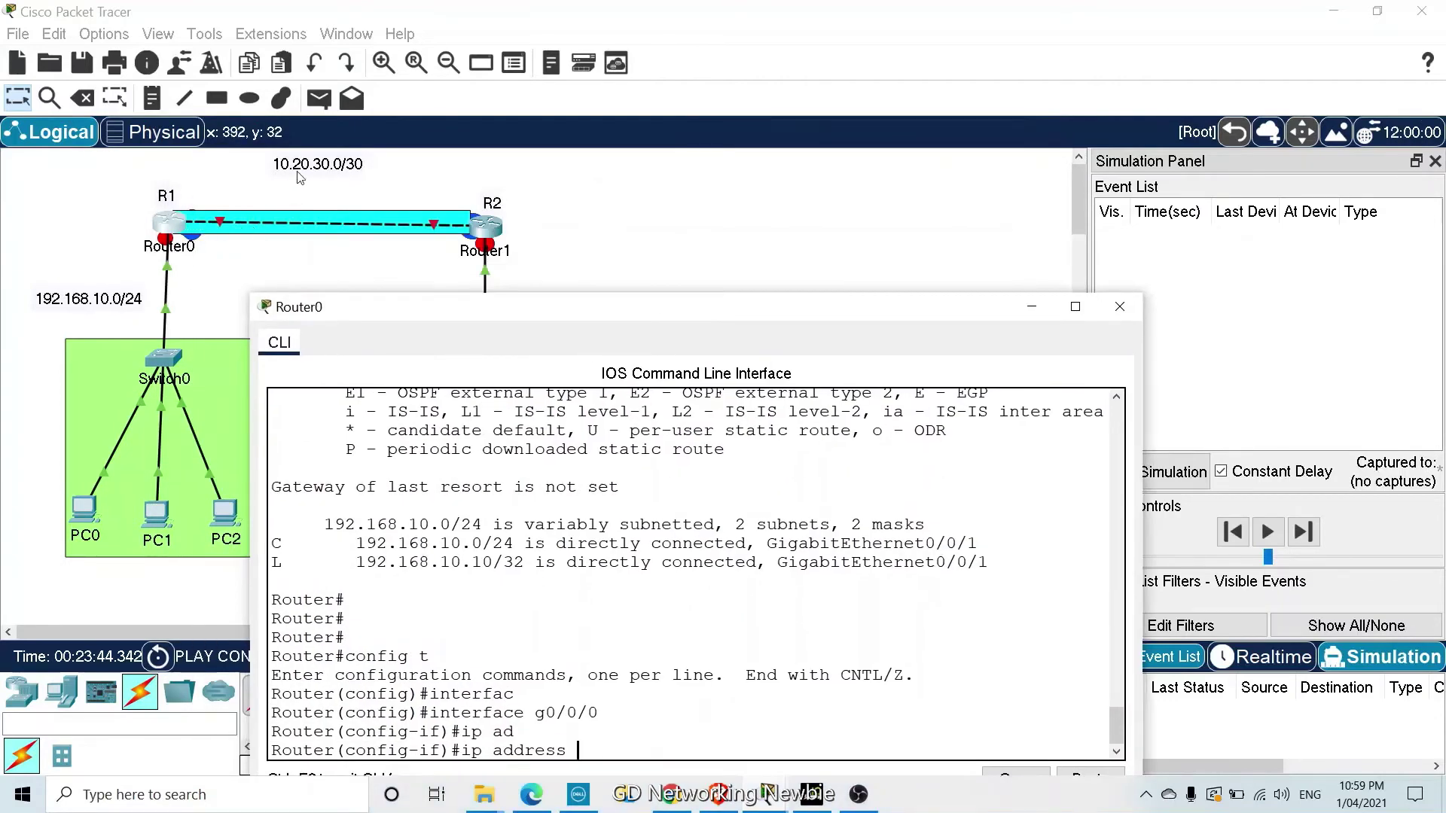
pyautogui.moveTo(300, 177); pyautogui.dragTo(315, 178)
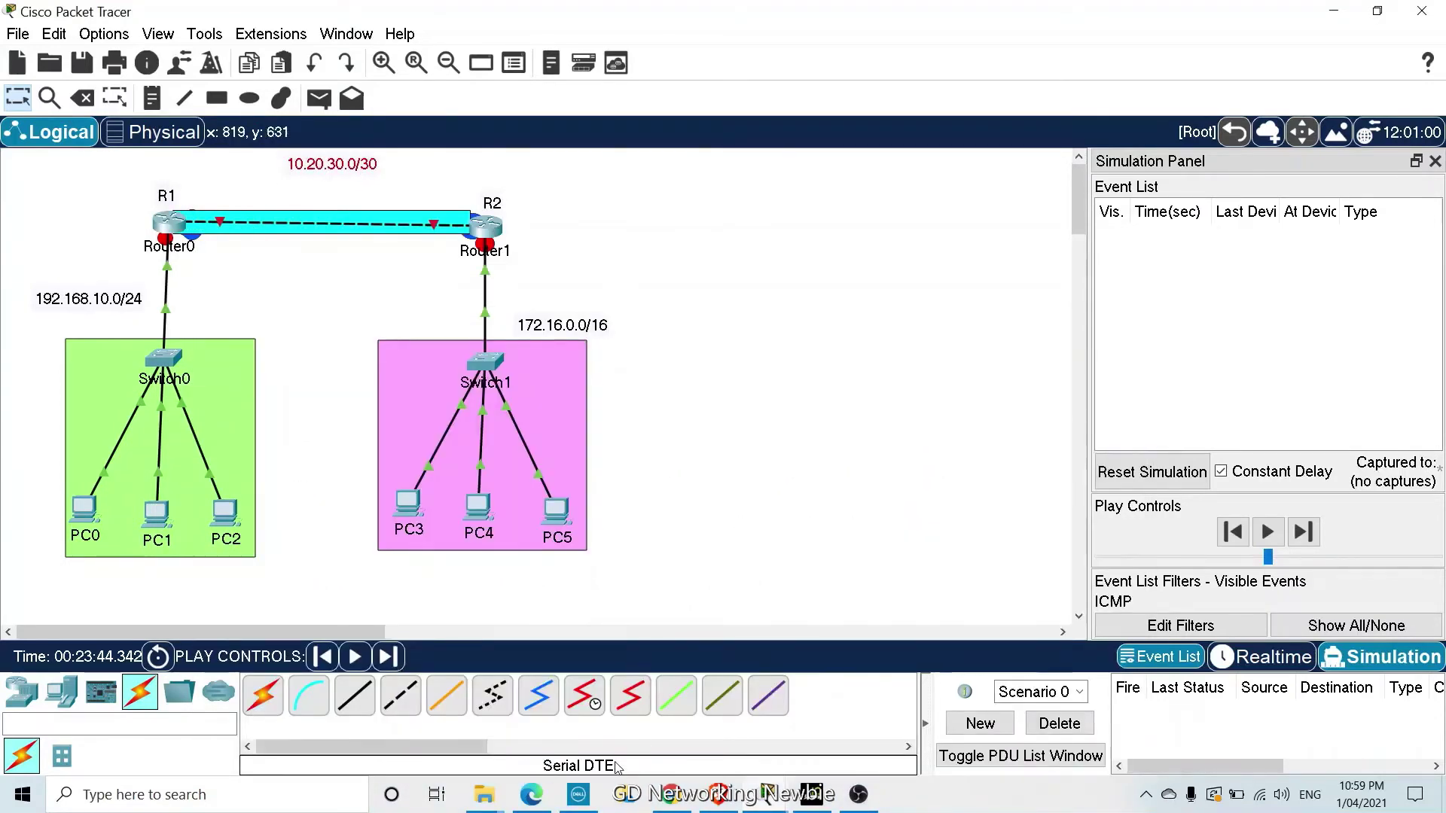
pyautogui.click(171, 228)
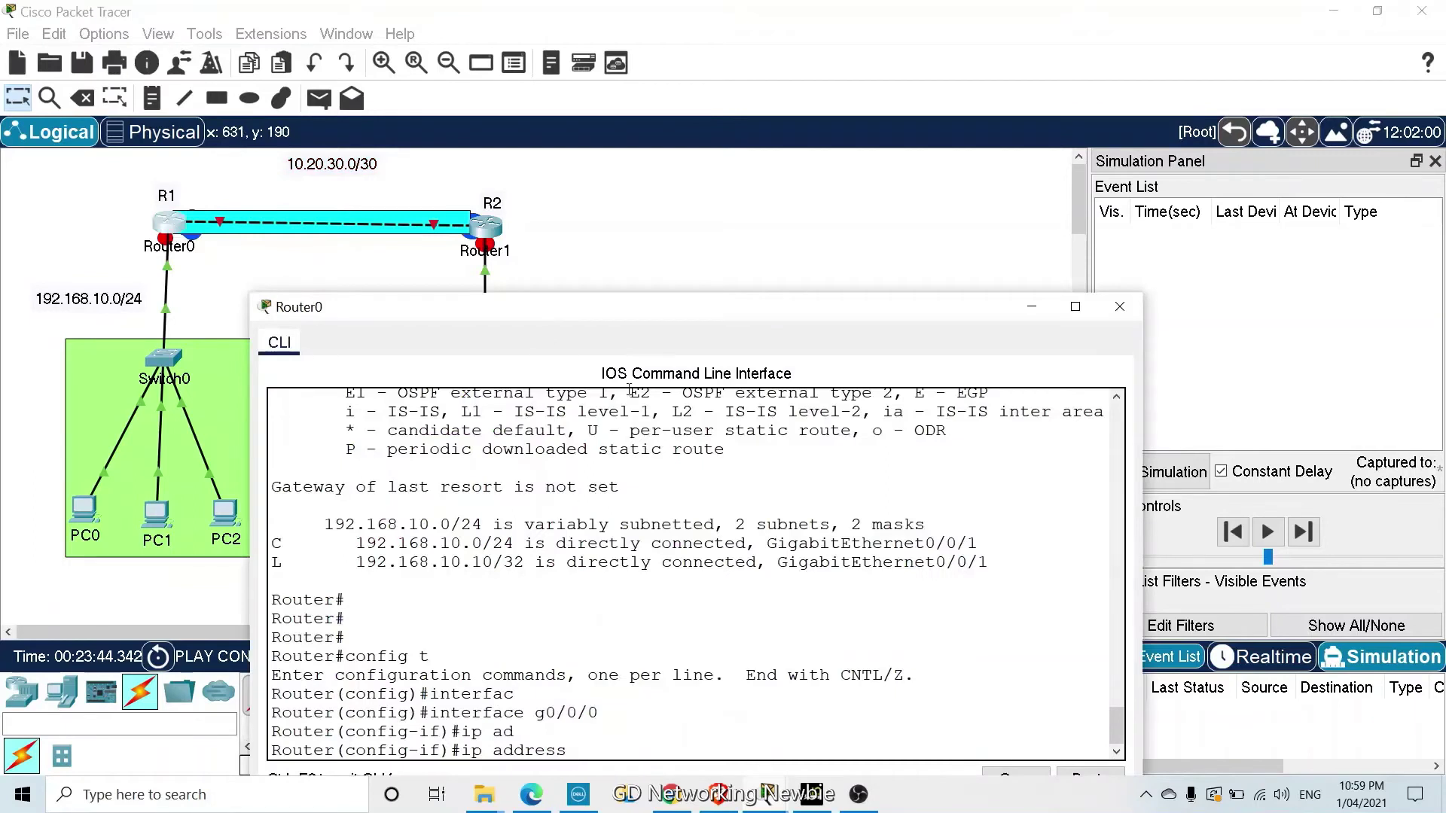
pyautogui.moveTo(644, 322); pyautogui.dragTo(627, 281)
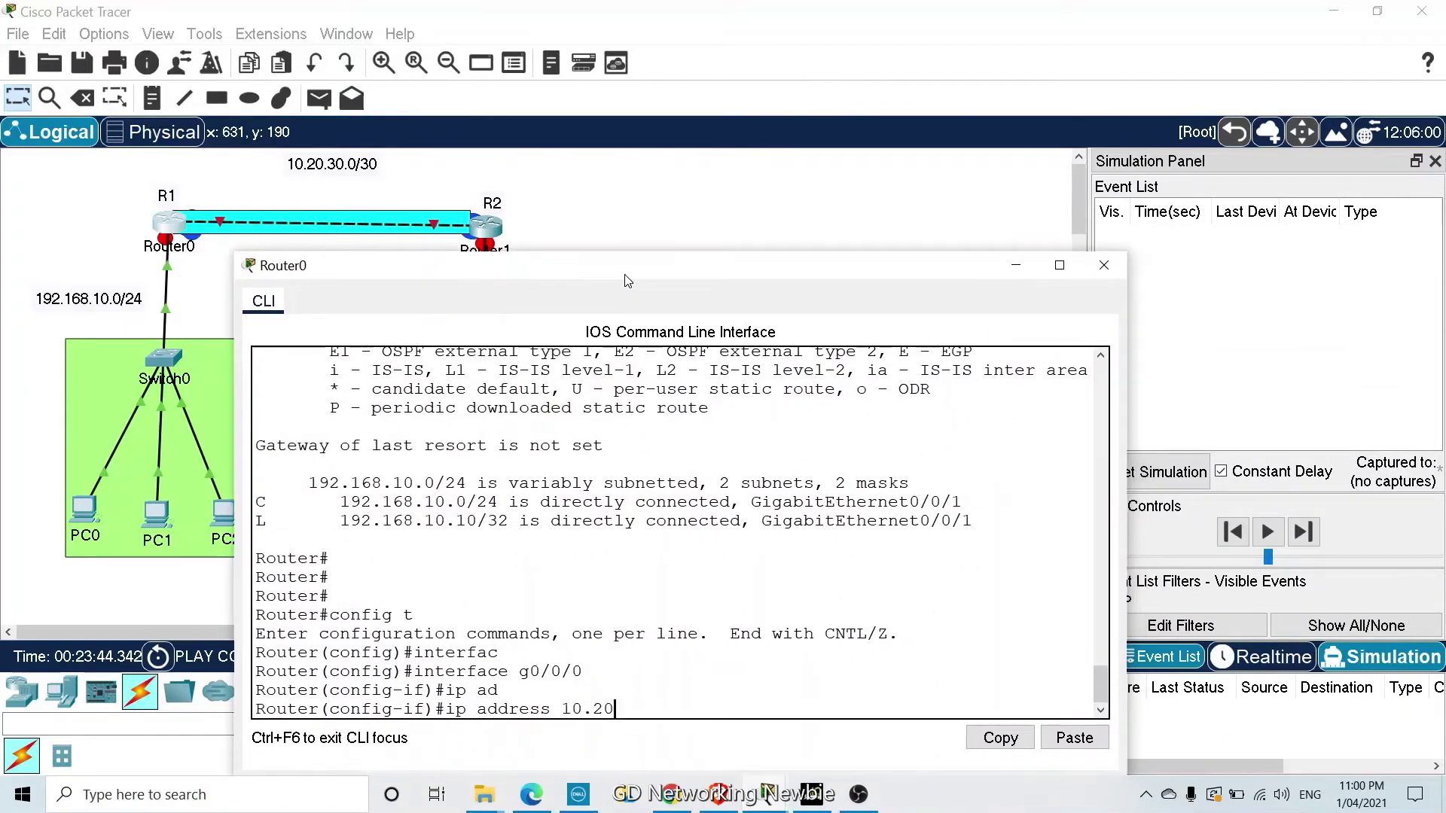
pyautogui.write('.30.1 255.255.255.25')
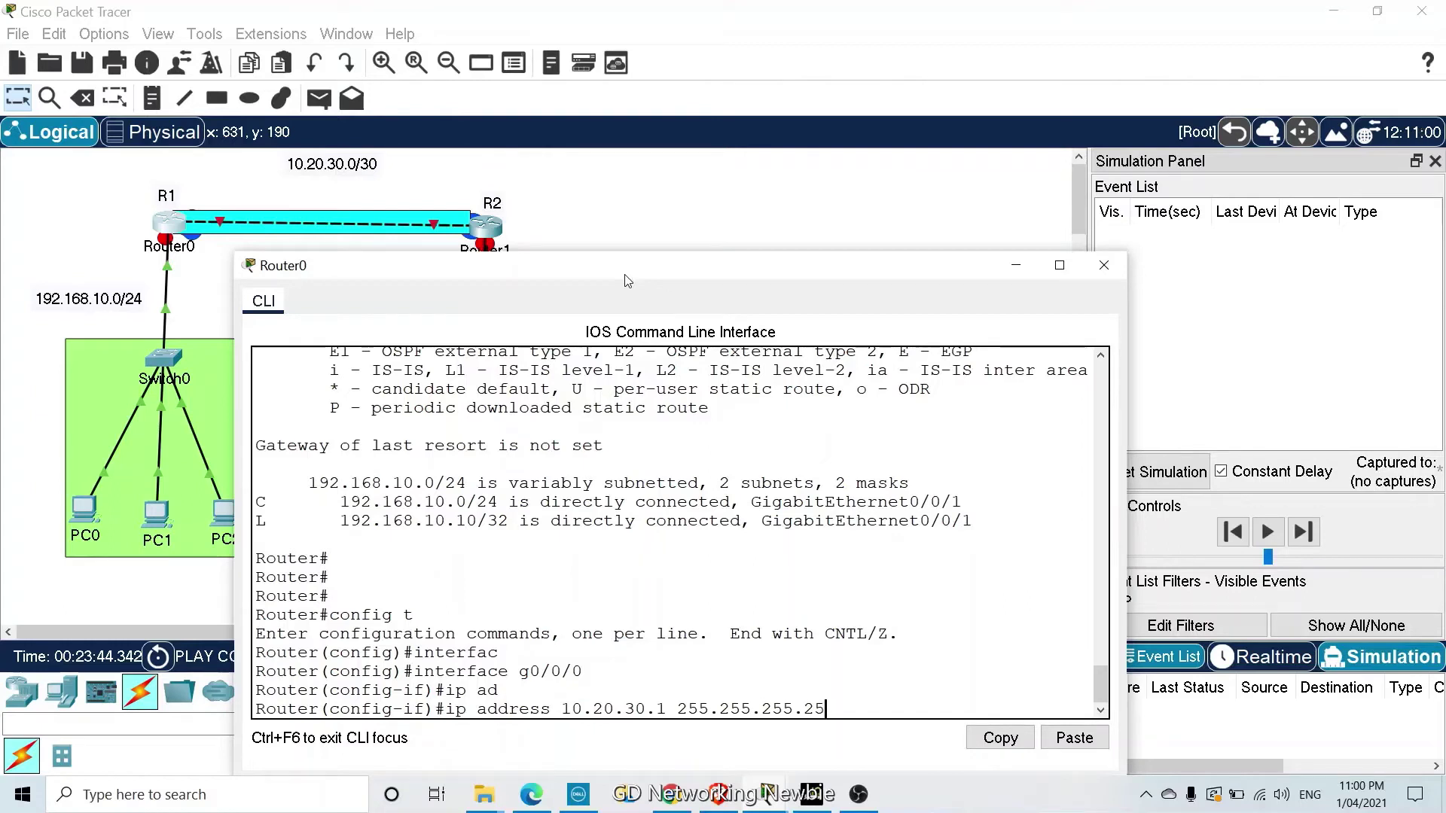
pyautogui.write('2')
pyautogui.press('Return')
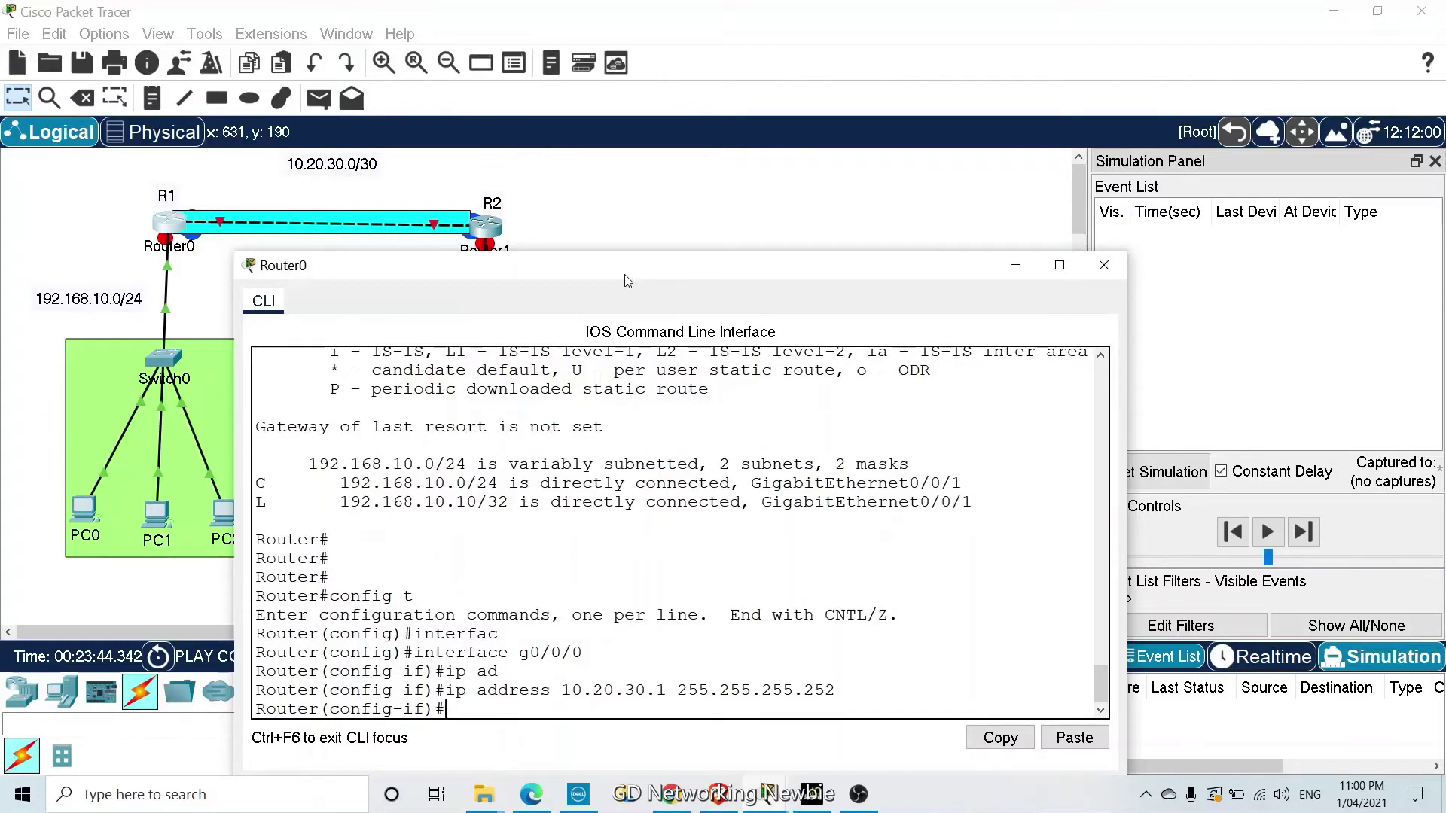
# Enable Router0's g0/0/0 interface with no shut and close the router's window
pyautogui.write('no shut')
pyautogui.press('Return')
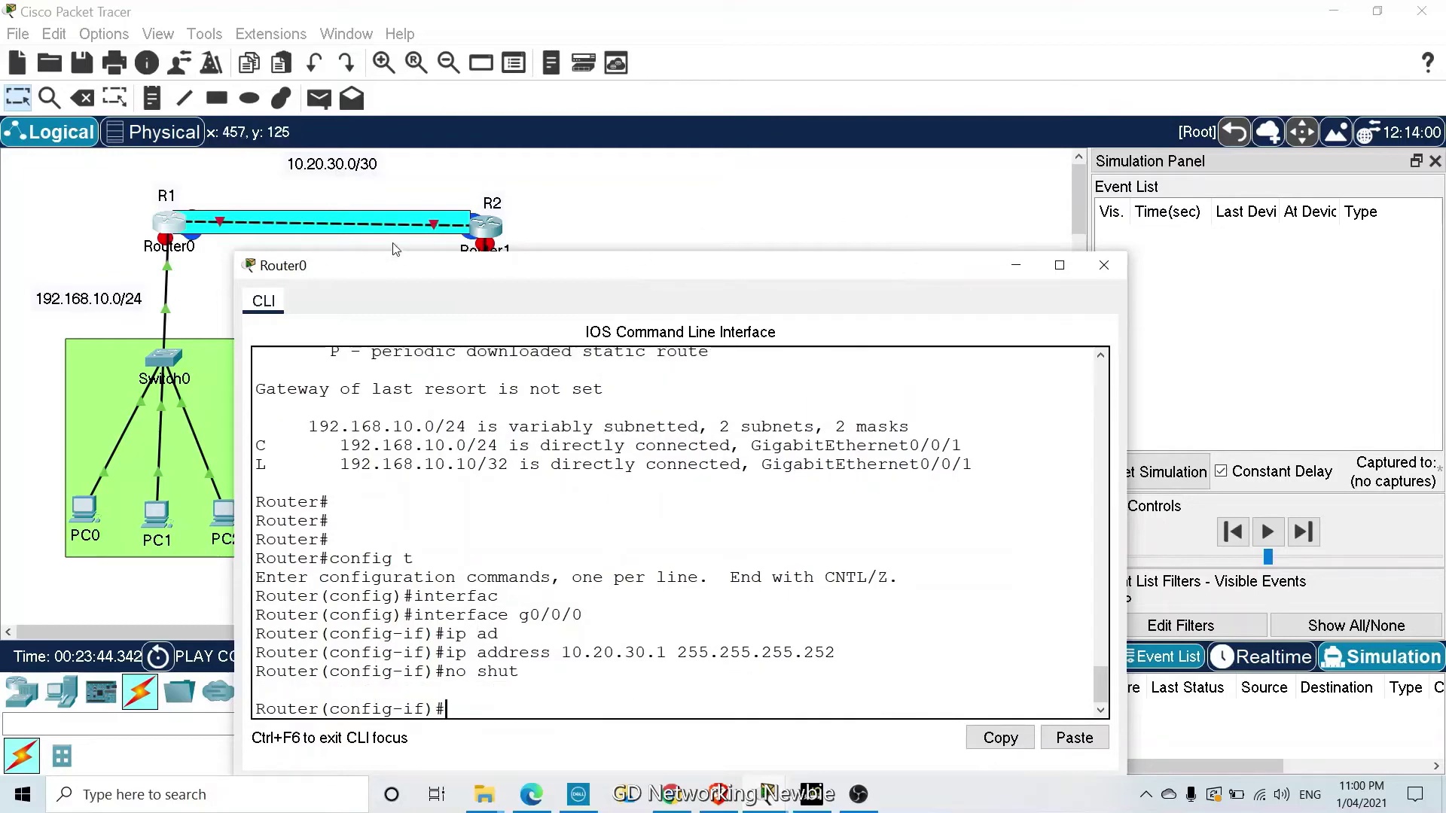
pyautogui.click(1104, 265)
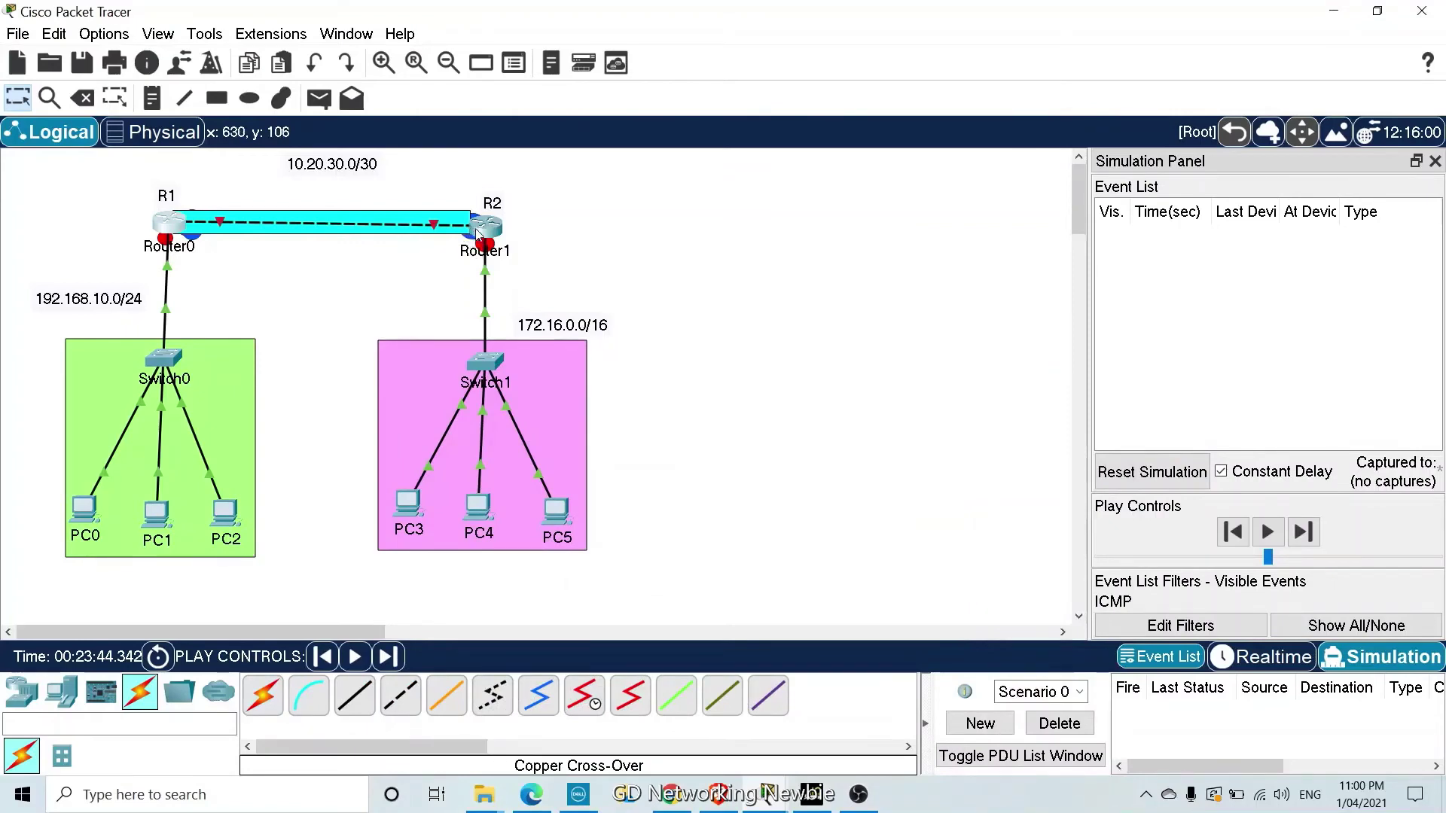
# Open Router1's CLI and enter interface configuration mode with interface g0/0/0
pyautogui.click(478, 235)
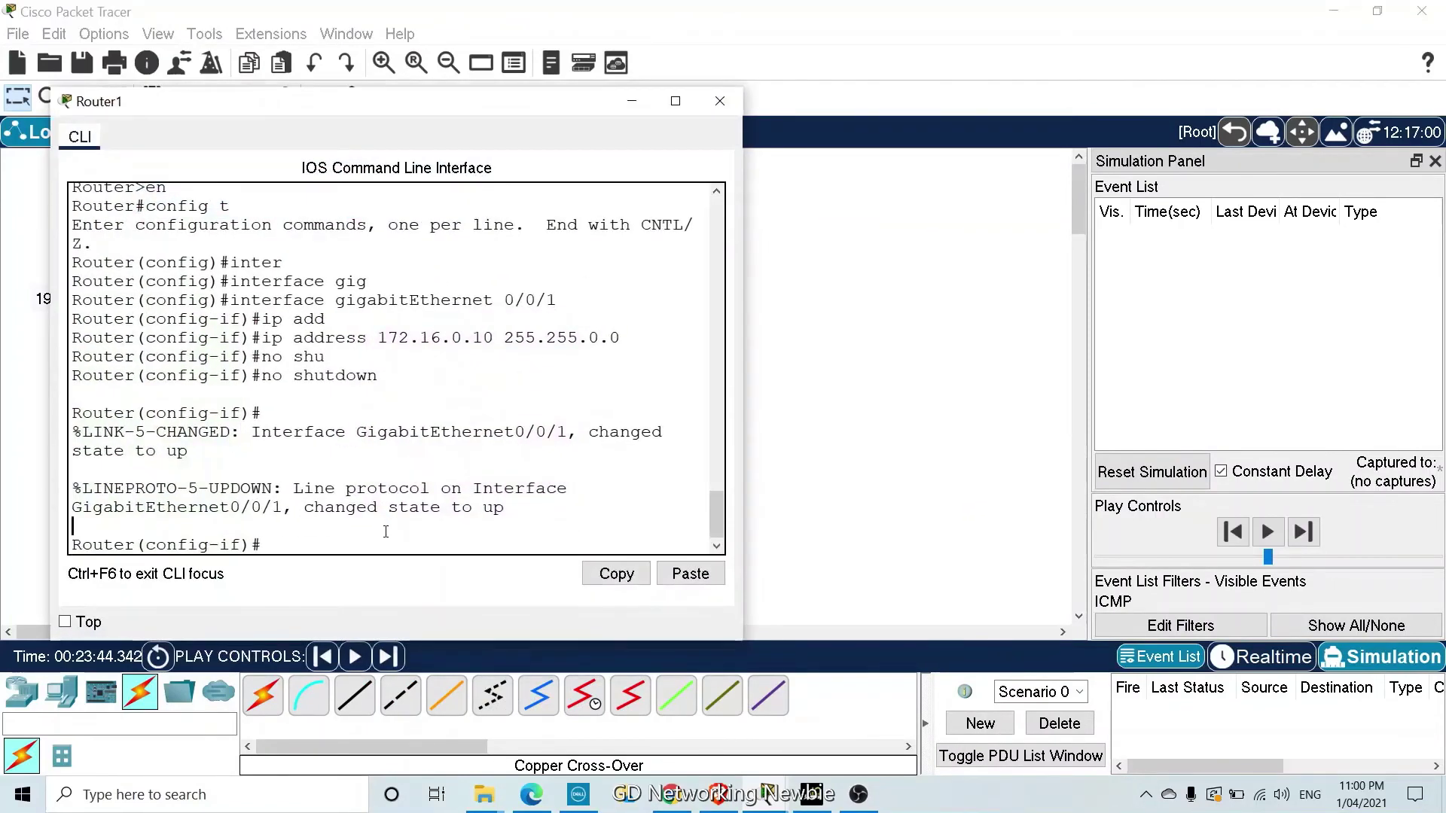
pyautogui.press('Return')
pyautogui.write('interfa')
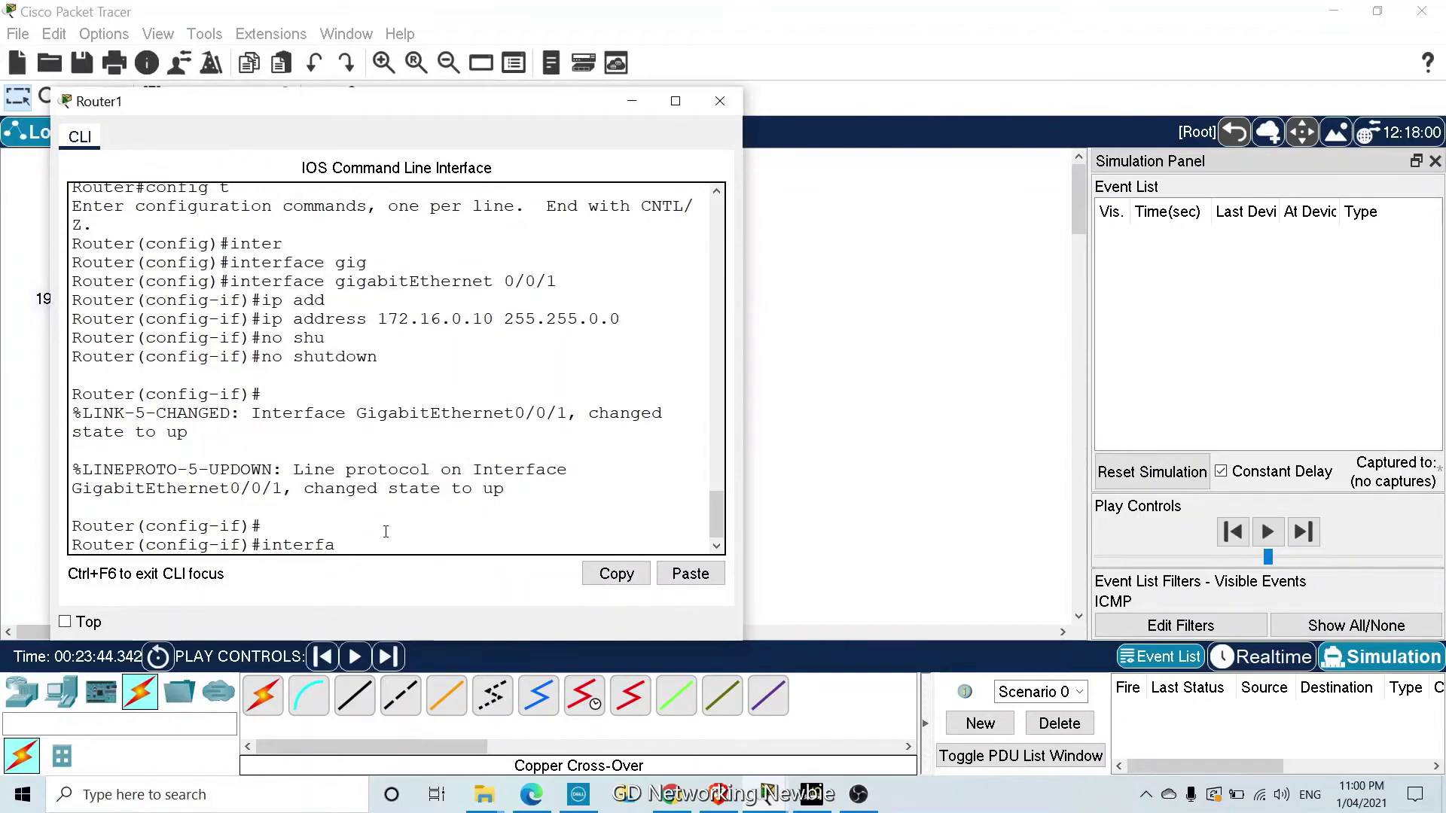
pyautogui.write('ce g0/0/0')
pyautogui.press('Return')
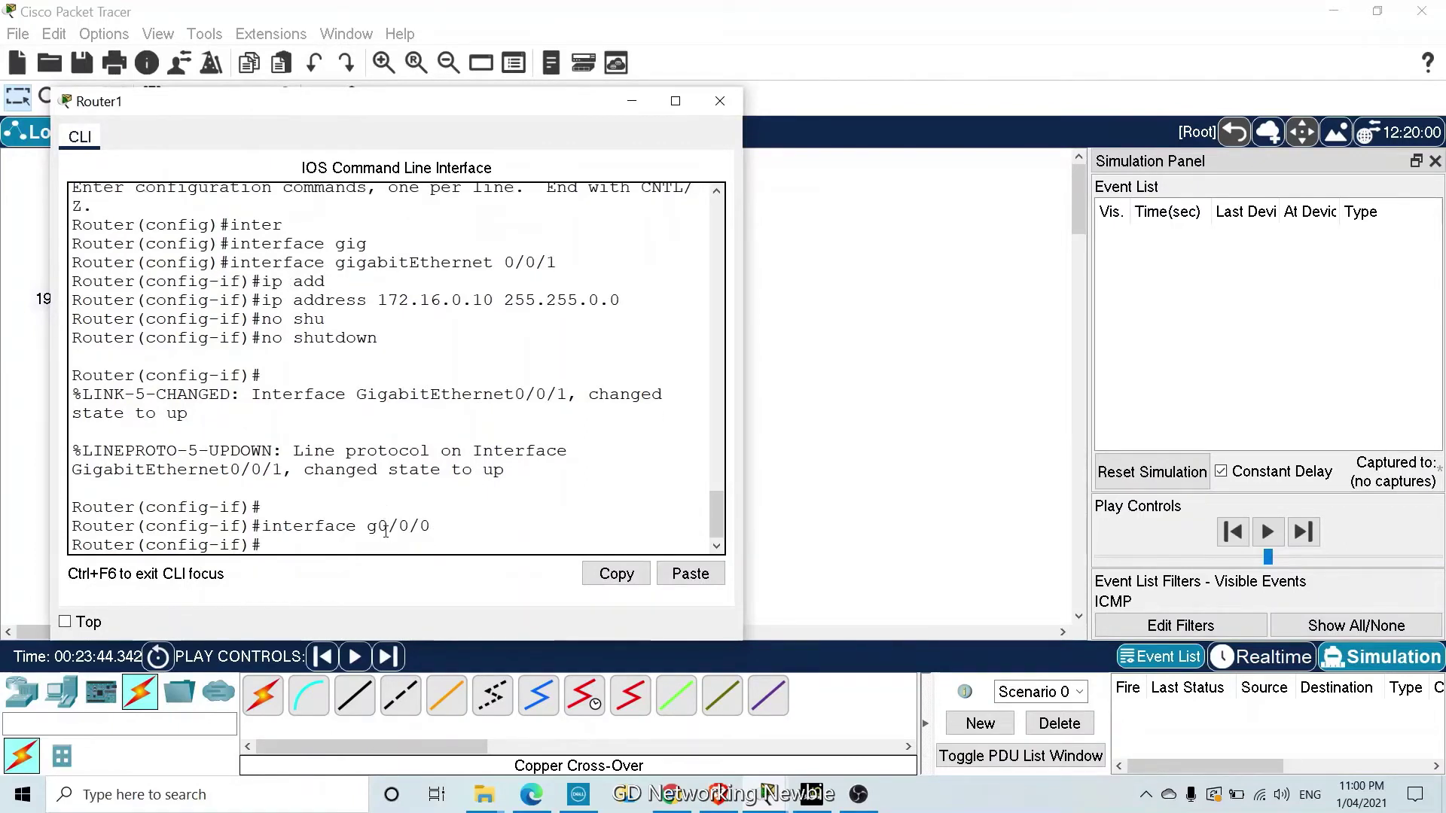
# Assign IP address 10.20.30.2 with subnet mask 255.255.255.252 to Router1's g0/0/0 interface
pyautogui.write('ip a')
pyautogui.press('Tab')
pyautogui.write('dd')
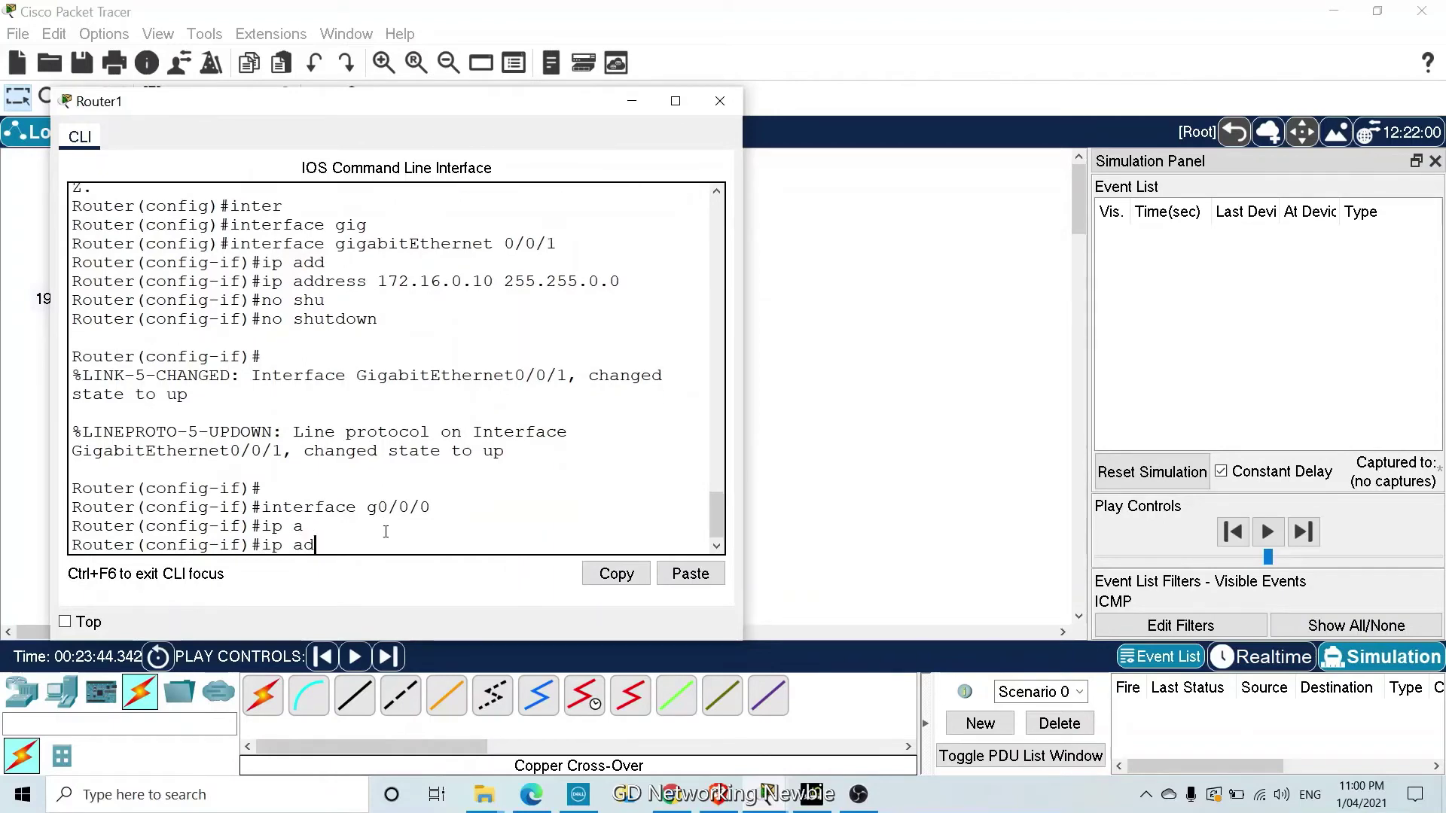
pyautogui.press('Tab')
pyautogui.moveTo(505, 105); pyautogui.dragTo(506, 241)
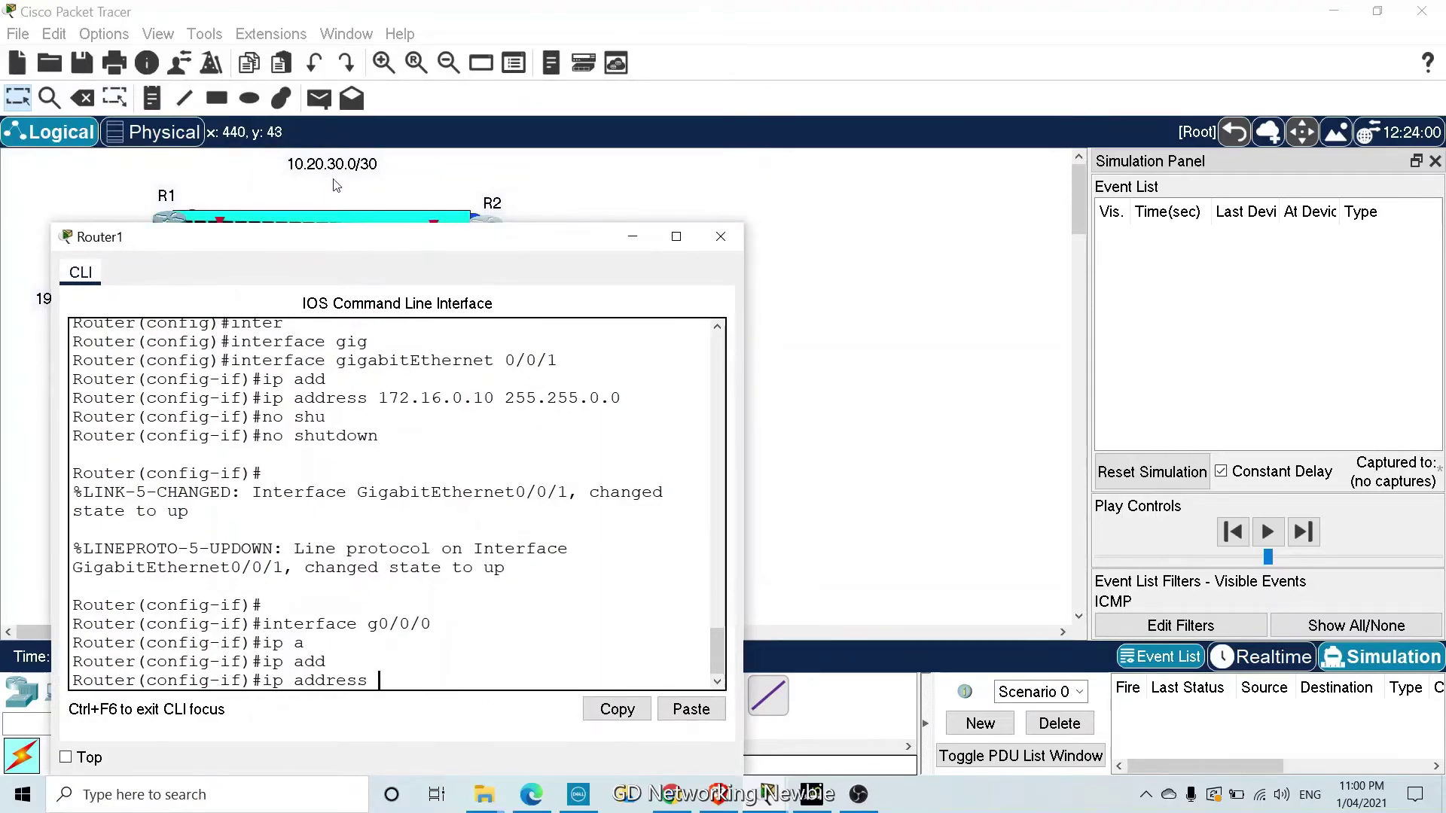
pyautogui.moveTo(382, 251); pyautogui.dragTo(408, 99)
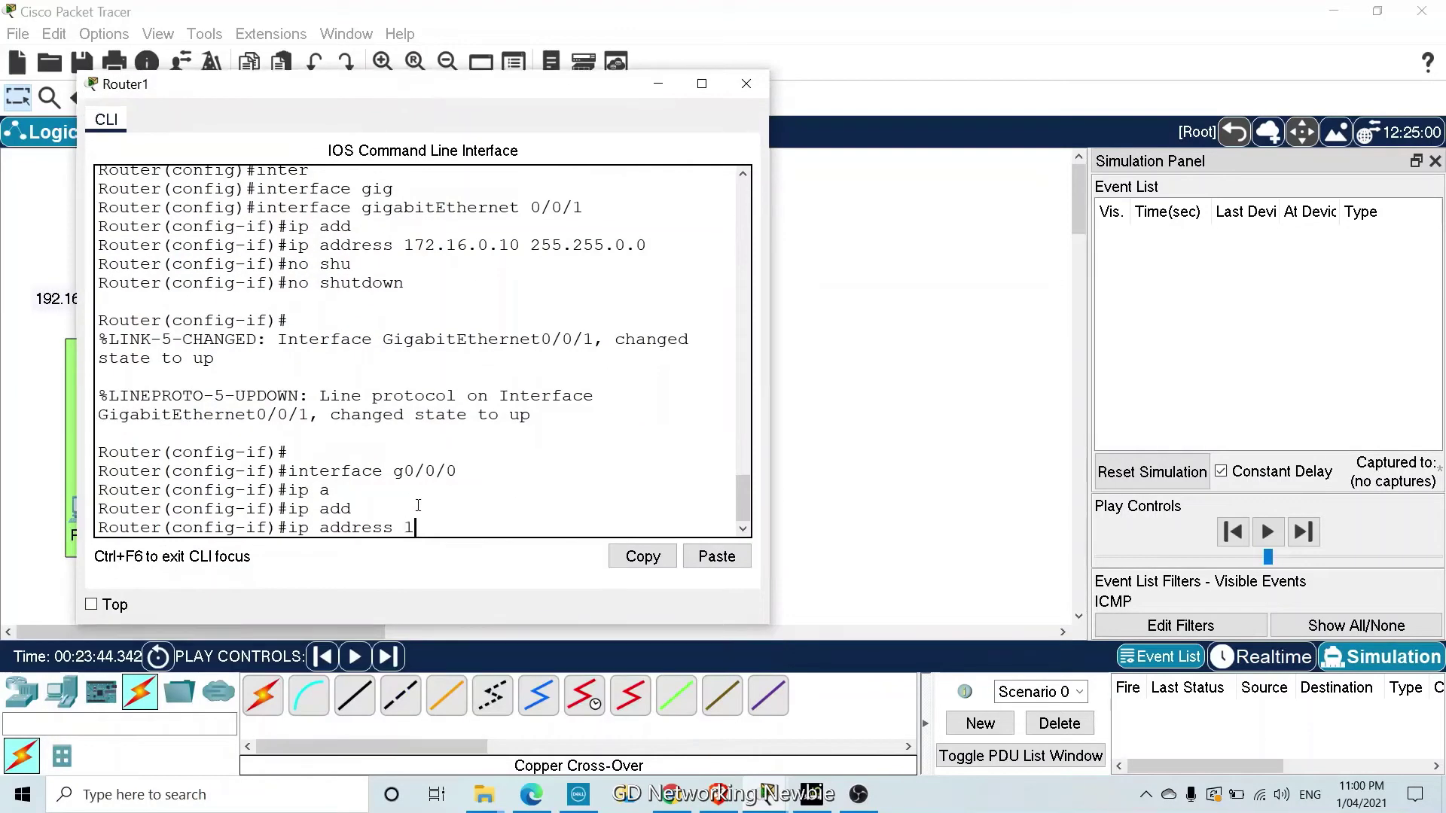
pyautogui.write('30.2 255.255.255.252')
pyautogui.press('Return')
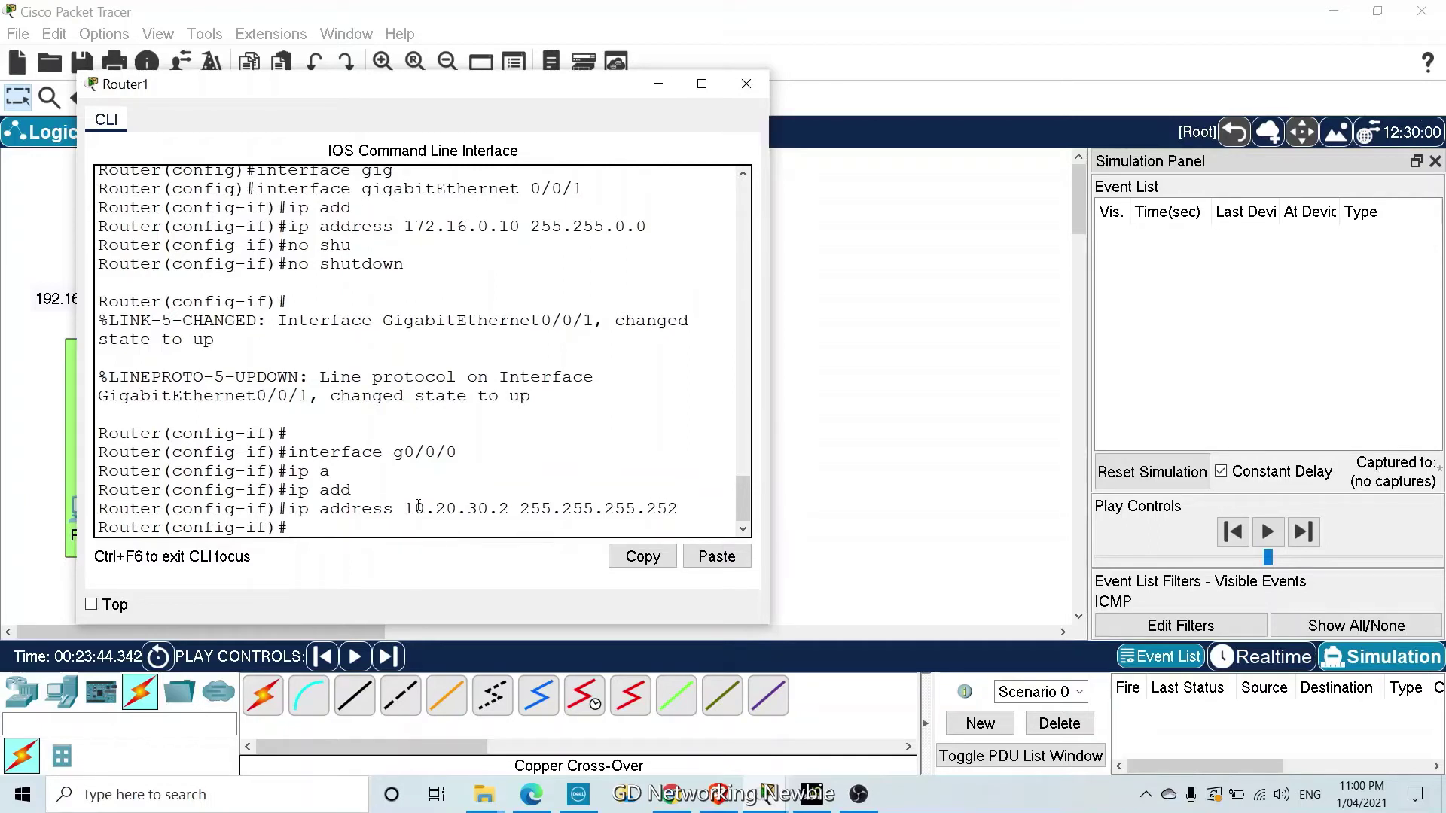
# Enable Router1's g0/0/0 interface with no shut and close the router's window
pyautogui.write('no shut')
pyautogui.press('Return')
pyautogui.press('Return')
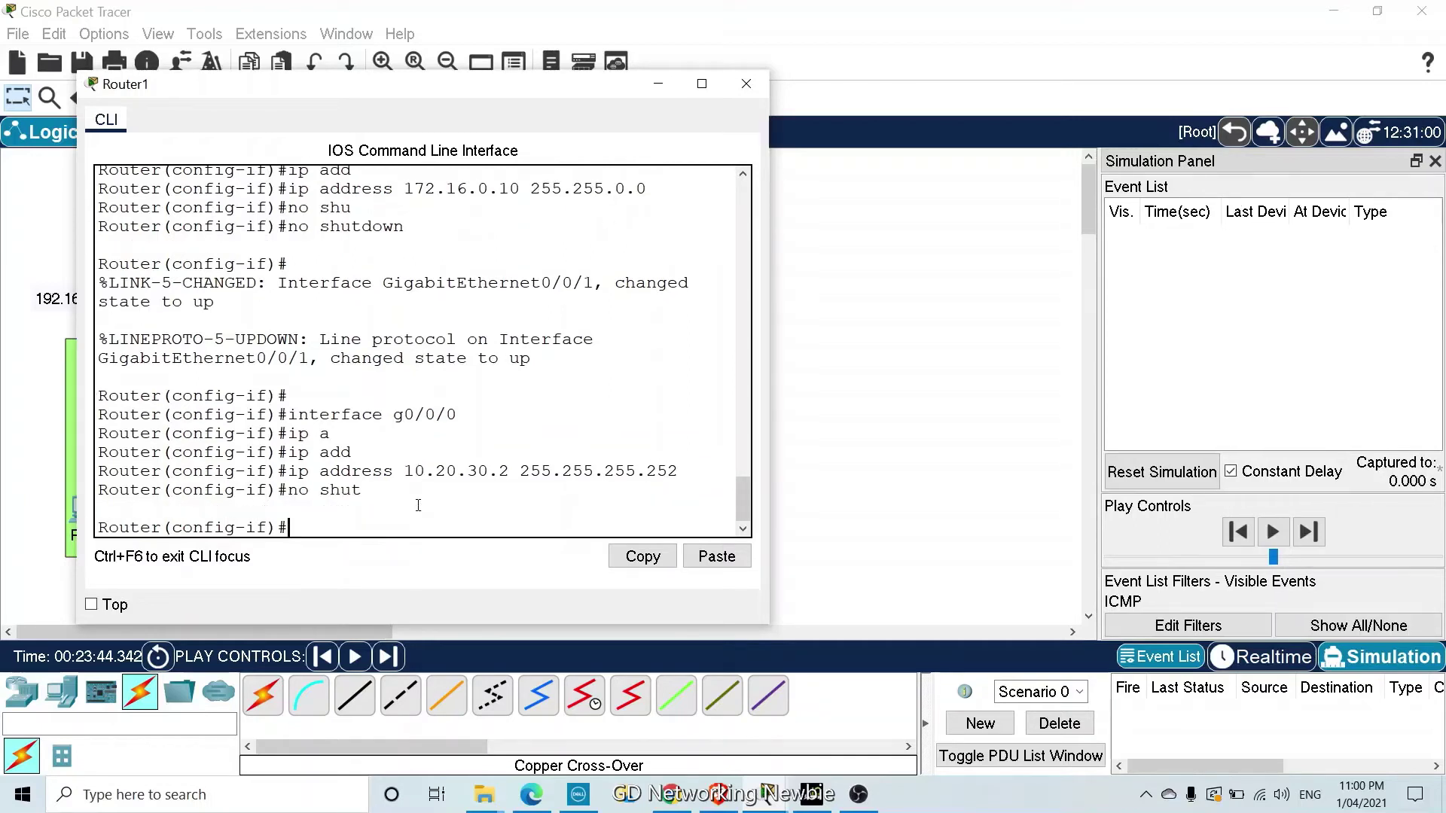
pyautogui.click(744, 85)
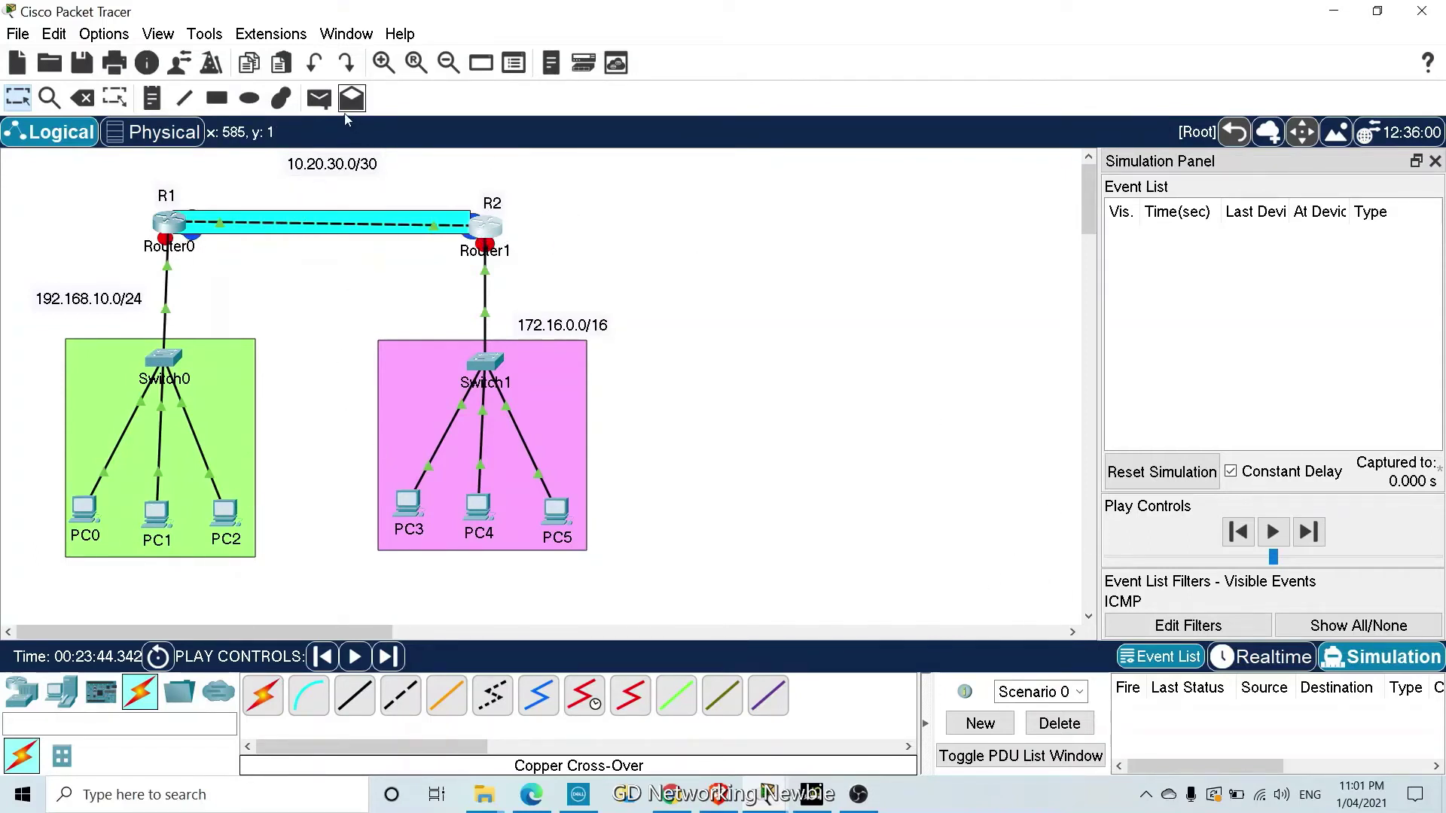
# Test a simple PDU from PC0 to PC5 by stepping through the simulation, and delete the test scenario
pyautogui.click(319, 98)
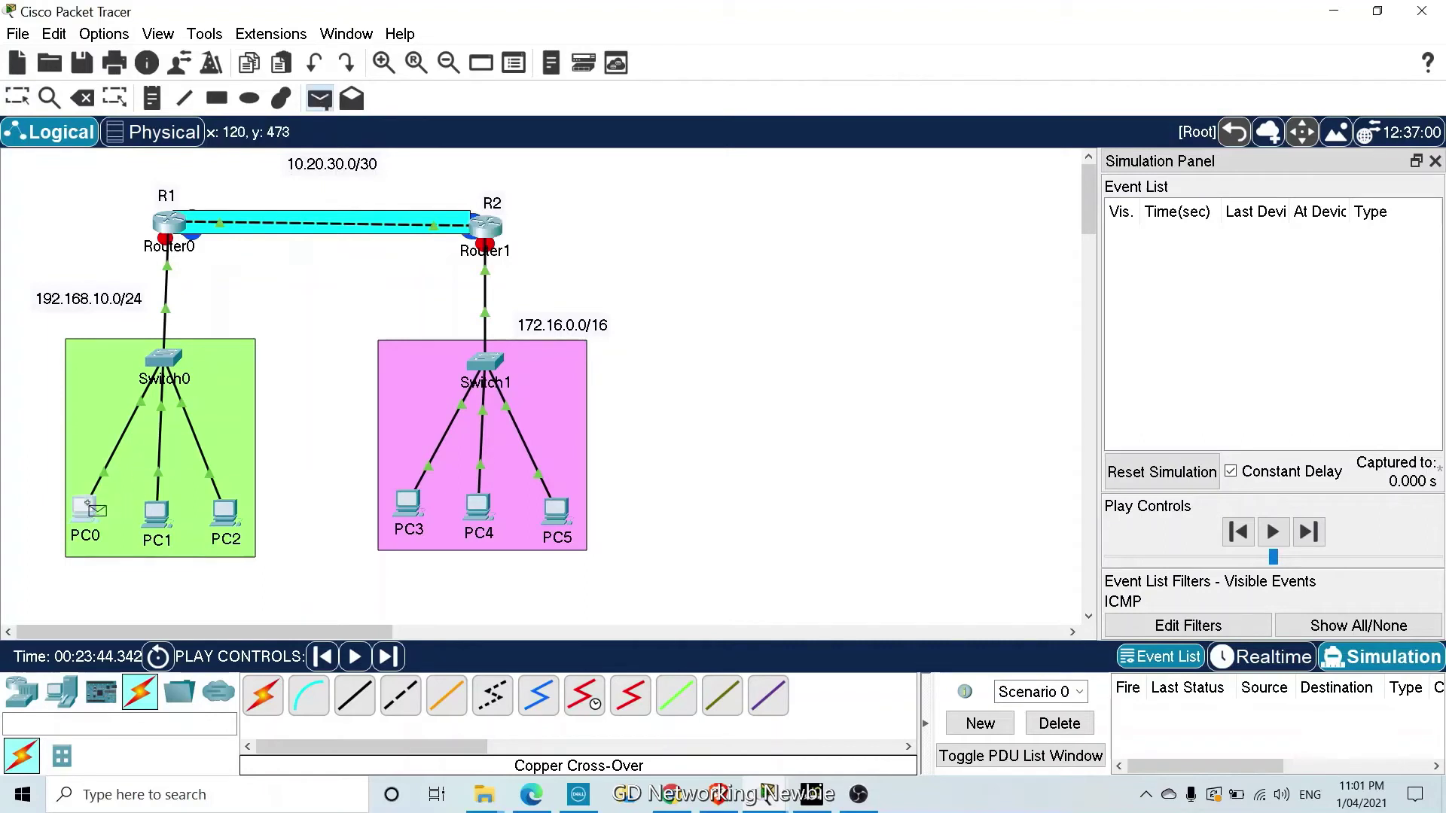
pyautogui.click(85, 508)
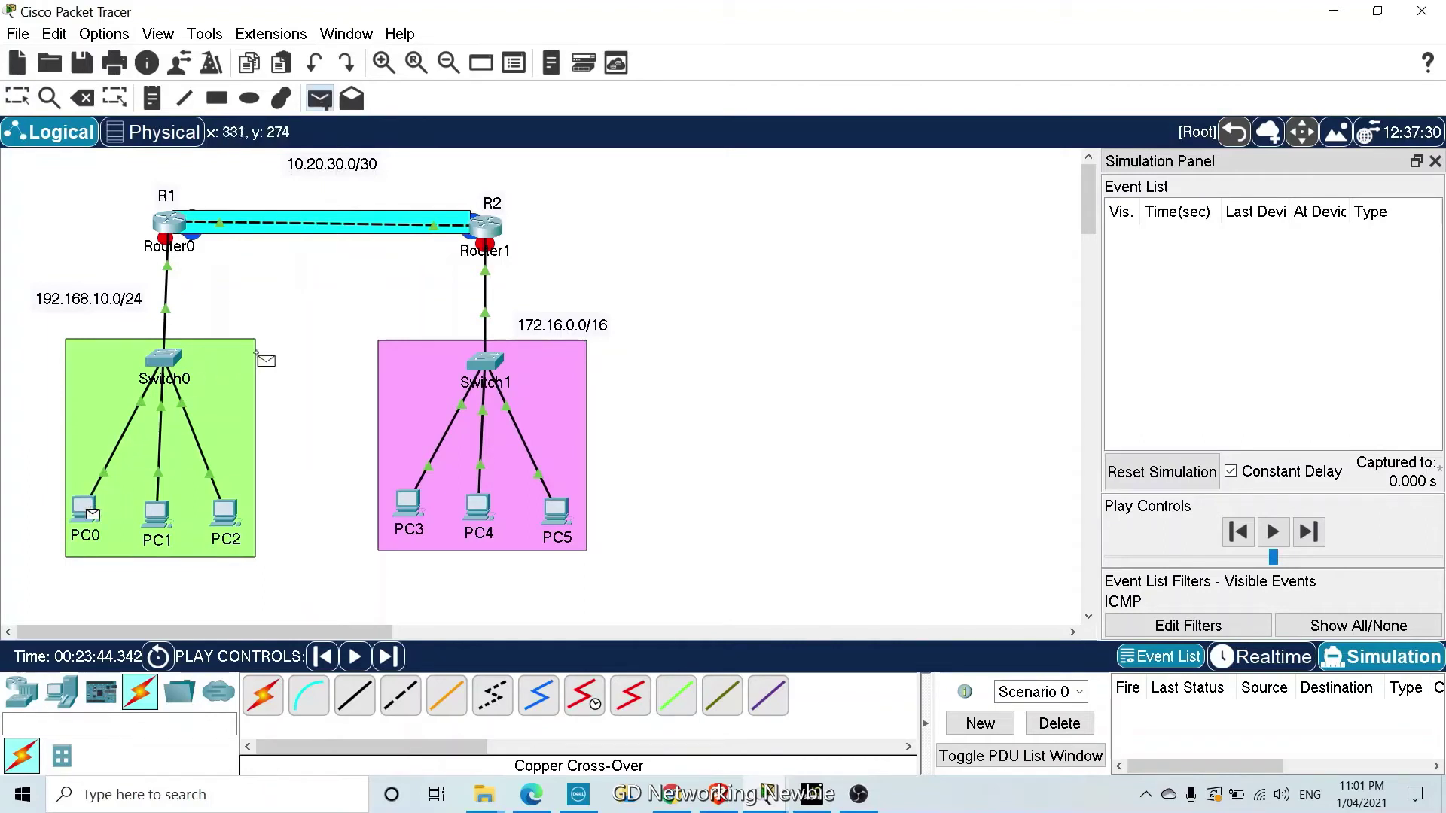
pyautogui.click(563, 512)
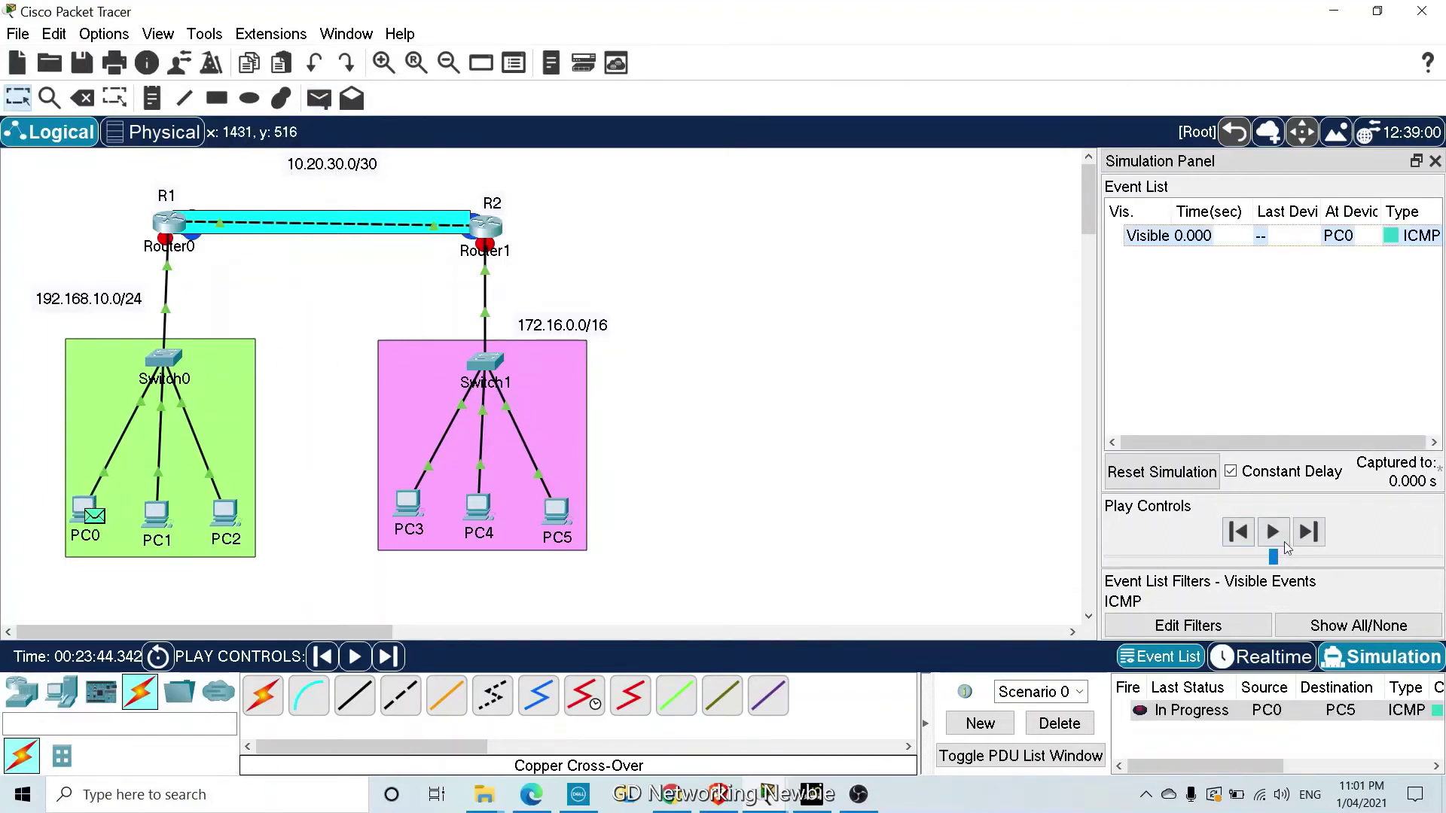
pyautogui.click(1312, 544)
pyautogui.click(1312, 541)
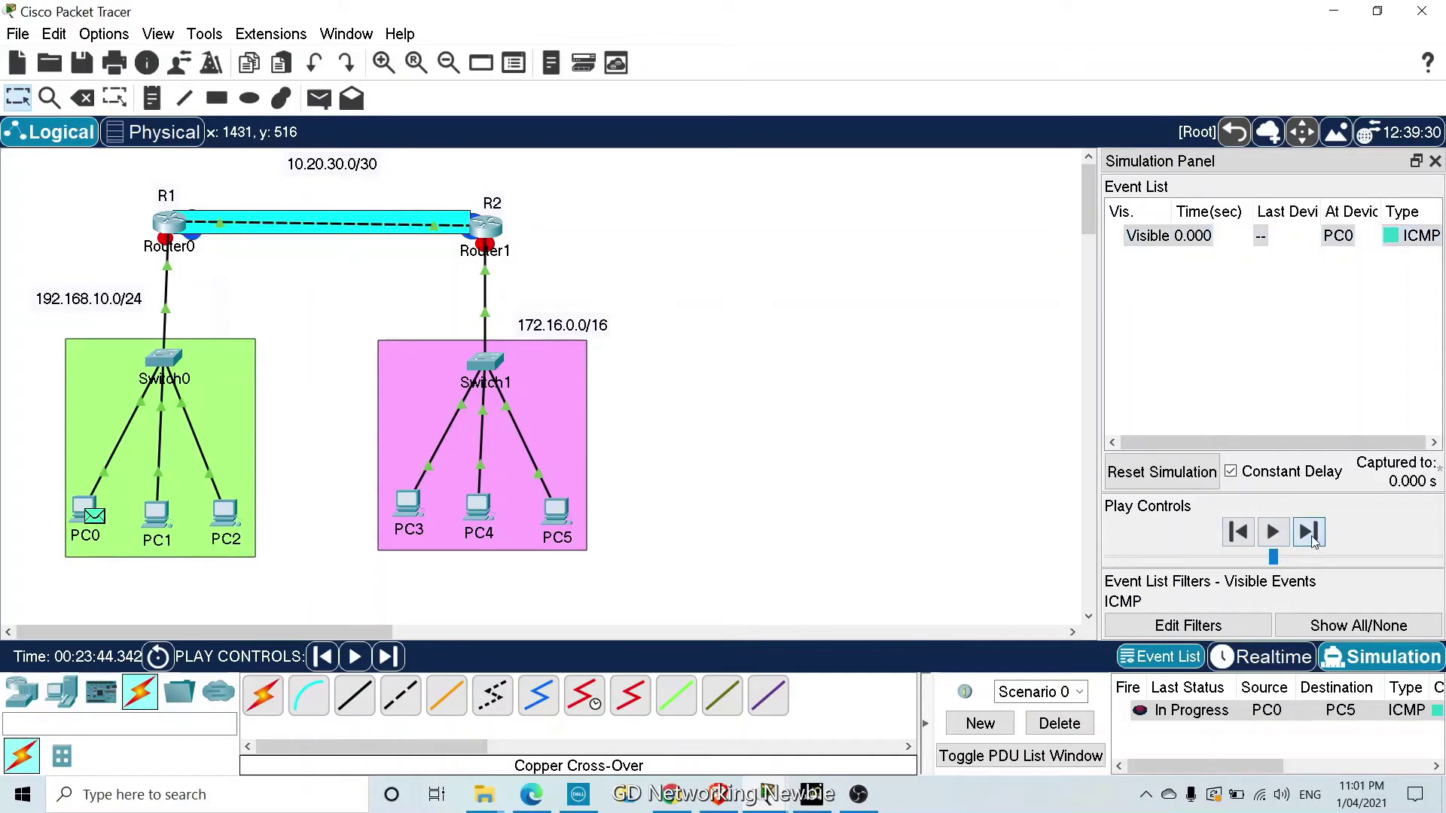
pyautogui.click(1312, 540)
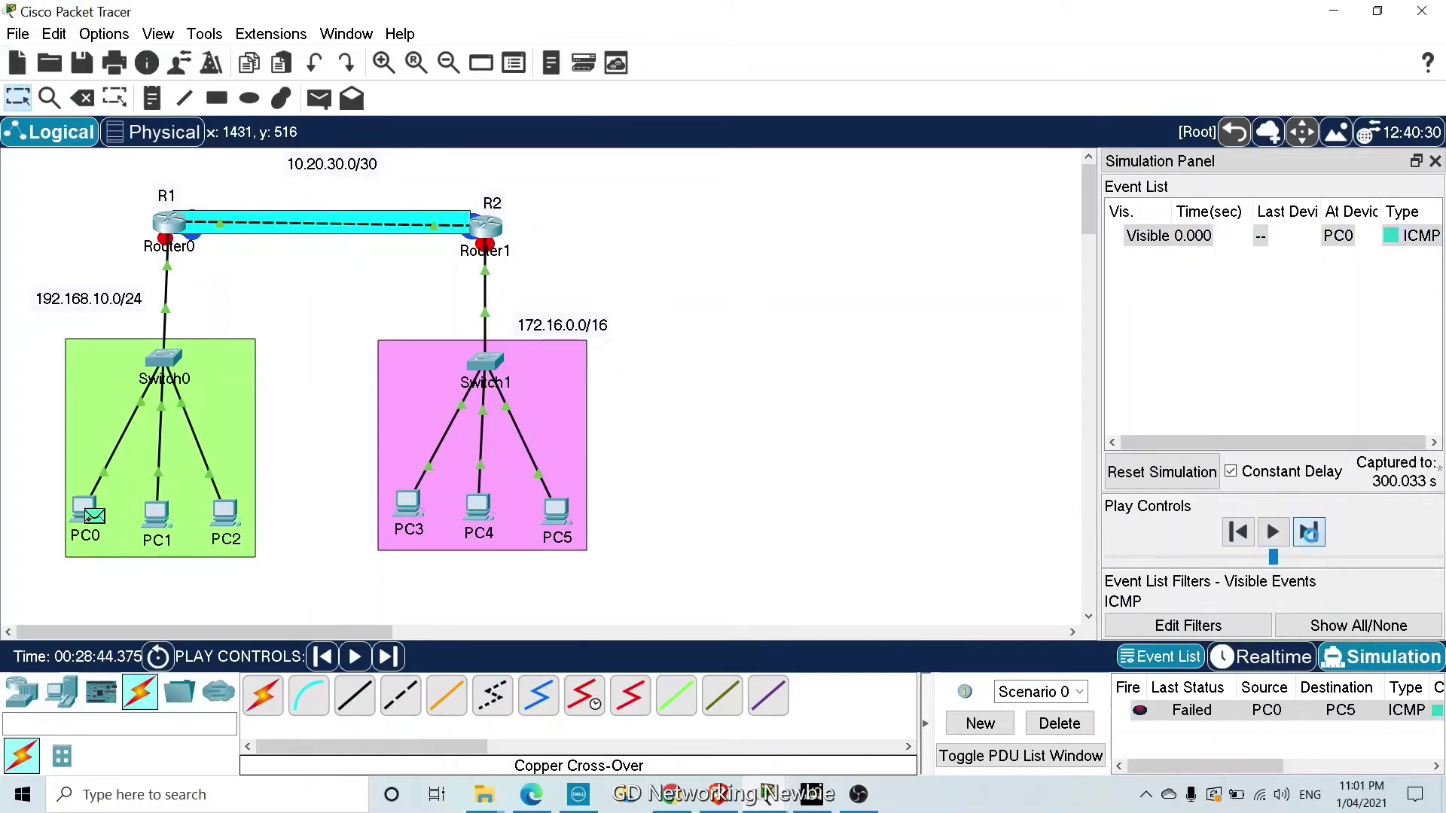
pyautogui.click(1312, 540)
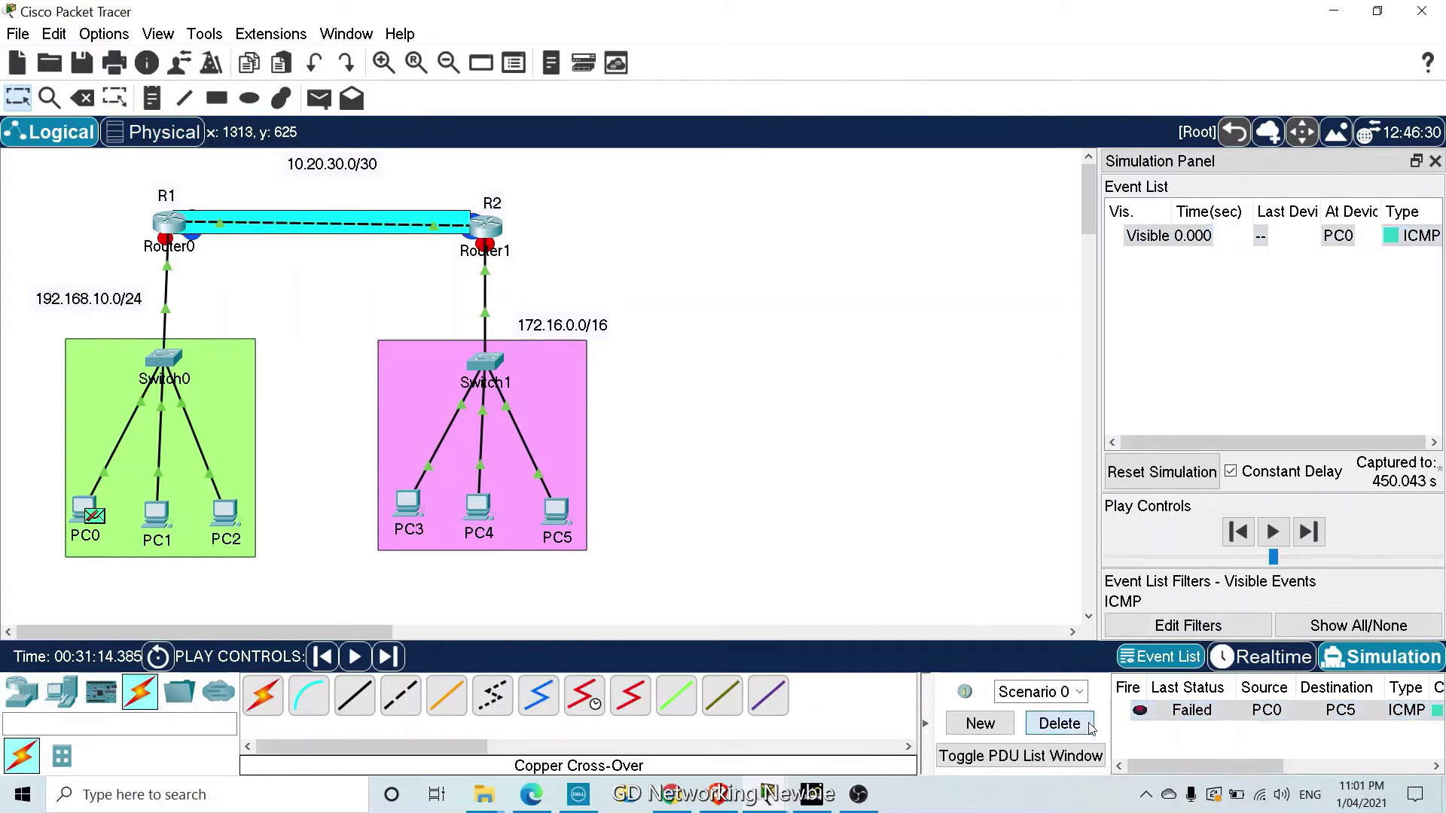
pyautogui.click(1060, 723)
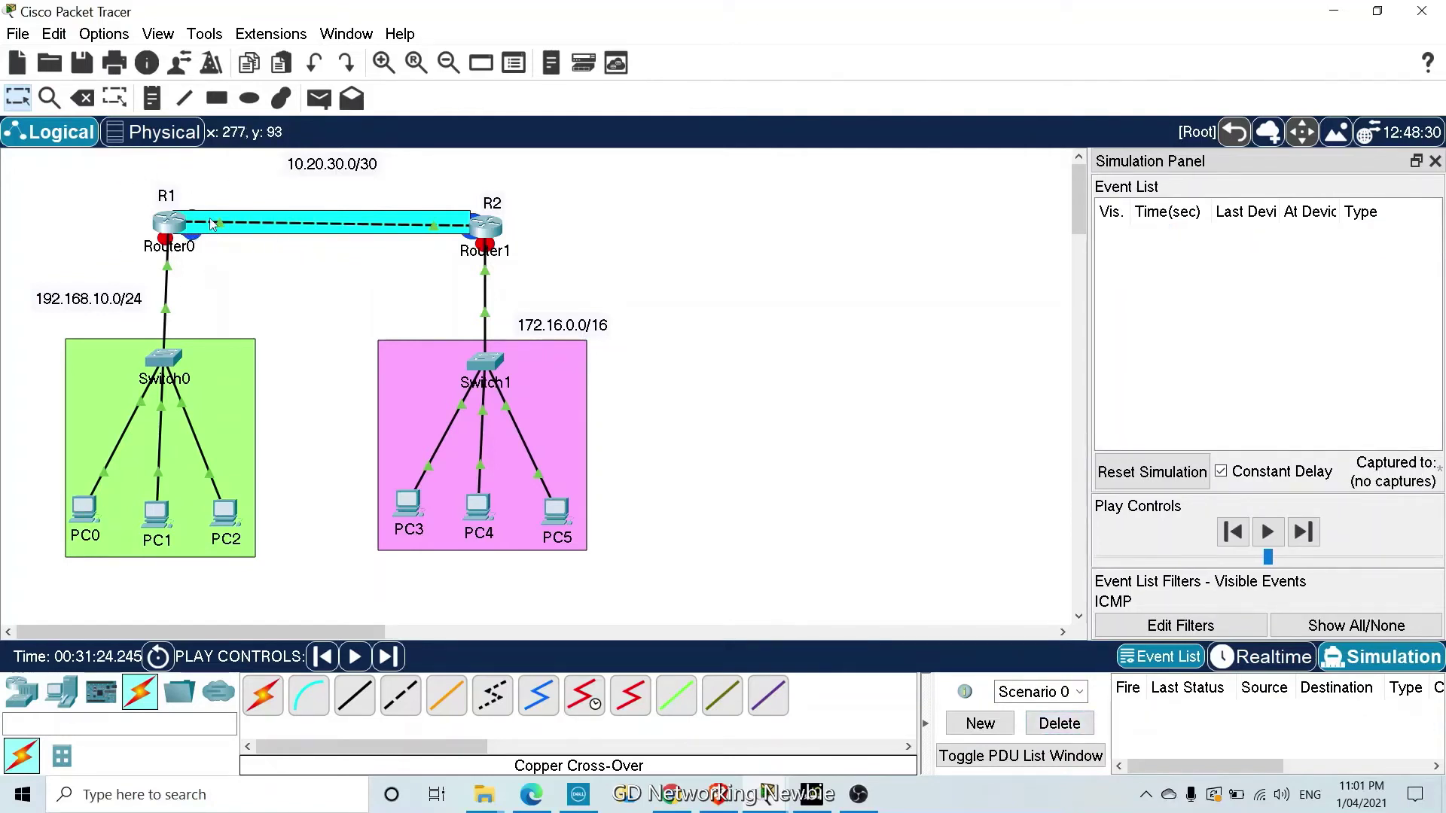
# Open Router0's CLI, exit interface configuration mode and display the routing table with show ip route
pyautogui.click(163, 225)
pyautogui.press('Return')
pyautogui.press('Return')
pyautogui.press('Return')
pyautogui.press('Return')
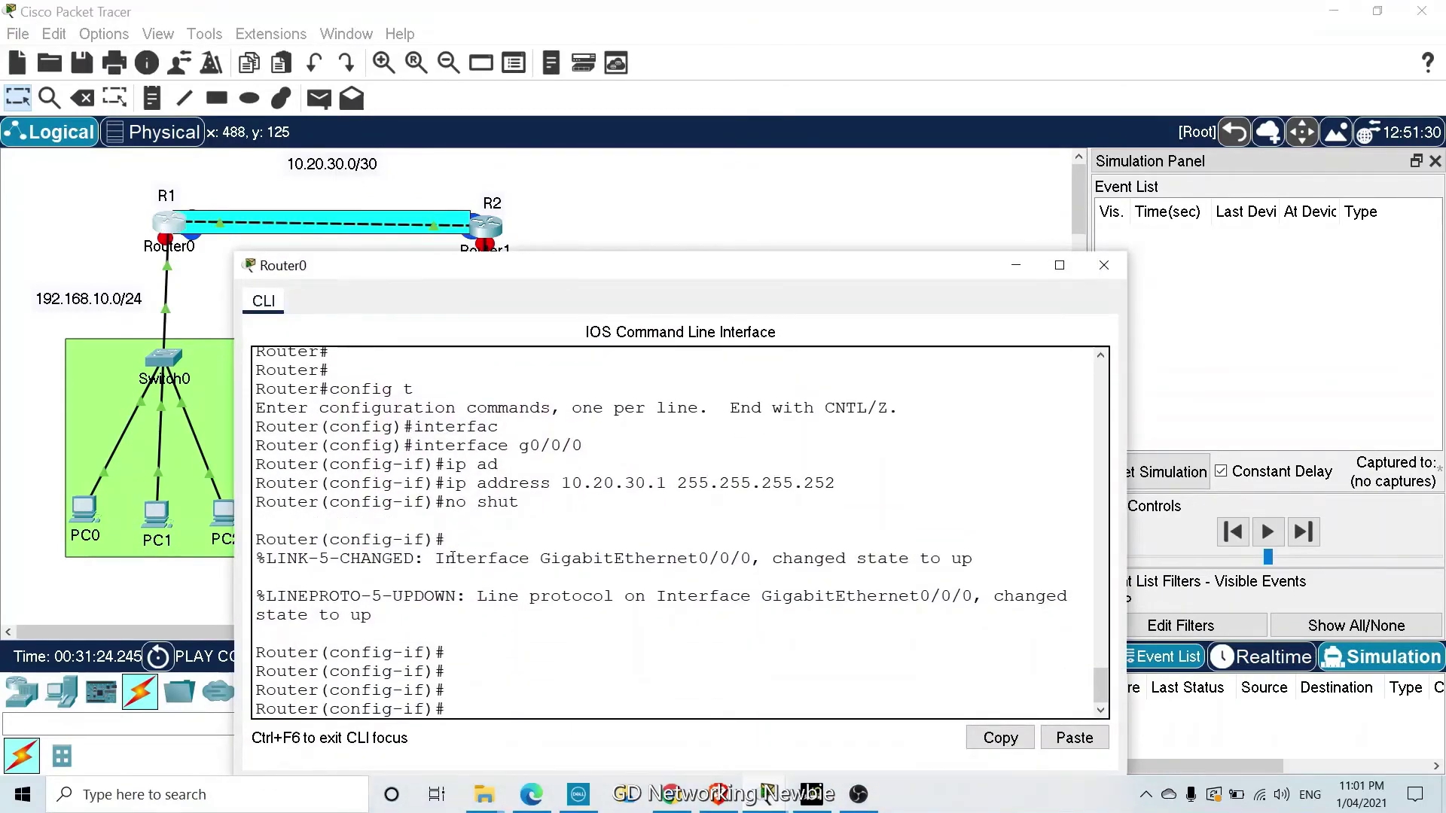
pyautogui.hotkey('ctrl', 'z')
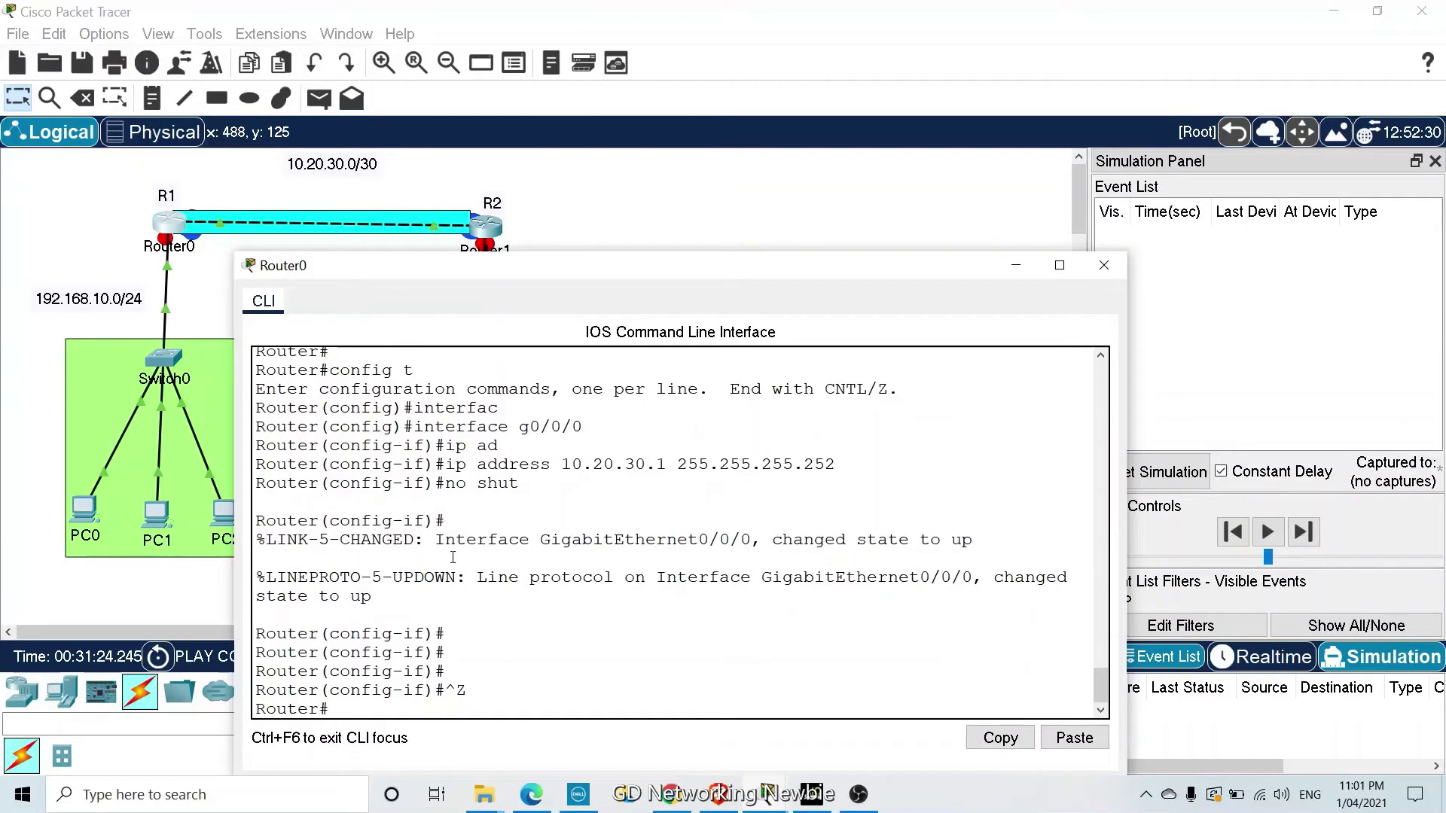
pyautogui.write('show ip route')
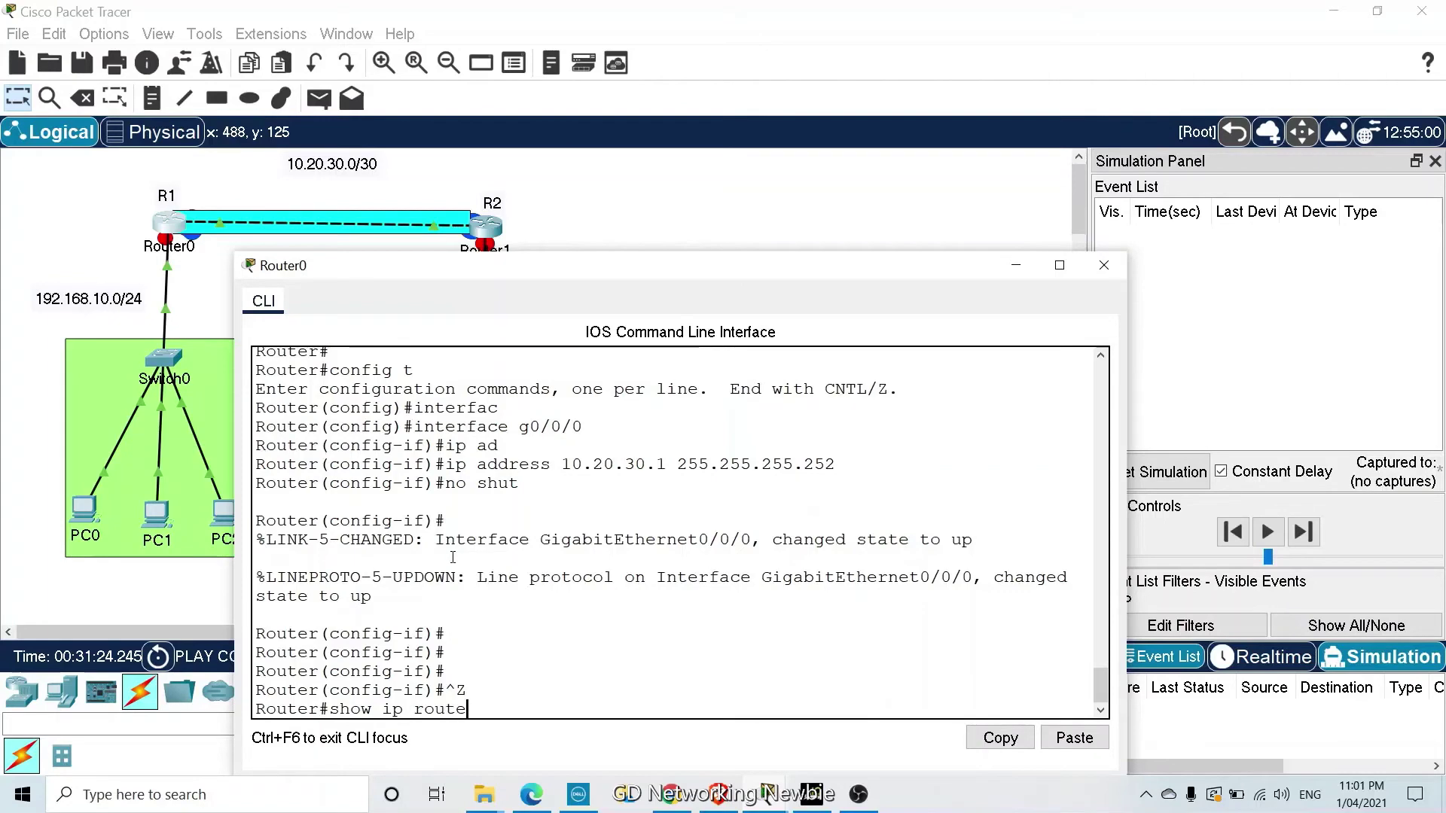
pyautogui.press('Return')
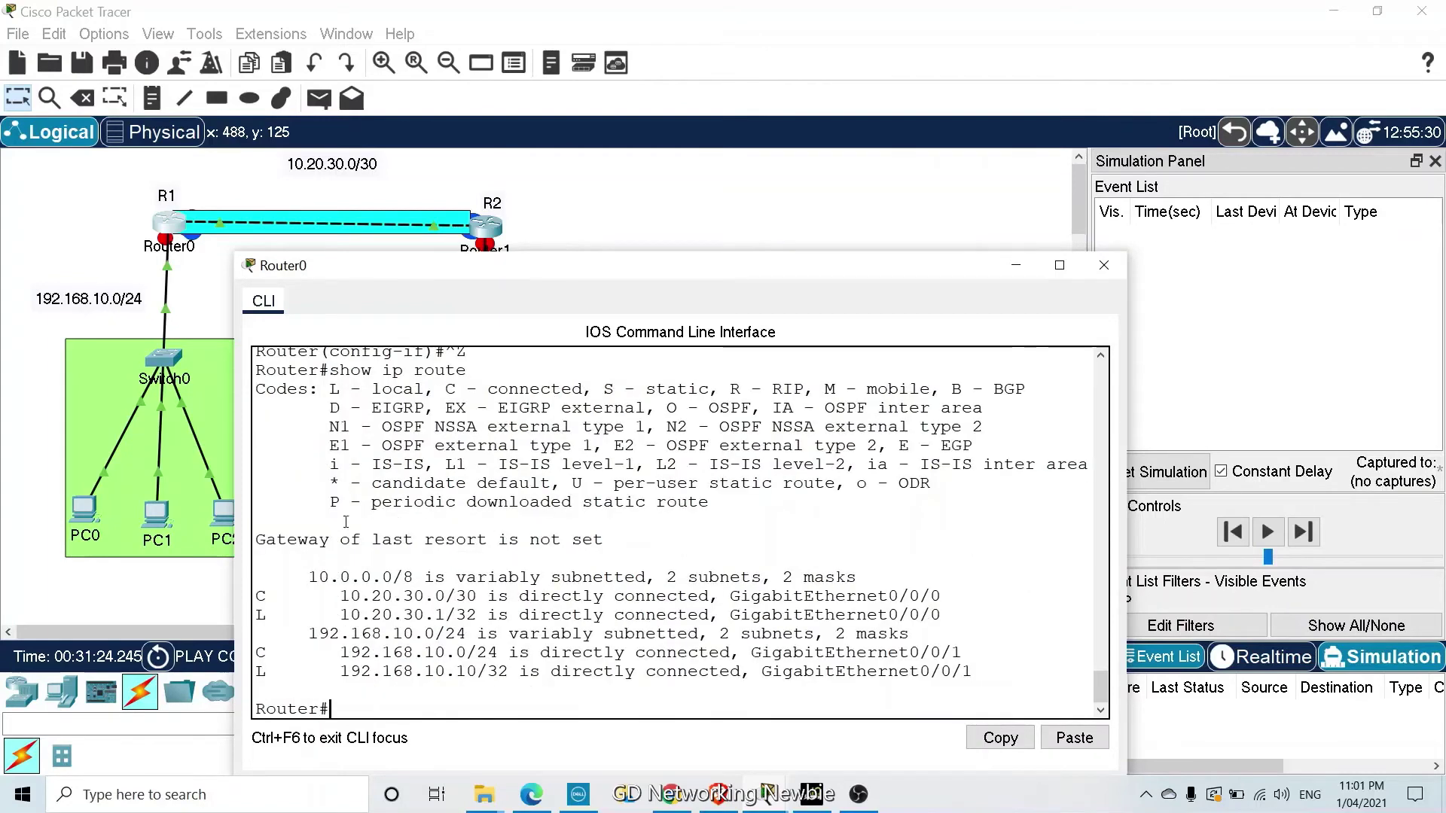
# Examine the connected and local 10.x route entries in Router0's routing table against the topology, and close the router's window
pyautogui.moveTo(493, 282); pyautogui.dragTo(502, 220)
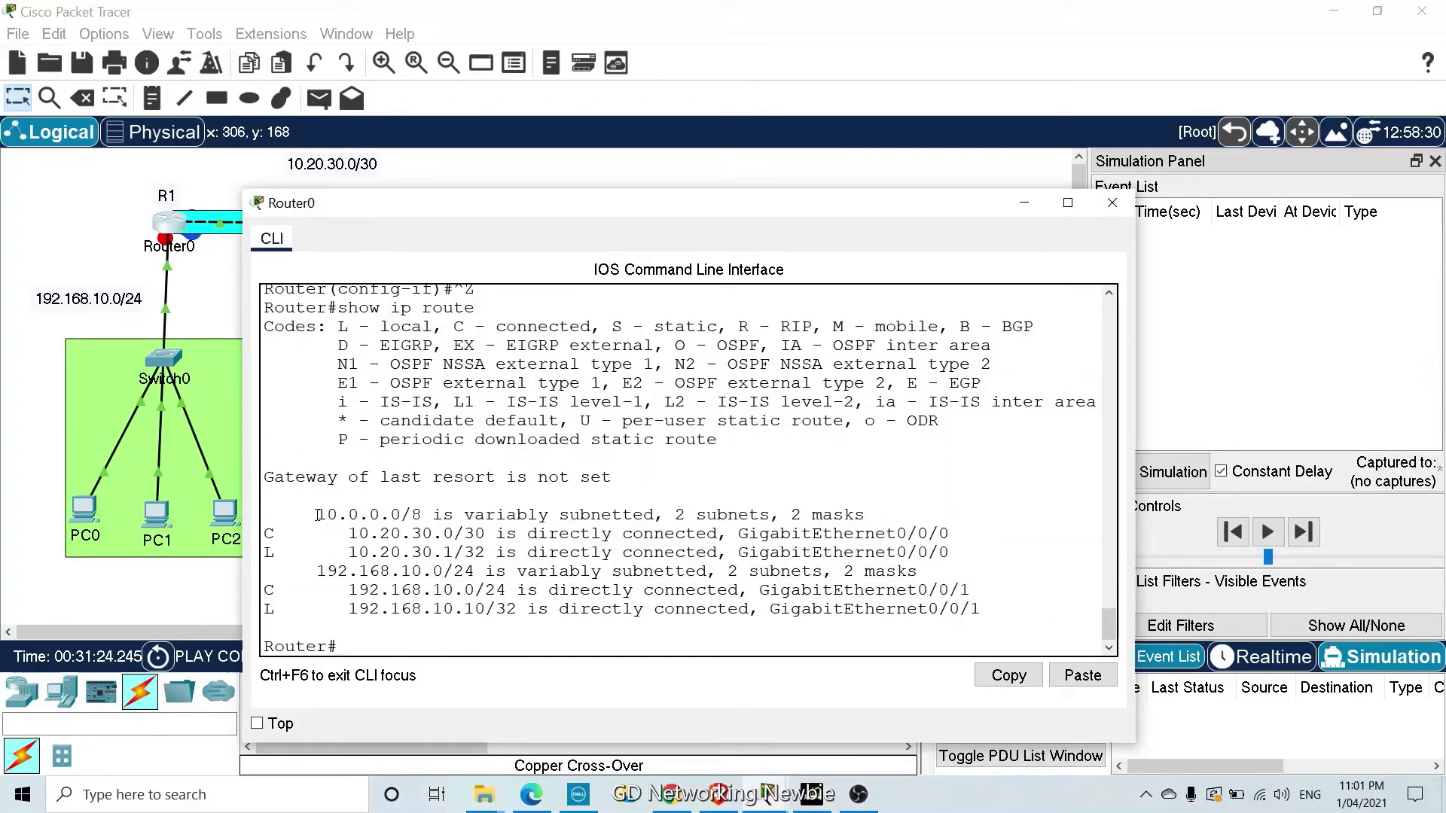
pyautogui.moveTo(318, 515); pyautogui.dragTo(392, 515)
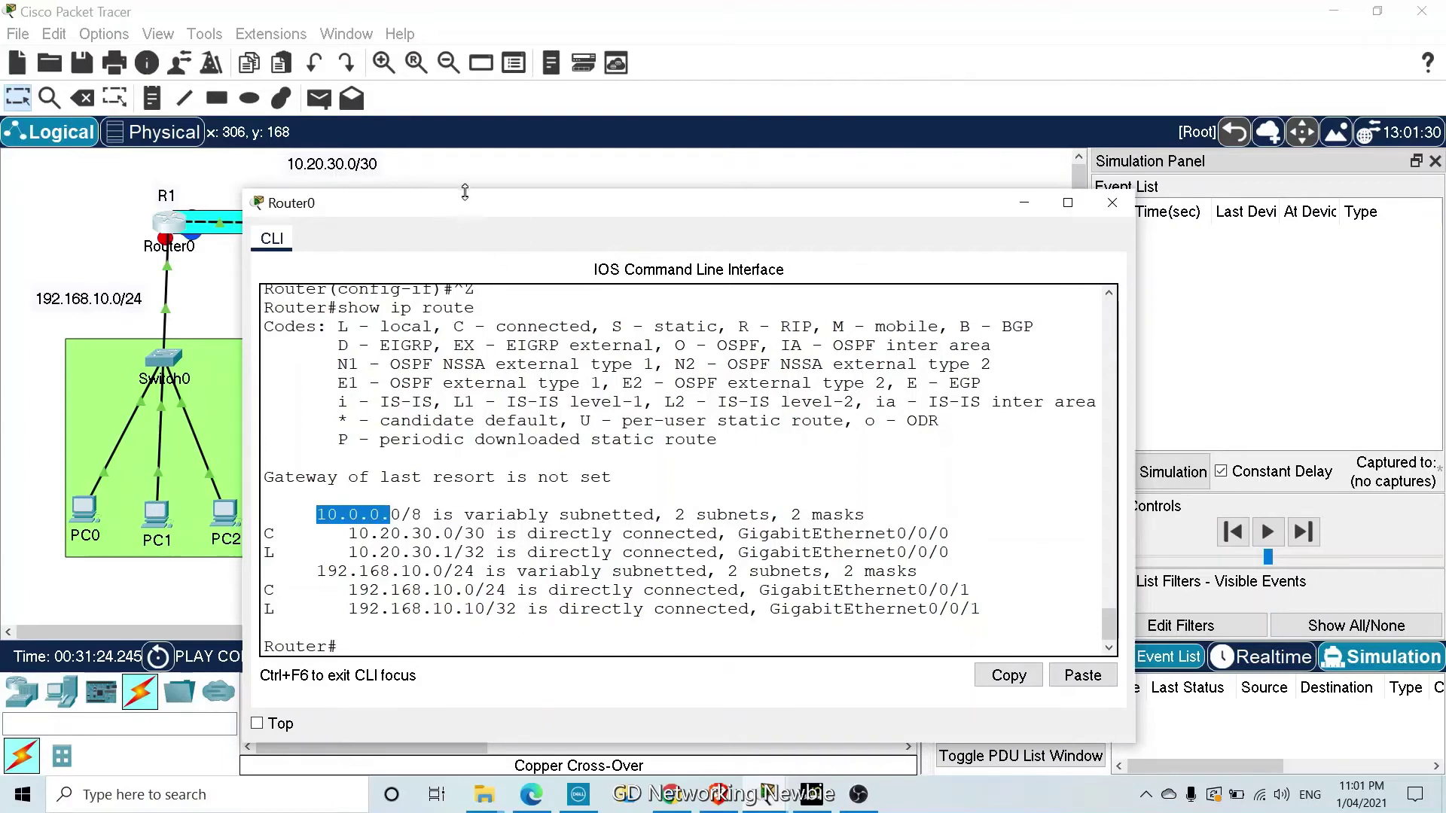
pyautogui.moveTo(458, 212); pyautogui.dragTo(485, 247)
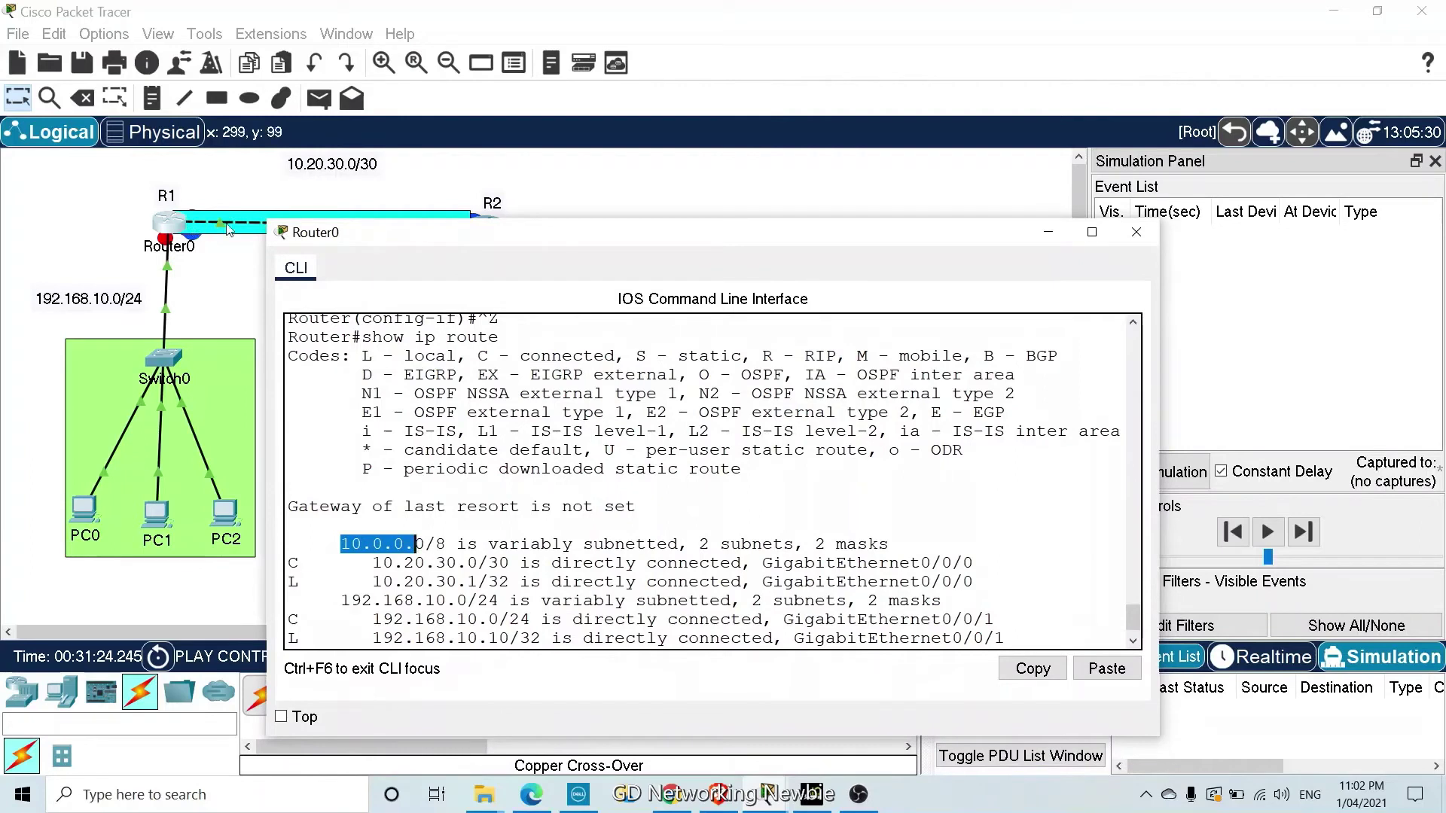
pyautogui.moveTo(522, 237); pyautogui.dragTo(497, 195)
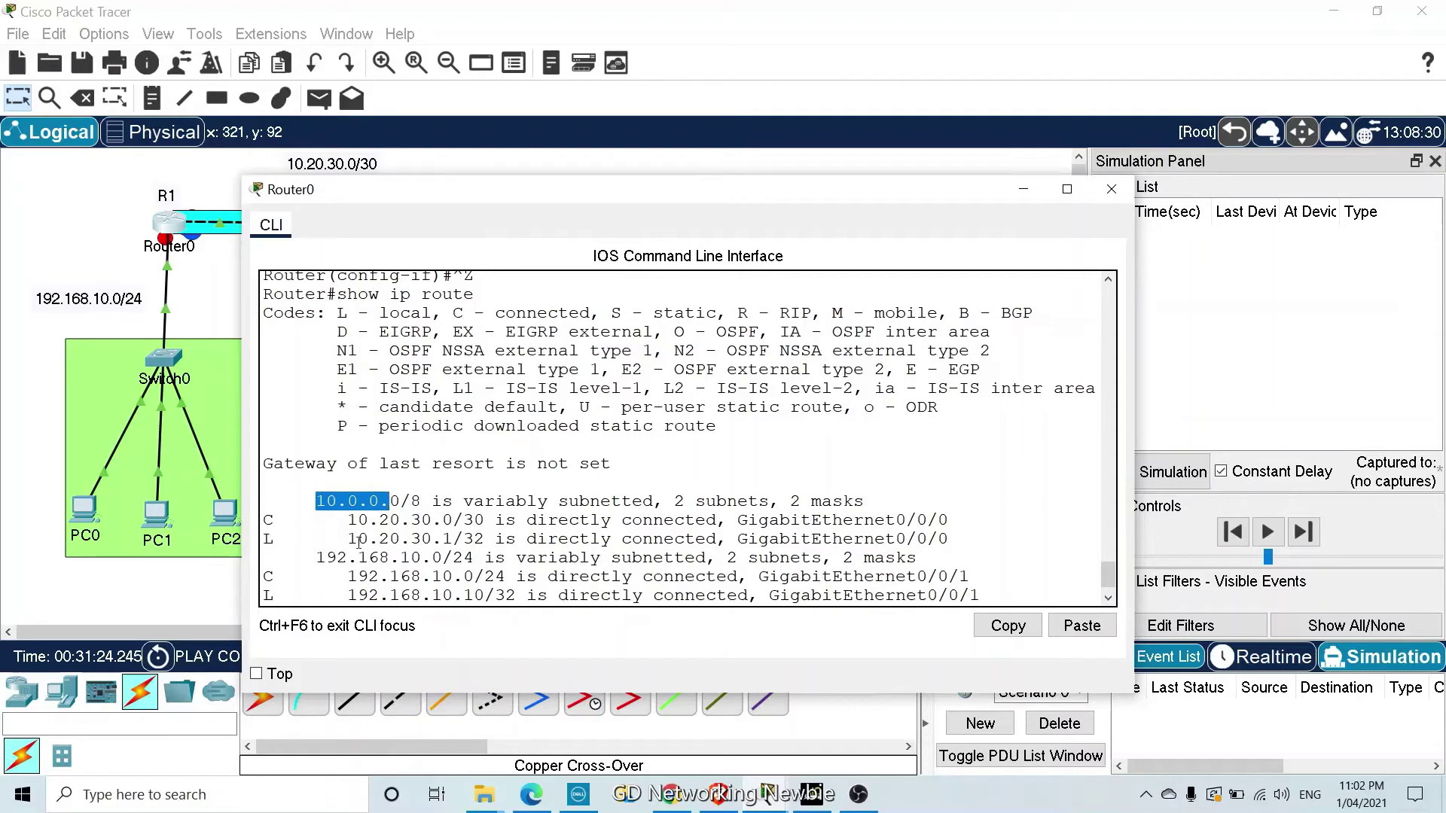
pyautogui.moveTo(348, 539); pyautogui.dragTo(456, 539)
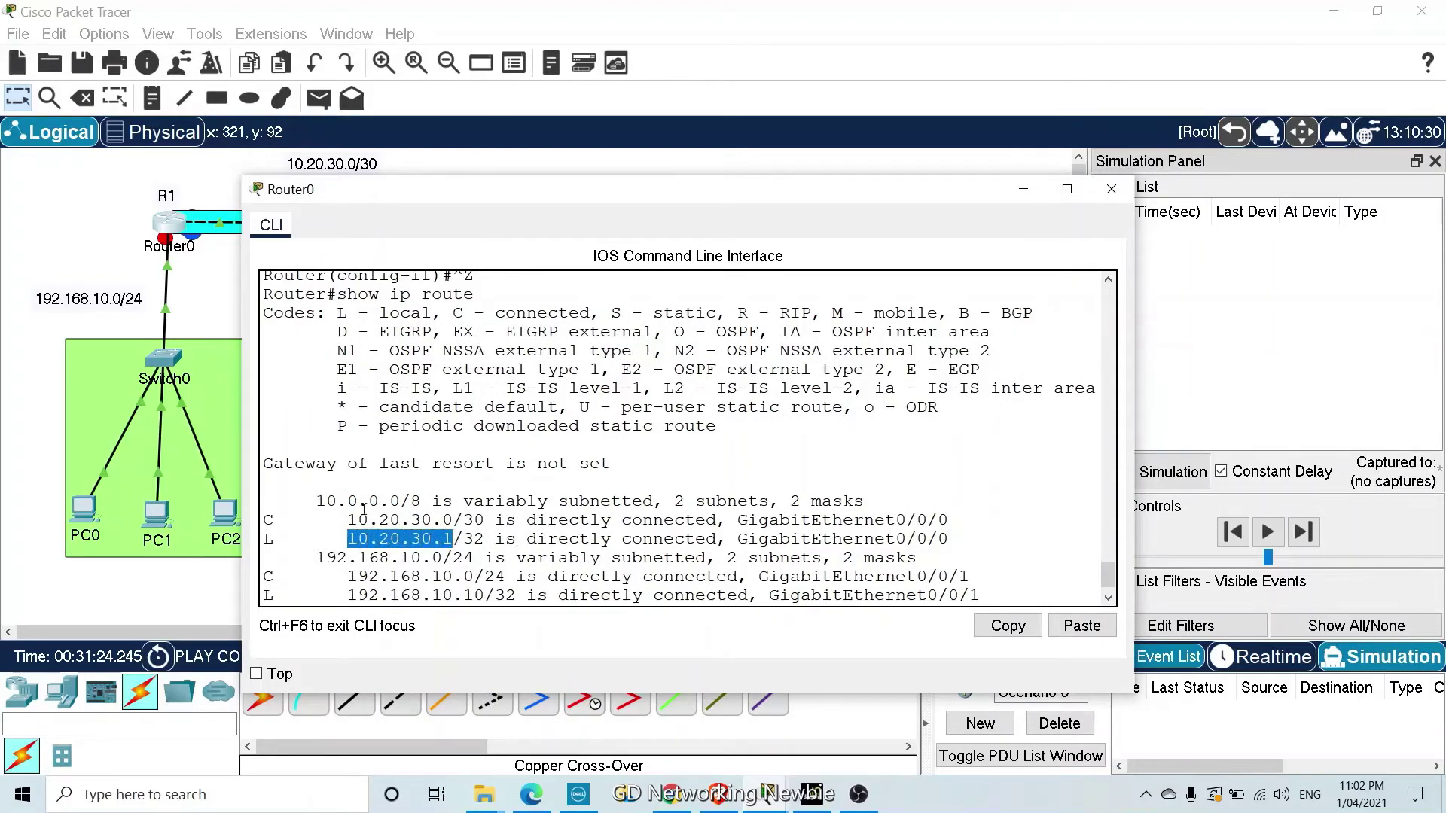
pyautogui.moveTo(348, 520); pyautogui.dragTo(452, 519)
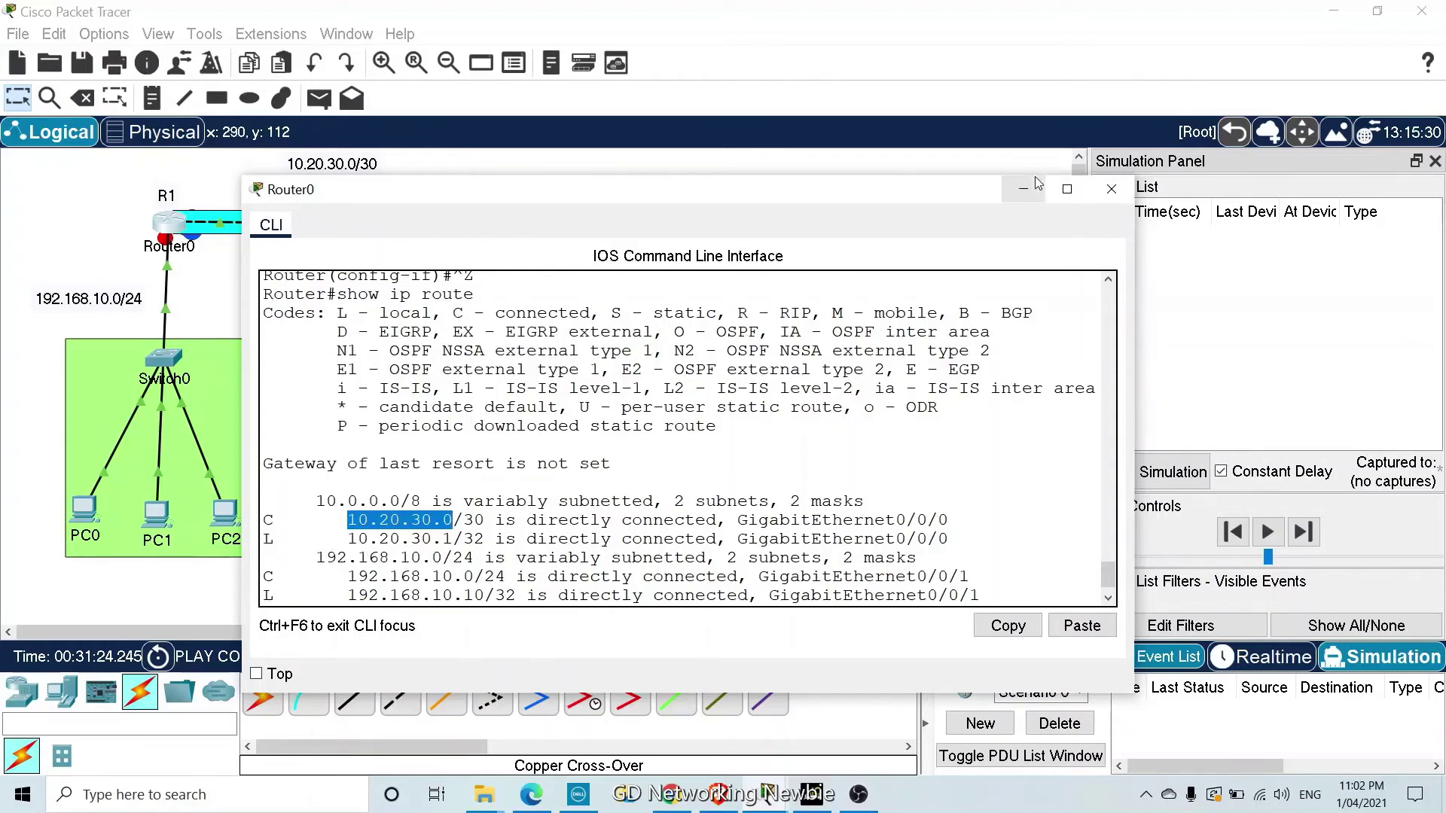
pyautogui.click(1111, 190)
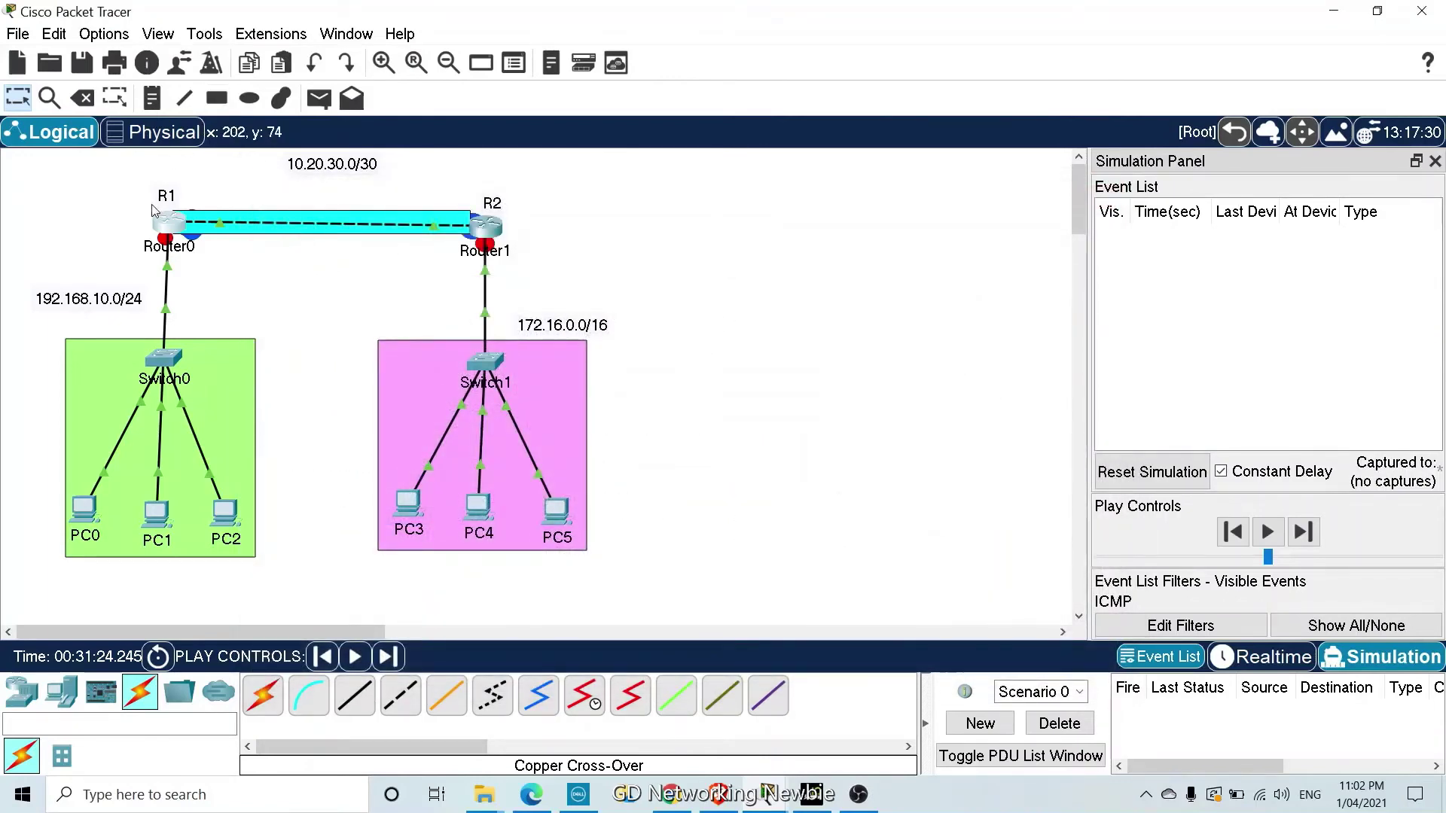
# Mark Router0's connected interfaces with blue-filled ellipses over its links to Switch0 and Router1
pyautogui.click(250, 109)
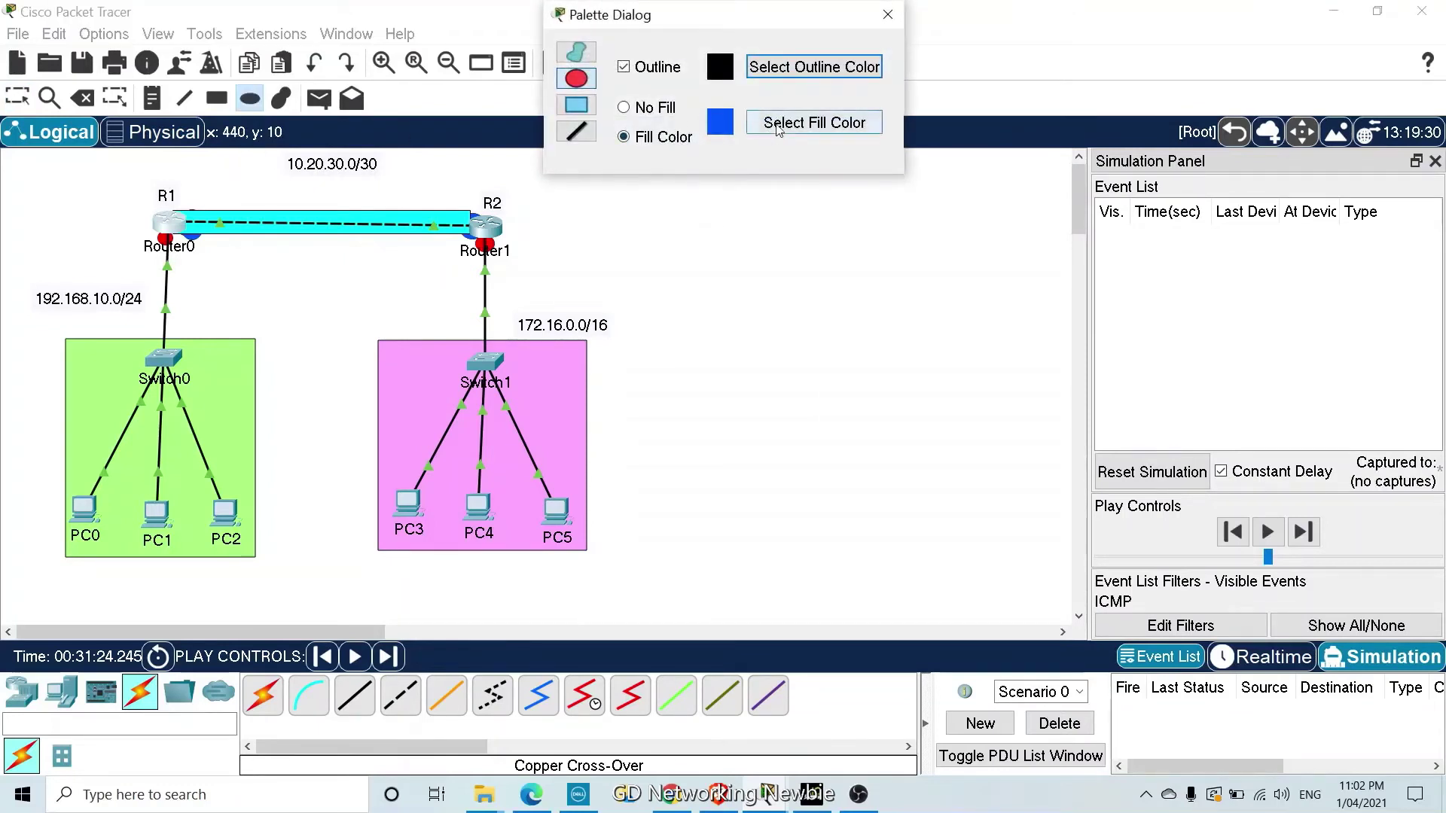
pyautogui.click(888, 14)
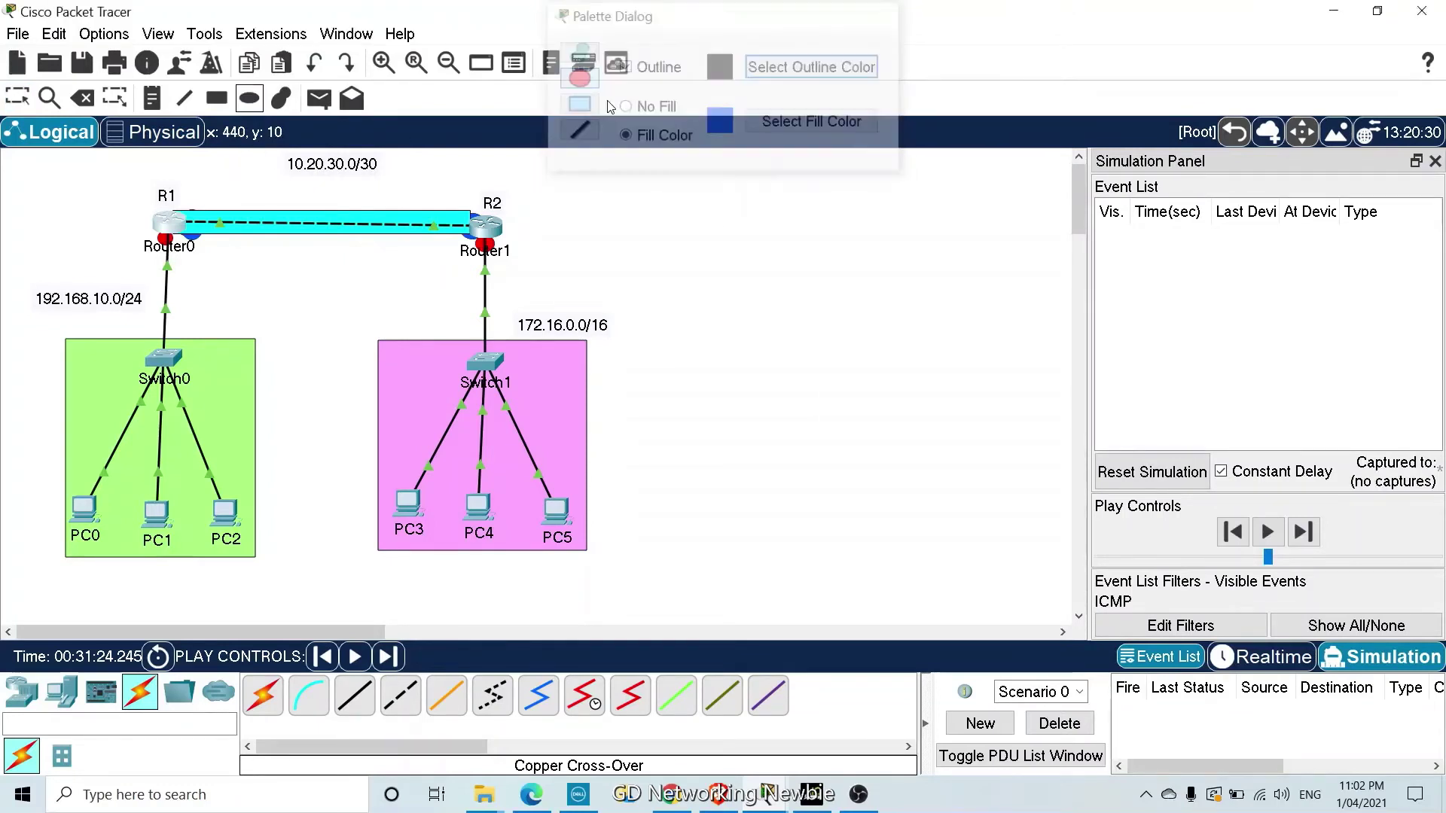
pyautogui.moveTo(144, 210); pyautogui.dragTo(195, 301)
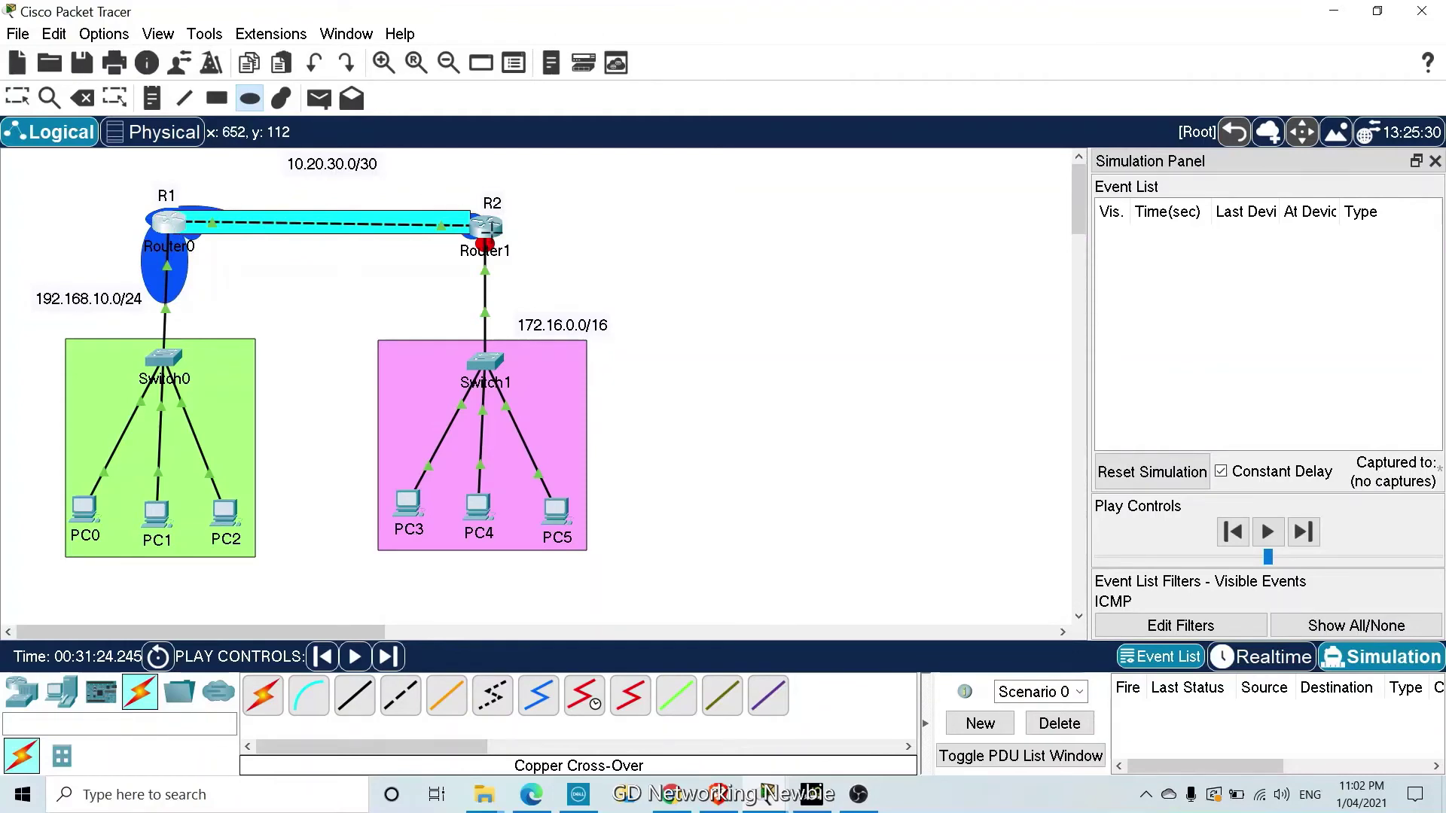
pyautogui.press('Escape')
# Open Router1's CLI, leave configuration mode, inspect its routing table with show ip route, and minimize the window
pyautogui.click(493, 232)
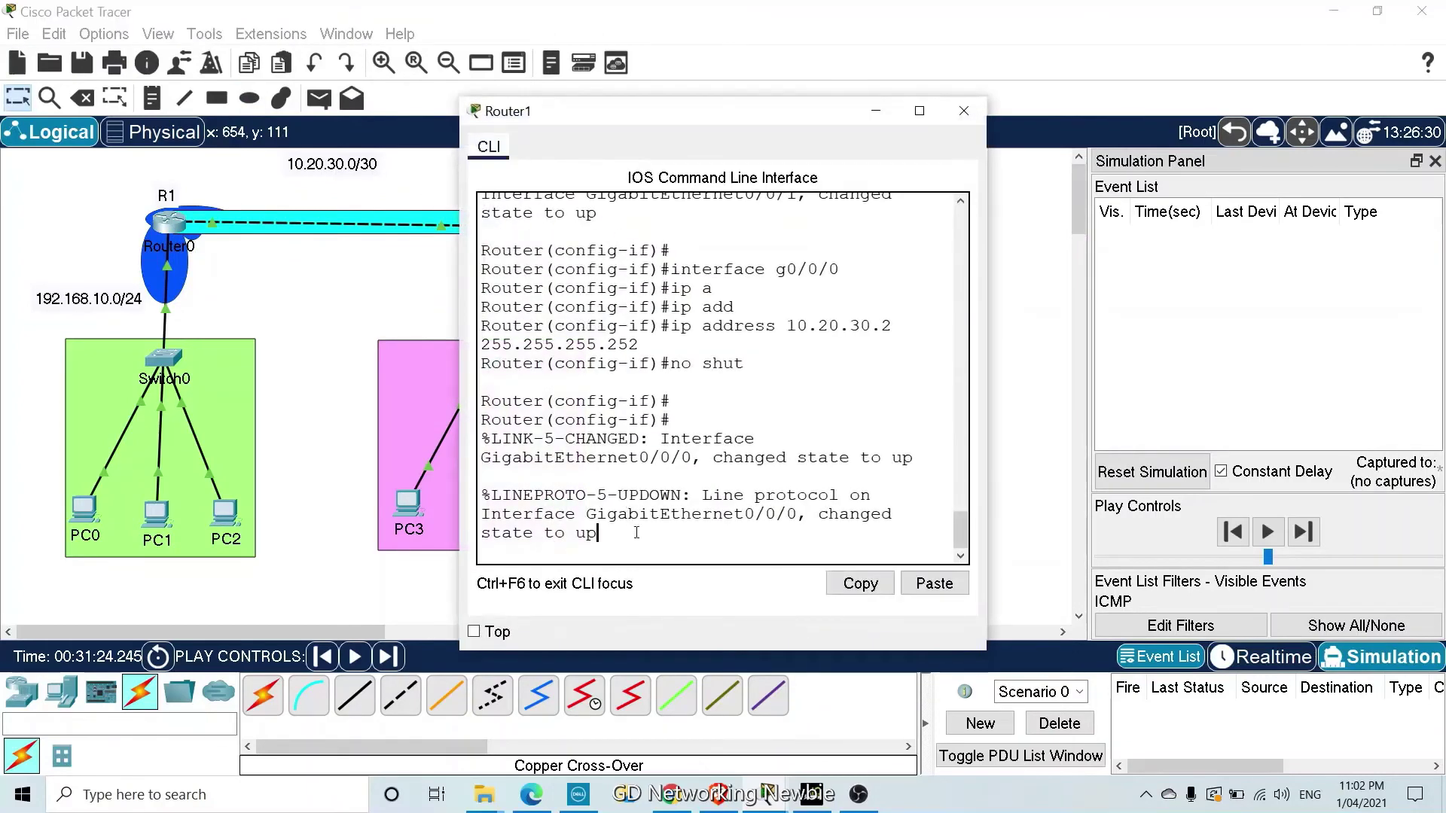
pyautogui.press('Return')
pyautogui.press('Return')
pyautogui.press('Return')
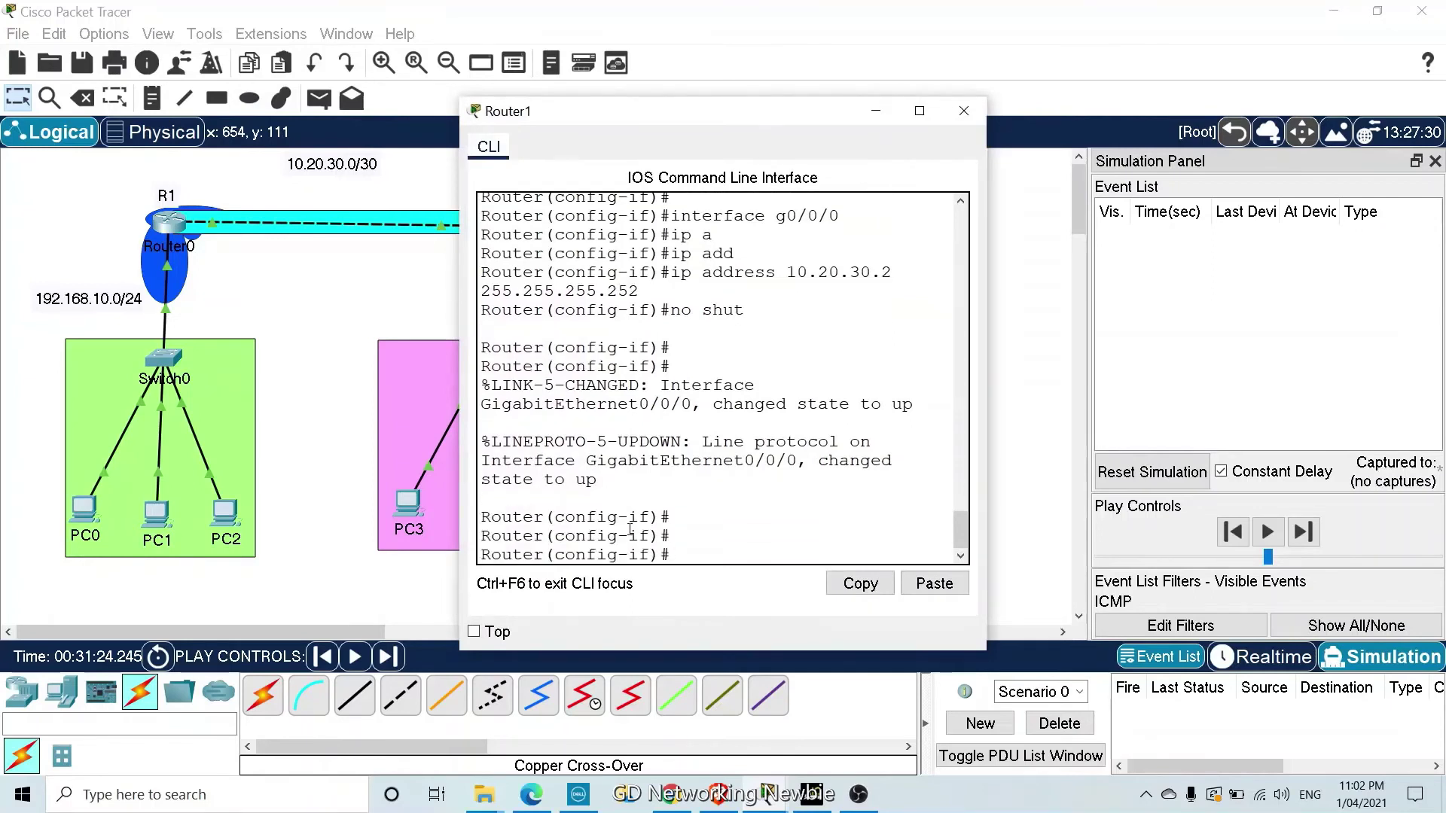
pyautogui.hotkey('ctrl', 'z')
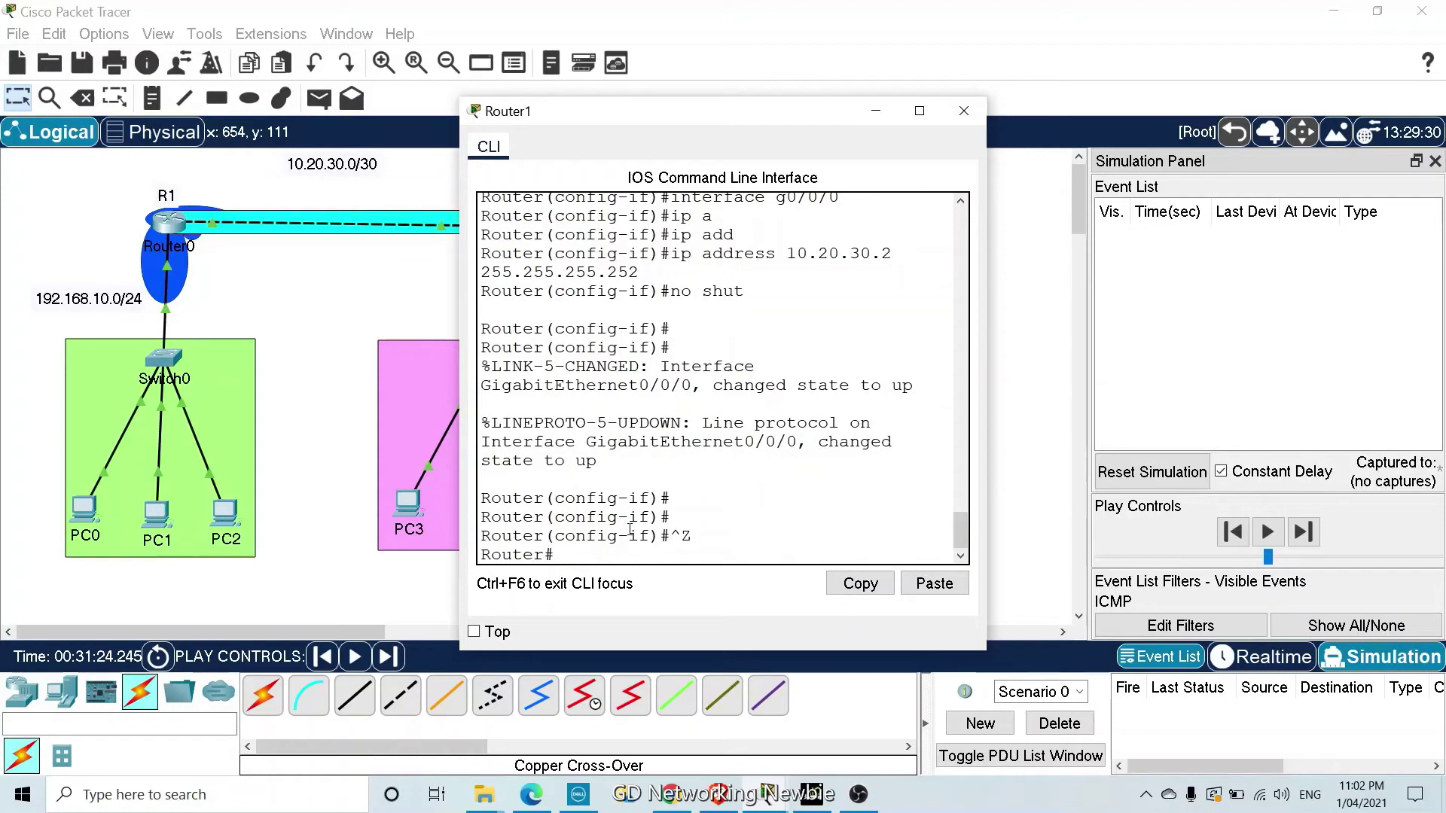
pyautogui.write('show ip route')
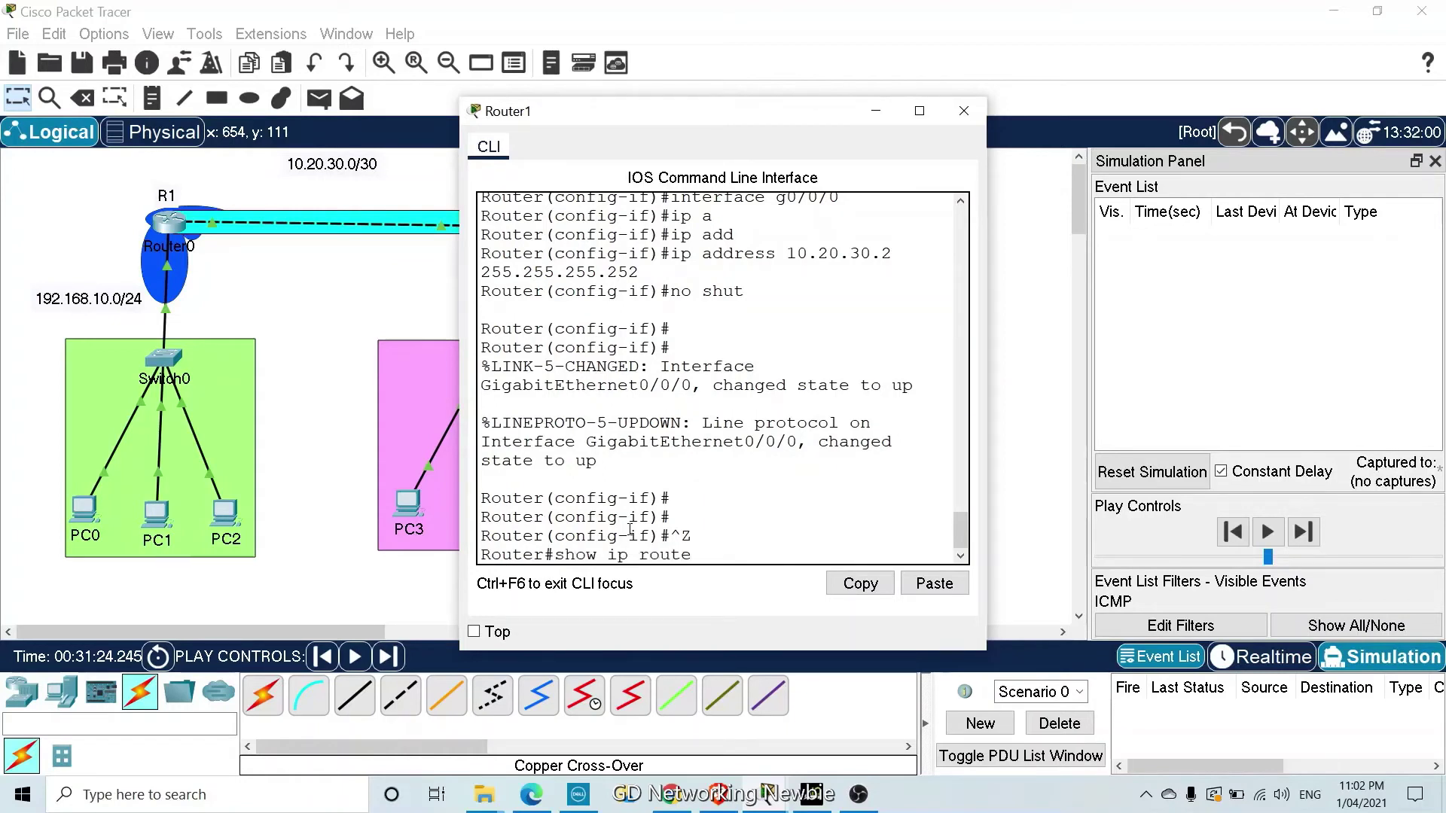
pyautogui.press('Return')
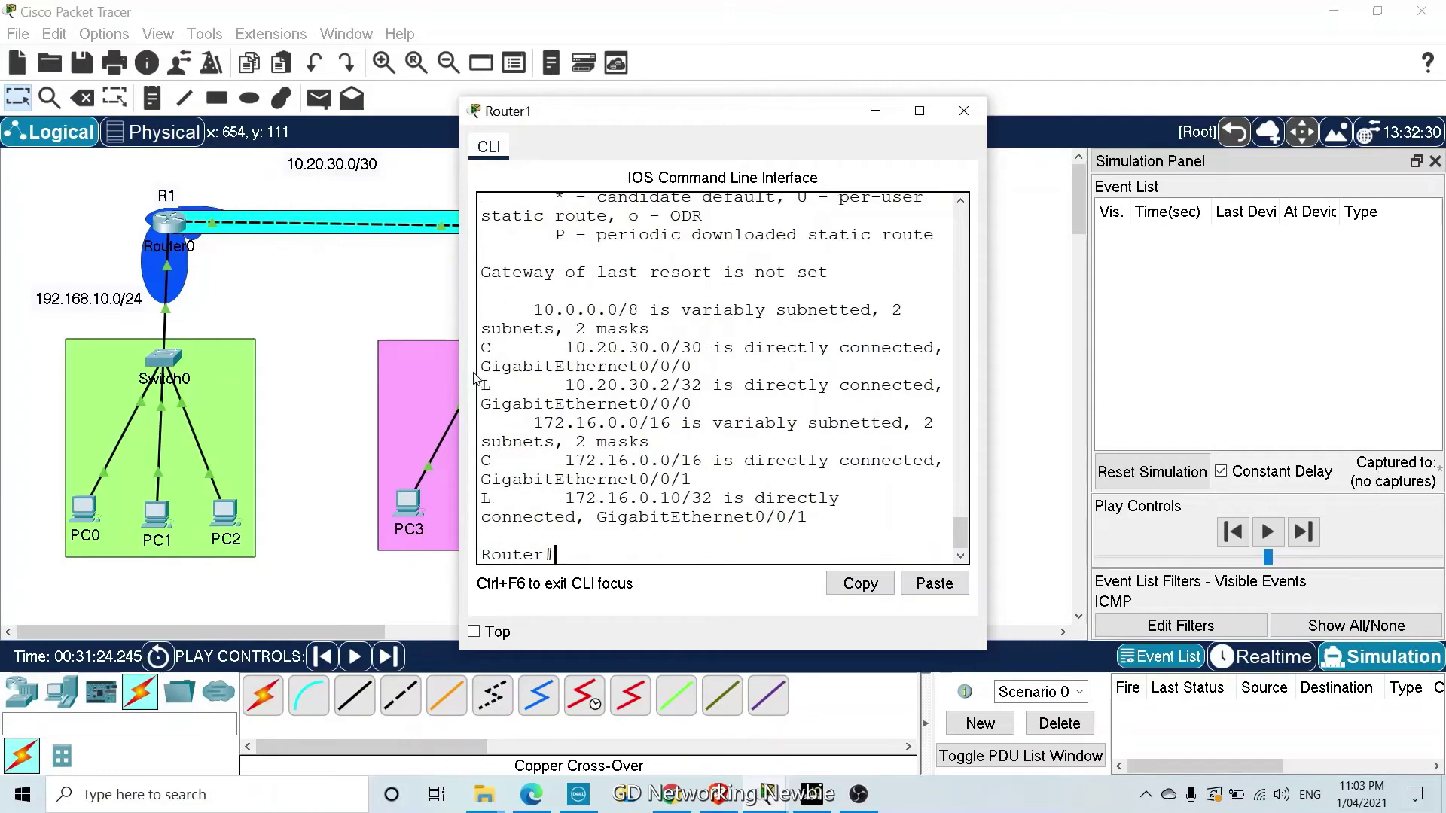
pyautogui.moveTo(460, 368); pyautogui.dragTo(138, 386)
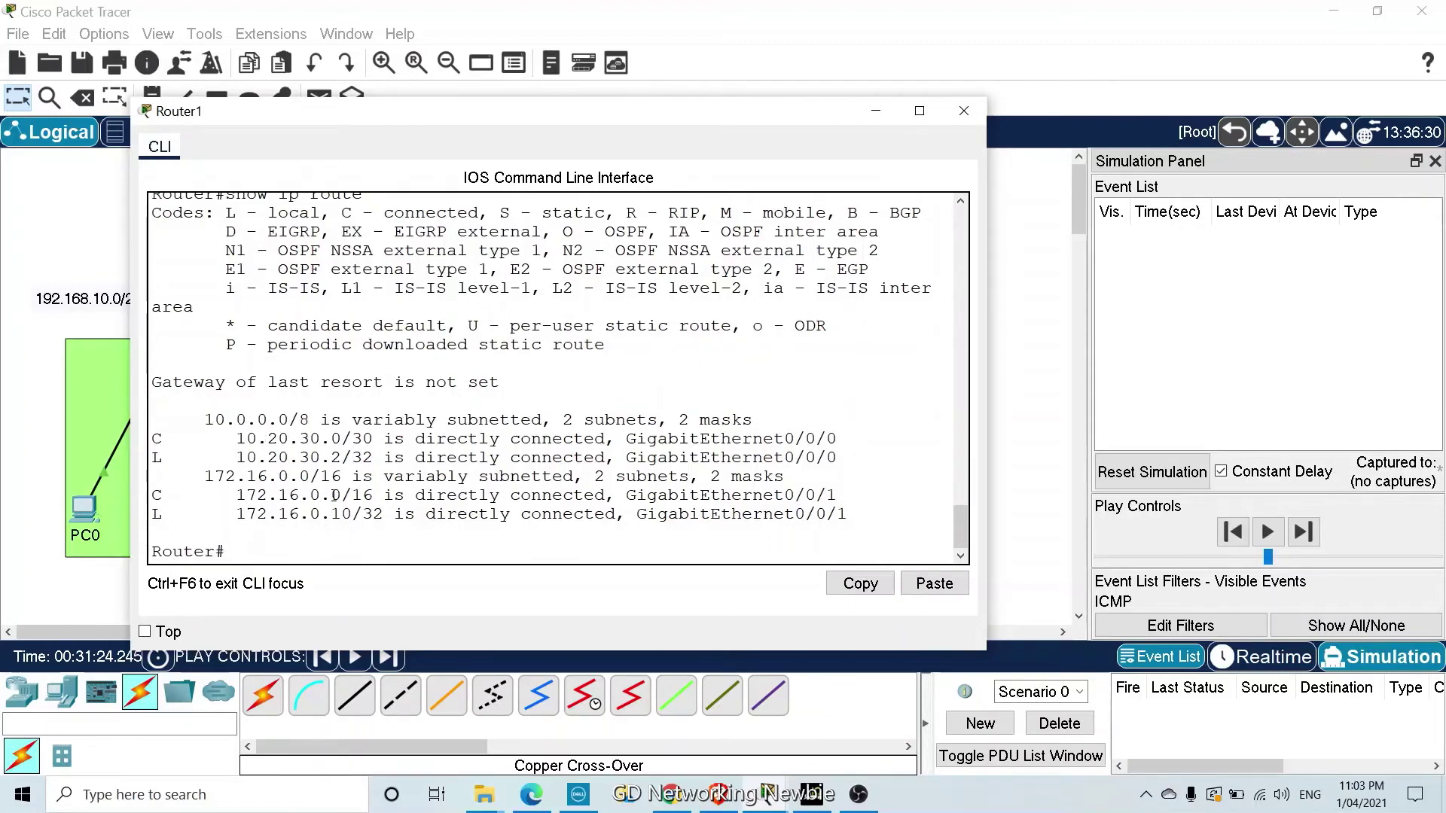
pyautogui.click(876, 110)
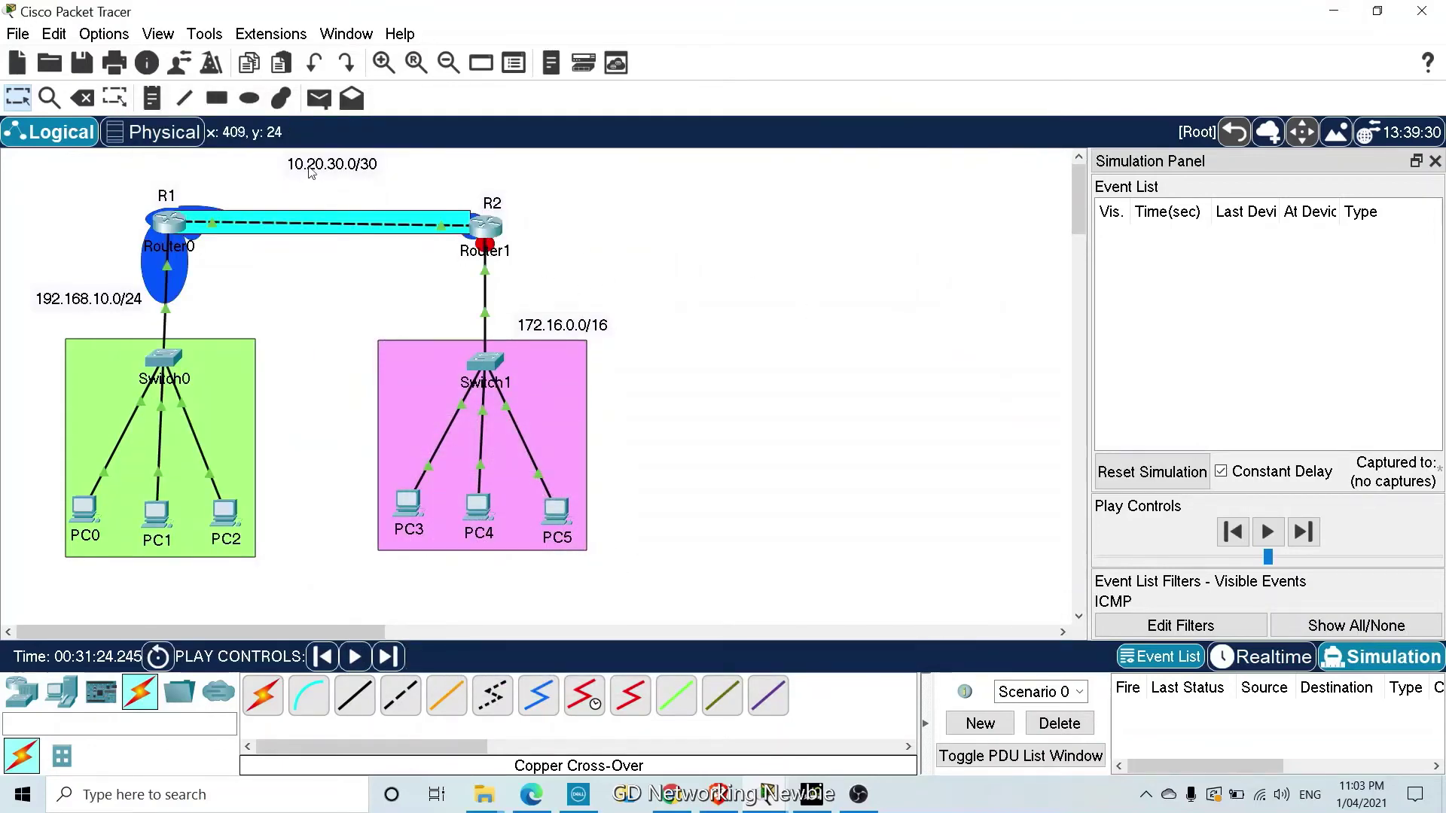
# Mark Router1's connected interfaces with blue-filled ellipses over its links to Switch1 and Router0
pyautogui.click(252, 105)
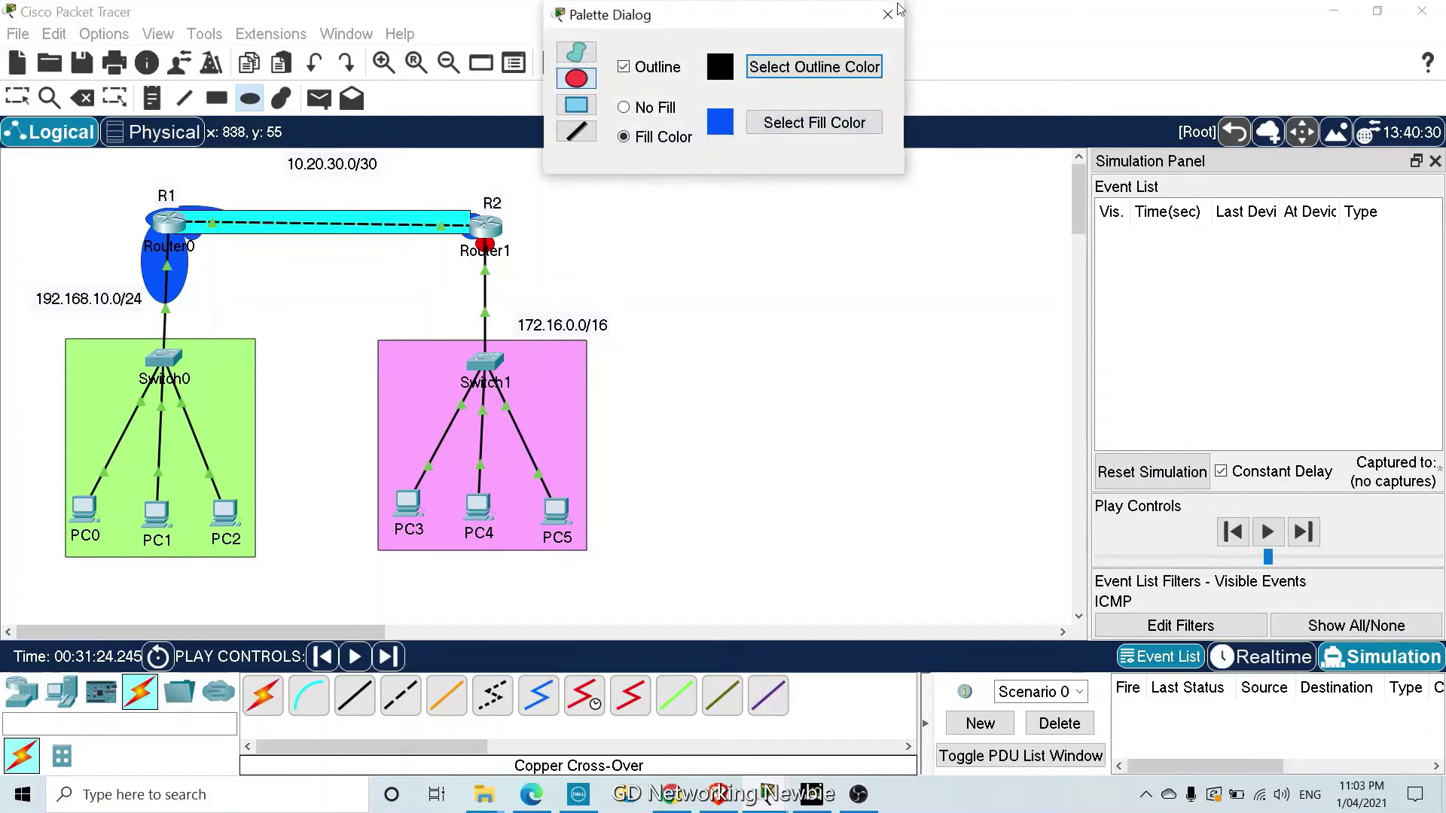
pyautogui.moveTo(474, 235); pyautogui.dragTo(499, 284)
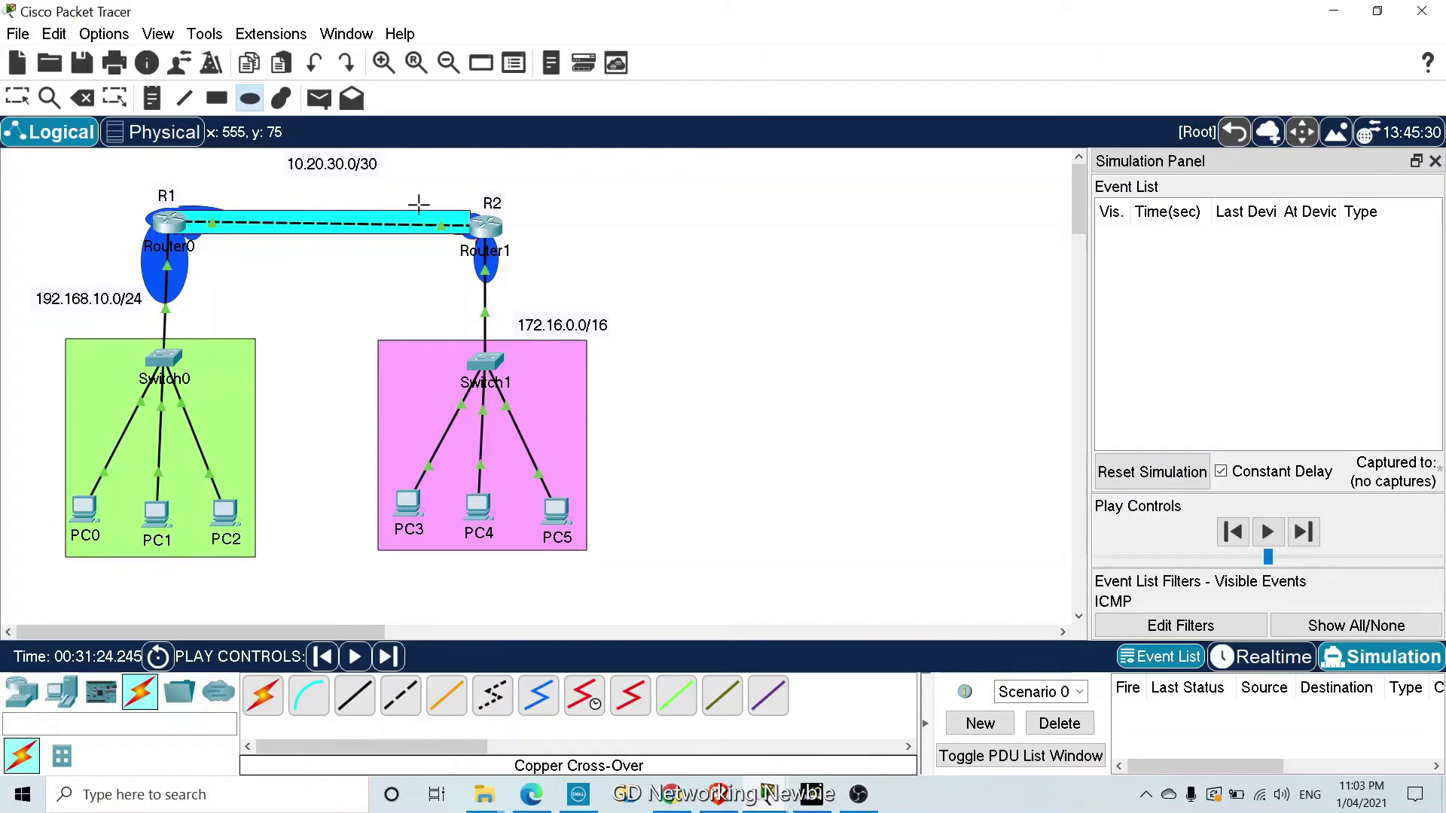
pyautogui.moveTo(417, 200); pyautogui.dragTo(470, 231)
pyautogui.press('Escape')
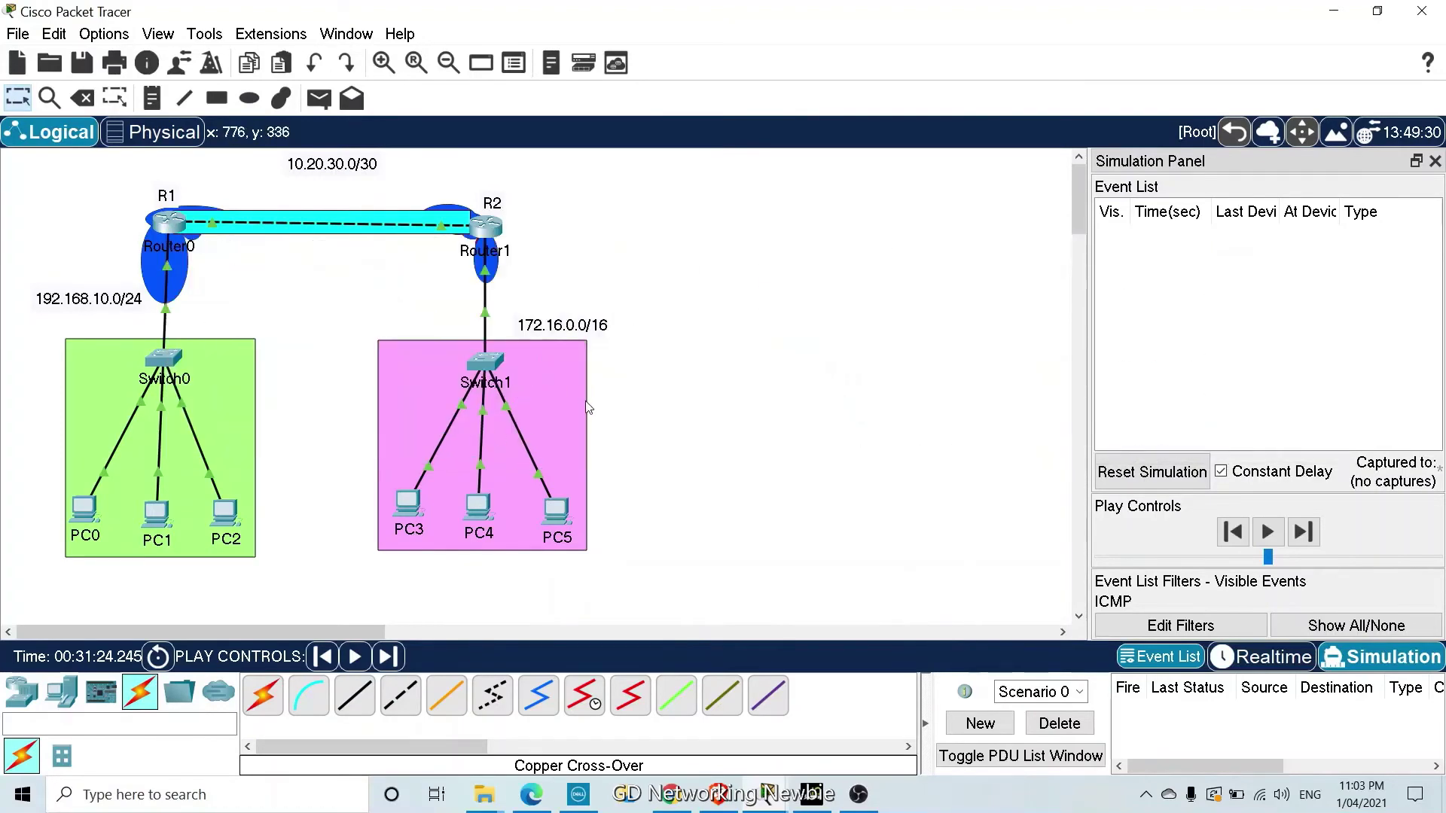
# Shift the 172.16.0.0/16 label slightly upward and place the 192.168.10.0/24 label just above the green network area
pyautogui.moveTo(559, 332); pyautogui.dragTo(556, 328)
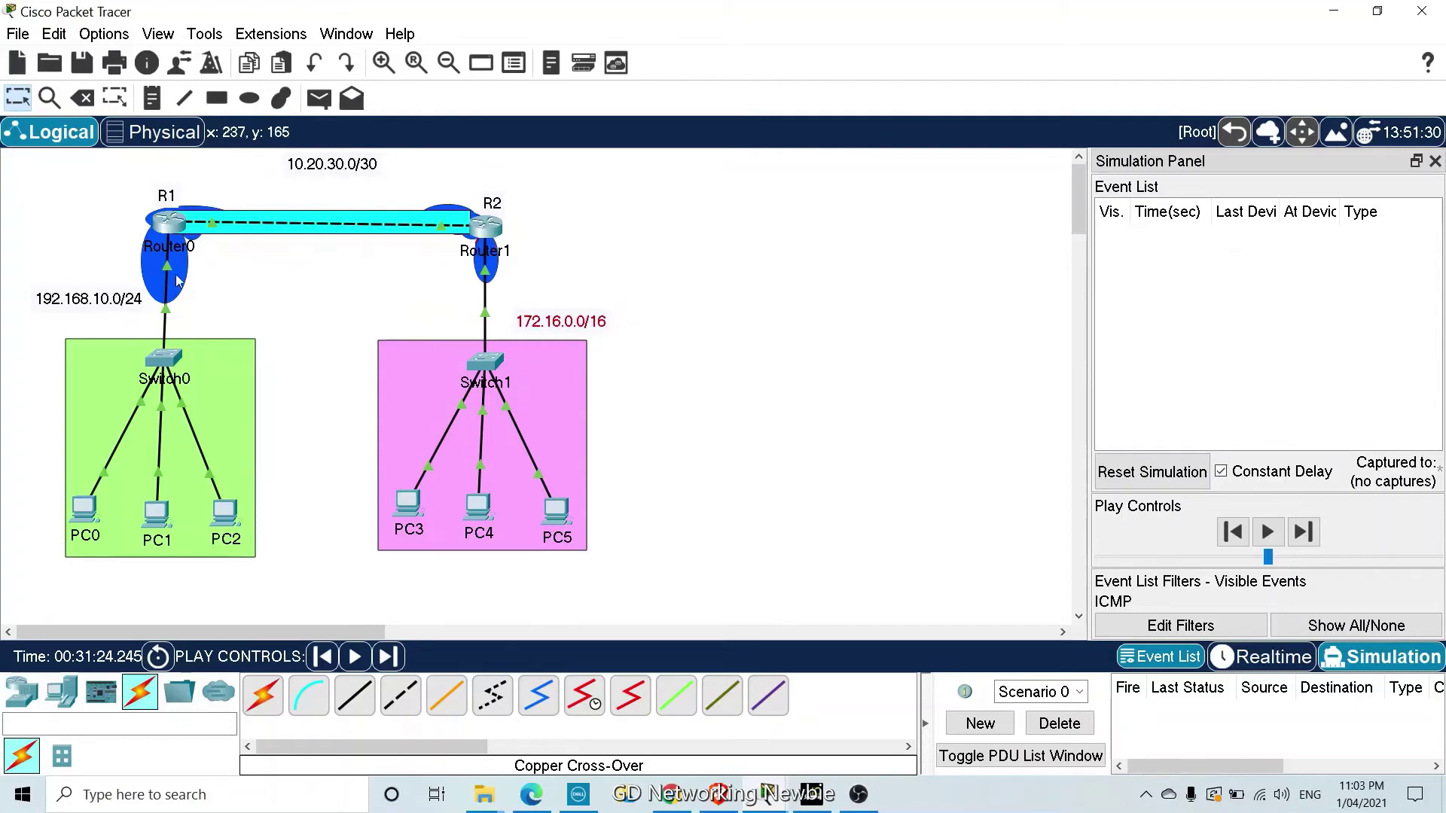
pyautogui.moveTo(128, 303); pyautogui.dragTo(118, 322)
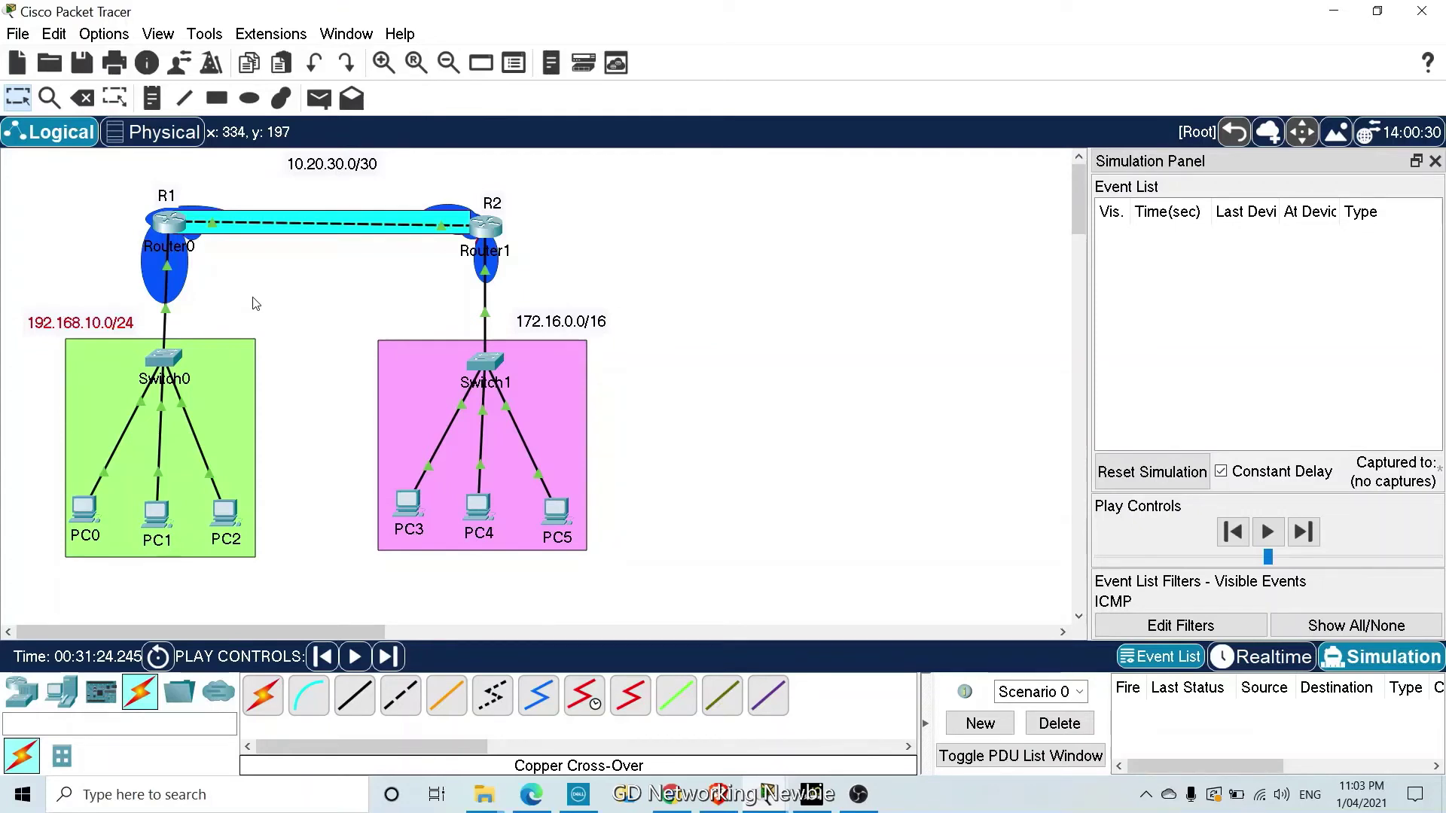
# Open Router0's CLI, enter global configuration mode, and enable OSPF process 1 in area 1 on interface g0/0/0
pyautogui.click(180, 236)
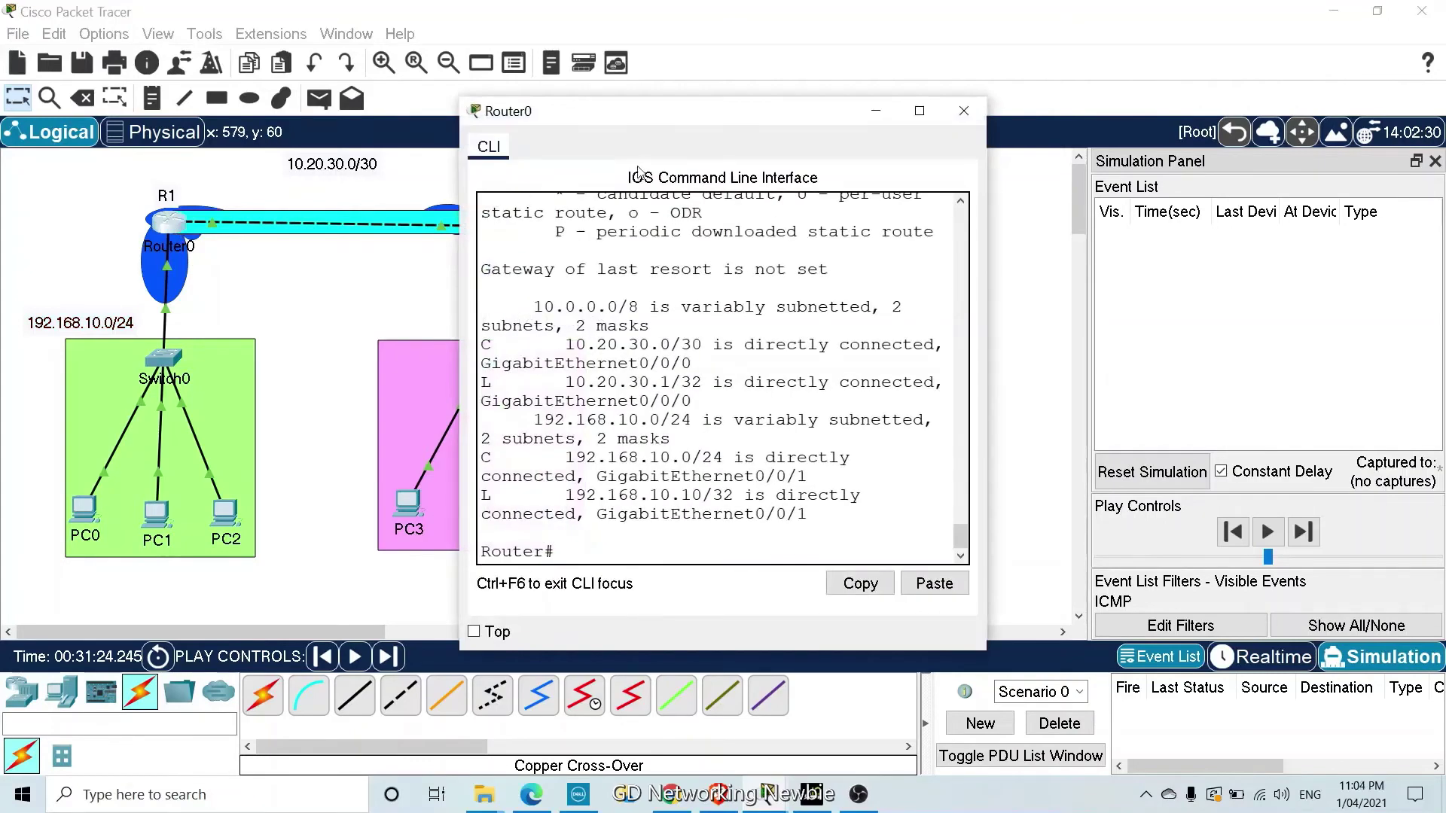
pyautogui.moveTo(630, 121); pyautogui.dragTo(558, 75)
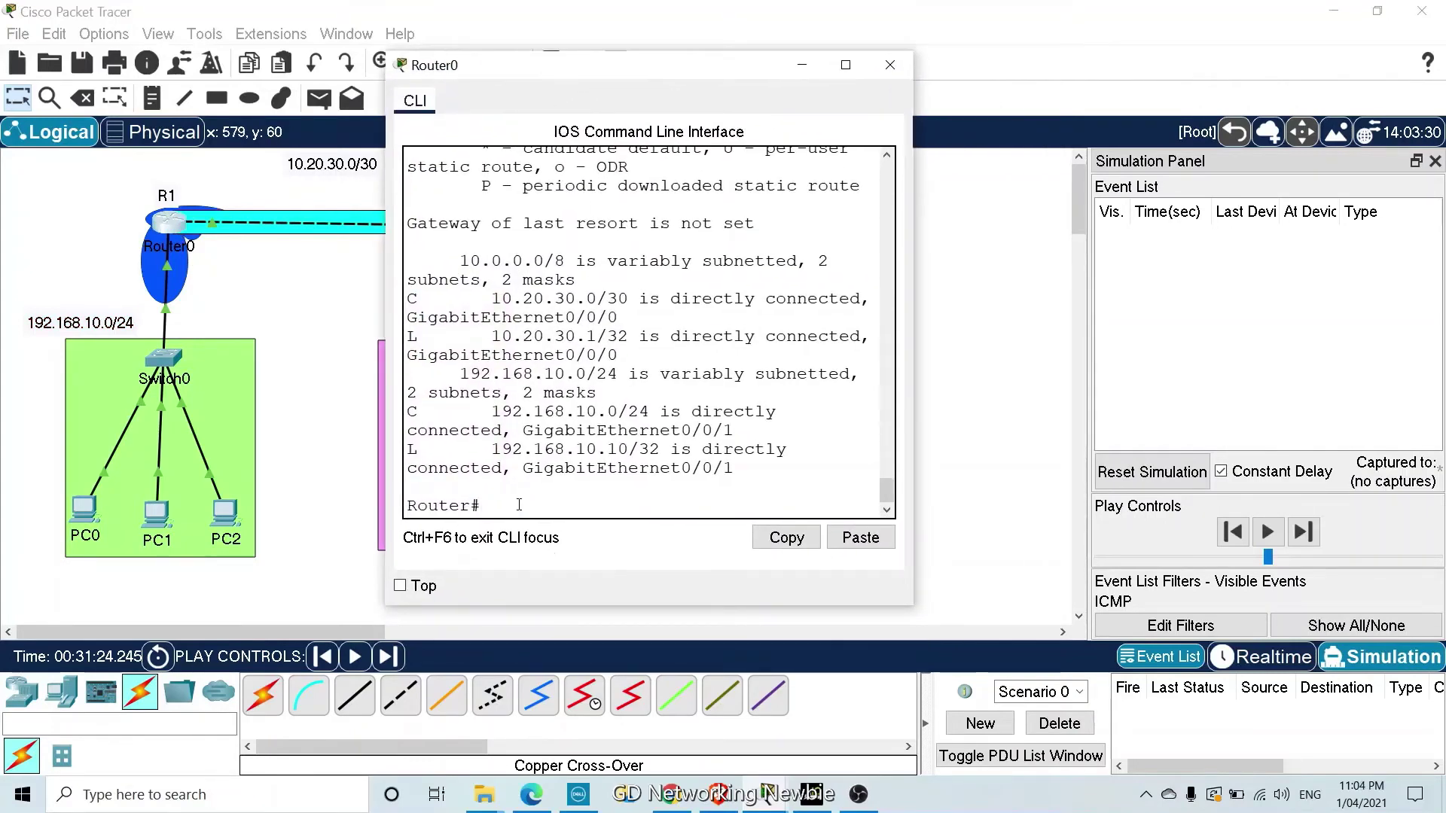
pyautogui.write('config t')
pyautogui.press('Return')
pyautogui.write('inter')
pyautogui.press('Tab')
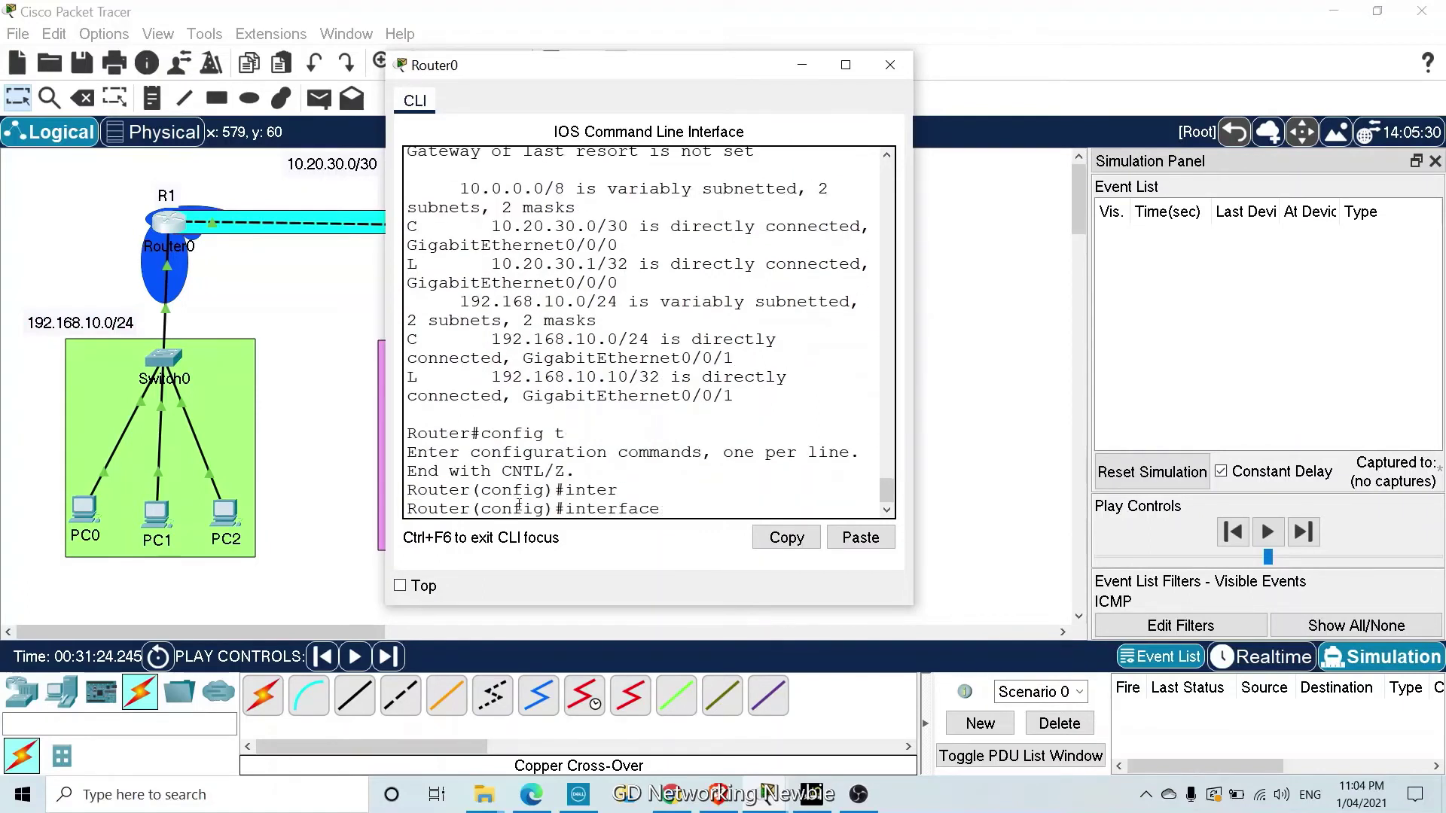
pyautogui.write('g0/0/0')
pyautogui.press('Return')
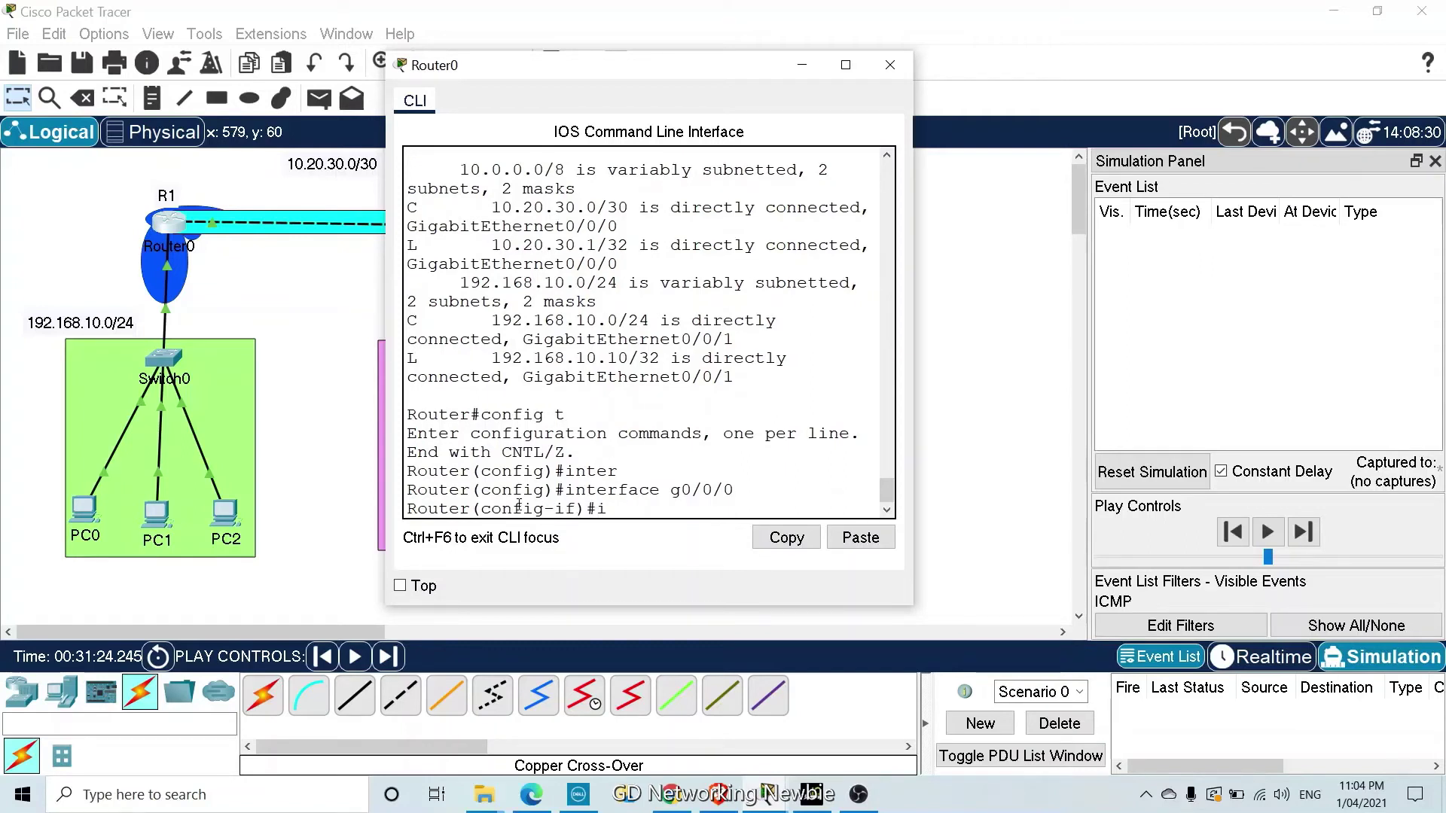
pyautogui.write('ip os')
pyautogui.press('Tab')
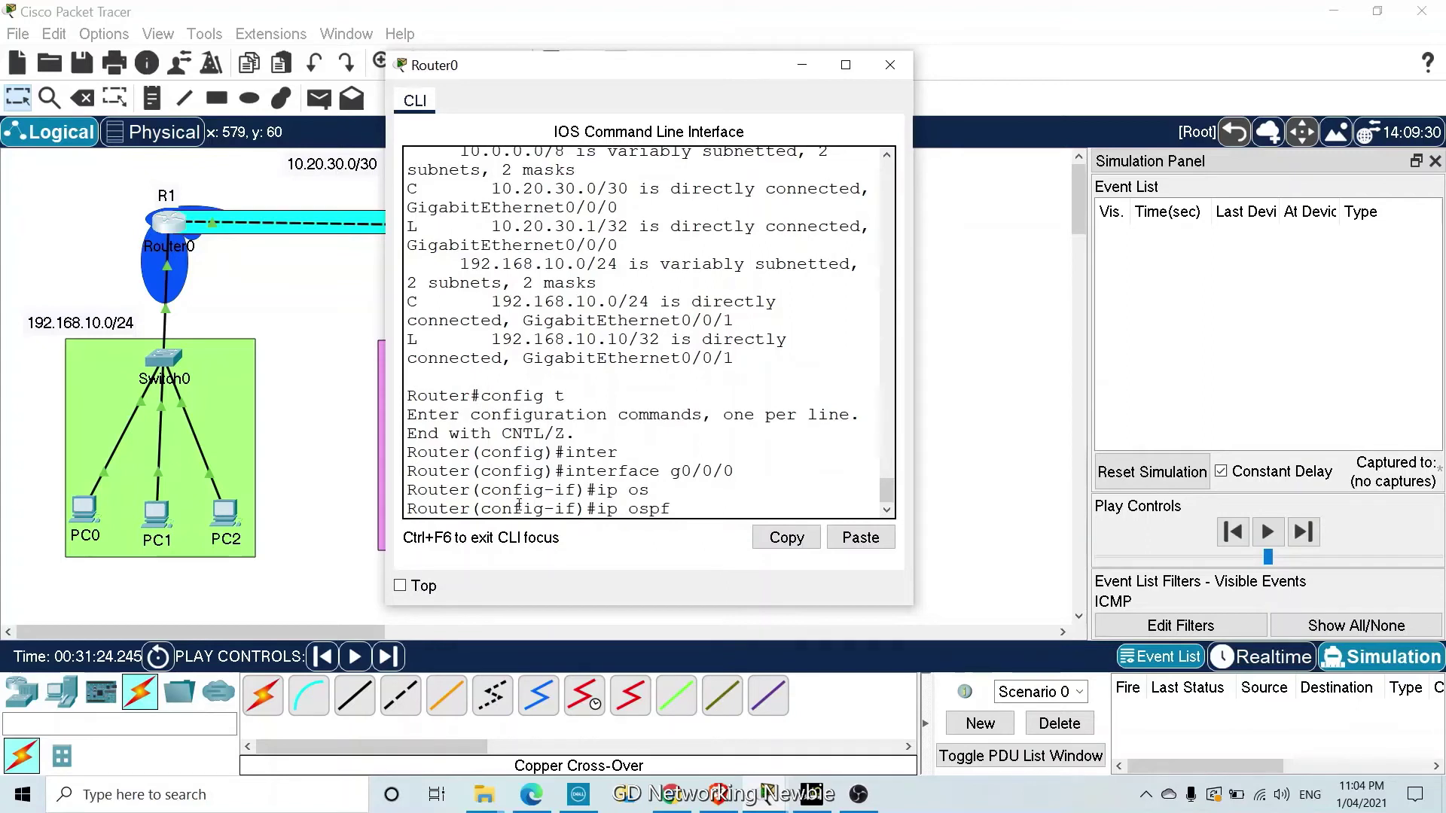
pyautogui.write('1 area 1')
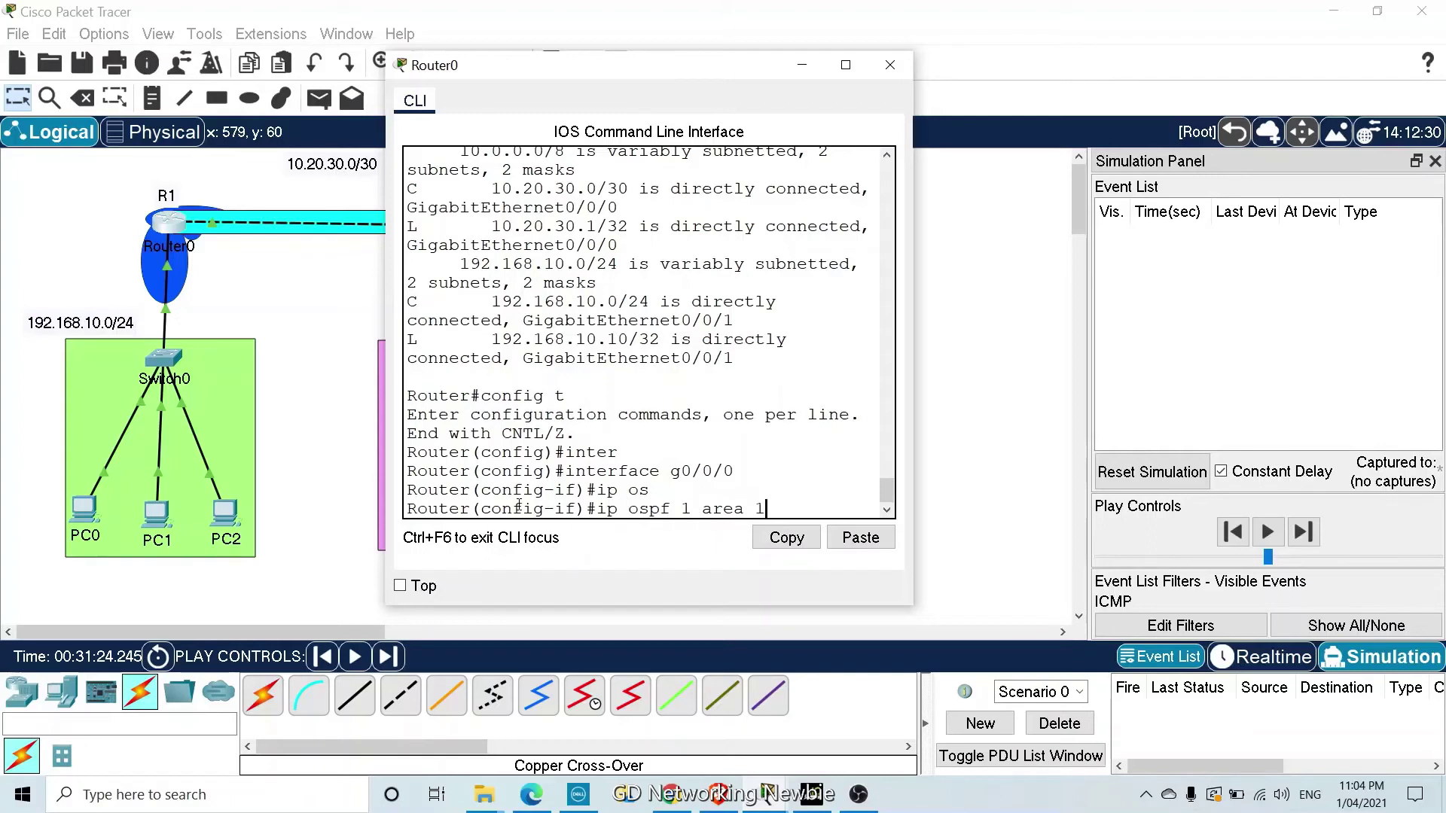
pyautogui.press('Return')
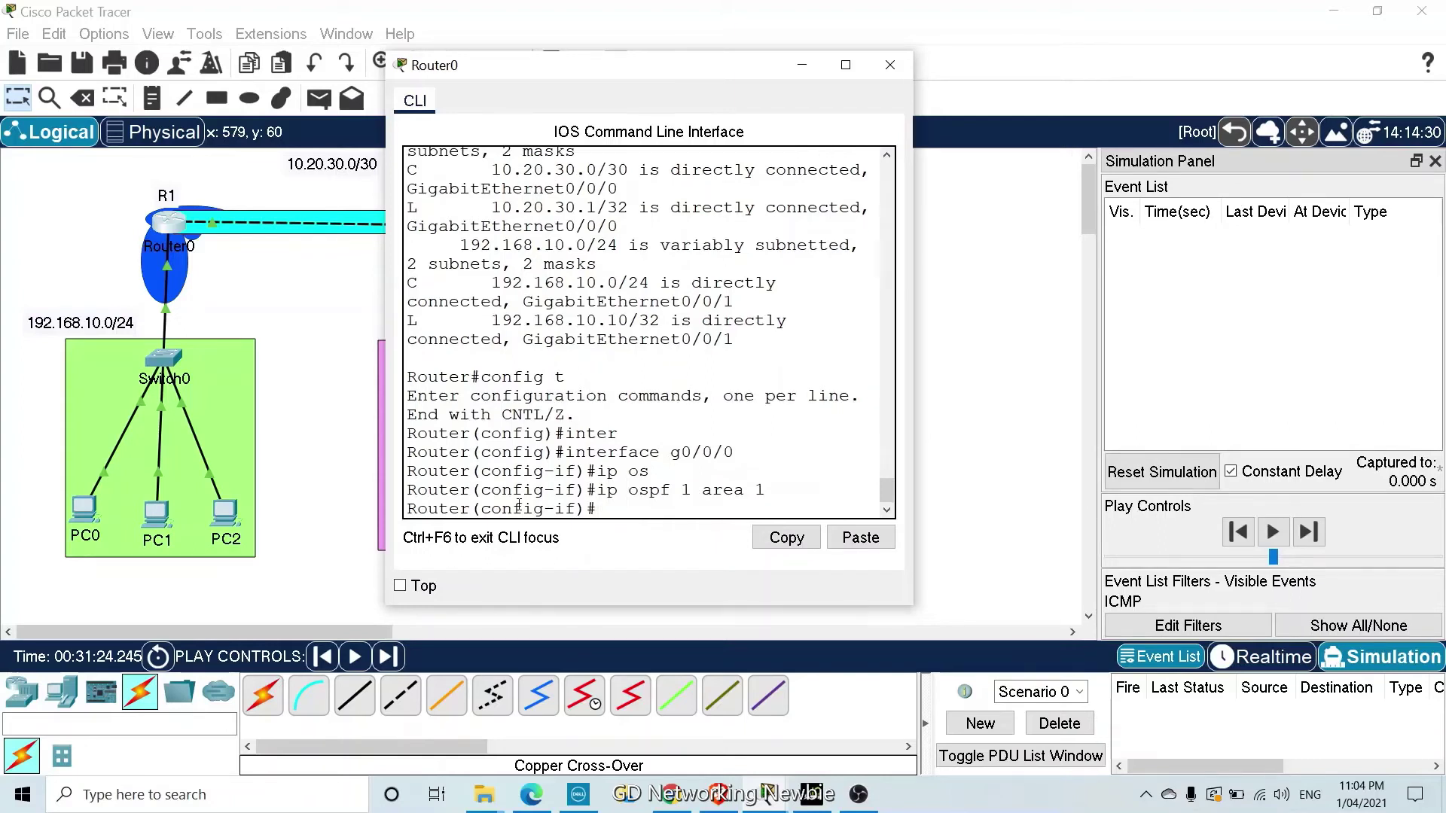
# Enable OSPF process 1 in area 1 on Router0's interface g0/0/1 and minimize its window
pyautogui.write('interface g0/0/1')
pyautogui.press('Return')
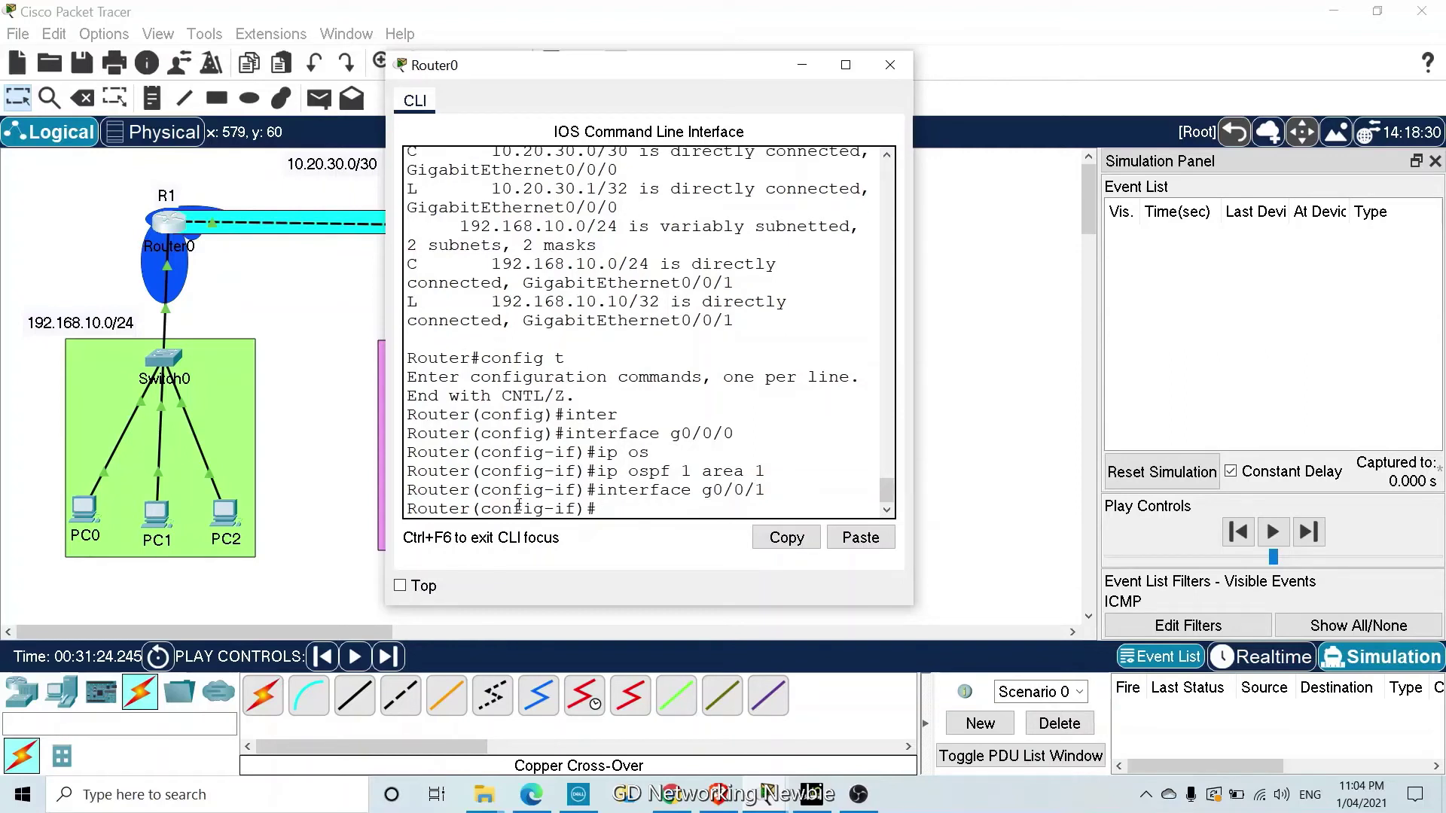
pyautogui.write('ip ospf 1 area 1')
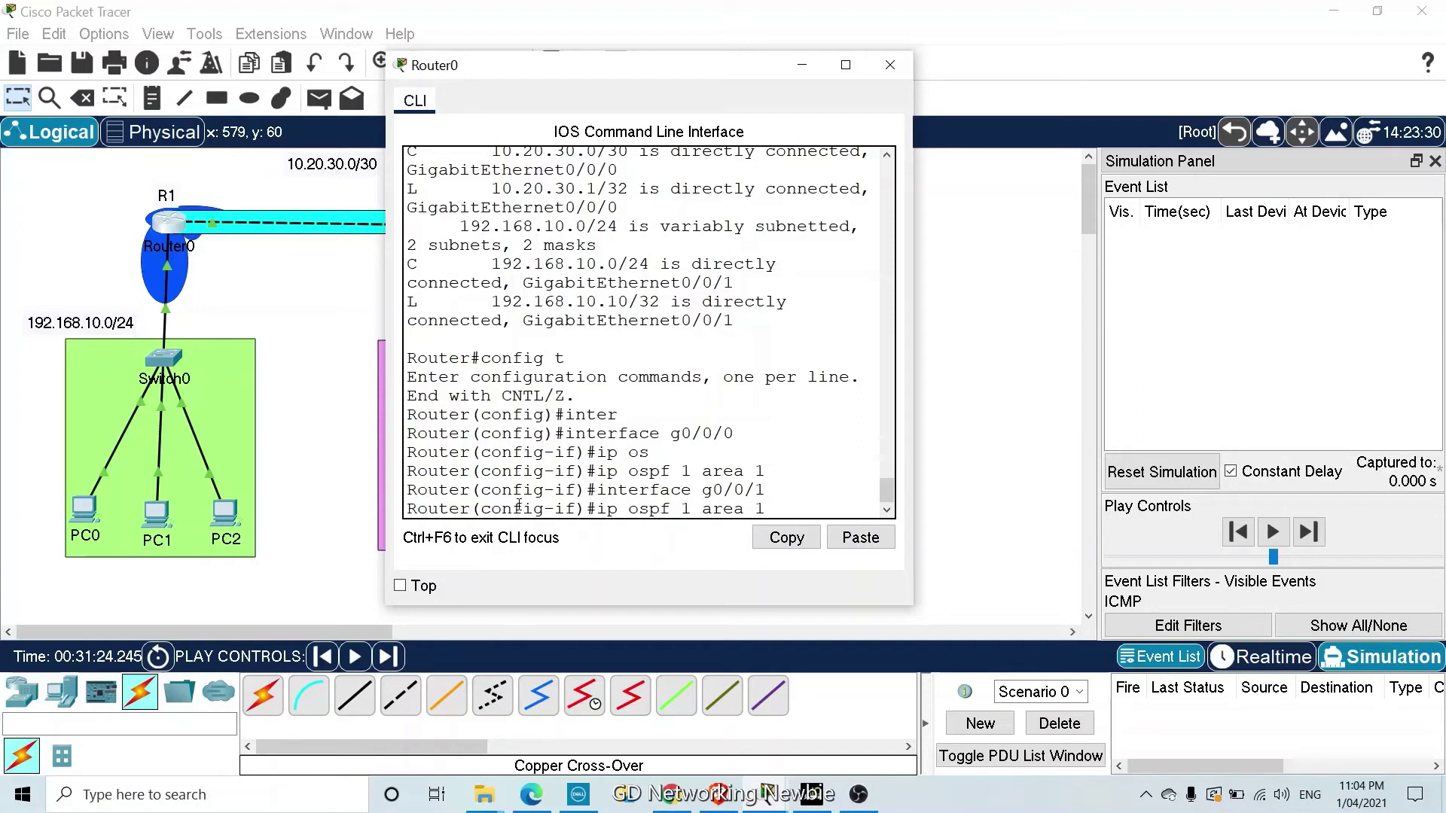
pyautogui.press('Return')
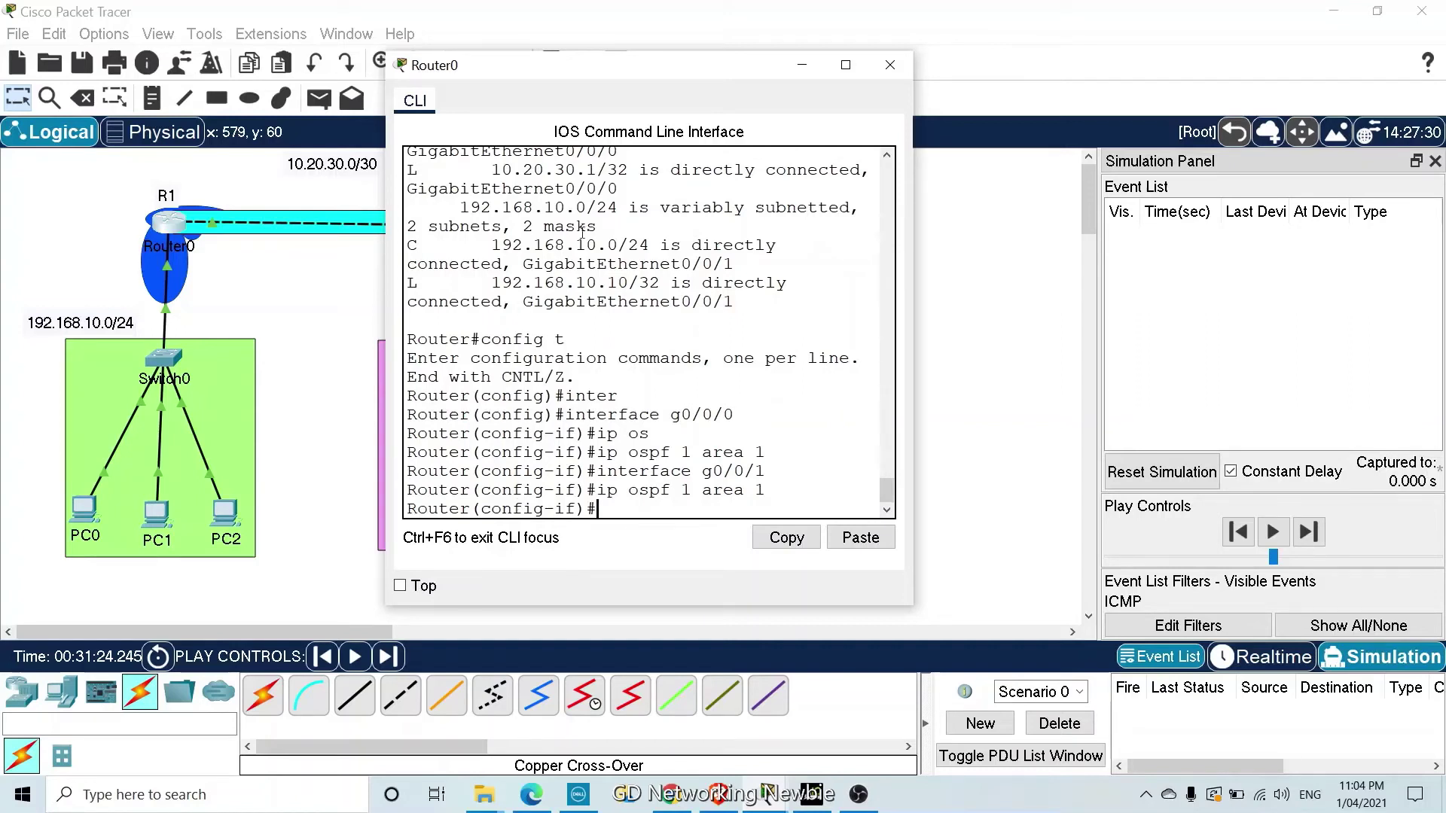
pyautogui.click(802, 65)
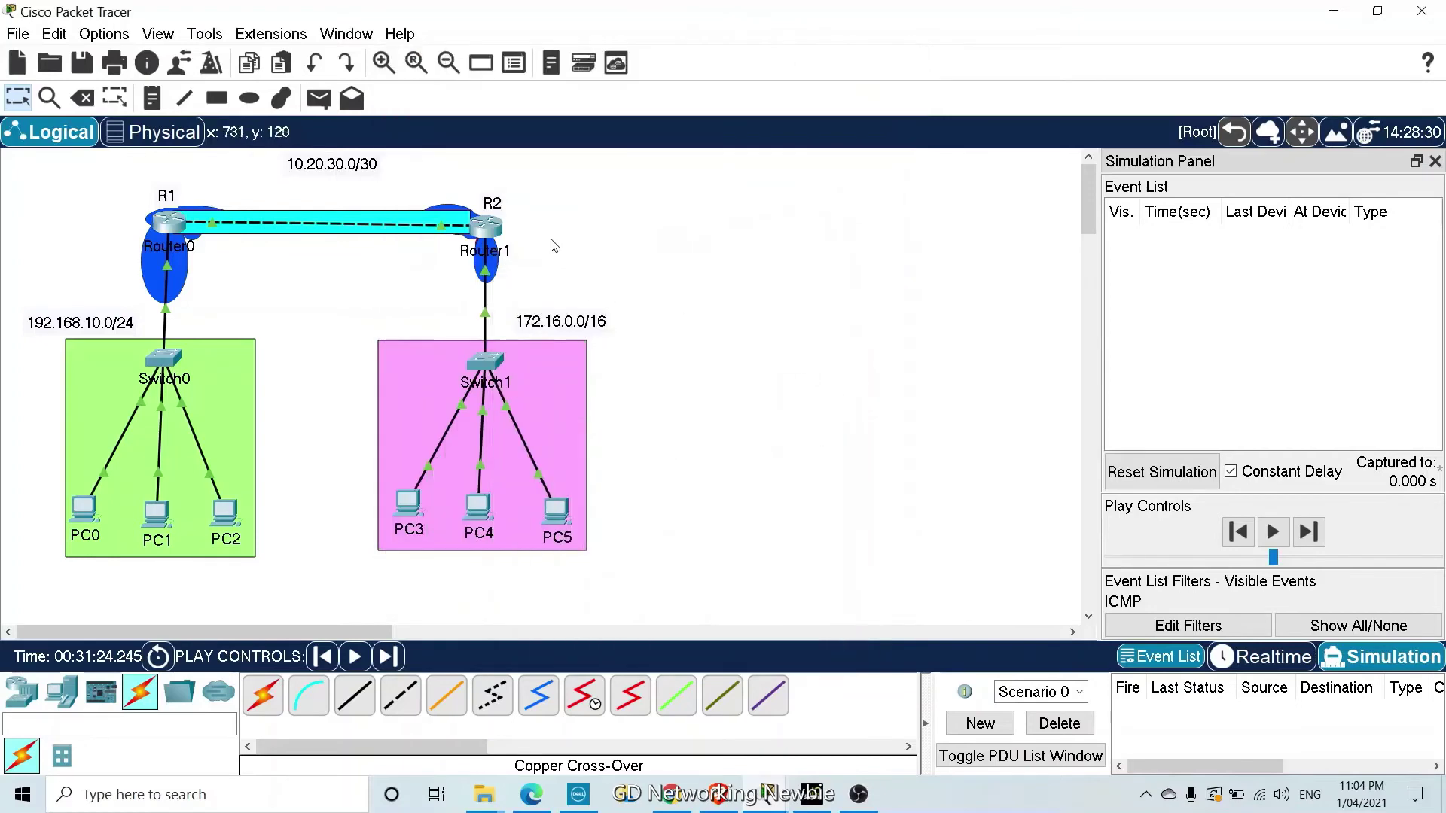
# Open Router1's CLI, enter global configuration mode, and enable OSPF process 1 in area 1 on interface g0/0/0
pyautogui.click(493, 229)
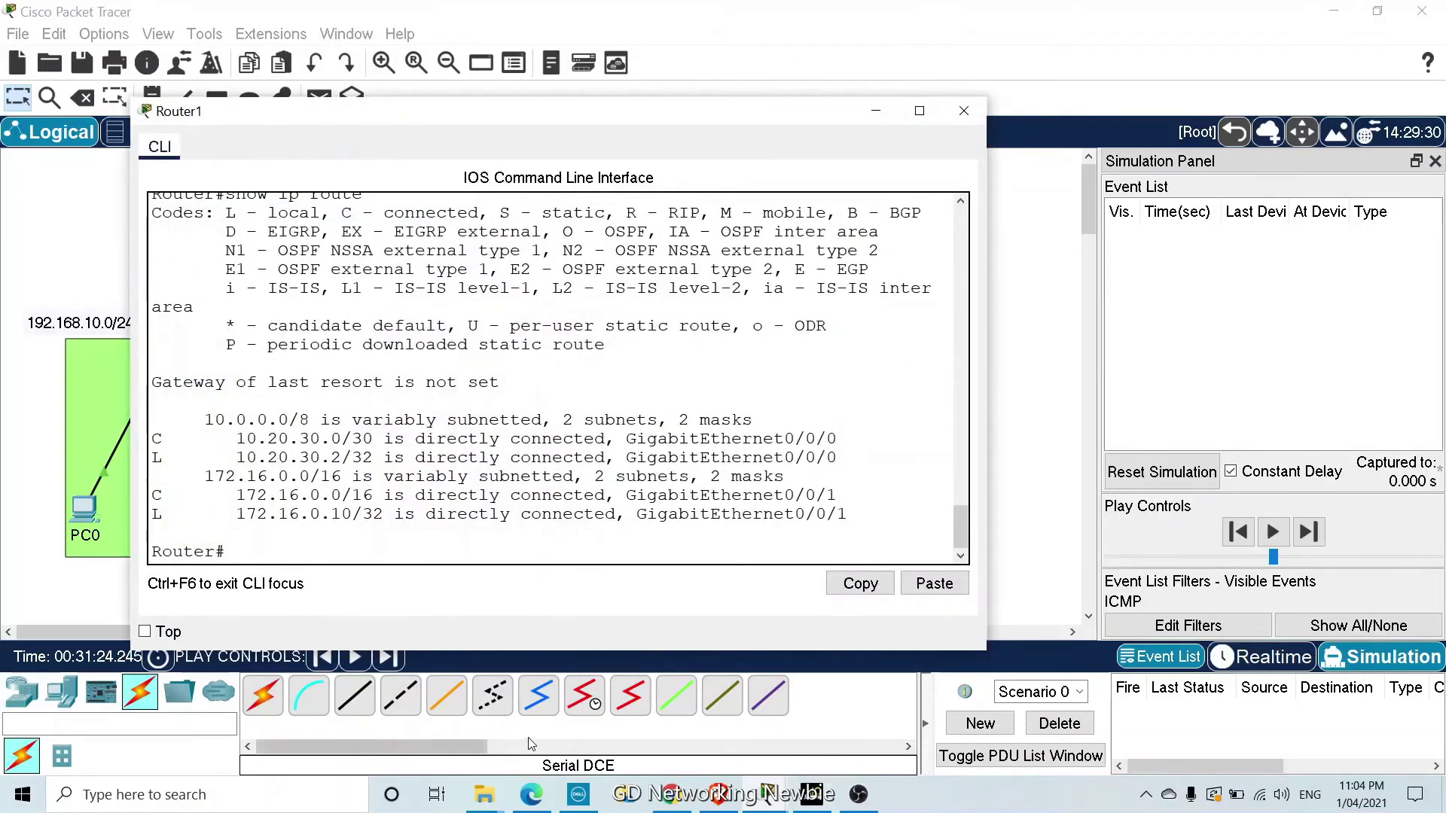
pyautogui.press('Return')
pyautogui.press('Return')
pyautogui.press('Return')
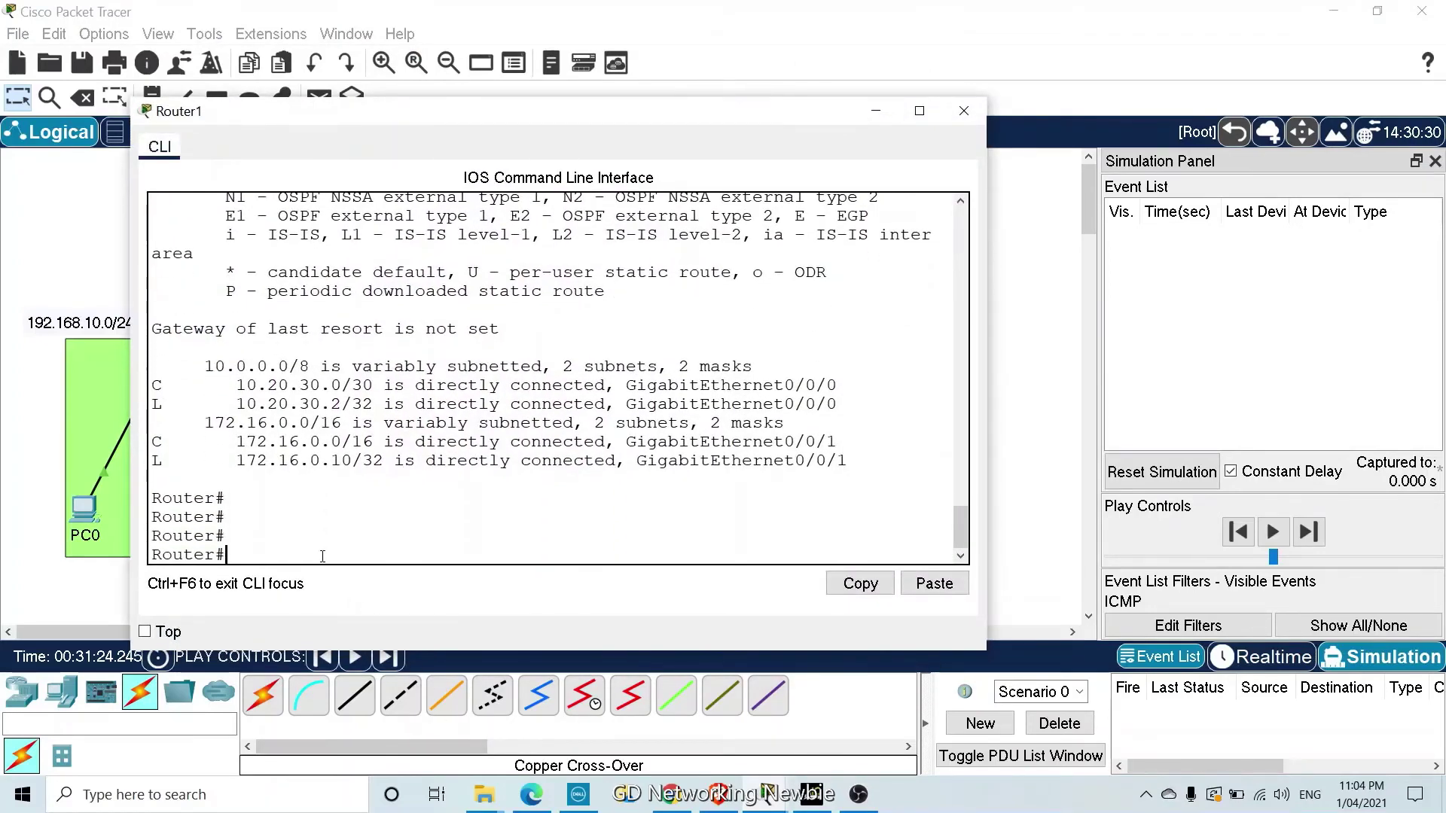
pyautogui.write('config t')
pyautogui.press('Return')
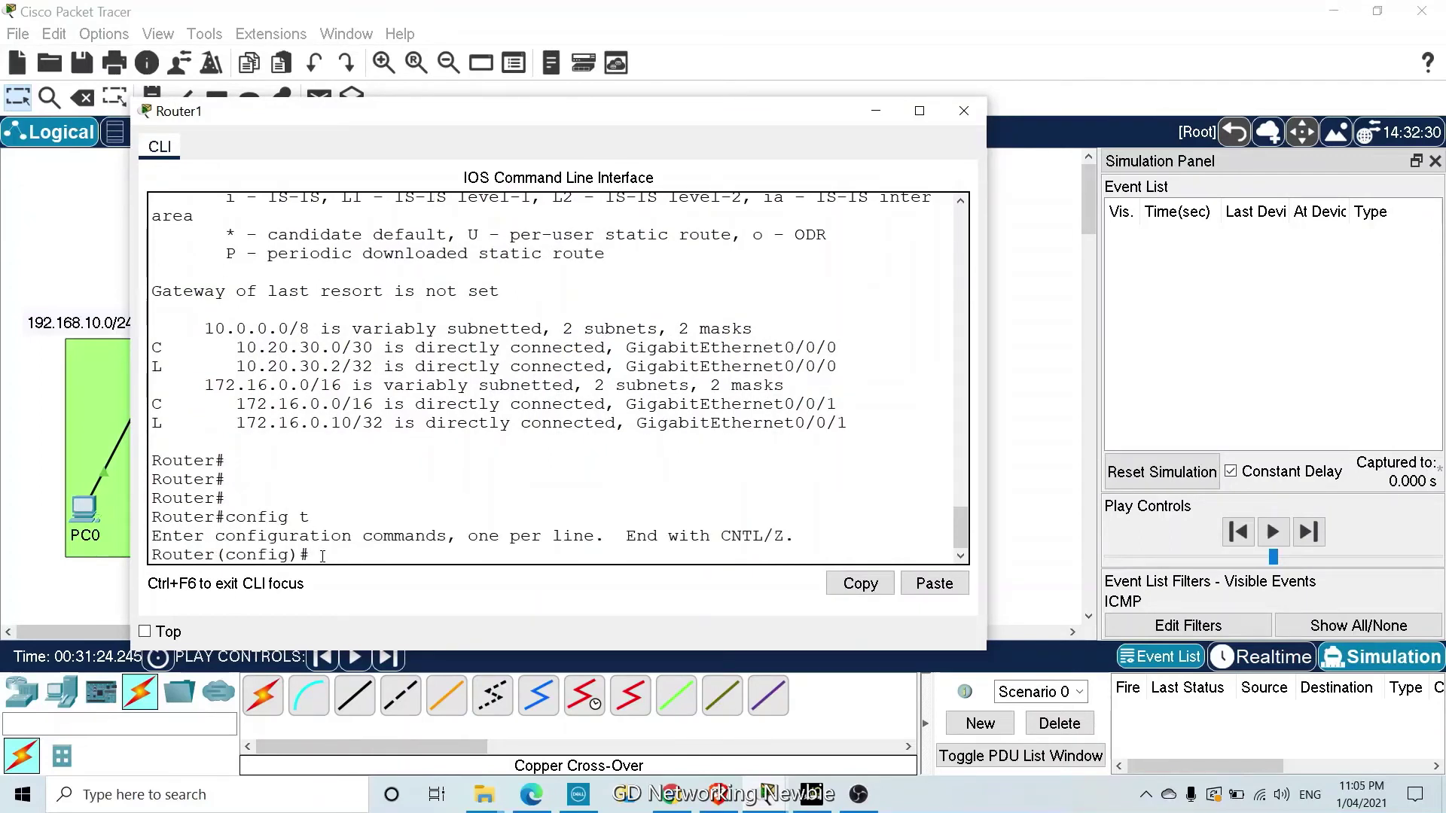
pyautogui.write('inter')
pyautogui.press('Tab')
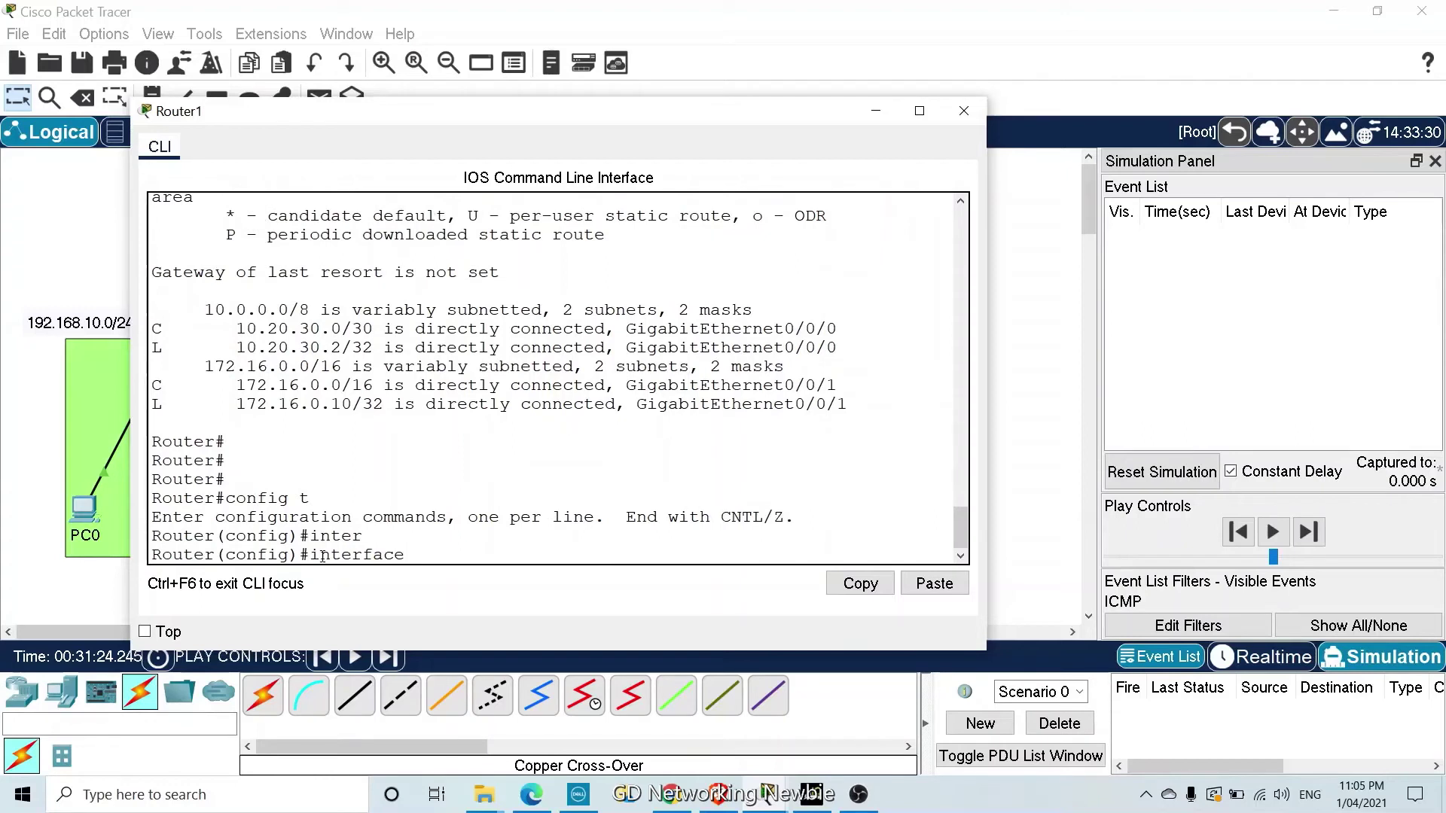
pyautogui.write('g0/0/0')
pyautogui.press('Return')
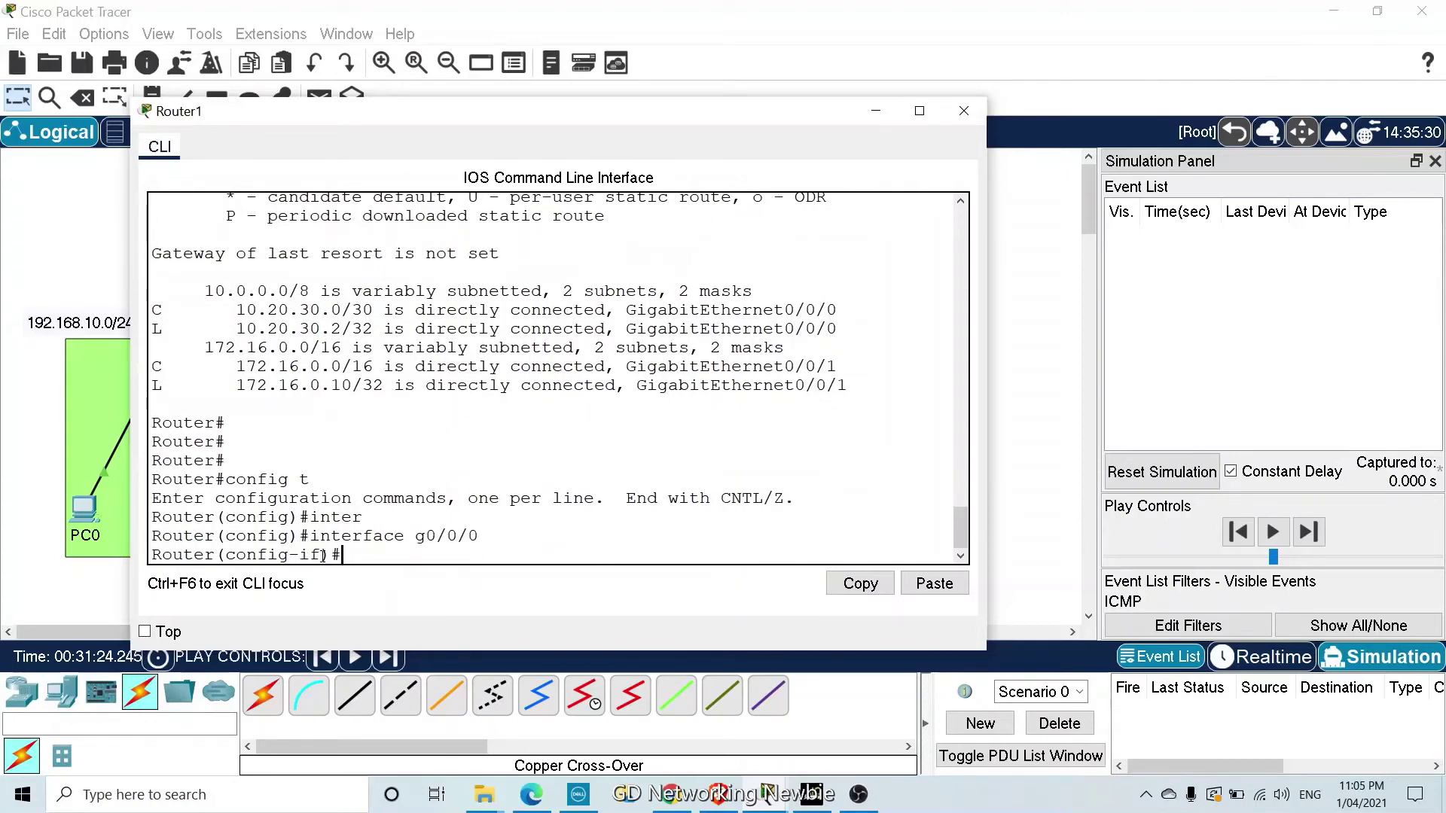
pyautogui.write('ip os')
pyautogui.press('Tab')
pyautogui.write('1')
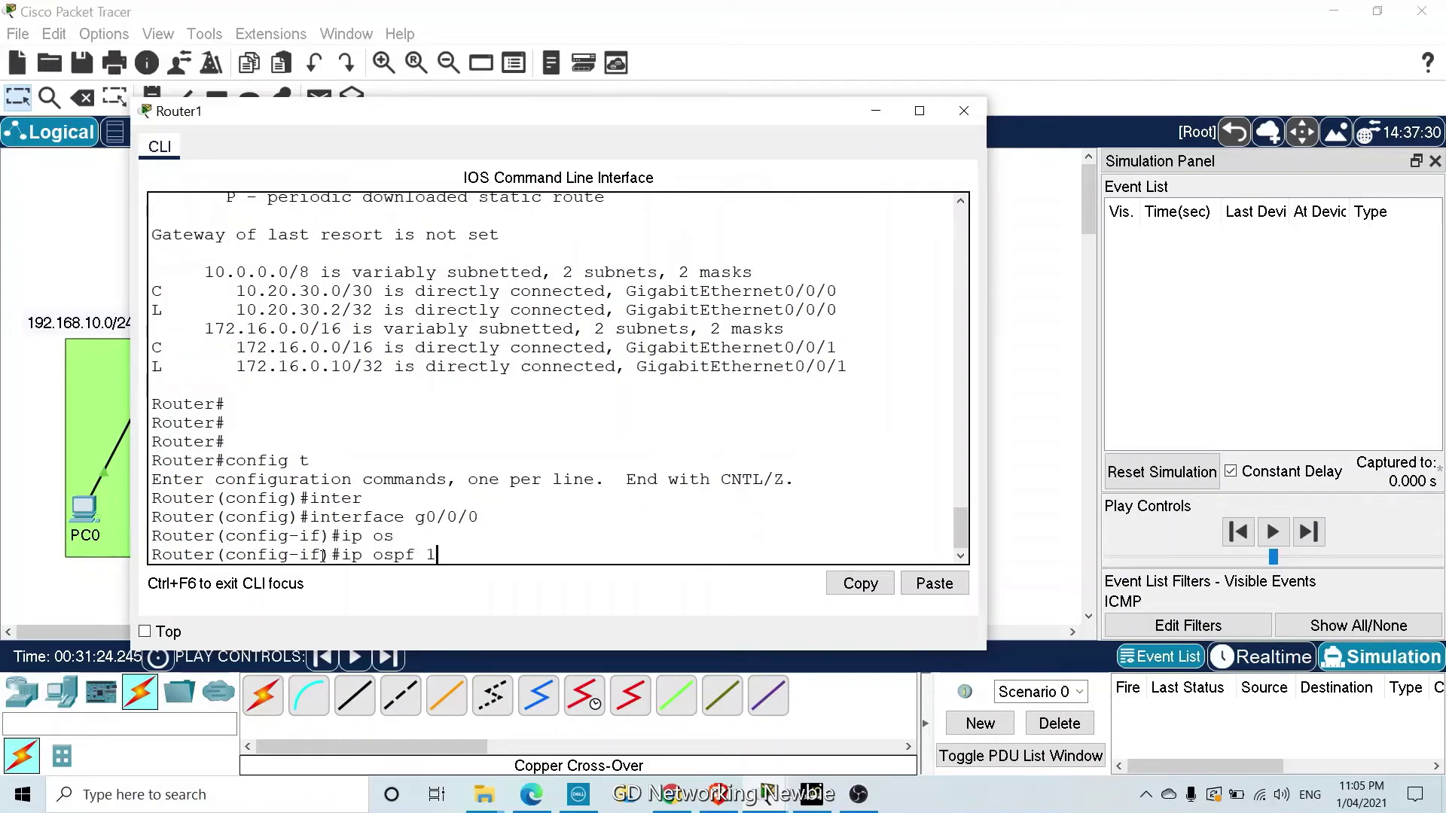
pyautogui.write(' area 1')
pyautogui.press('Return')
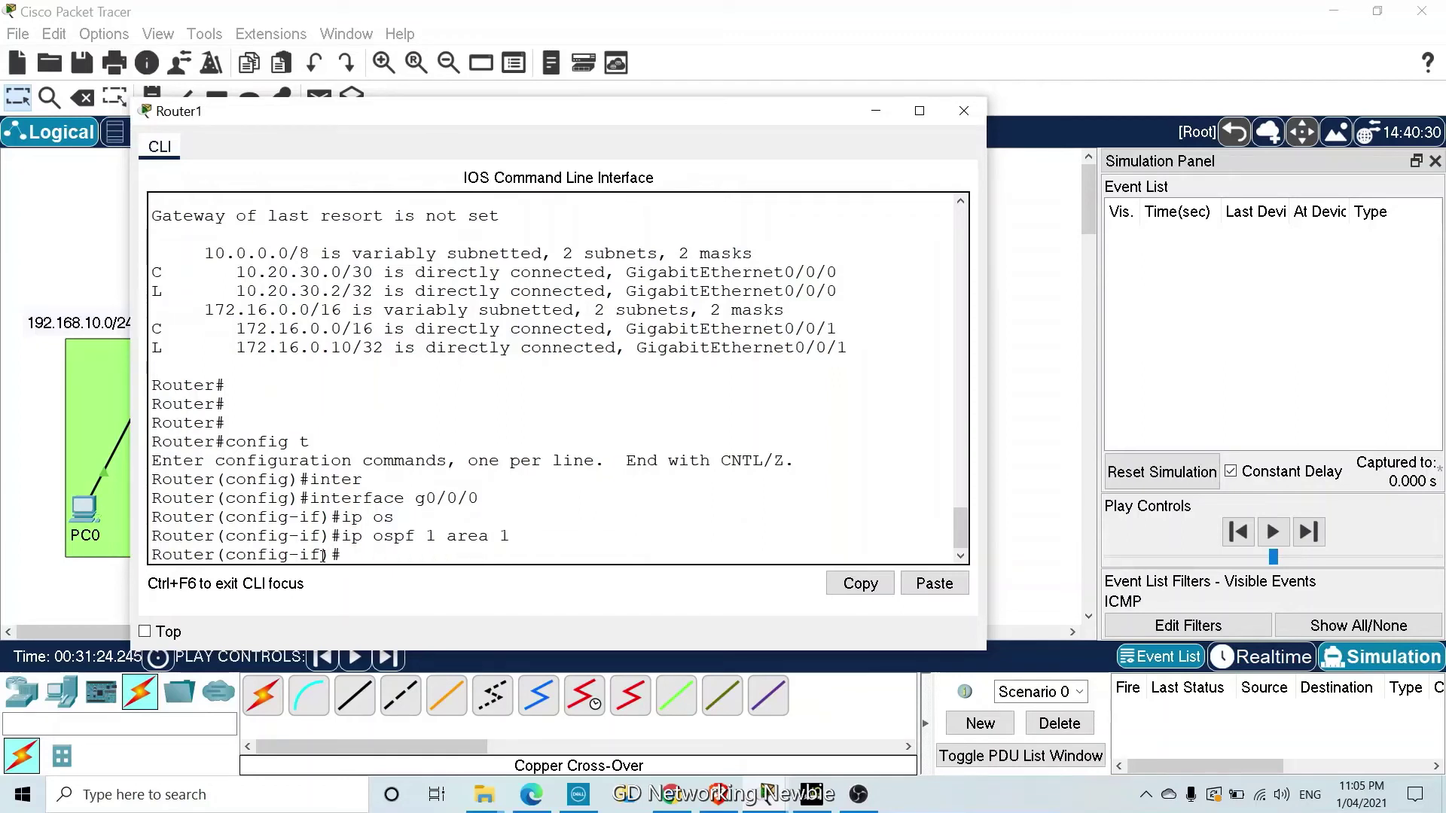
# Enable OSPF process 1 in area 1 on Router1's interface g0/0/1 and close its window
pyautogui.write('interface g0/0/1')
pyautogui.press('Return')
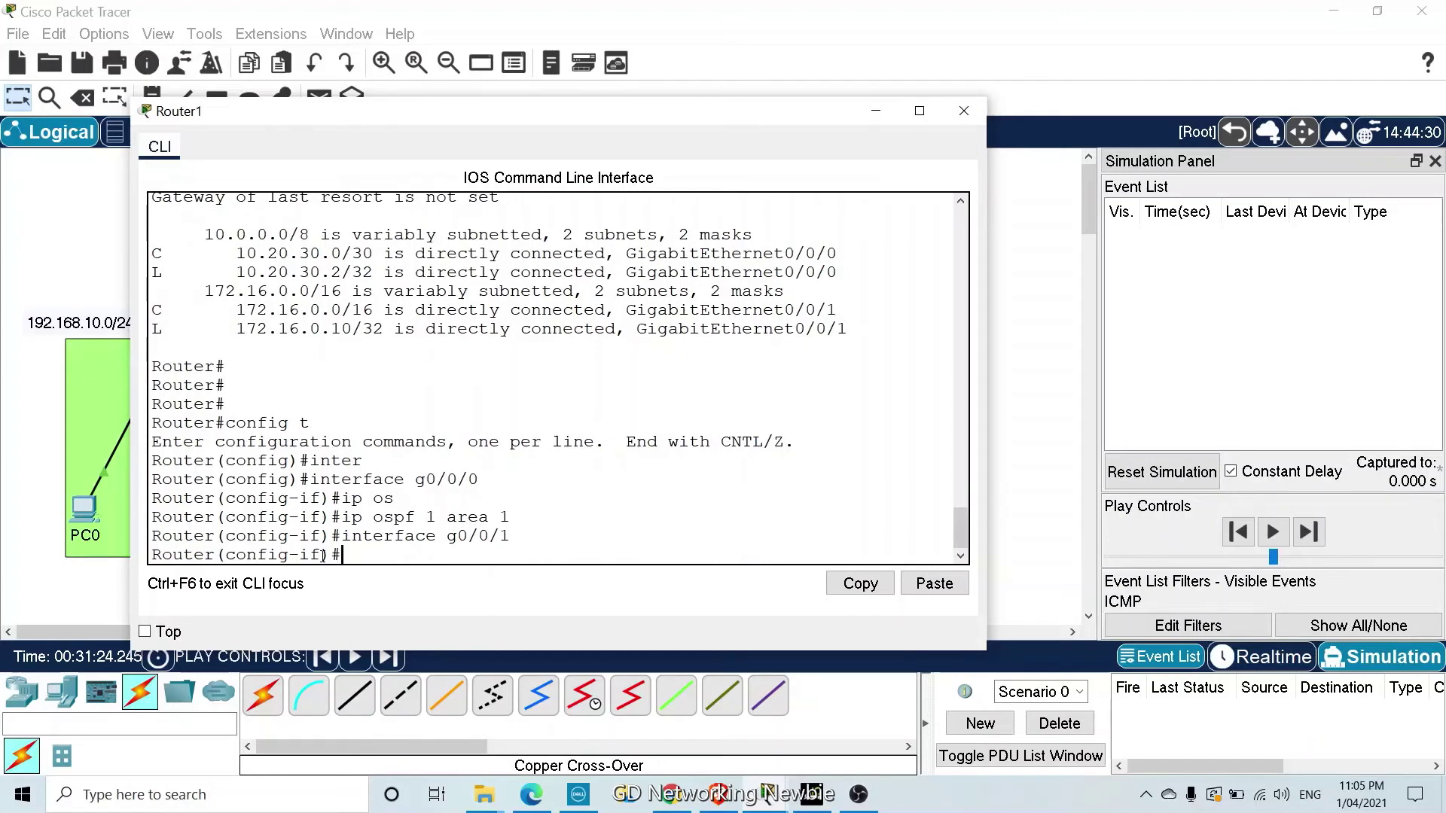
pyautogui.write('ip ospf 1 area 1')
pyautogui.press('Return')
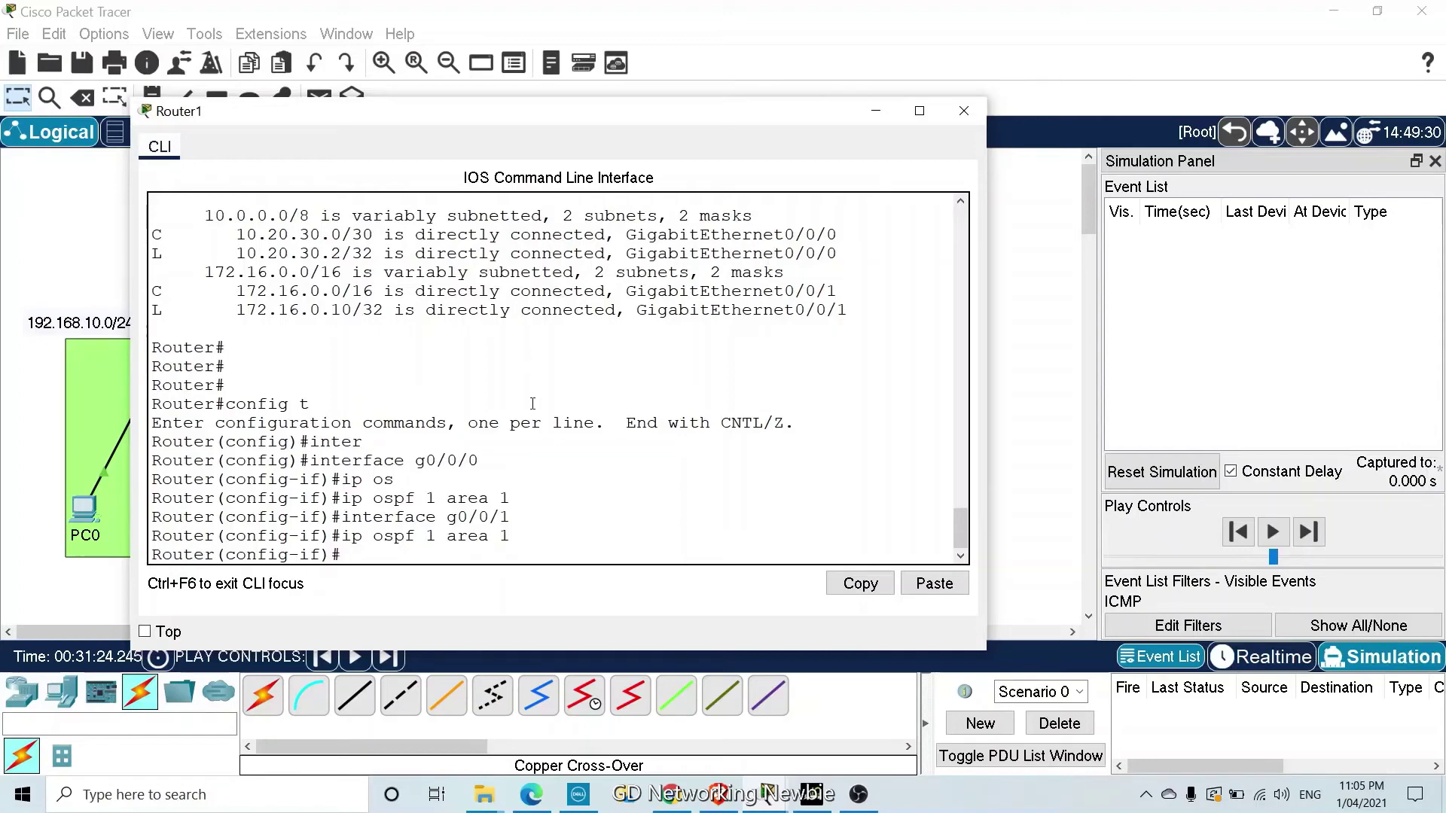
pyautogui.click(965, 111)
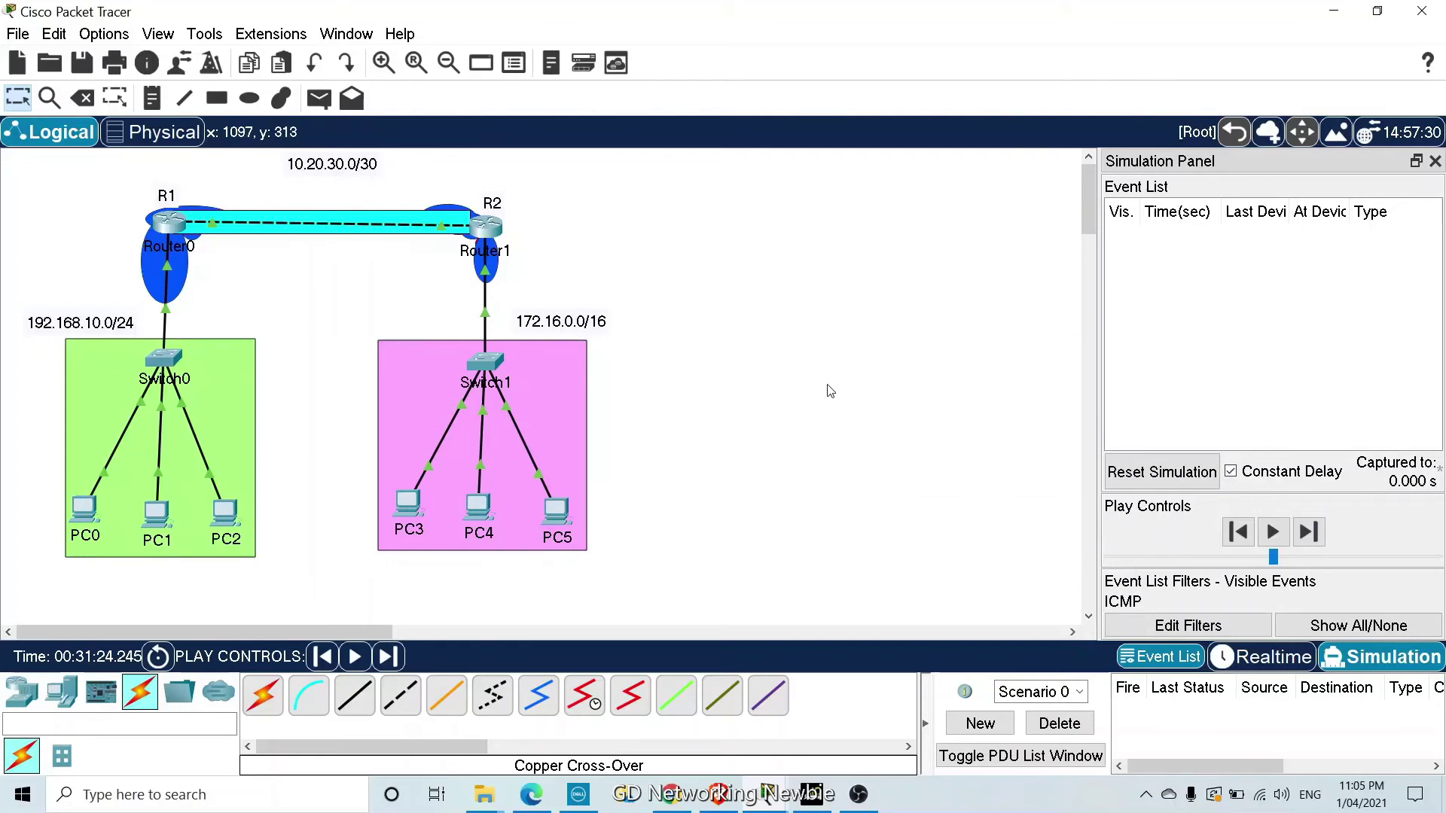
# Reopen Router0's CLI, leave configuration mode for the privileged prompt, and close the window
pyautogui.click(169, 223)
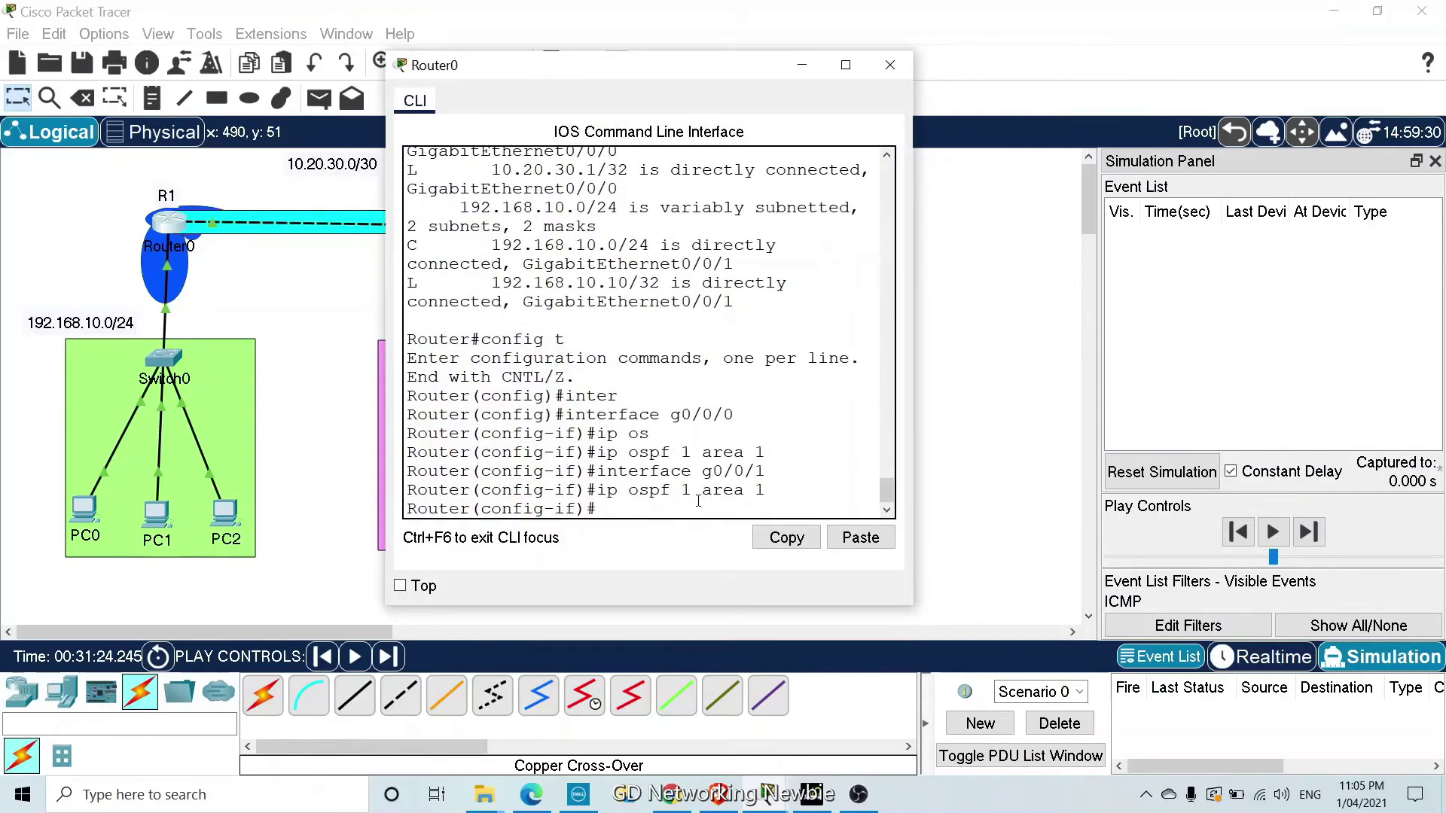
pyautogui.hotkey('ctrl', 'z')
pyautogui.press('Return')
pyautogui.press('Return')
pyautogui.press('Return')
pyautogui.press('Return')
pyautogui.press('Return')
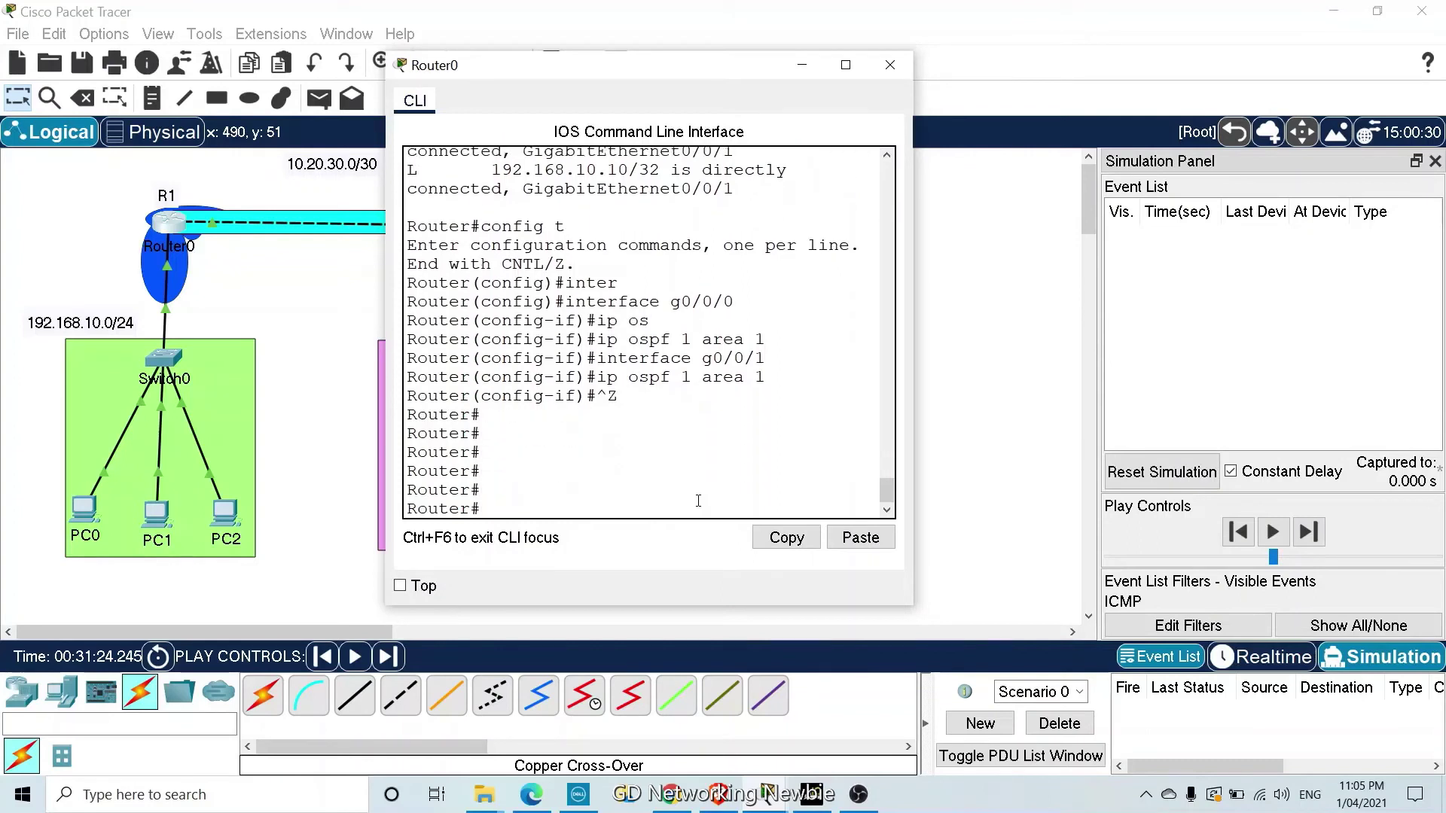
pyautogui.press('Return')
pyautogui.press('Return')
pyautogui.press('Return')
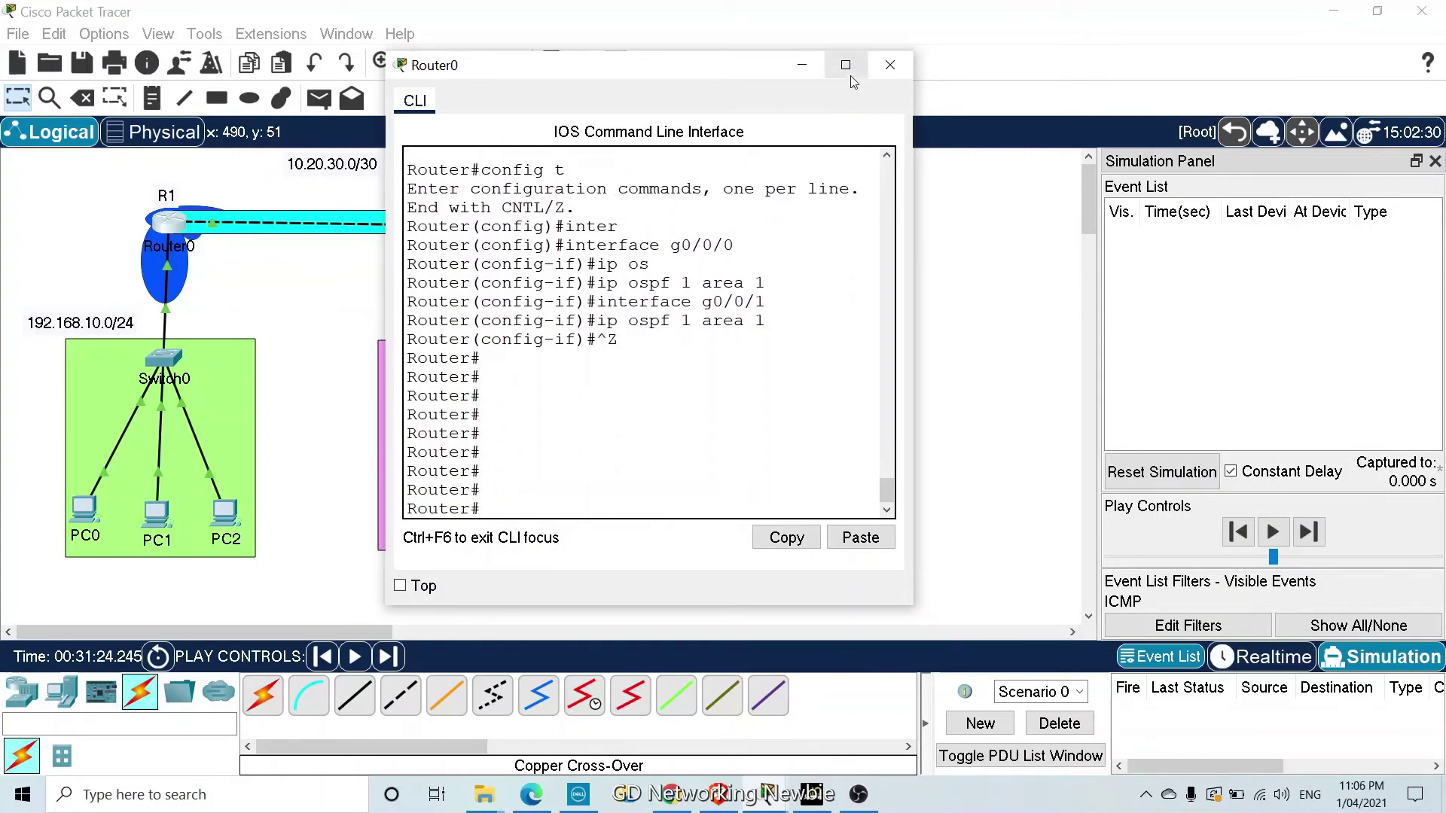
pyautogui.click(890, 65)
# Reopen Router1's CLI, leave configuration mode for the privileged prompt, and minimize the window
pyautogui.click(491, 226)
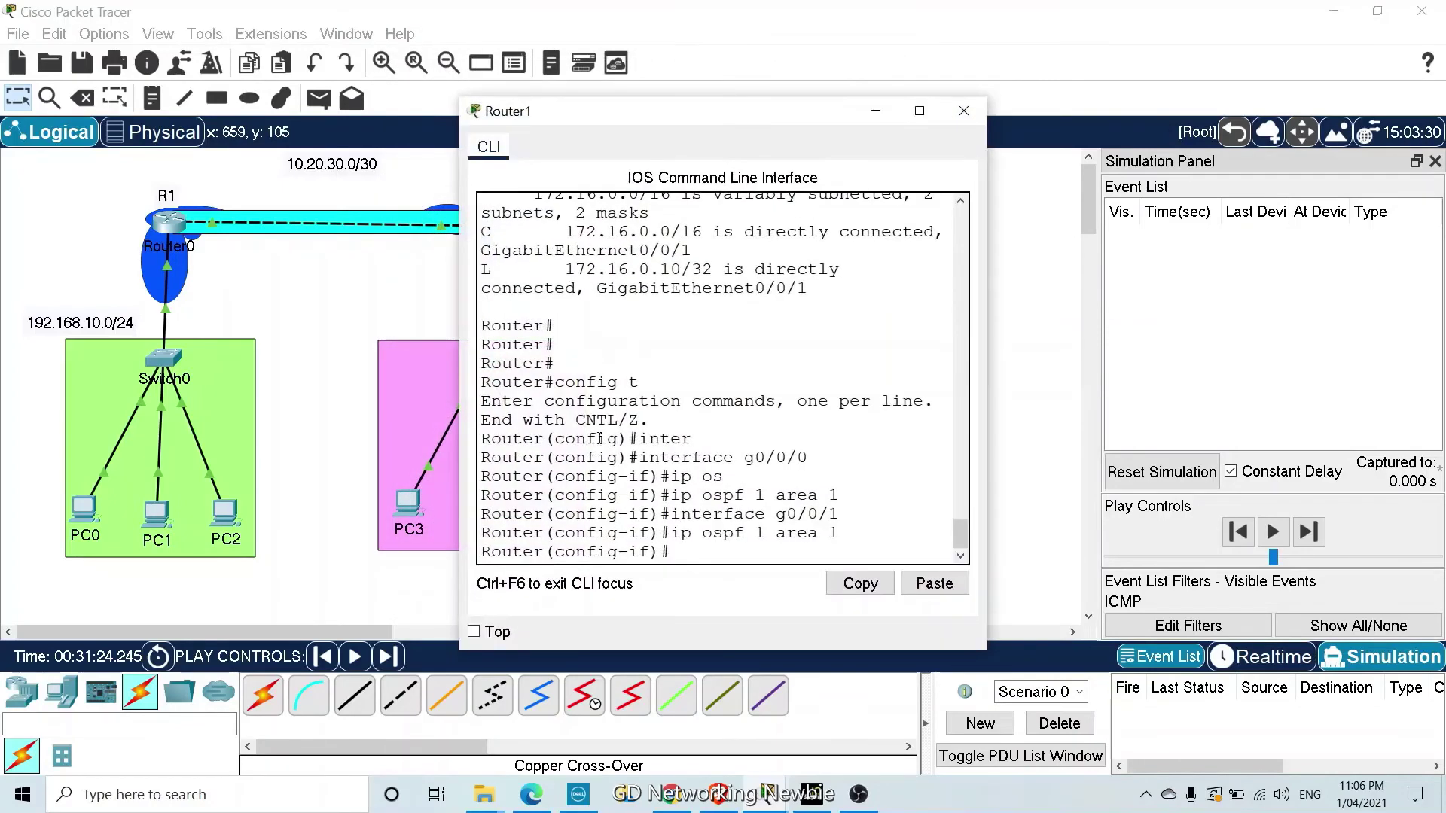
pyautogui.press('Return')
pyautogui.press('Return')
pyautogui.press('Return')
pyautogui.press('Return')
pyautogui.press('Return')
pyautogui.hotkey('ctrl', 'z')
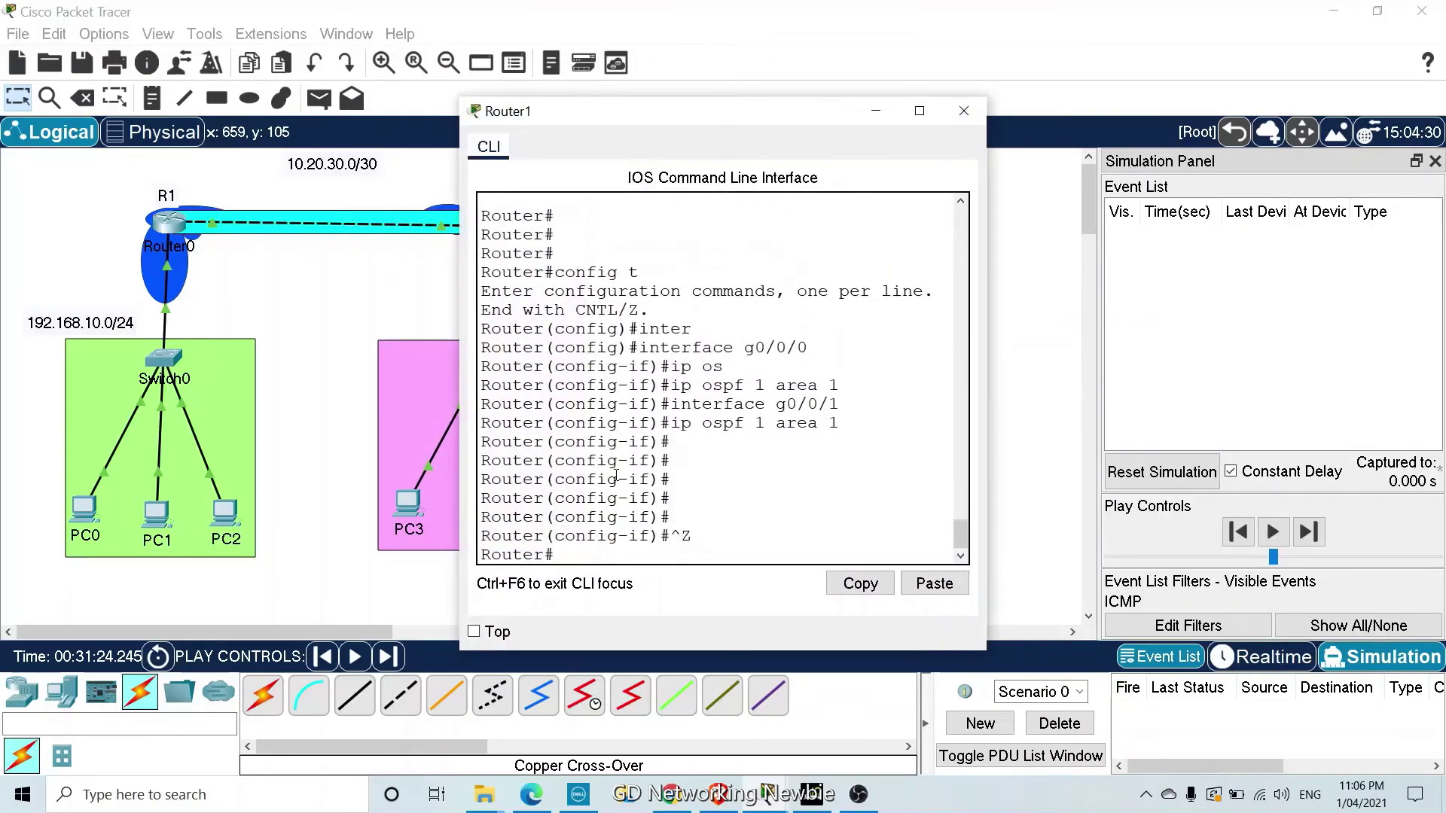
pyautogui.press('Return')
pyautogui.press('Return')
pyautogui.press('Return')
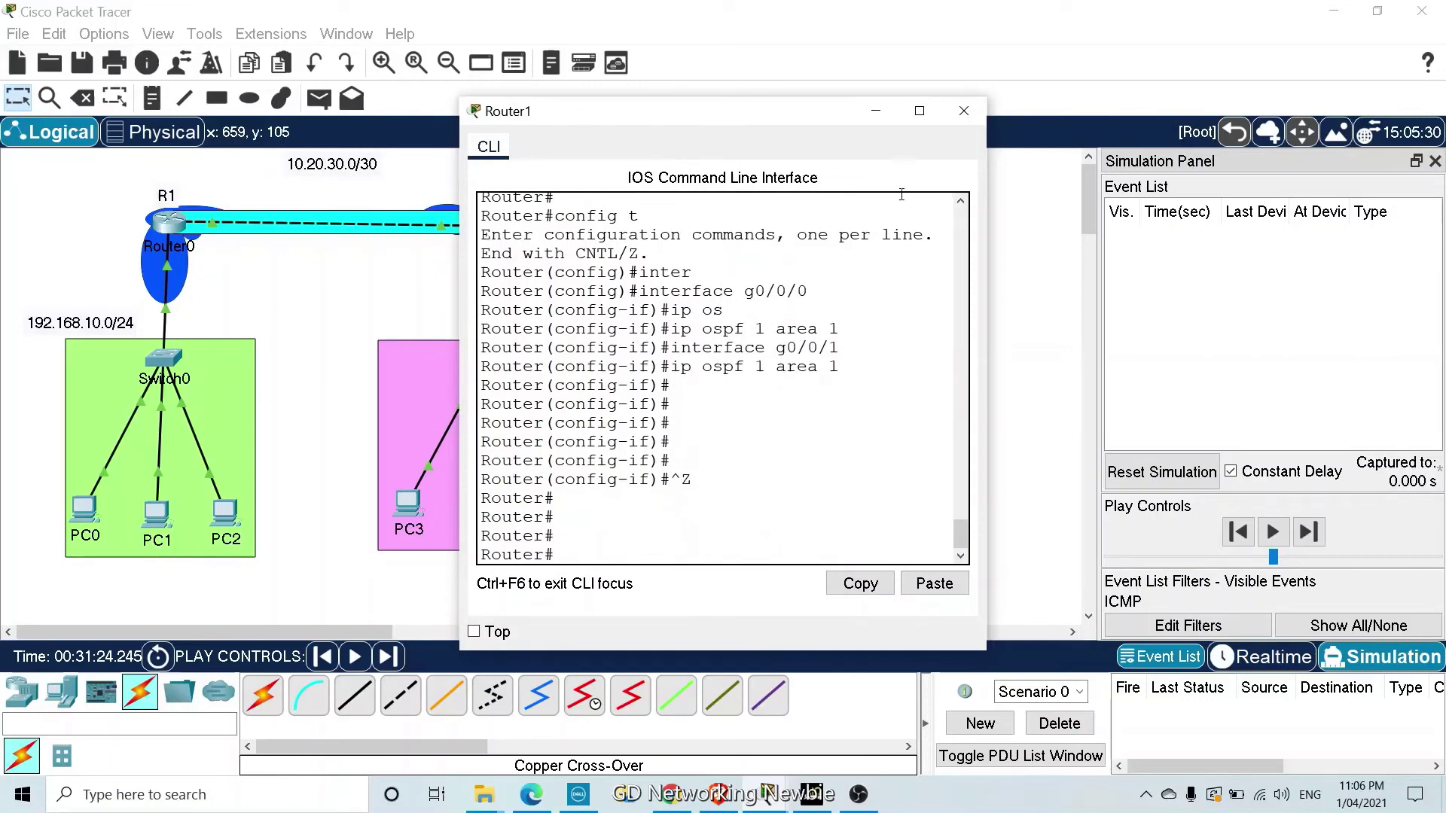
pyautogui.click(877, 113)
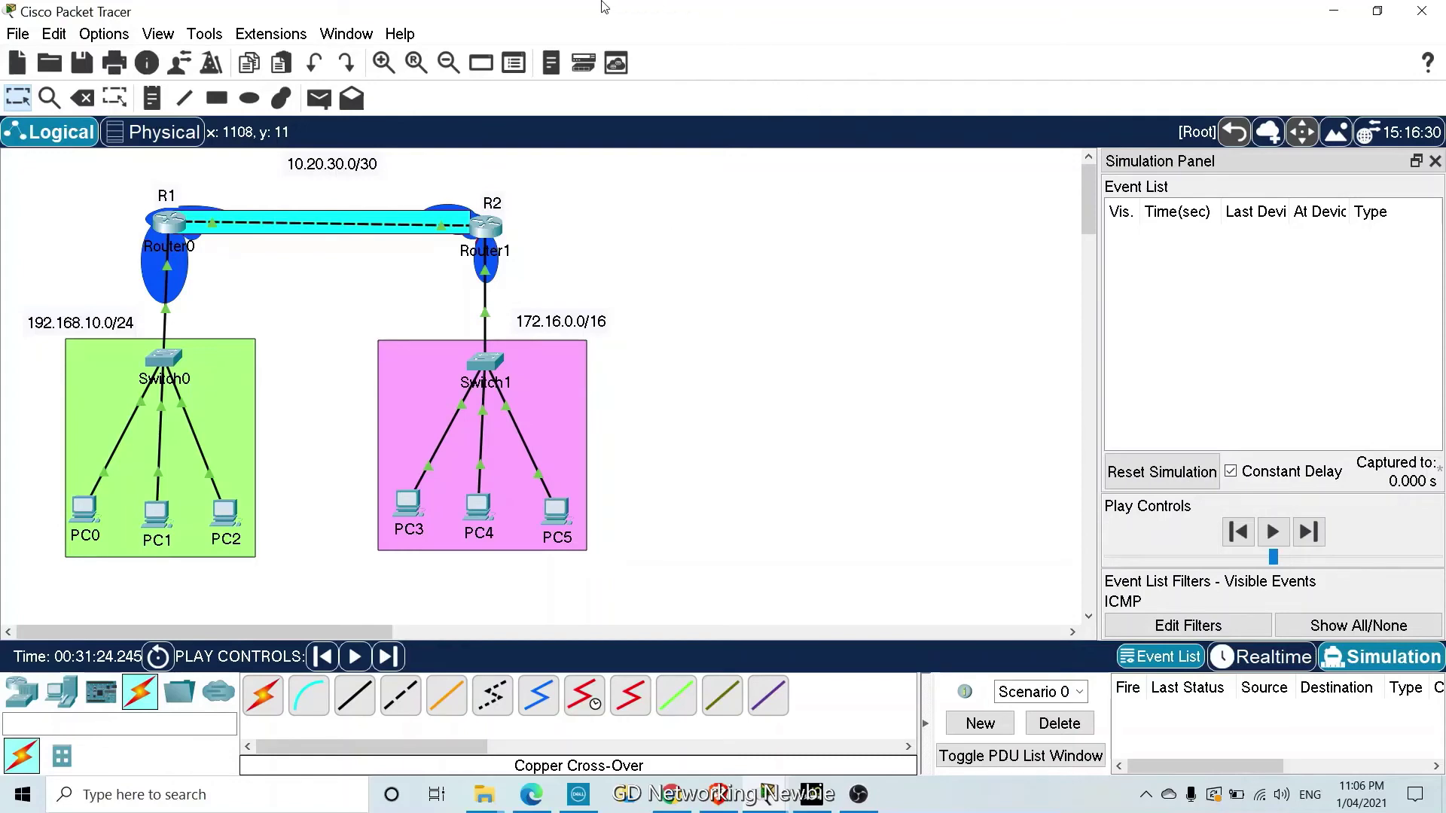
# Run show ip route in Router0's CLI, widen the window to check the route codes and entries for OSPF, and close it
pyautogui.click(176, 233)
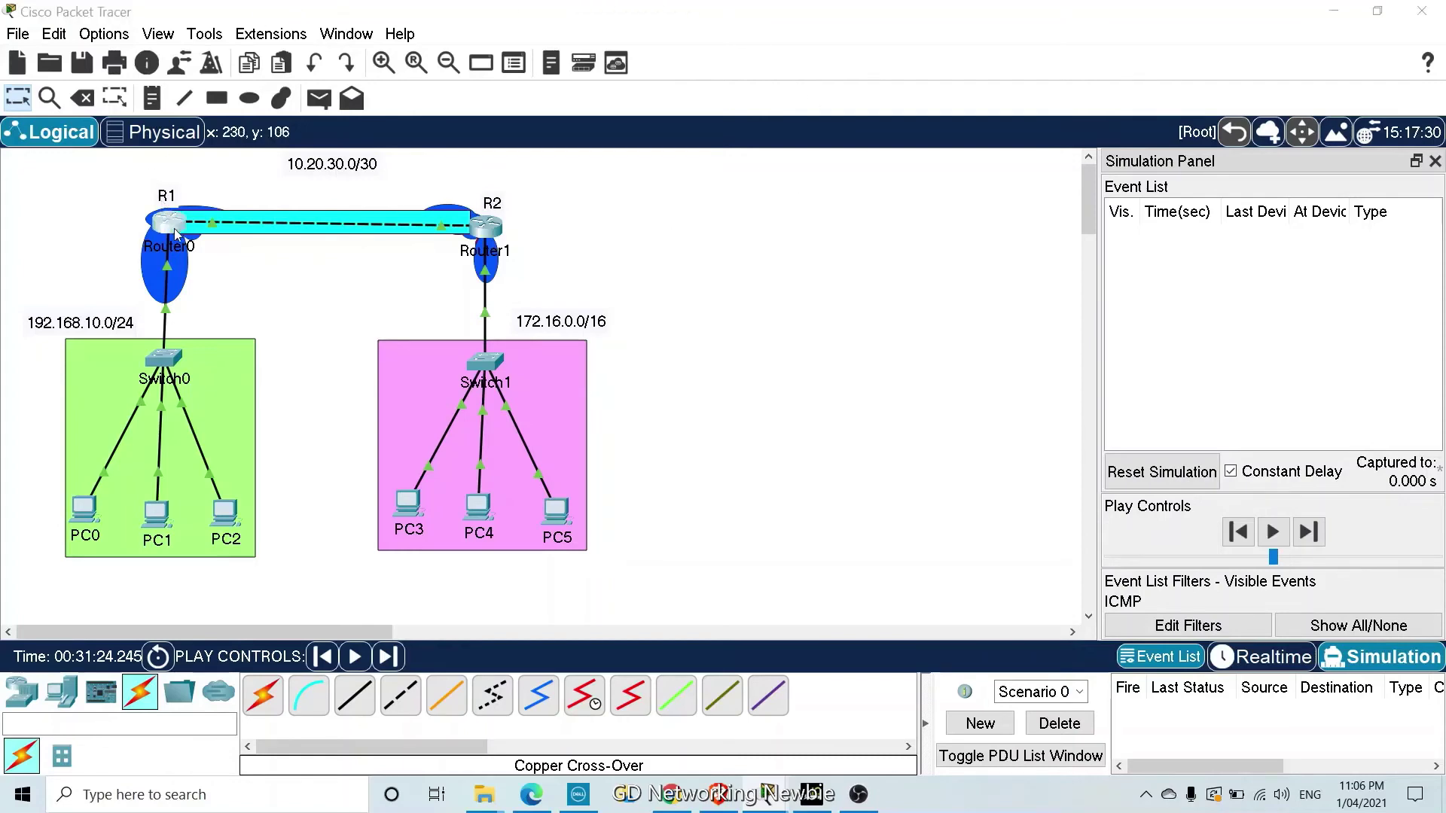
pyautogui.press('Return')
pyautogui.press('Return')
pyautogui.write('s')
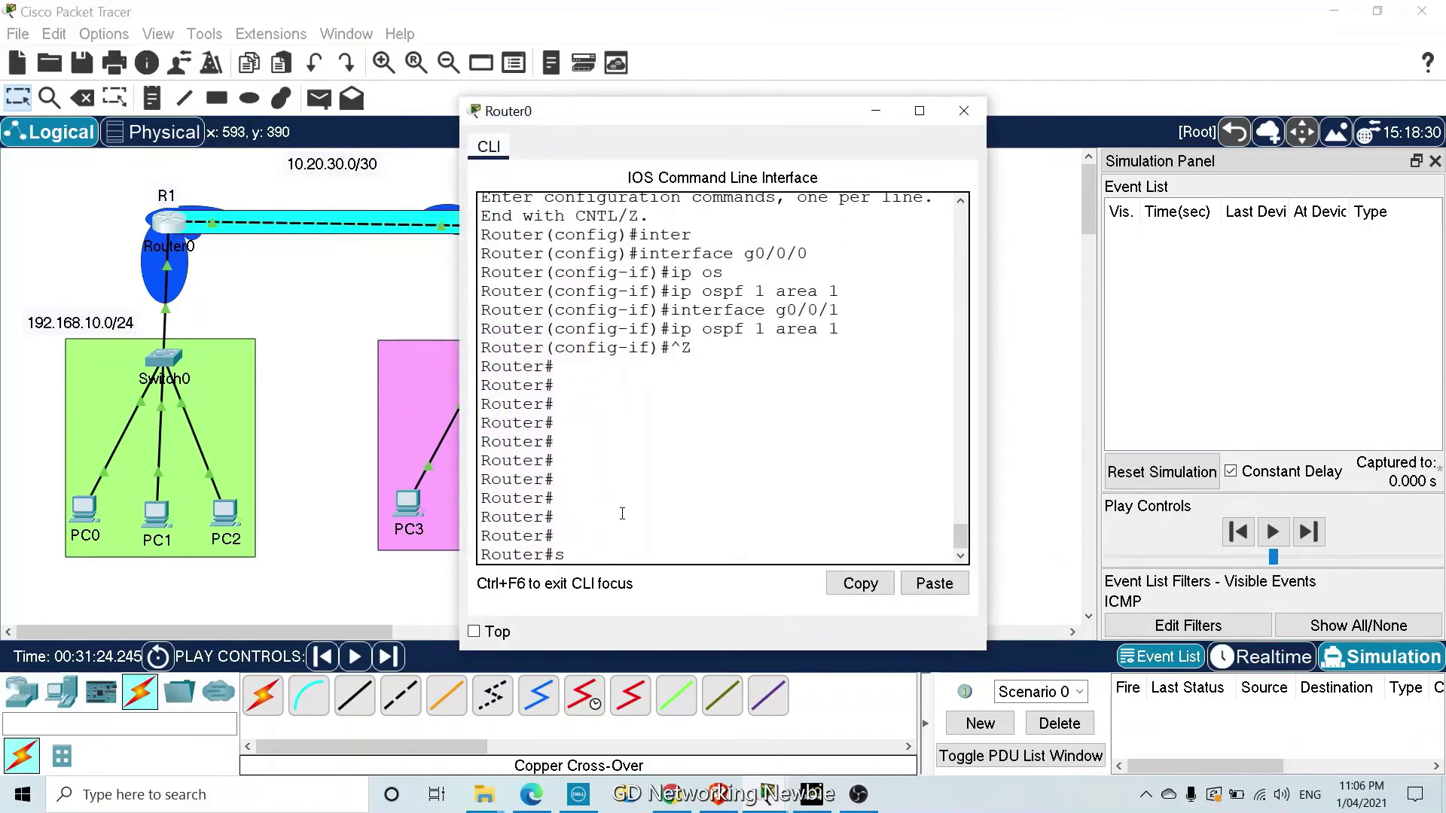
pyautogui.write('how ip route')
pyautogui.press('Return')
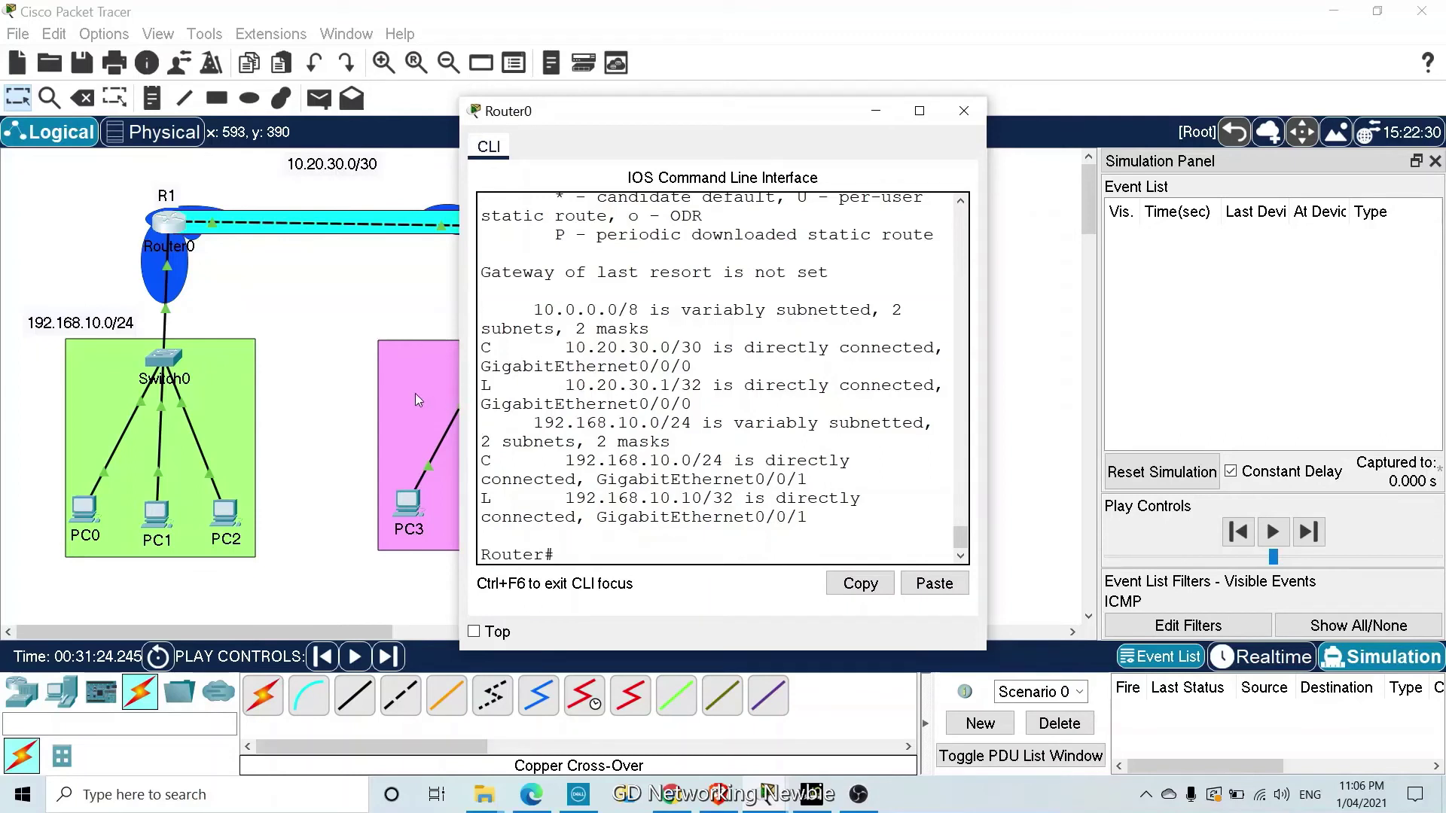
pyautogui.moveTo(461, 385); pyautogui.dragTo(257, 422)
pyautogui.scroll(3, 445, 448)
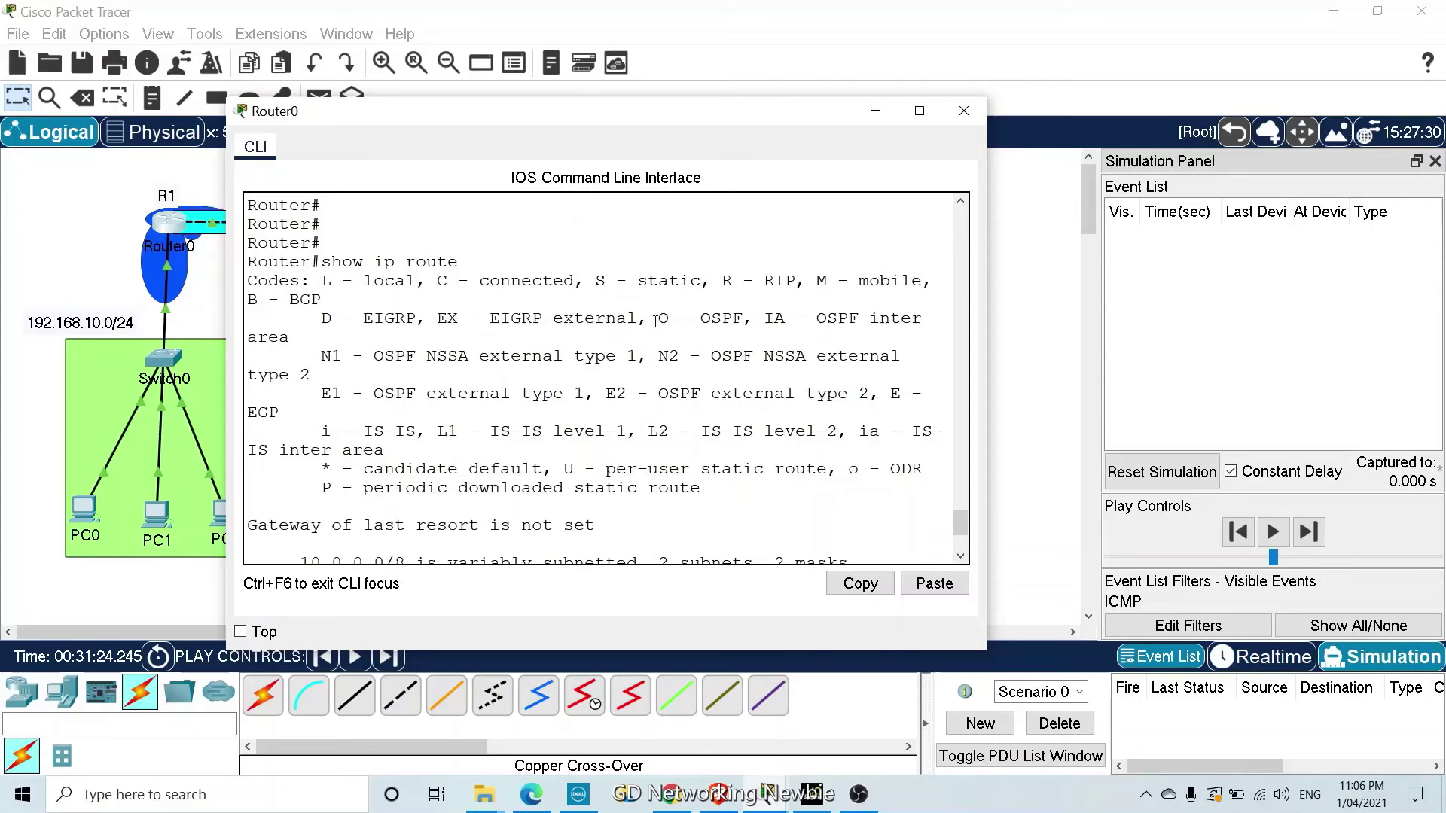
pyautogui.moveTo(658, 322); pyautogui.dragTo(673, 321)
pyautogui.scroll(-3, 363, 519)
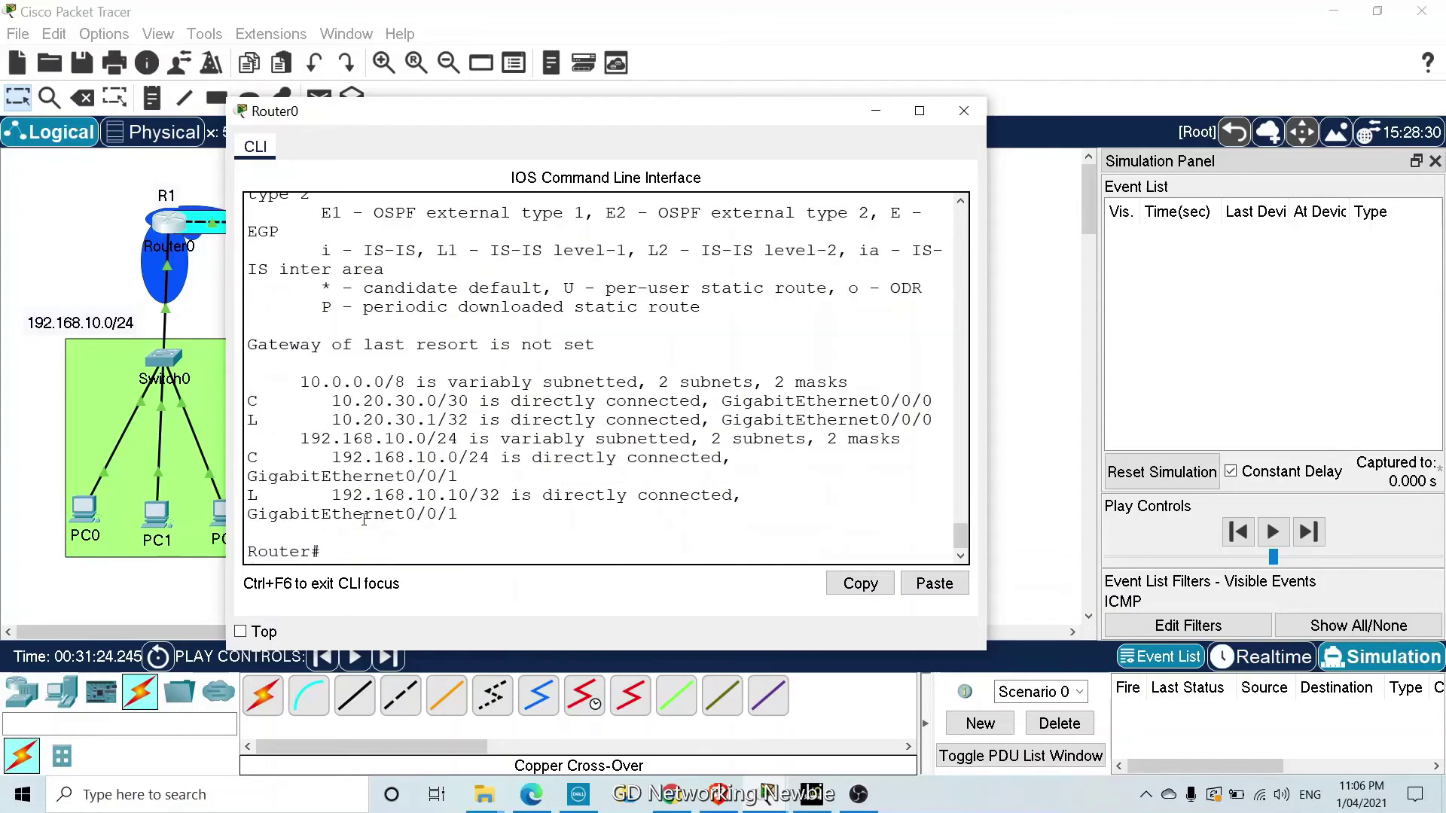
pyautogui.click(964, 111)
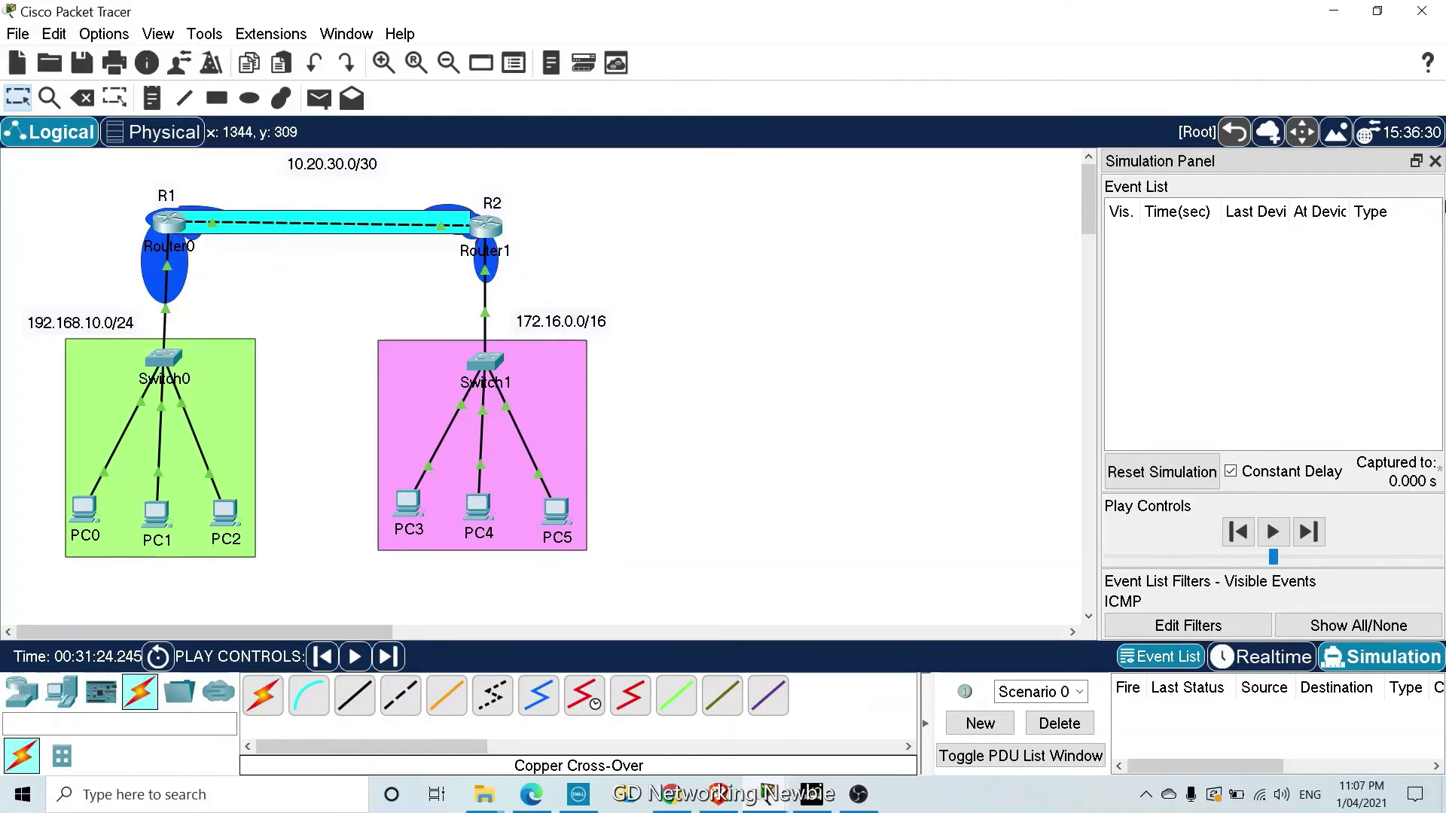
# Switch the network from Simulation to Realtime mode
pyautogui.click(1229, 661)
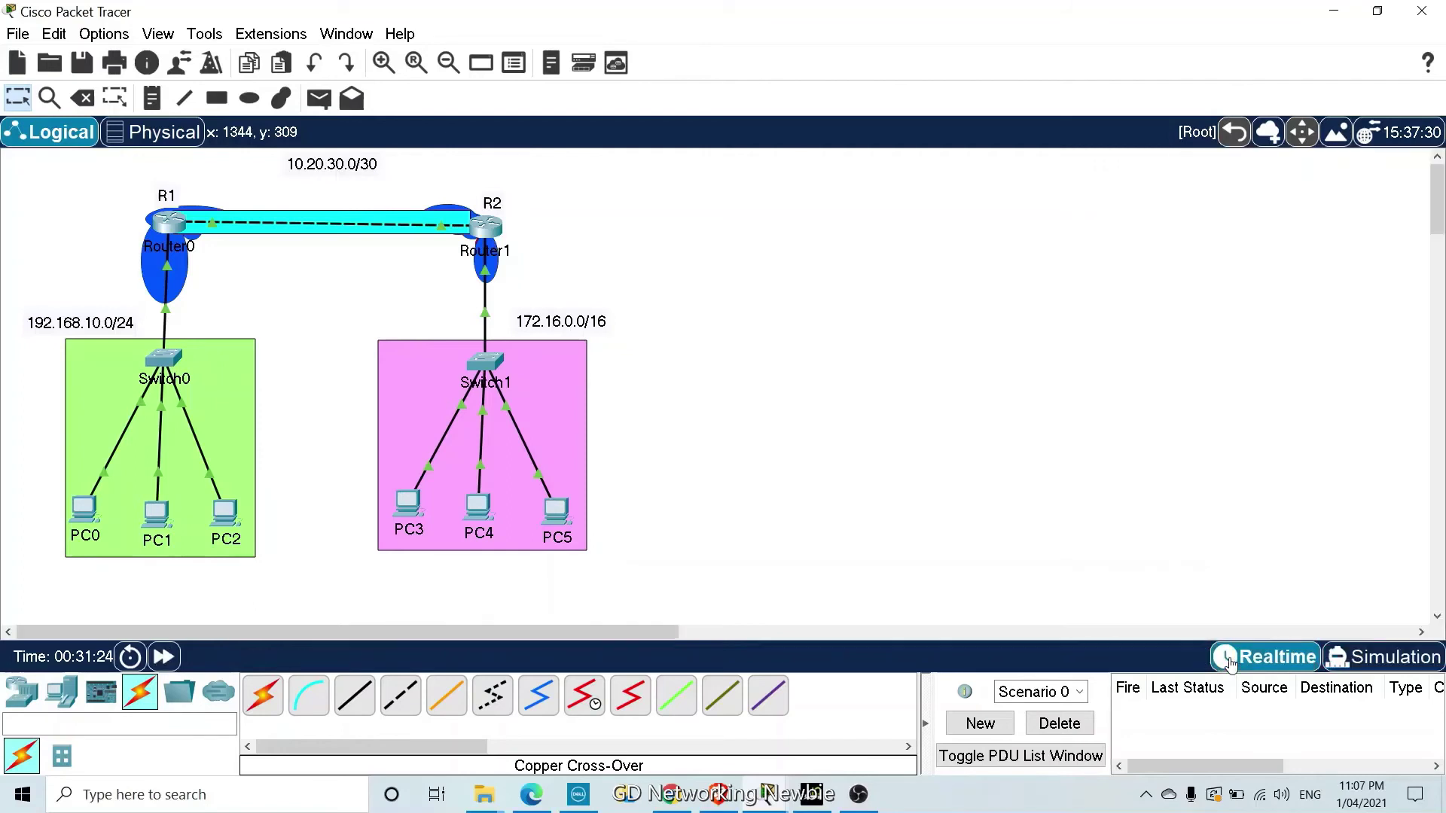
# Fast-forward the network time three times in Realtime mode
pyautogui.click(165, 658)
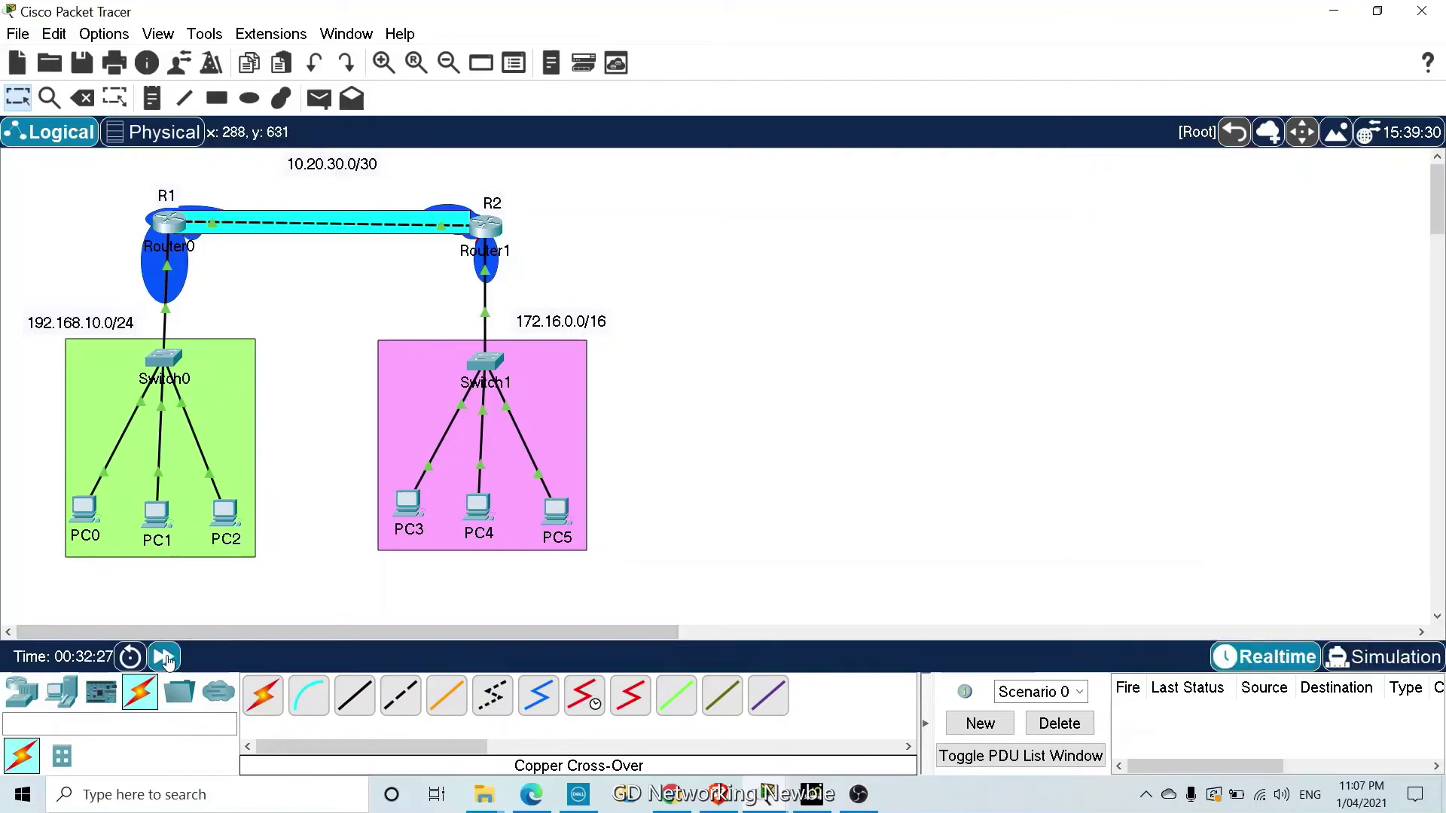
pyautogui.click(164, 658)
pyautogui.click(164, 658)
# Open Router0's CLI and examine the OSPF-5-ADJCHG adjacency message for its neighbor on GigabitEthernet0/0/0
pyautogui.click(176, 233)
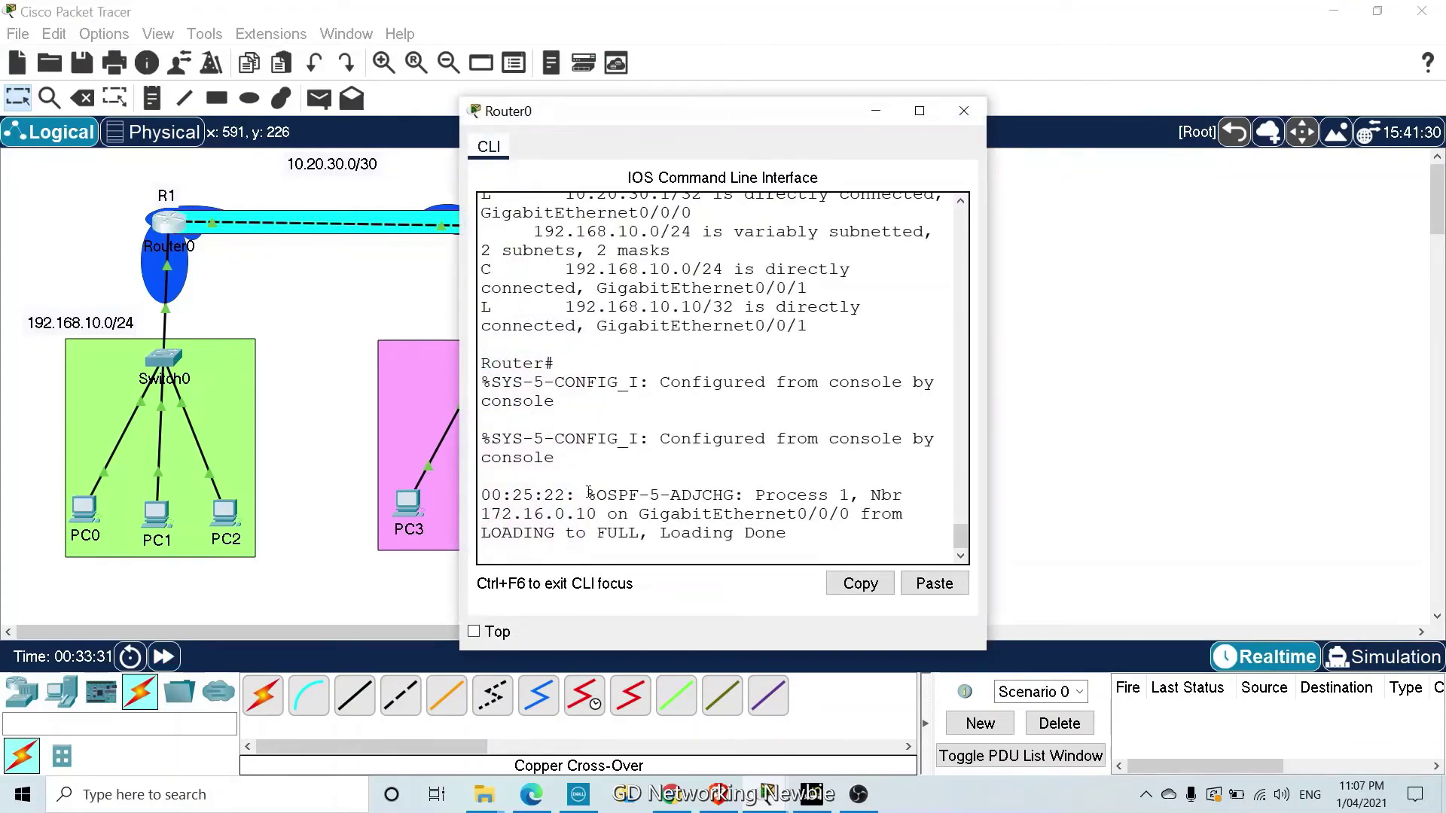
pyautogui.moveTo(588, 495); pyautogui.dragTo(639, 497)
pyautogui.moveTo(756, 497); pyautogui.dragTo(791, 500)
pyautogui.moveTo(482, 515); pyautogui.dragTo(727, 533)
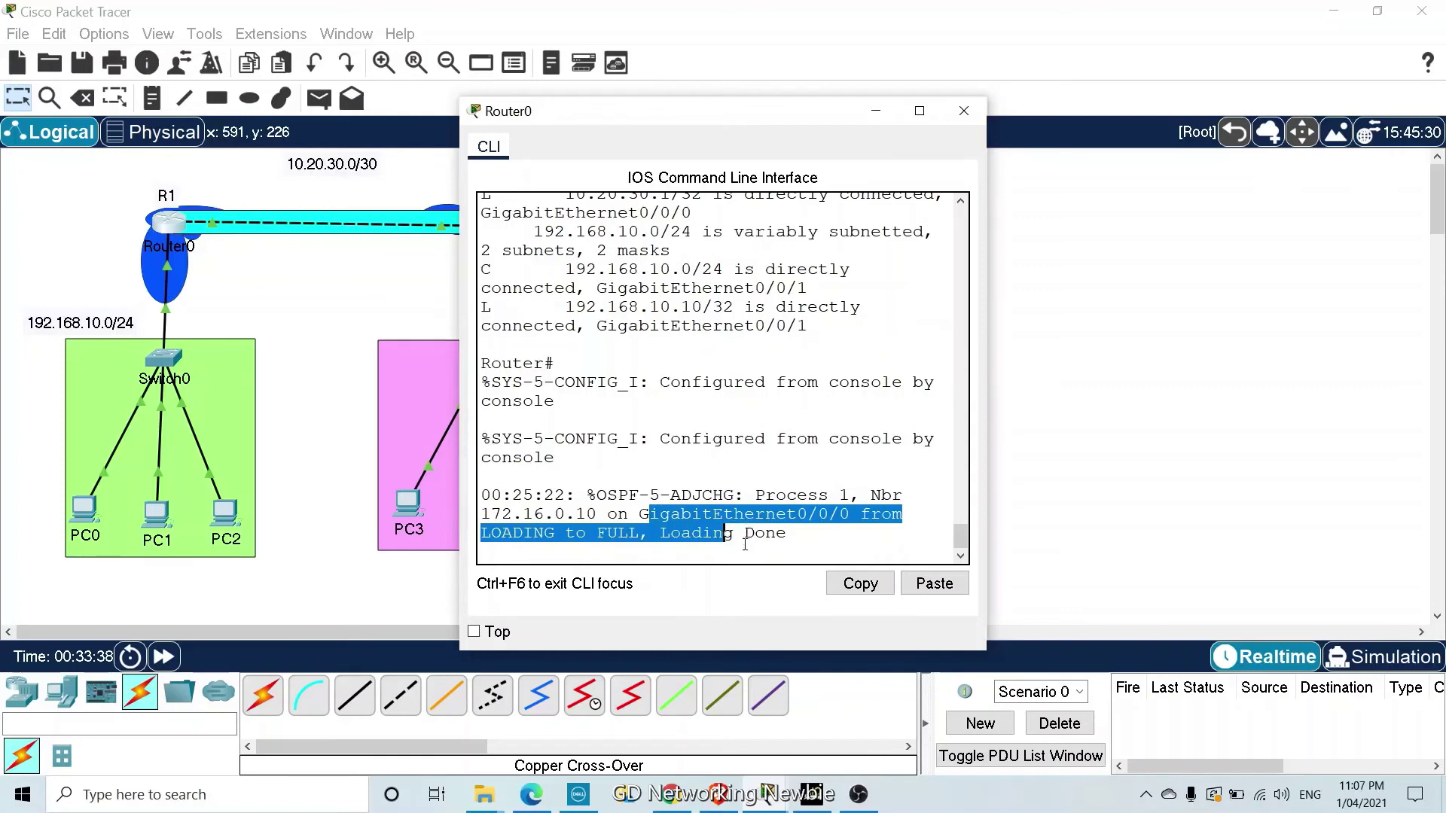
pyautogui.click(745, 543)
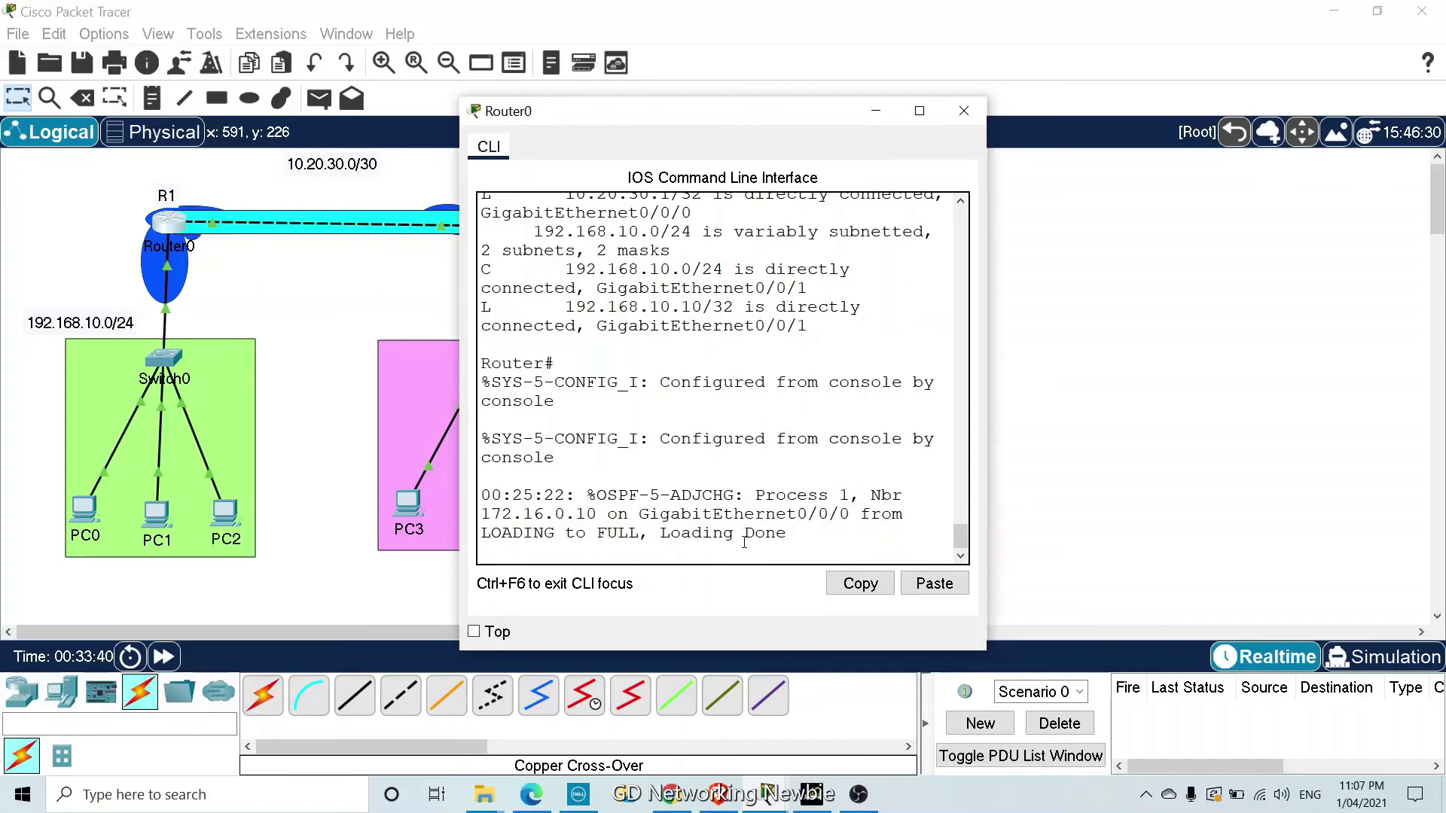
pyautogui.moveTo(783, 536); pyautogui.dragTo(482, 484)
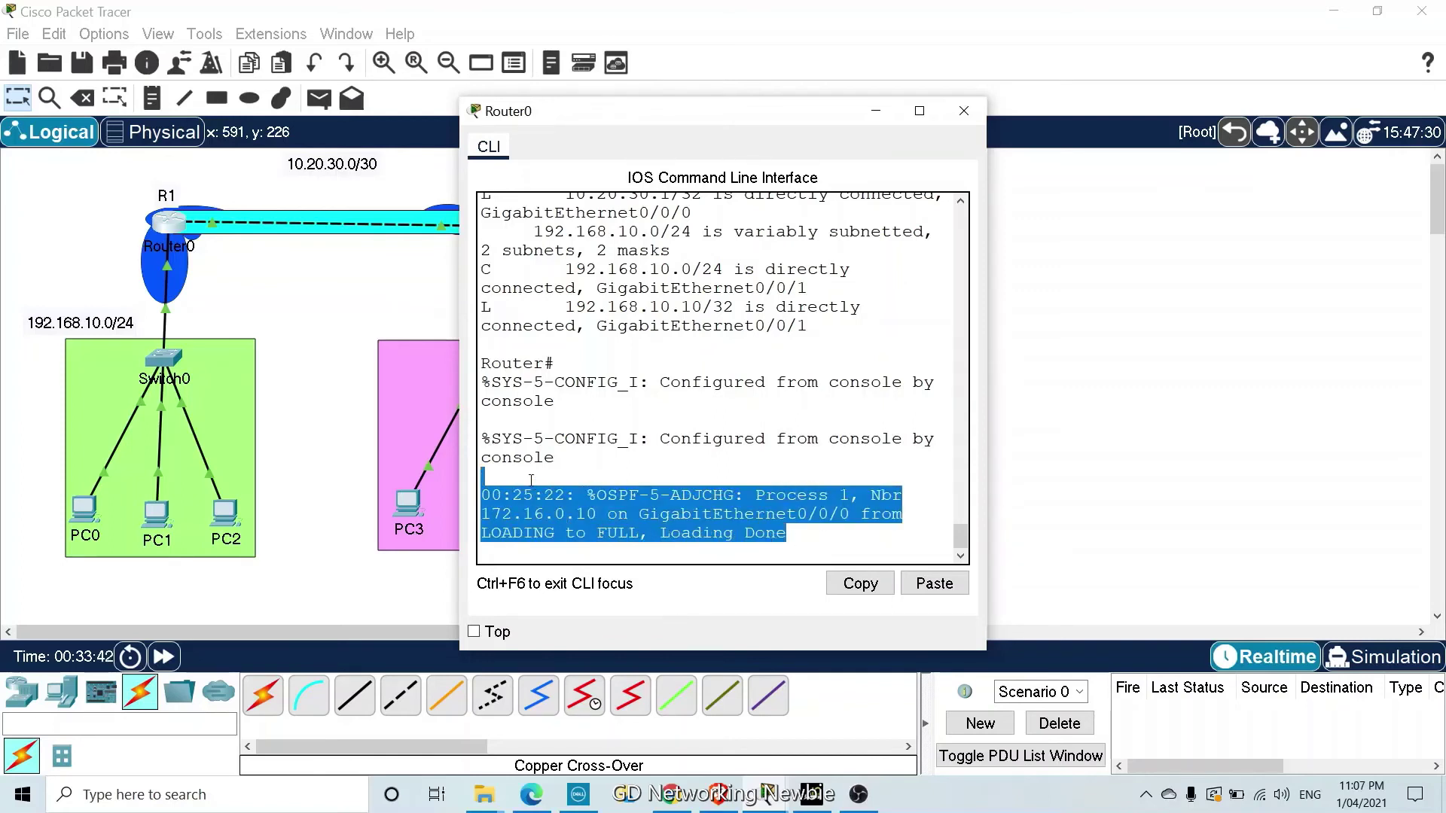
# Return to Router0's privileged prompt and run show ip route
pyautogui.press('Return')
pyautogui.press('Return')
pyautogui.press('Return')
pyautogui.press('Return')
pyautogui.write('s')
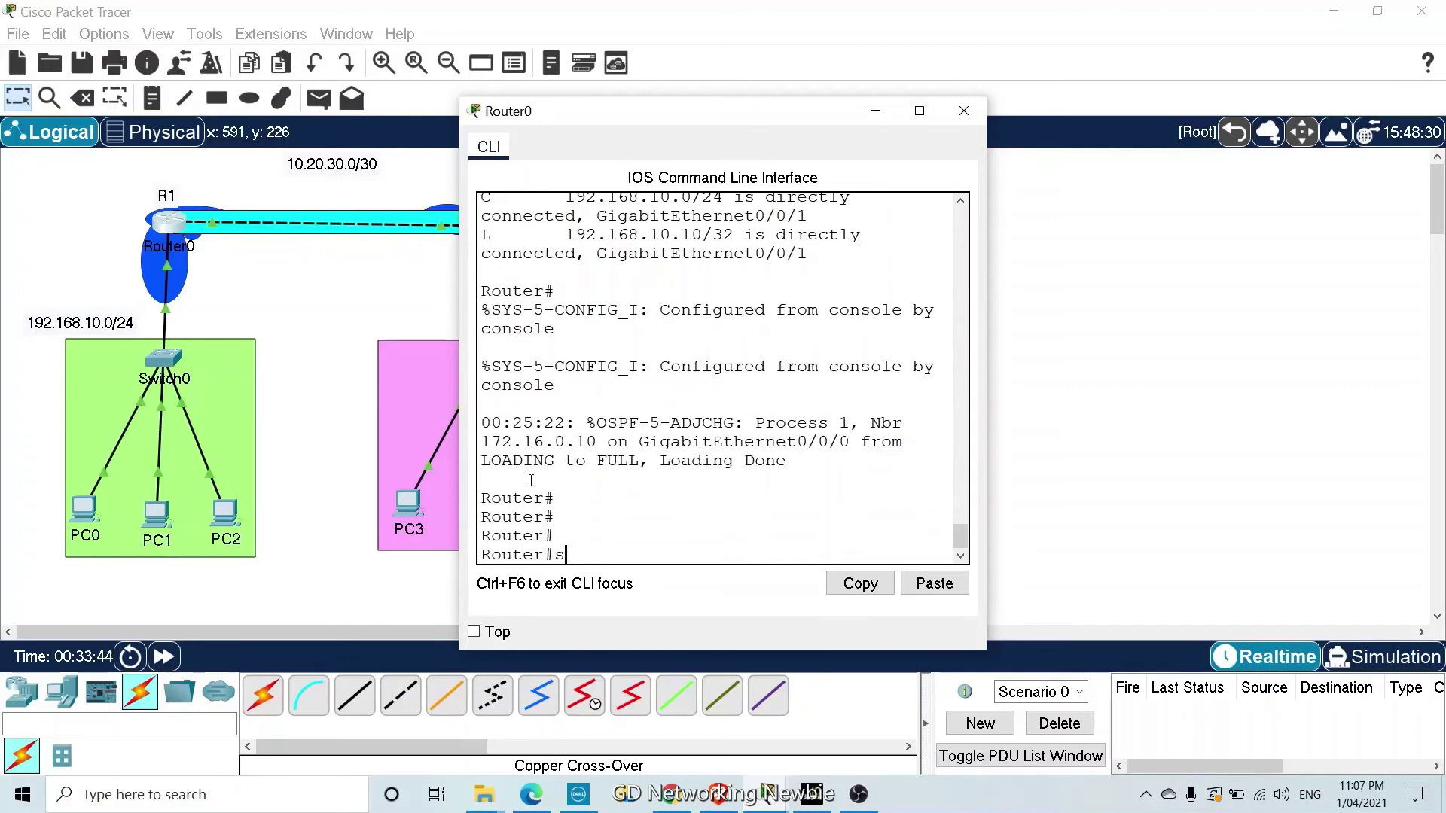
pyautogui.write('how ip route')
pyautogui.press('Return')
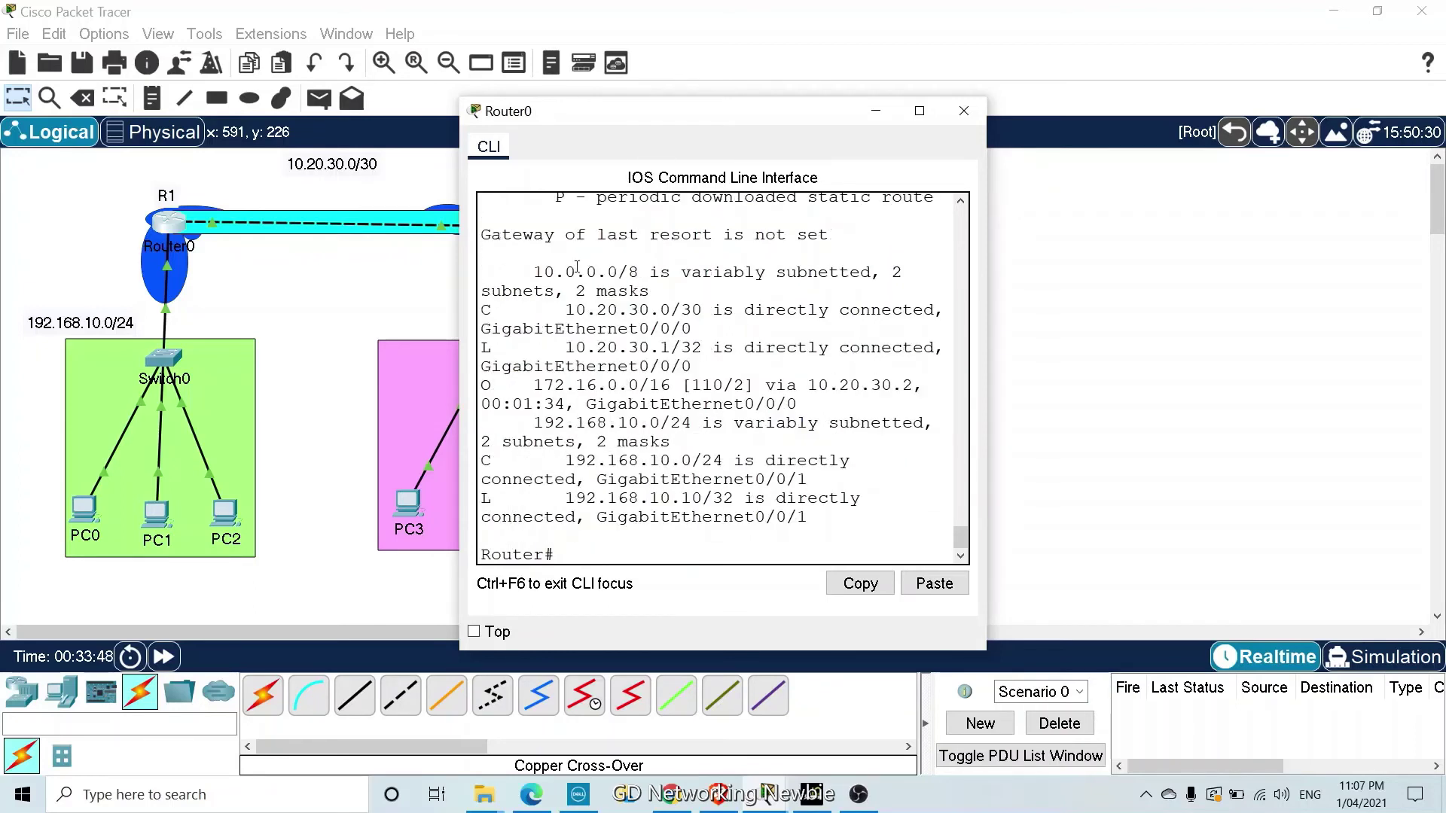
# Widen Router0's CLI to inspect the route marked O, uncover the topology, and nudge the 172.16.0.0/16 label slightly down
pyautogui.moveTo(458, 306); pyautogui.dragTo(72, 315)
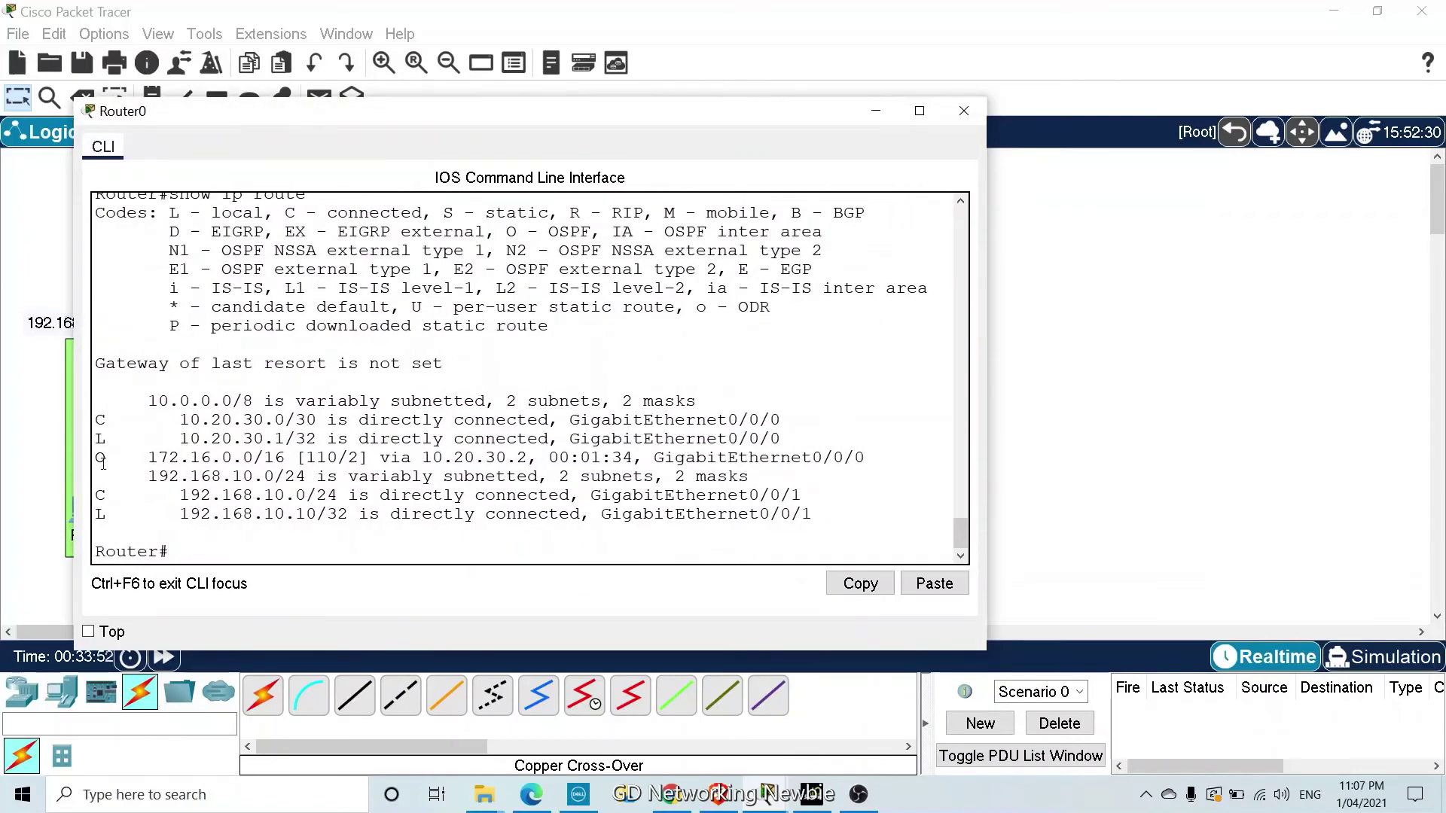
pyautogui.doubleClick(102, 459)
pyautogui.moveTo(540, 113); pyautogui.dragTo(518, 169)
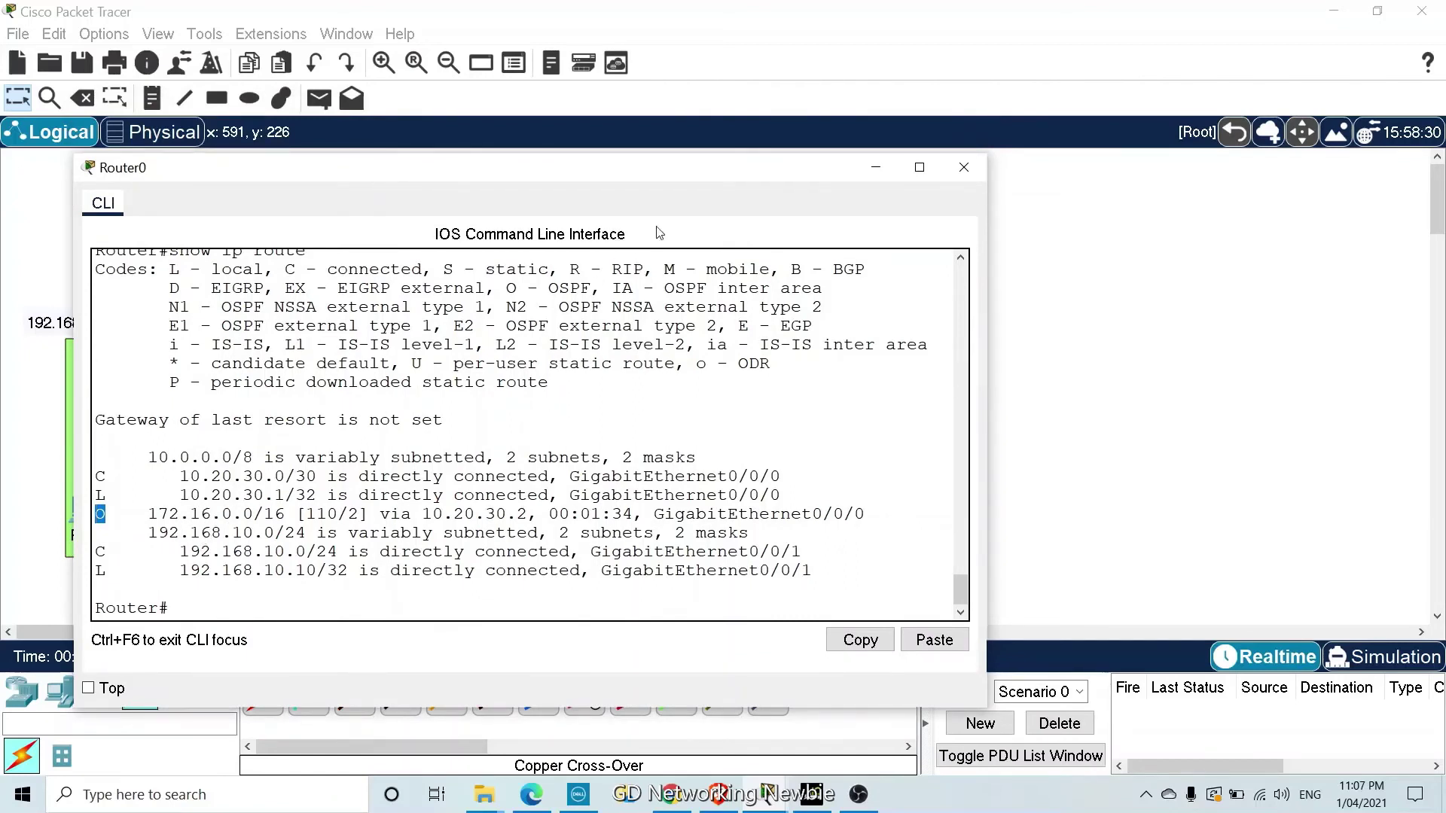
pyautogui.moveTo(663, 167); pyautogui.dragTo(612, 543)
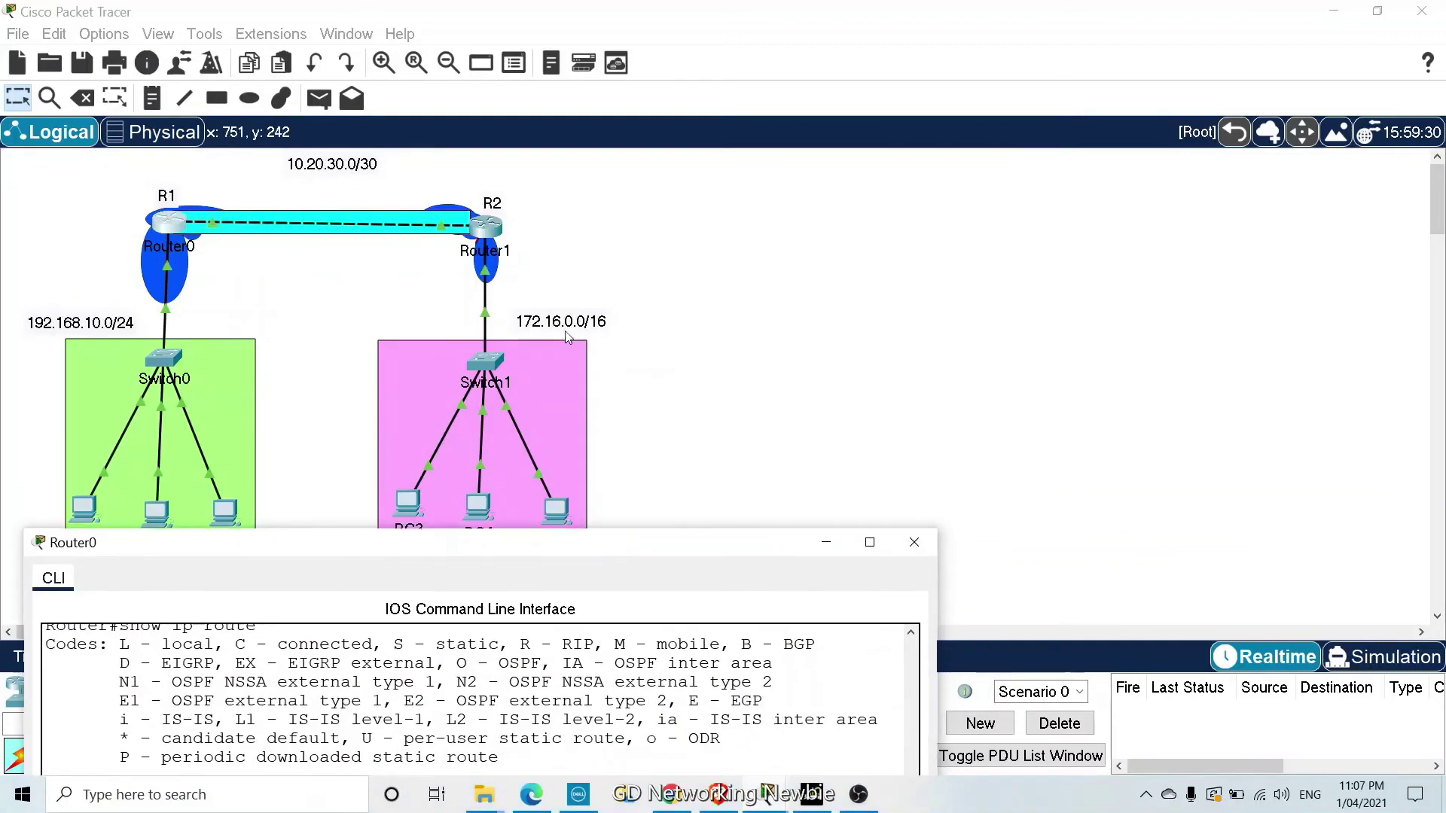
pyautogui.click(587, 314)
pyautogui.moveTo(583, 324)
pyautogui.mouseDown()
pyautogui.moveTo(593, 360)
pyautogui.moveTo(588, 338)
pyautogui.mouseUp()
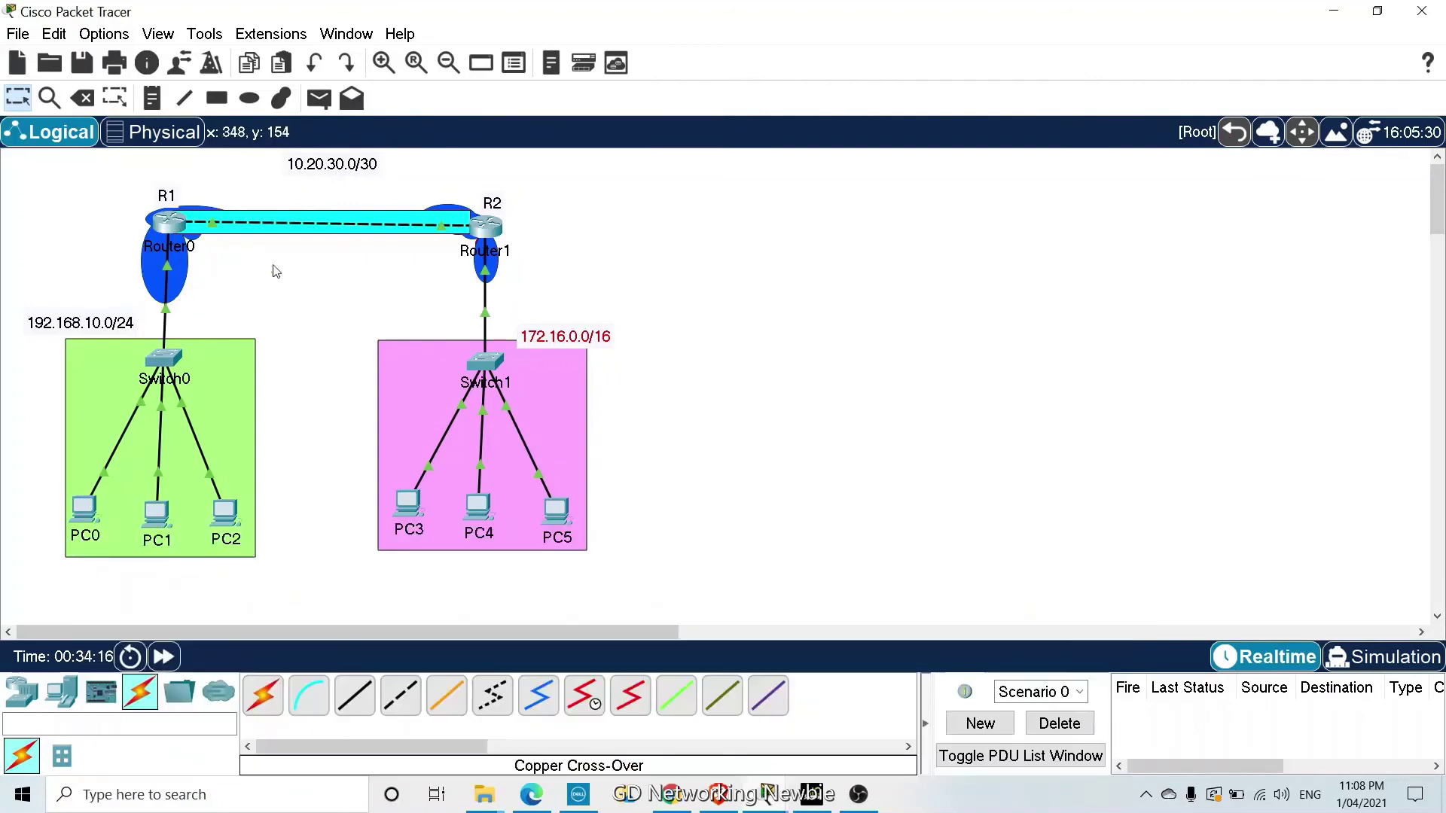
# Open Router1's CLI and examine the OSPF adjacency message for its neighbor on GigabitEthernet0/0/0
pyautogui.click(491, 230)
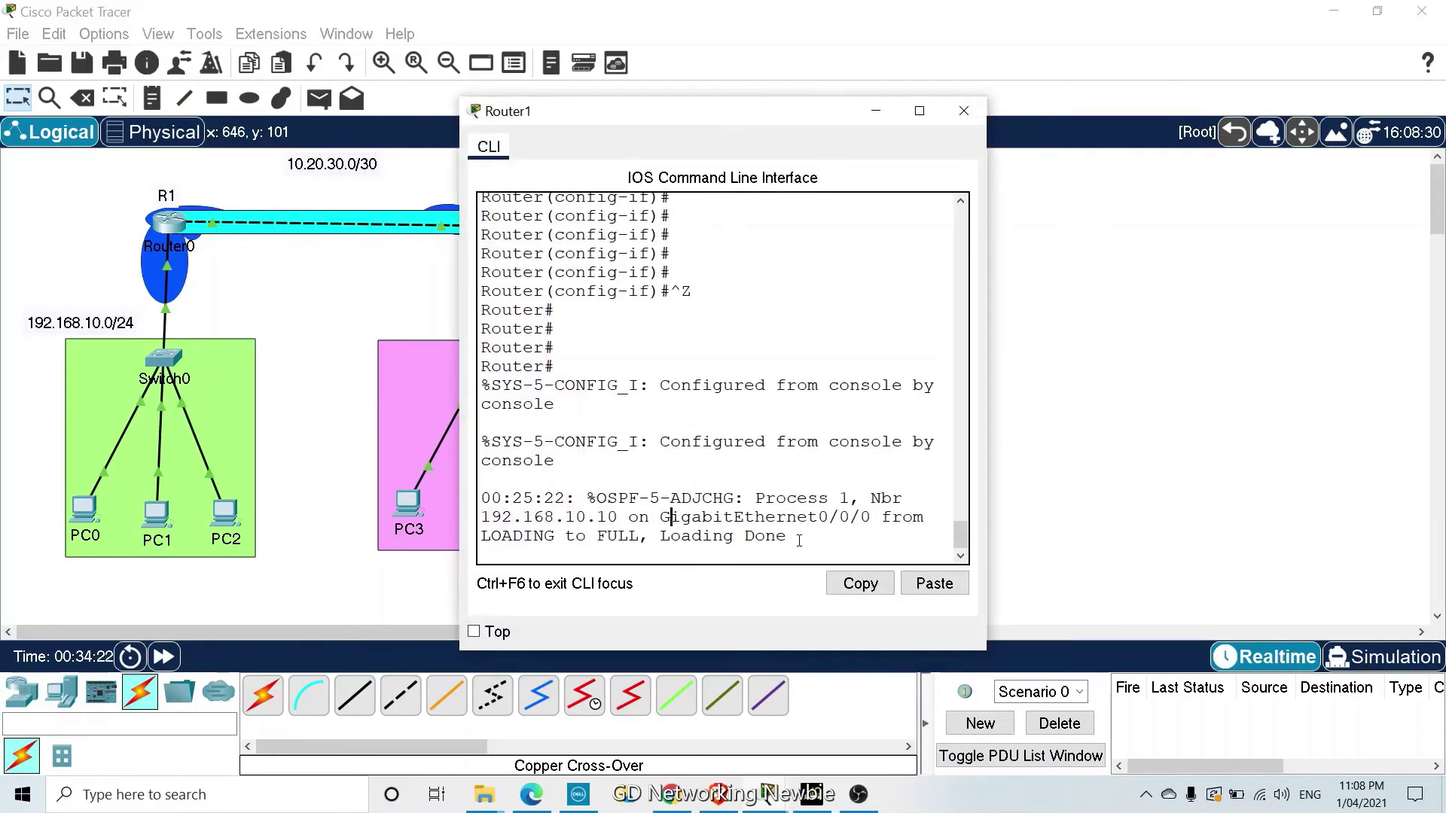
pyautogui.moveTo(799, 540); pyautogui.dragTo(491, 488)
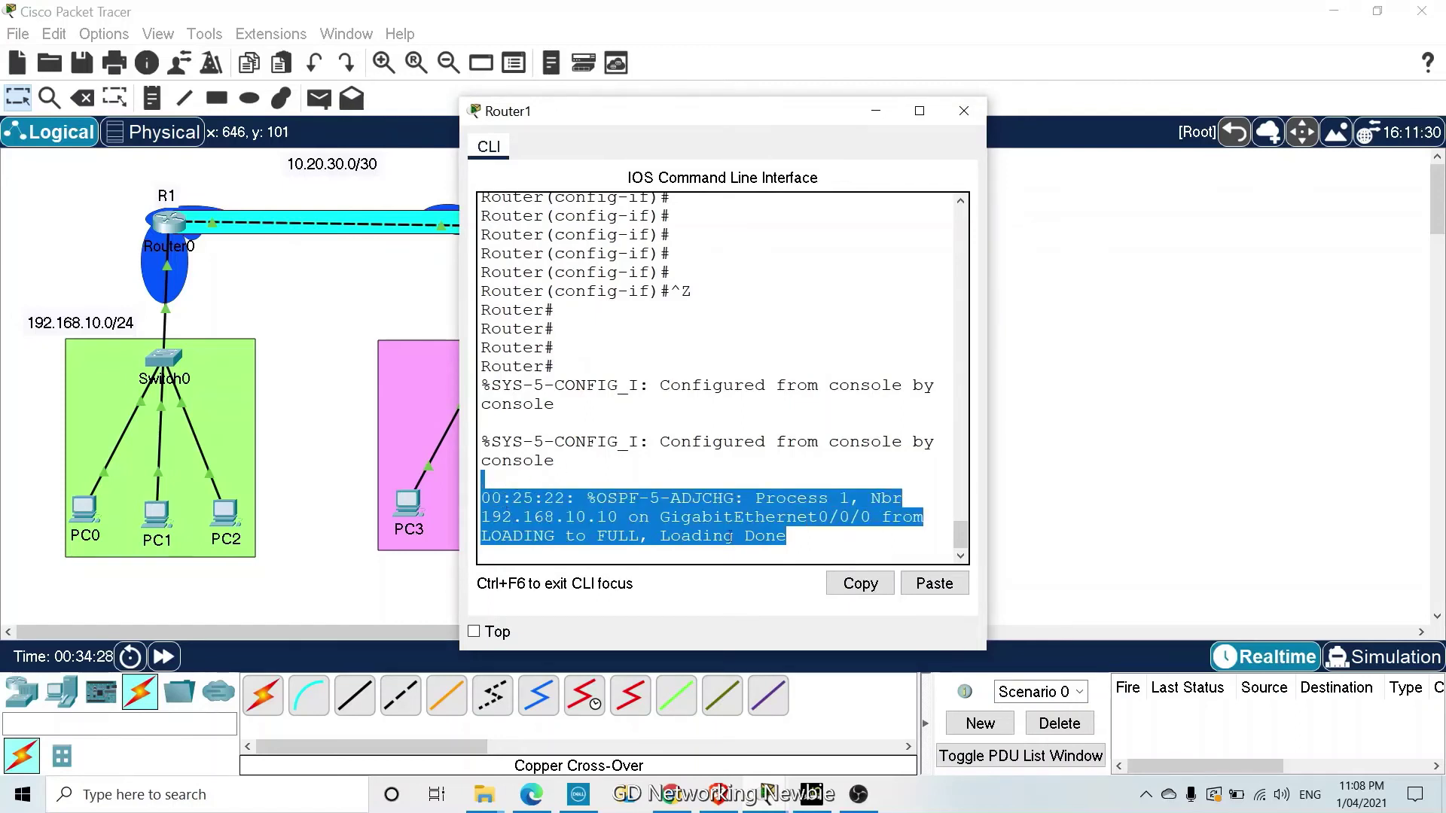
pyautogui.click(847, 526)
# Return to Router1's privileged prompt and run show ip route
pyautogui.press('Return')
pyautogui.press('Return')
pyautogui.press('Return')
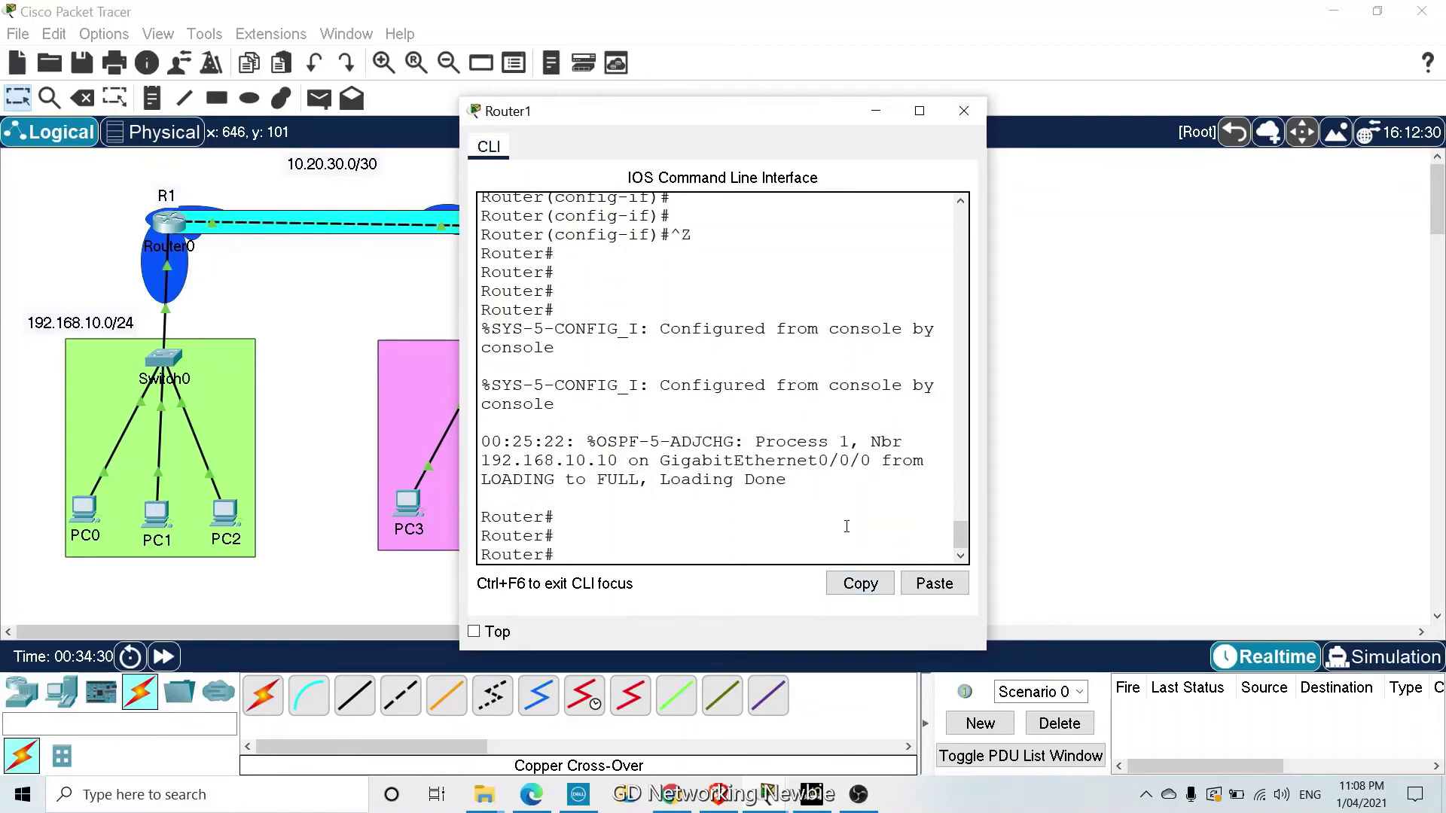
pyautogui.write('show ip route')
pyautogui.press('Return')
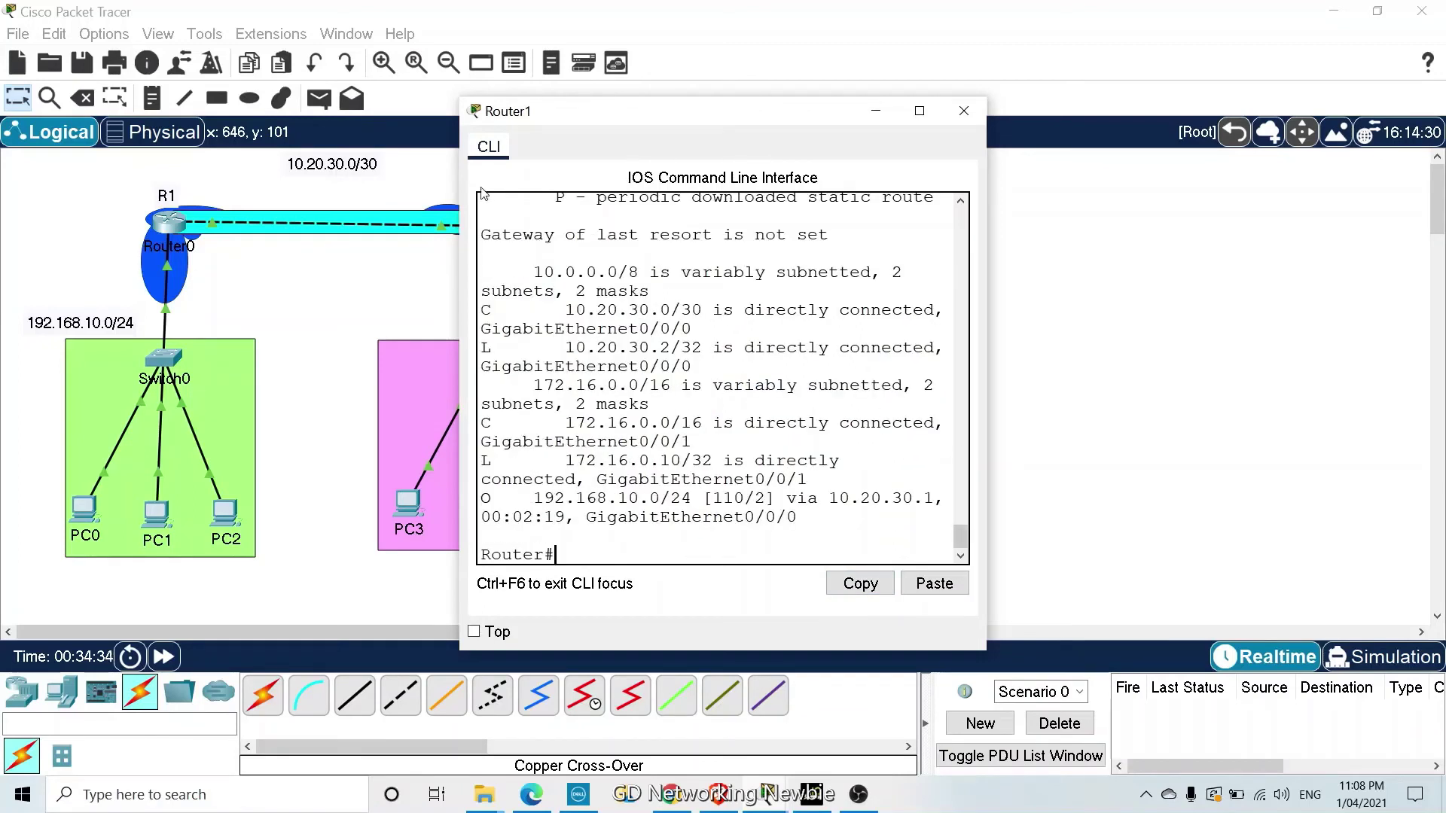
# Widen Router1's CLI to inspect the O entry for 192.168.10.0/24, and nudge the matching topology label slightly down
pyautogui.moveTo(459, 289); pyautogui.dragTo(162, 292)
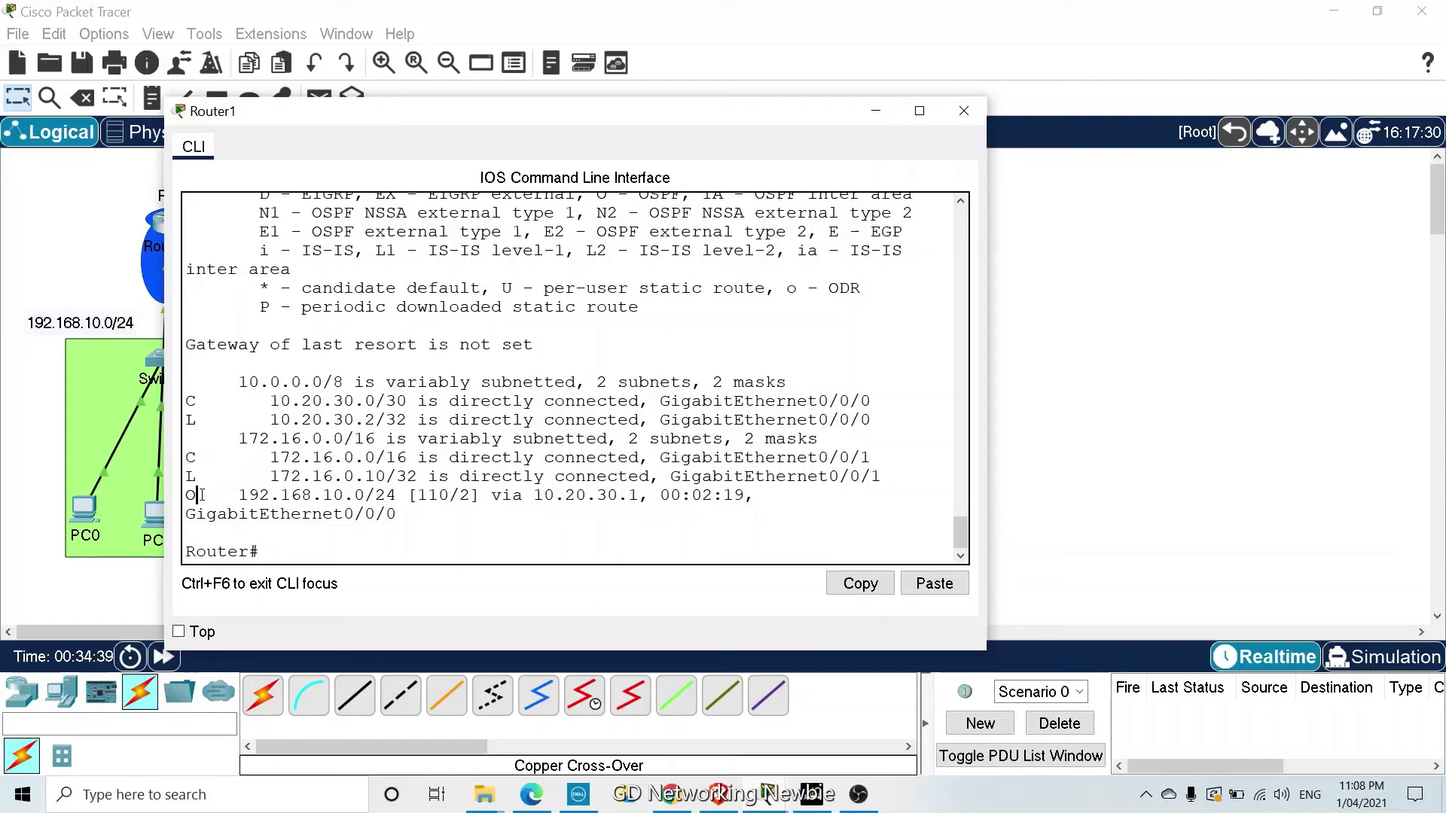
pyautogui.moveTo(199, 495); pyautogui.dragTo(229, 498)
pyautogui.click(276, 545)
pyautogui.moveTo(239, 496); pyautogui.dragTo(269, 496)
pyautogui.moveTo(647, 121); pyautogui.dragTo(947, 257)
pyautogui.click(61, 331)
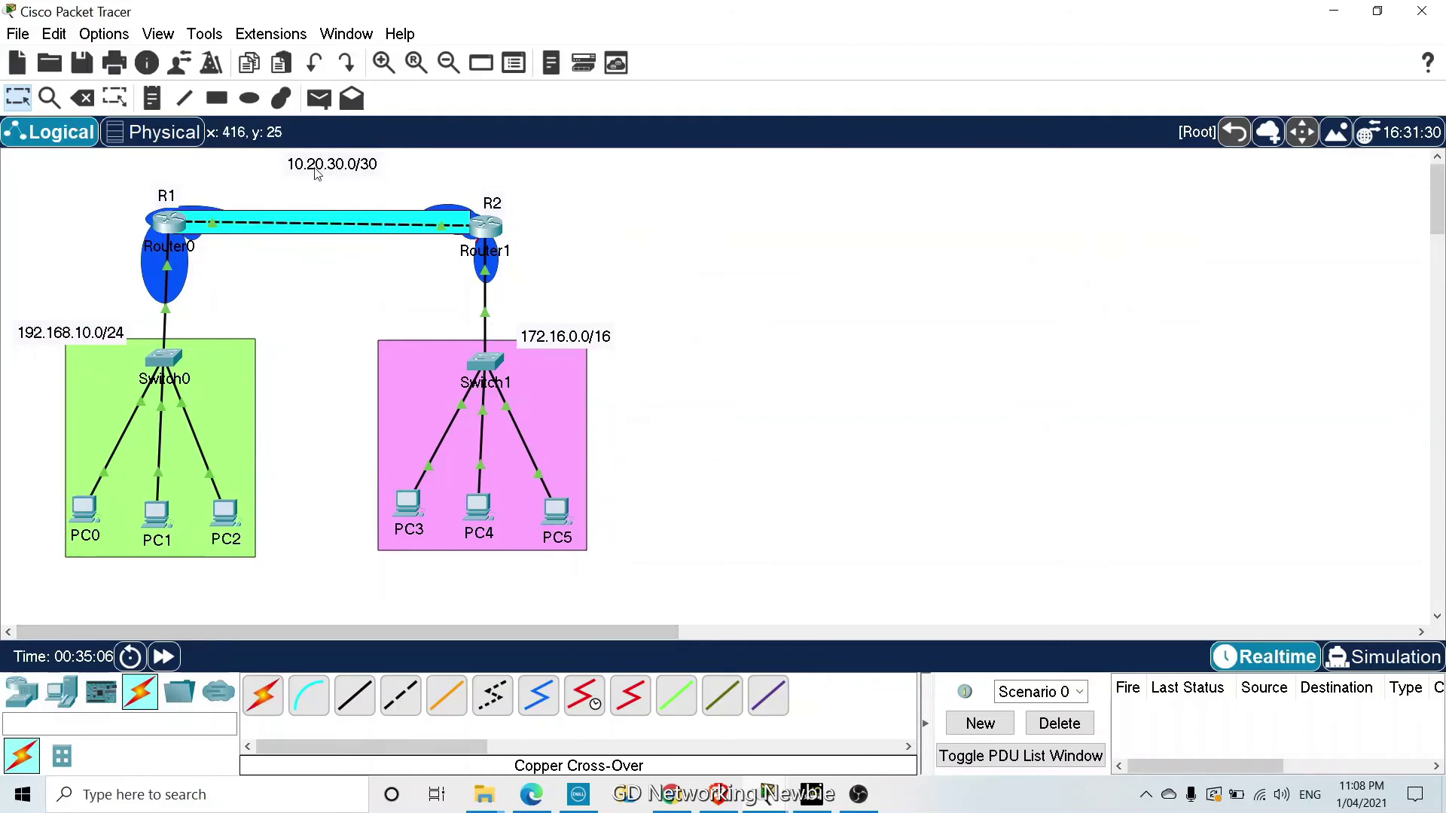
# Send a simple PDU from PC5 to PC0 in Simulation mode and advance the capture to test forwarding
pyautogui.click(1410, 649)
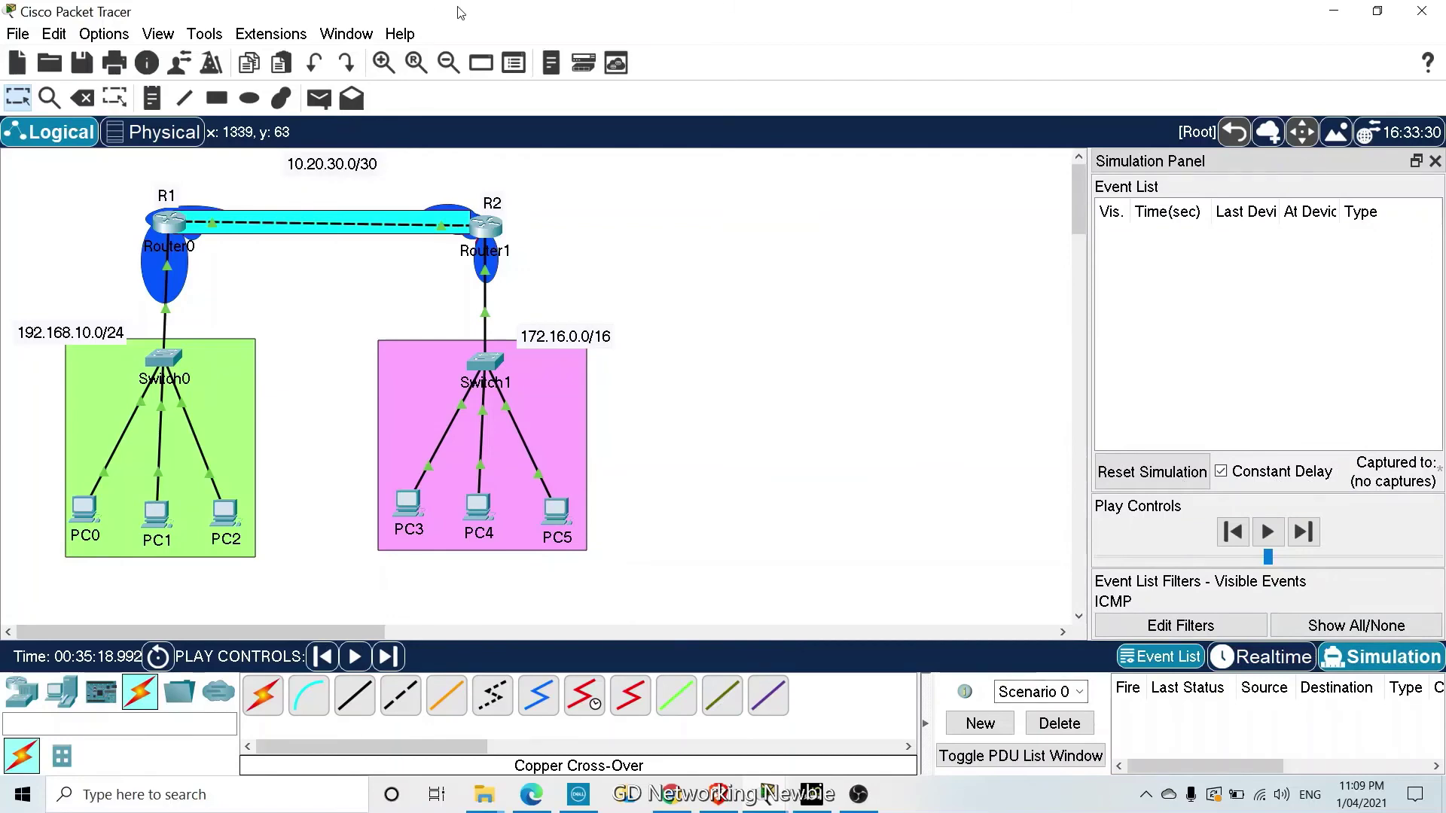
pyautogui.click(318, 98)
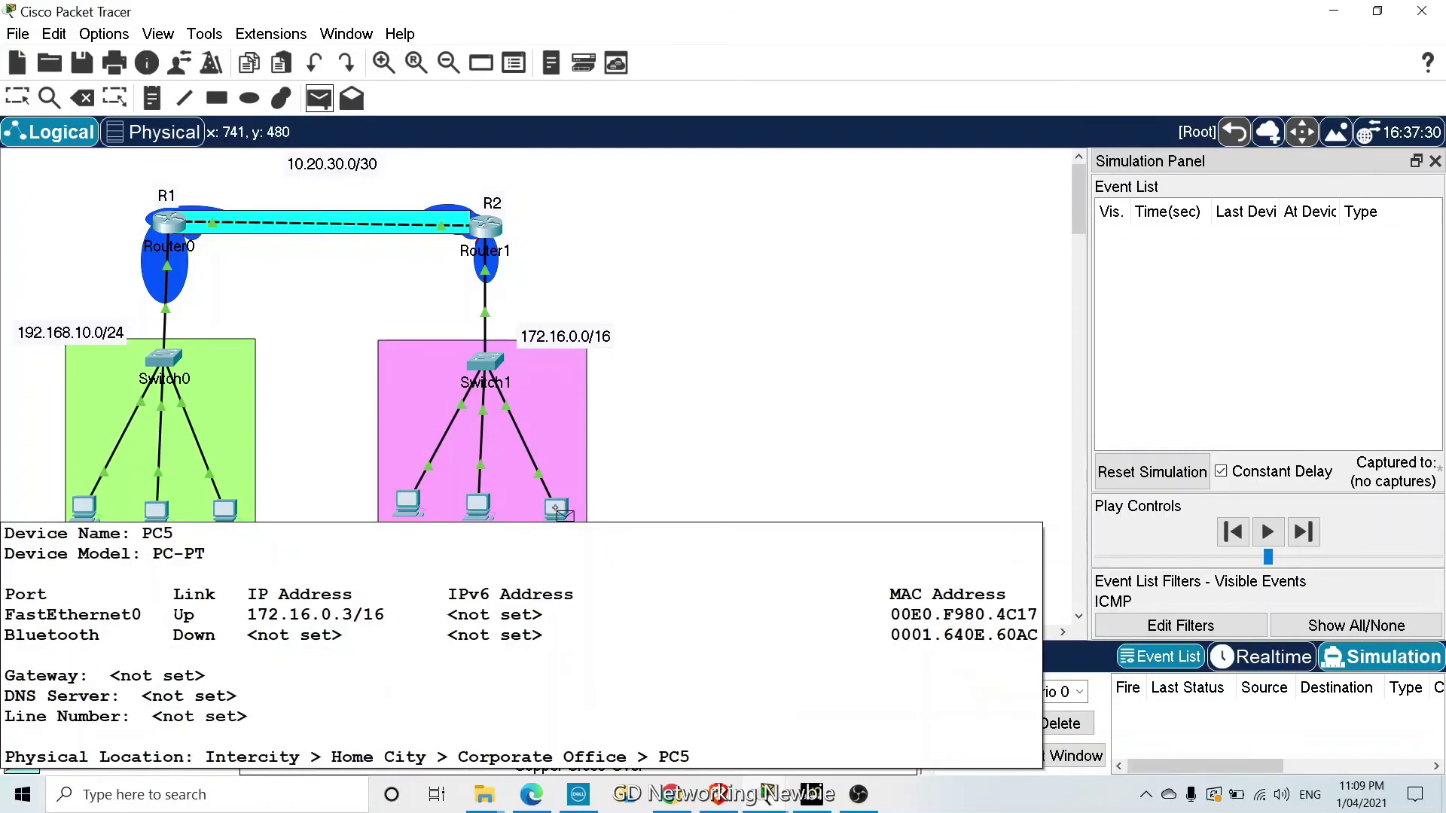
pyautogui.click(557, 514)
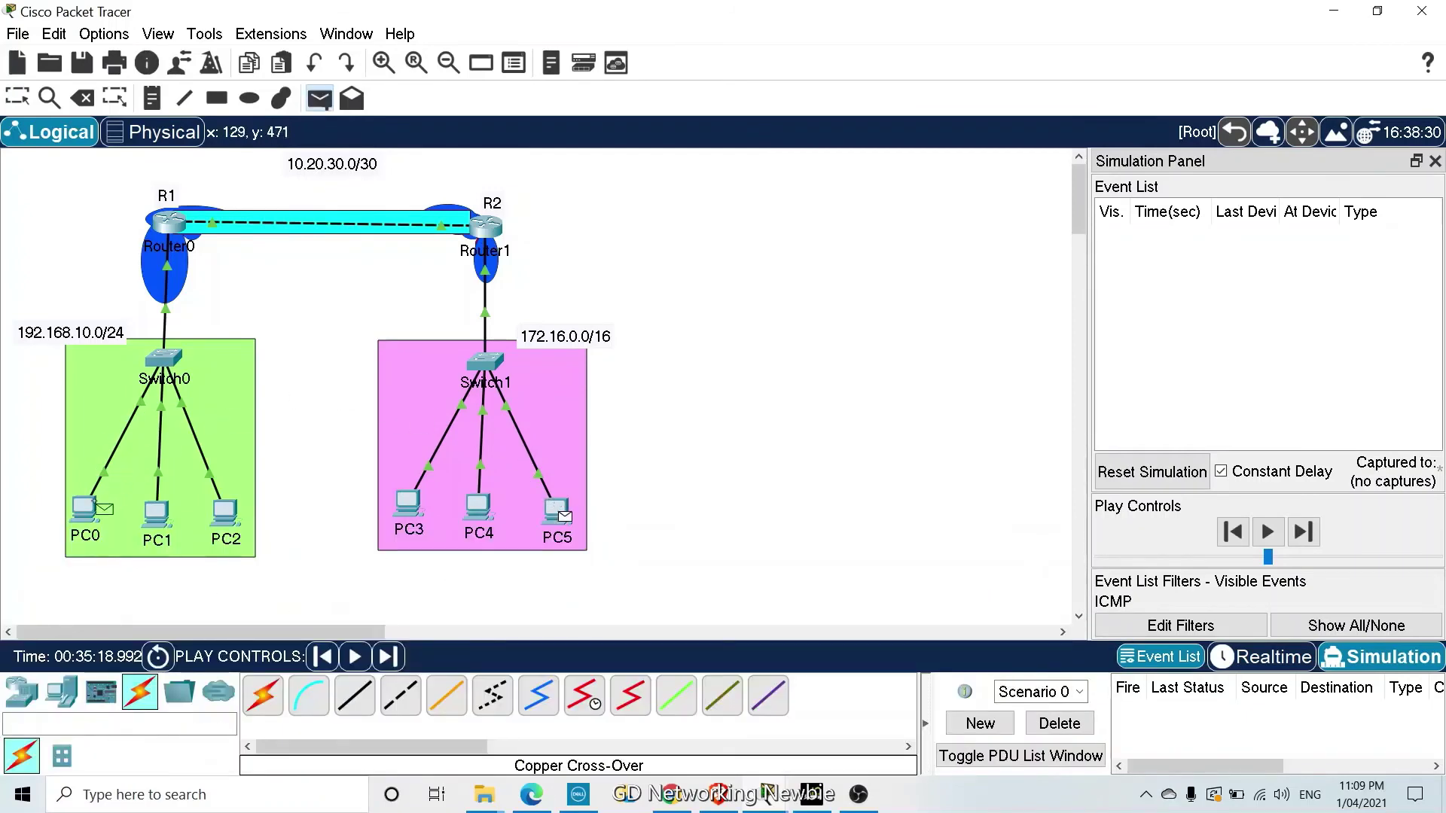
pyautogui.click(95, 507)
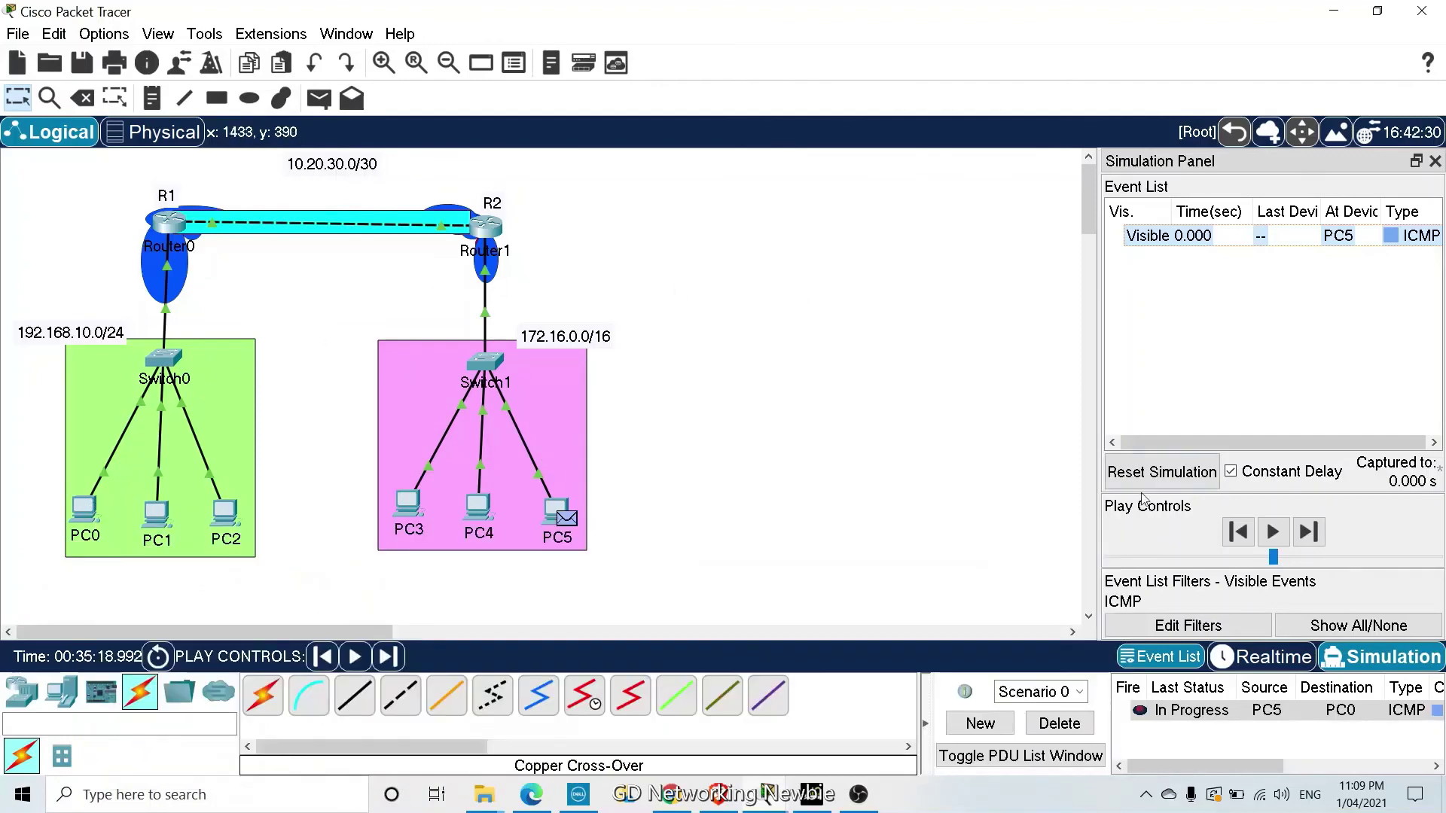
pyautogui.click(1309, 532)
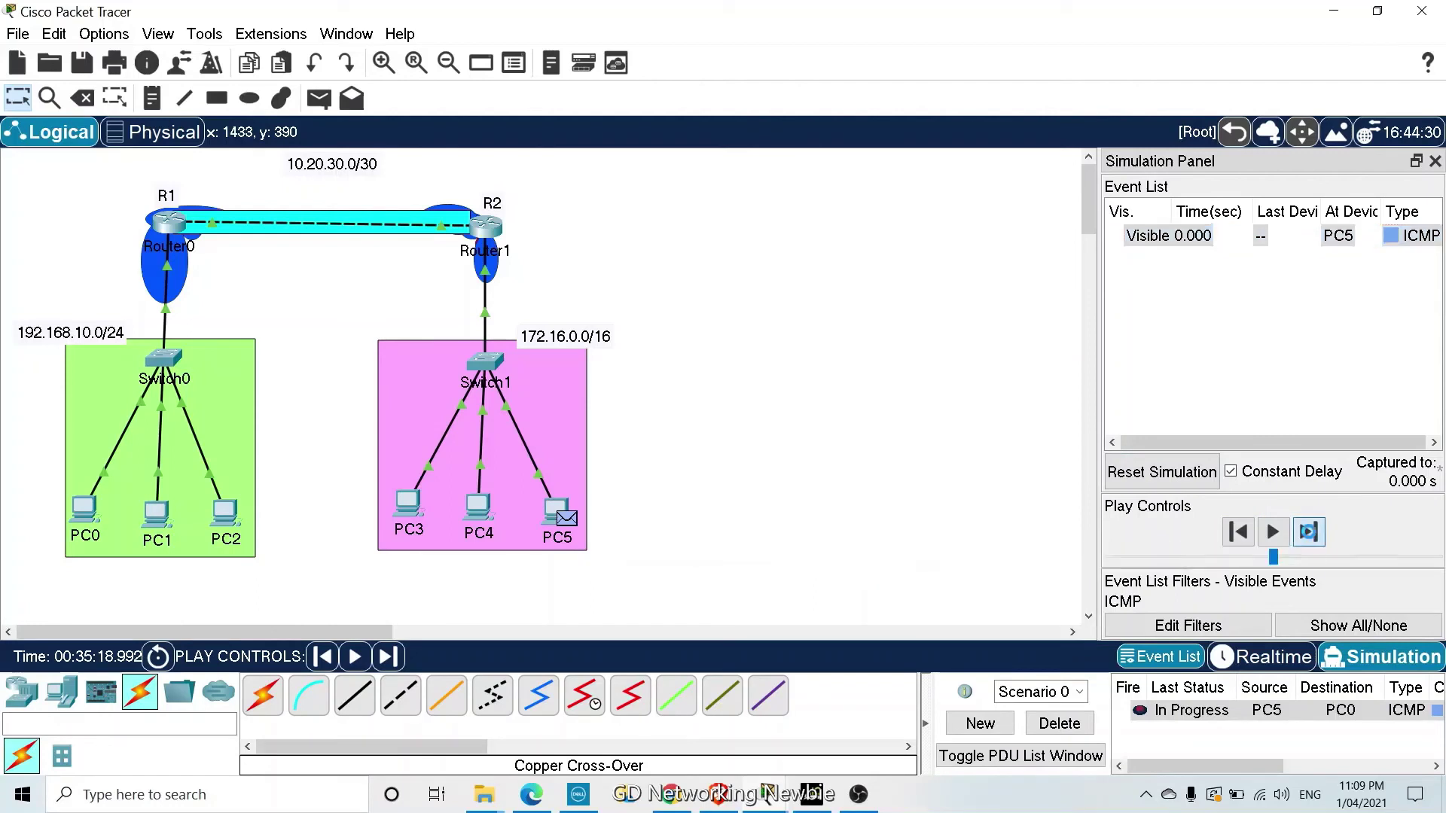
pyautogui.click(1310, 532)
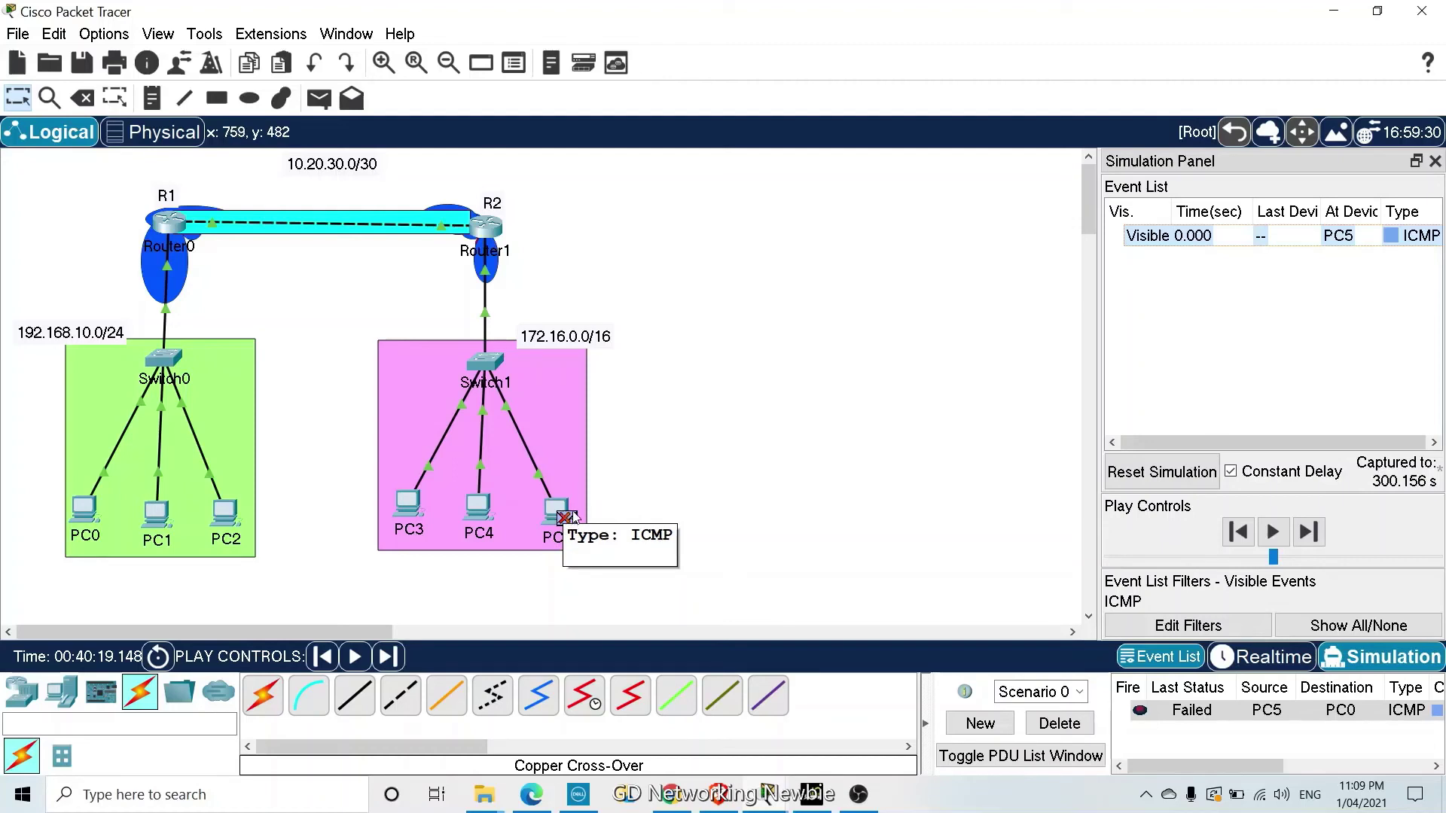
# Delete the PC5-to-PC0 test scenario and return the network to Realtime mode
pyautogui.click(1056, 721)
pyautogui.click(1263, 658)
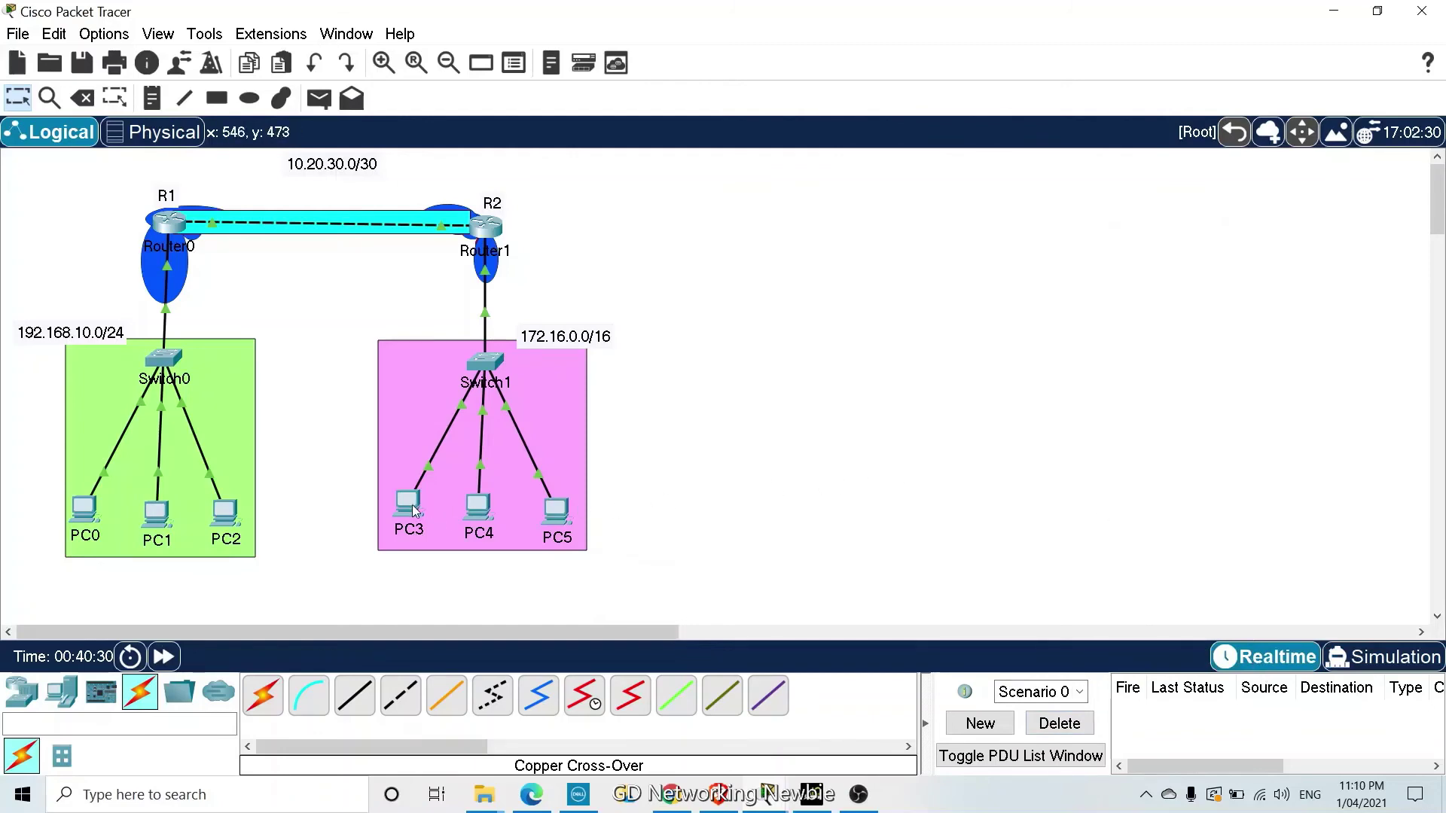
# Set PC3's IPv4 default gateway to 172.16.0.10 in its IP configuration and close the PC3 window
pyautogui.click(409, 505)
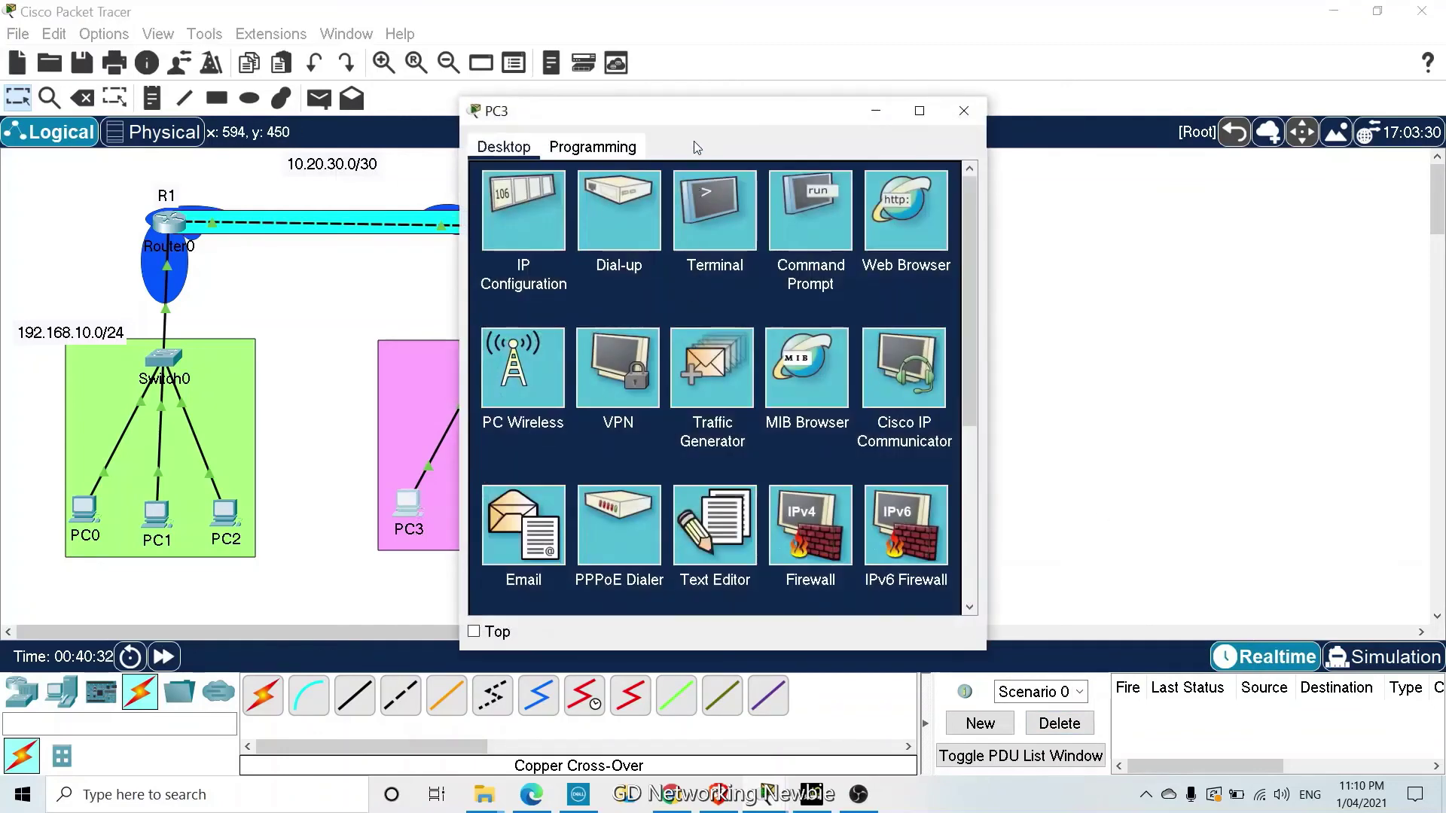
pyautogui.click(491, 227)
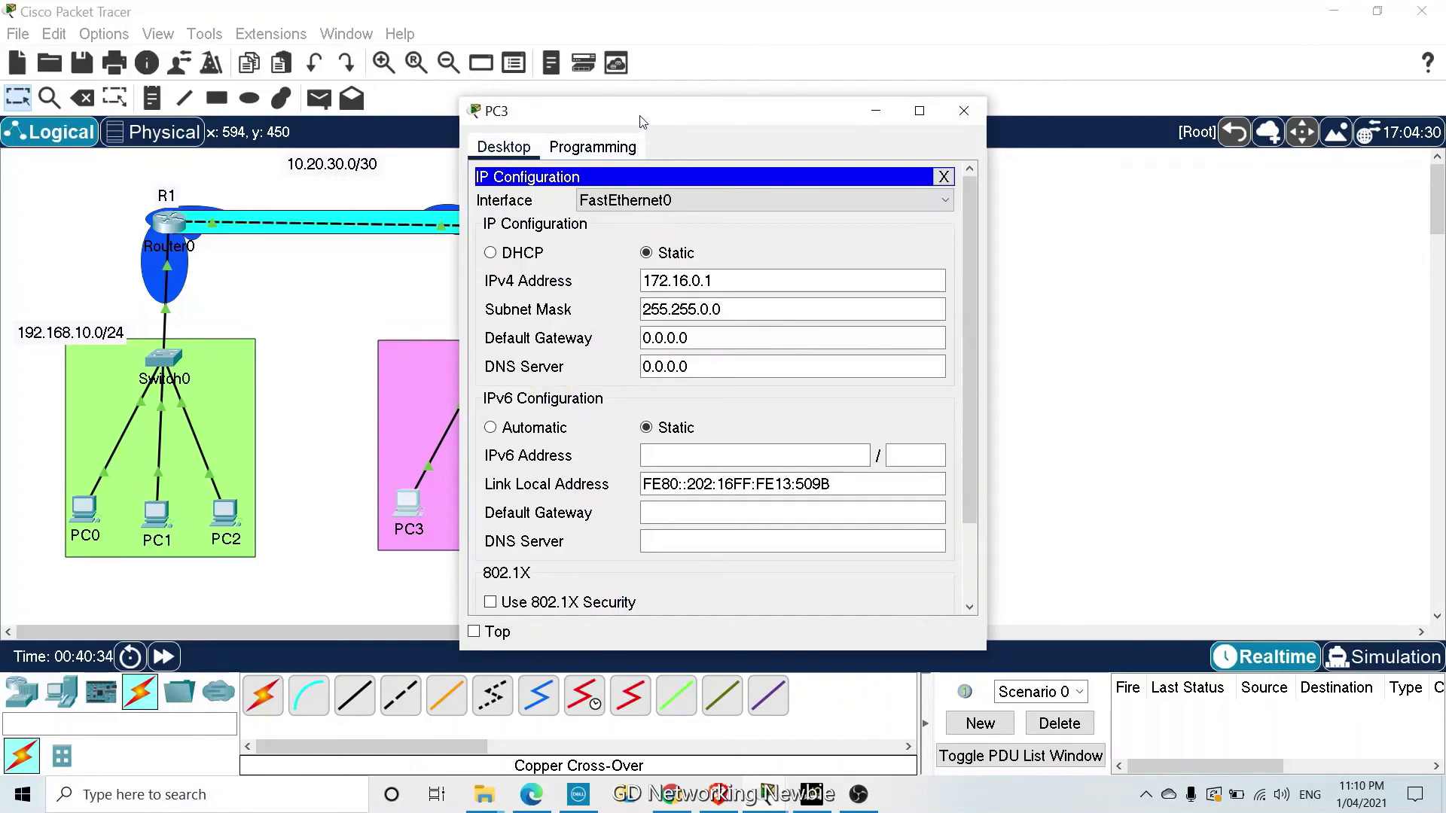
pyautogui.moveTo(640, 128); pyautogui.dragTo(738, 125)
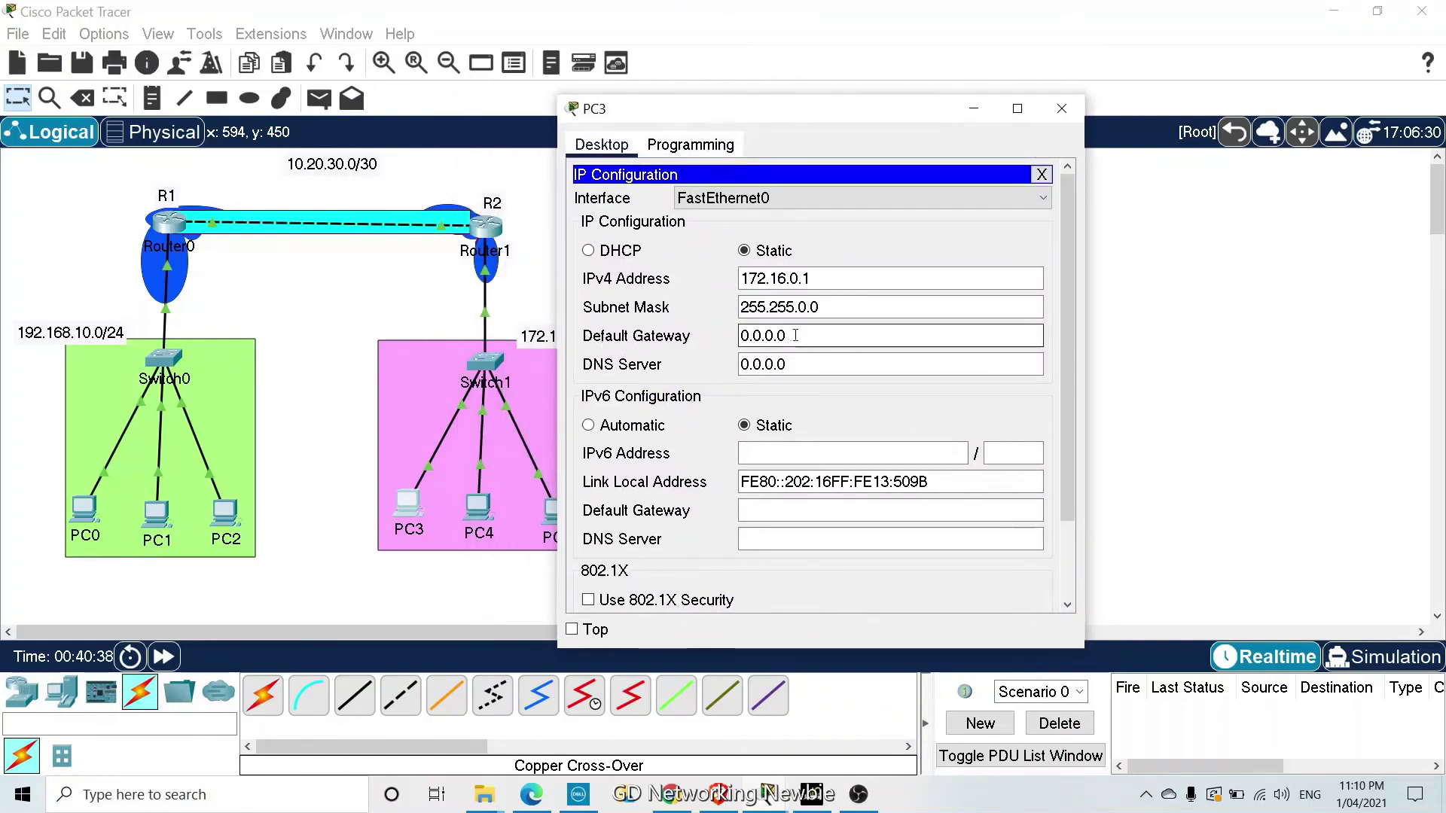
pyautogui.moveTo(796, 336); pyautogui.dragTo(735, 336)
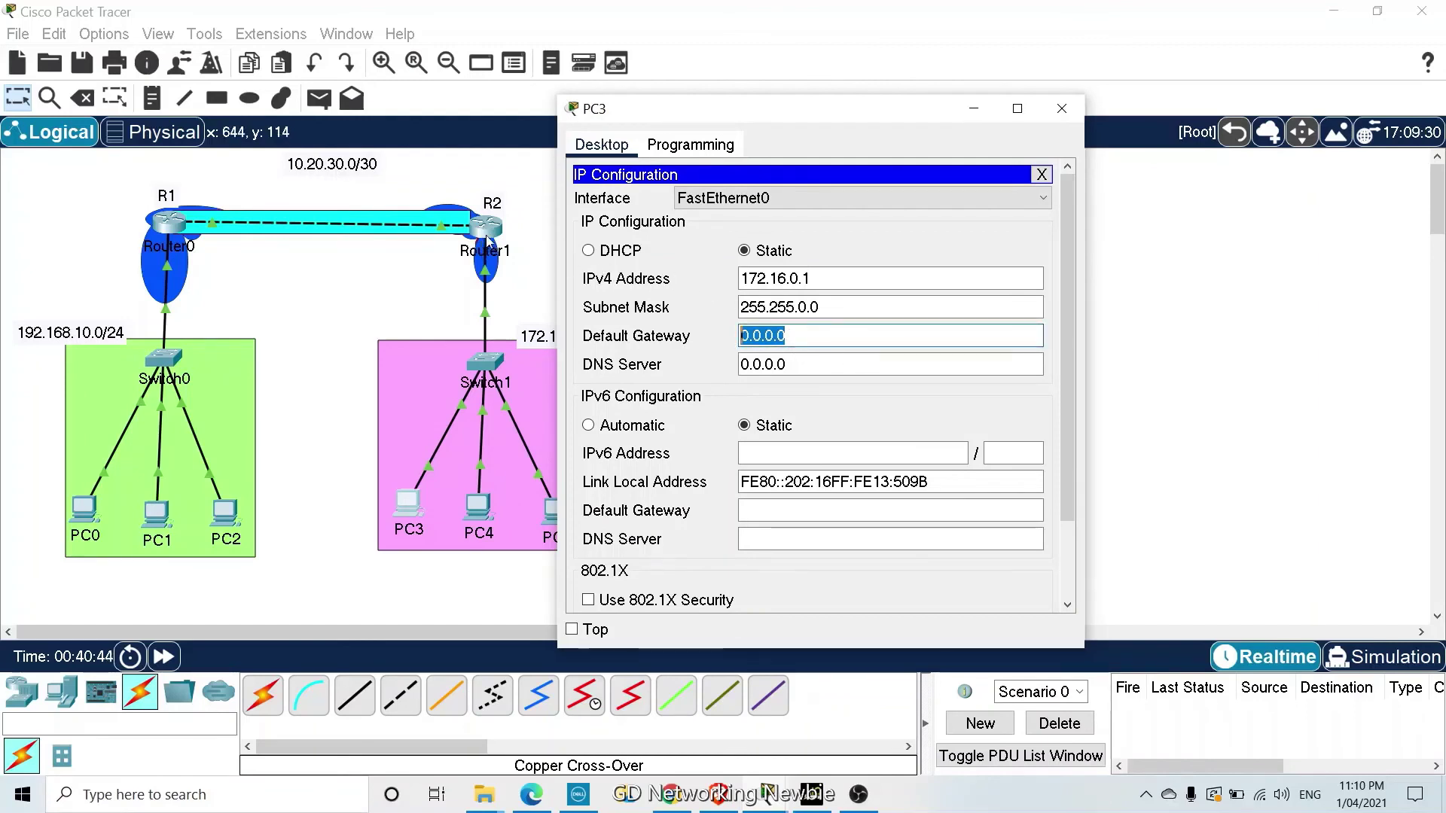
pyautogui.write('172')
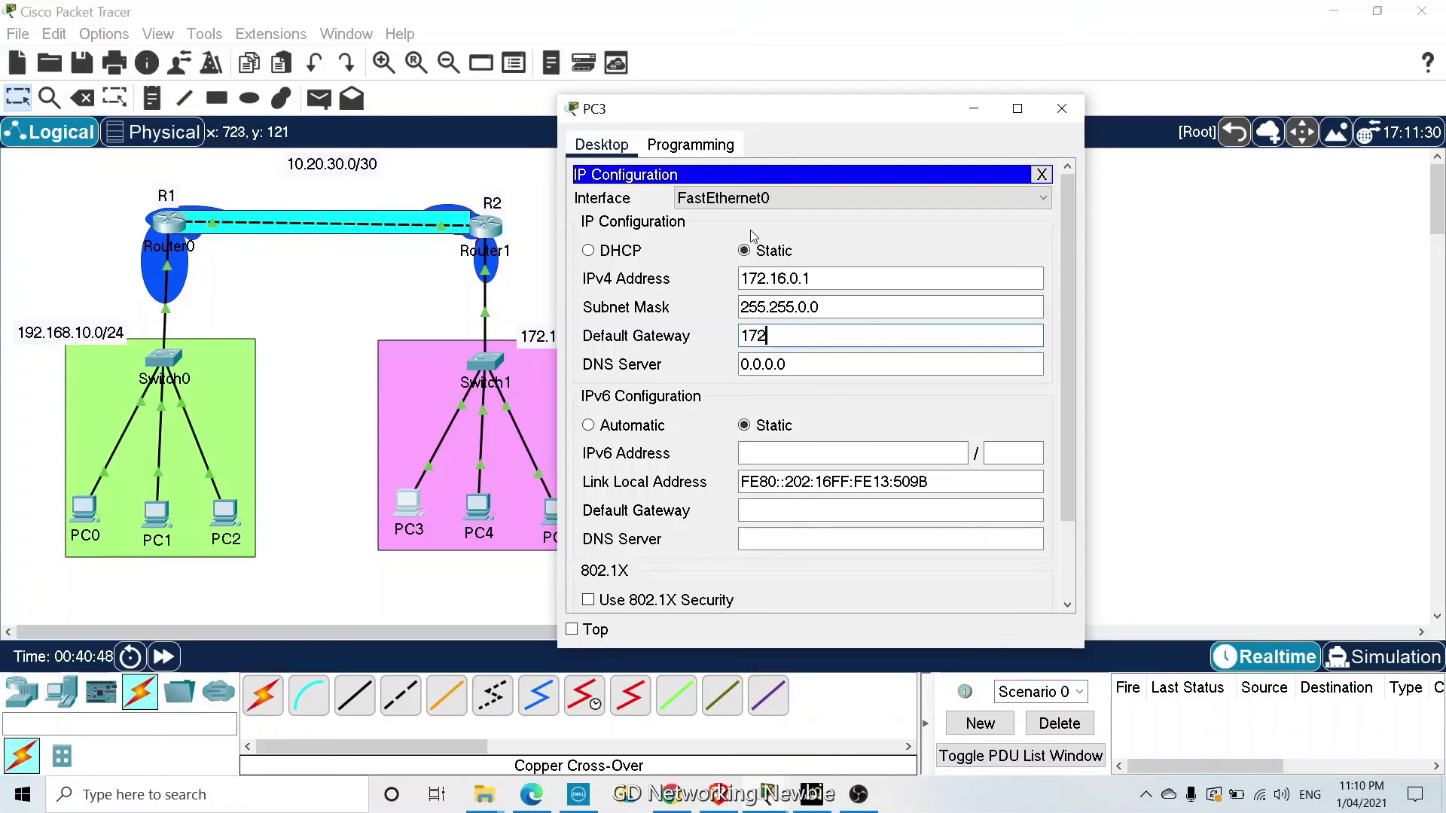
pyautogui.write('.')
pyautogui.write('16.0.10')
pyautogui.moveTo(800, 105); pyautogui.dragTo(786, 176)
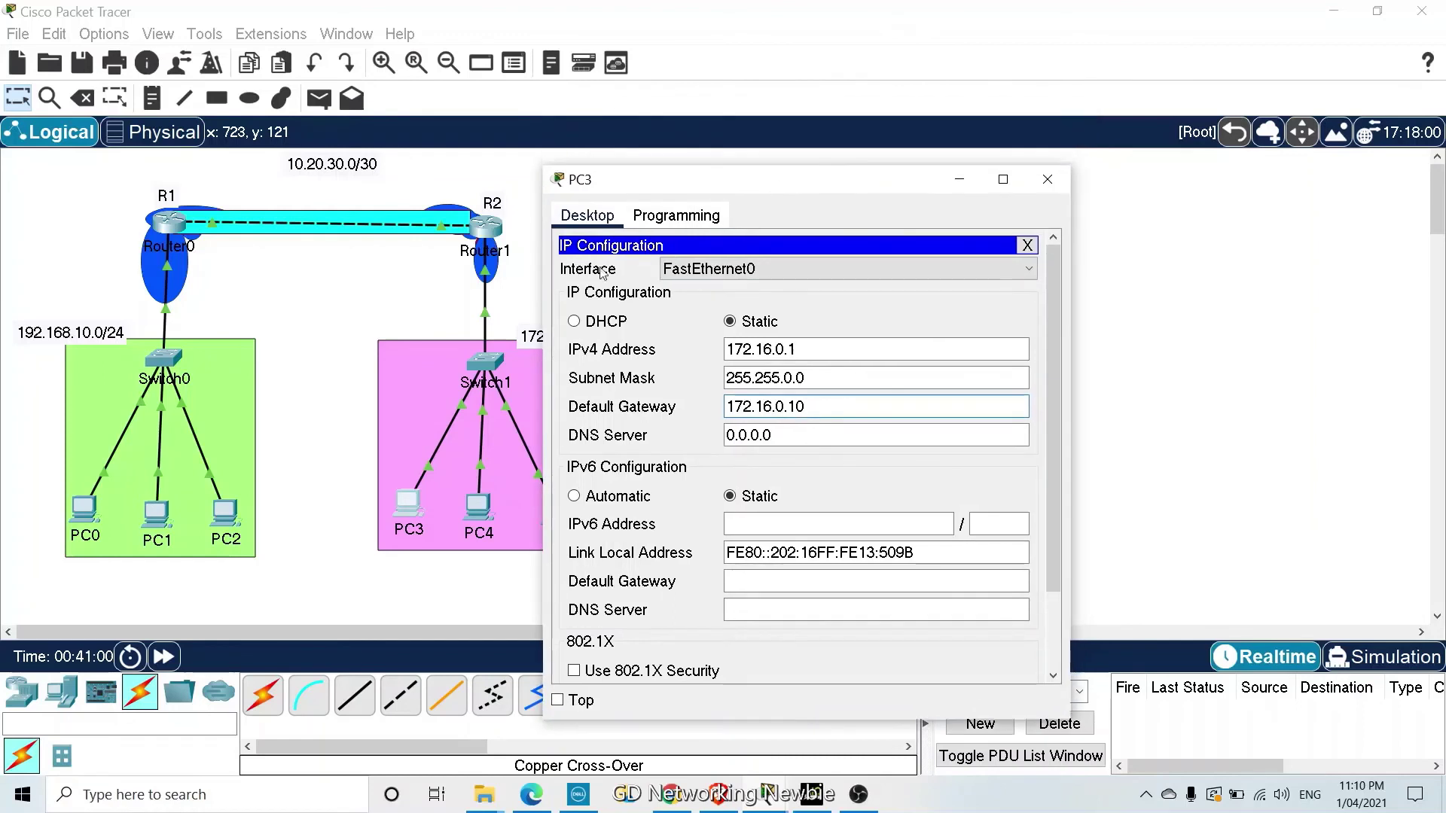
pyautogui.click(1046, 188)
# Set PC4's IPv4 default gateway to 172.16.0.10 in its IP configuration and close the PC4 window
pyautogui.click(478, 507)
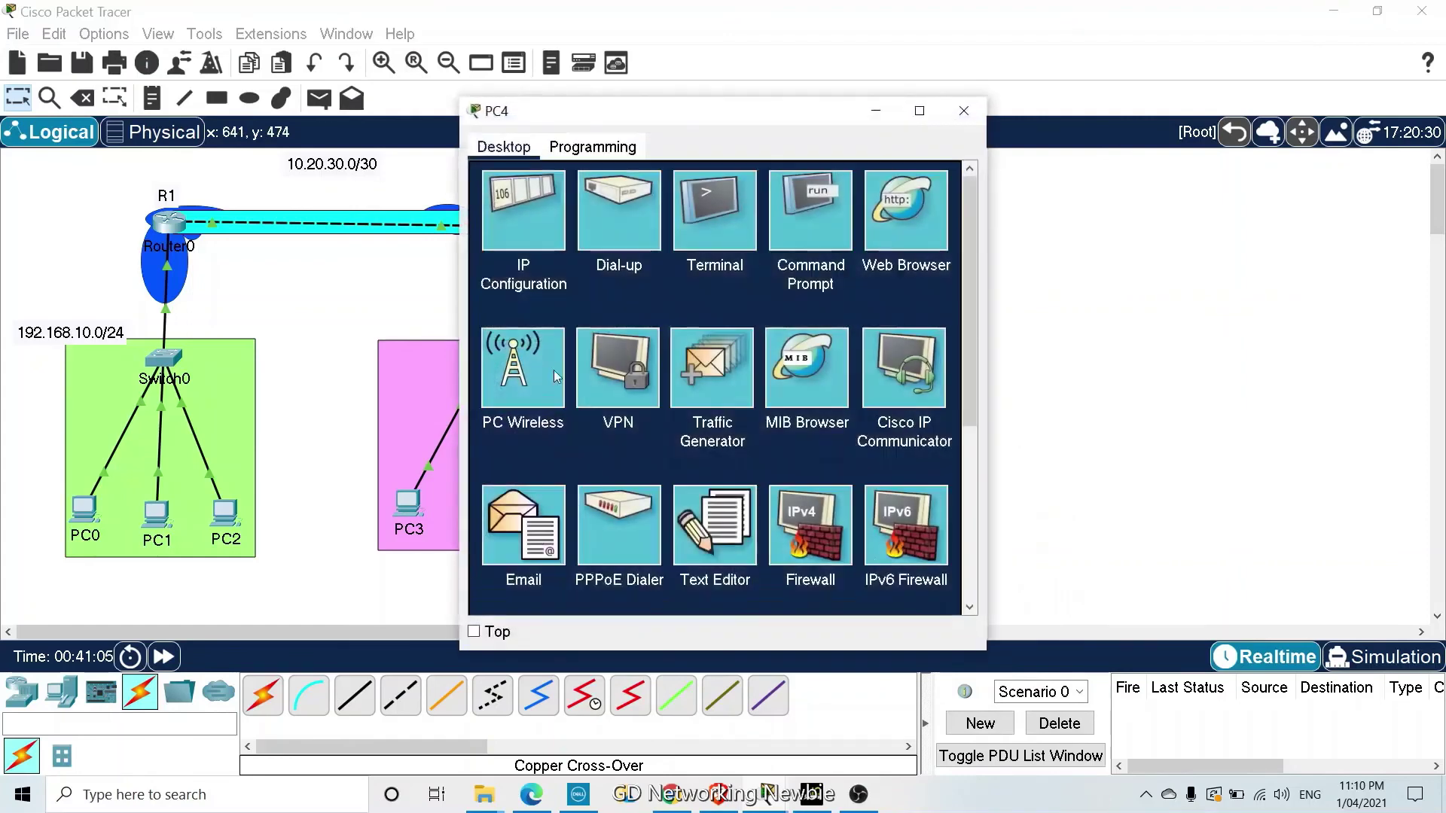
pyautogui.click(552, 228)
pyautogui.moveTo(697, 339); pyautogui.dragTo(562, 342)
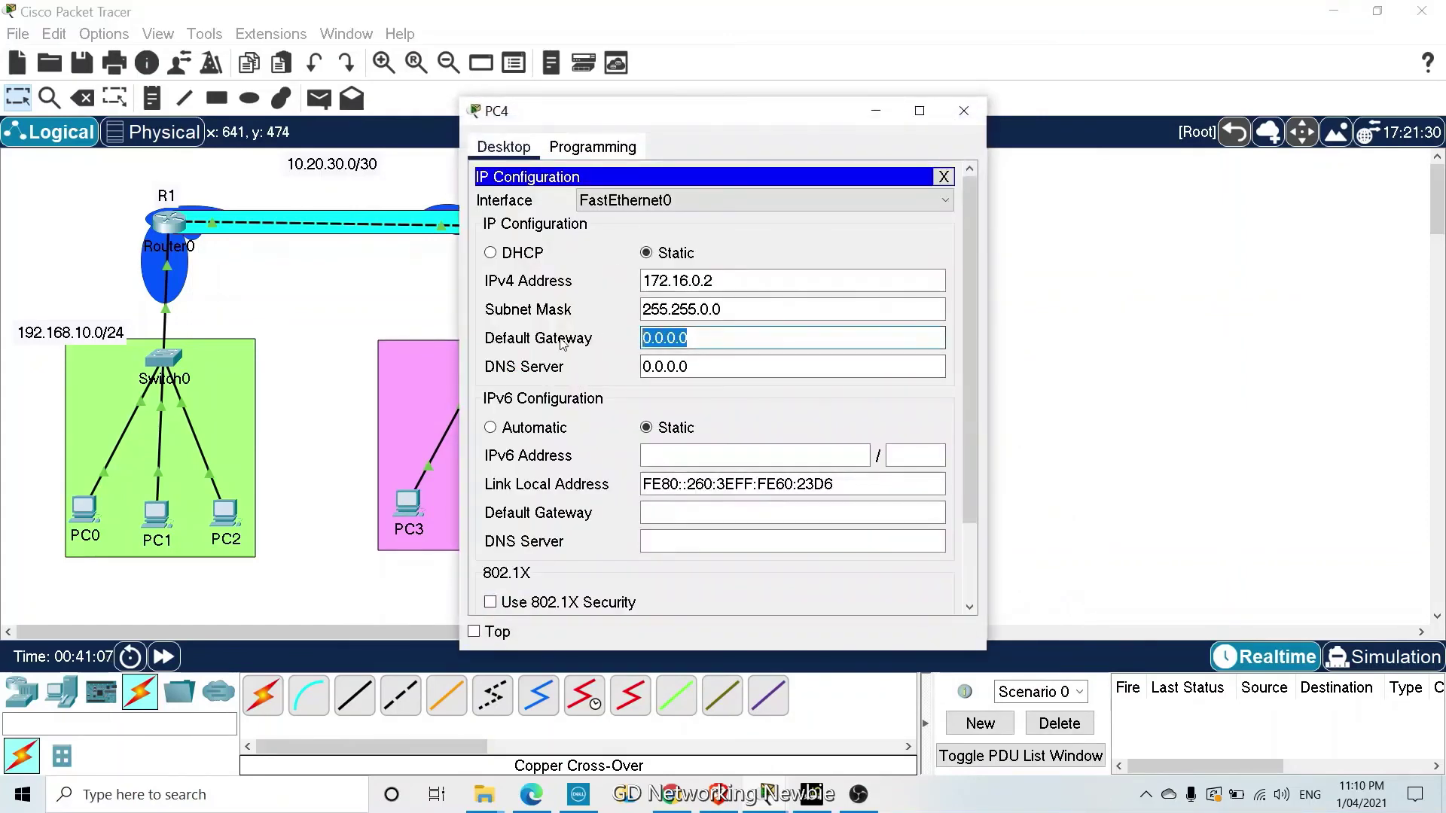
pyautogui.write('172.1')
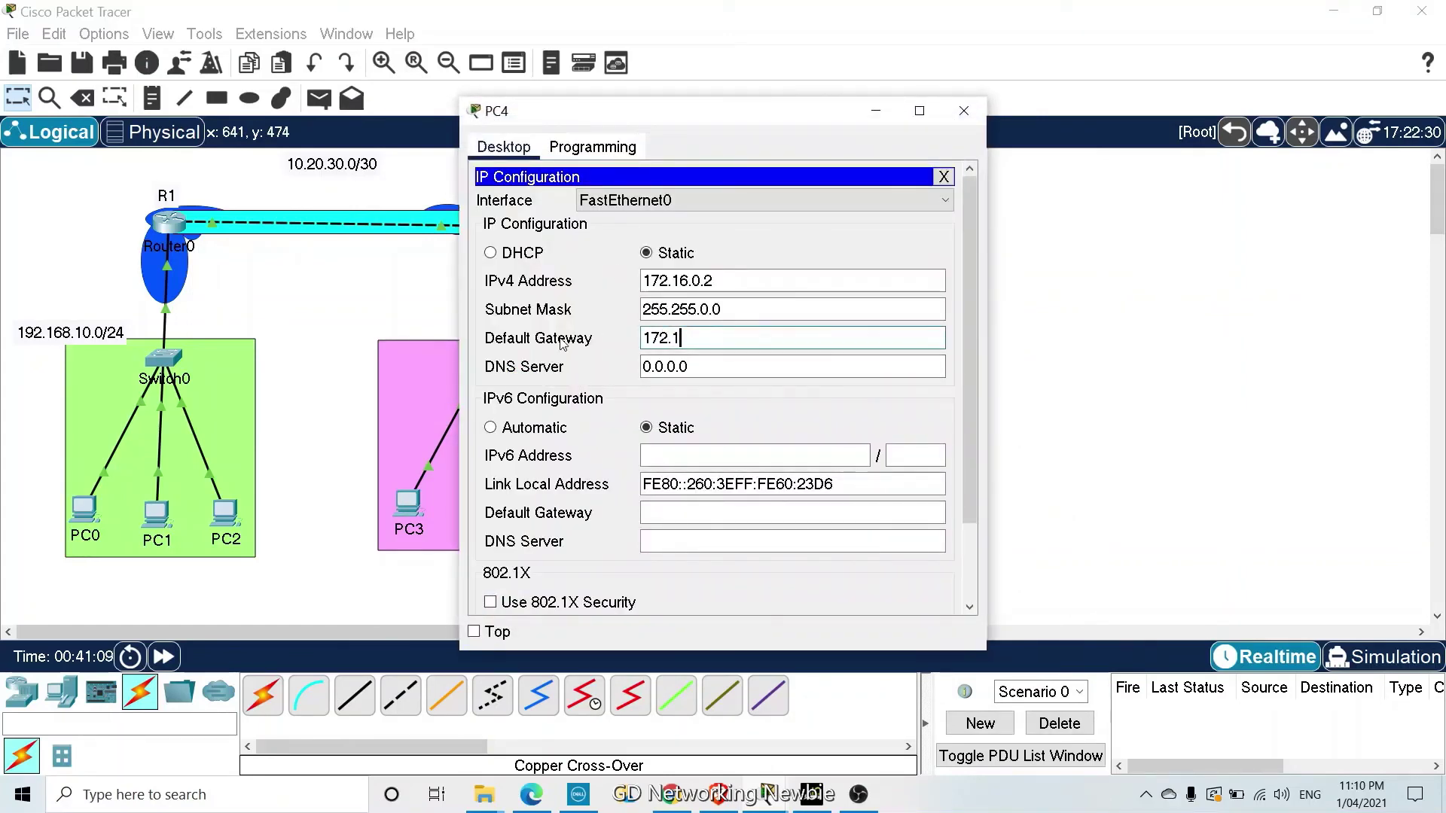
pyautogui.write('6.0.10')
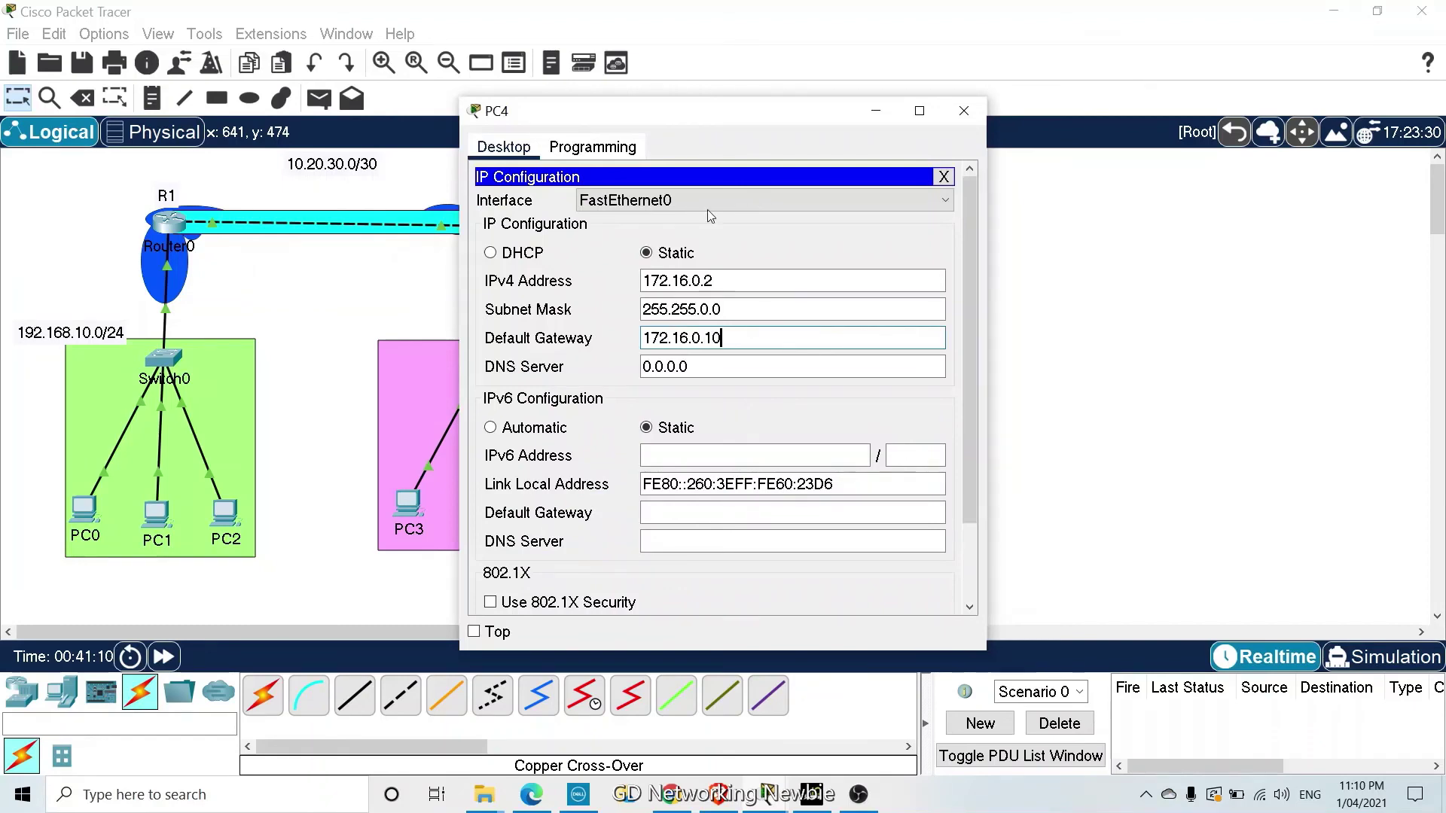
pyautogui.click(964, 111)
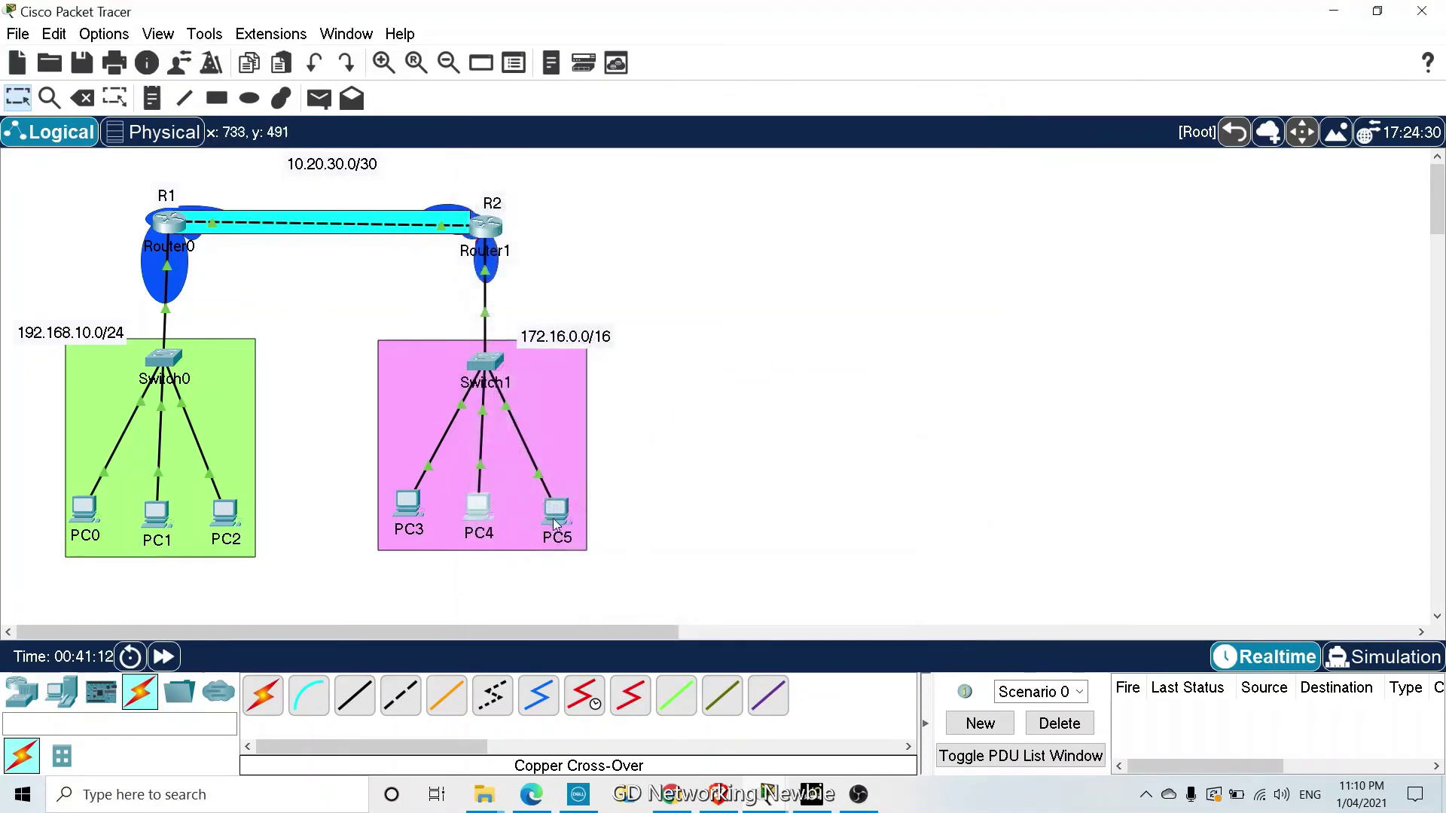
# Set PC5's IPv4 default gateway to 172.16.0.10 in its IP configuration and close the PC5 window
pyautogui.click(559, 514)
pyautogui.click(567, 241)
pyautogui.press('Tab')
pyautogui.press('Tab')
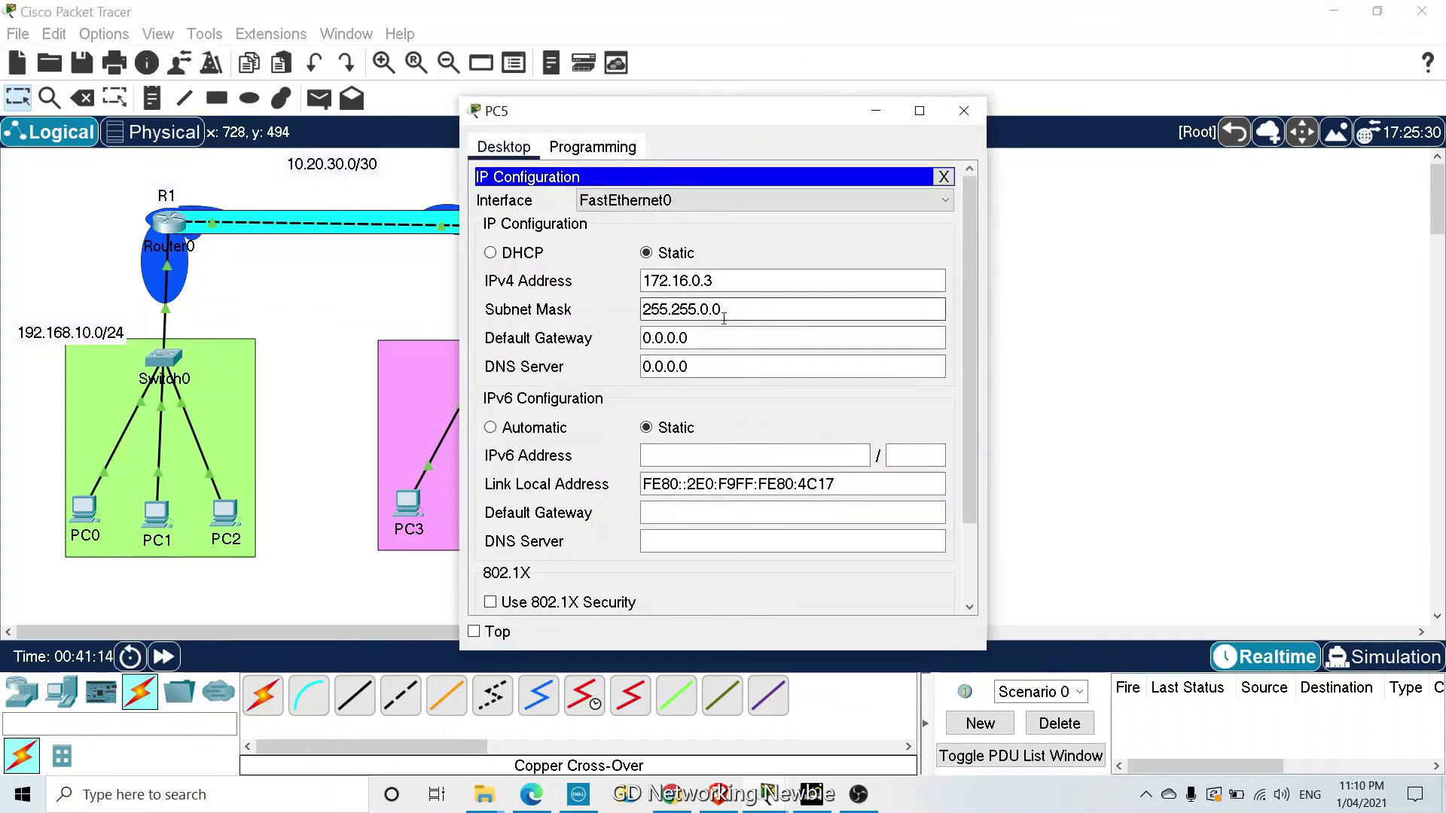
pyautogui.write('172.16')
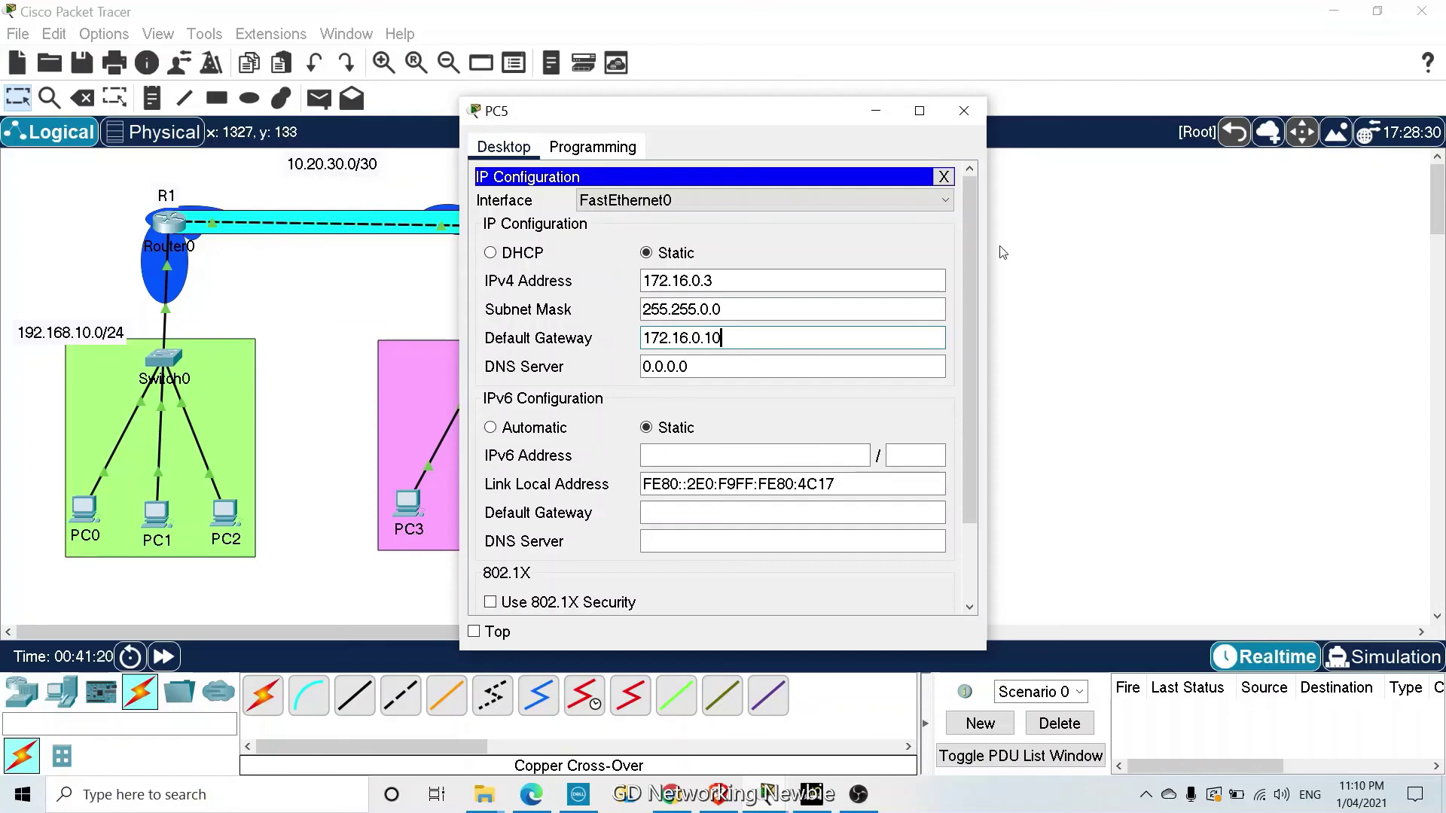
pyautogui.click(963, 111)
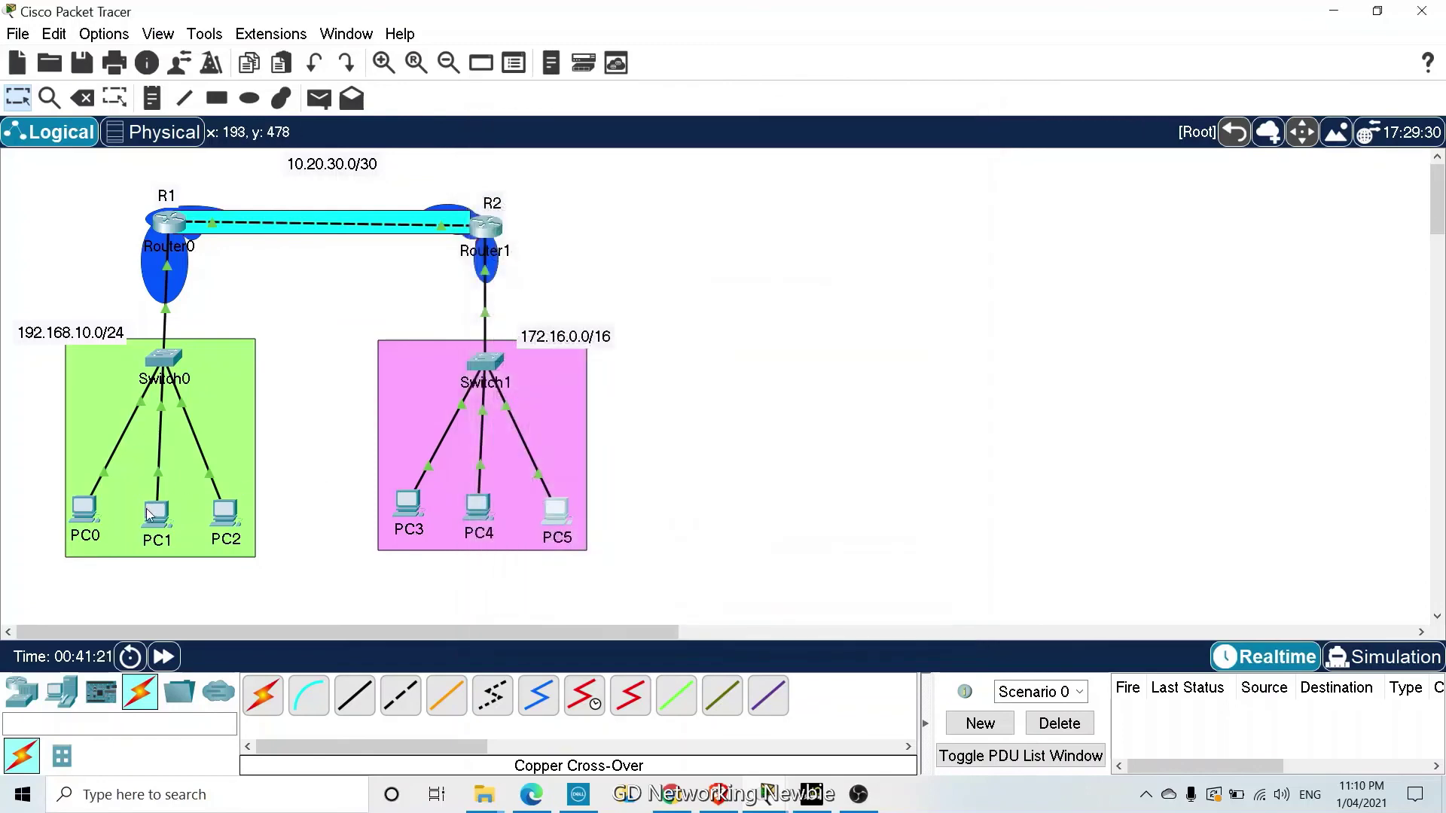
# Switch PC0 from its command prompt to its IP configuration and move the 192.168.10.0/24 label up beside Router0
pyautogui.click(89, 513)
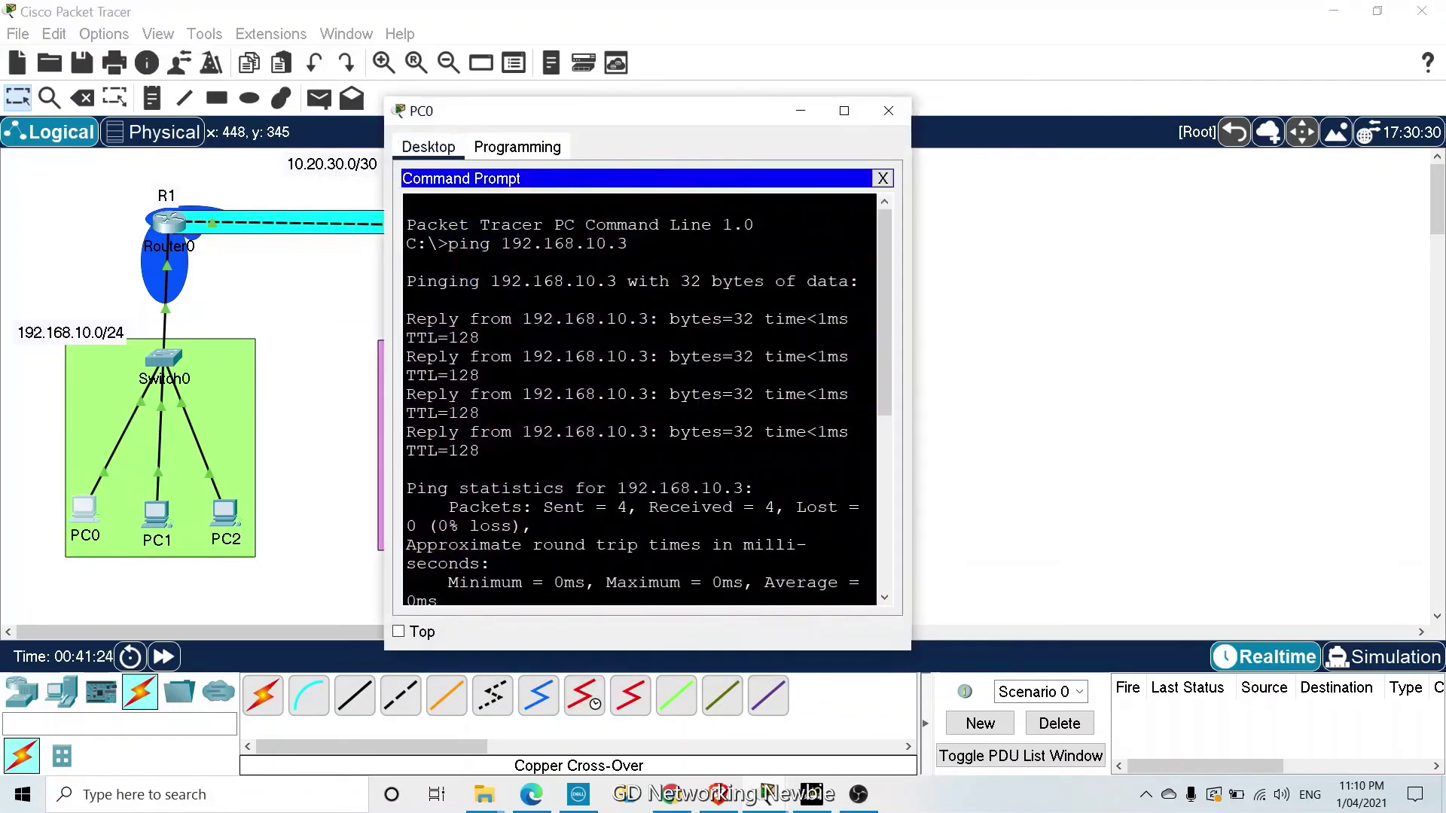
pyautogui.click(883, 178)
pyautogui.click(473, 199)
pyautogui.moveTo(599, 114); pyautogui.dragTo(579, 131)
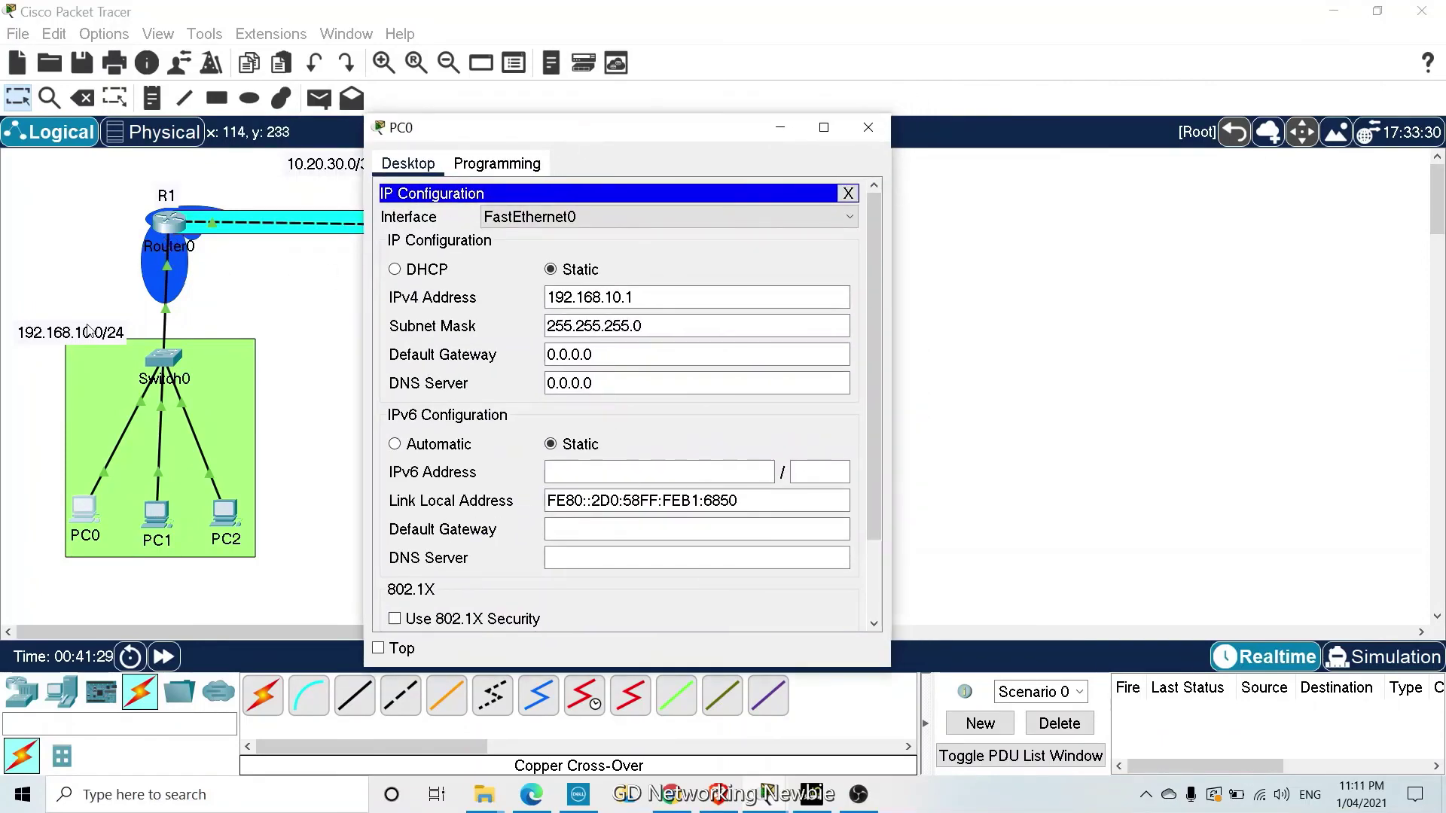
pyautogui.moveTo(85, 332); pyautogui.dragTo(98, 249)
pyautogui.click(83, 511)
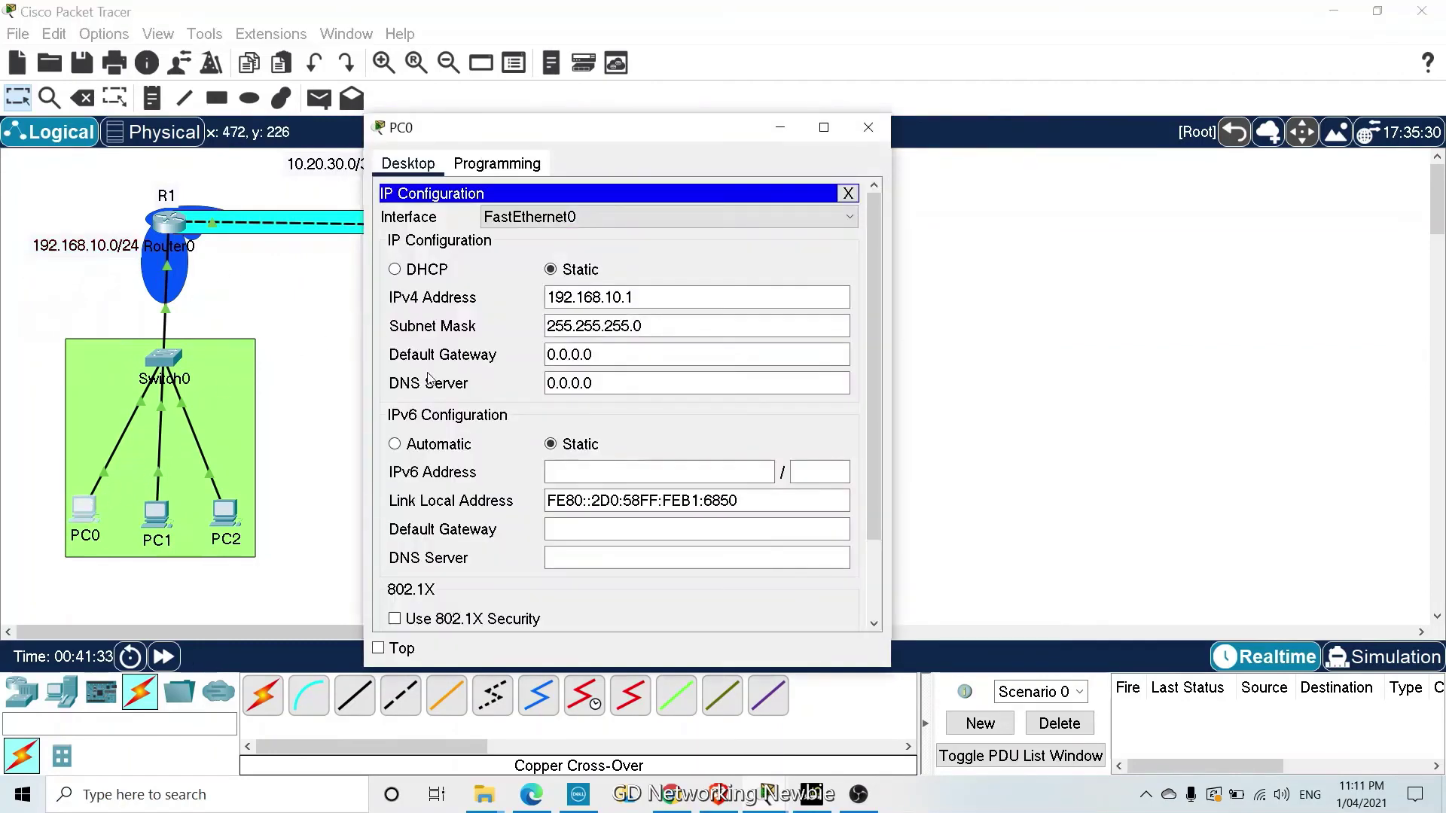
# Set PC0's IPv4 default gateway to 192.168.10.10 and close the PC0 window
pyautogui.moveTo(588, 354); pyautogui.dragTo(547, 356)
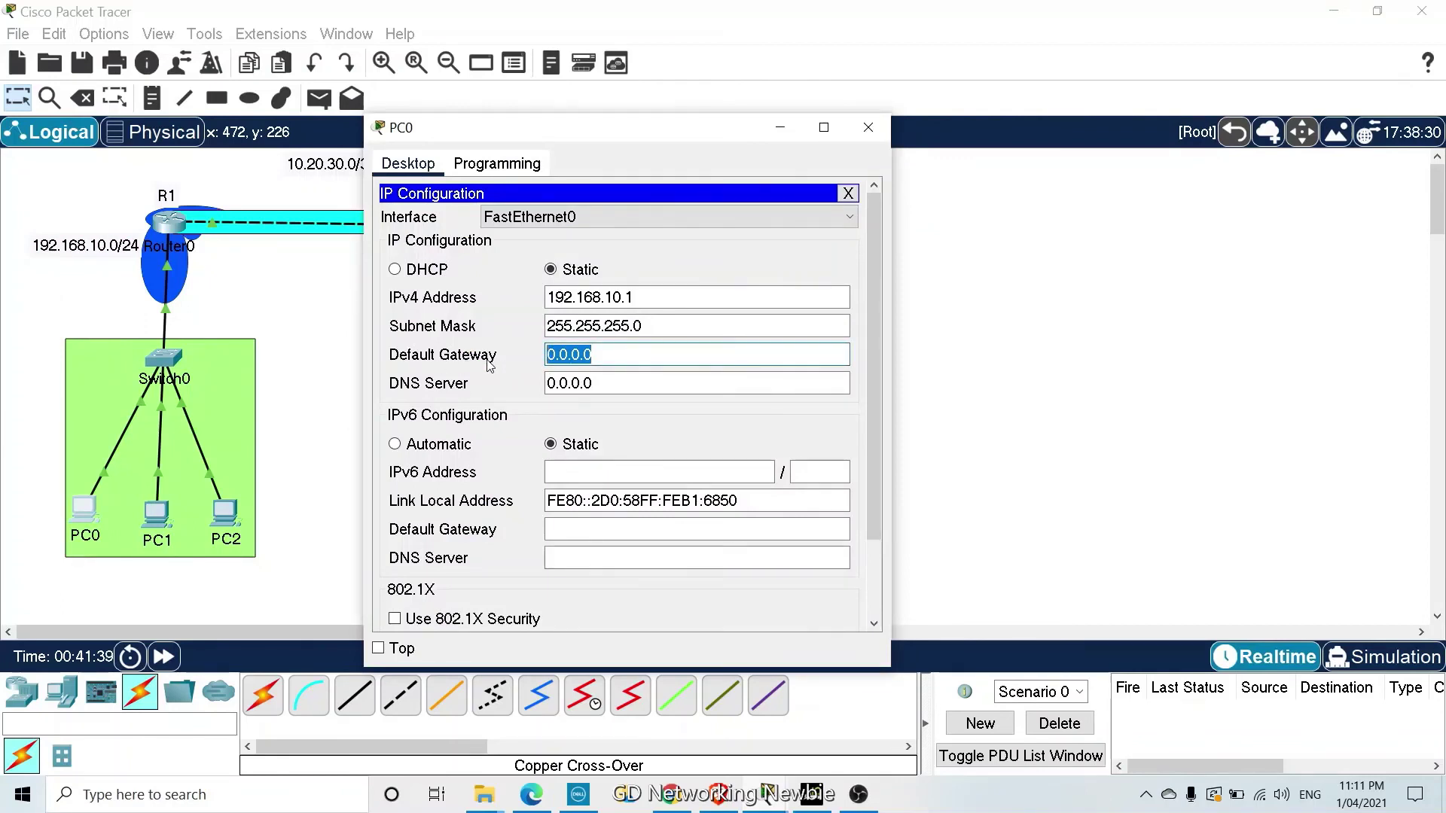
pyautogui.write('192')
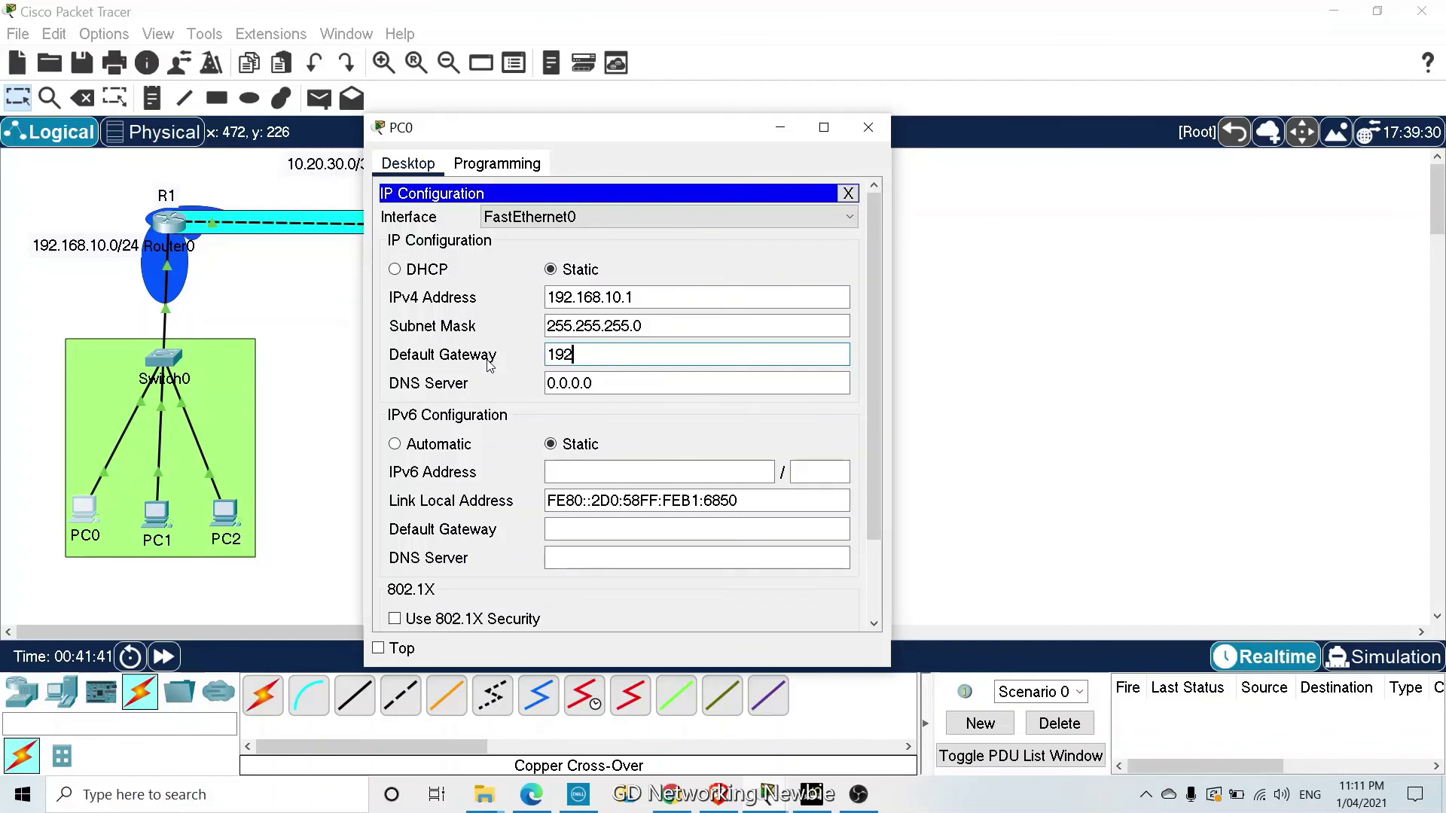
pyautogui.write('.168.10.10')
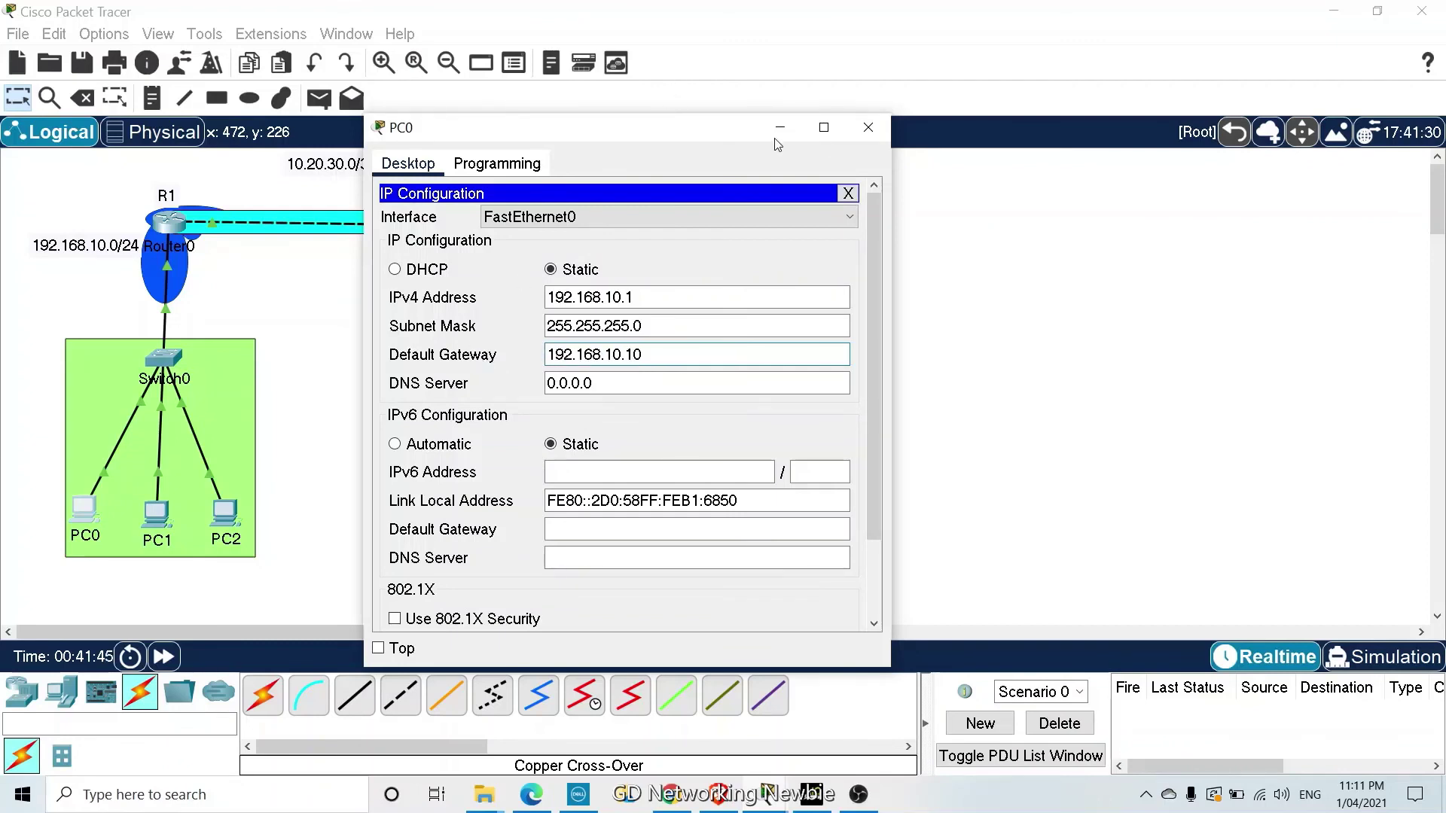
pyautogui.click(868, 127)
# Set PC1's IPv4 default gateway to 192.168.10.10 in its IP configuration and close the PC1 window
pyautogui.click(158, 520)
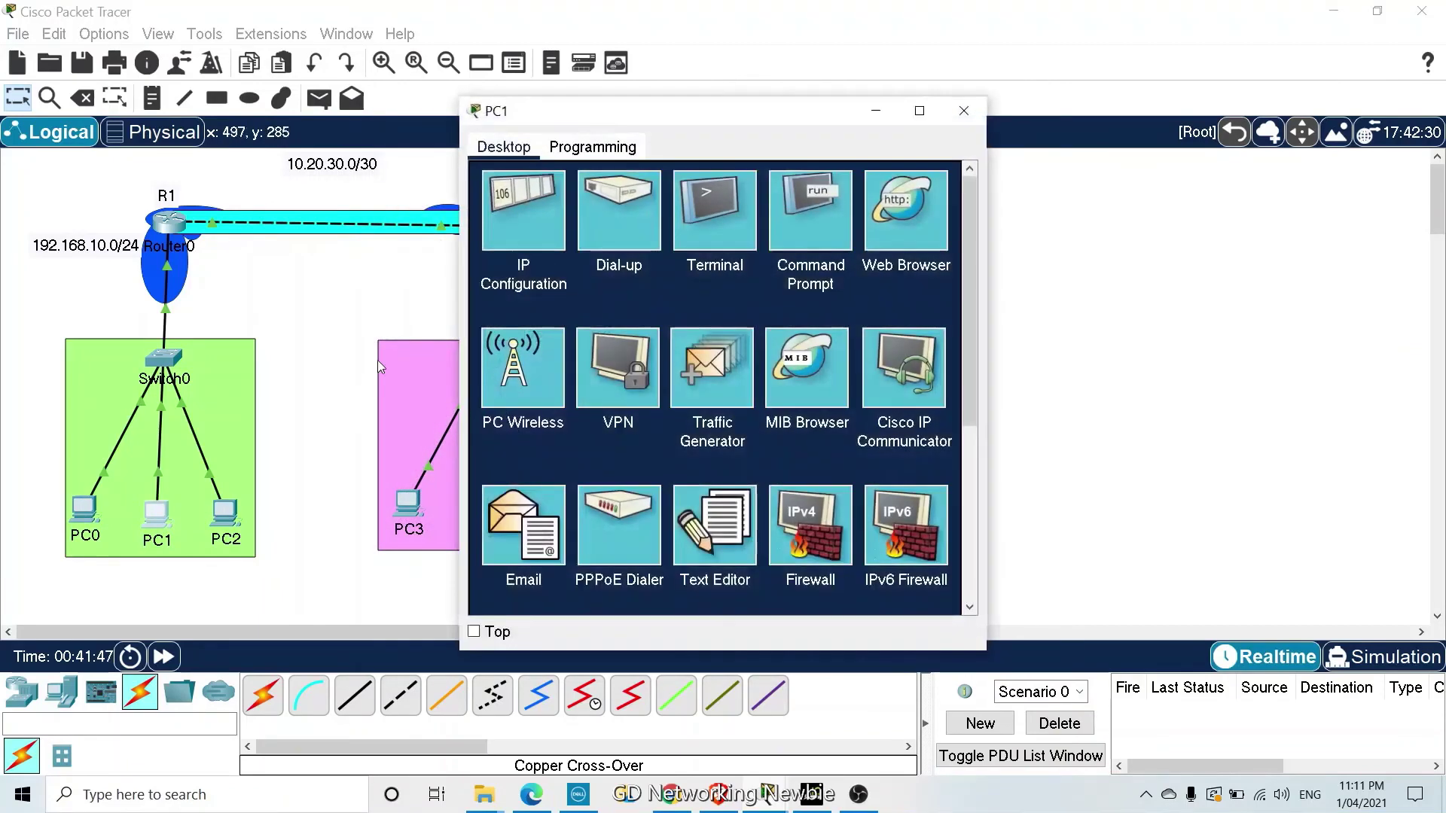
pyautogui.click(523, 292)
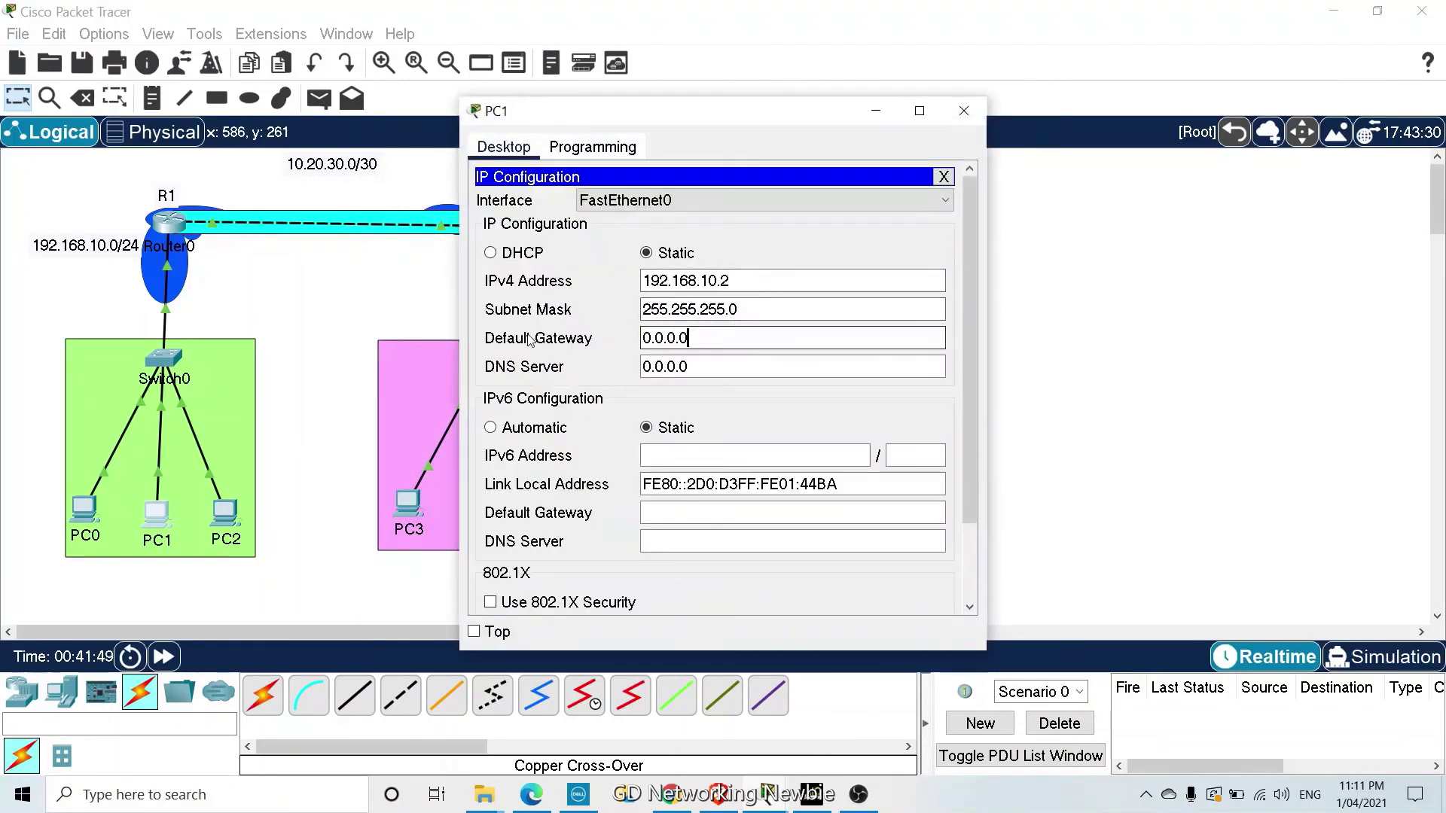
pyautogui.moveTo(699, 340); pyautogui.dragTo(590, 342)
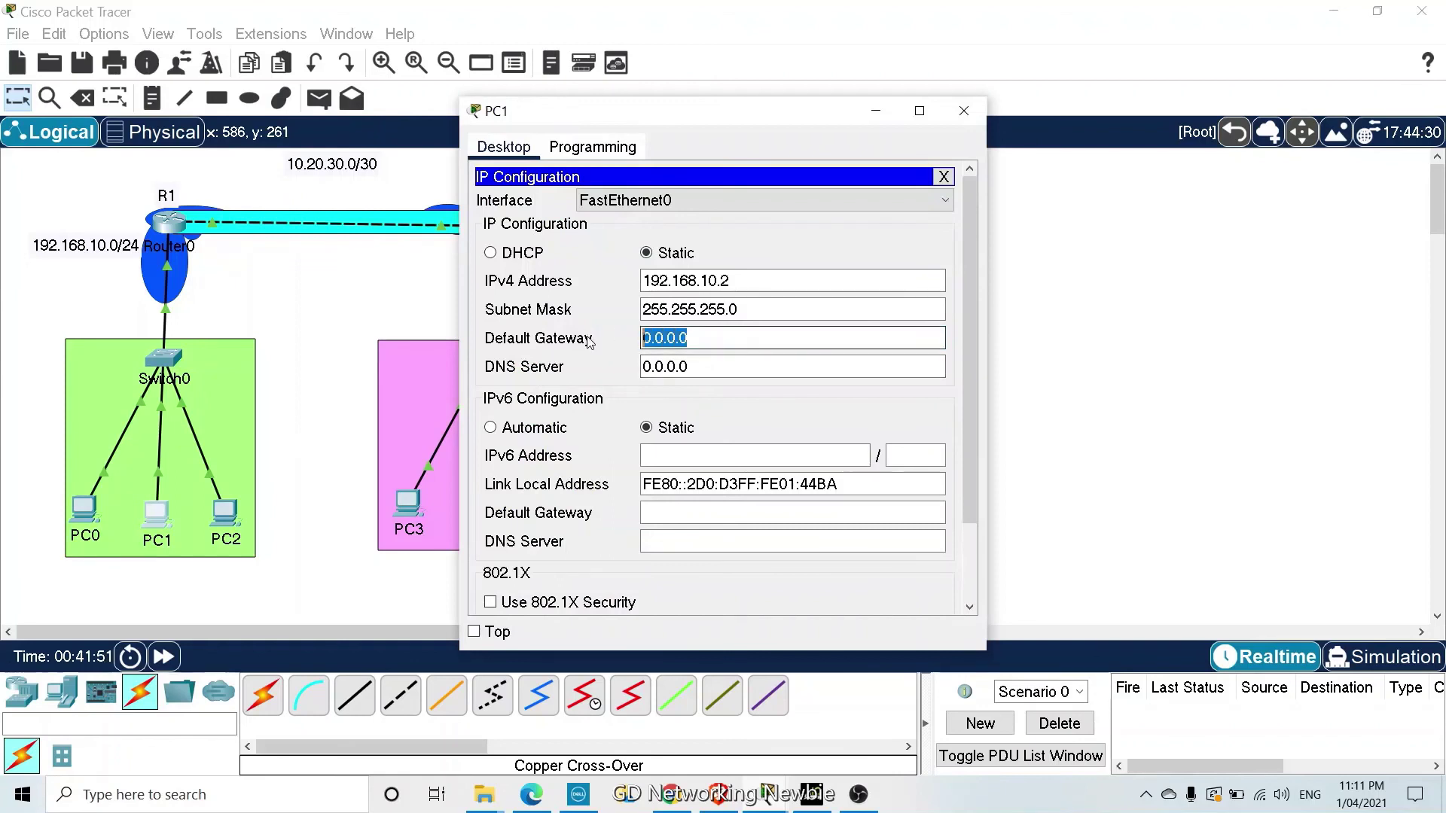
pyautogui.write('192.168')
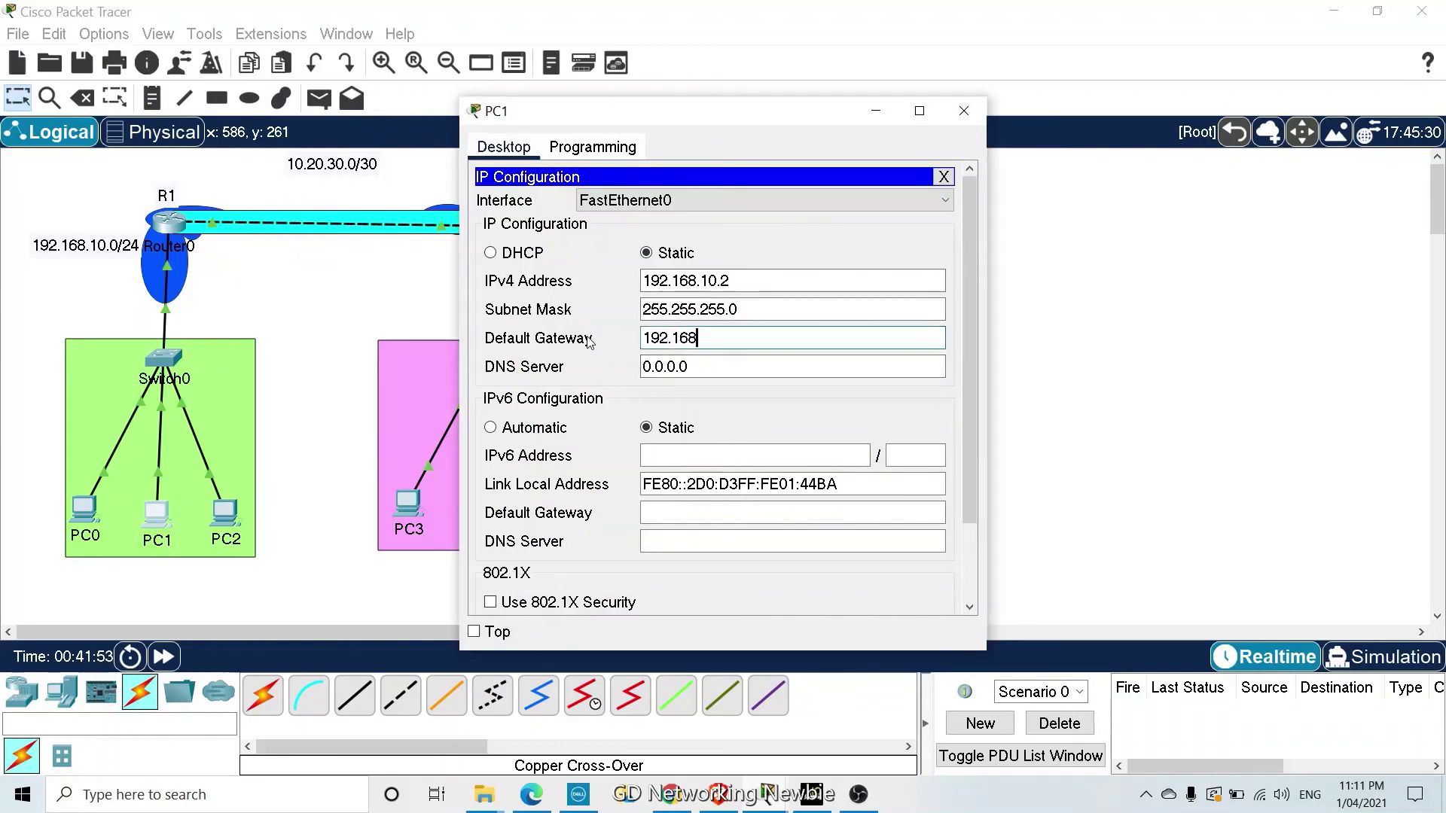
pyautogui.write('.10.10')
pyautogui.click(964, 111)
# Try to set PC2's IPv4 default gateway to 192168.10.10 in its IP configuration and close the window
pyautogui.click(224, 515)
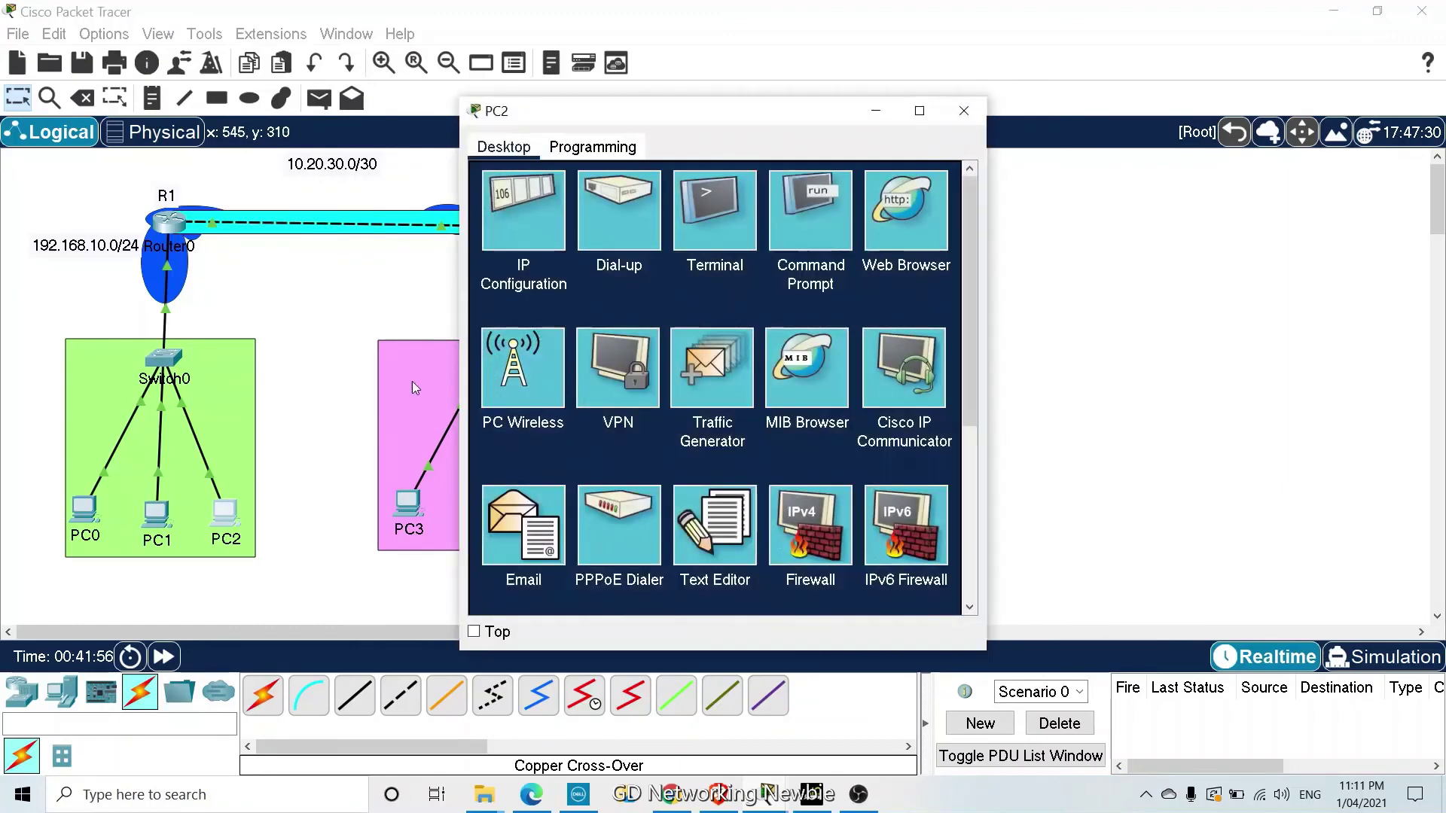
pyautogui.click(523, 211)
pyautogui.moveTo(697, 339); pyautogui.dragTo(563, 341)
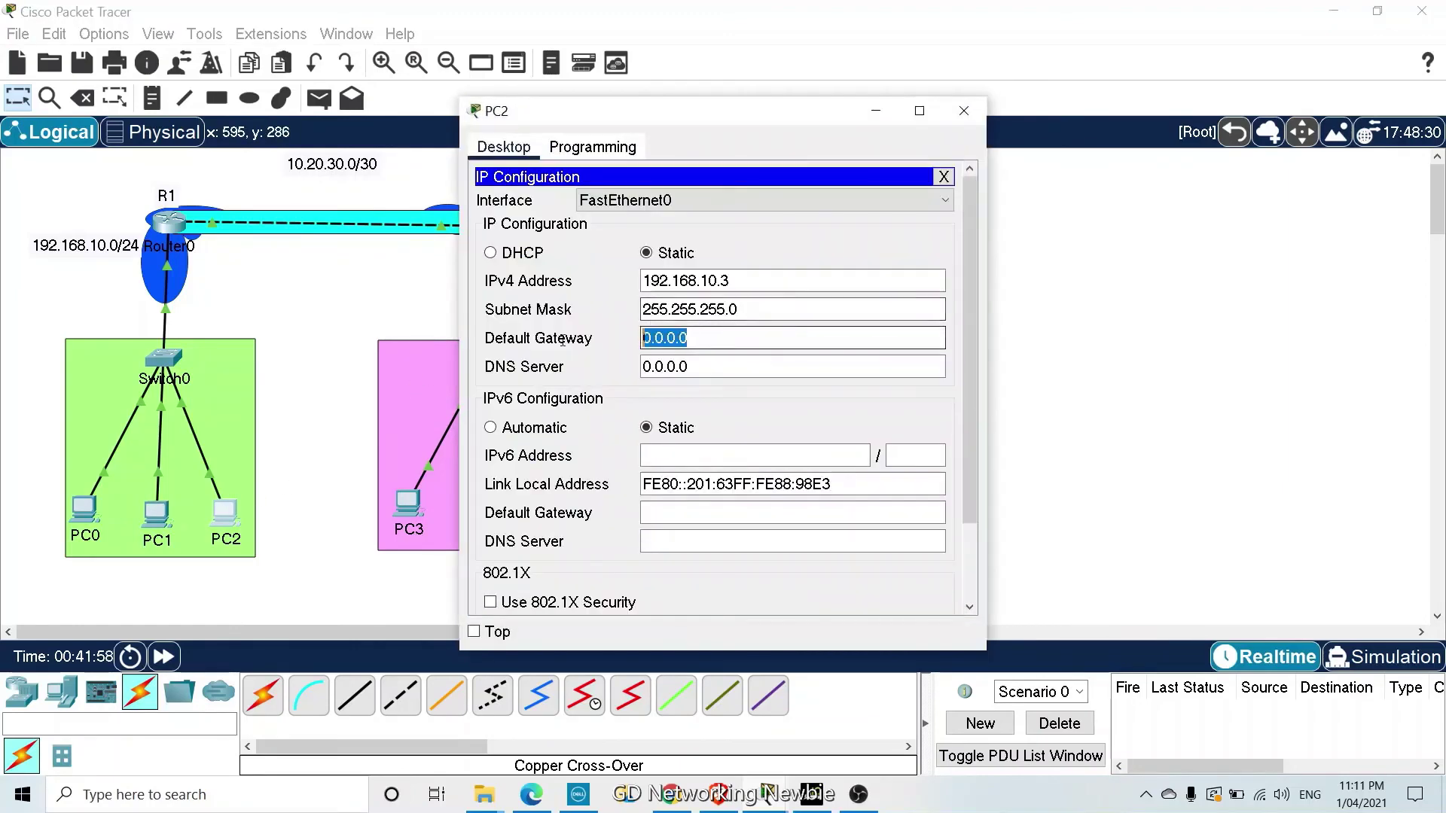
pyautogui.write('192168.10.10')
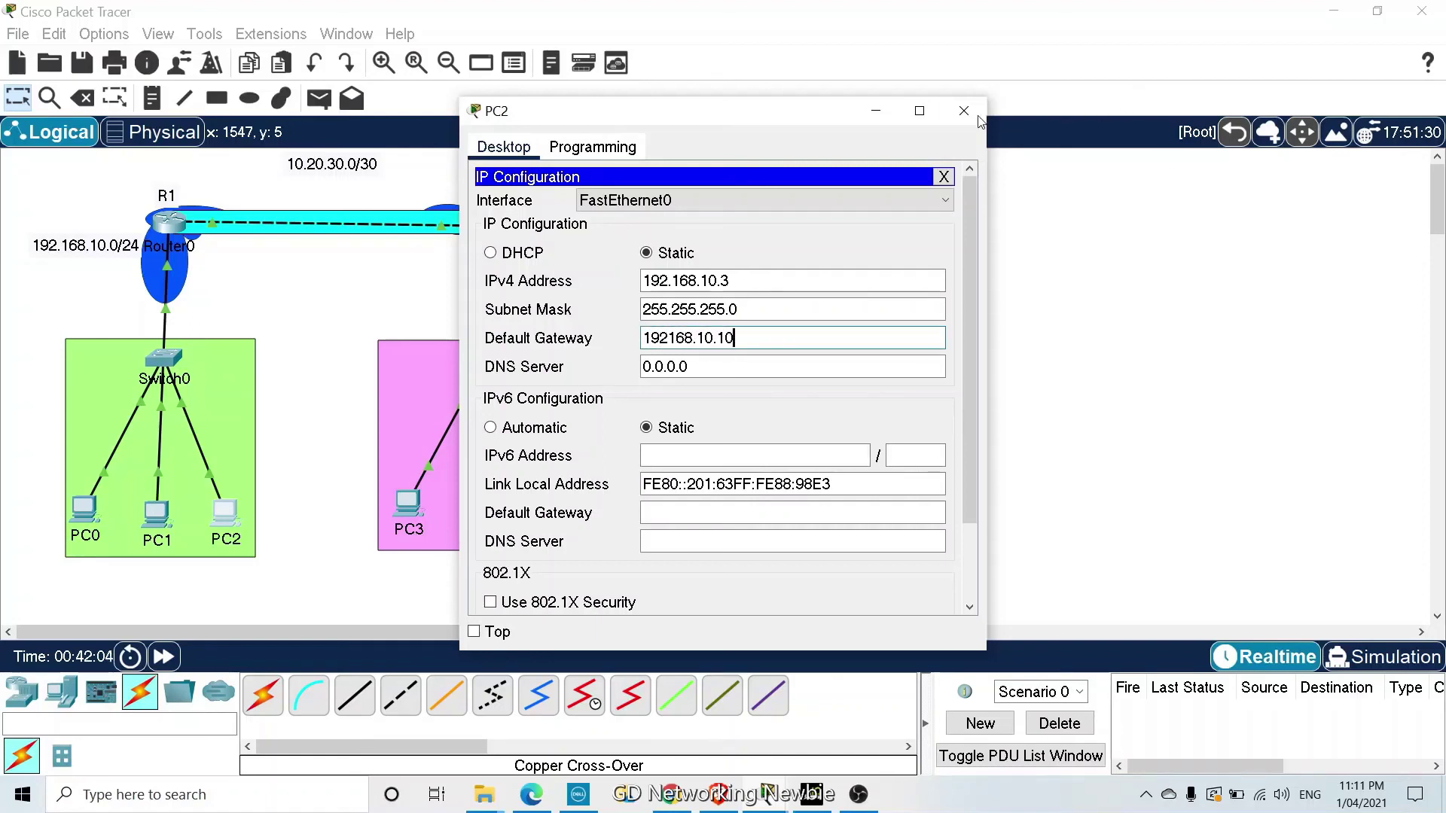
pyautogui.click(977, 115)
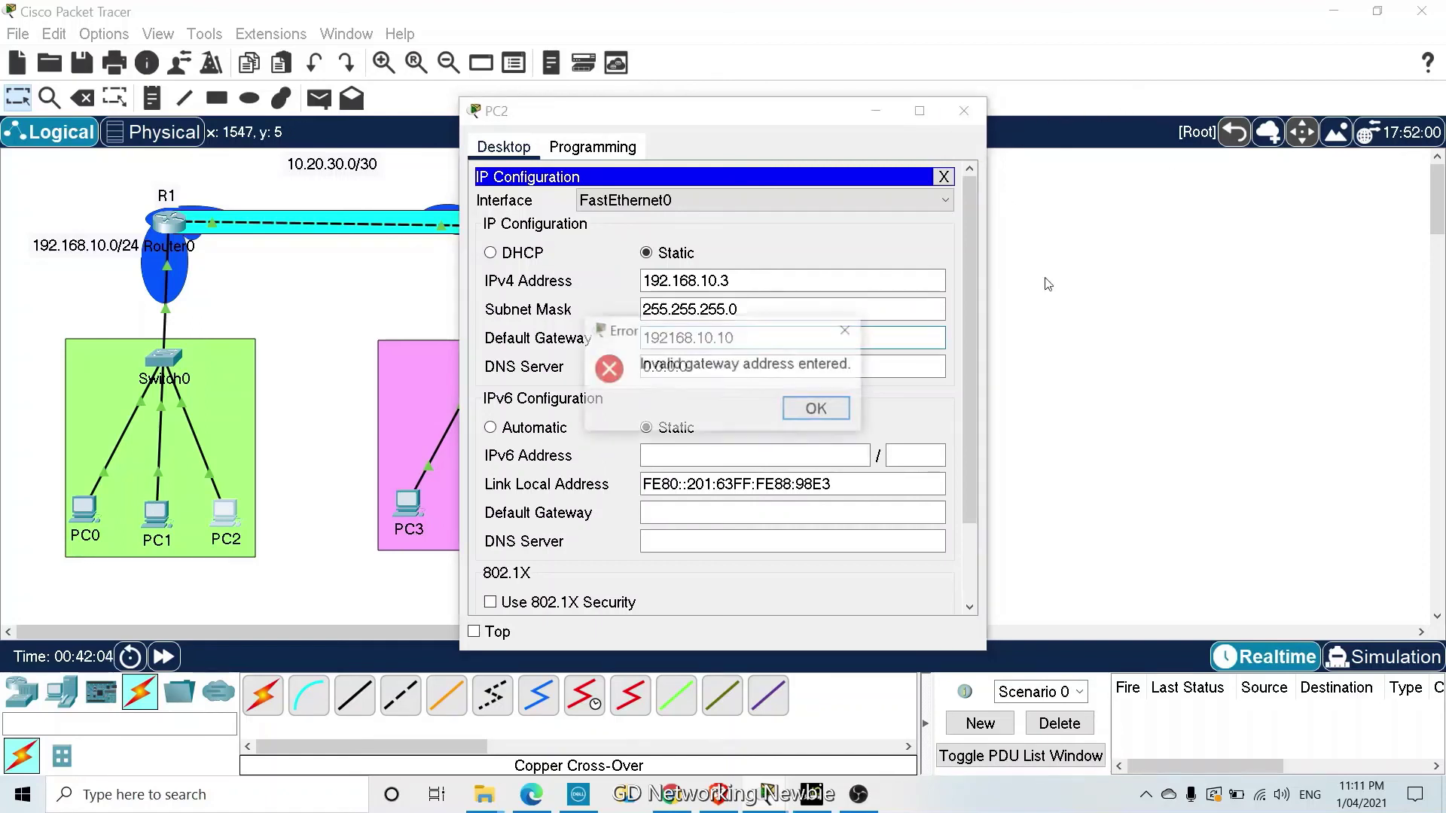
pyautogui.click(851, 413)
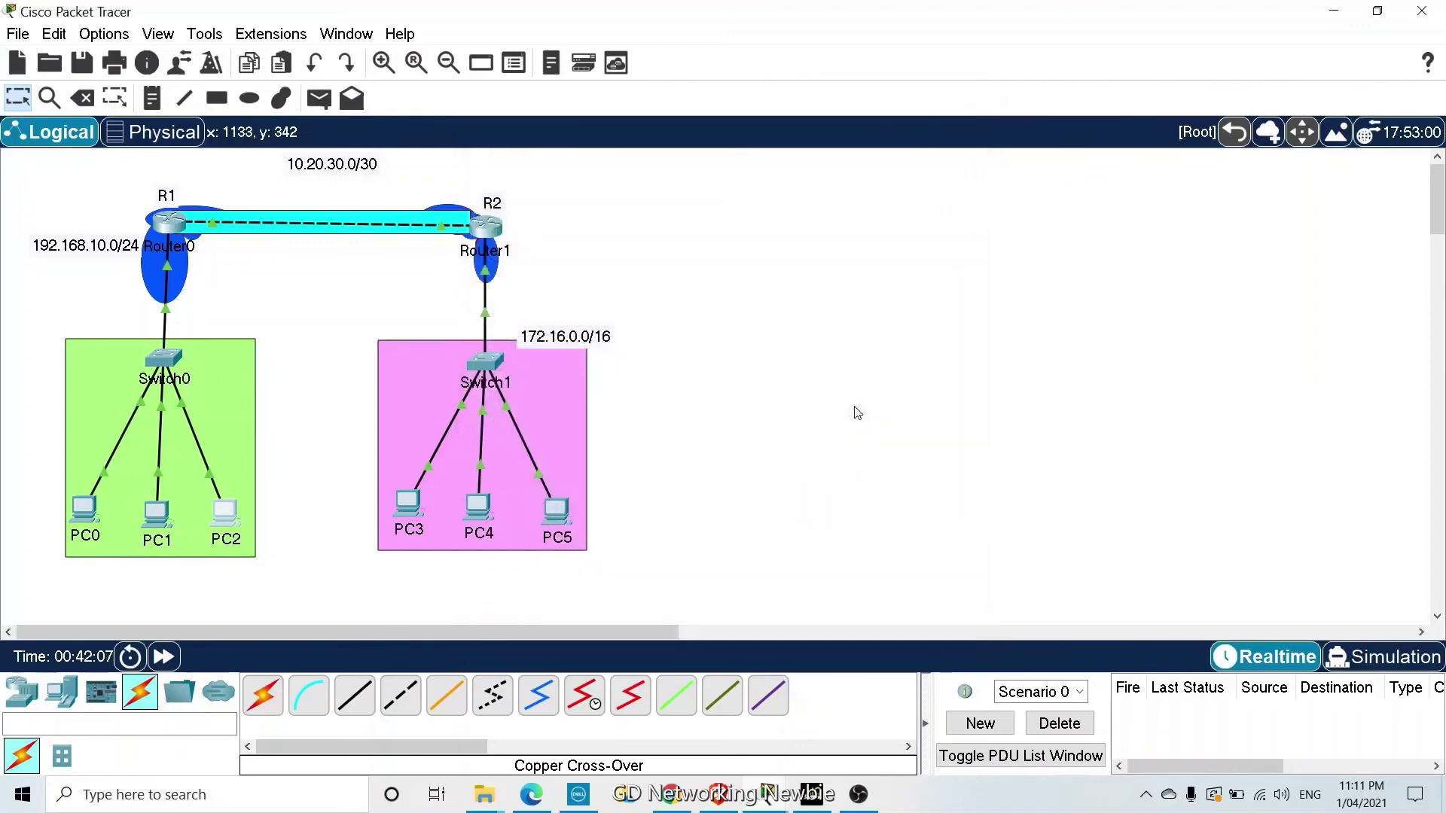
# Set PC2's IPv4 default gateway to 192.168.10.10 in its IP configuration and close the PC2 window
pyautogui.click(236, 517)
pyautogui.click(488, 221)
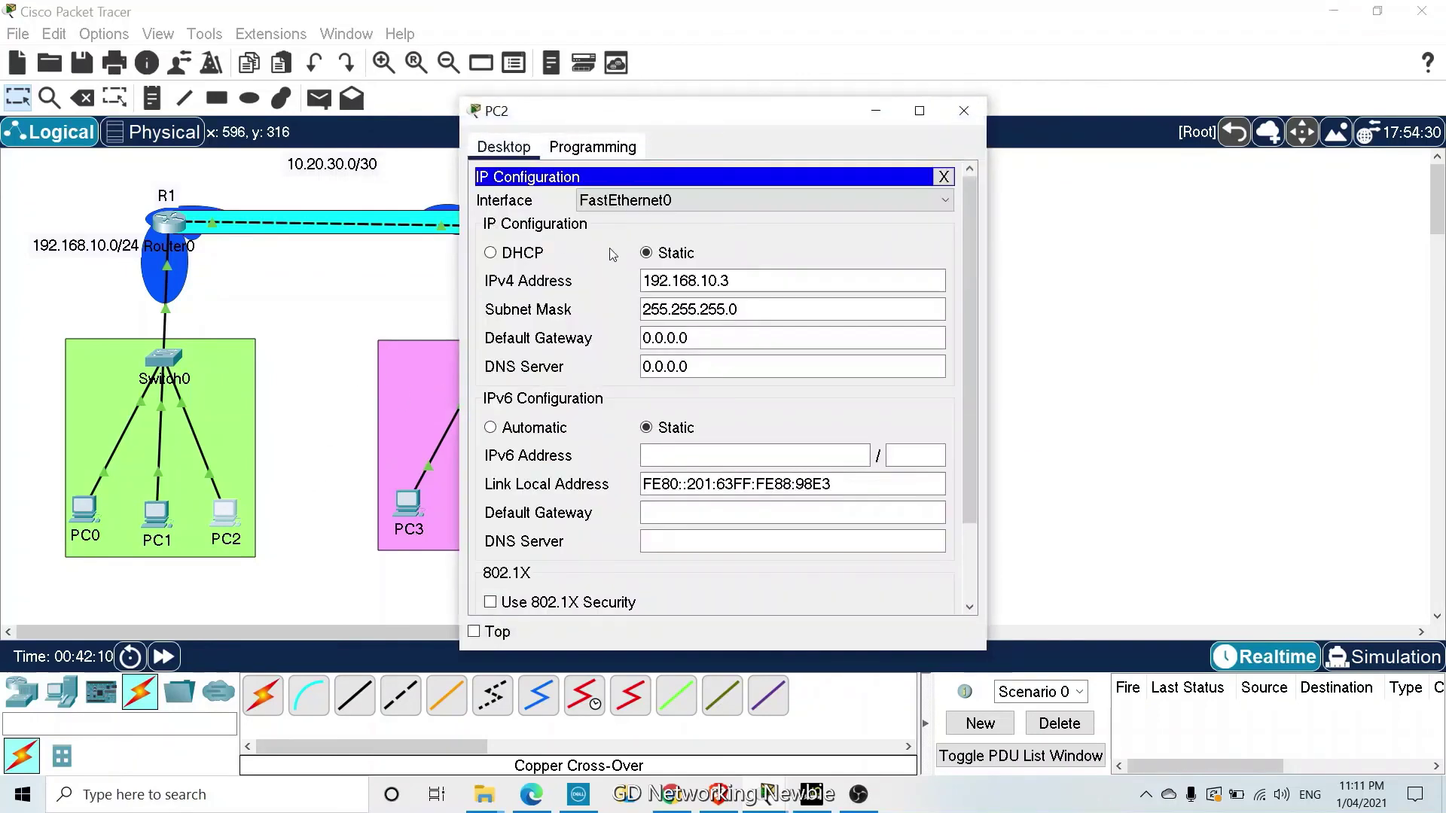
pyautogui.moveTo(687, 338); pyautogui.dragTo(605, 327)
pyautogui.write('1')
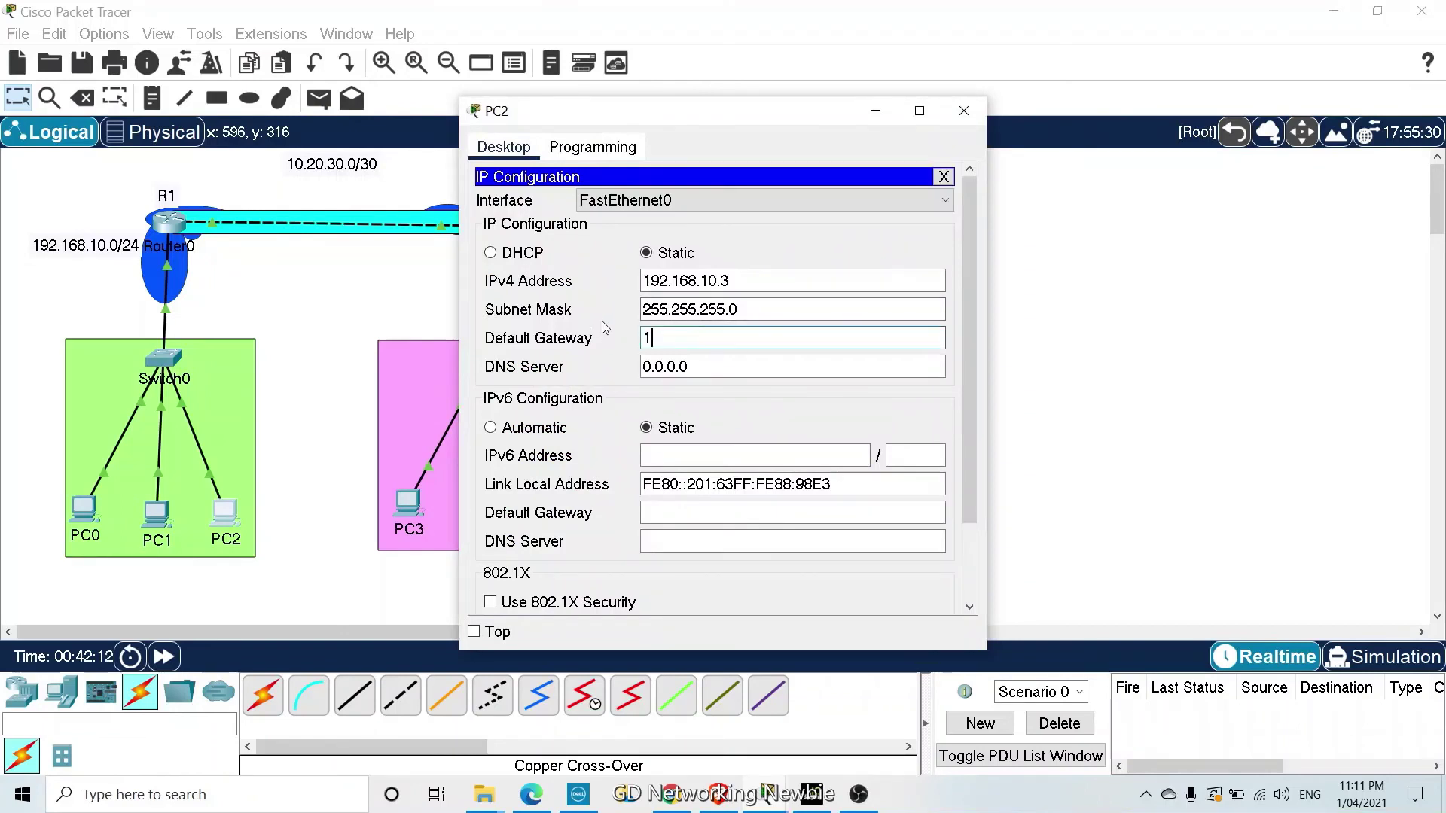
pyautogui.write('92.168.10.1')
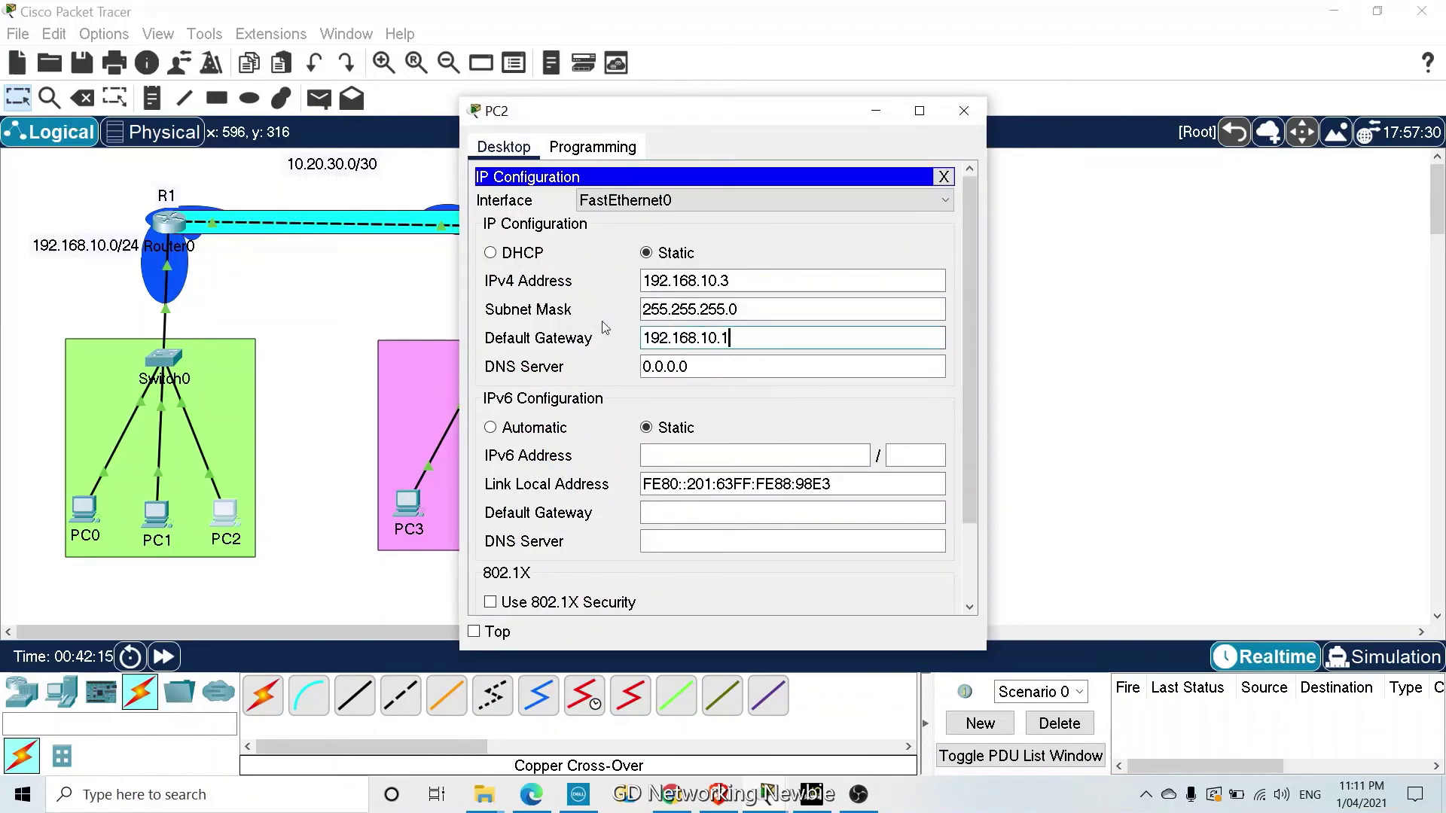
pyautogui.write('0')
pyautogui.click(960, 119)
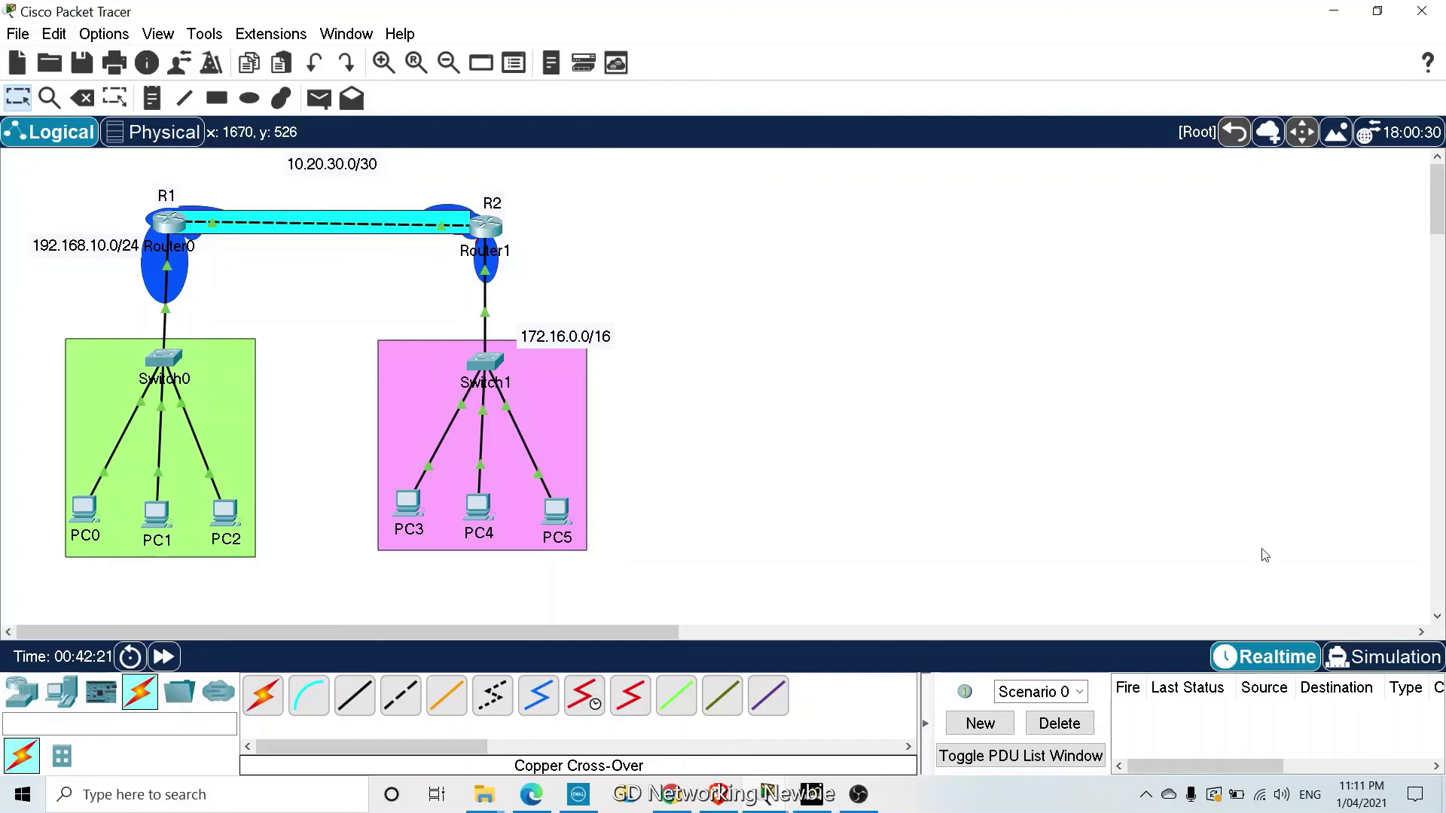
# Send a simple PDU from PC5 to PC0 in Simulation mode and advance the capture until the packet is at Router1
pyautogui.click(1390, 657)
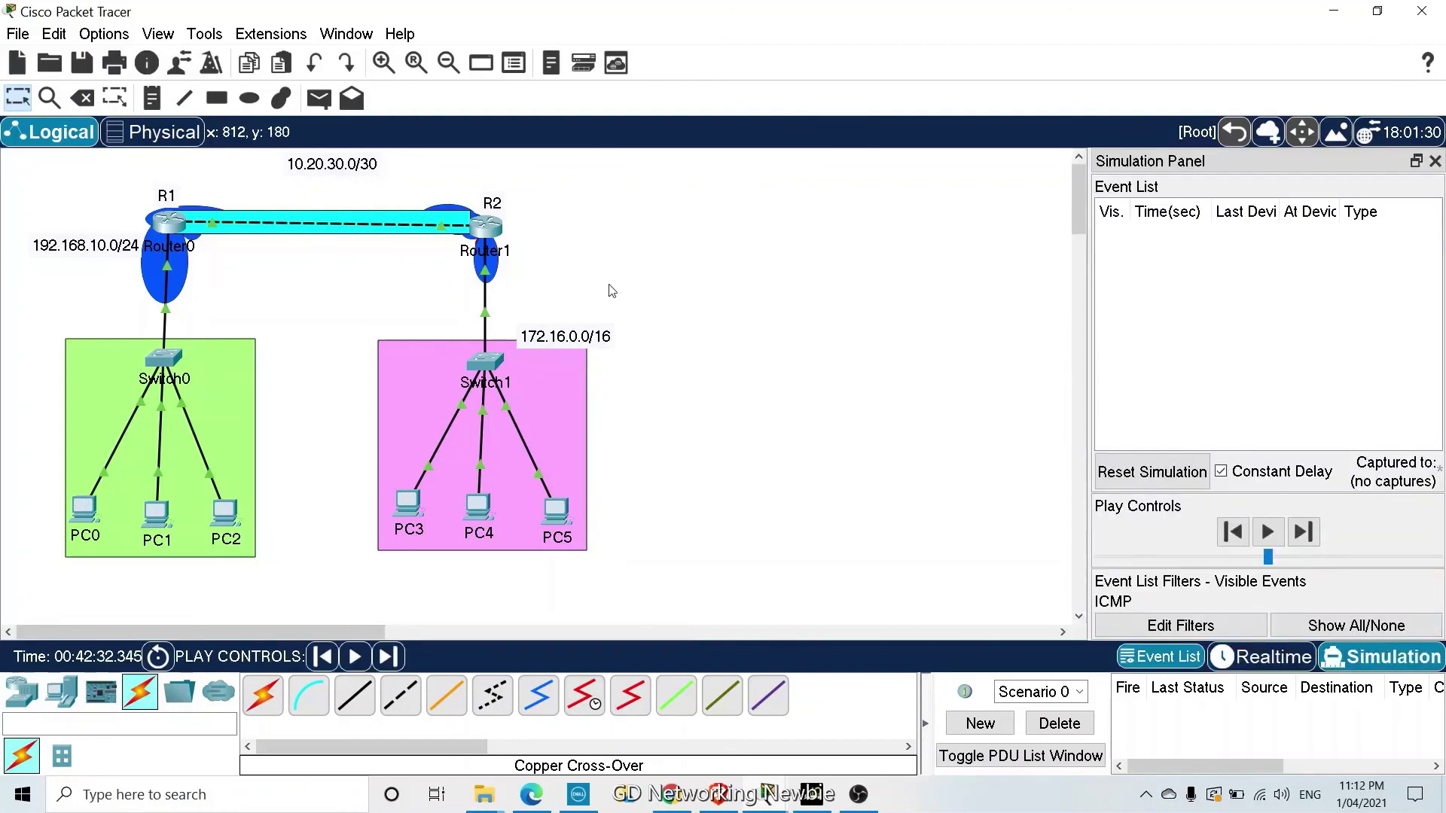
pyautogui.click(320, 100)
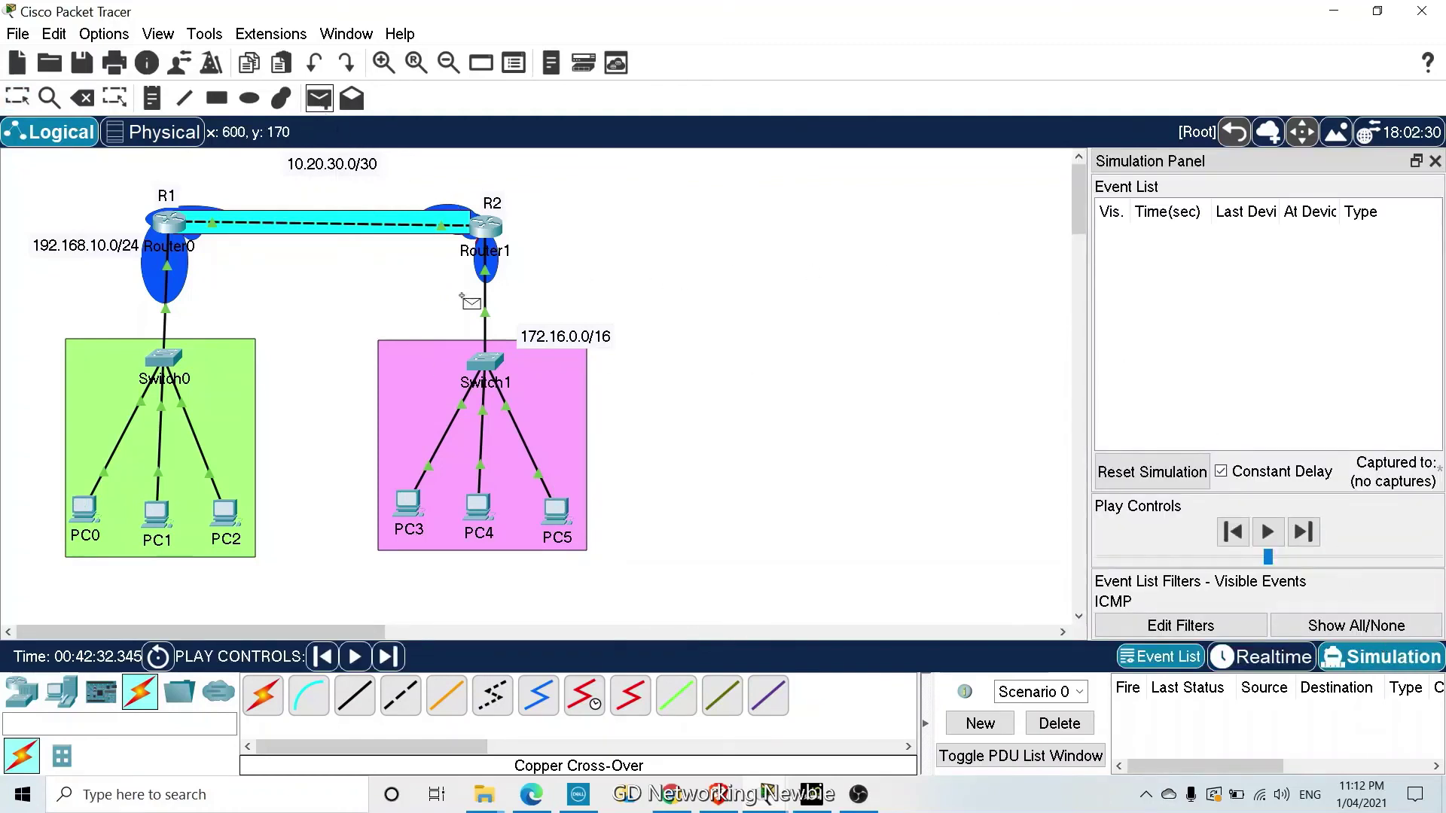
pyautogui.click(559, 512)
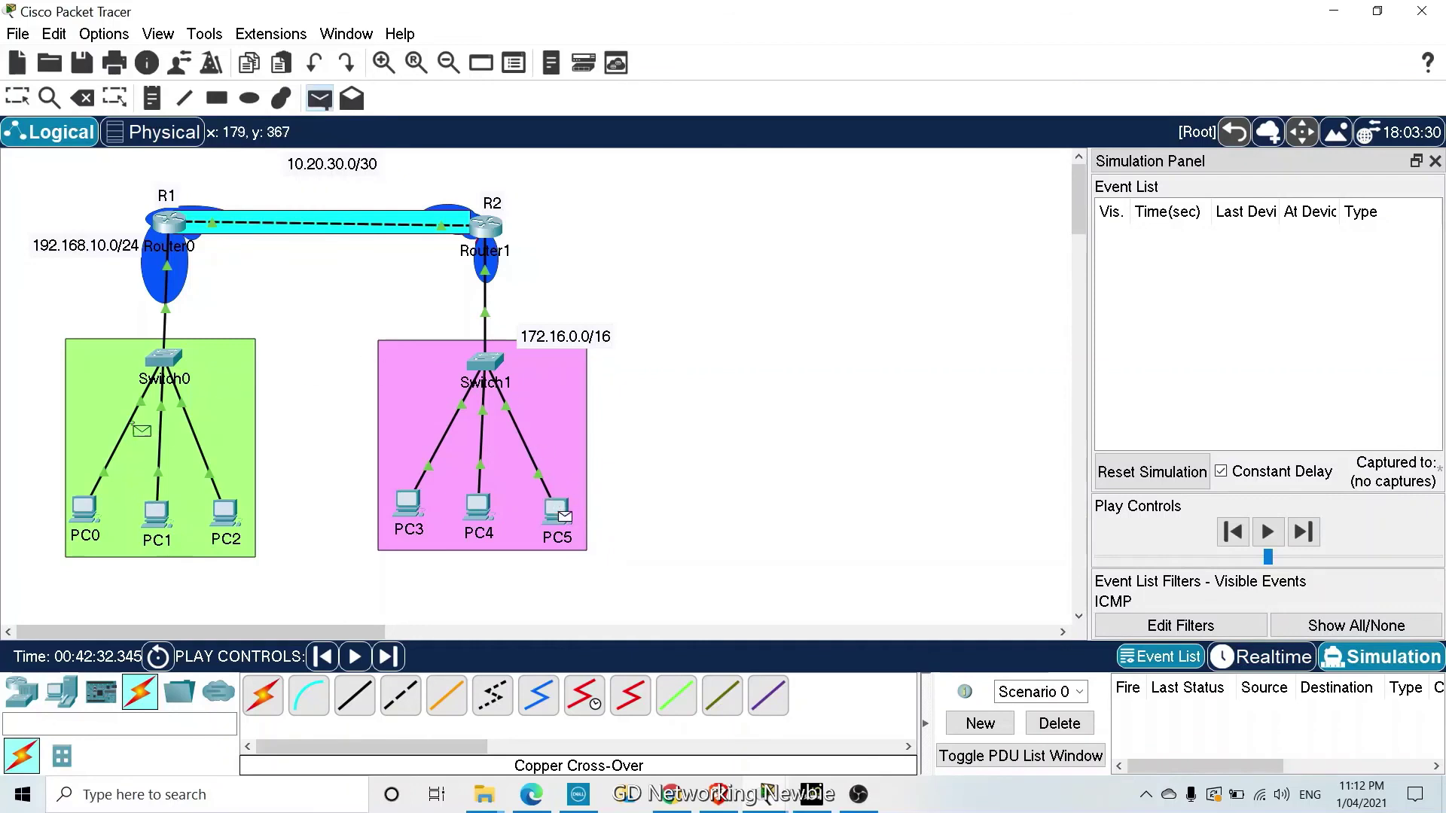
pyautogui.click(84, 511)
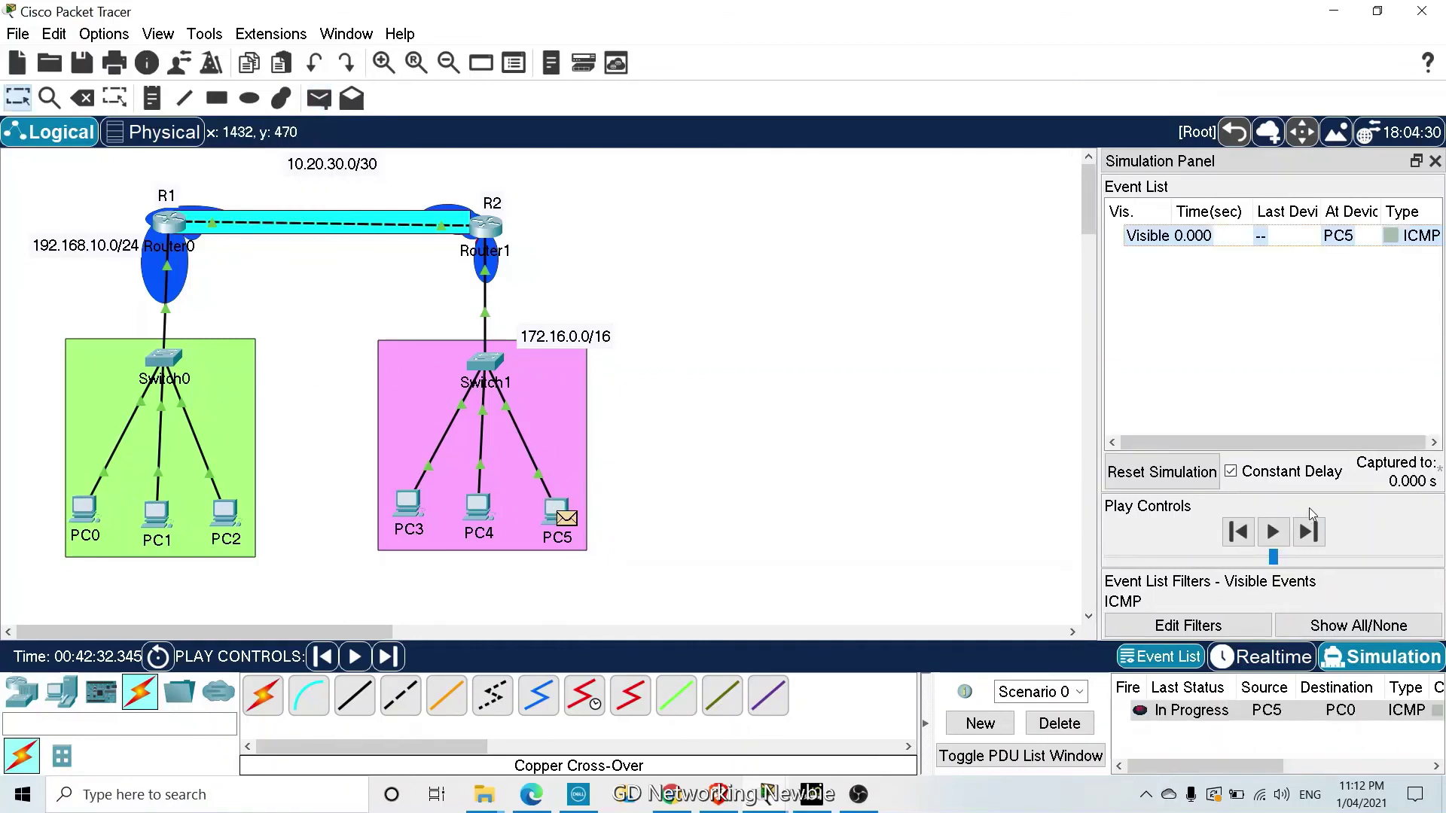
pyautogui.click(1309, 531)
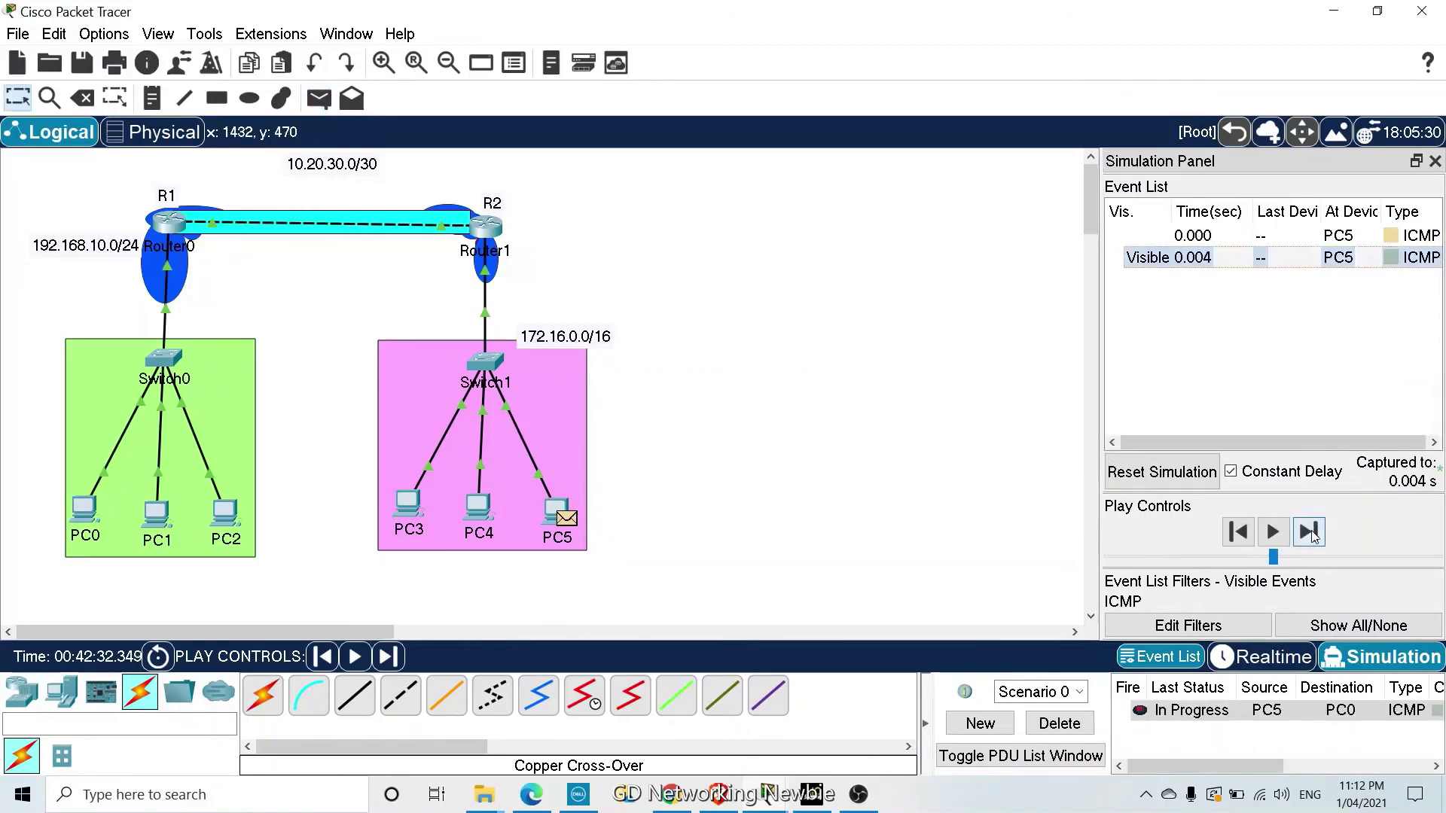
pyautogui.click(1309, 532)
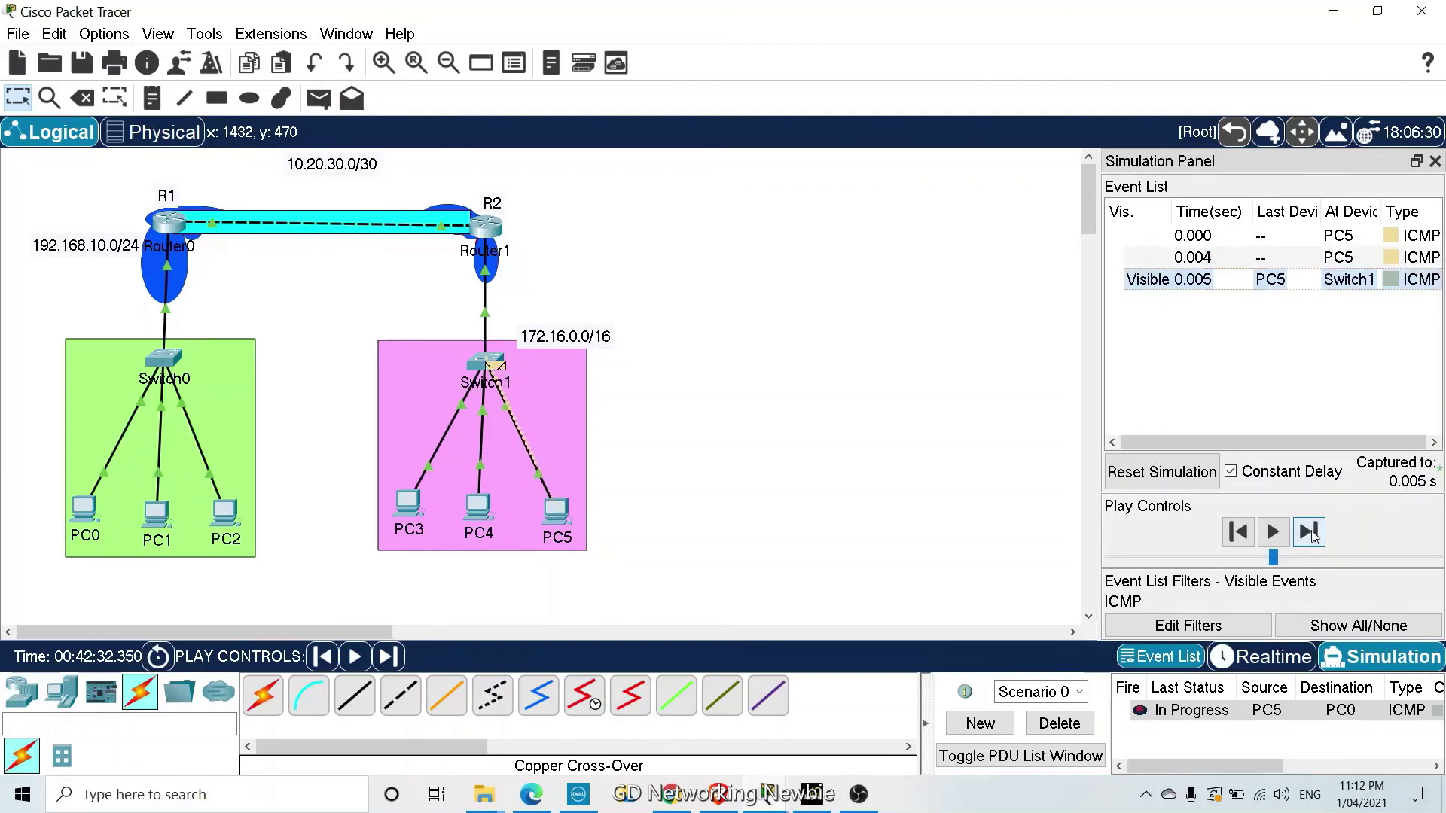
pyautogui.click(1309, 531)
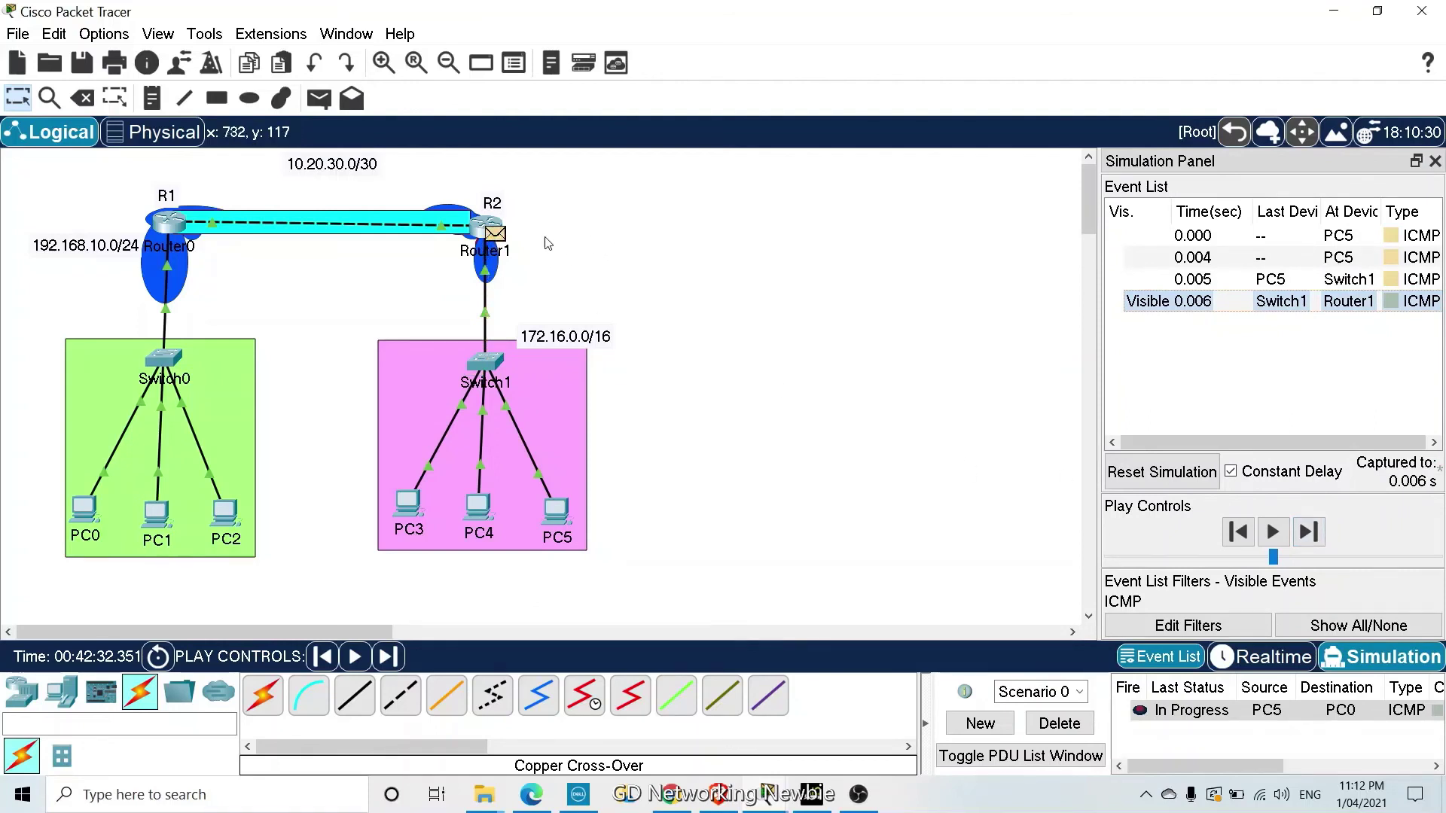
# Examine the OSI layers and the inbound and outbound PDU details of the packet at Router1, and close the PDU information
pyautogui.moveTo(500, 244)
pyautogui.click(501, 241)
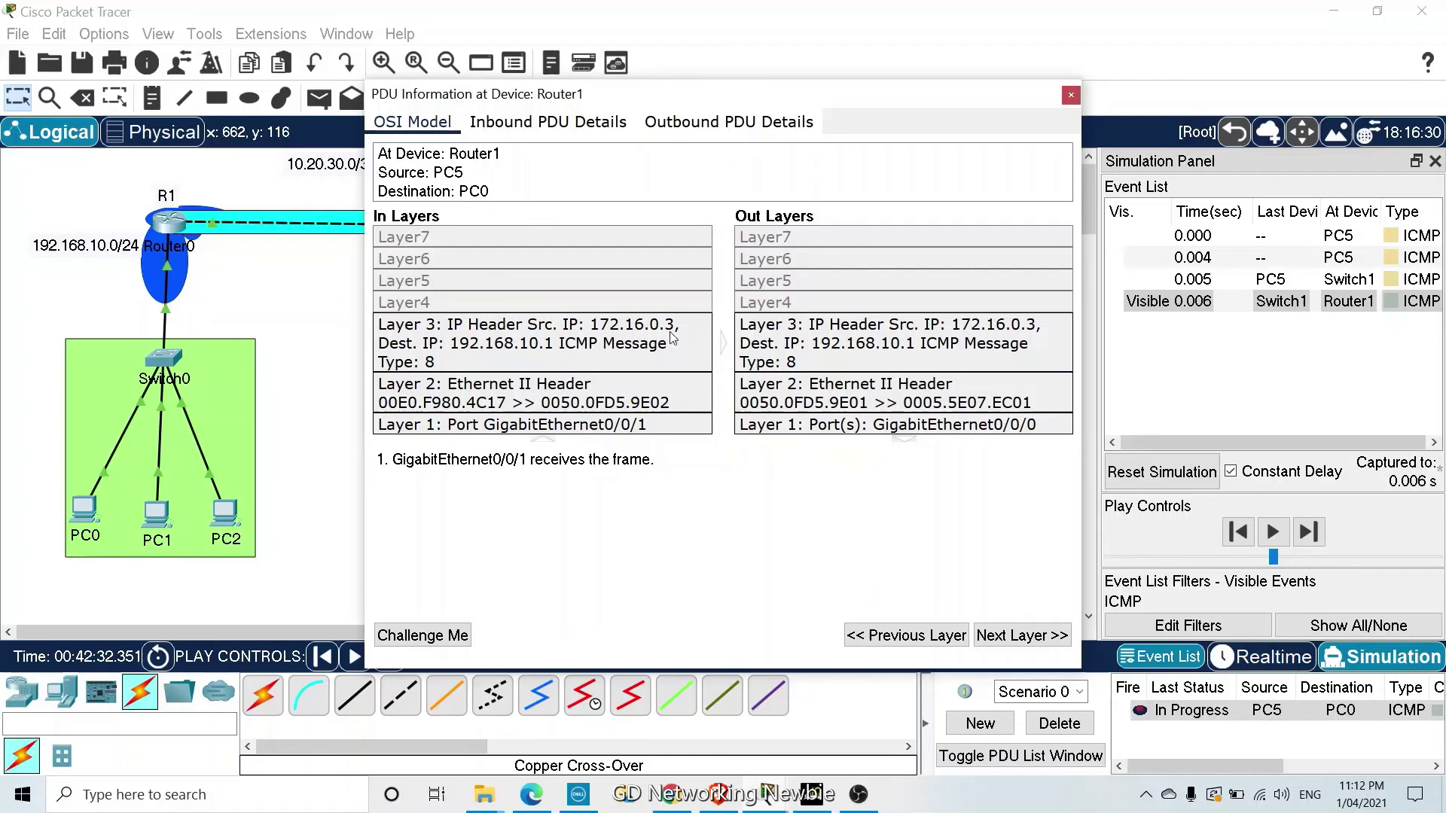
pyautogui.moveTo(776, 93); pyautogui.dragTo(1041, 269)
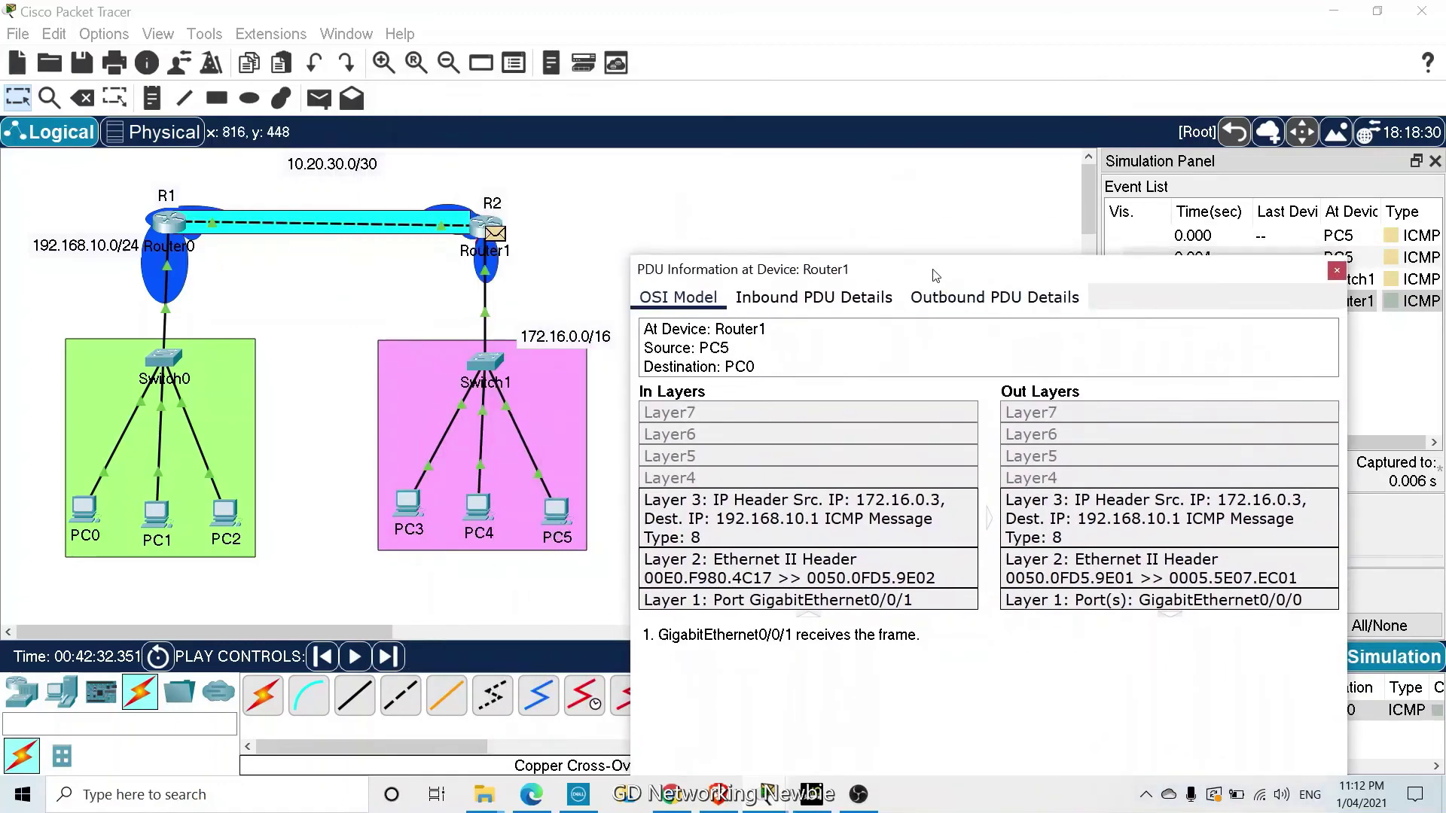
pyautogui.moveTo(930, 269); pyautogui.dragTo(844, 166)
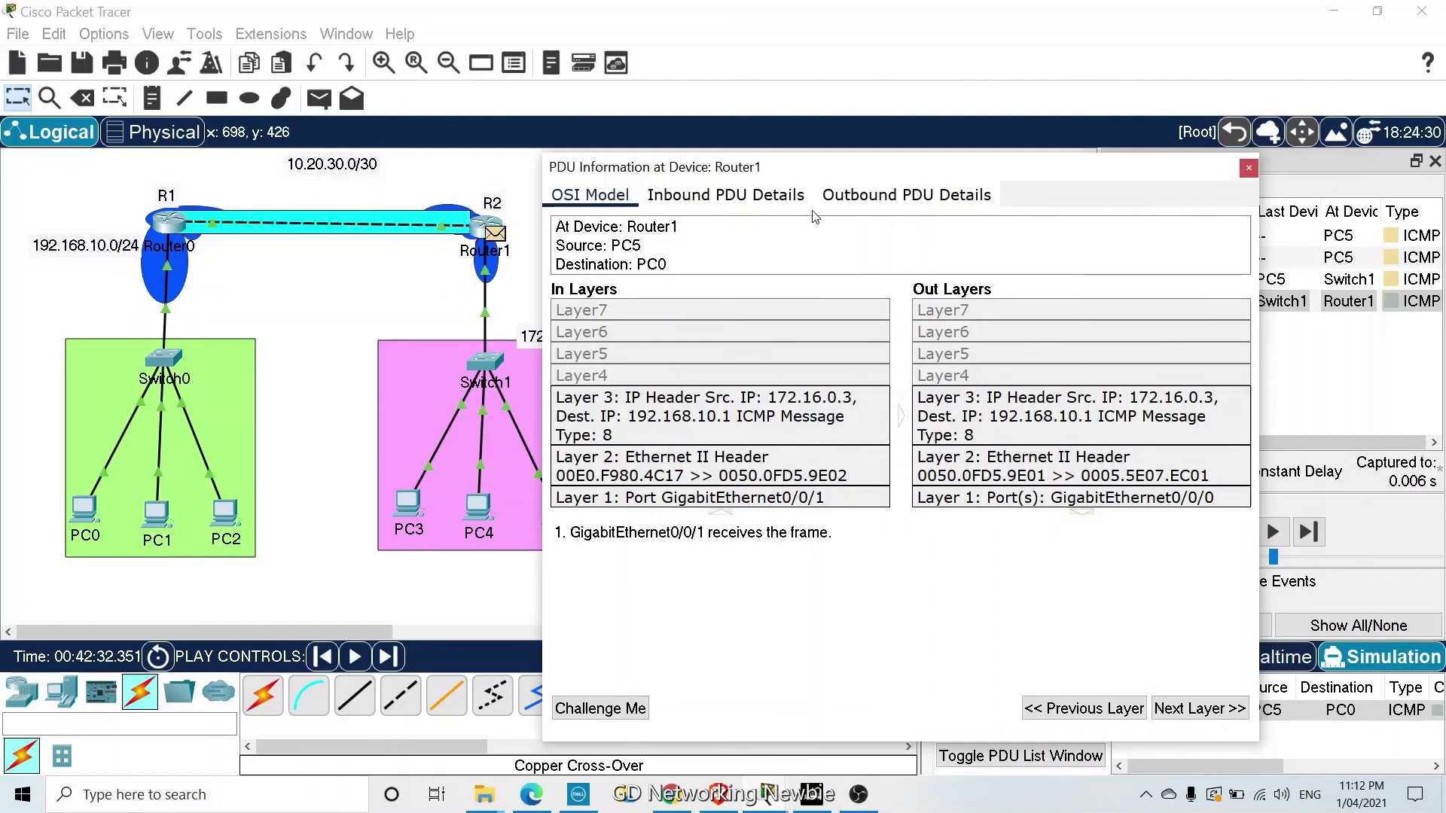
pyautogui.click(753, 202)
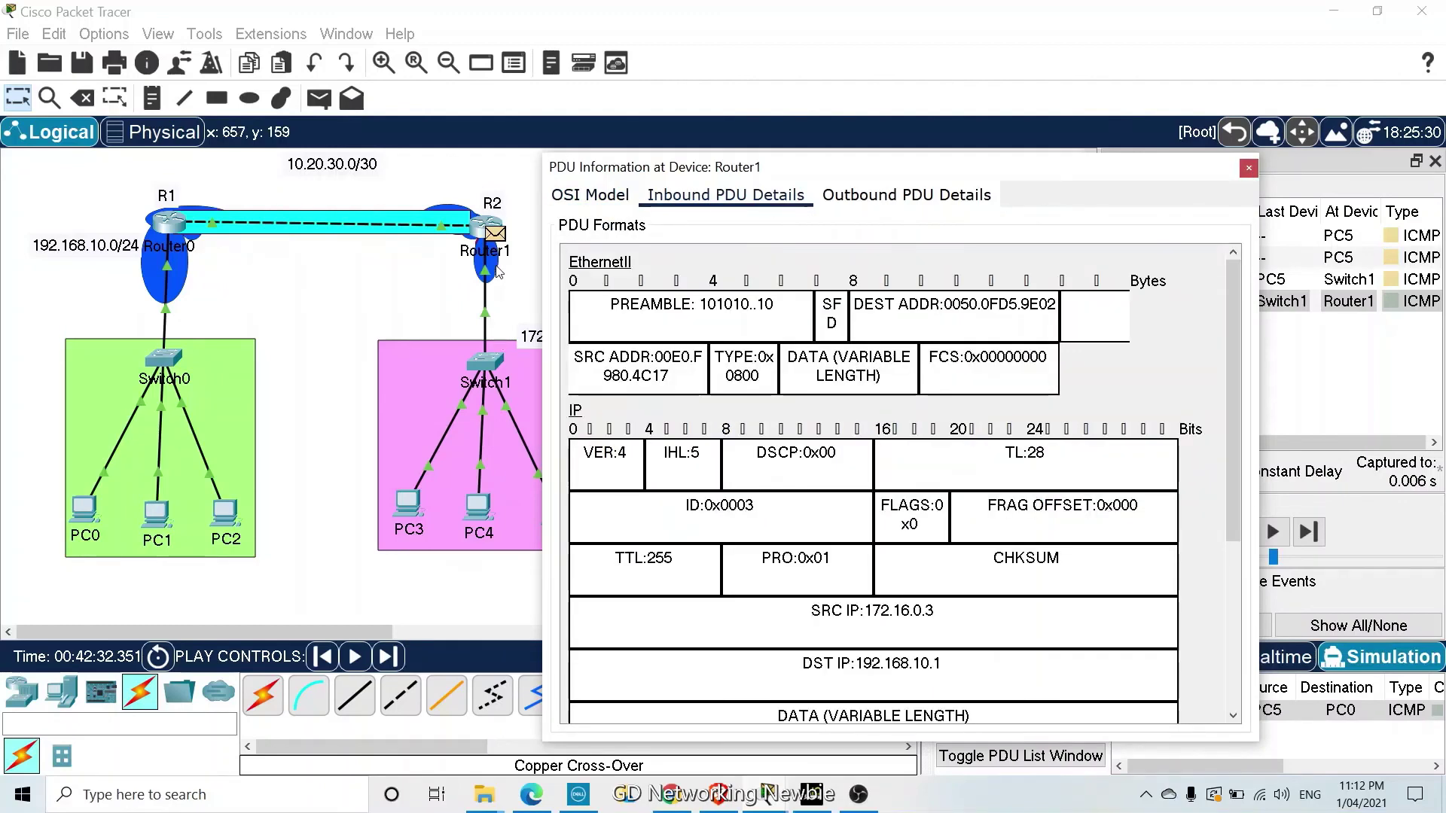
pyautogui.click(877, 202)
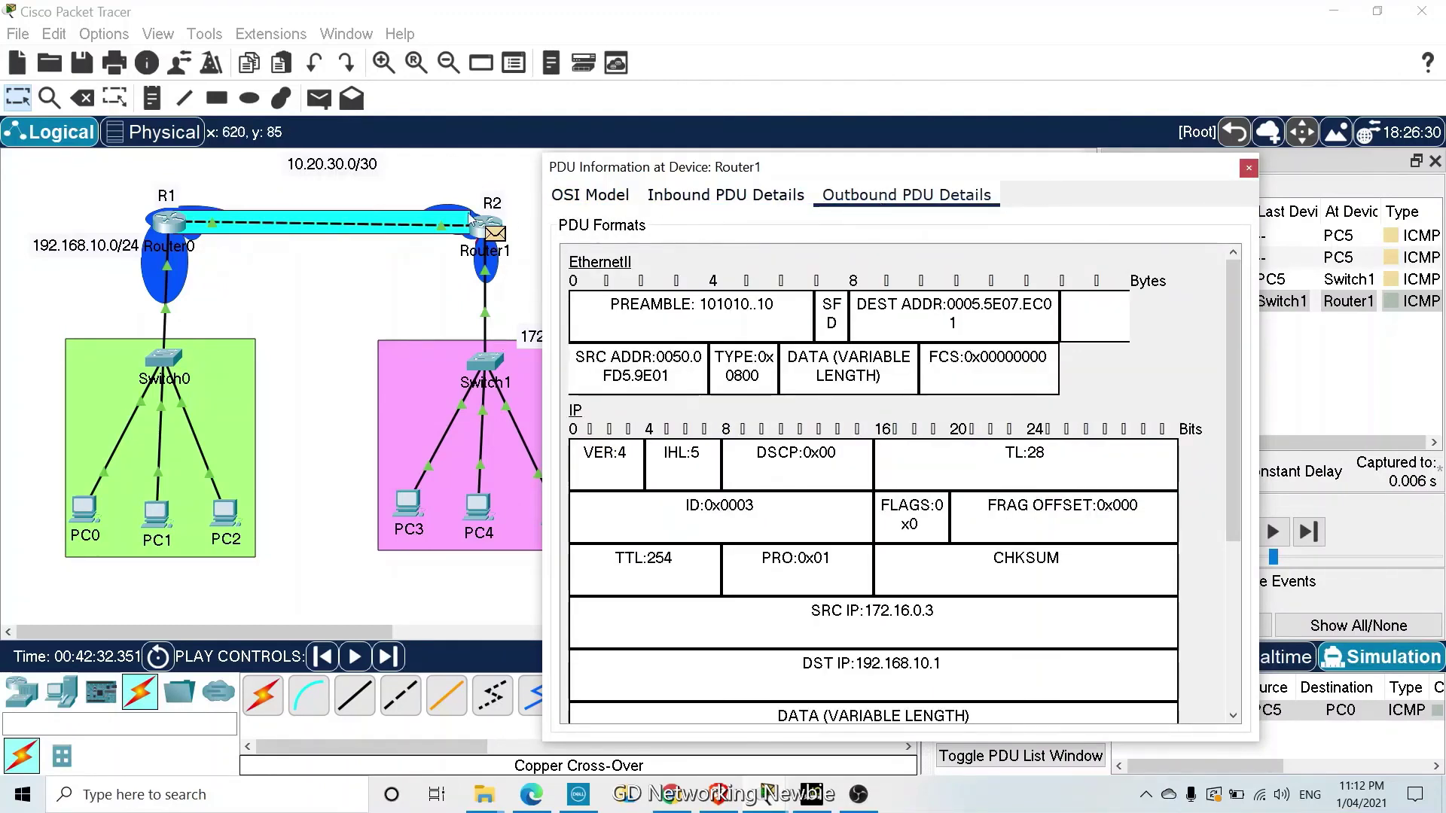
pyautogui.click(1249, 168)
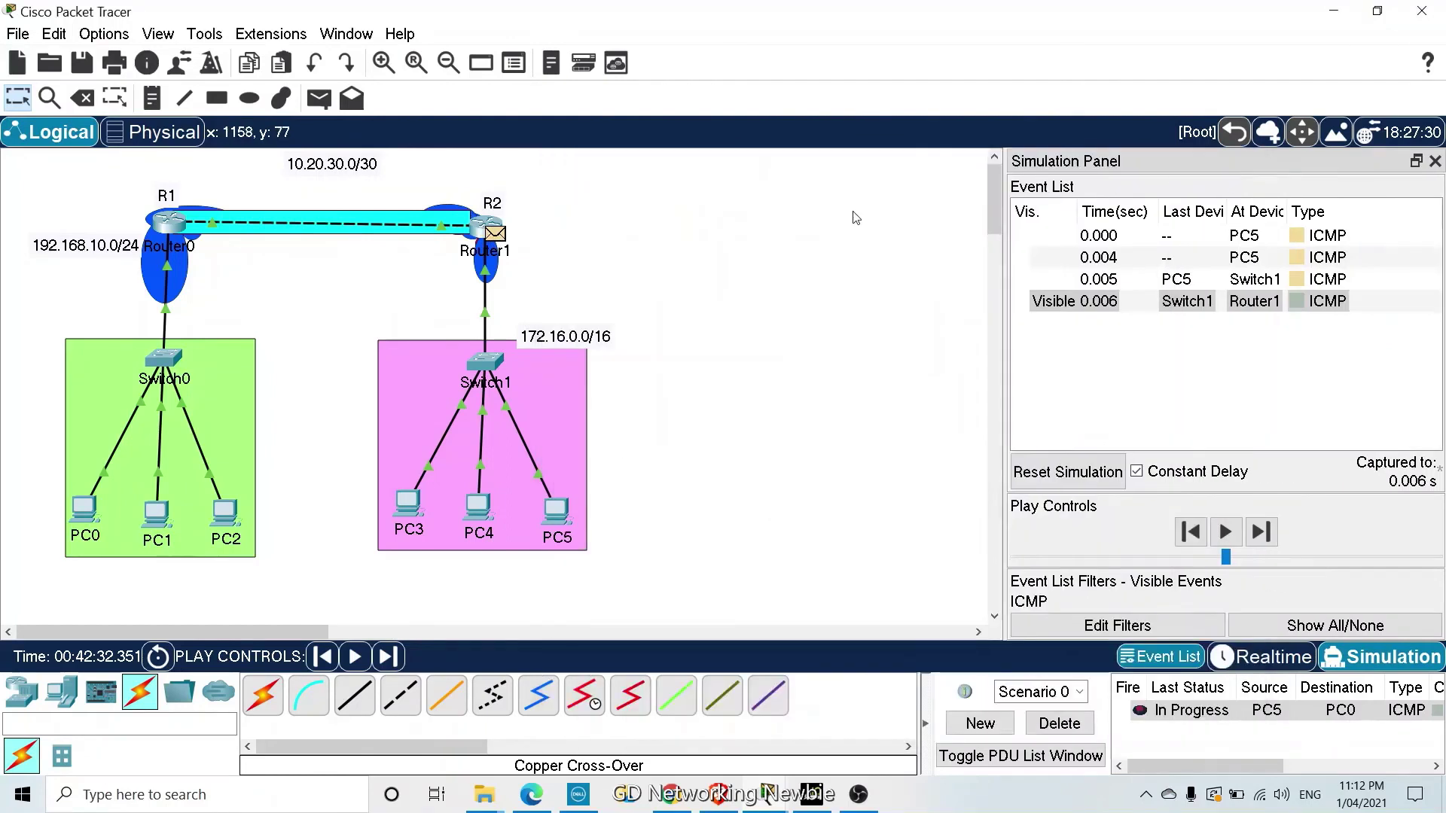
# Advance the capture step by step from Router1 through Router0 and Switch0 until the ICMP packet reaches PC0
pyautogui.click(1271, 536)
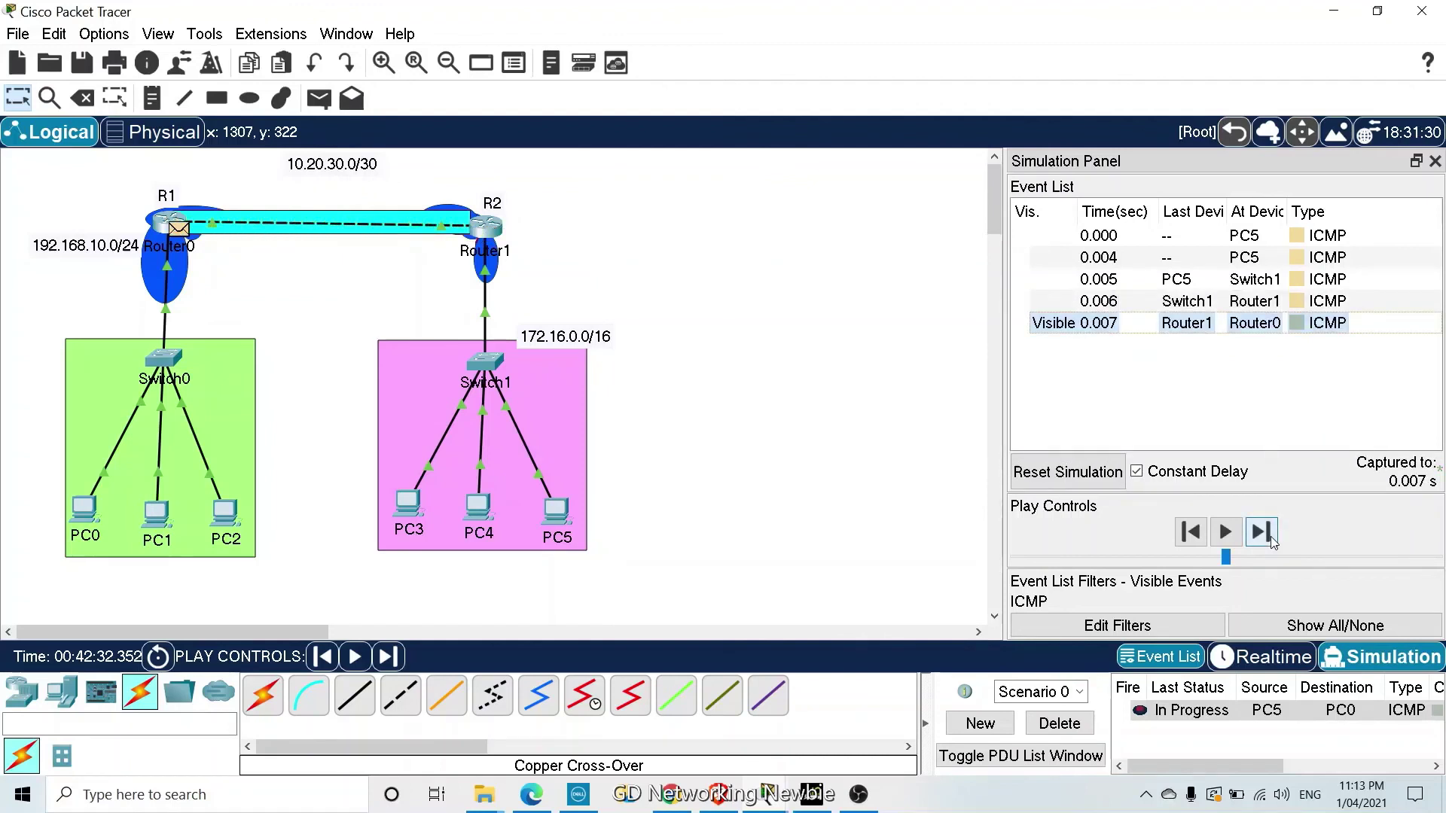
pyautogui.click(1271, 537)
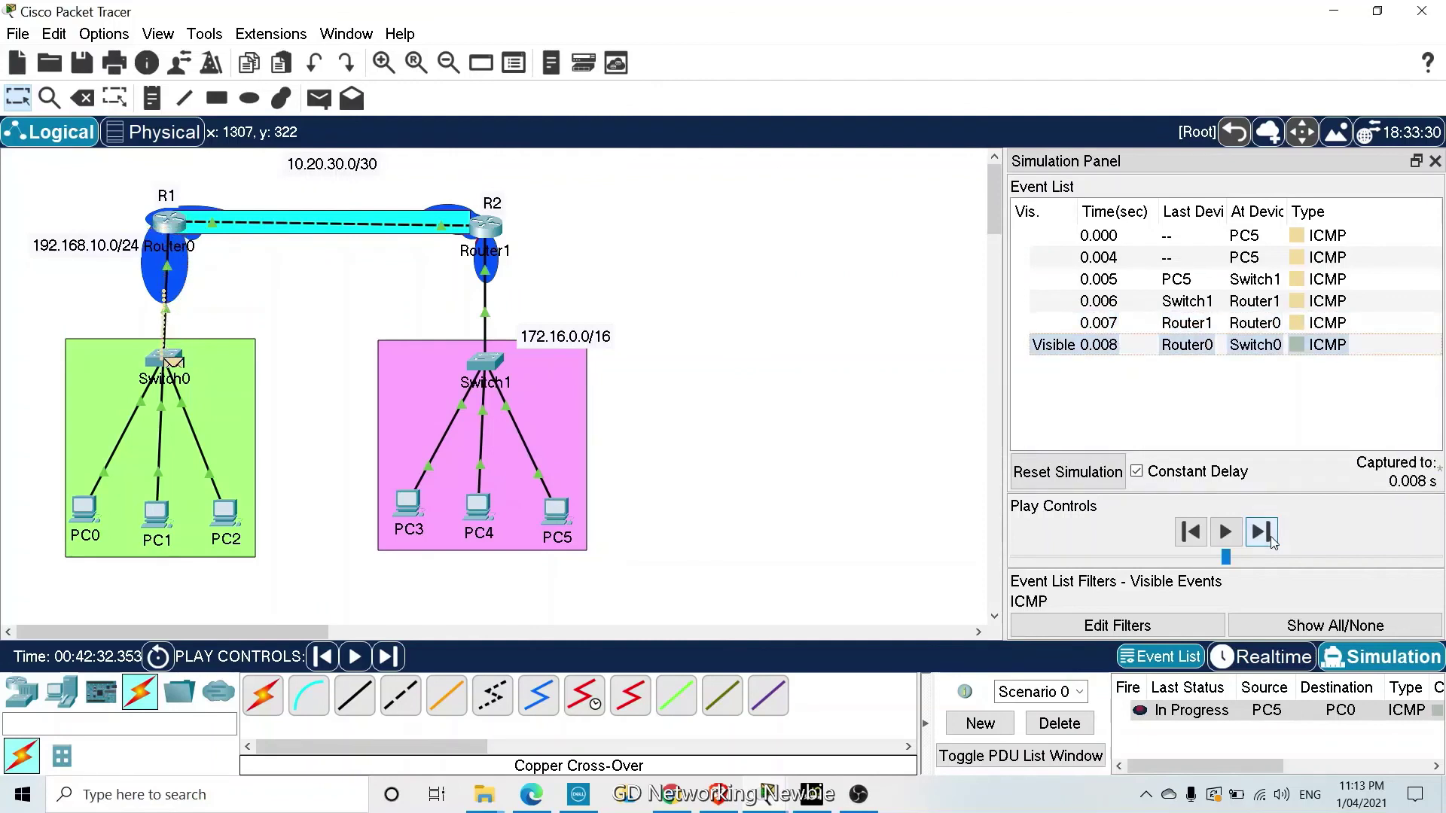
pyautogui.click(1262, 532)
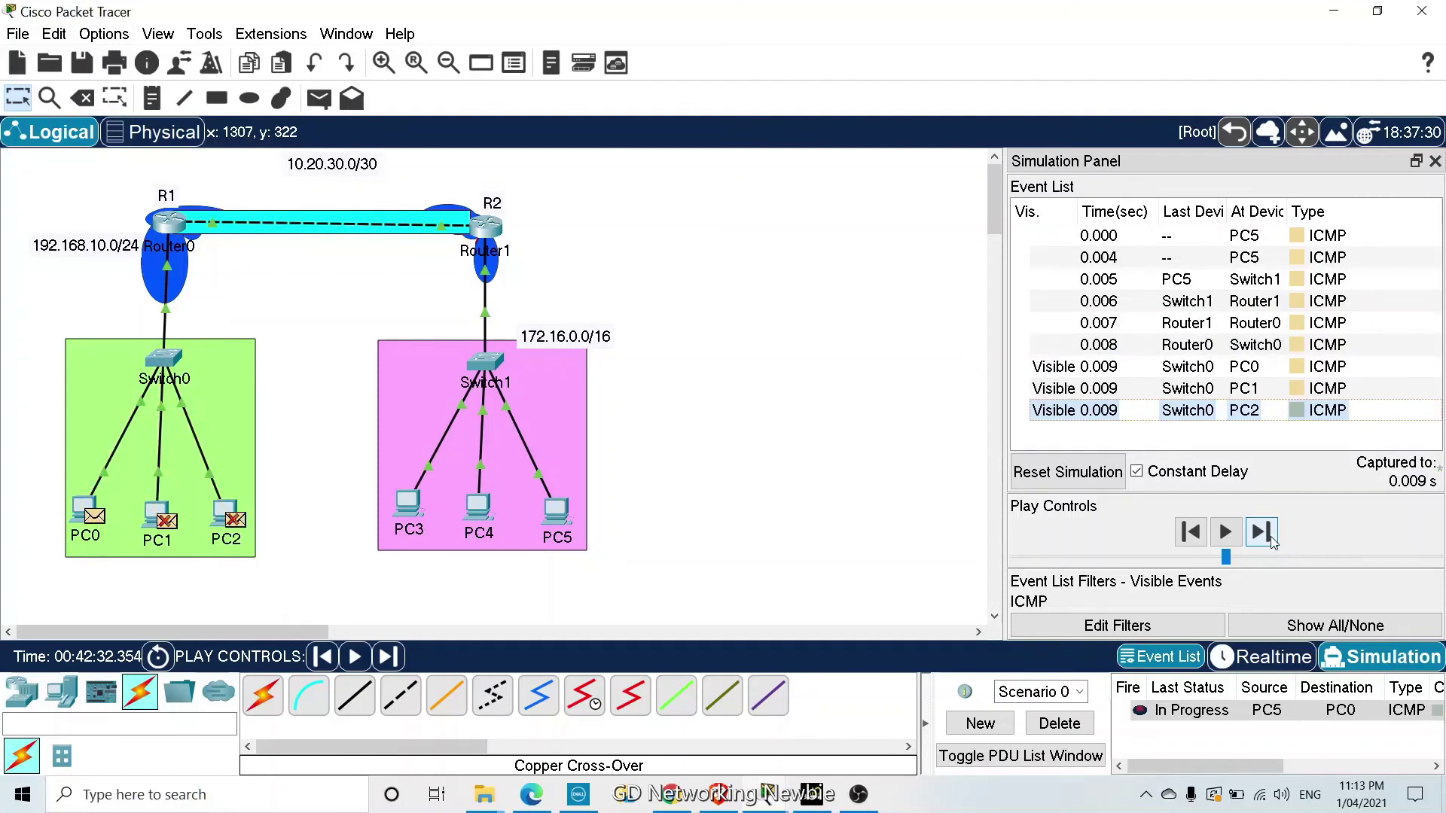
# Advance the capture step by step until PC0's ICMP reply has travelled back through both routers and Switch1 to PC5
pyautogui.click(1272, 536)
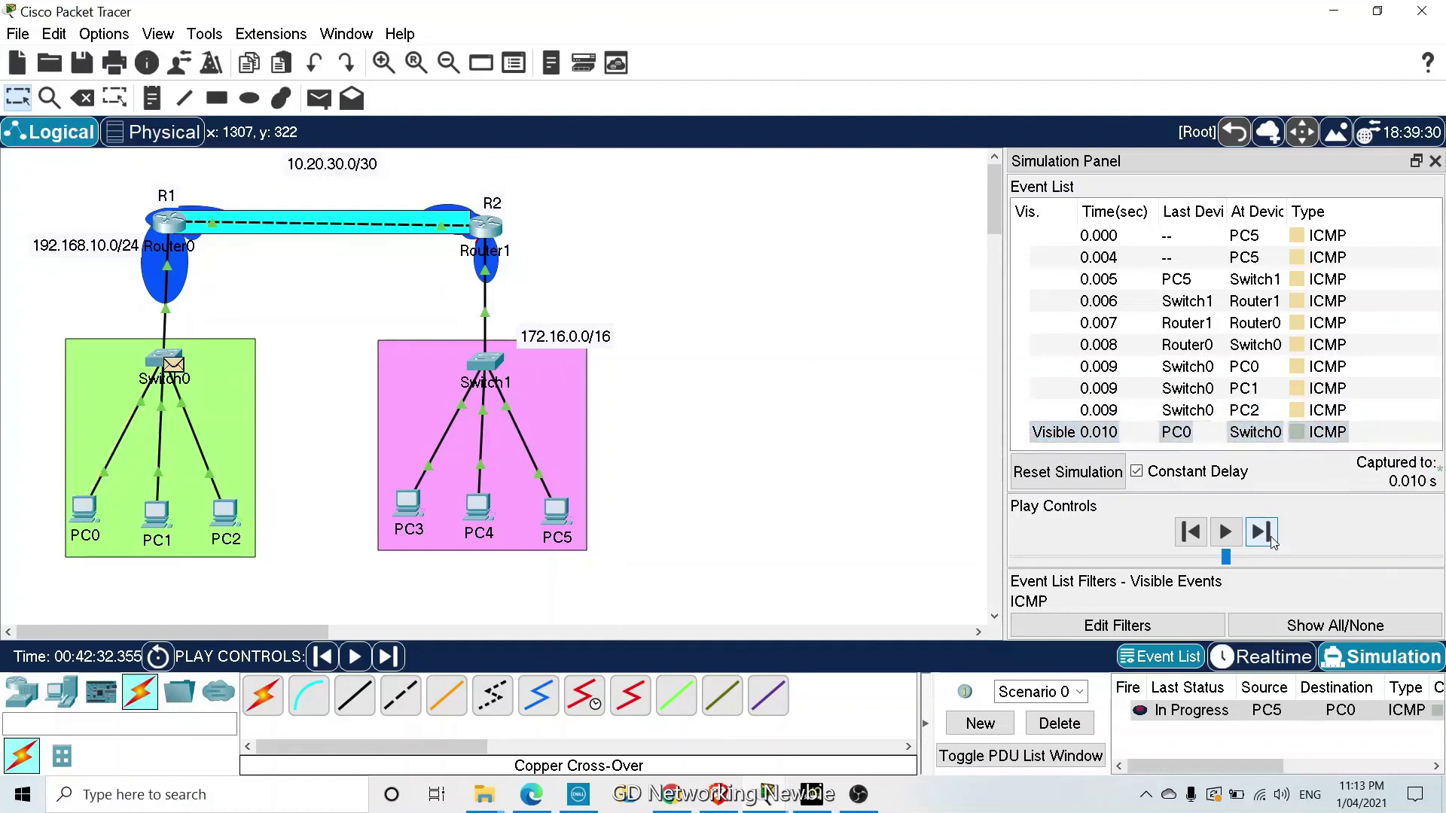
pyautogui.click(1261, 532)
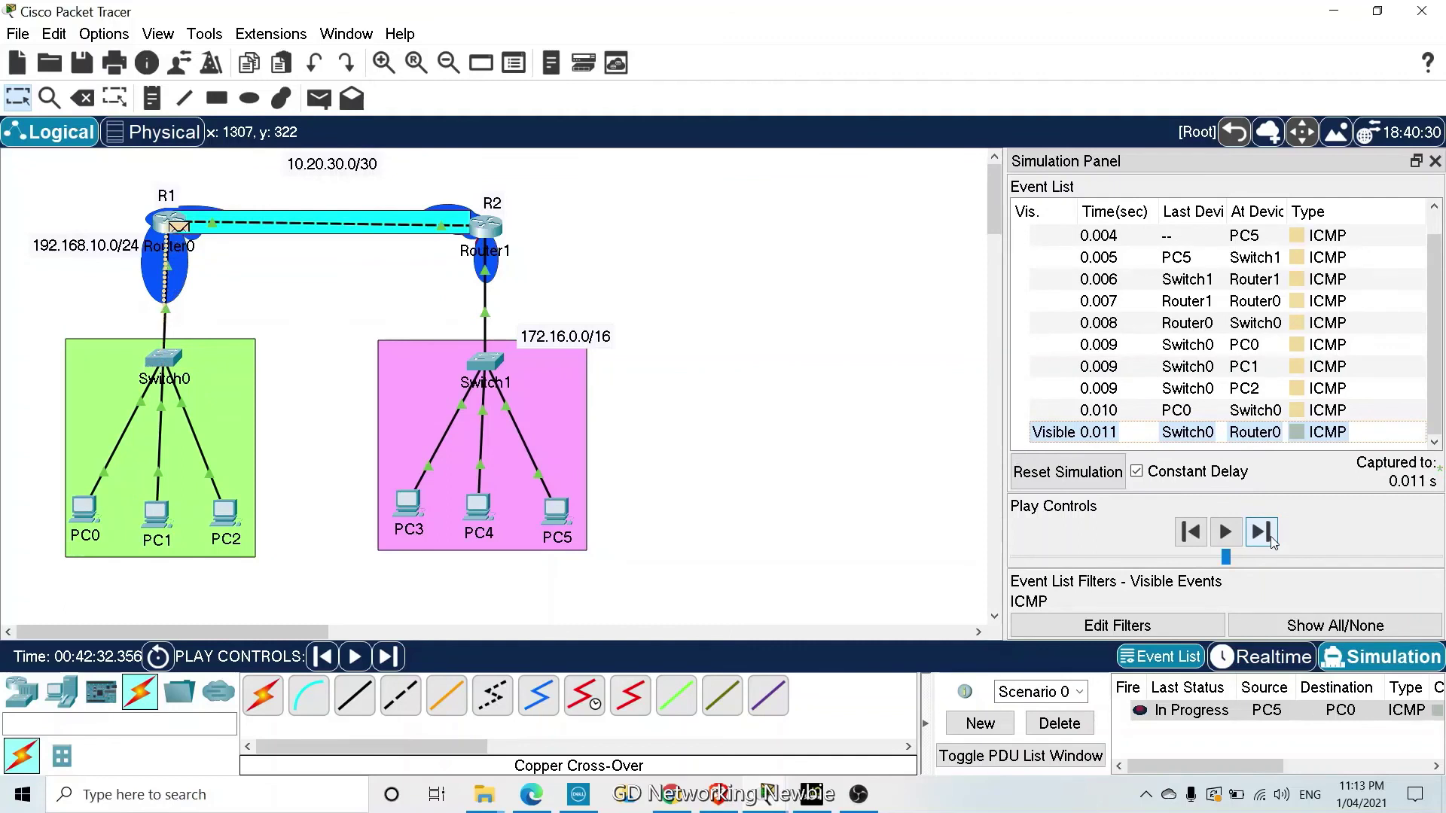
pyautogui.click(1271, 537)
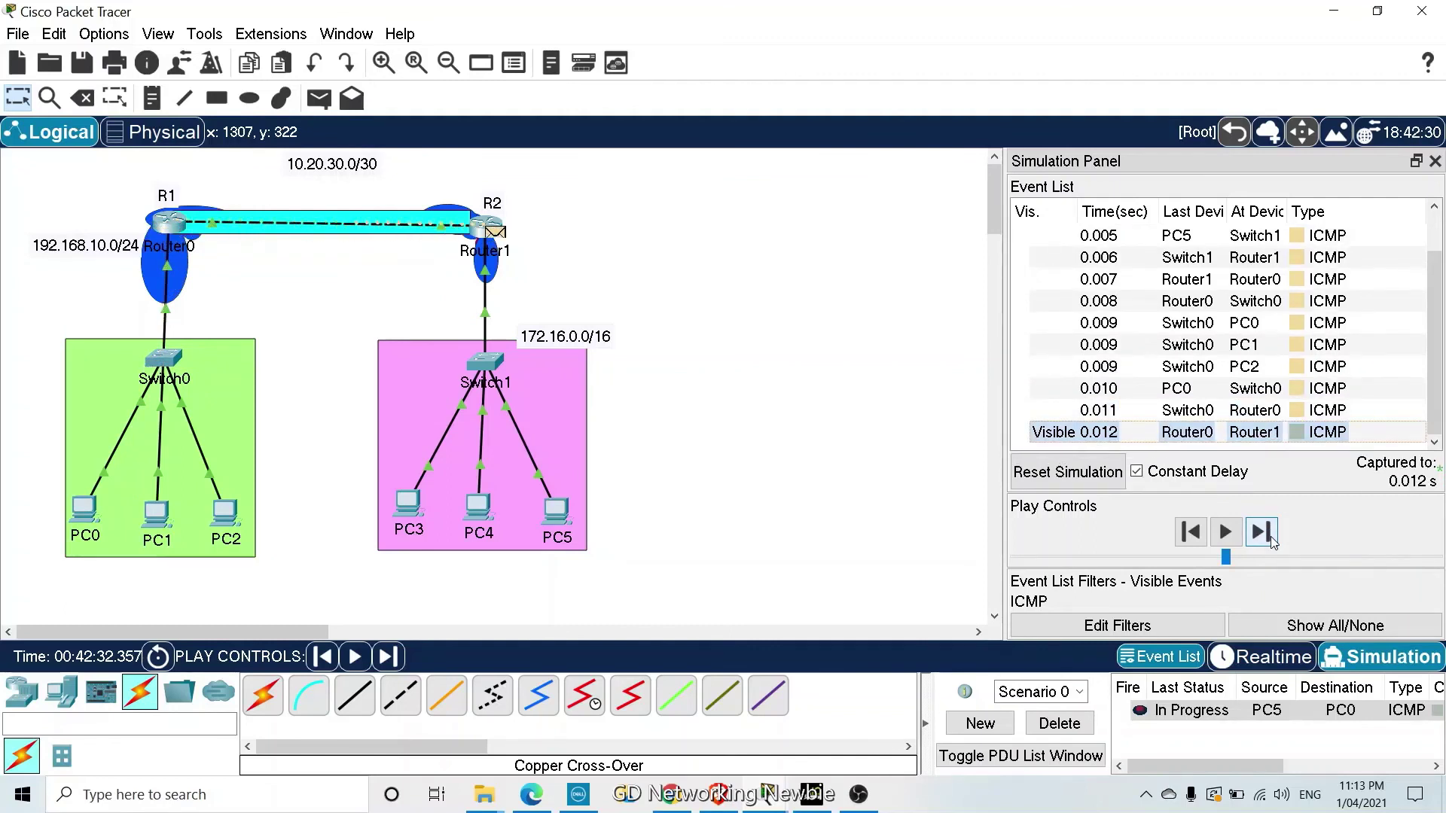
pyautogui.click(1262, 533)
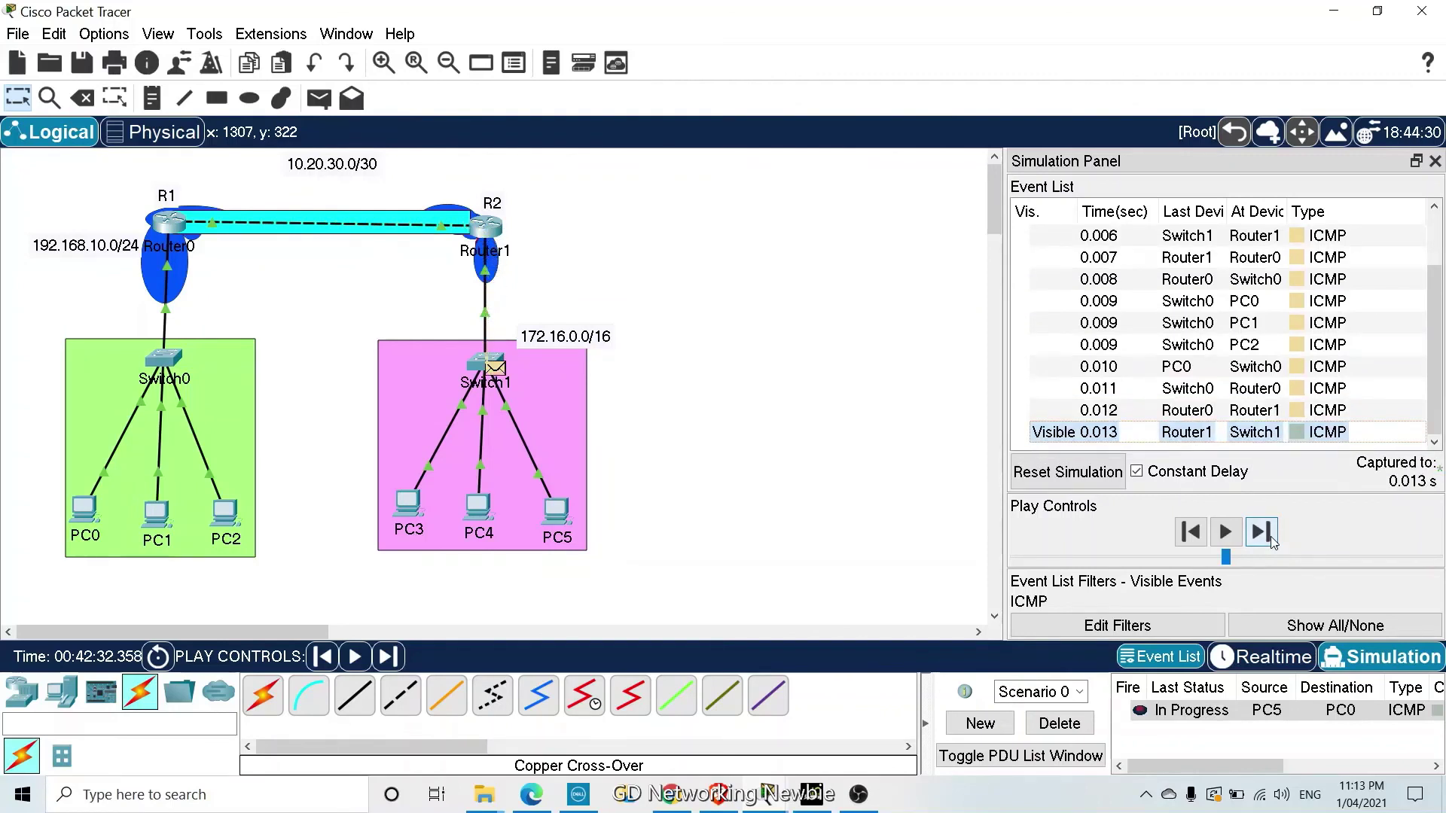
pyautogui.click(1271, 537)
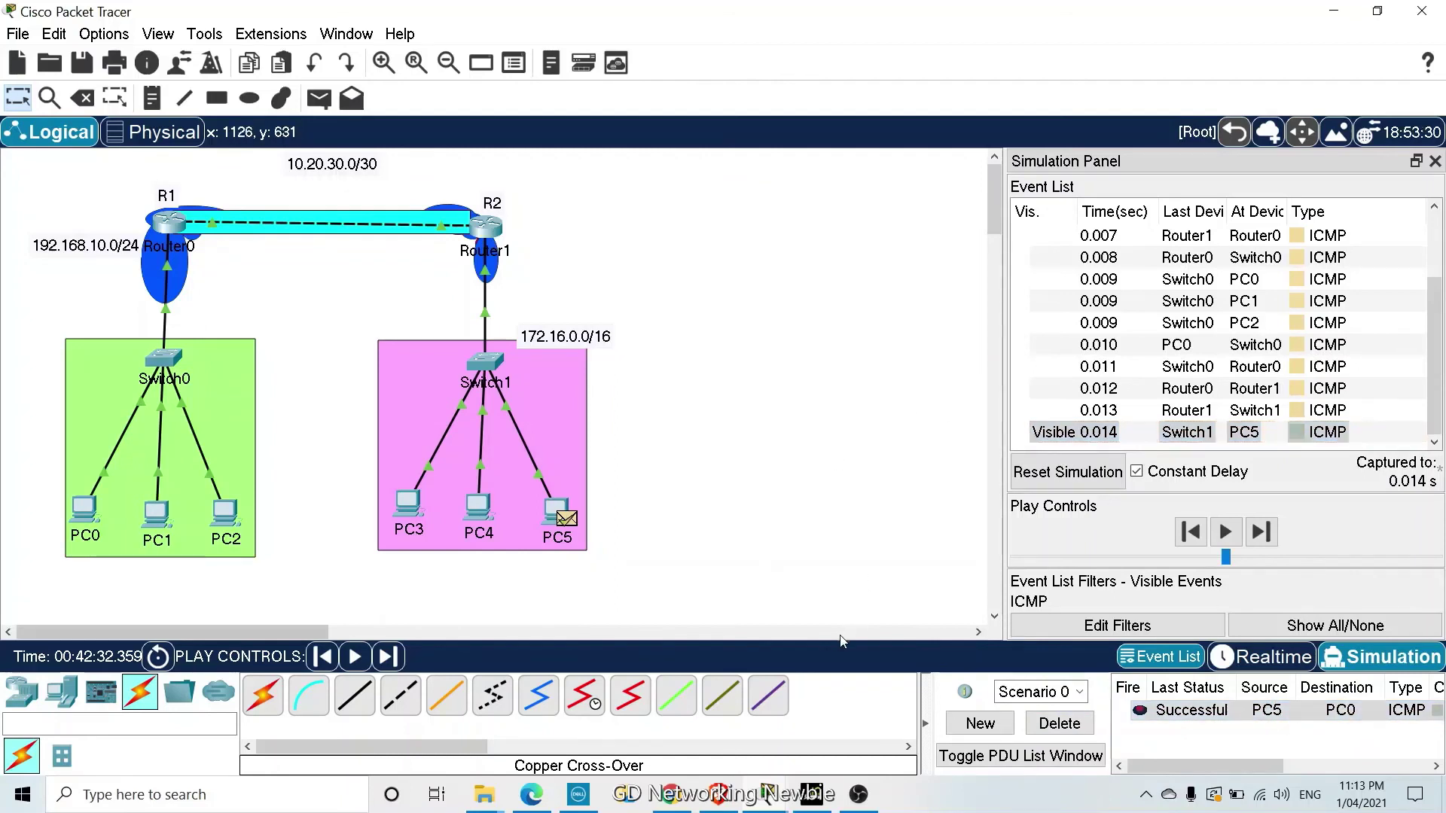
# Delete the PDU scenario to clear the captured events and close the simulation event list
pyautogui.click(1064, 733)
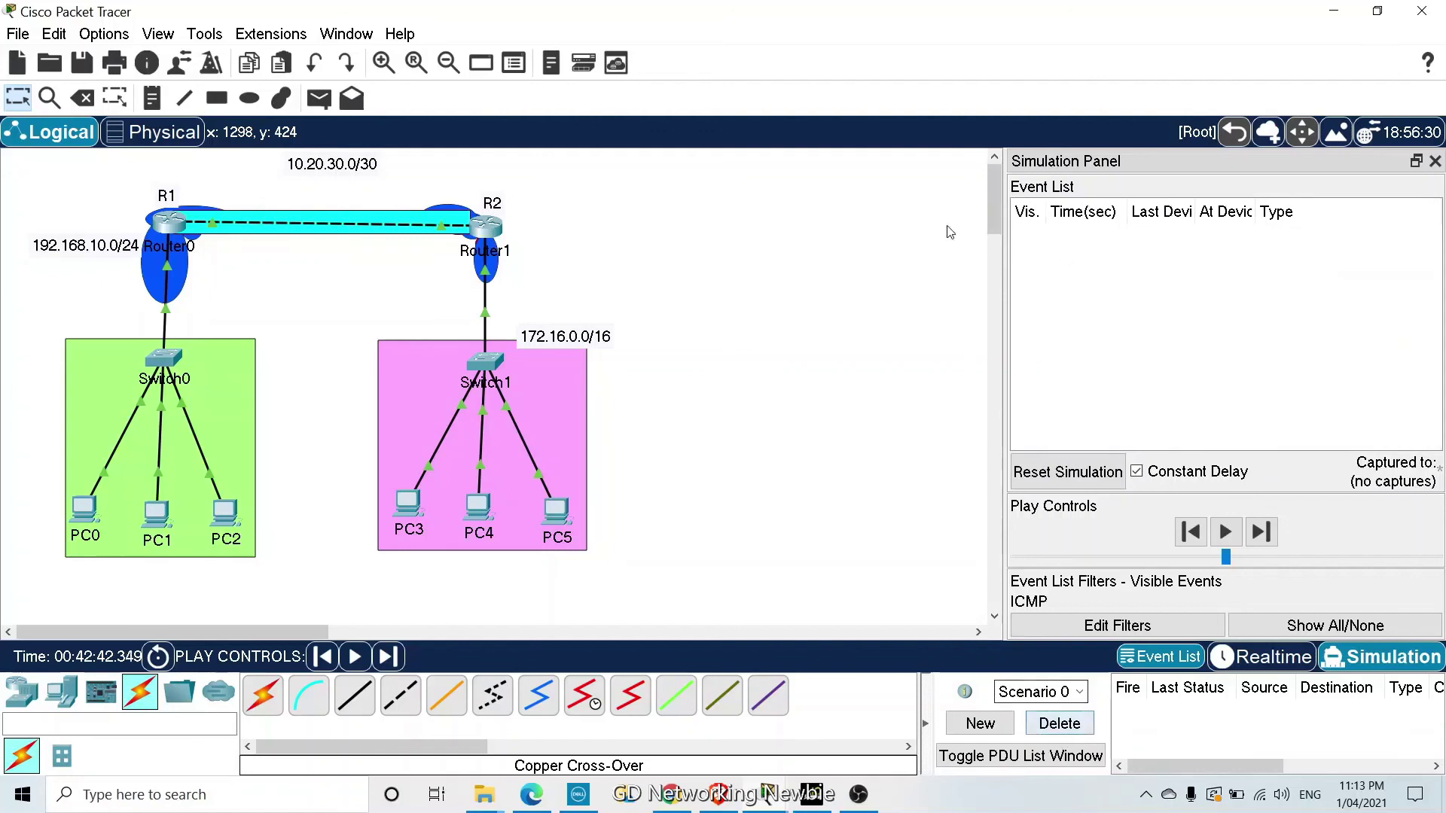
pyautogui.click(1436, 170)
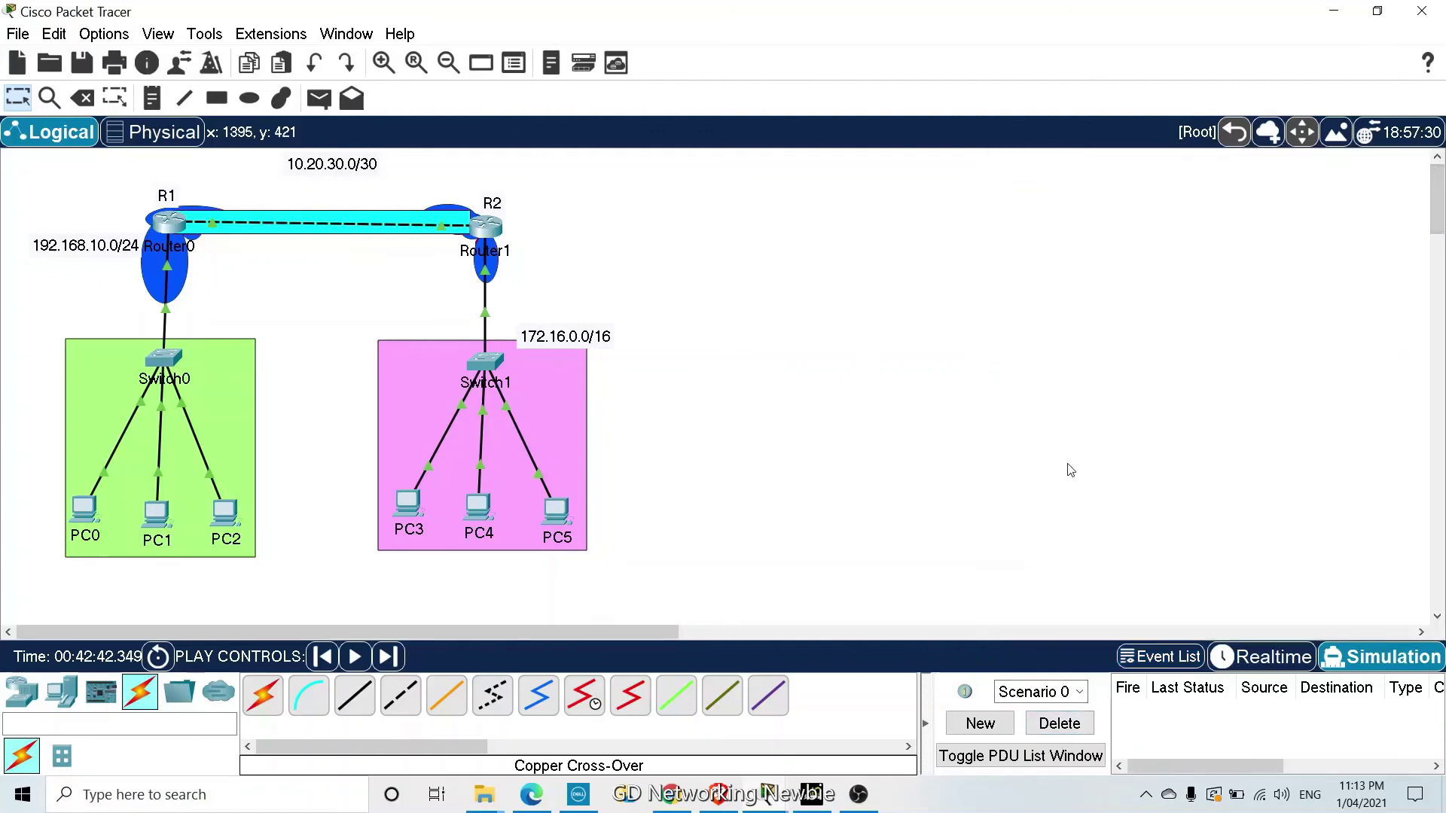